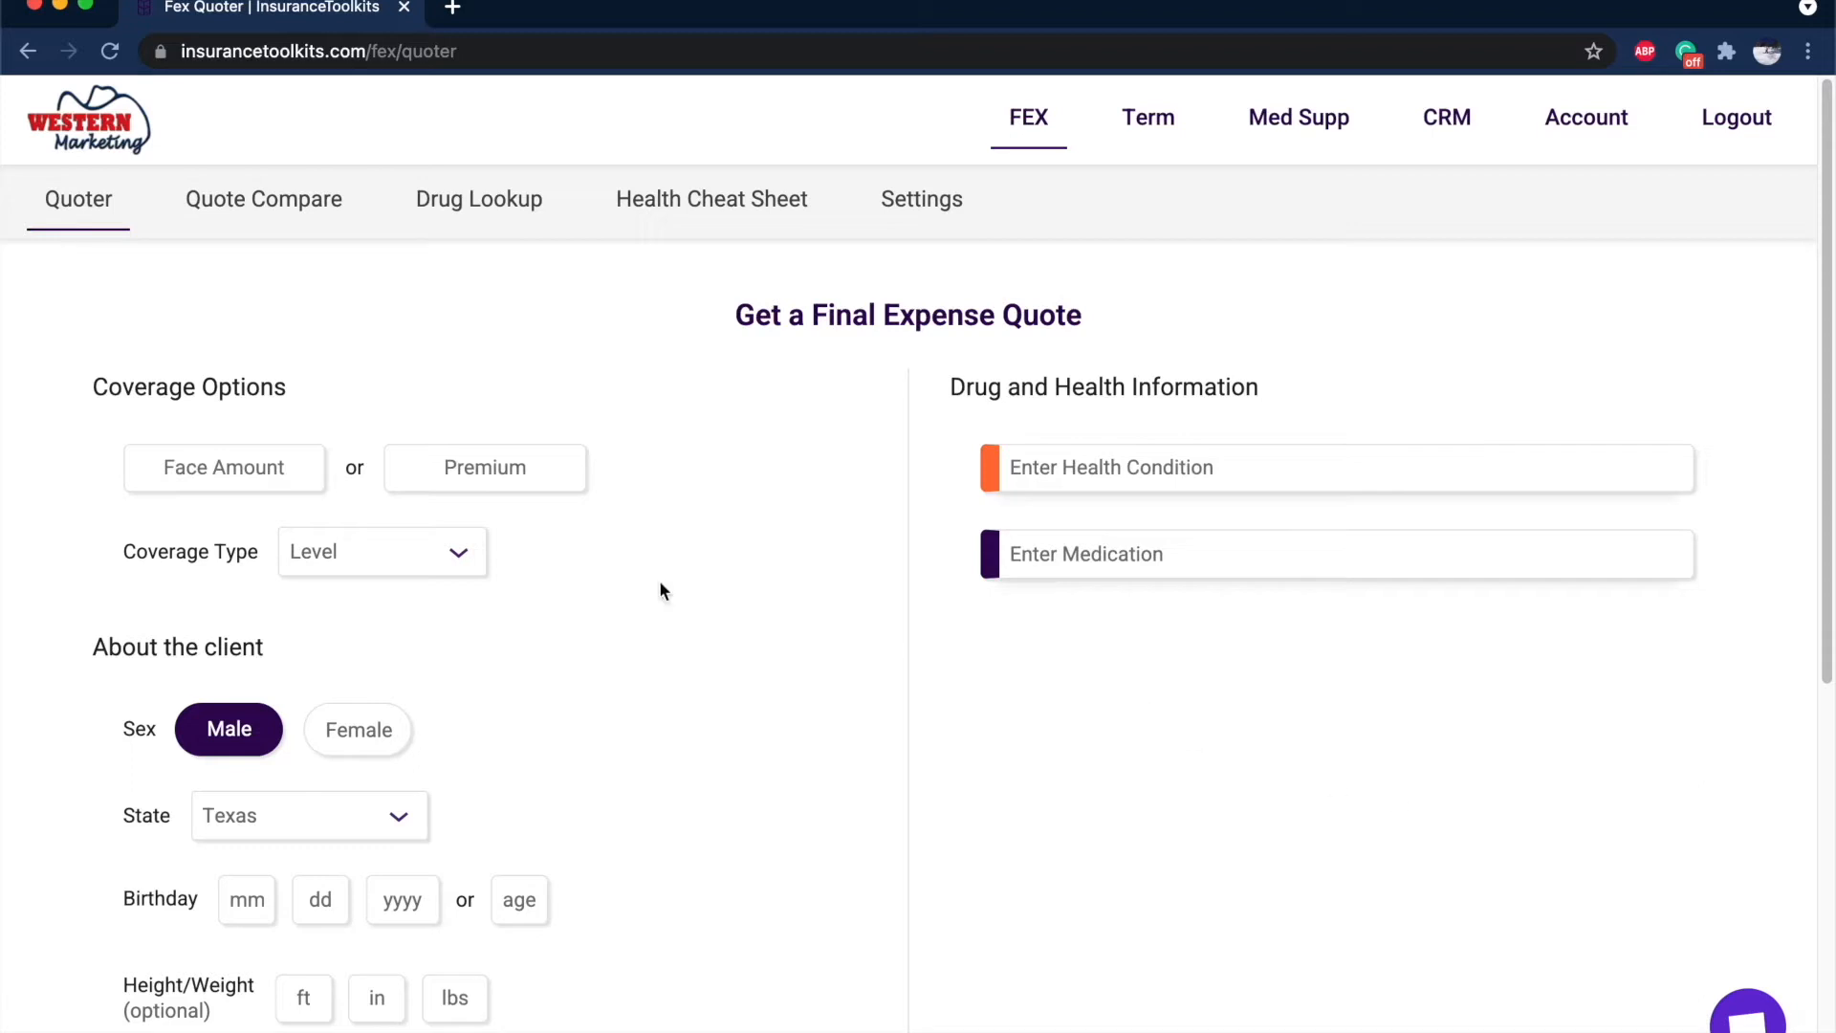
# Look over the account information page, then return to the final expense quote form.
pyautogui.click(1592, 122)
pyautogui.scroll(-2, 582, 662)
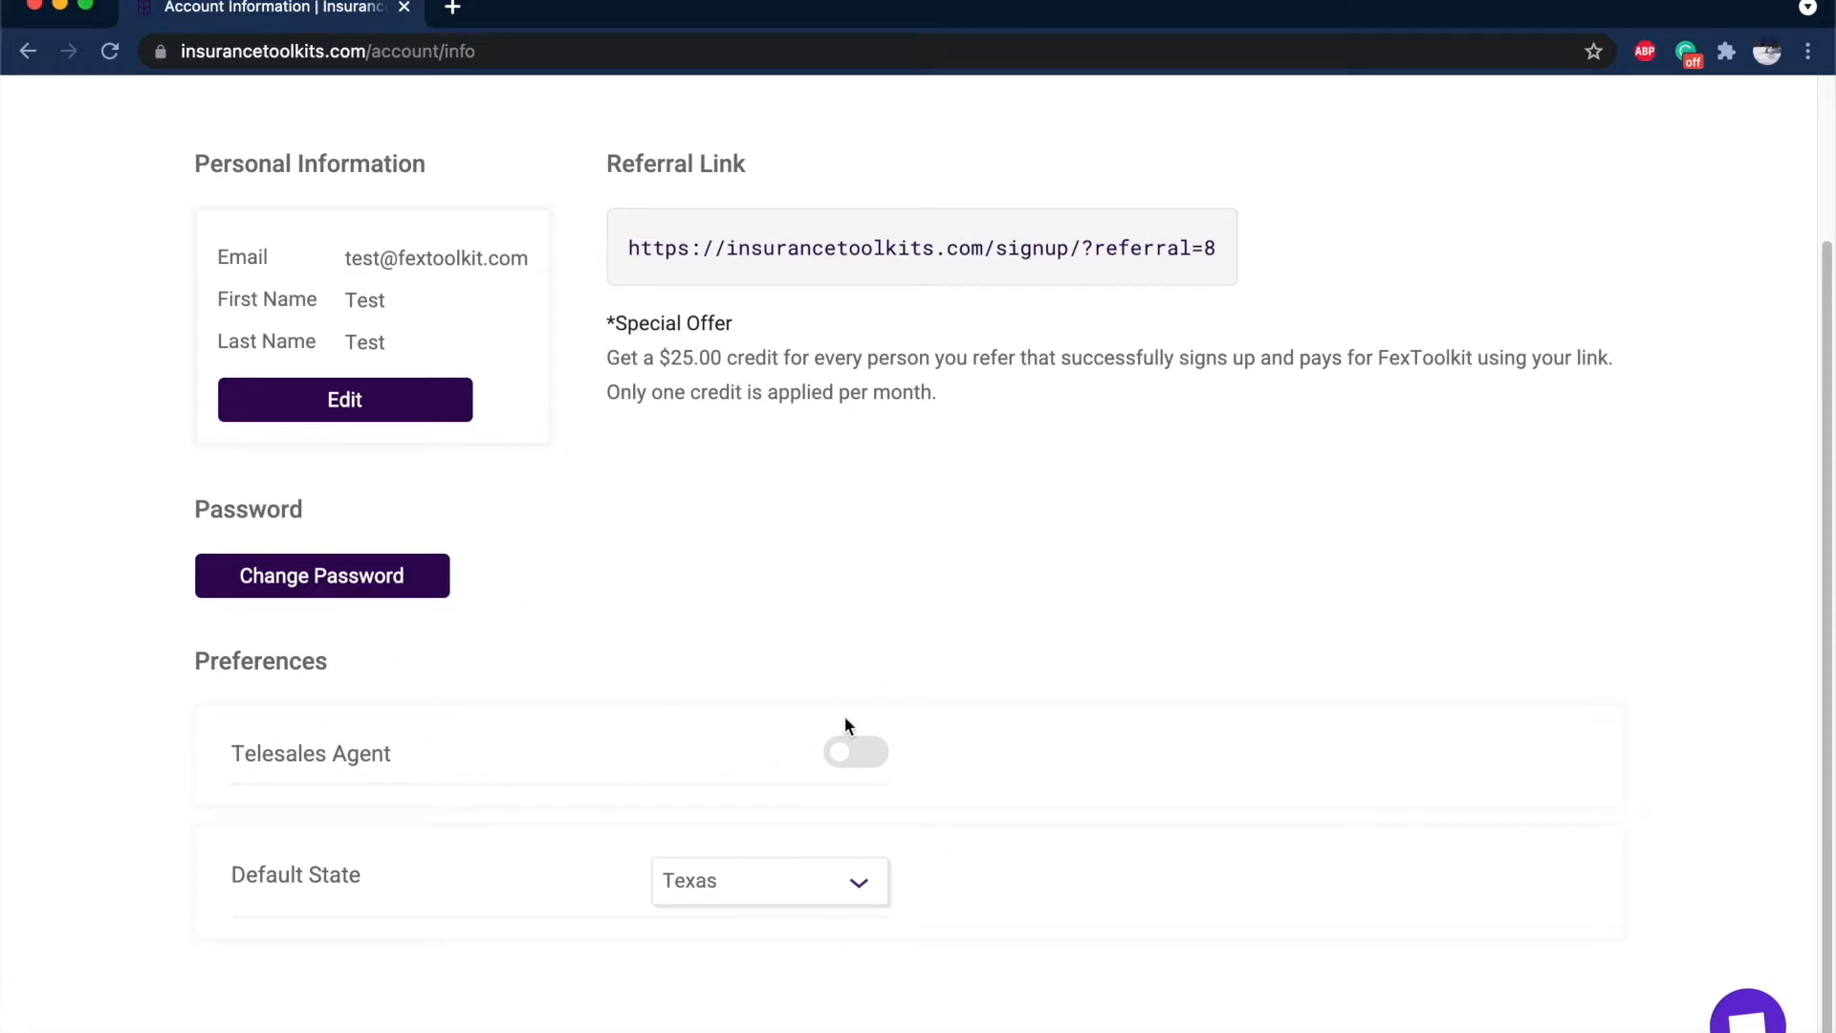
pyautogui.scroll(3, 846, 717)
pyautogui.click(1040, 127)
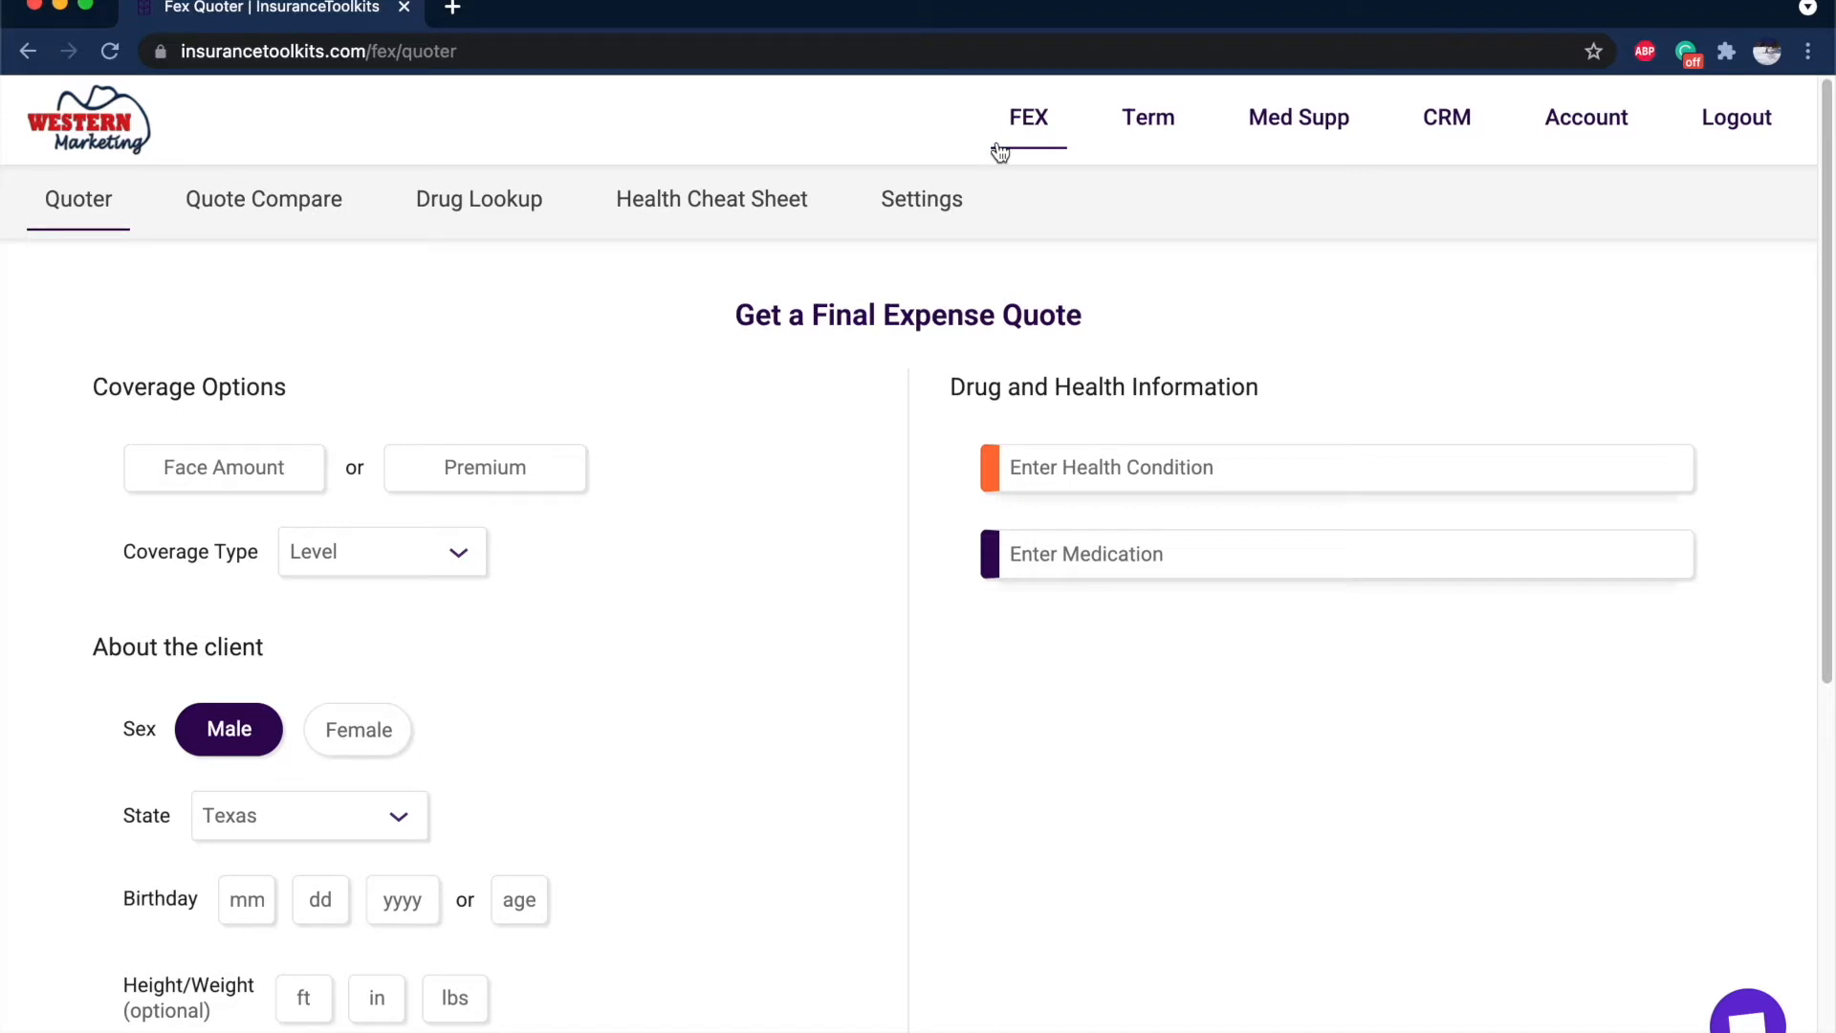
# Open the FexToolkit Lite settings and look through the link, widget code and preview.
pyautogui.click(921, 199)
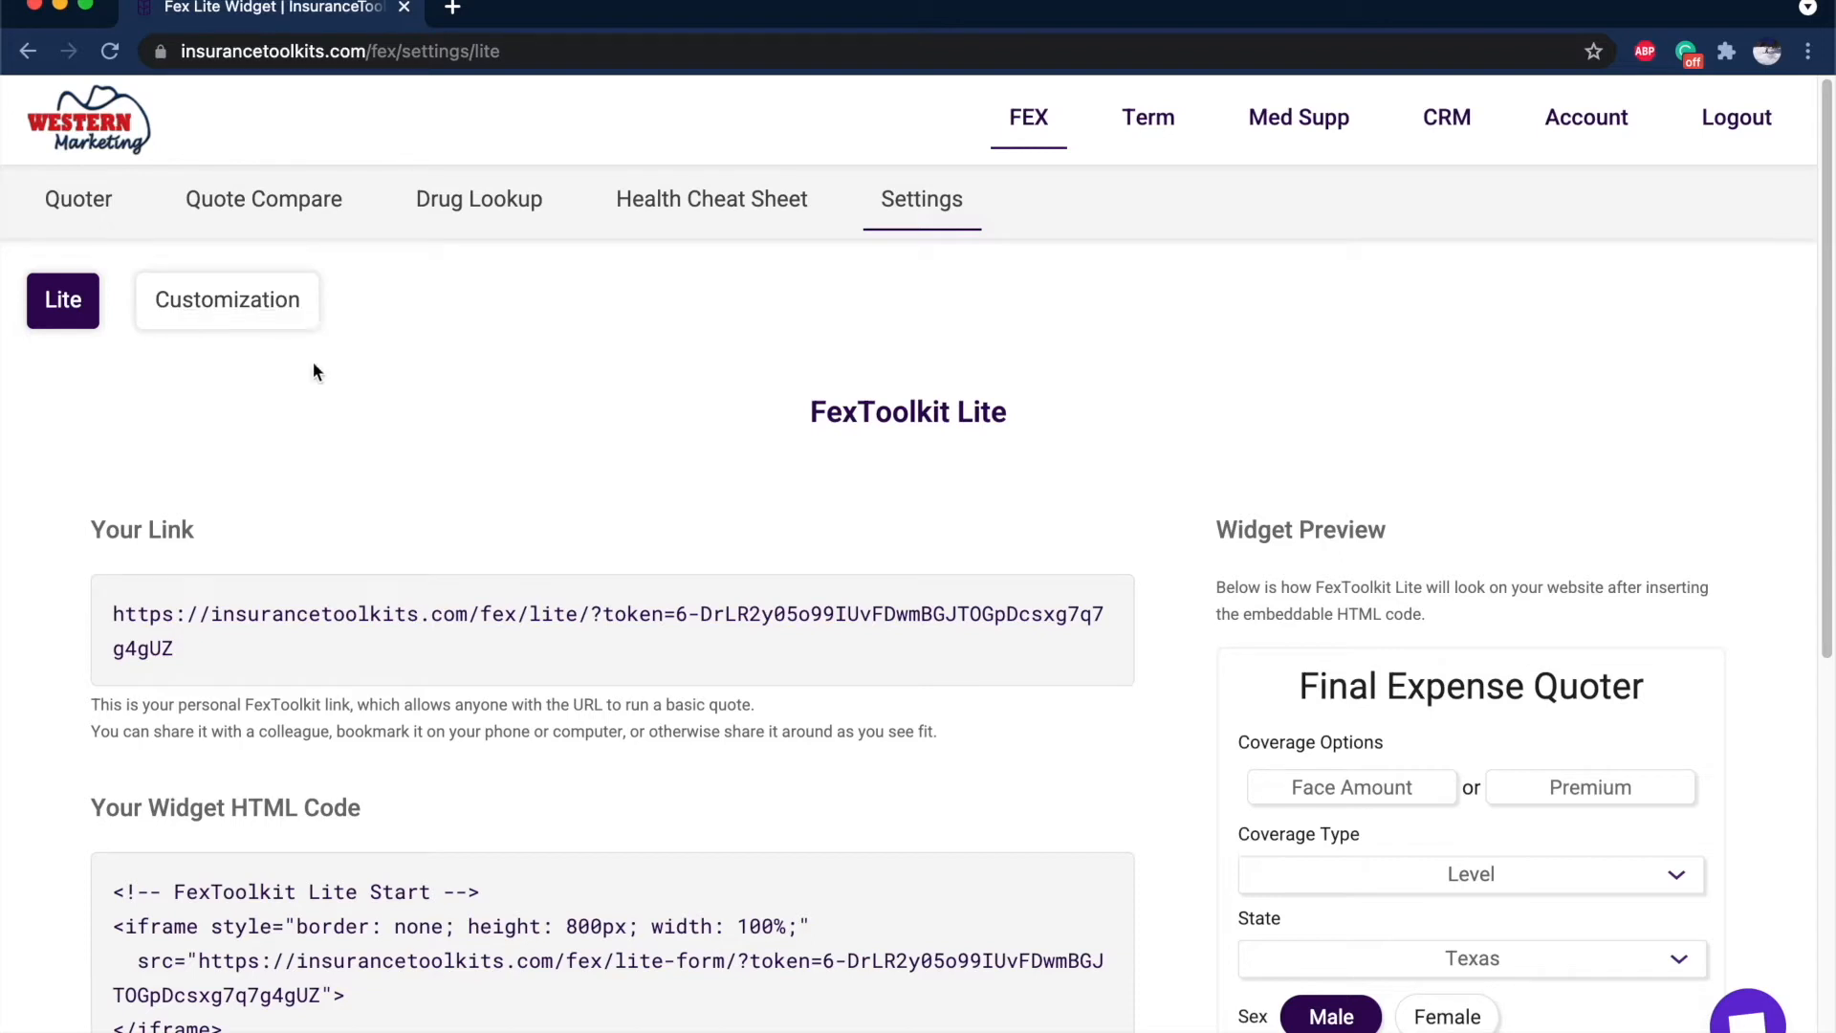
pyautogui.scroll(-3, 633, 549)
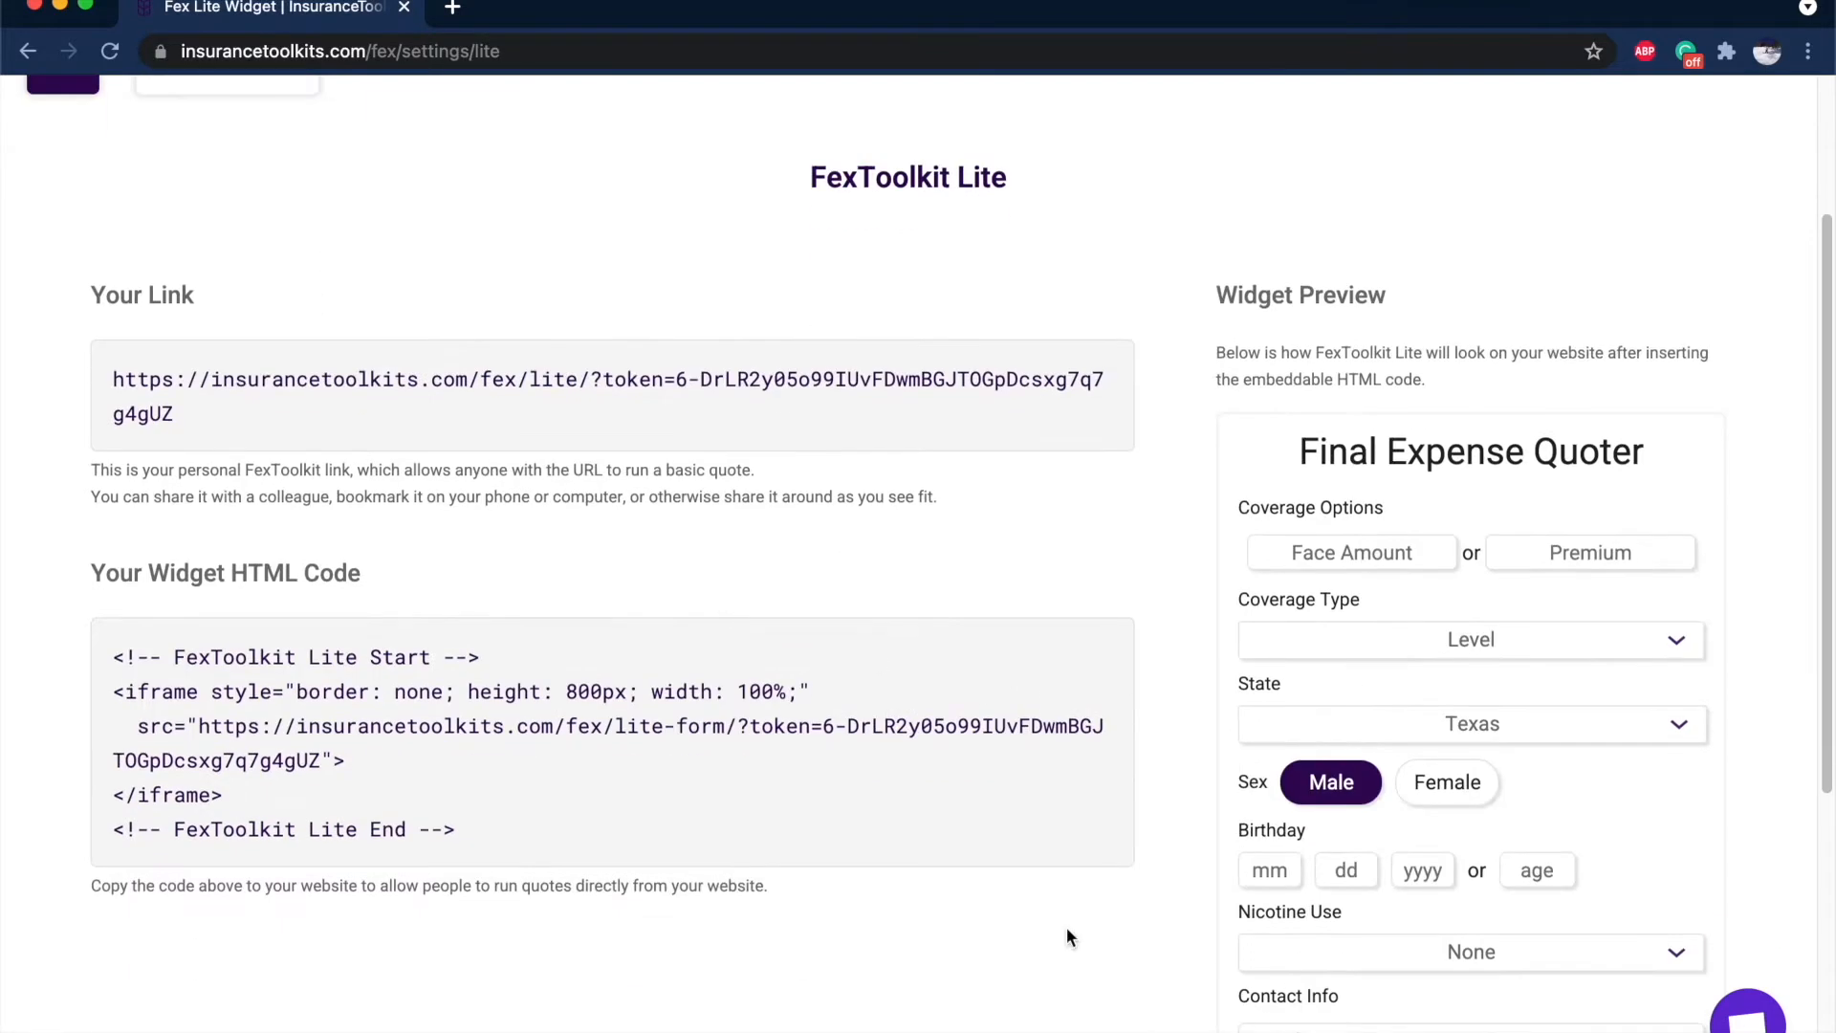
pyautogui.scroll(-3, 1656, 468)
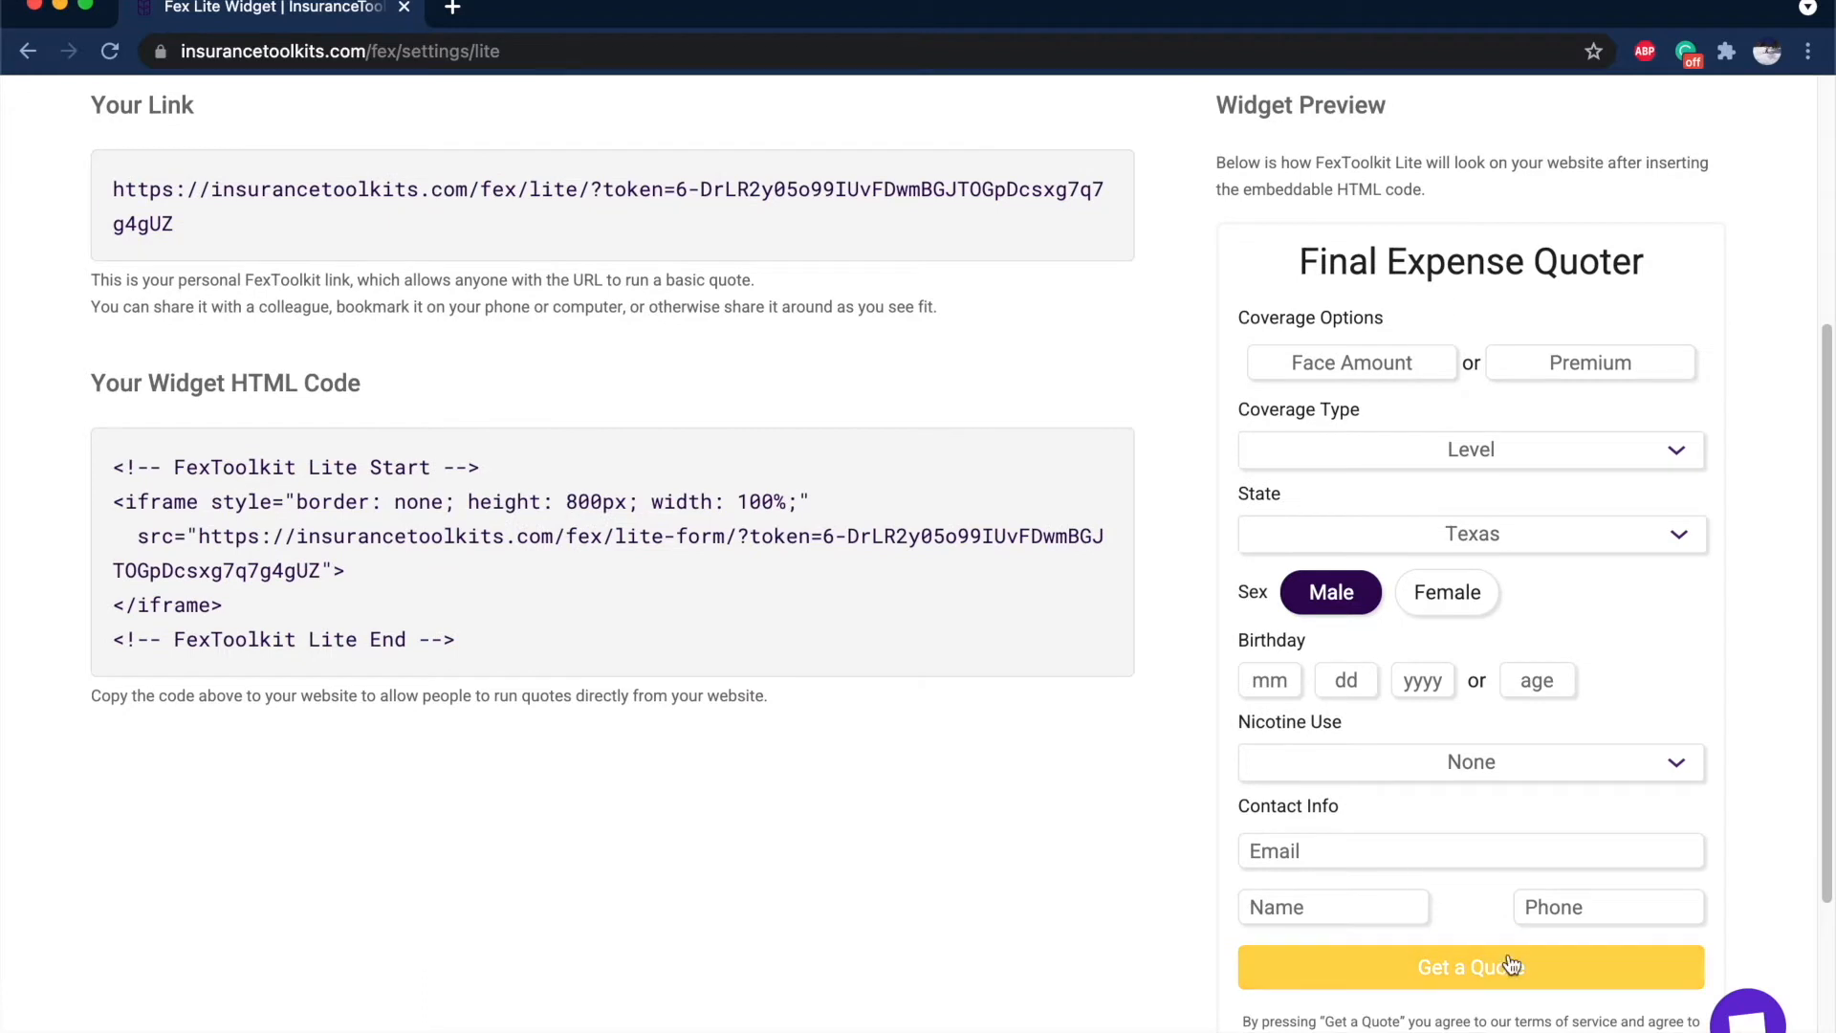
pyautogui.scroll(-2, 1516, 866)
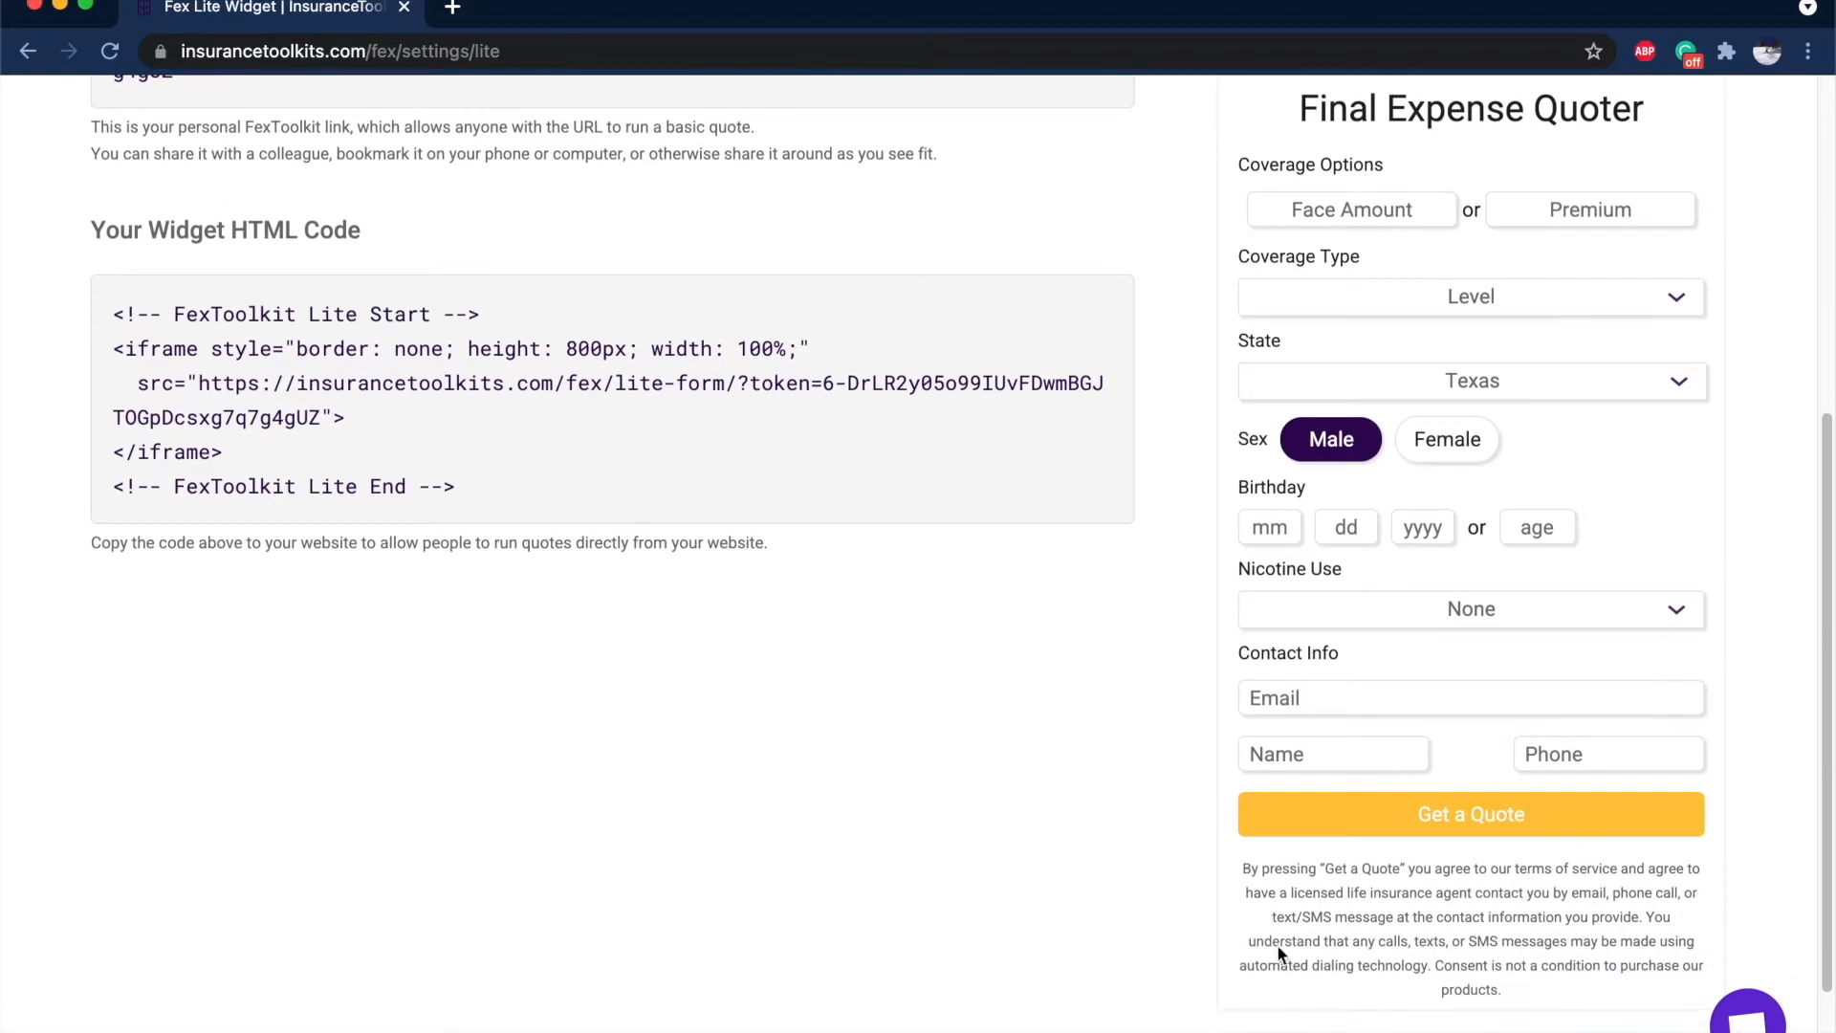
pyautogui.scroll(1, 1548, 865)
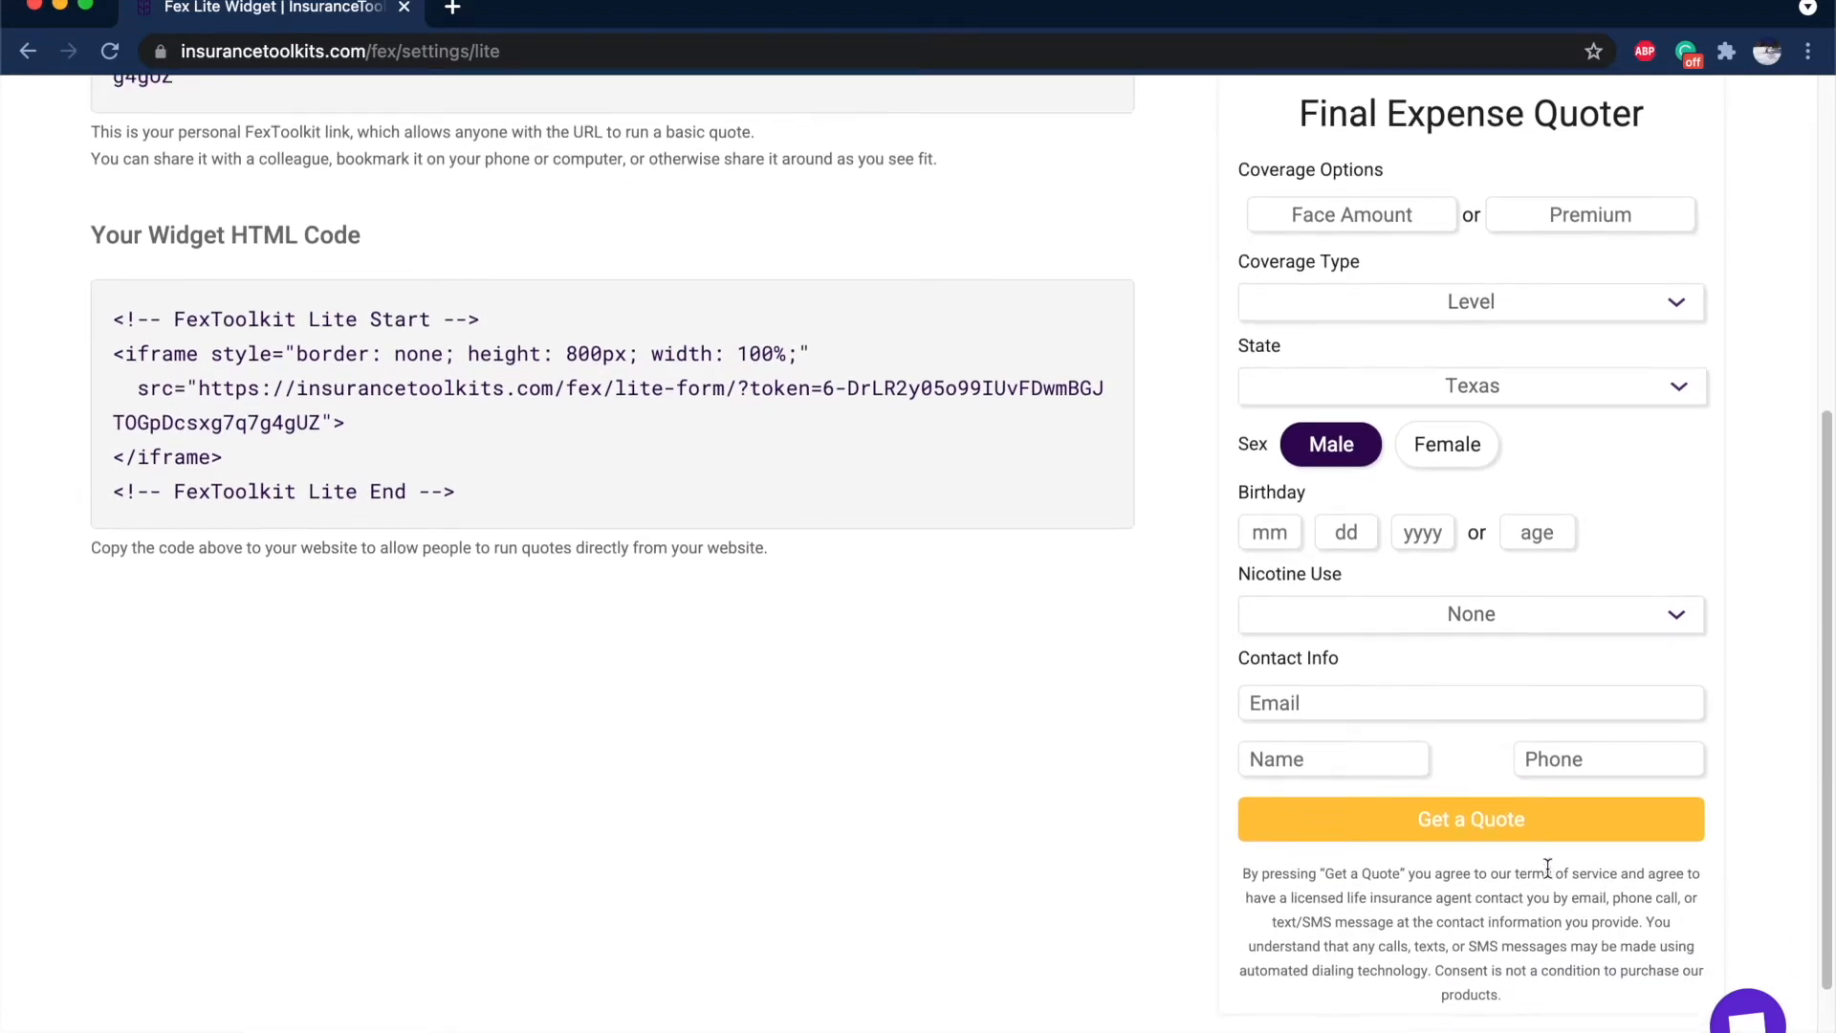
pyautogui.scroll(6, 1506, 677)
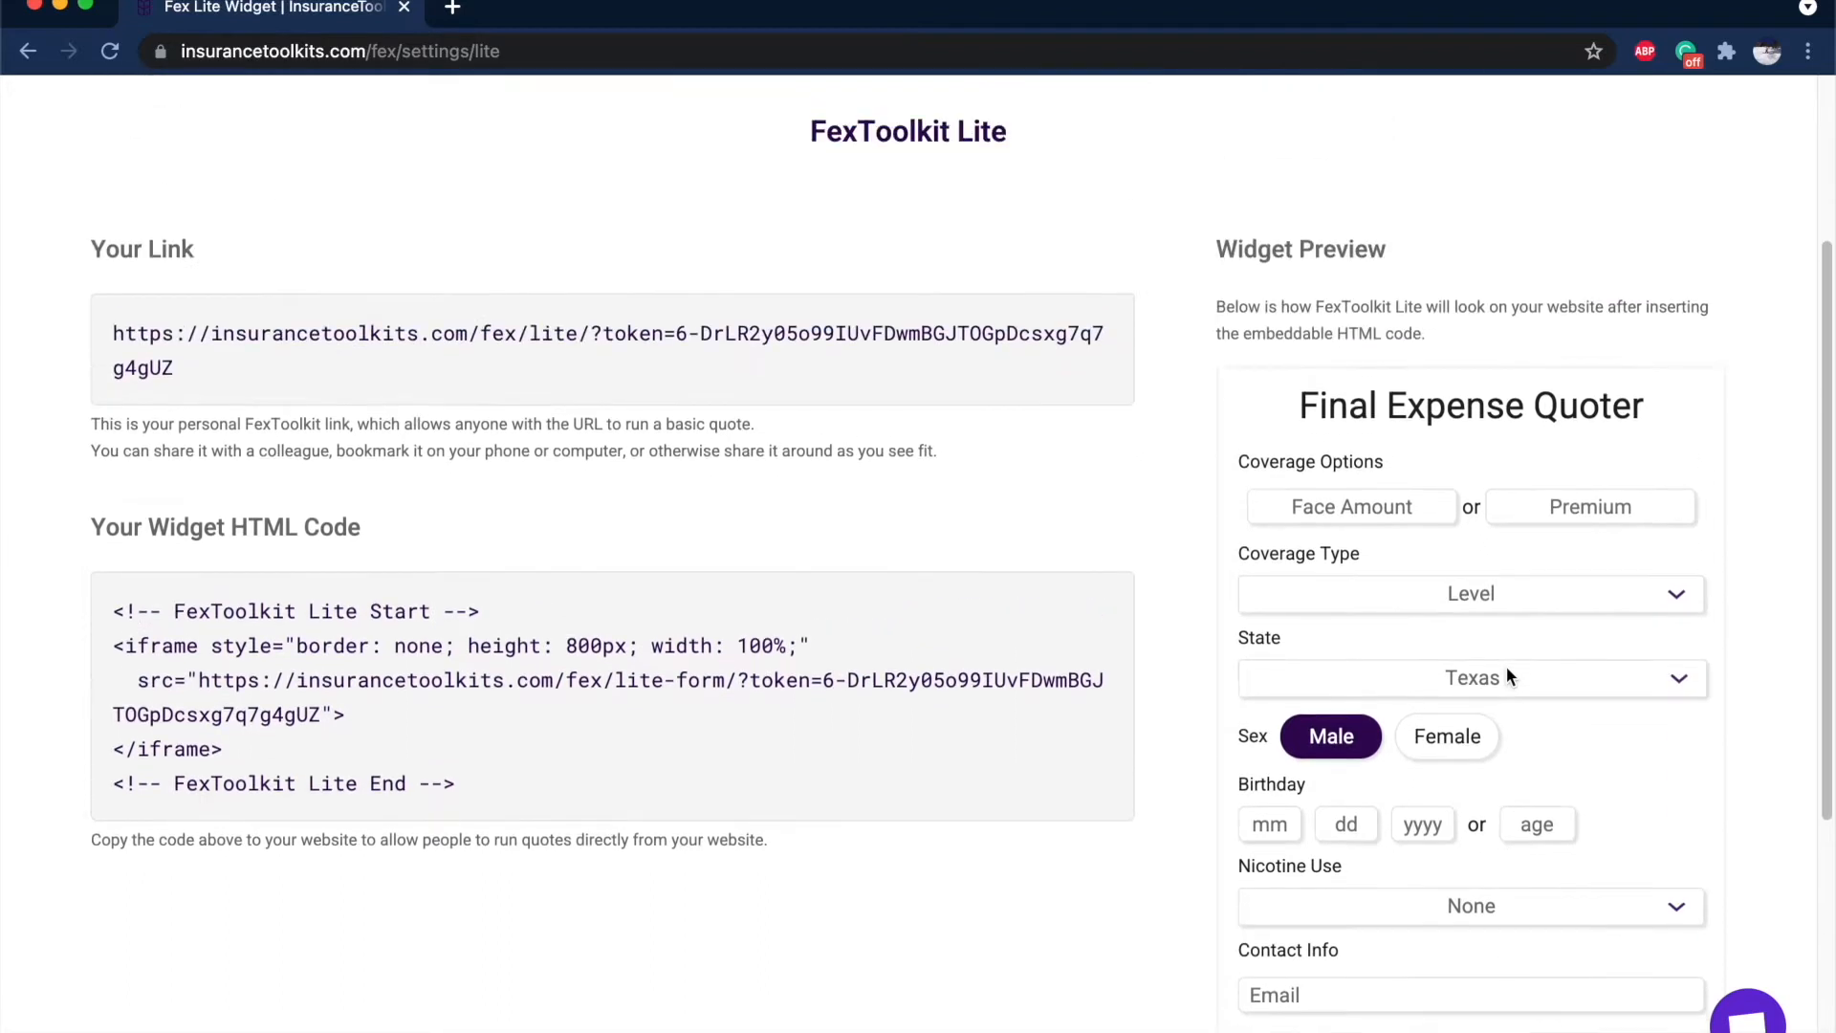
pyautogui.scroll(1, 1549, 239)
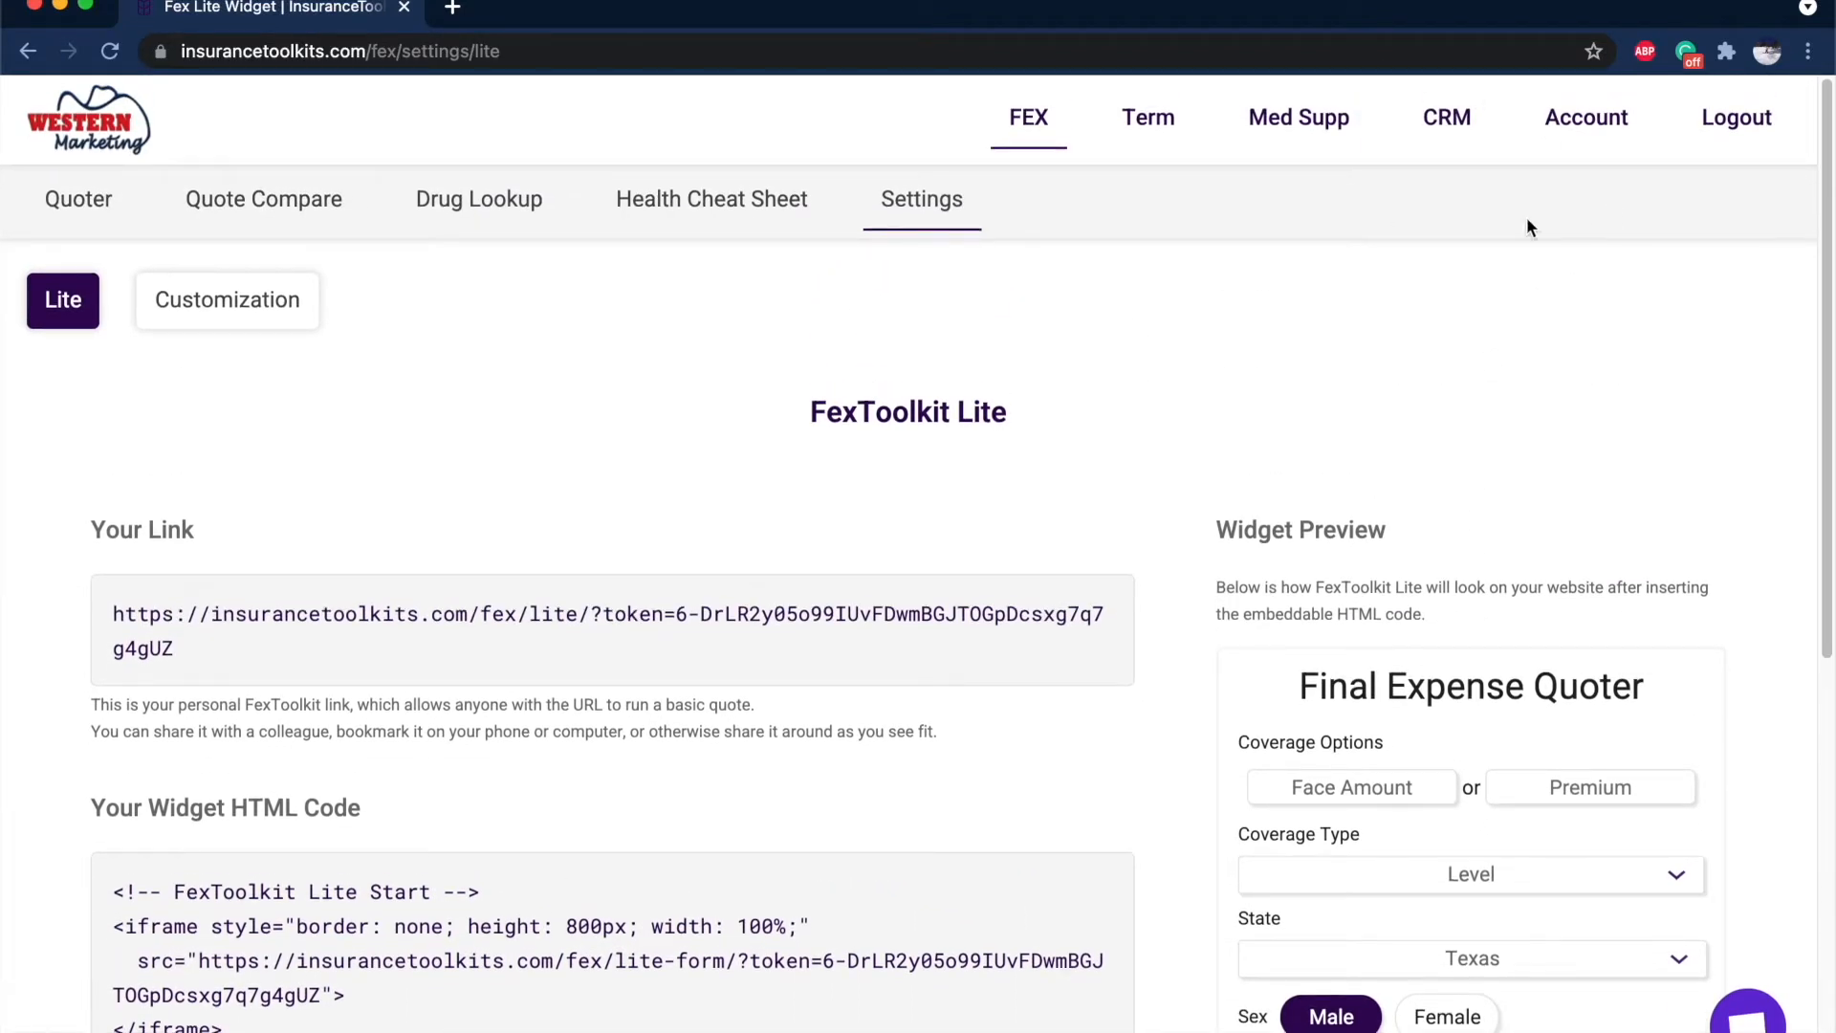
# Select the whole personal quoter link in Your Link and copy it.
pyautogui.scroll(-5, 1527, 227)
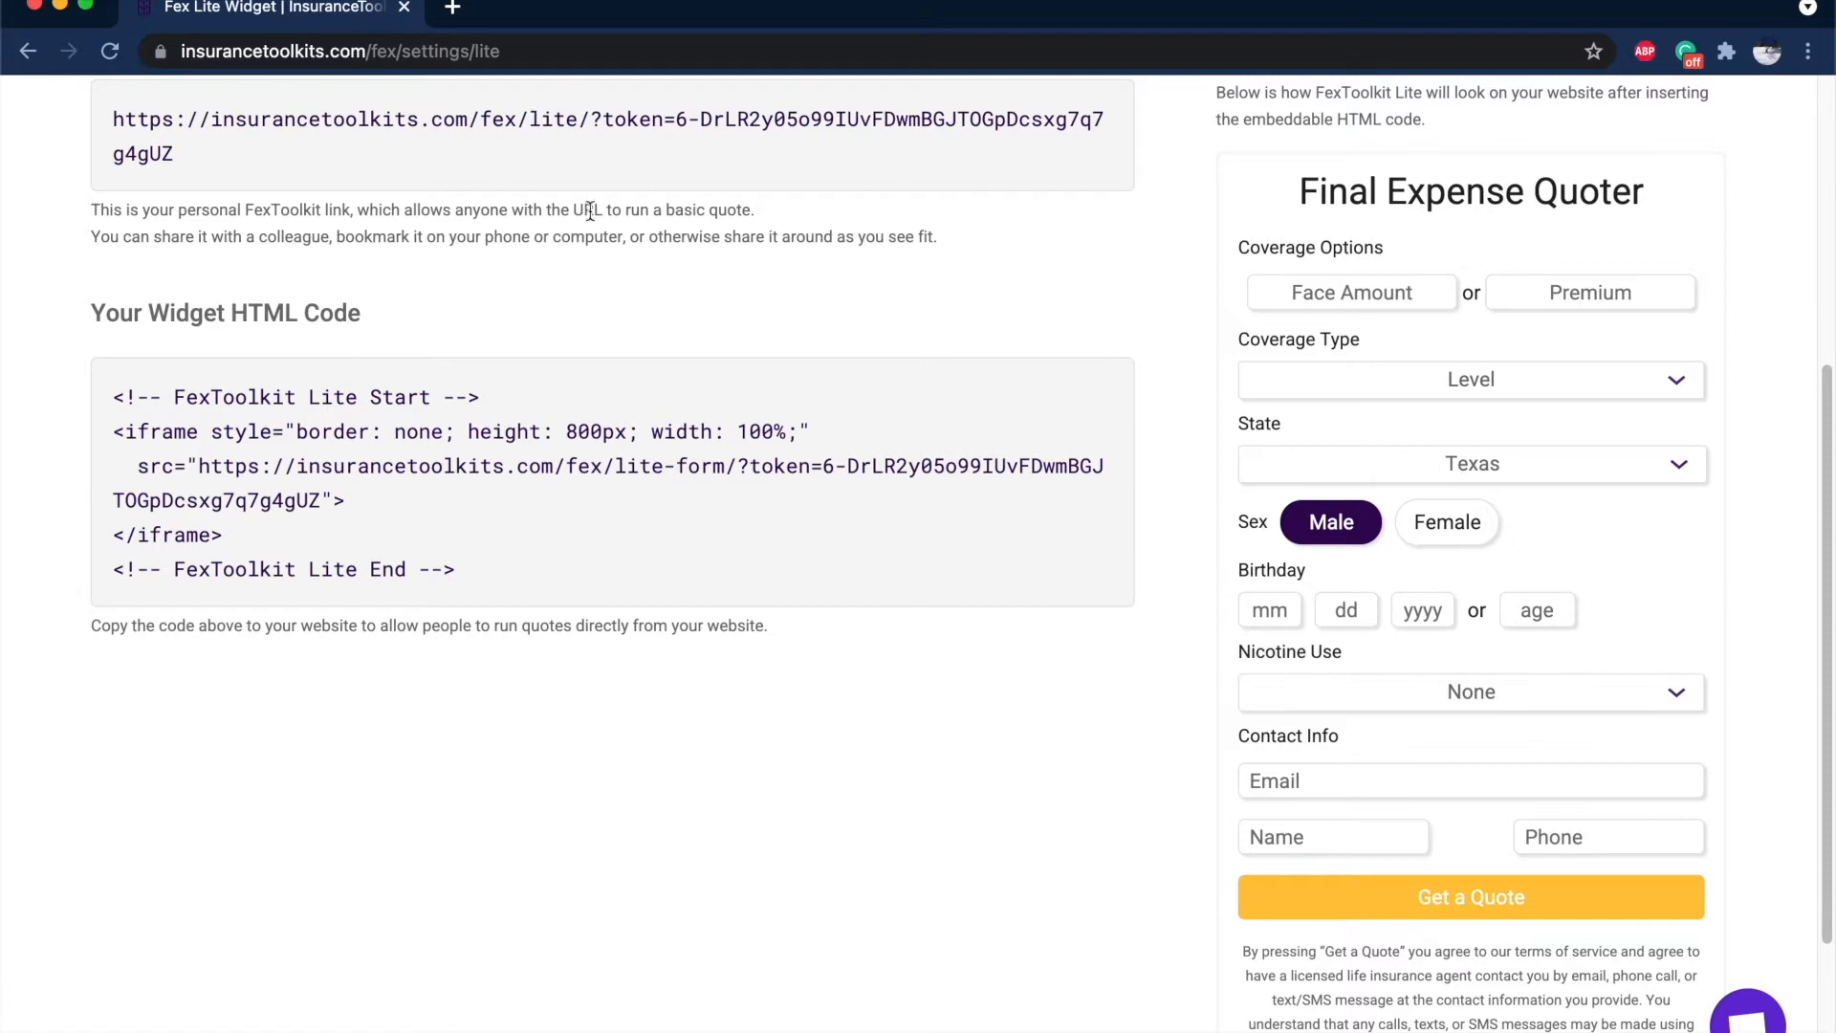
pyautogui.scroll(4, 558, 235)
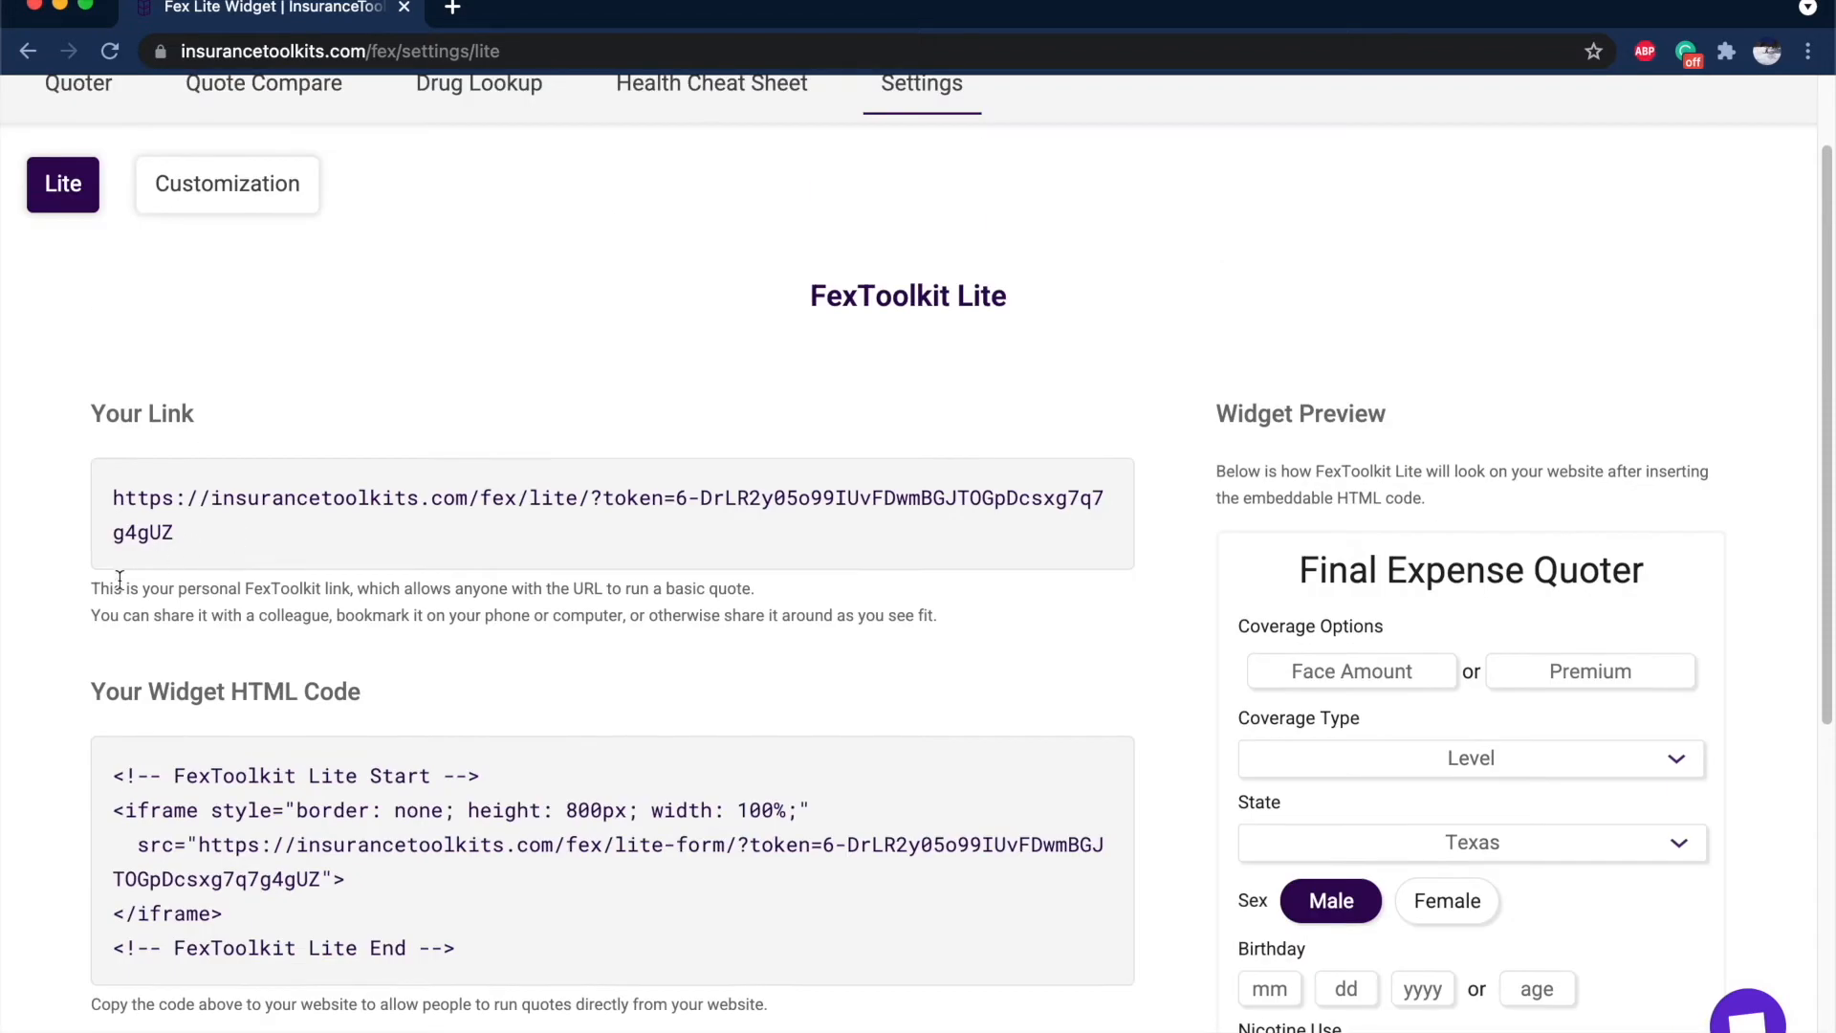
pyautogui.moveTo(92, 588); pyautogui.dragTo(636, 598)
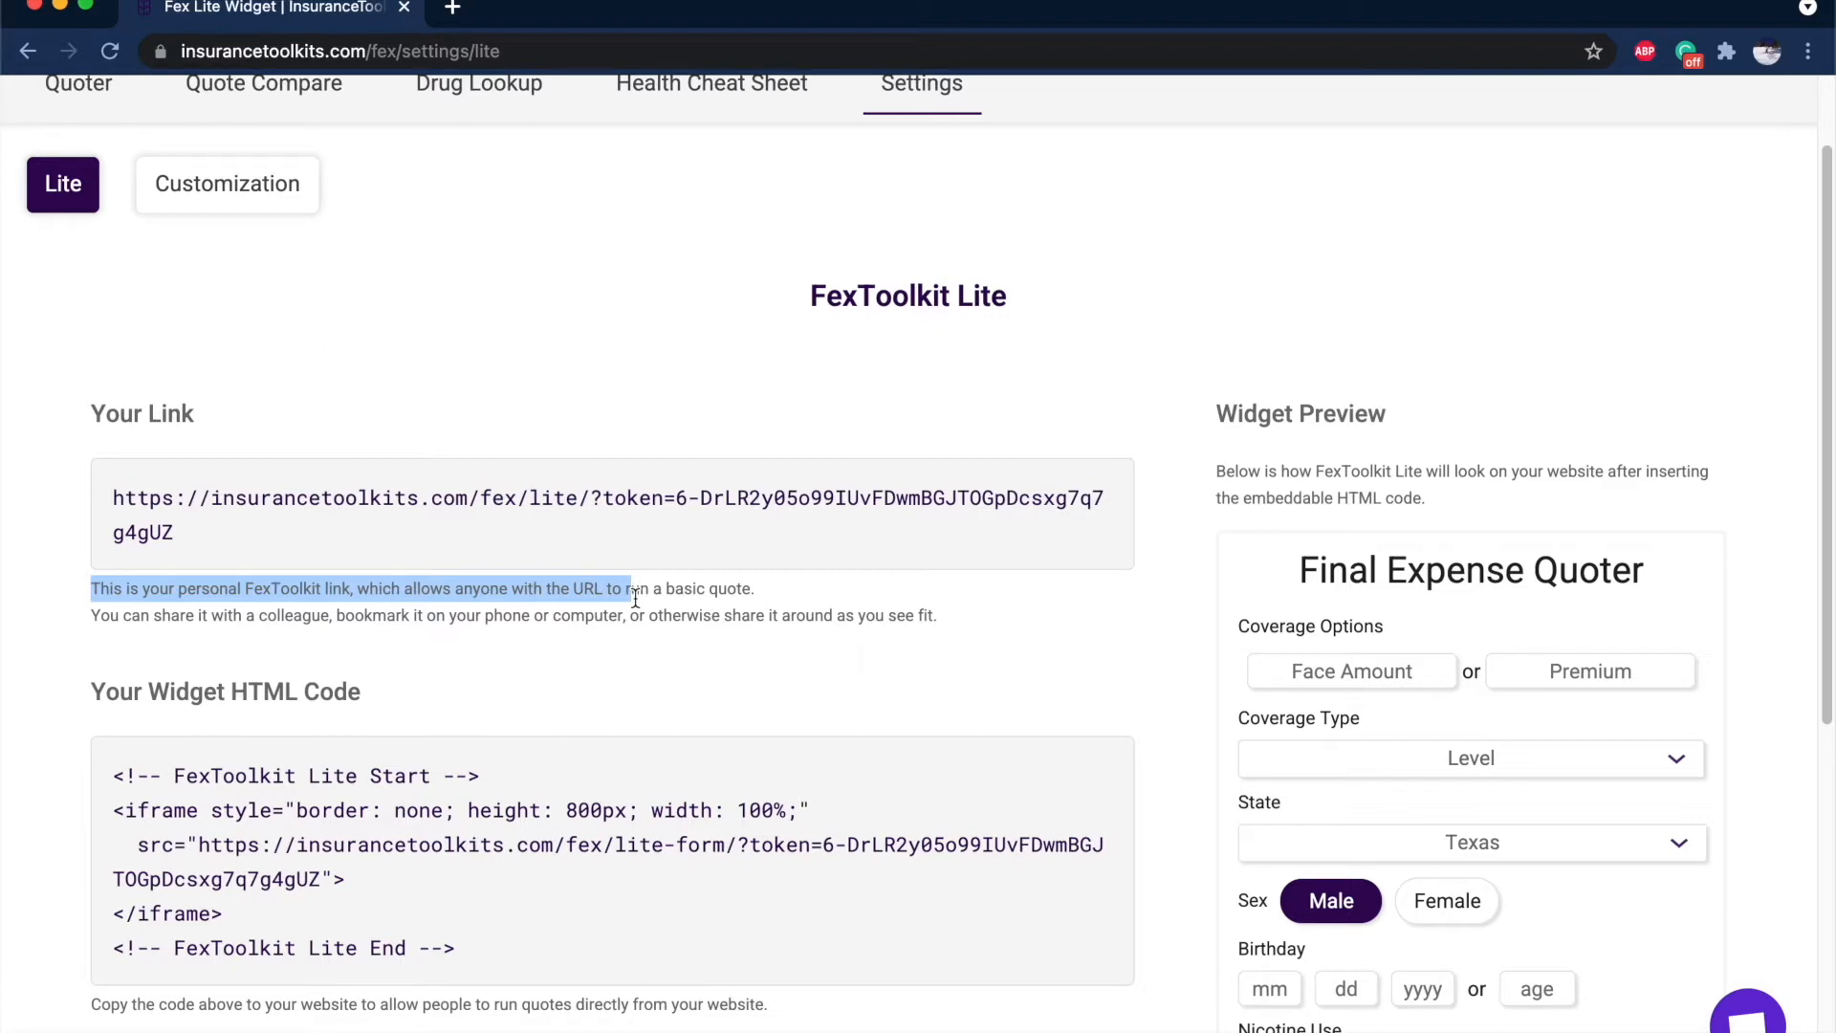
pyautogui.moveTo(492, 562); pyautogui.dragTo(48, 504)
pyautogui.press('super+c')
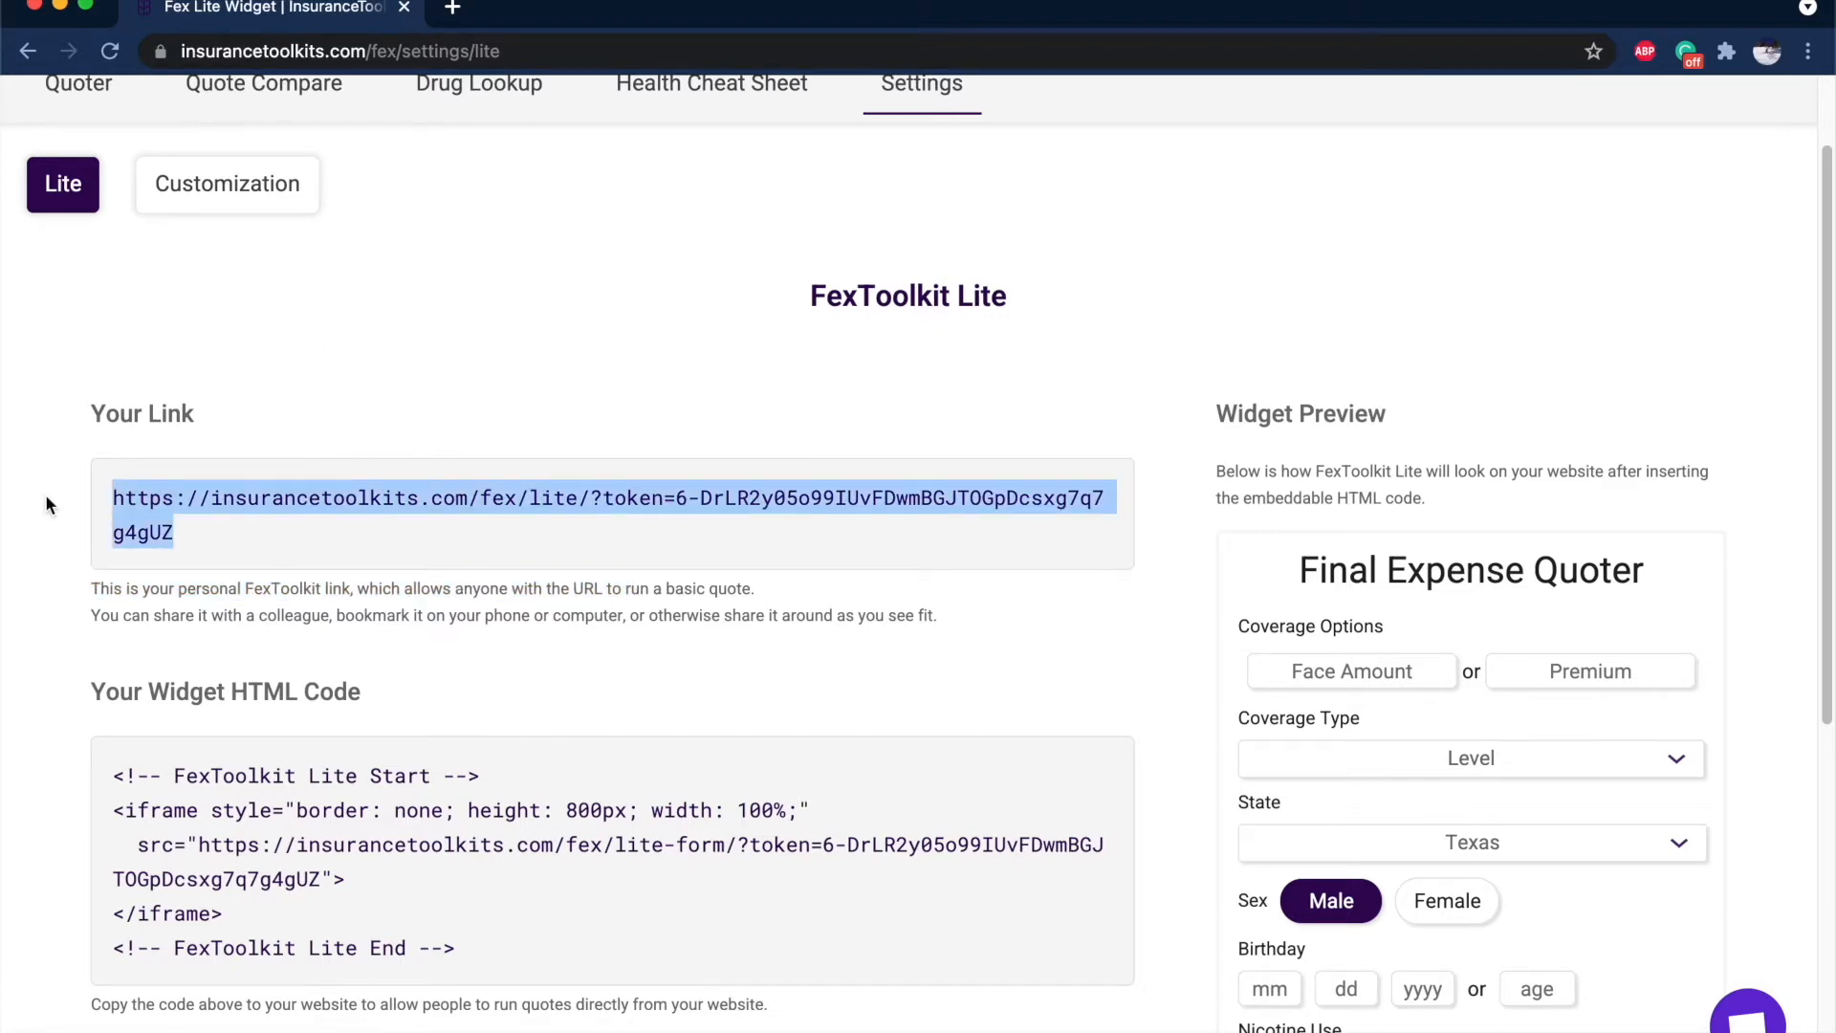
# Load the copied quoter link in a new tab and make the browser fill the screen.
pyautogui.click(455, 8)
pyautogui.press('super+v')
pyautogui.press('Return')
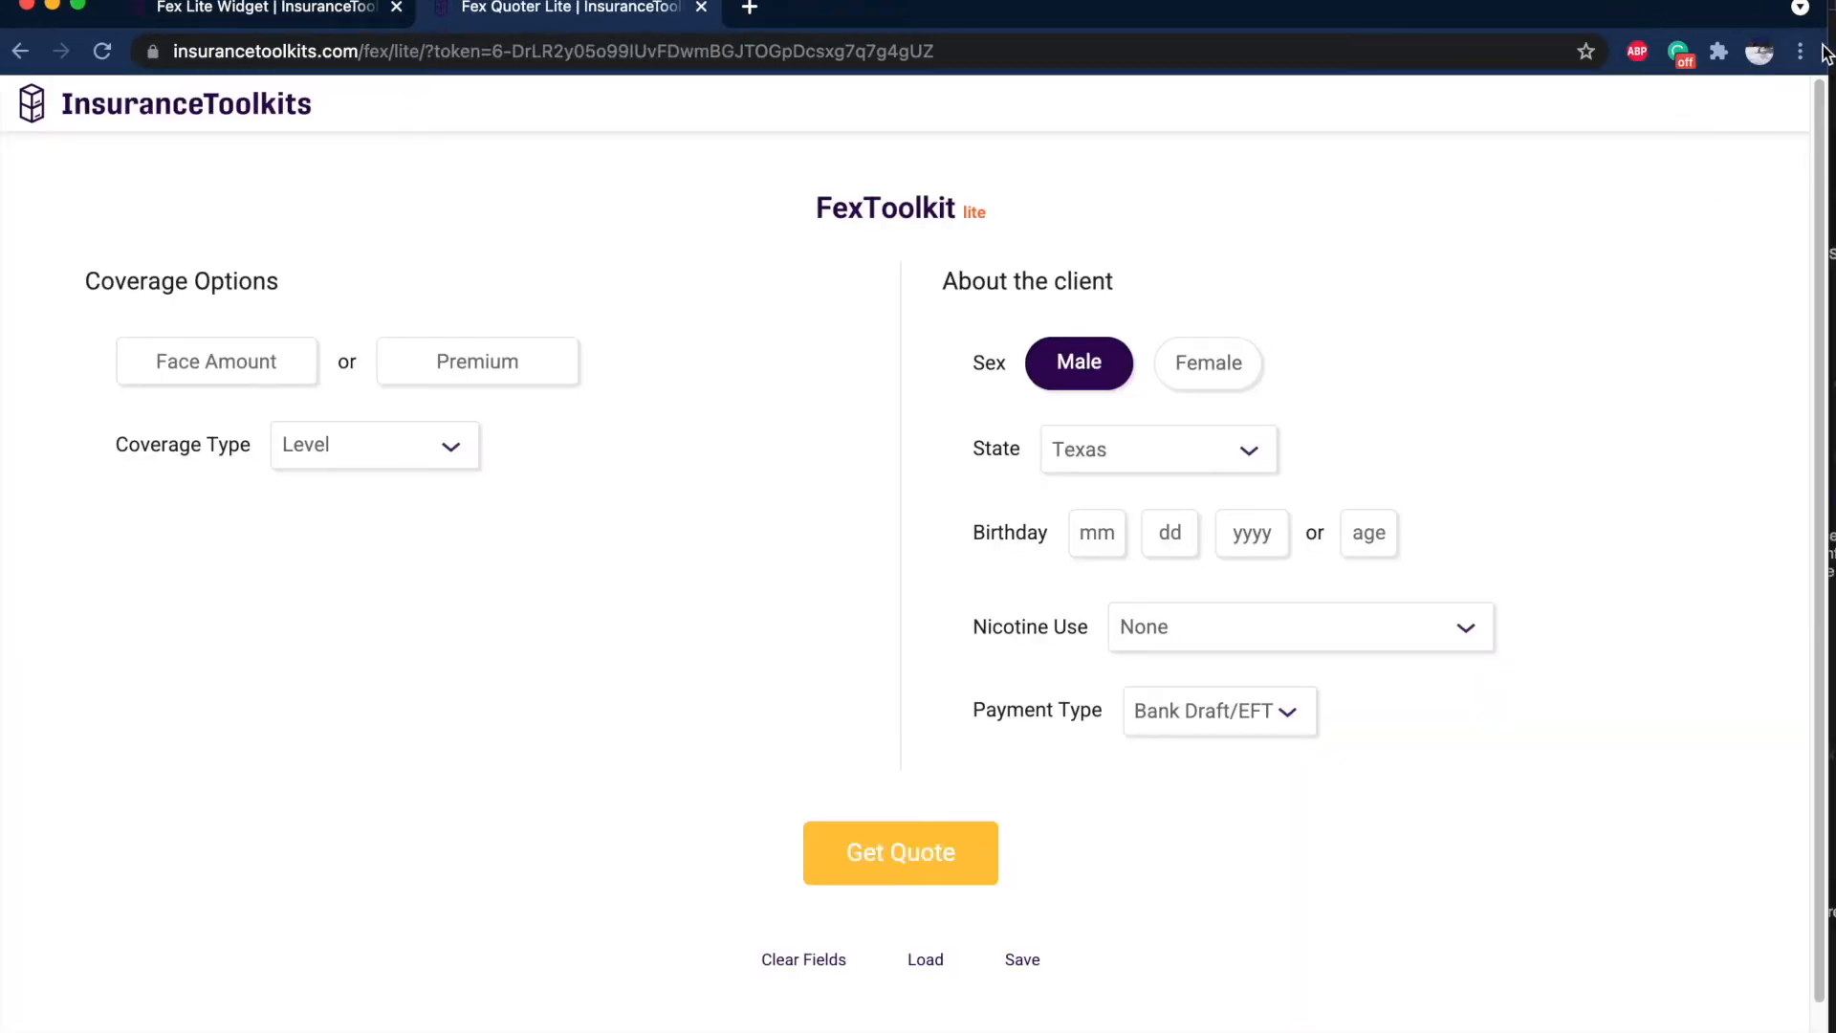
pyautogui.moveTo(1829, 50); pyautogui.dragTo(635, 182)
pyautogui.moveTo(562, 4); pyautogui.dragTo(1091, 4)
pyautogui.moveTo(1167, 175); pyautogui.dragTo(1833, 176)
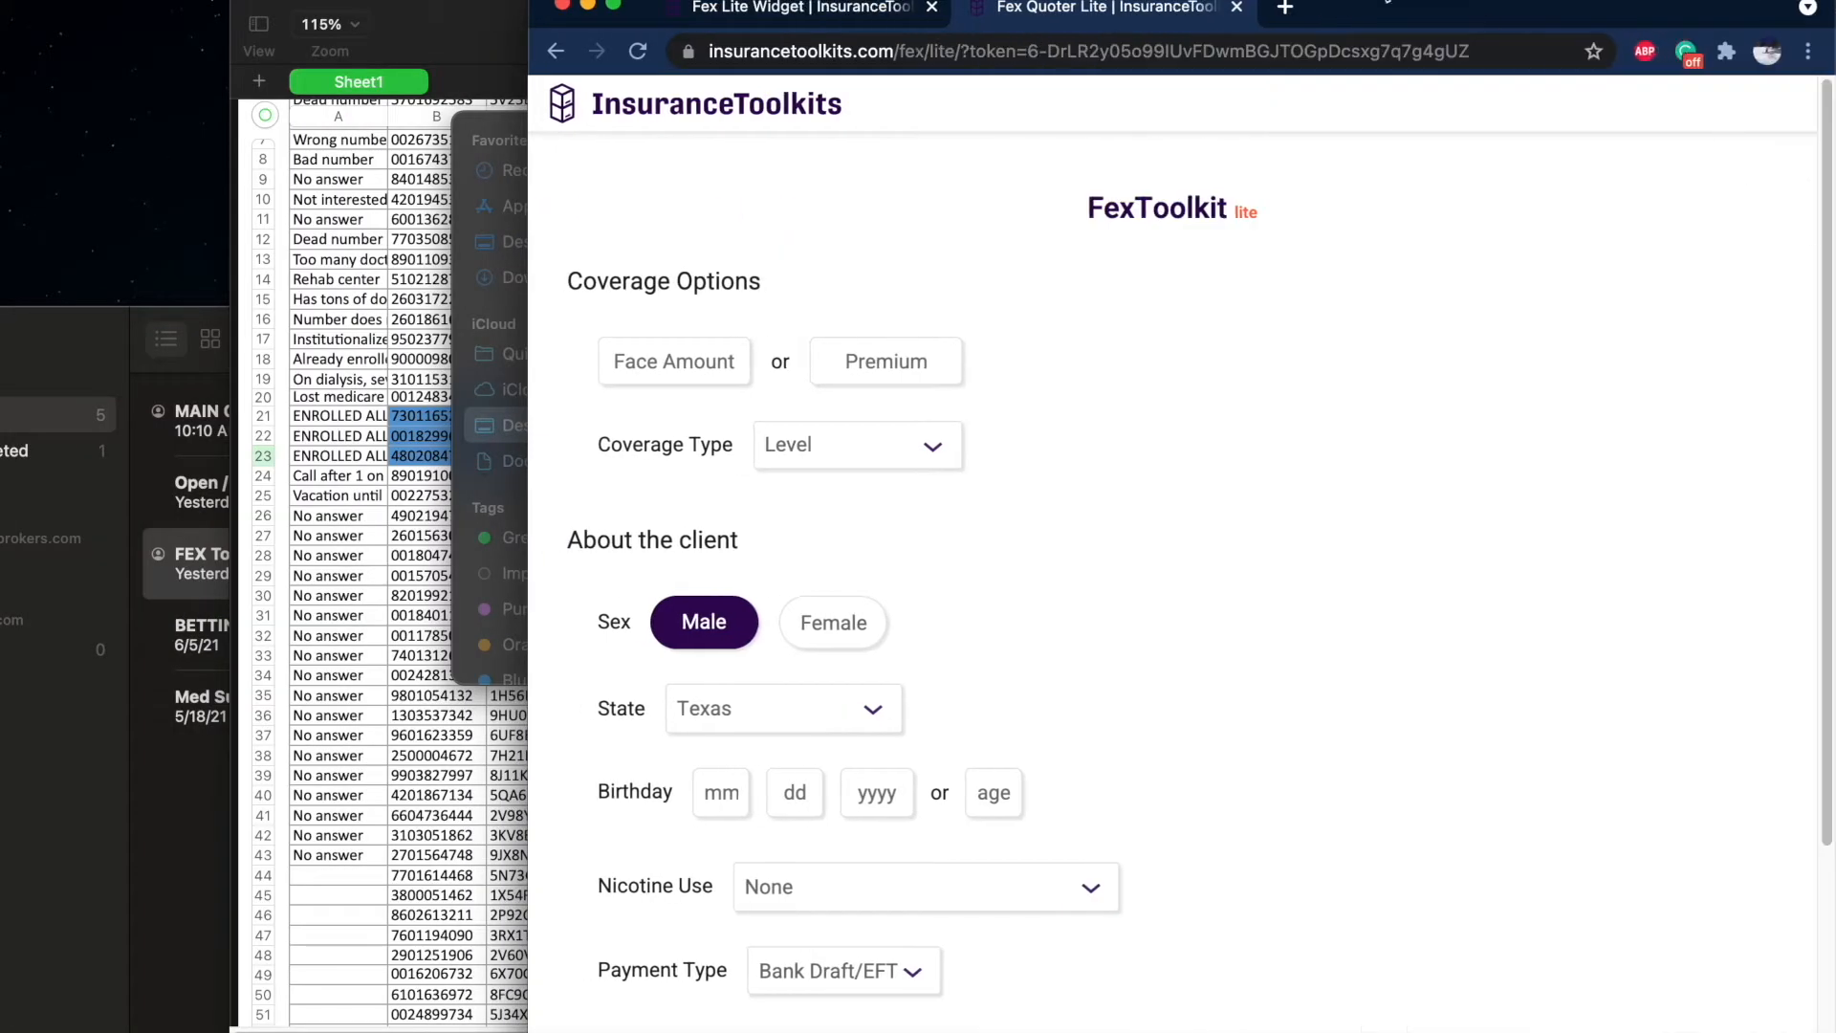
pyautogui.moveTo(528, 277); pyautogui.dragTo(5, 289)
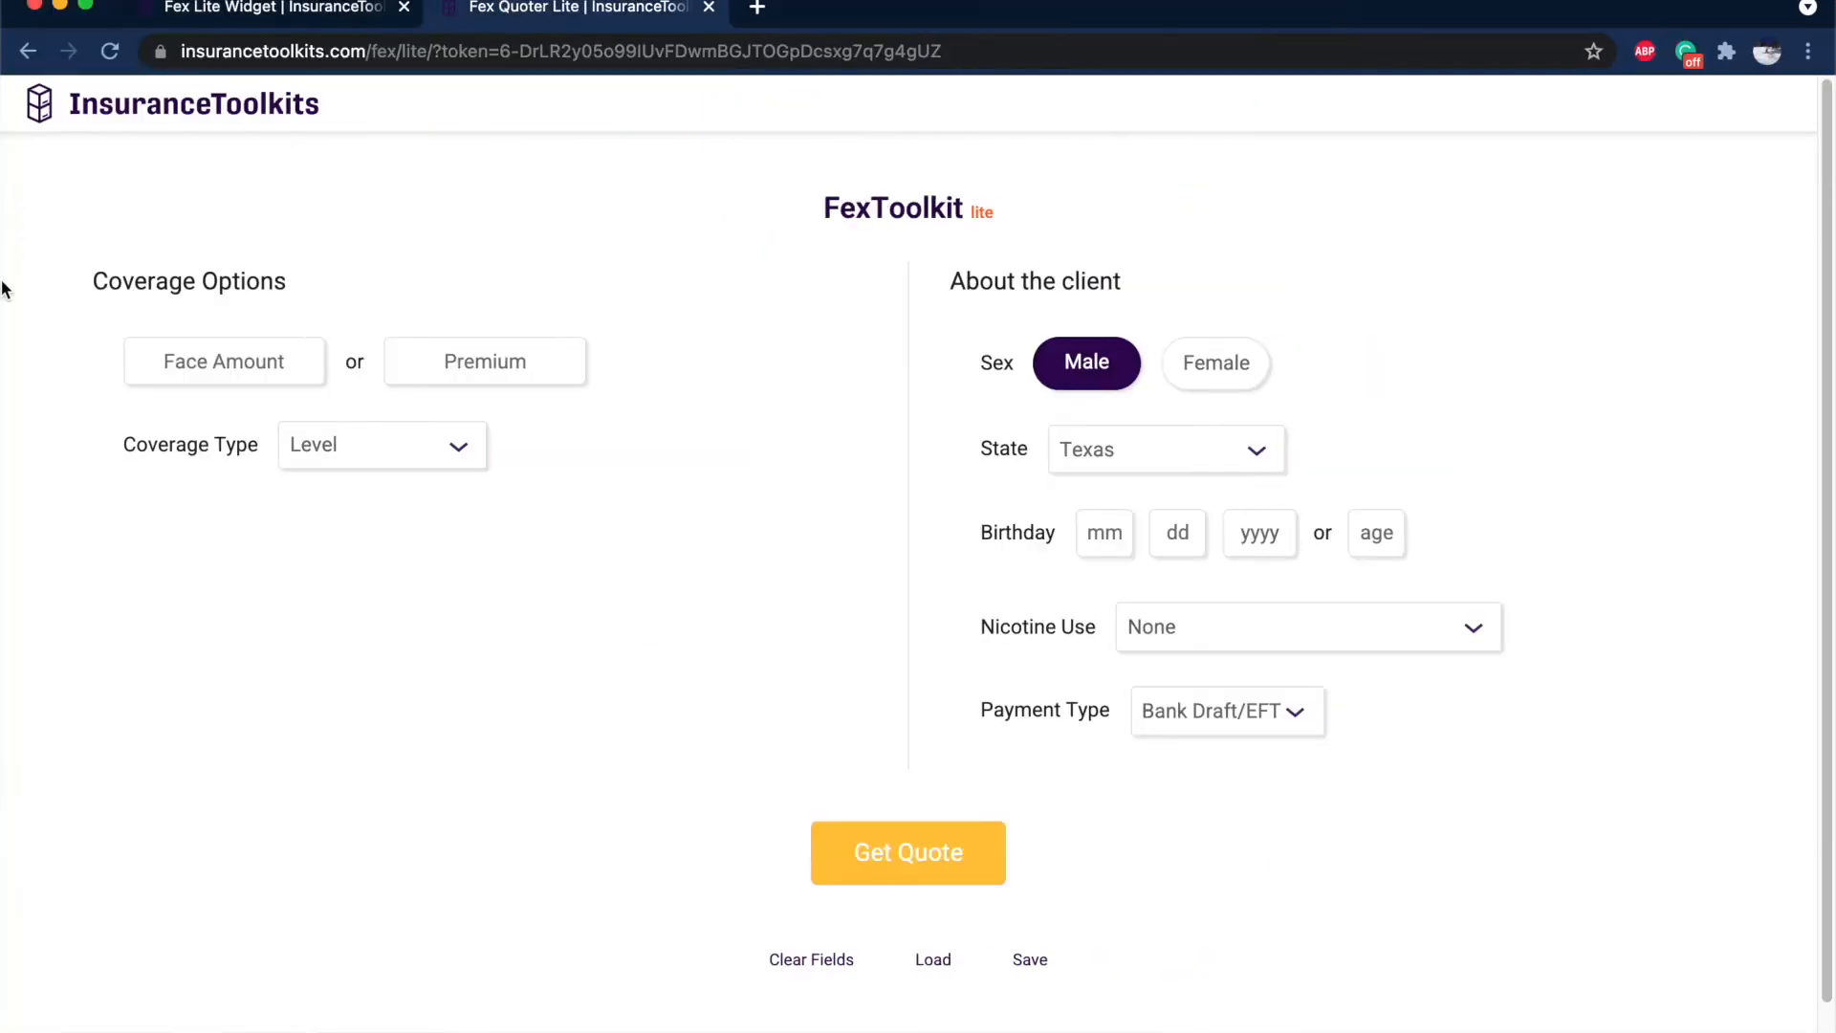
# Launch the InsuranceToolkits desktop app and open its Quoter/Underwriter from the dashboard.
pyautogui.moveTo(3, 569)
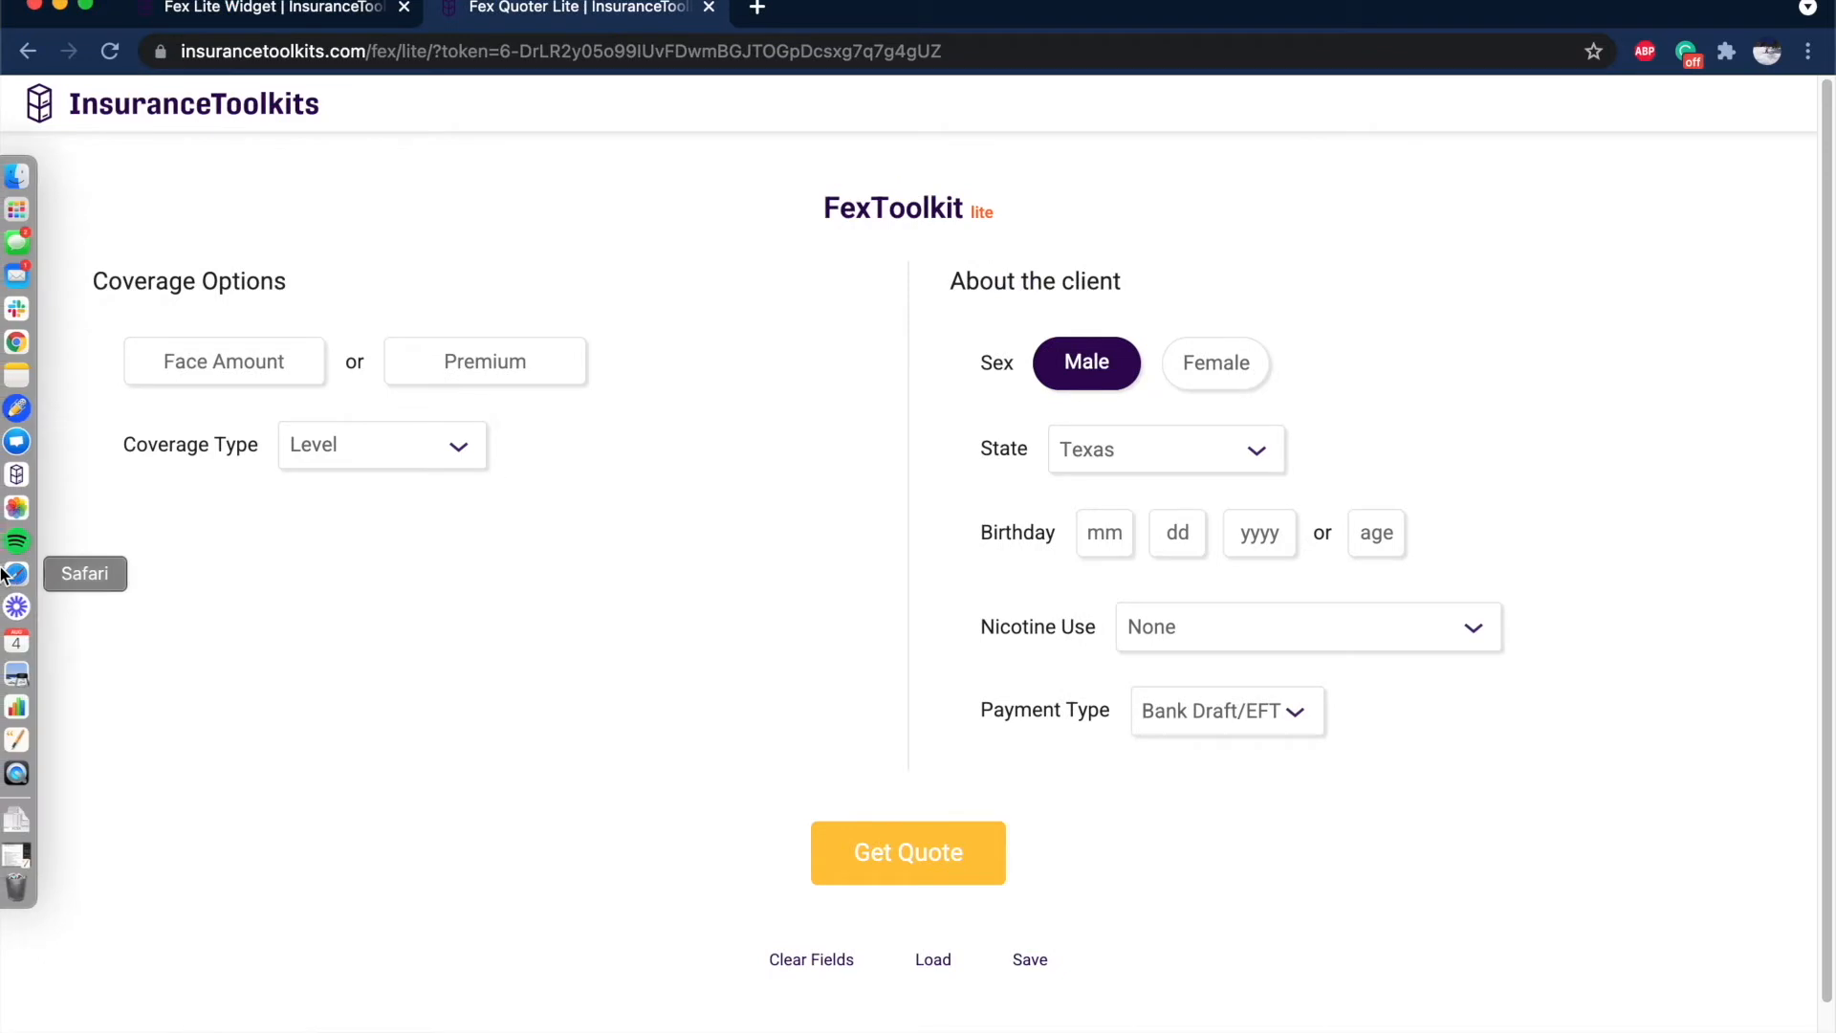
pyautogui.click(30, 476)
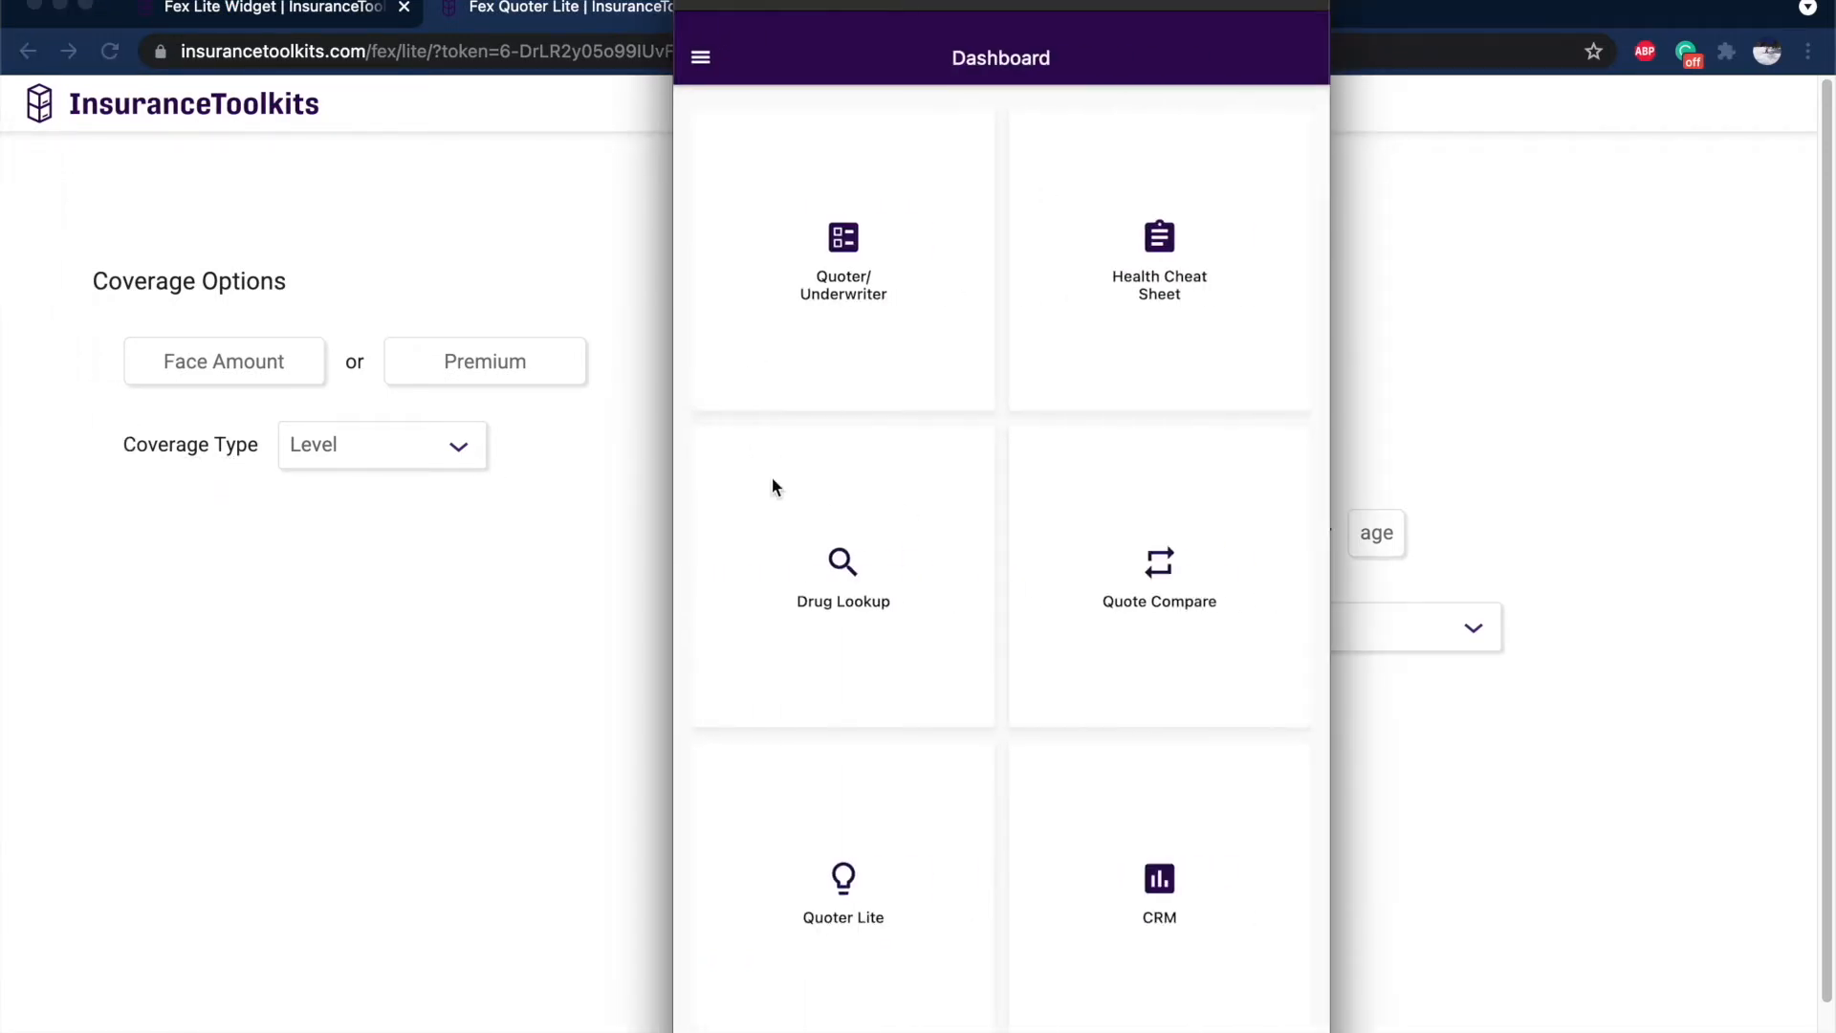
pyautogui.click(871, 280)
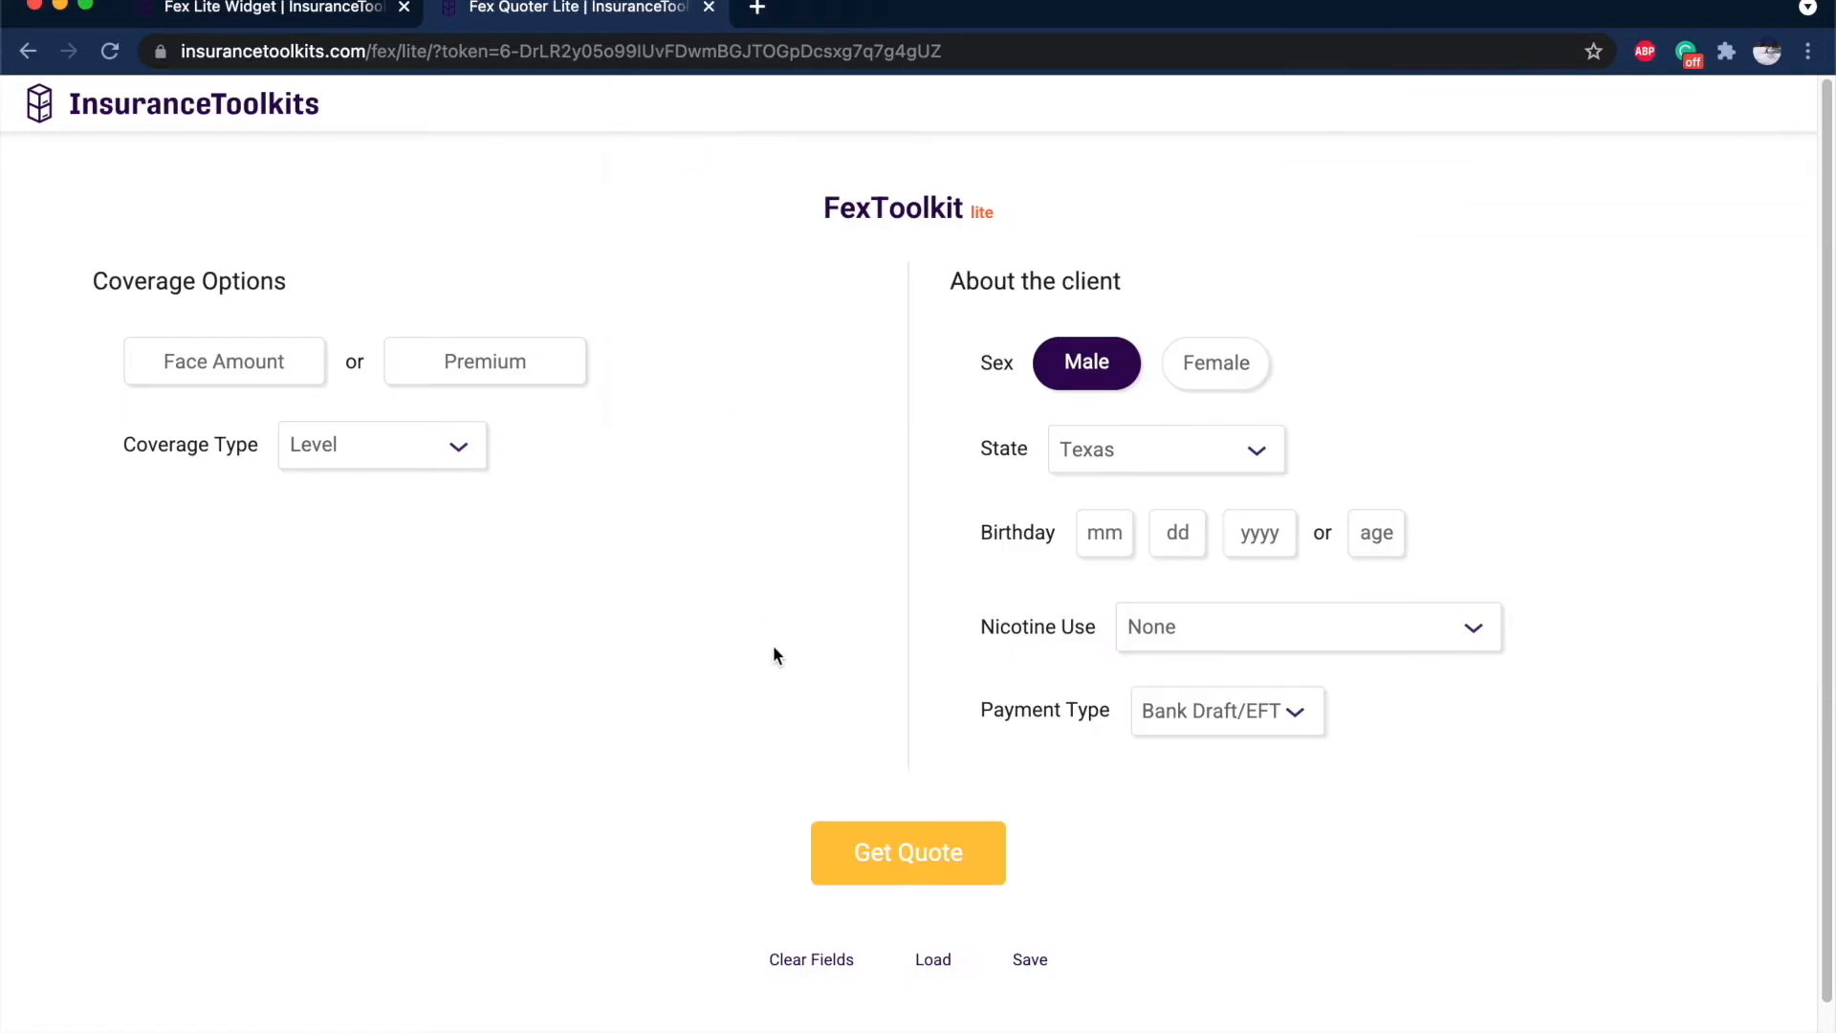
# Quote a $55 premium for a 55-year-old in the lite quoter and review the carriers.
pyautogui.click(479, 360)
pyautogui.write('55')
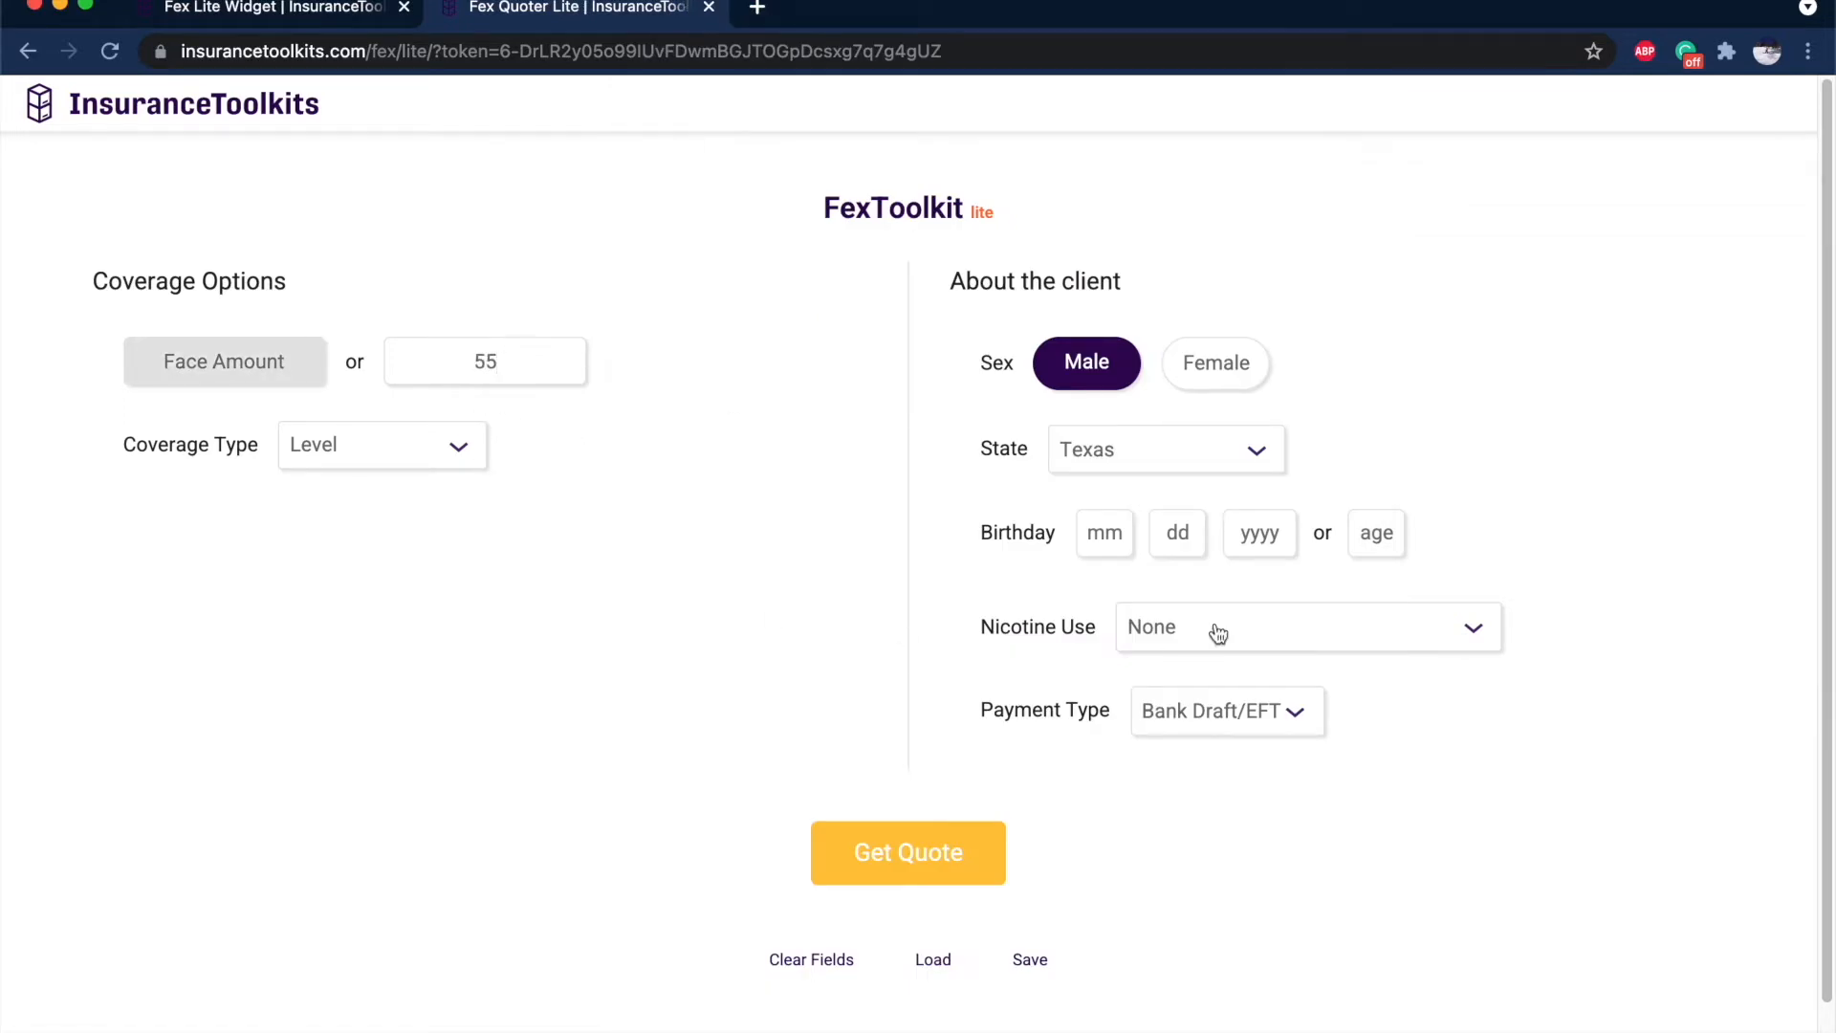
pyautogui.click(1377, 533)
pyautogui.write('55')
pyautogui.click(920, 847)
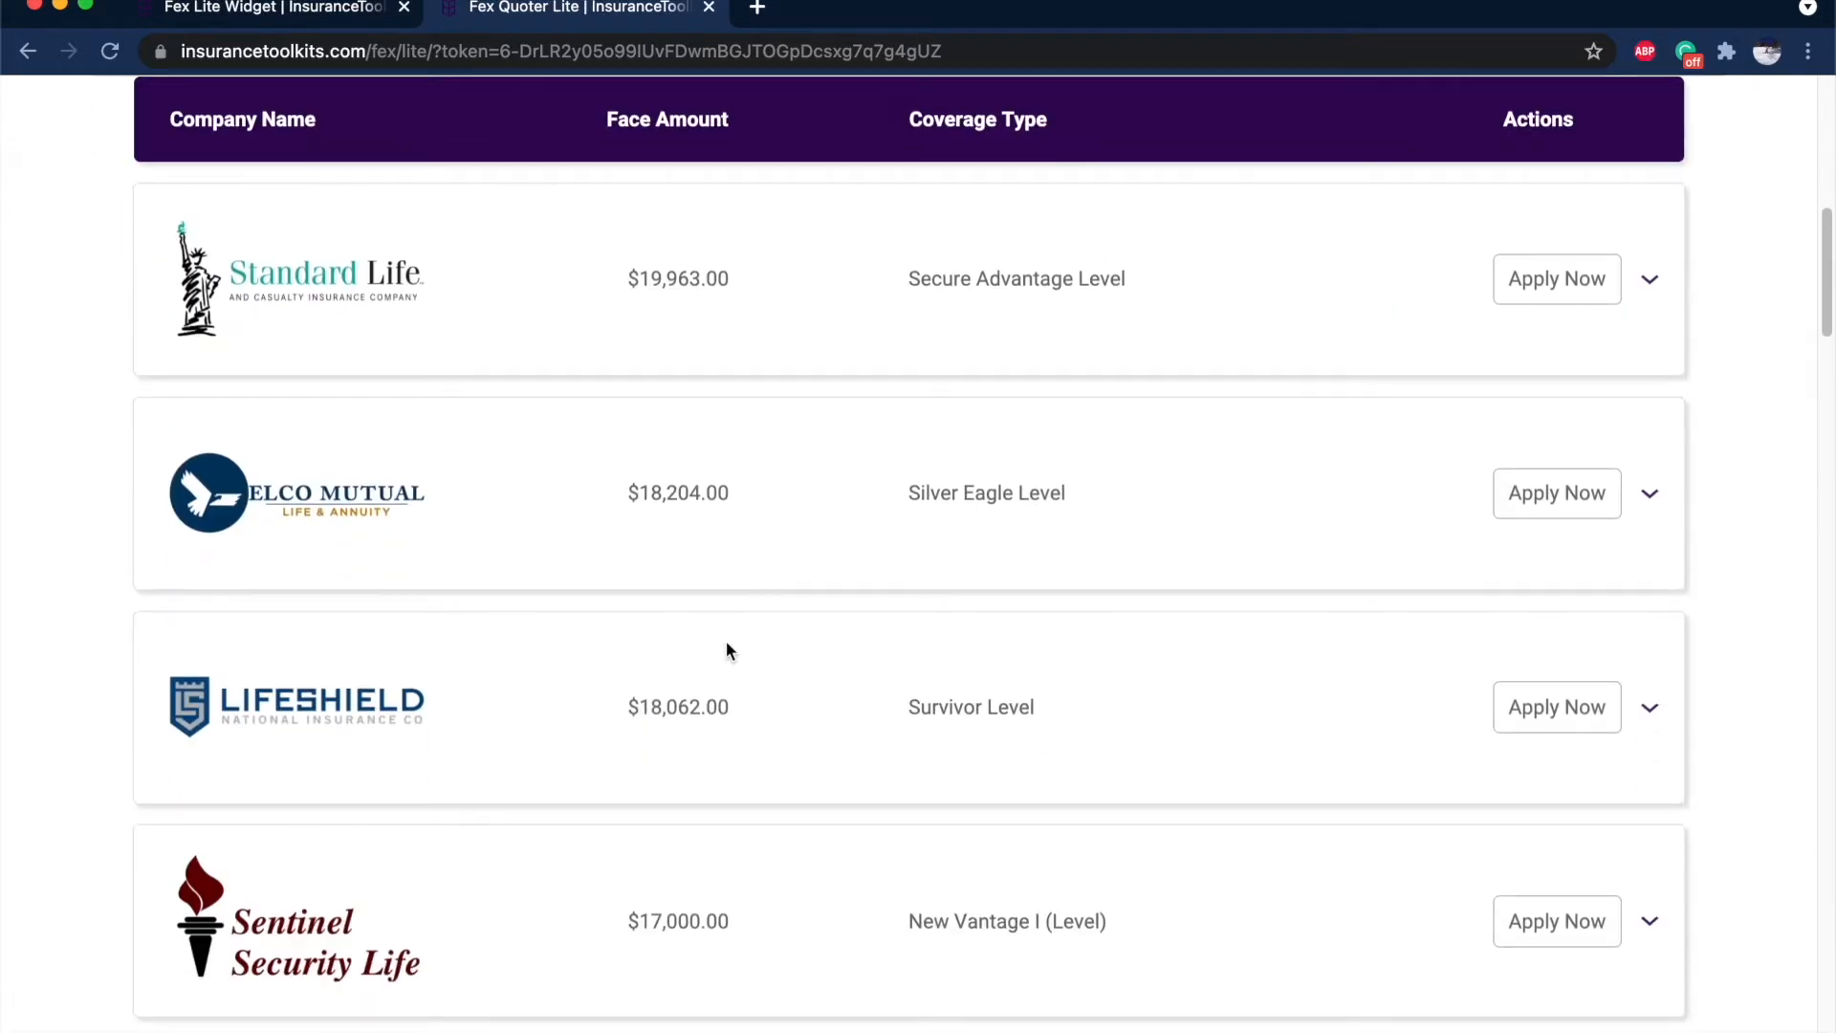
pyautogui.scroll(-18, 819, 360)
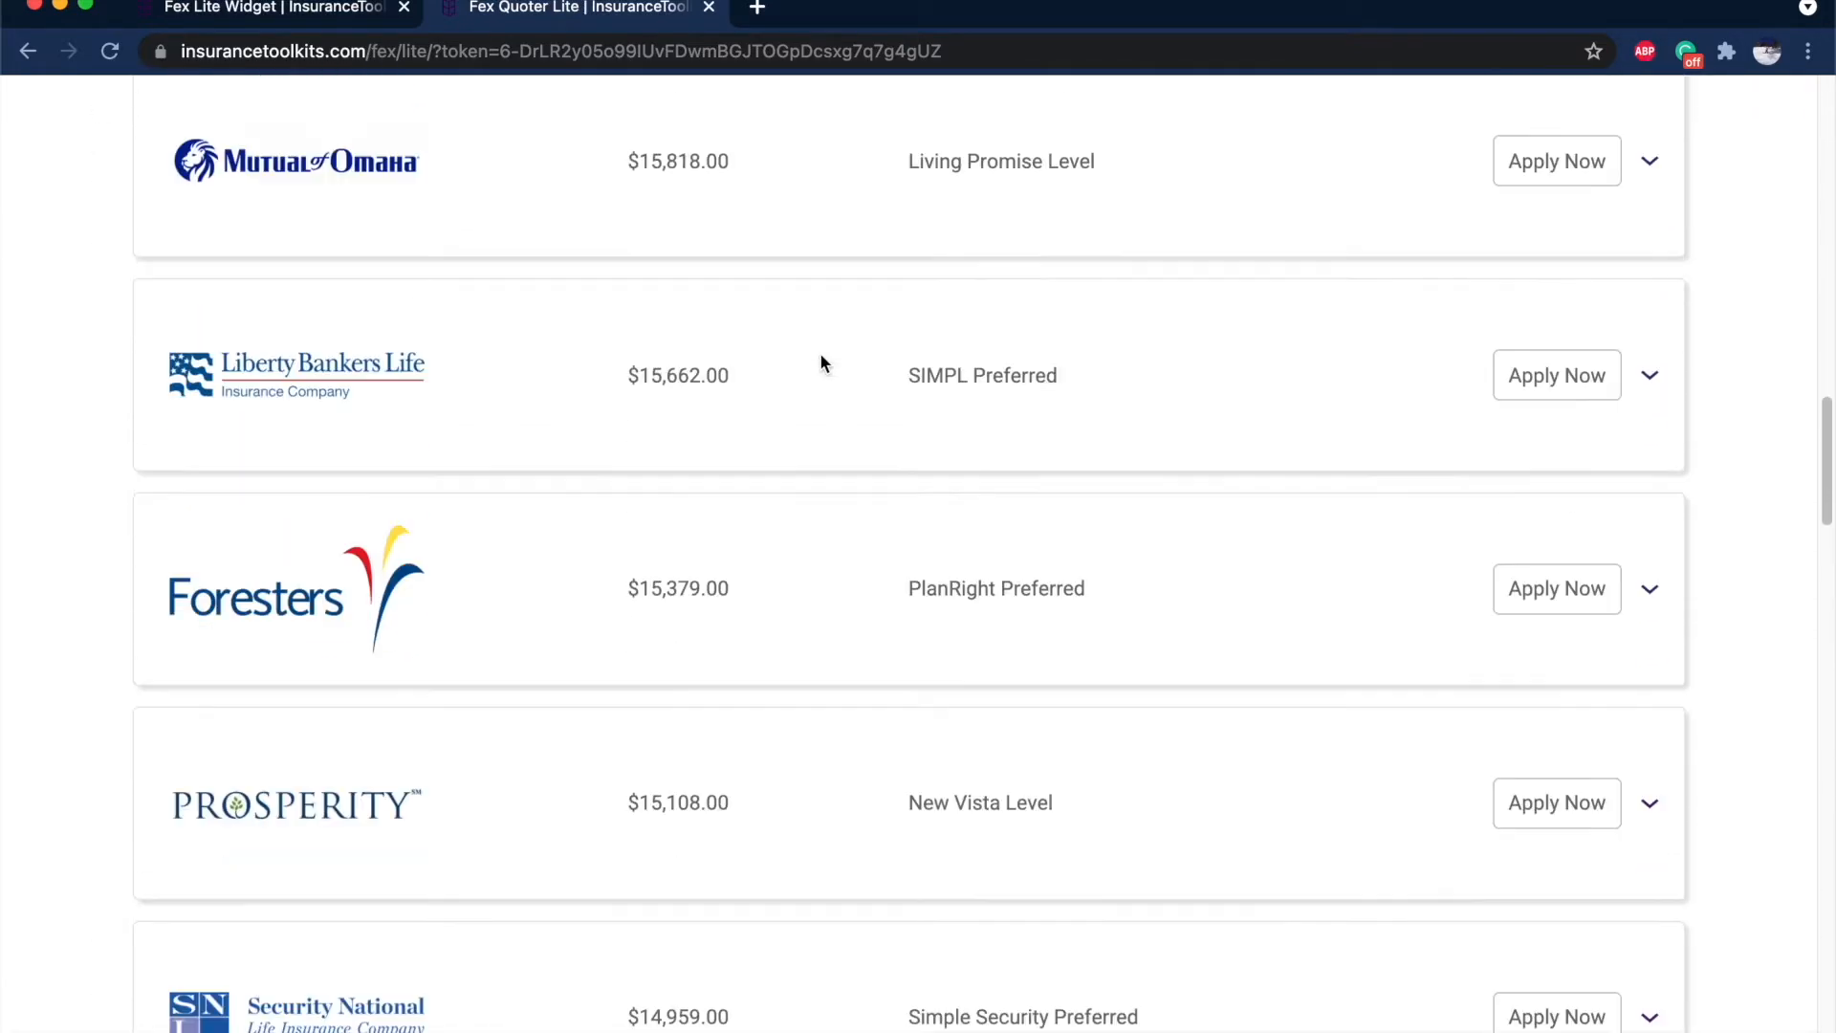
pyautogui.scroll(20, 813, 359)
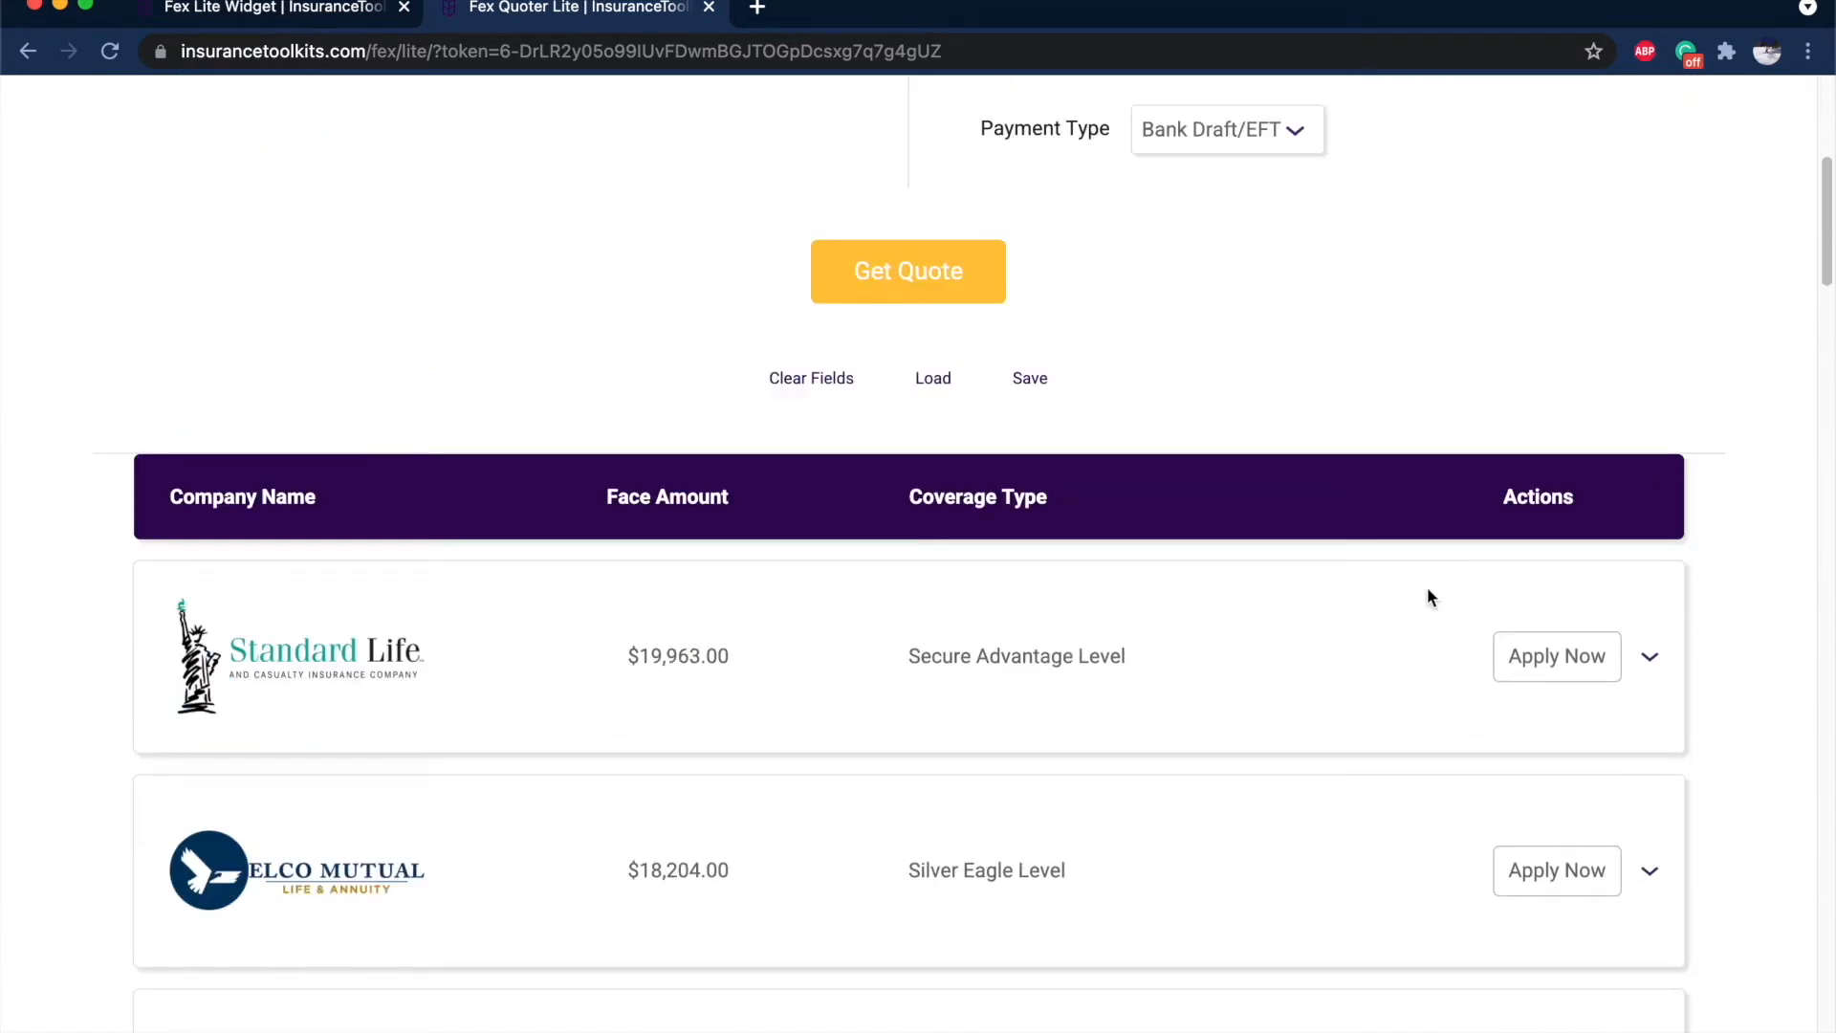
# Open Standard Life's Apply Now form, dismiss it, and close the lite quoter tab.
pyautogui.click(1548, 650)
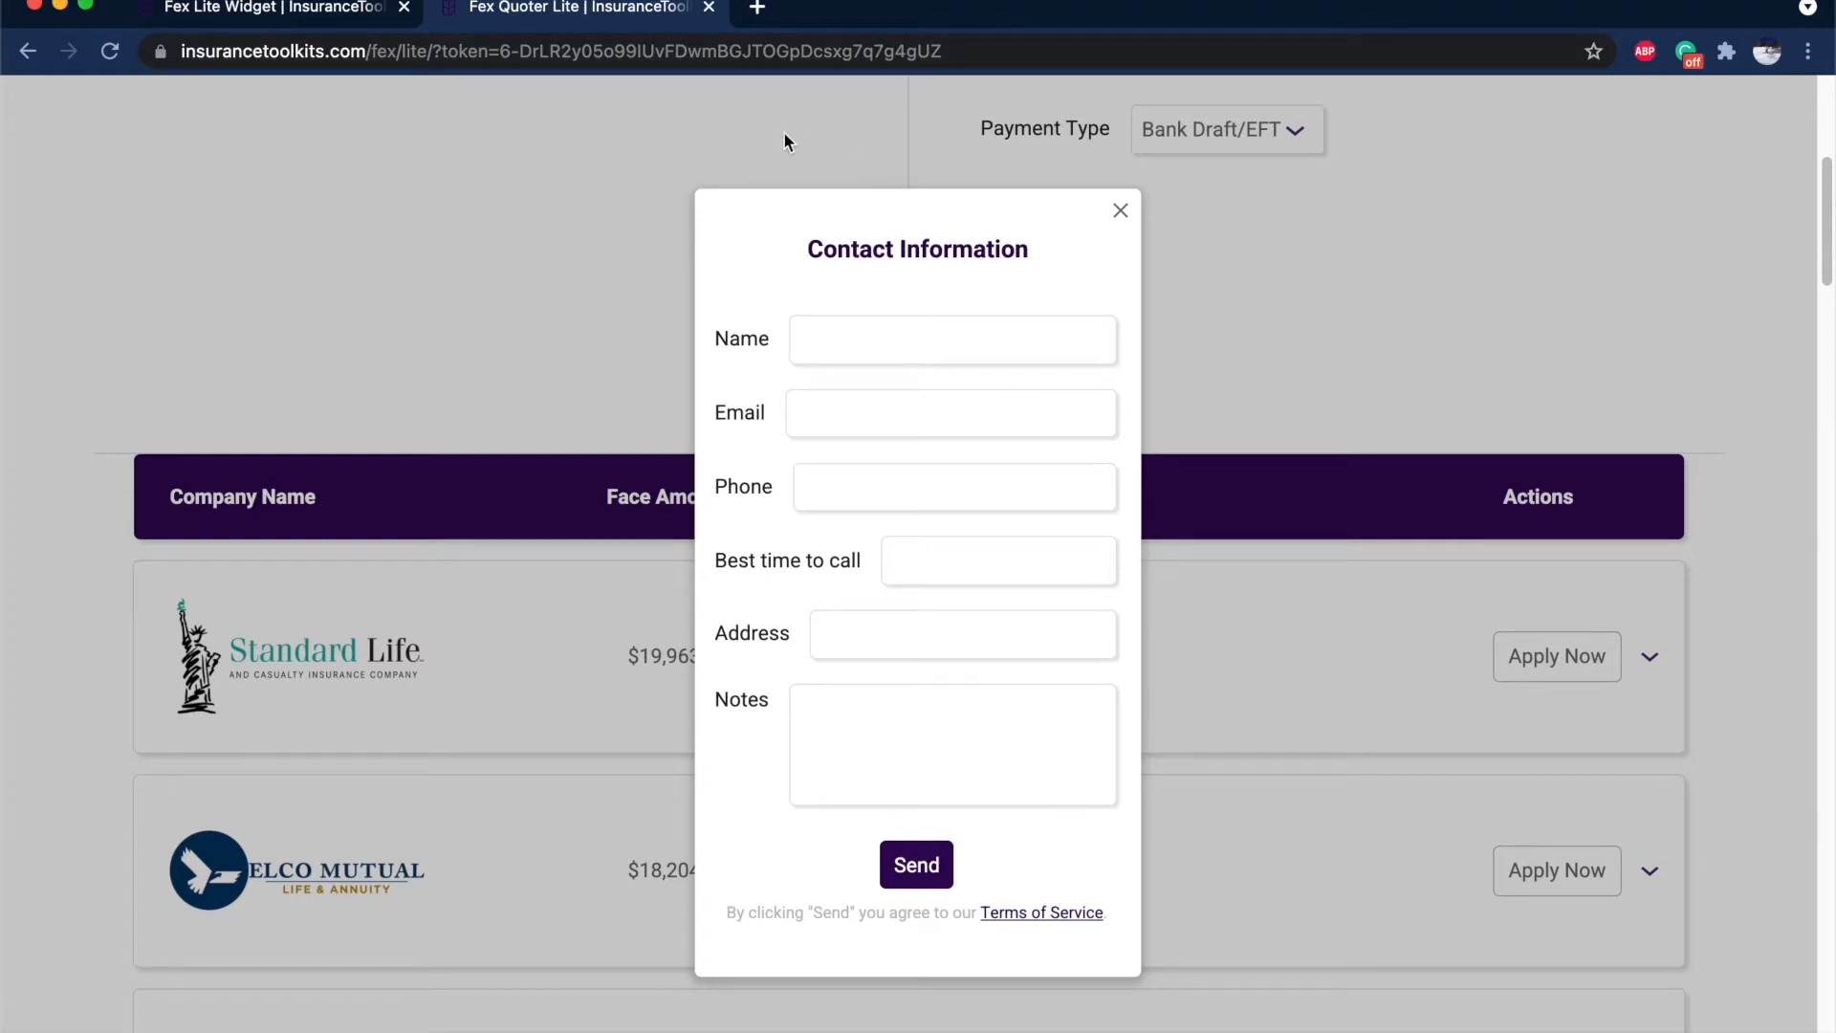
pyautogui.click(1118, 209)
pyautogui.scroll(6, 696, 420)
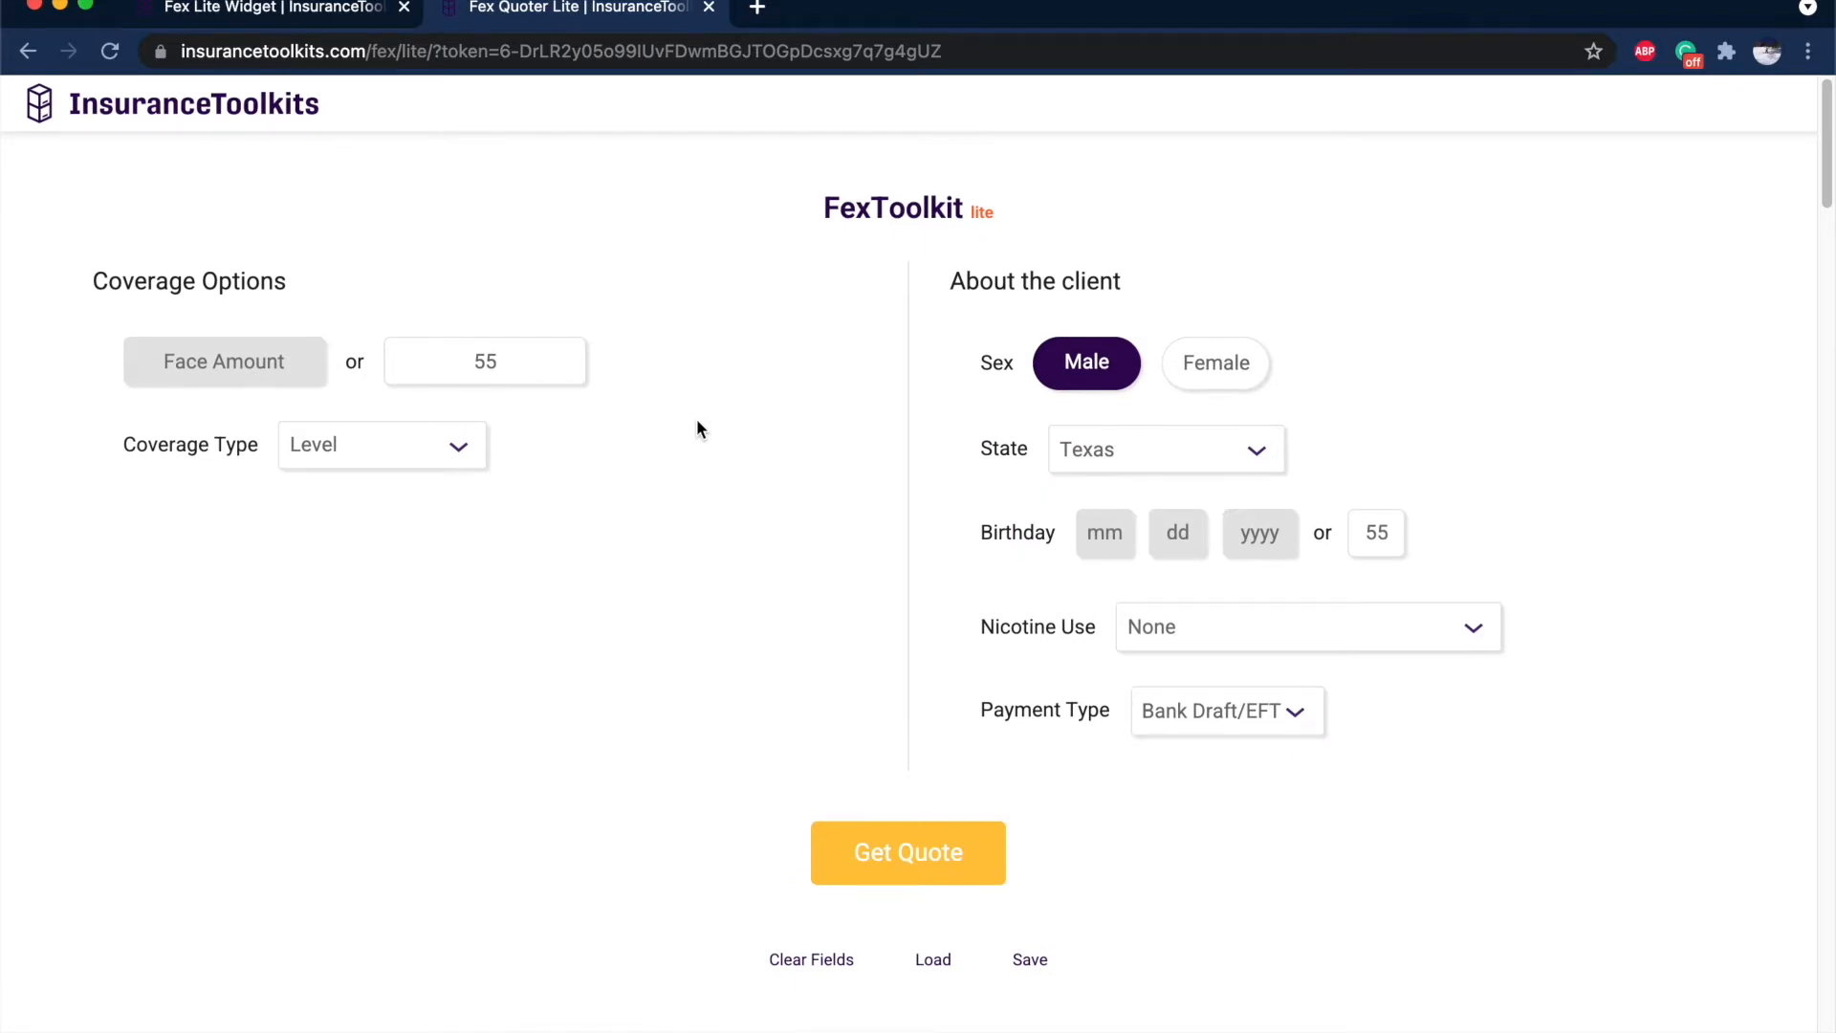
pyautogui.click(708, 8)
pyautogui.click(985, 451)
pyautogui.scroll(2, 956, 450)
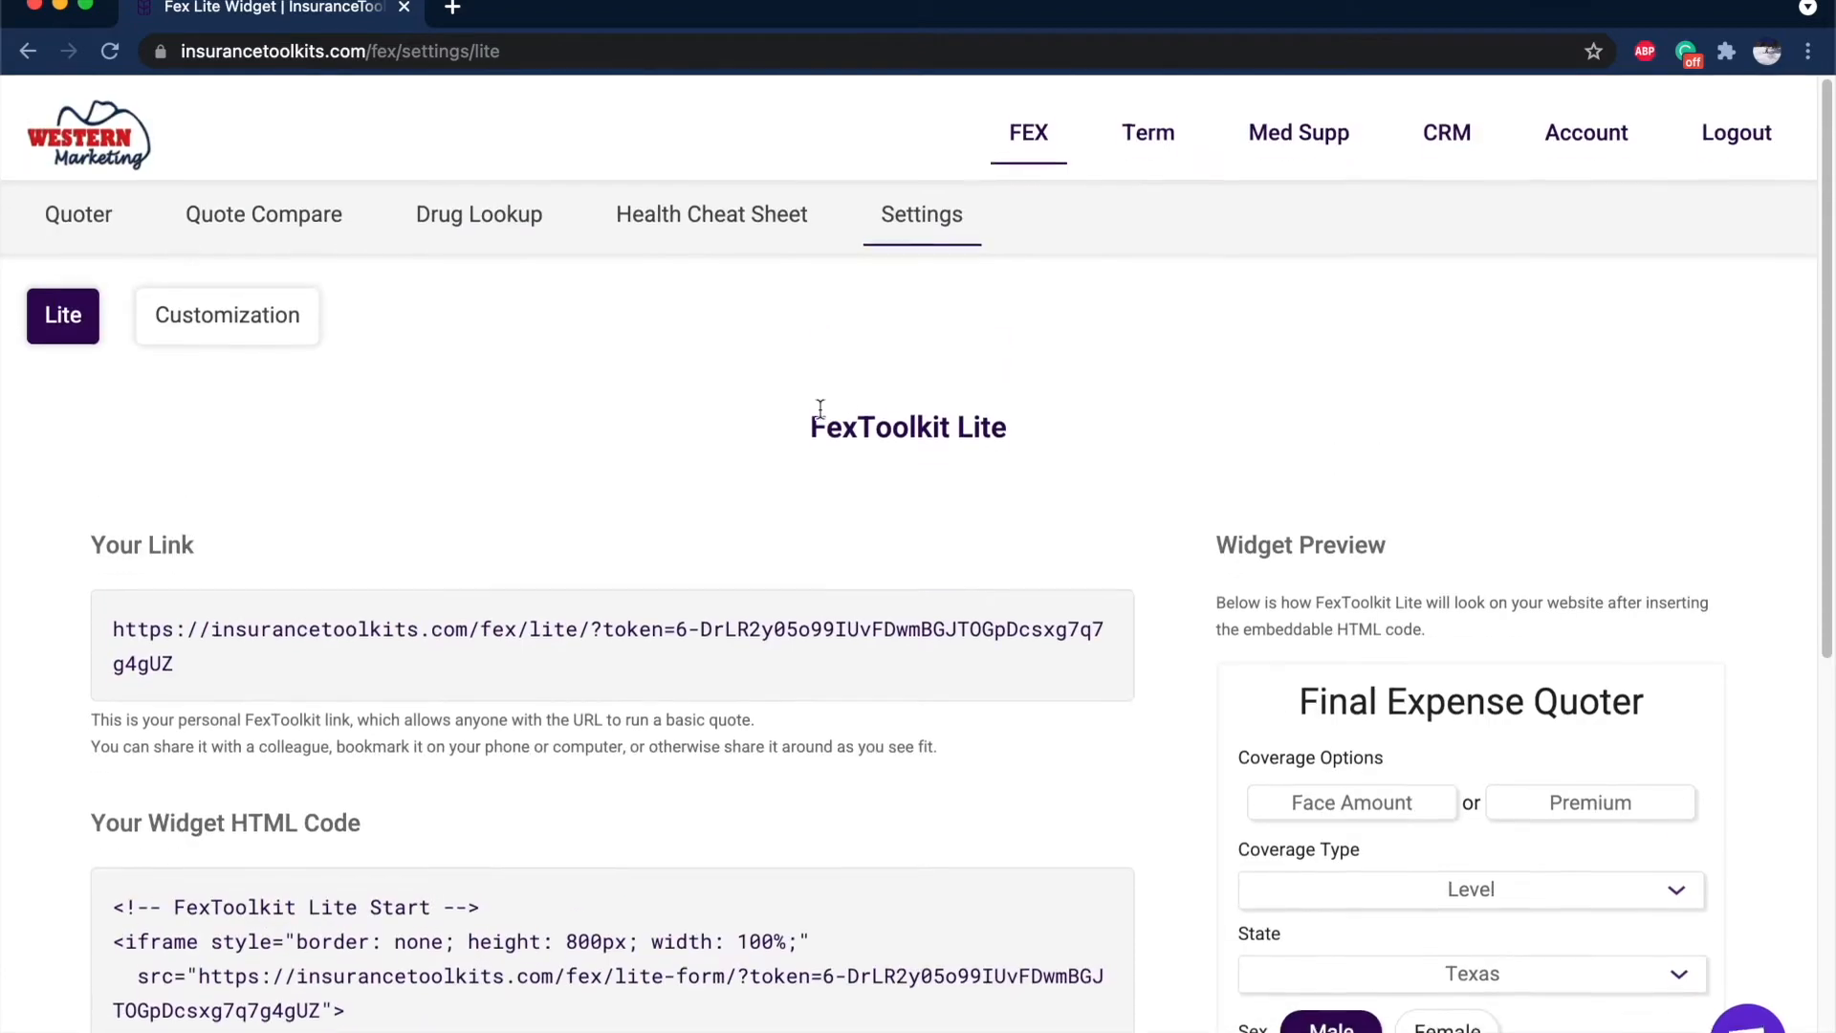
# Back in the main final expense quoter, set coverage to Graded/Modified and age to 55.
pyautogui.click(118, 223)
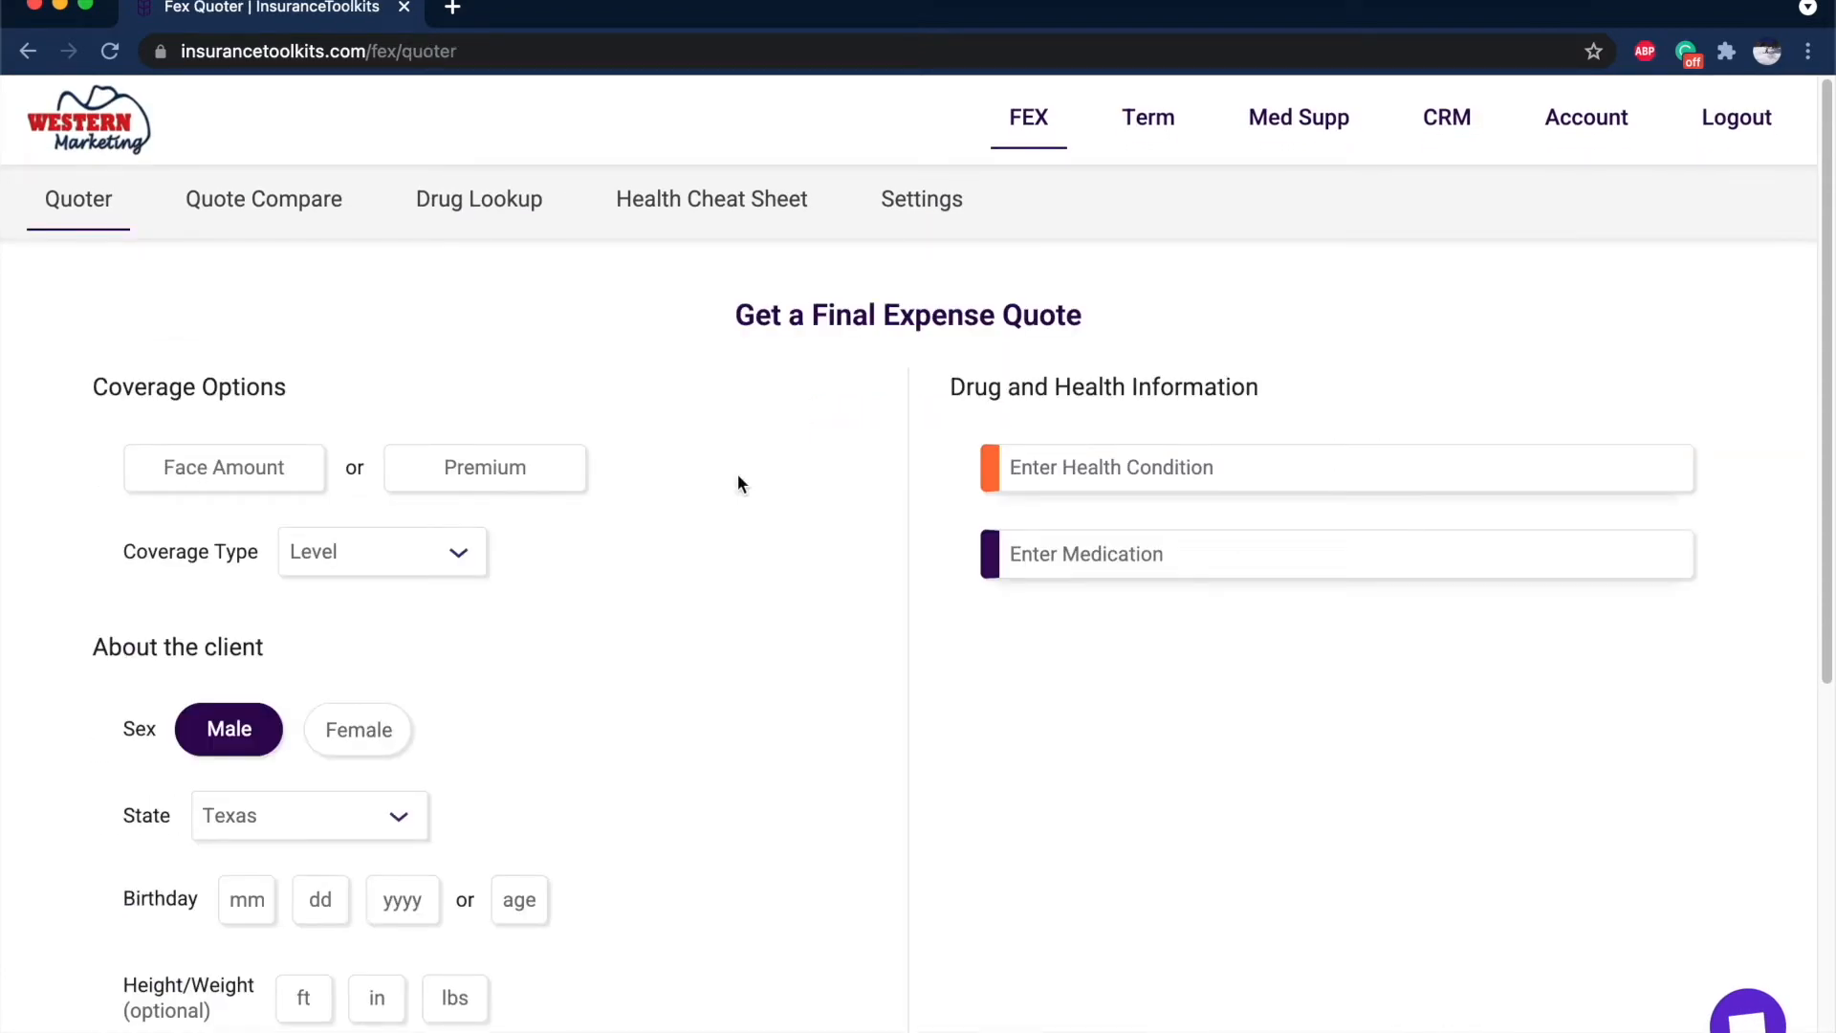
pyautogui.click(340, 541)
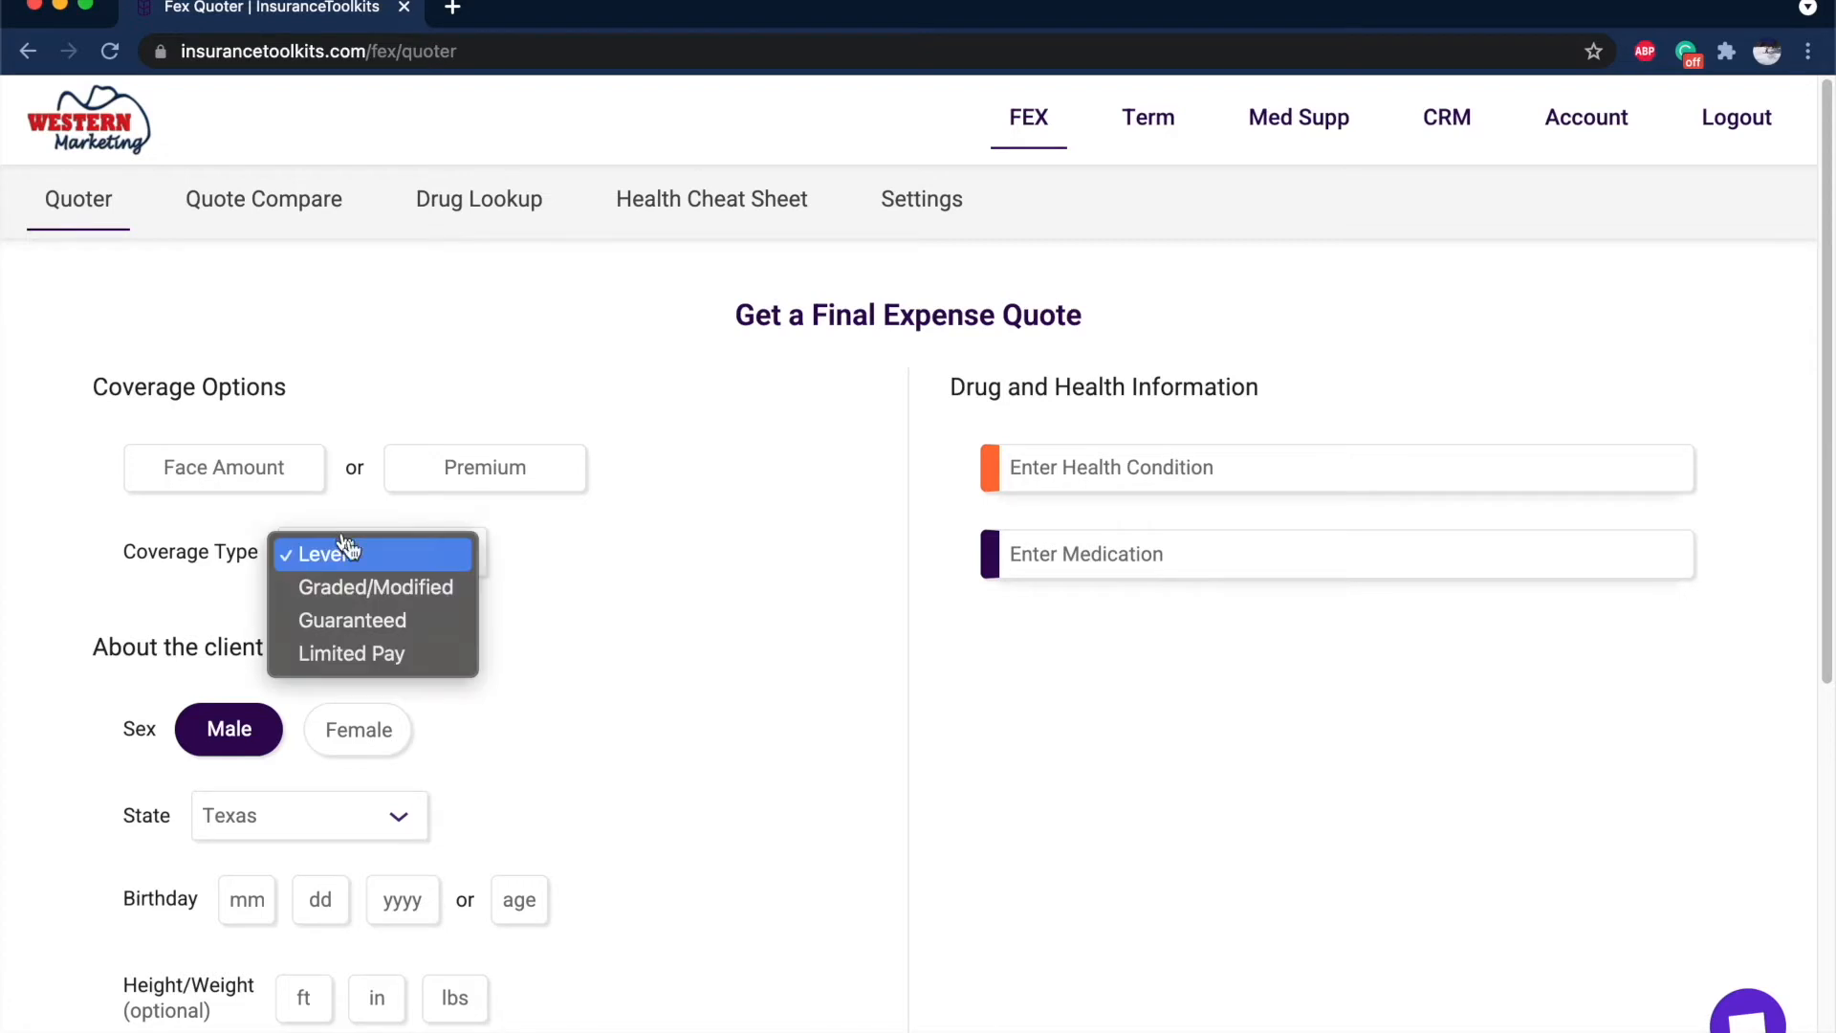
pyautogui.click(375, 586)
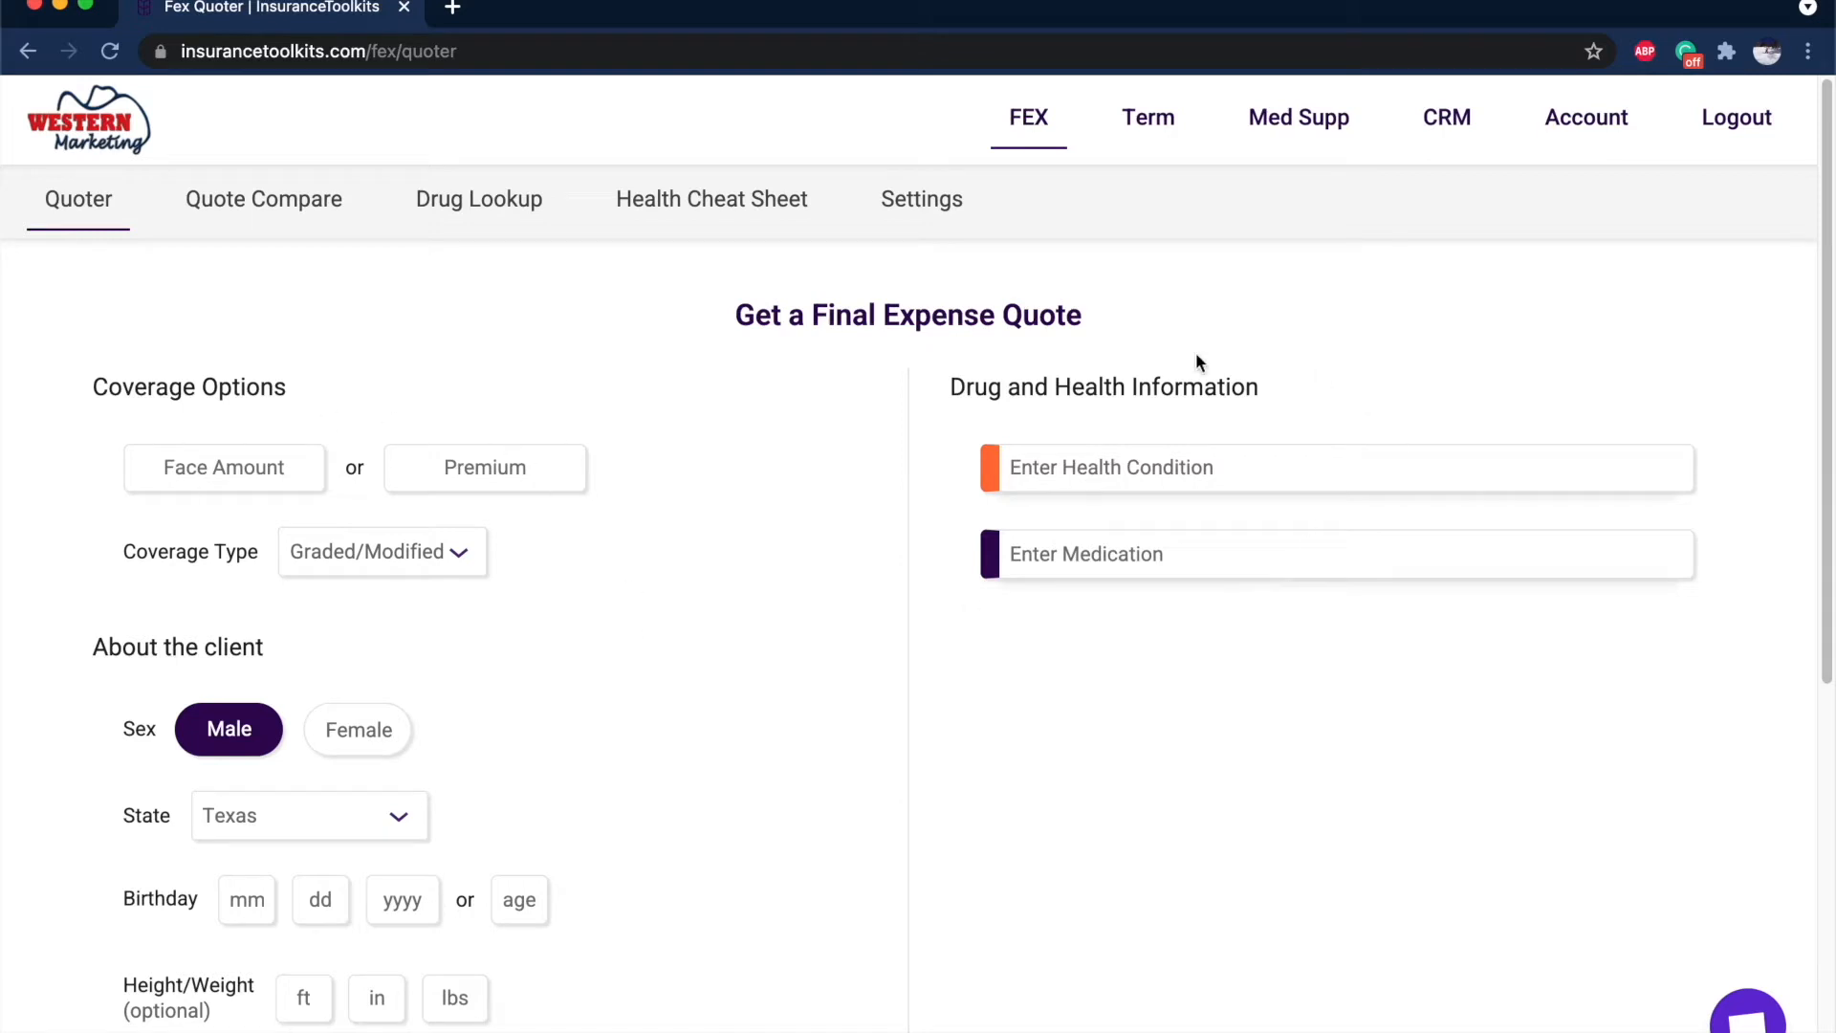
pyautogui.click(1067, 541)
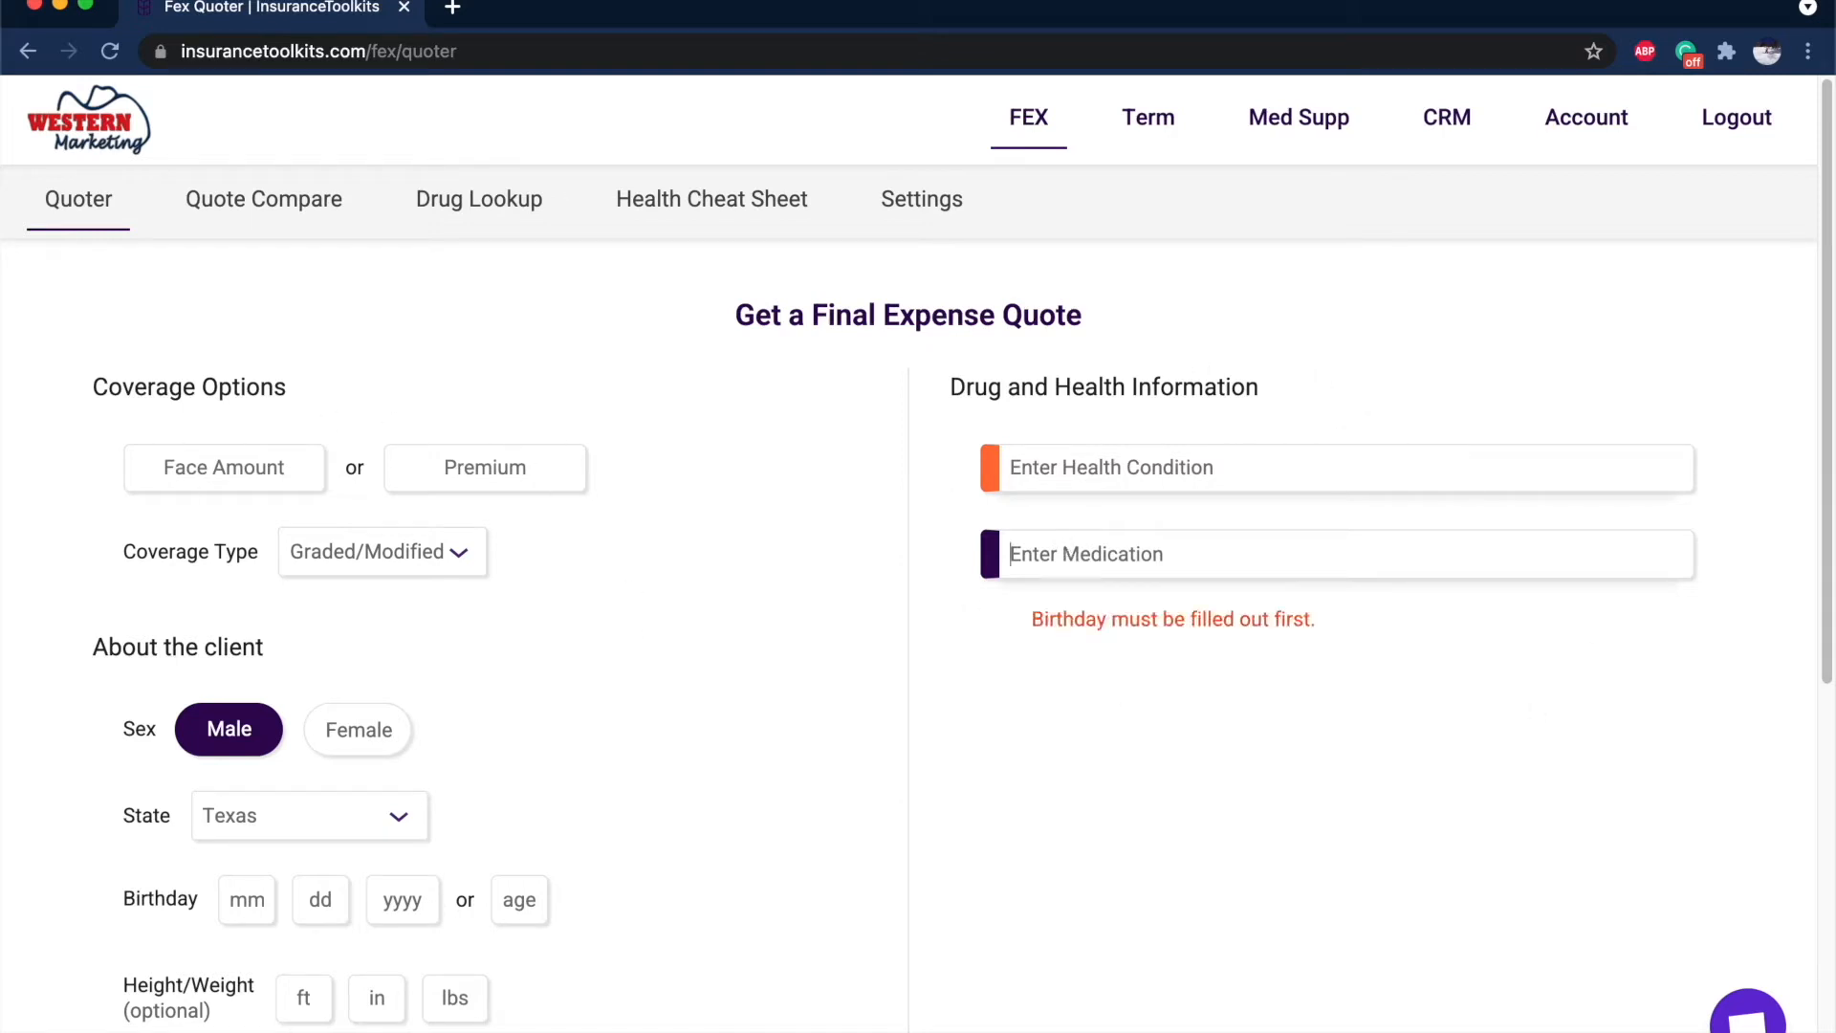
pyautogui.click(518, 897)
pyautogui.write('55')
# Add Lisinopril as a current medication, then remove it again.
pyautogui.click(1155, 543)
pyautogui.write('lisin')
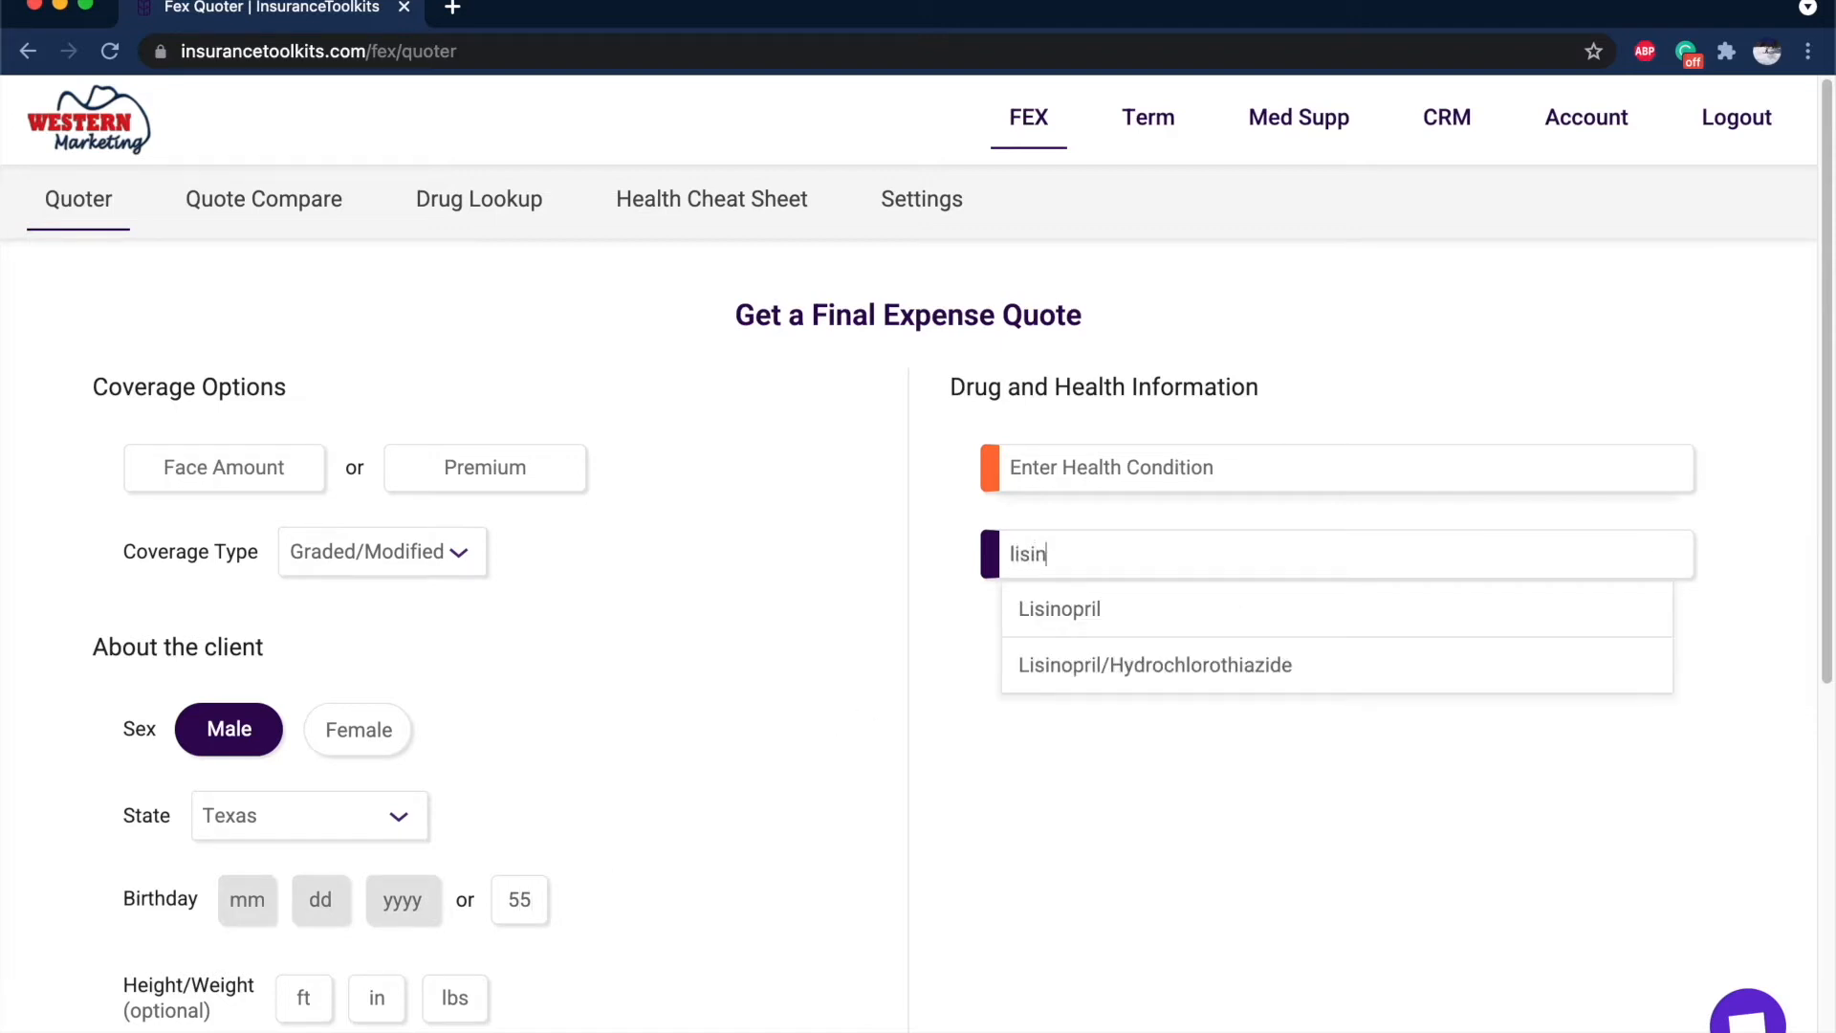
pyautogui.click(1151, 617)
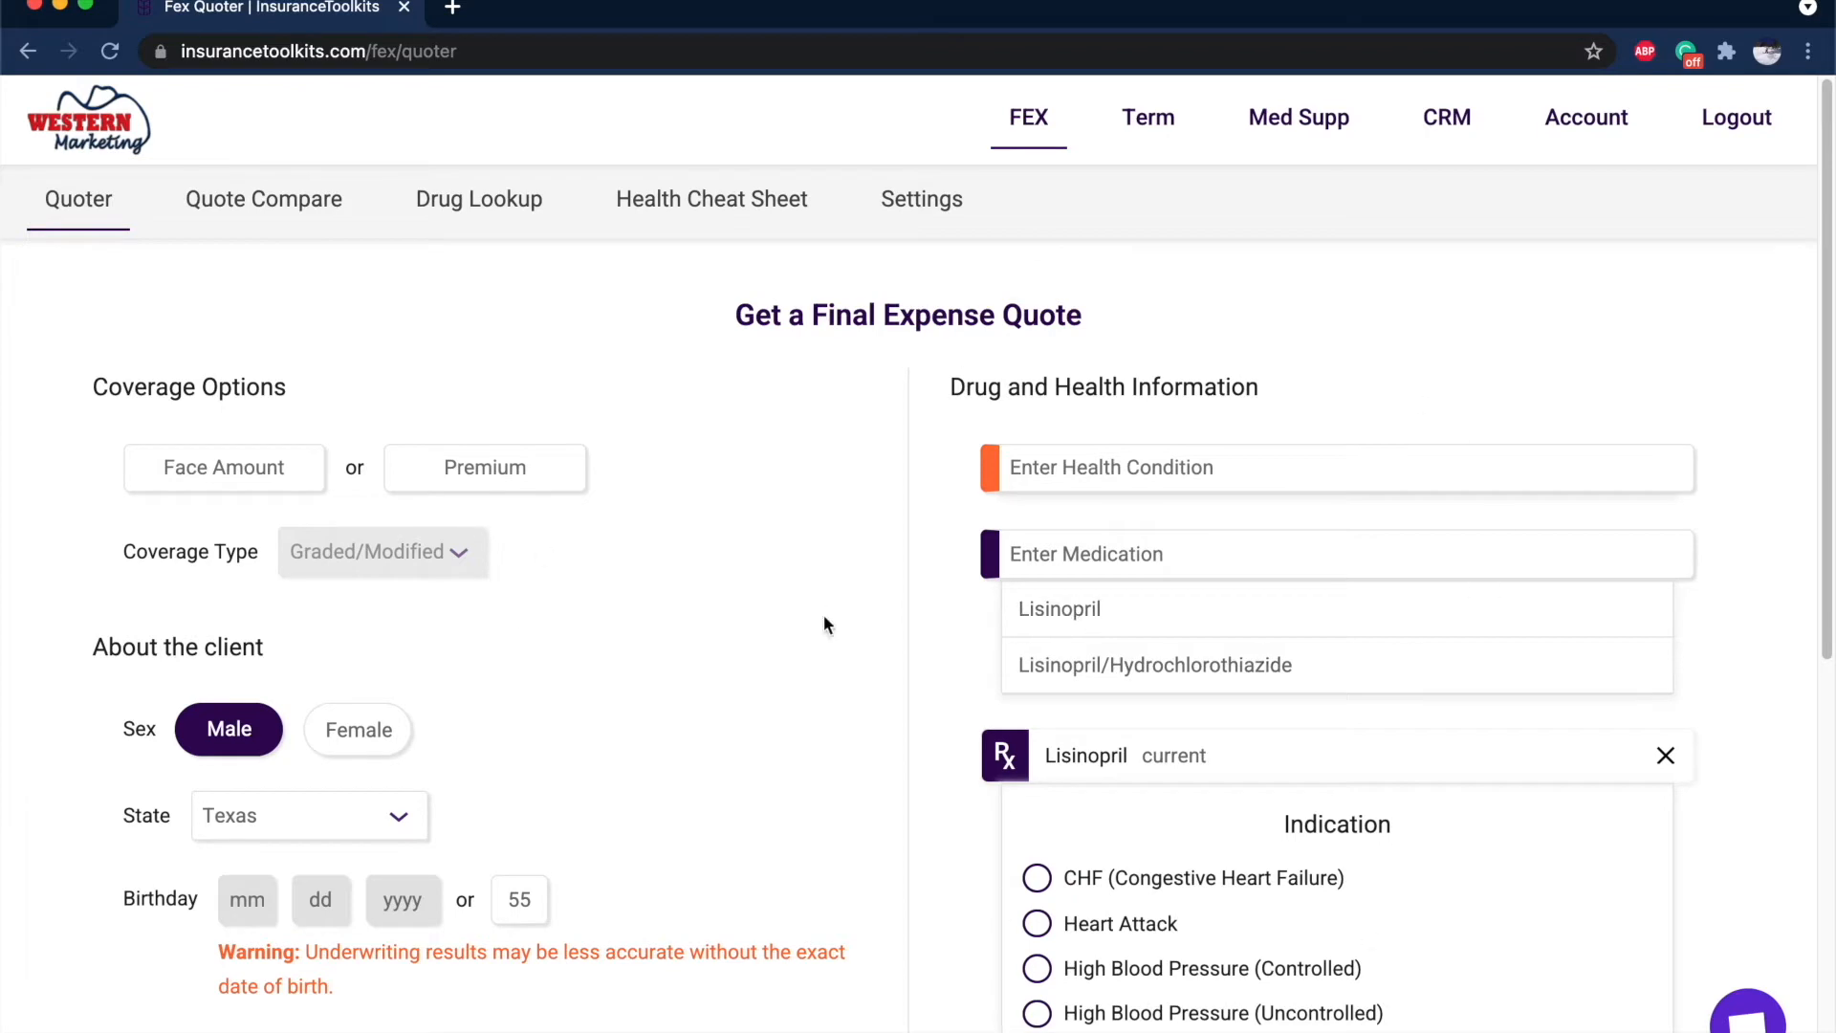
pyautogui.scroll(-3, 1349, 1023)
pyautogui.scroll(-2, 1349, 1024)
pyautogui.click(1666, 423)
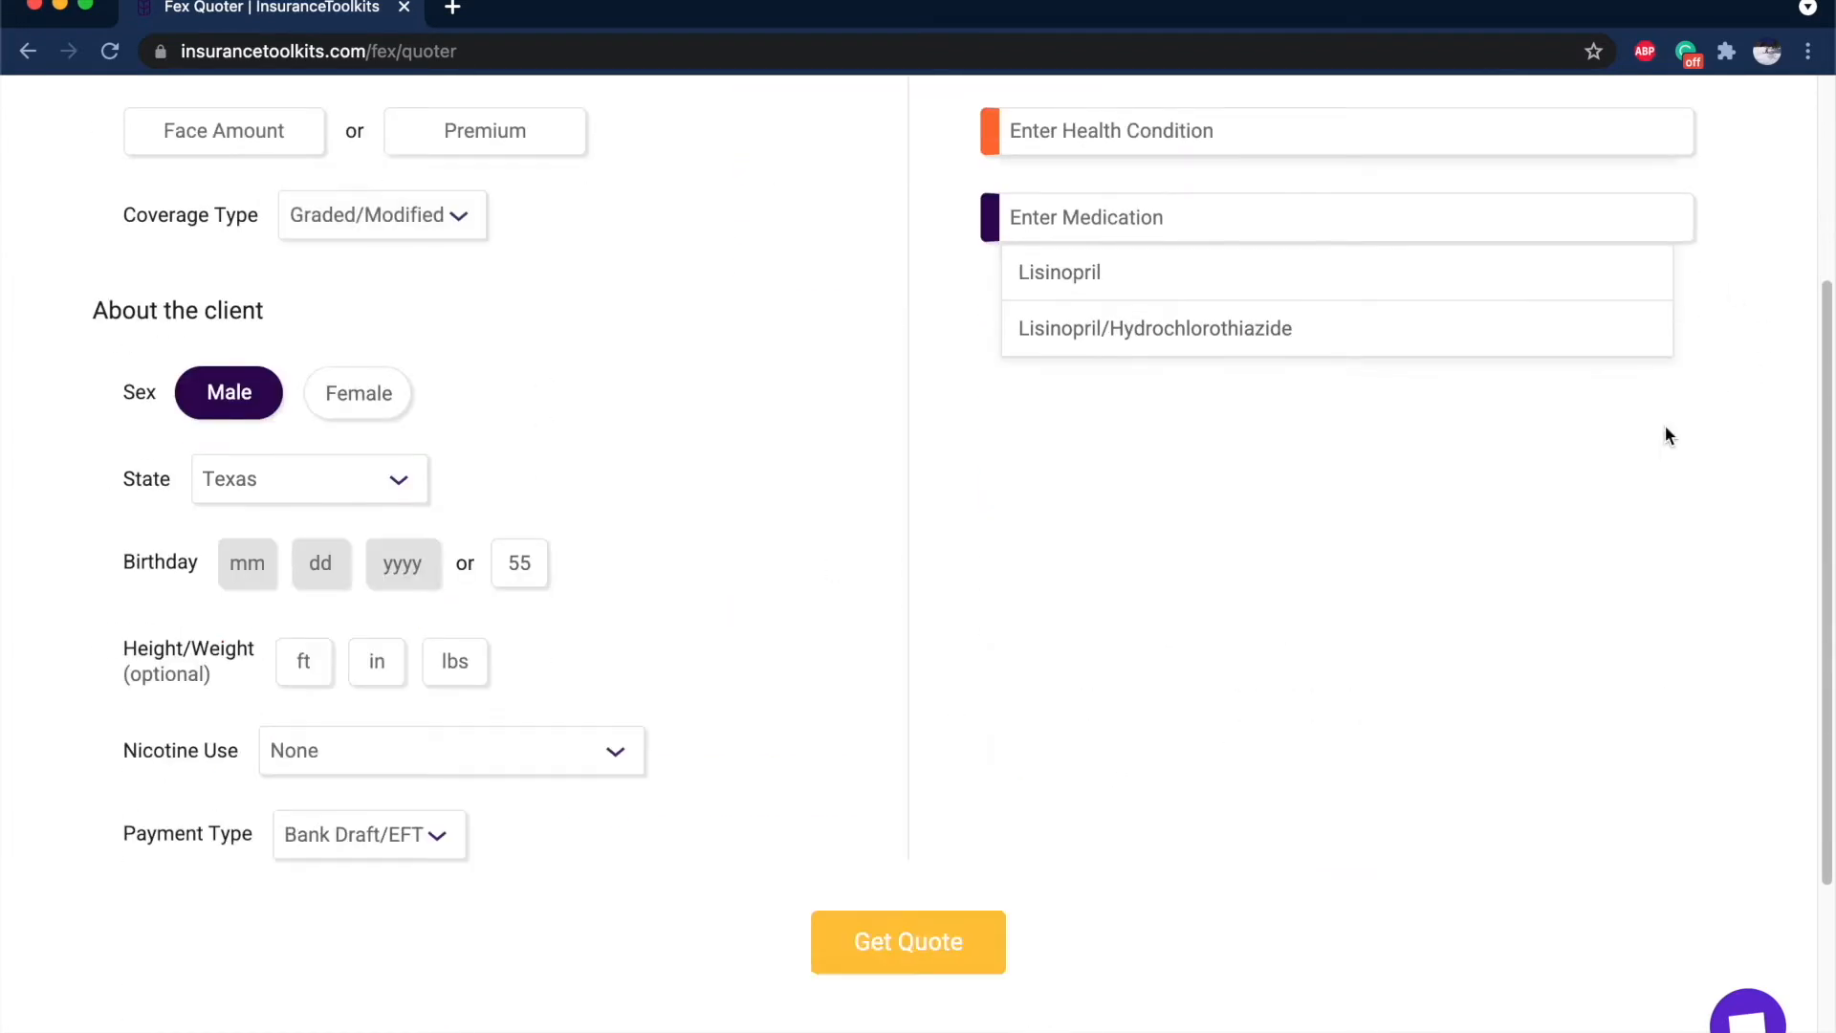
# Run the graded quote and review results led by Lifeshield Survivor Graded at $31.40 monthly.
pyautogui.click(848, 921)
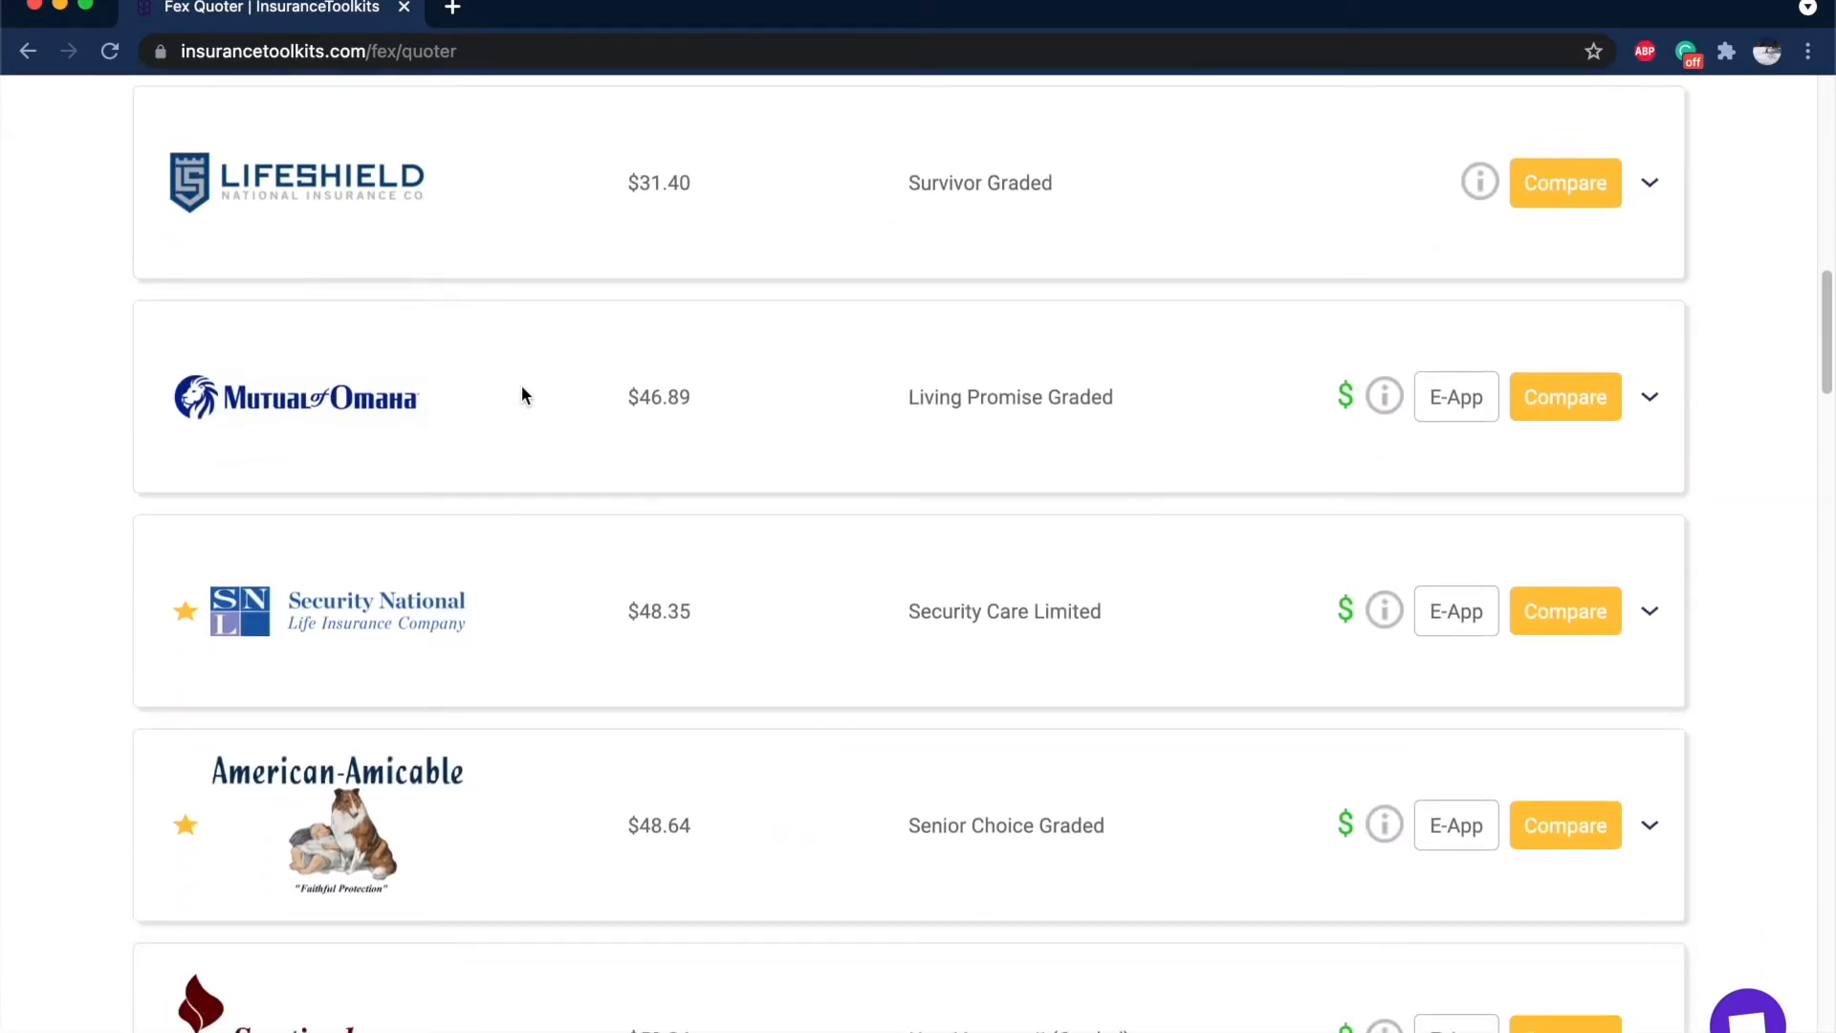
pyautogui.moveTo(182, 621)
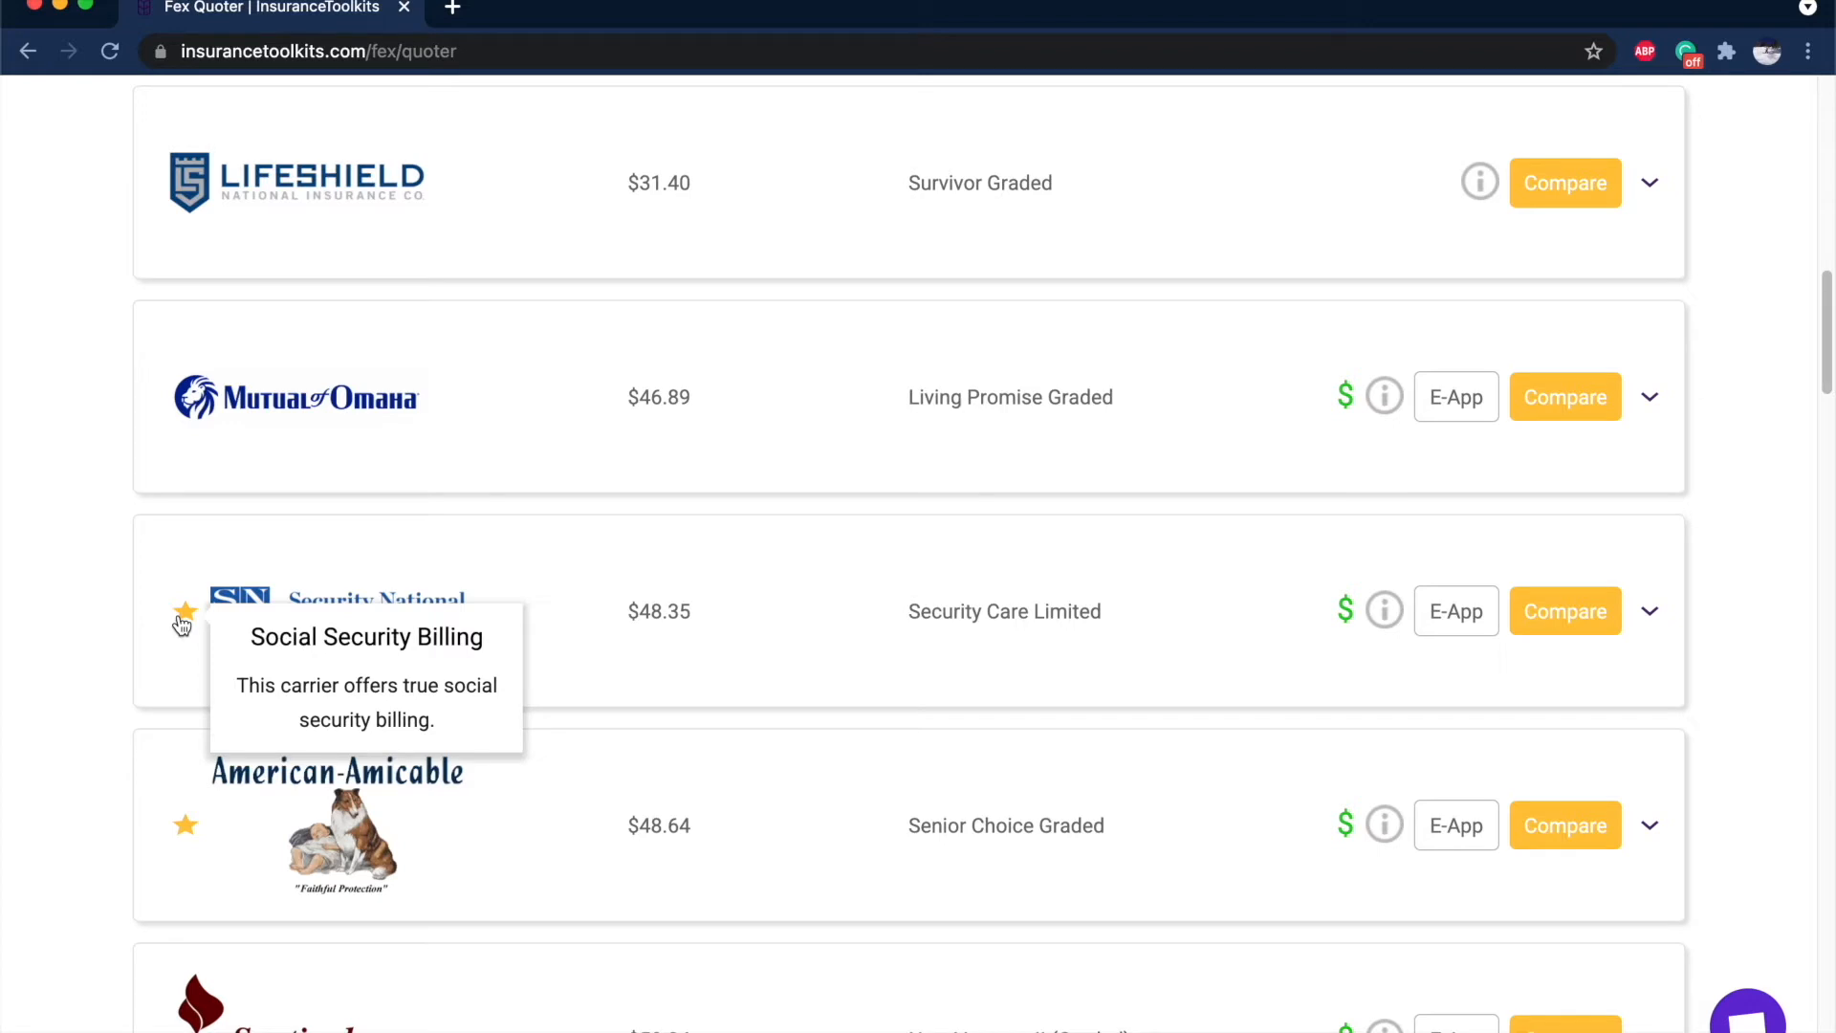
pyautogui.scroll(-3, 181, 623)
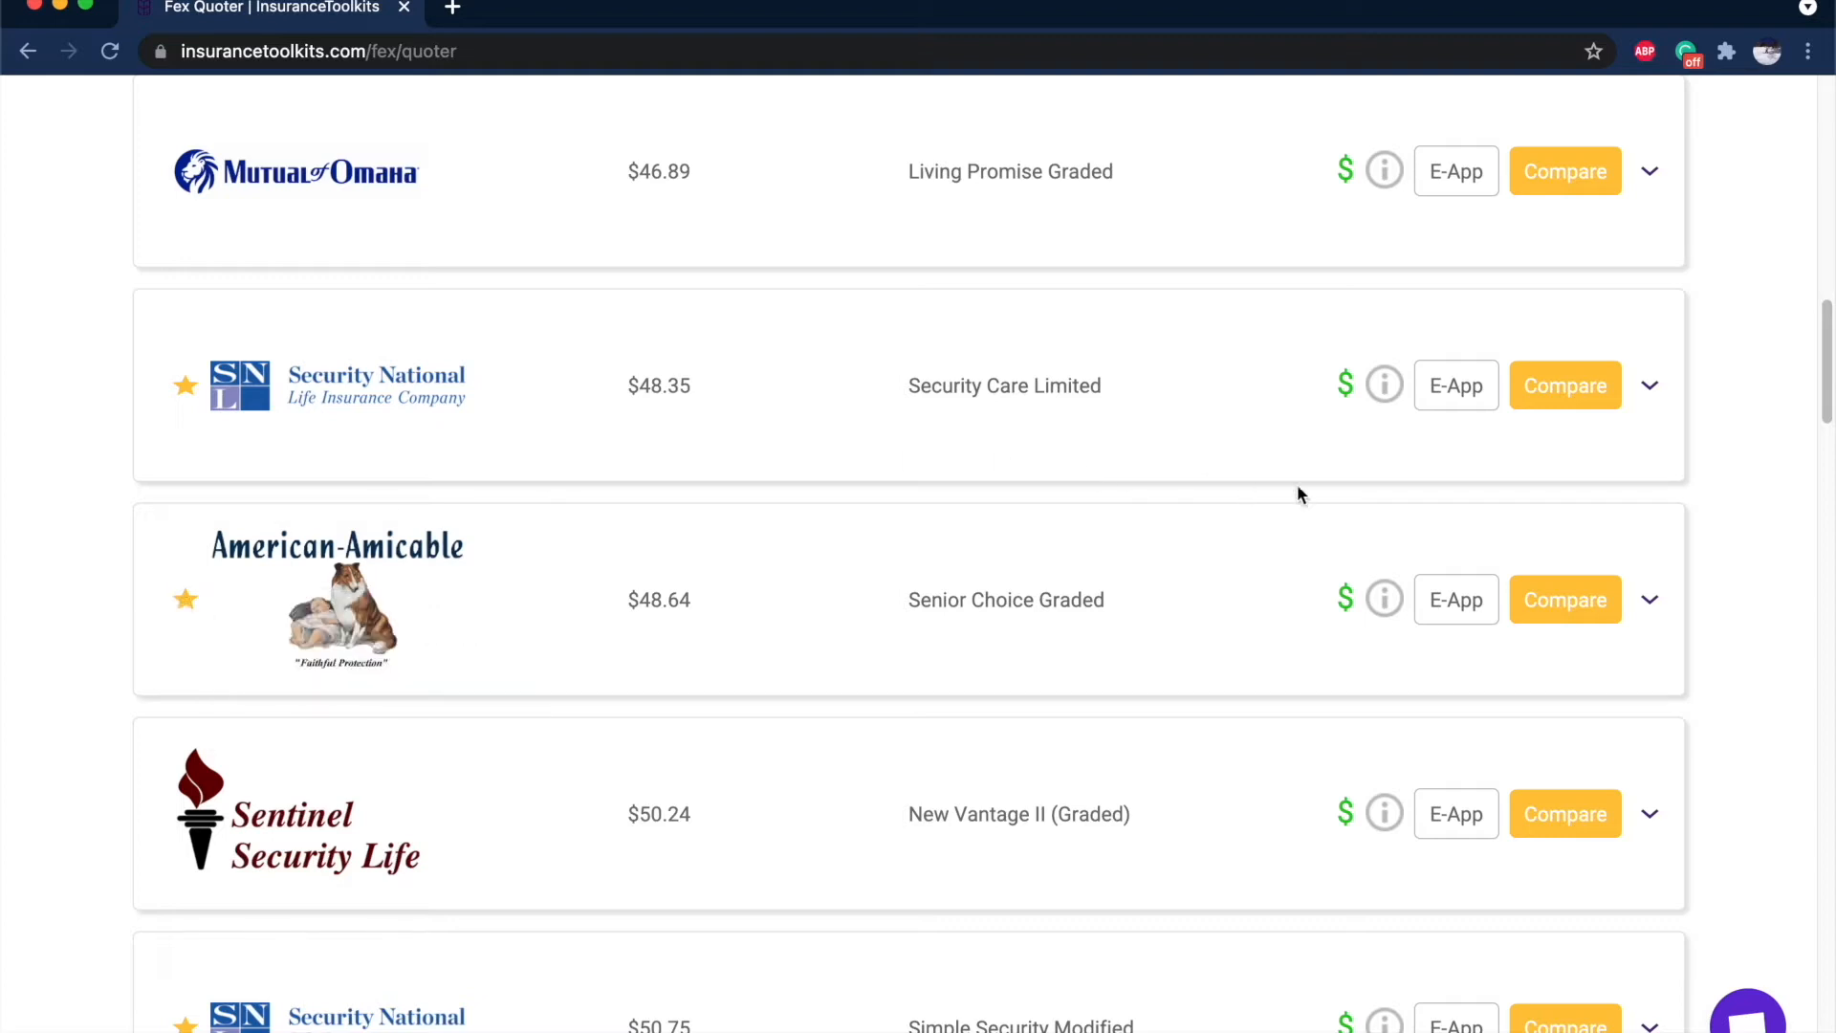
pyautogui.moveTo(1345, 603)
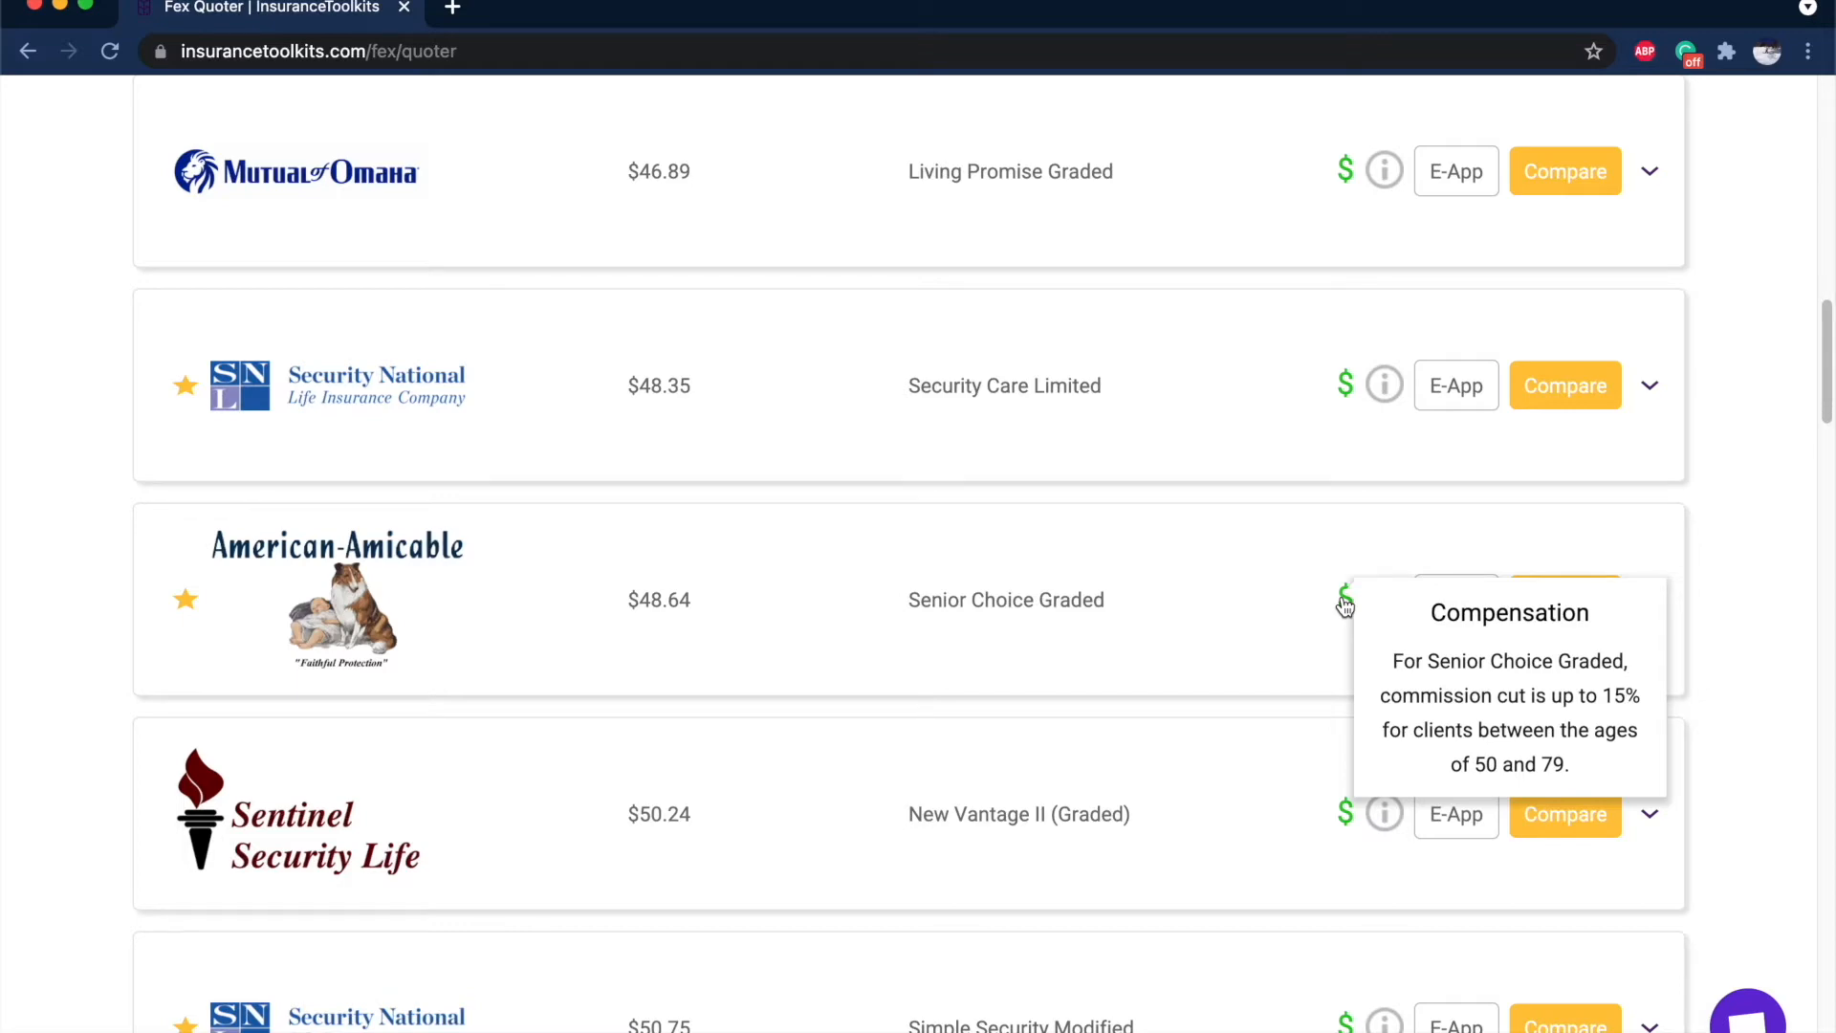
pyautogui.scroll(8, 1343, 603)
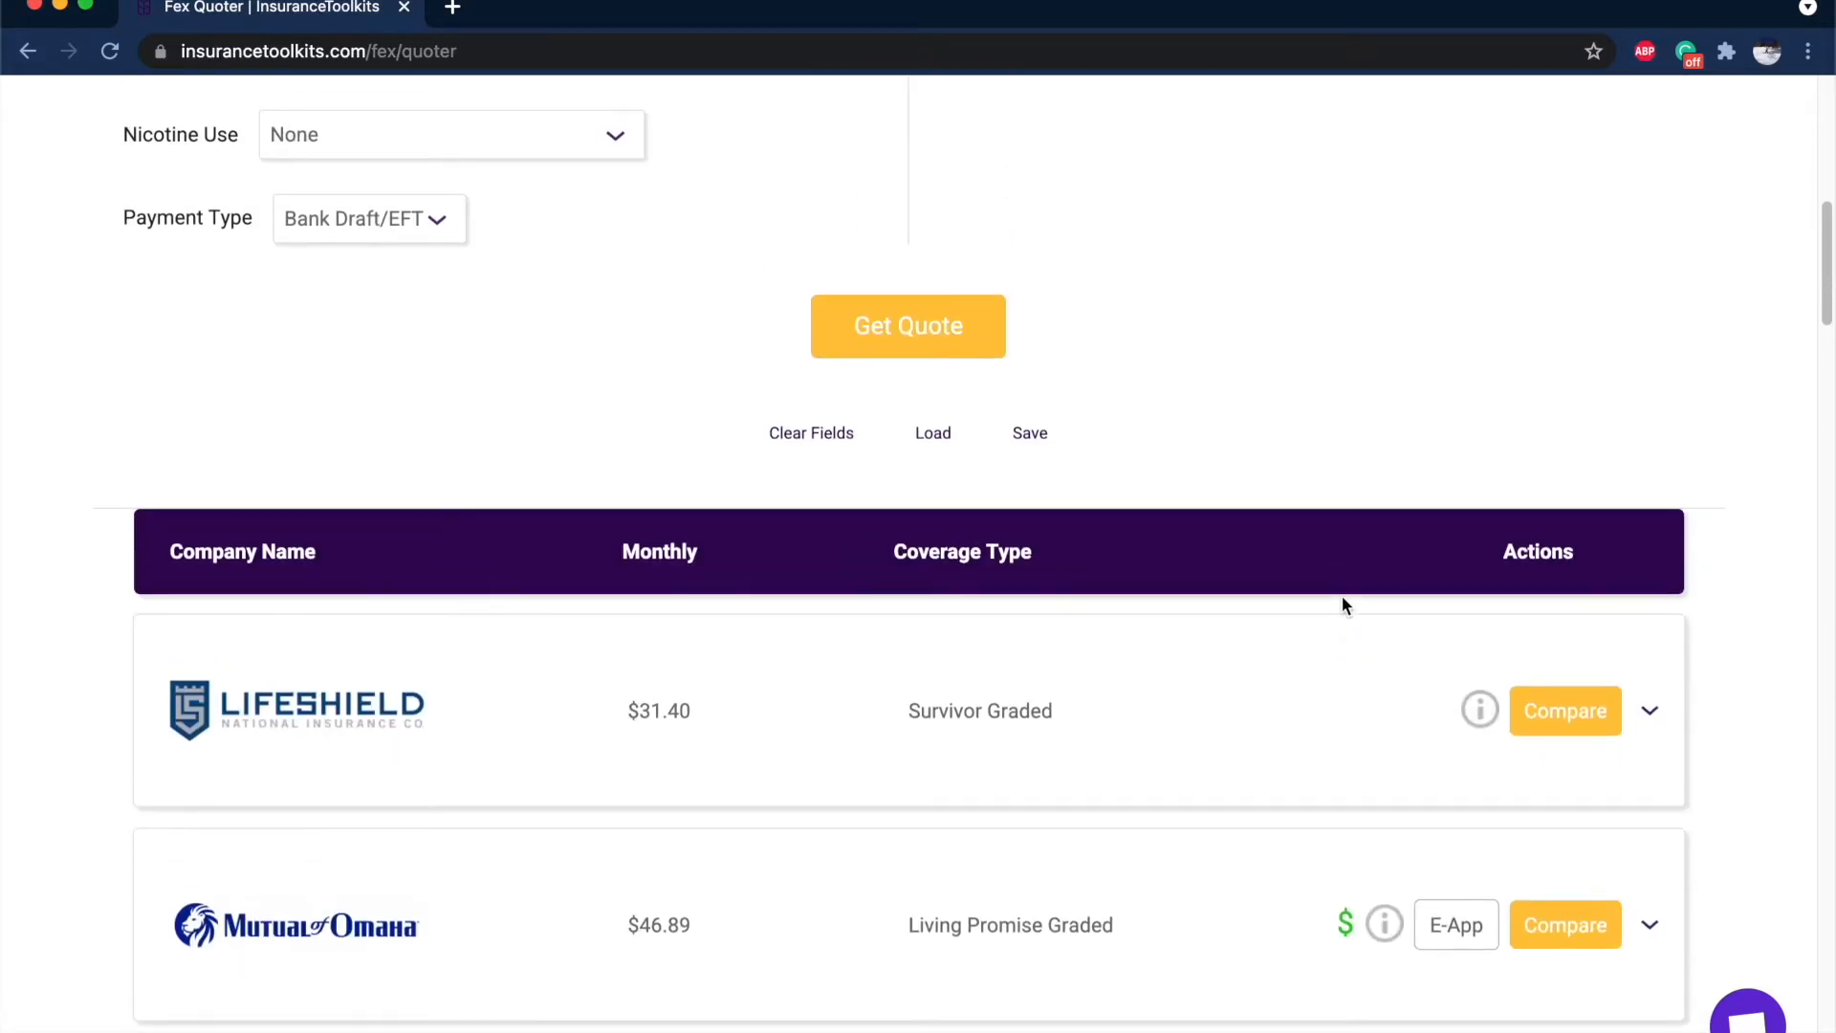
pyautogui.scroll(-15, 1168, 668)
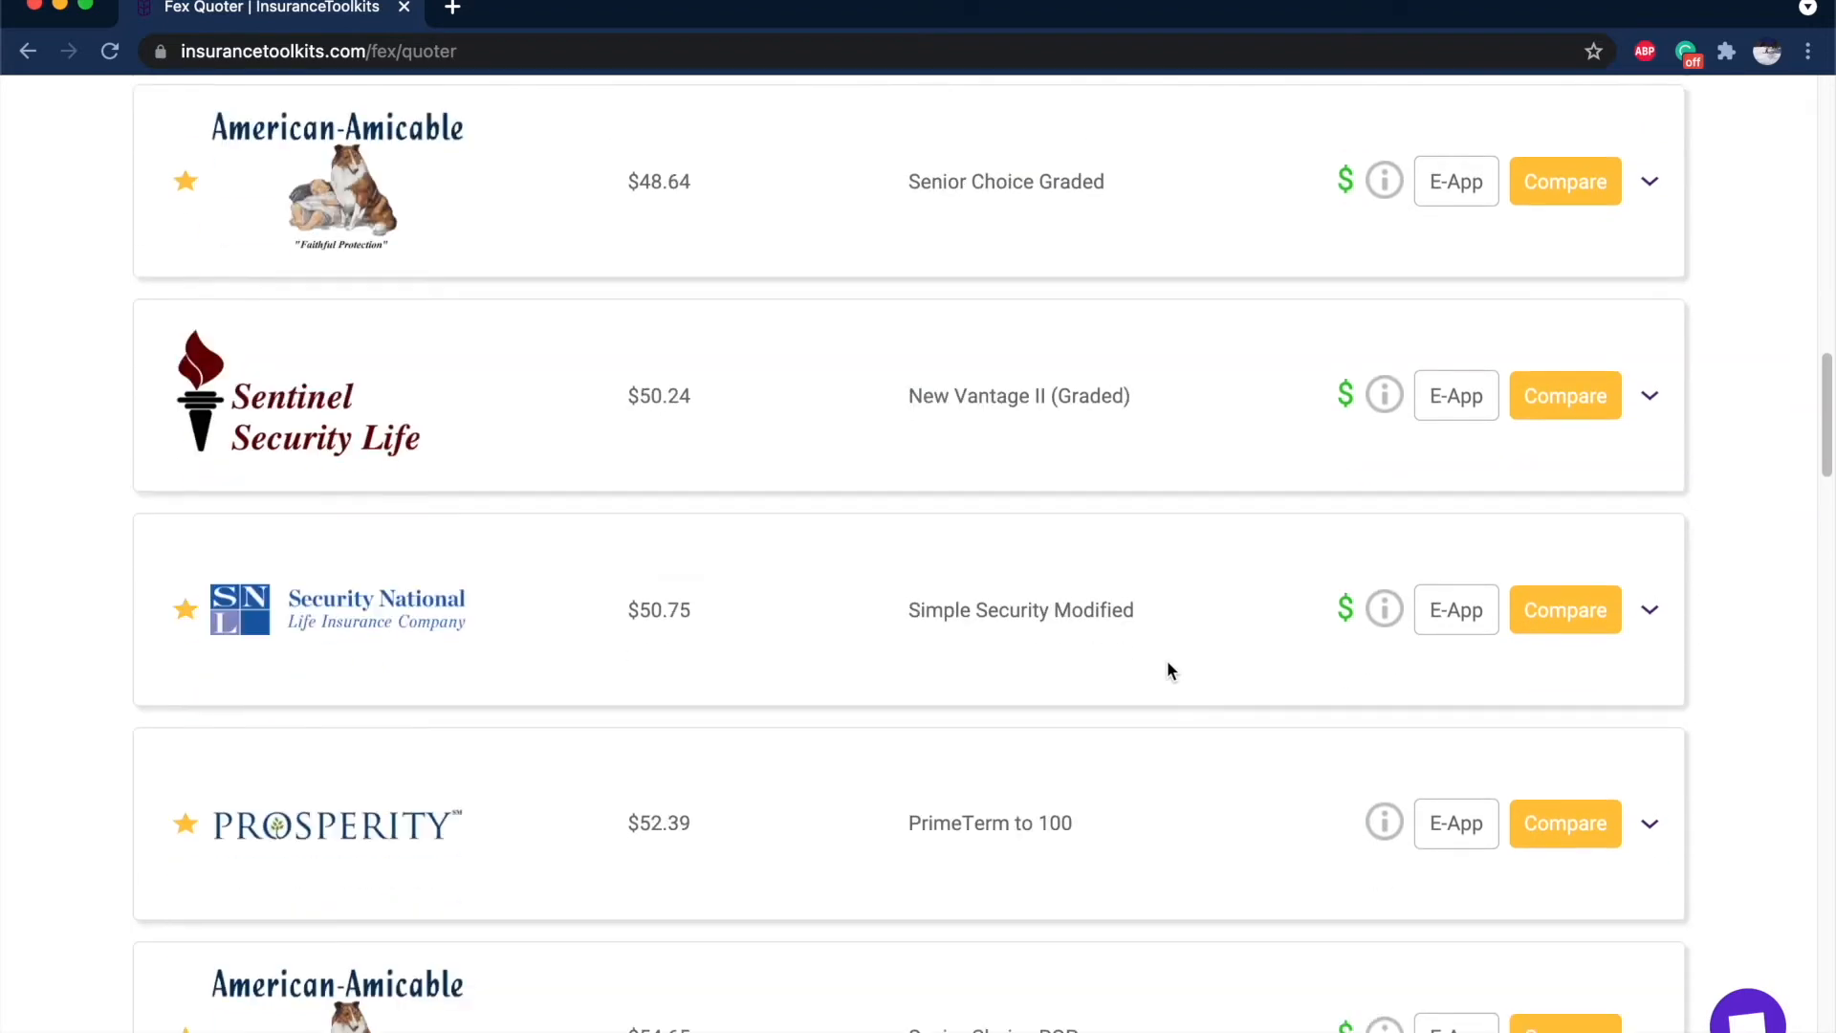
pyautogui.scroll(-2, 1168, 668)
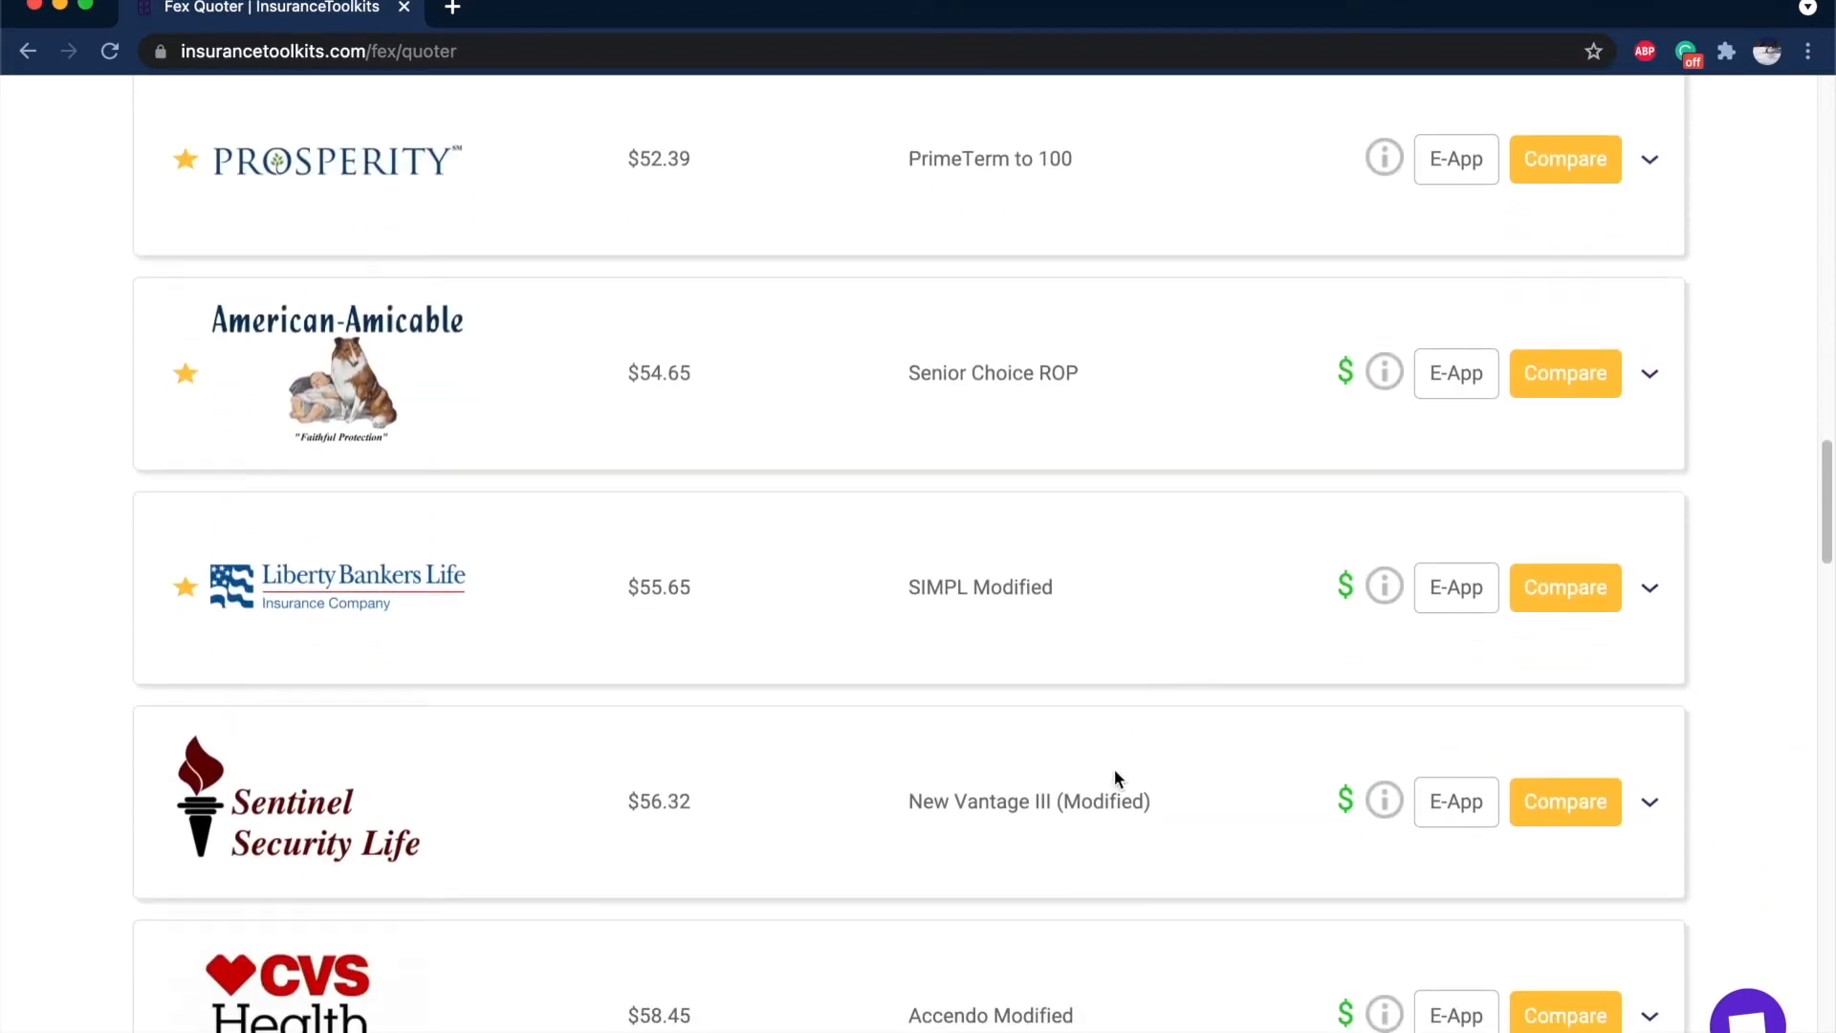
pyautogui.scroll(10, 1158, 786)
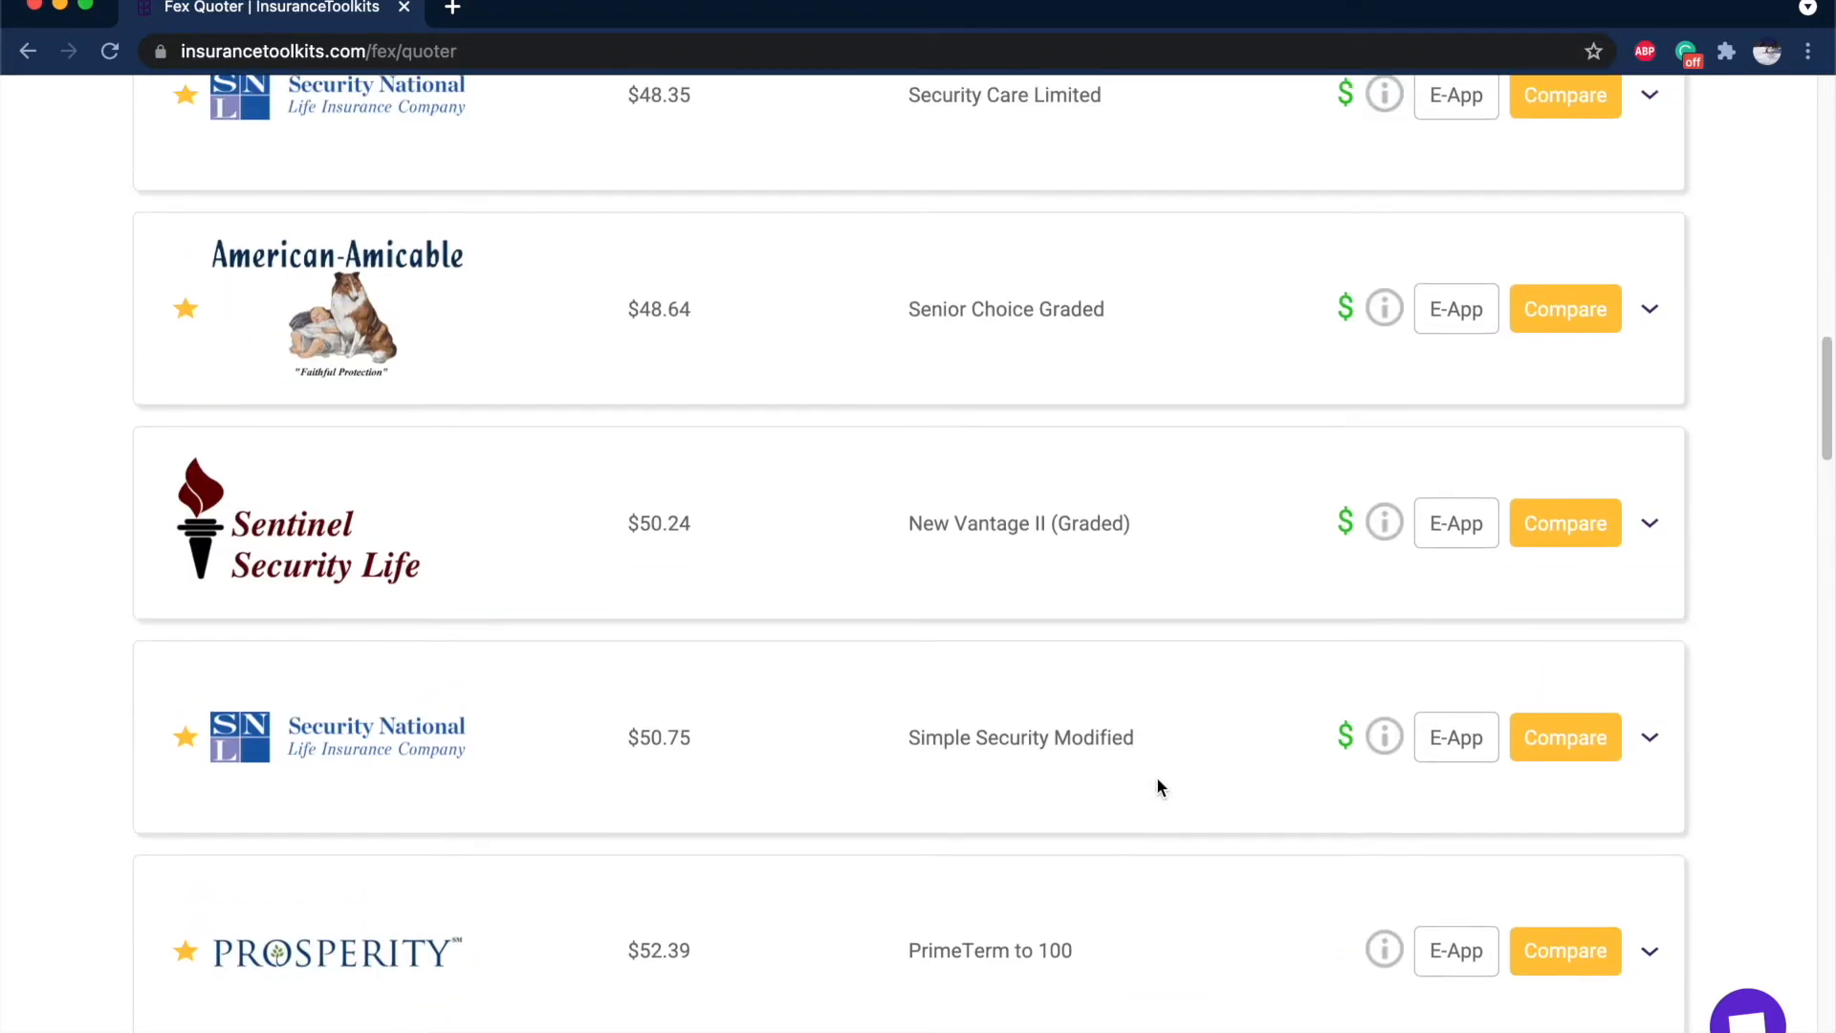
# Check the star and $ icon details while scrolling the carrier list, including Mutual of Omaha at $46.89.
pyautogui.scroll(6, 1158, 786)
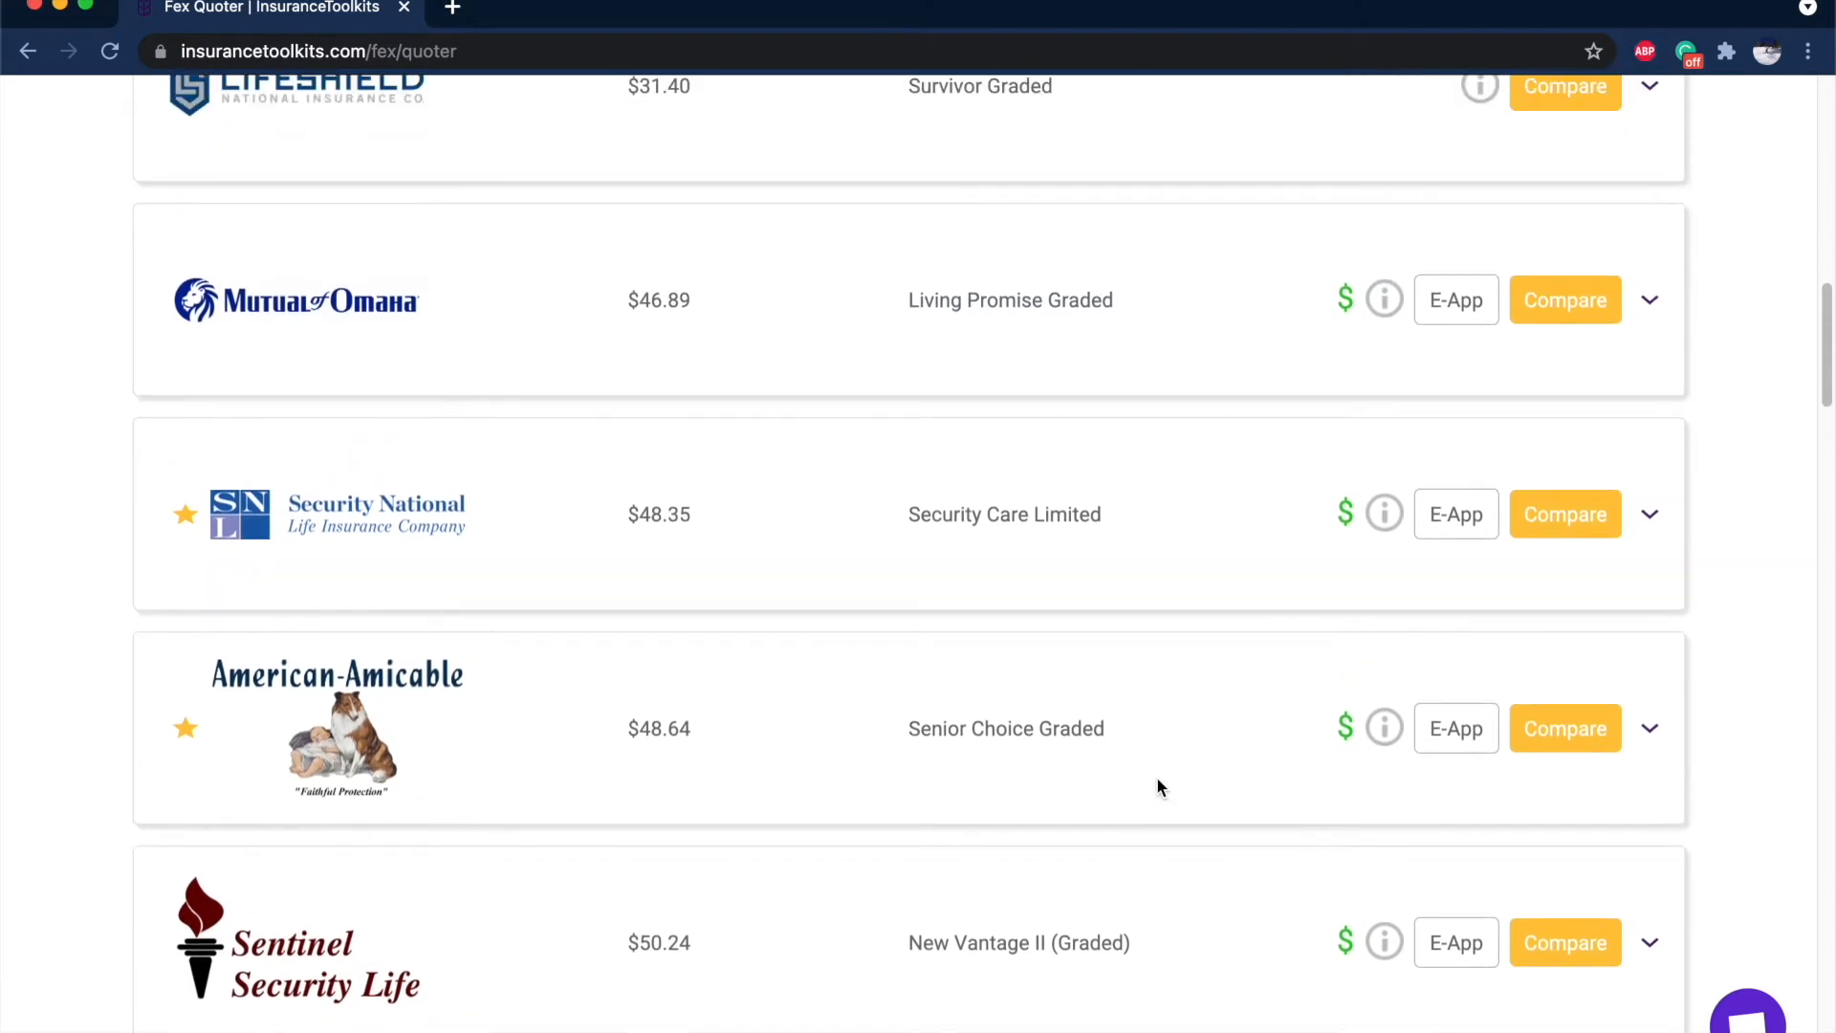
pyautogui.scroll(1, 1158, 786)
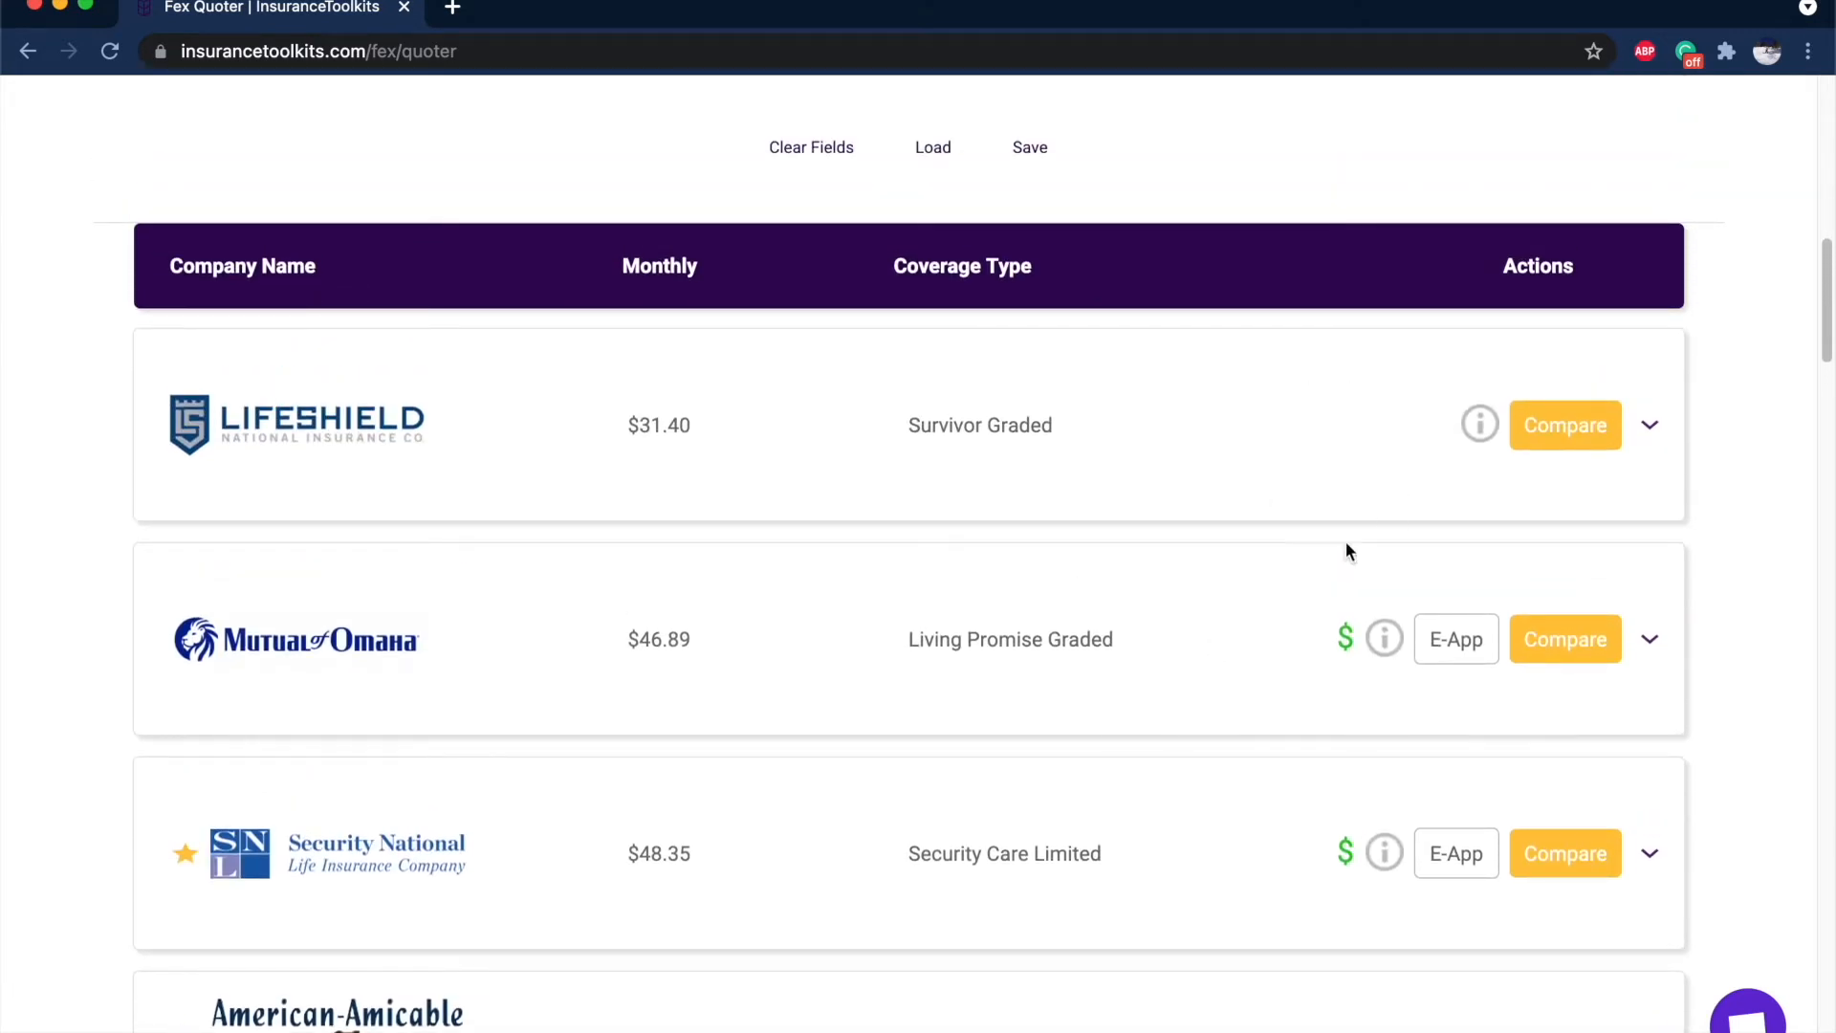
pyautogui.moveTo(1348, 645)
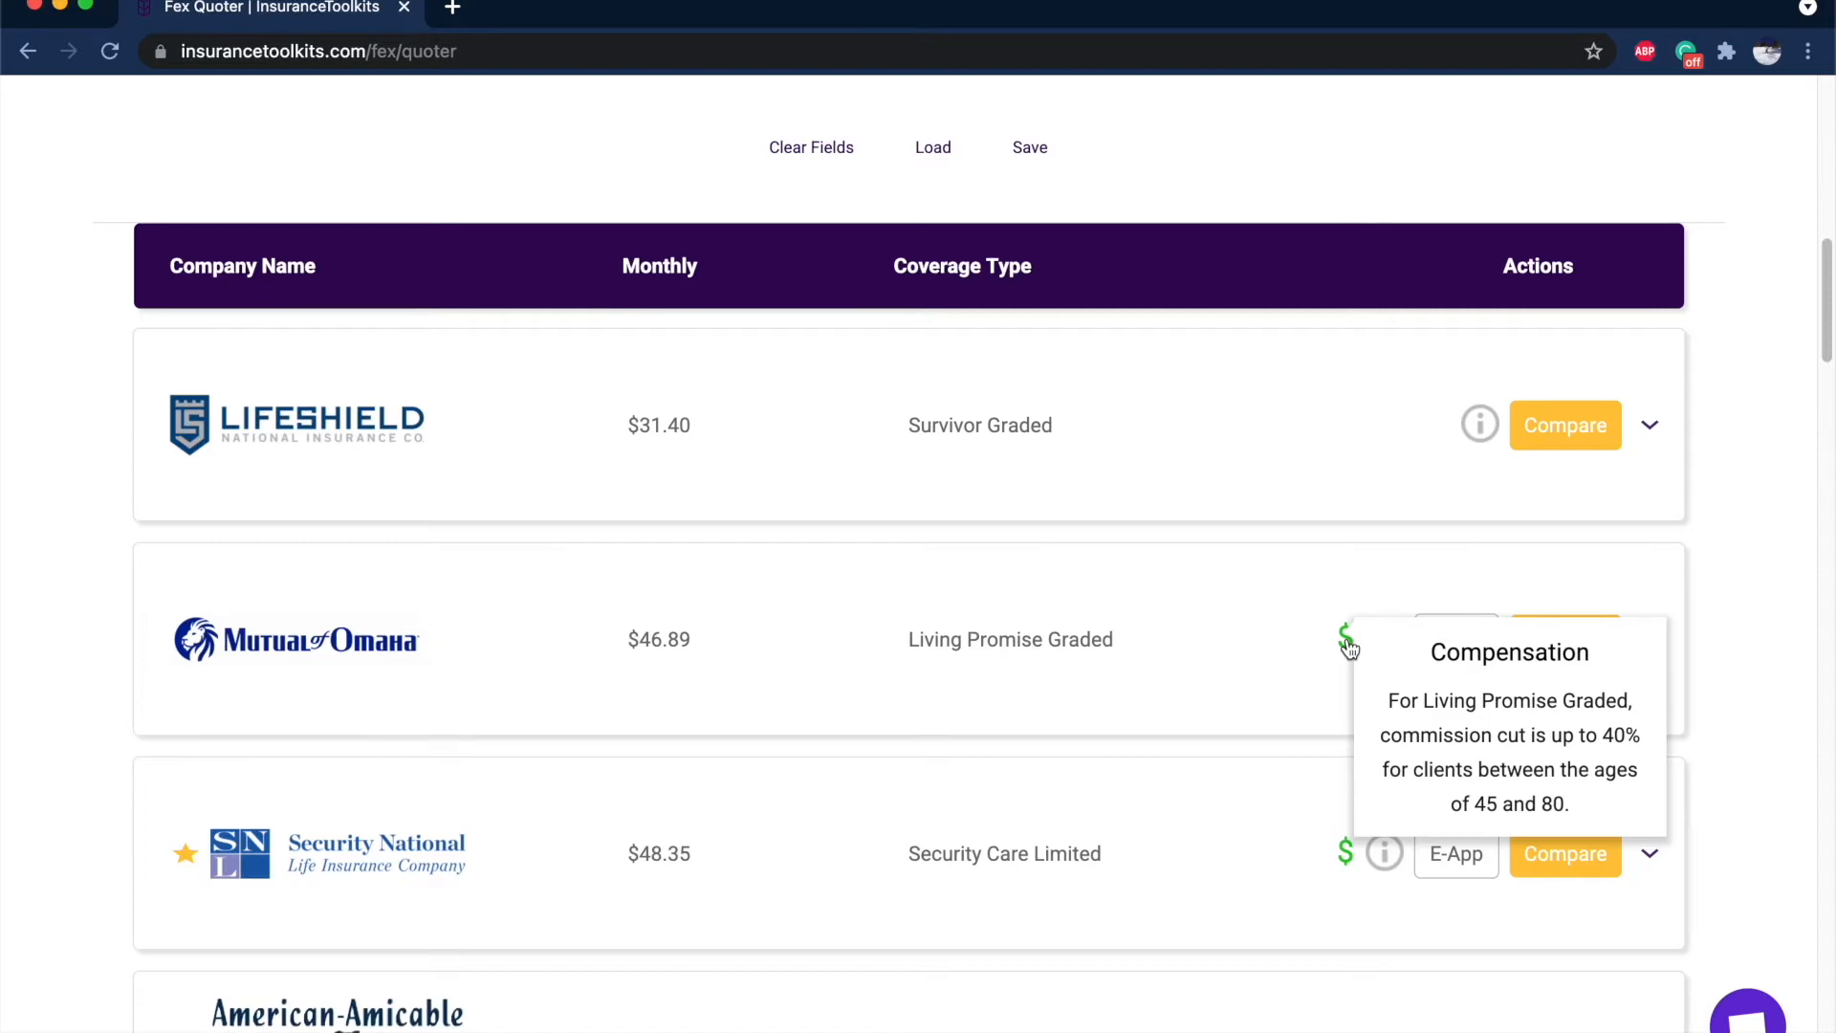
pyautogui.scroll(-10, 1348, 648)
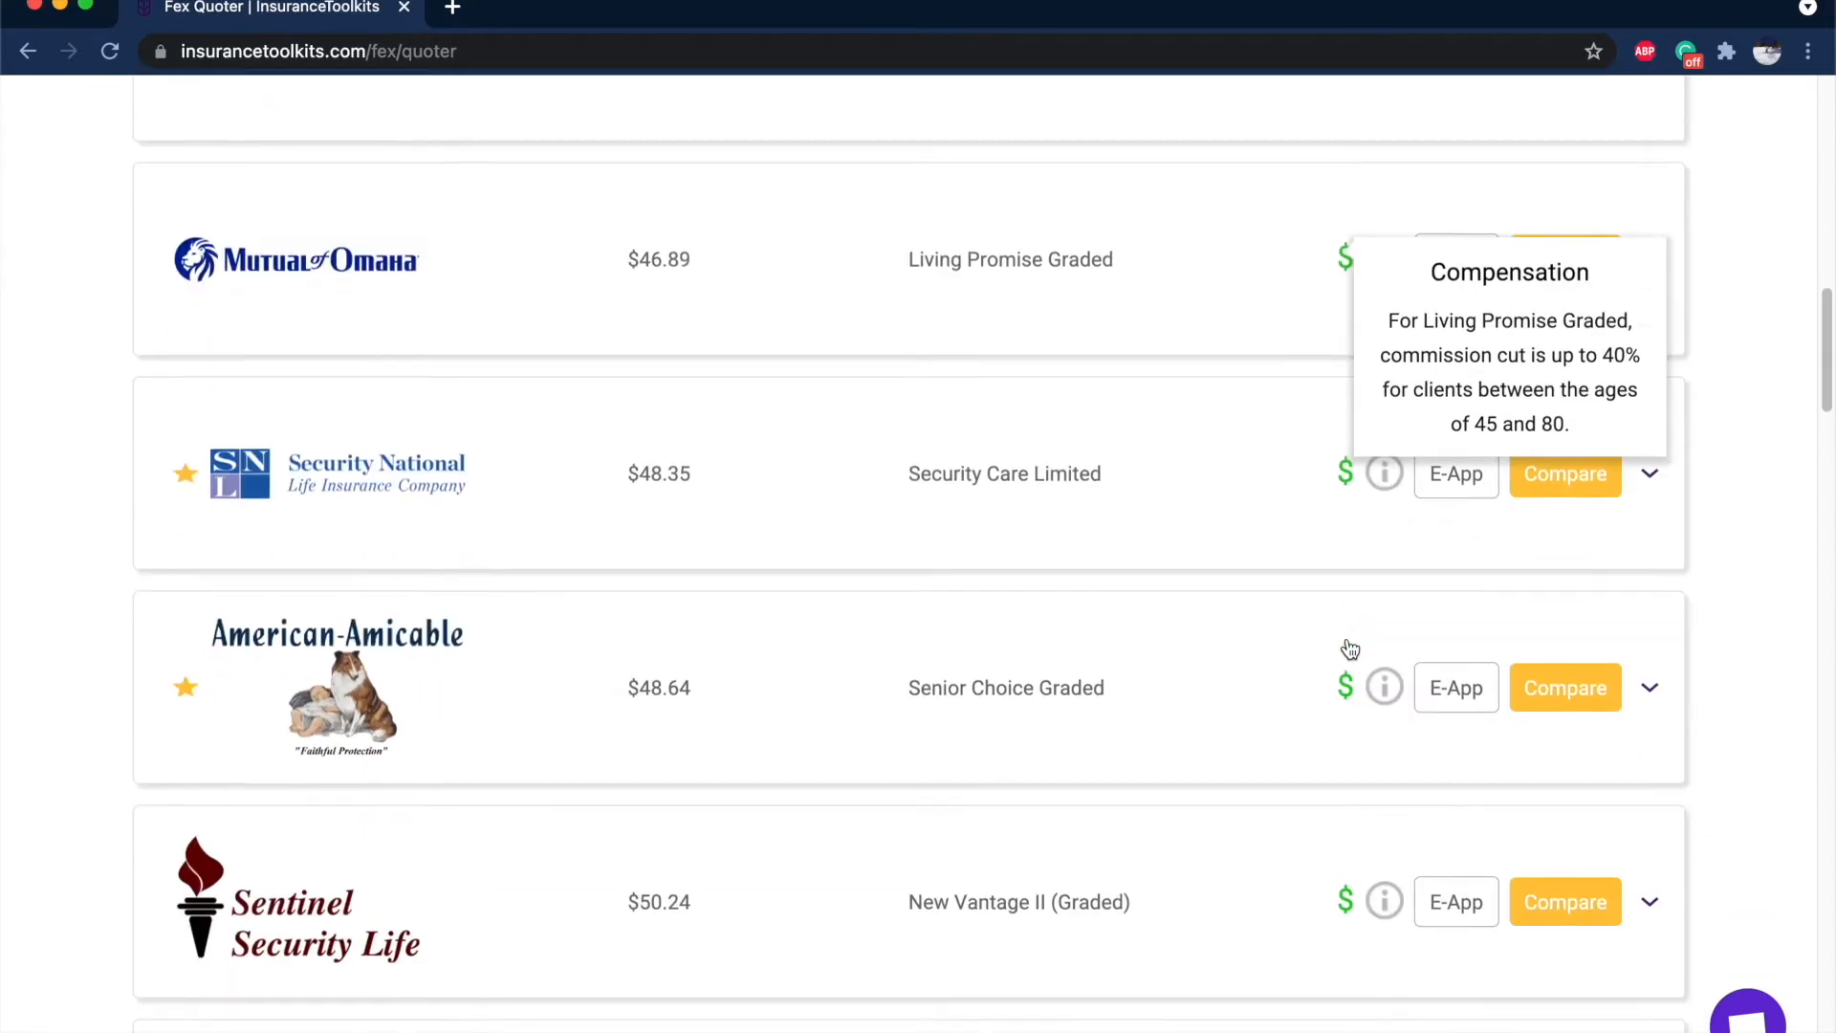
pyautogui.scroll(-9, 1349, 647)
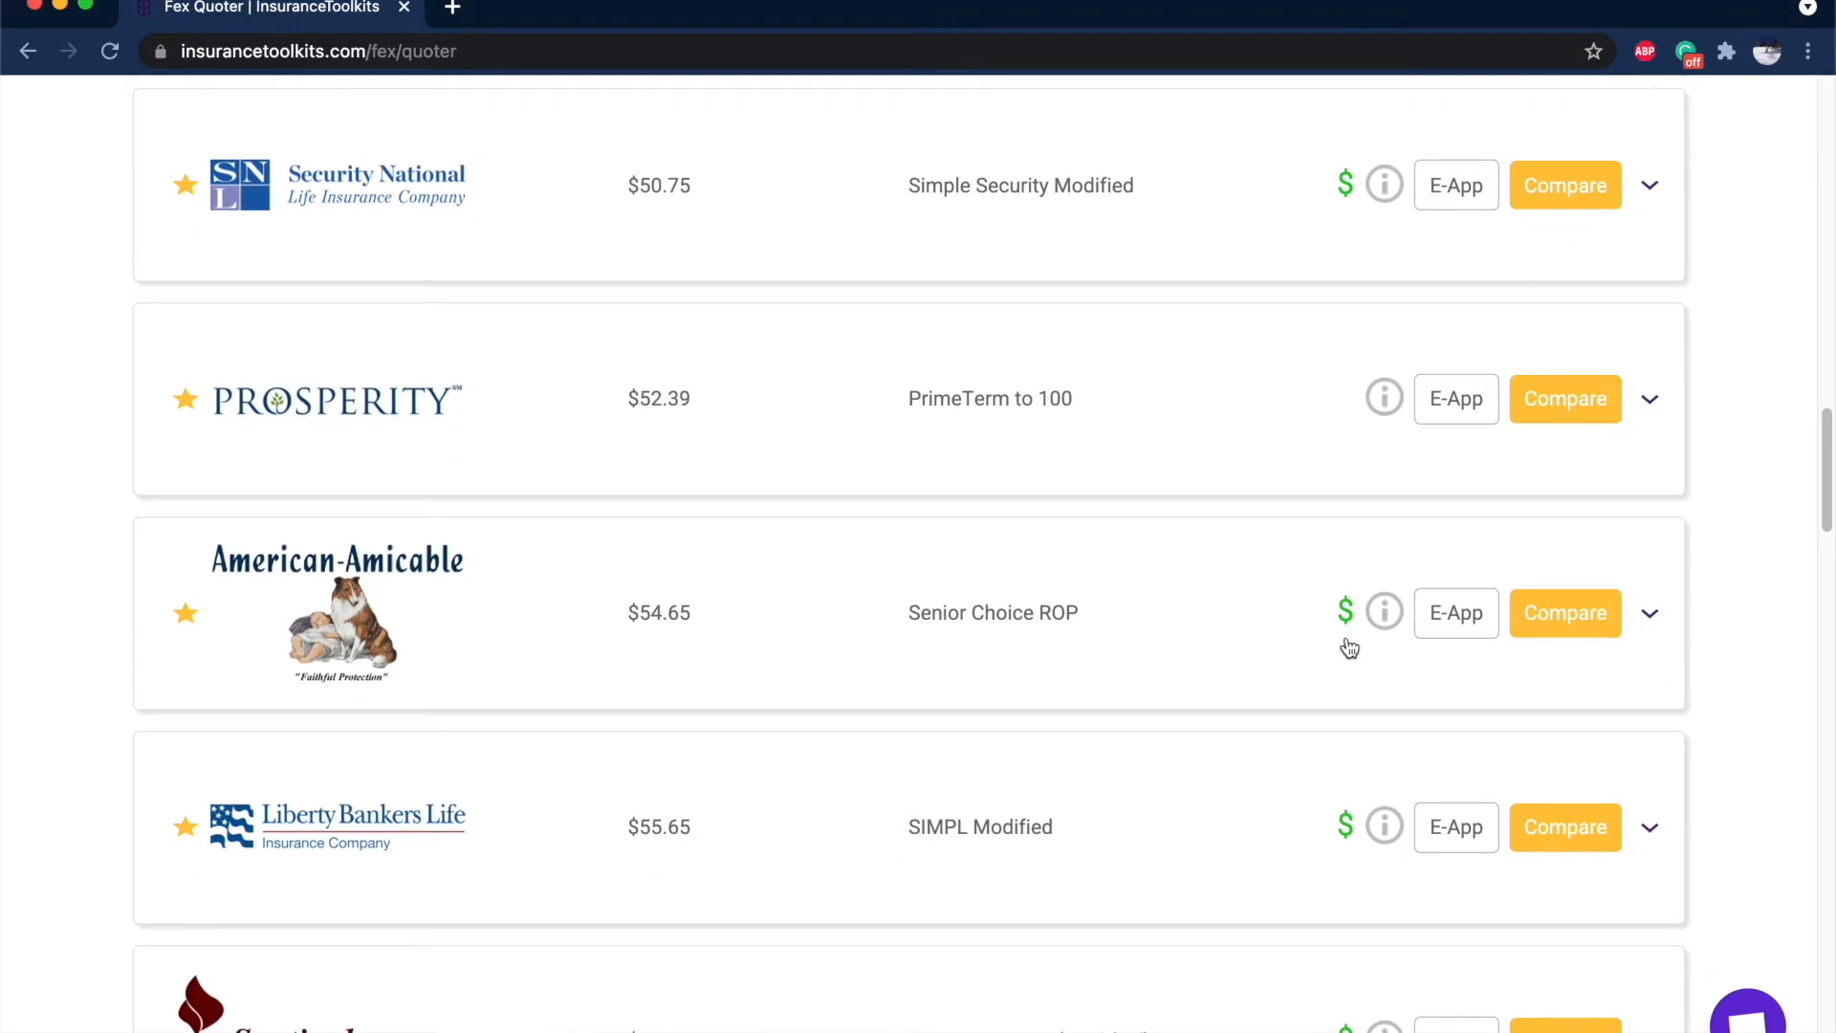
pyautogui.scroll(-10, 1348, 648)
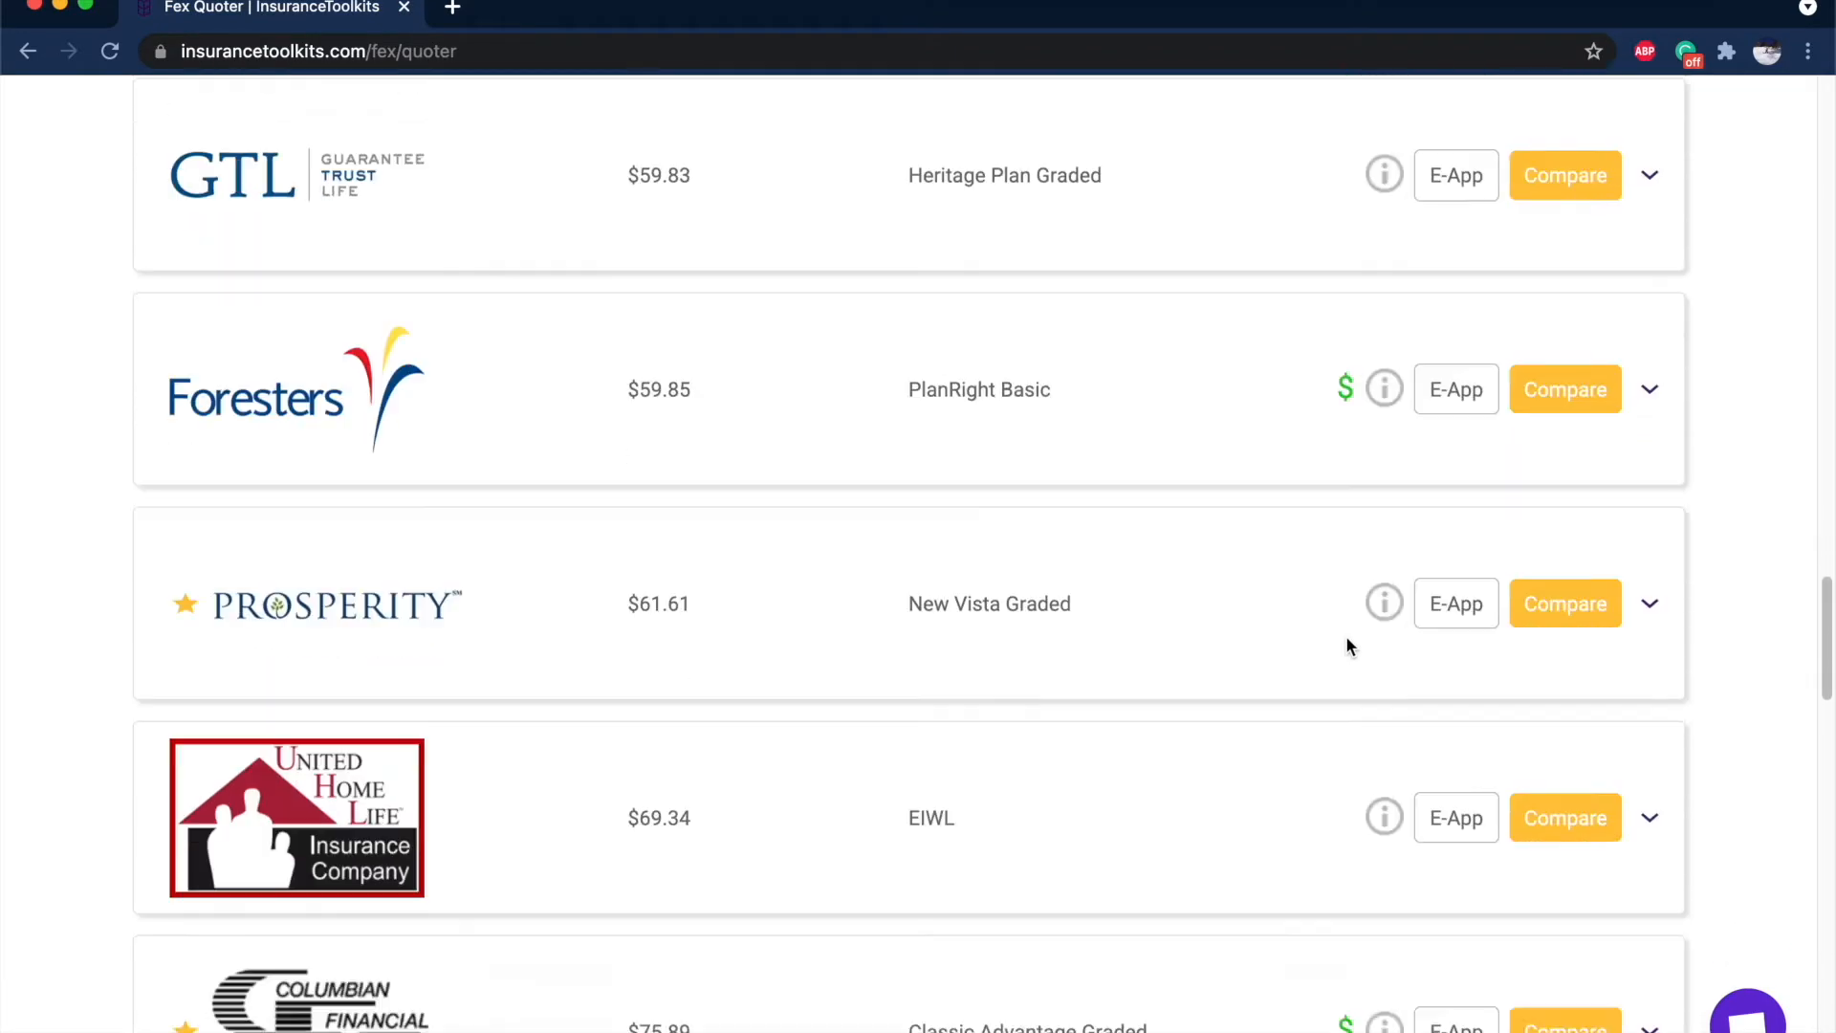
pyautogui.scroll(20, 1272, 367)
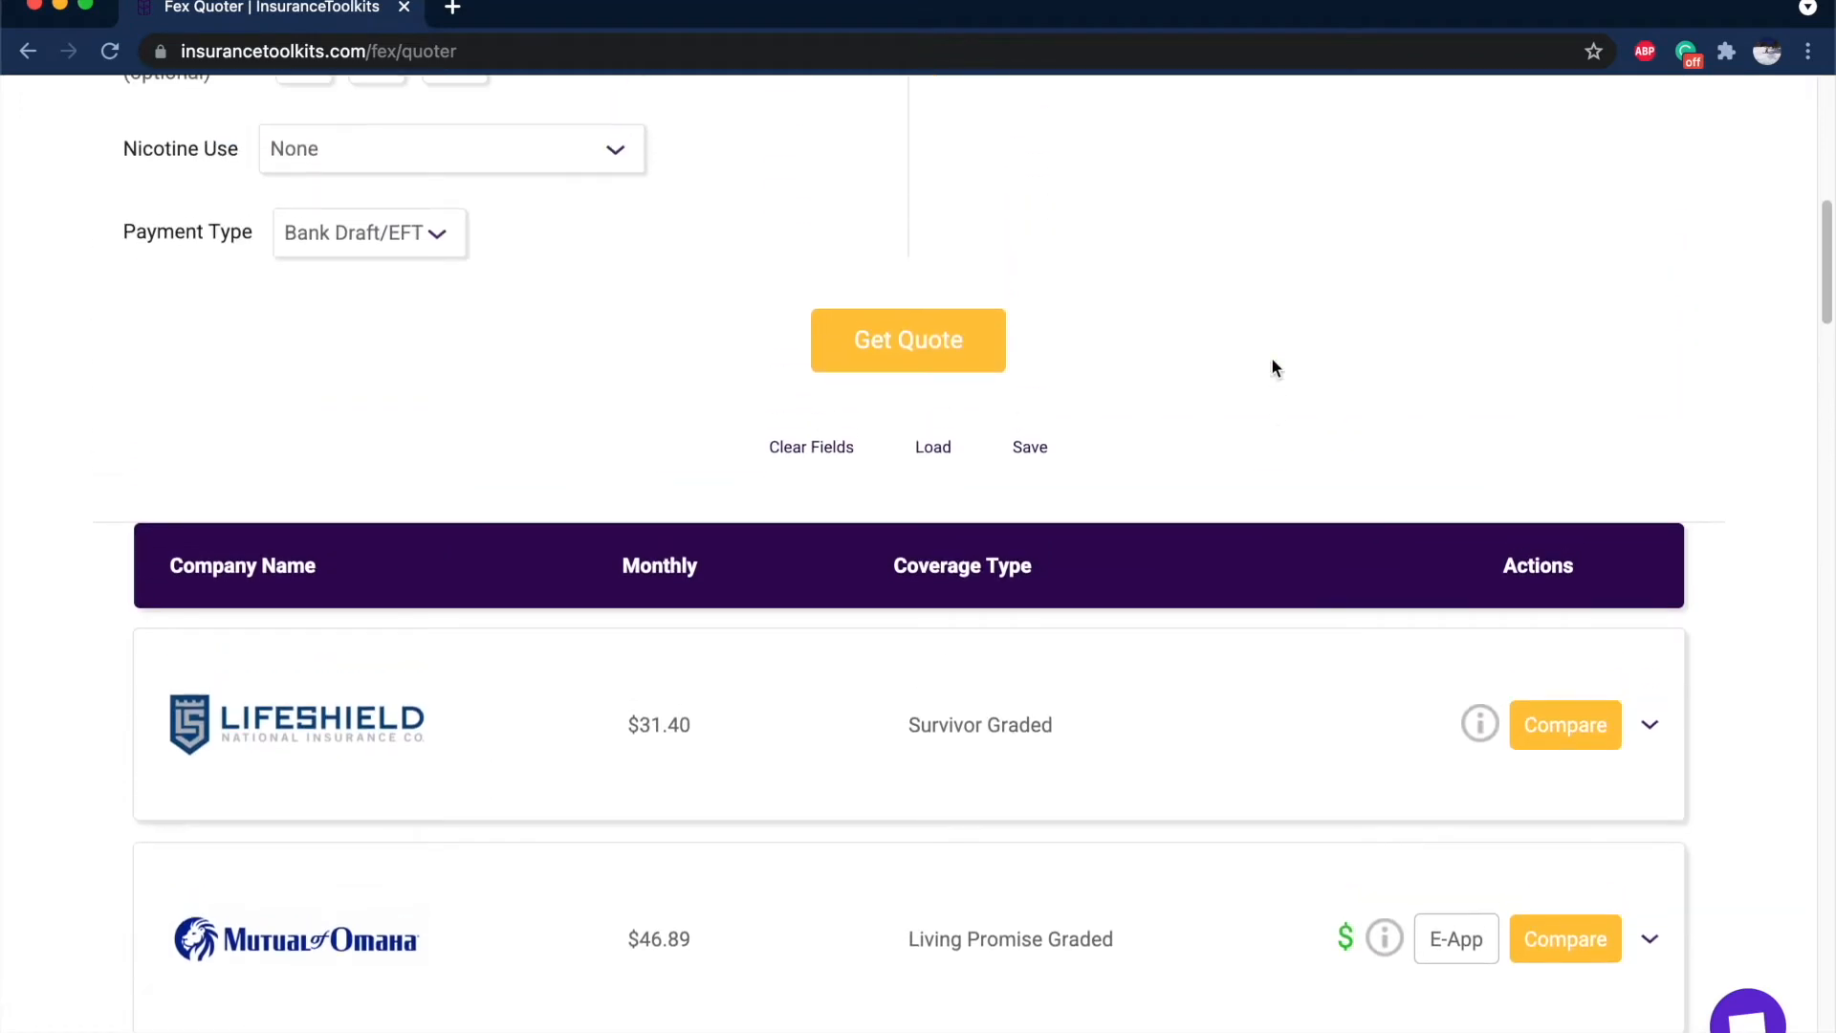
pyautogui.scroll(-2, 1272, 367)
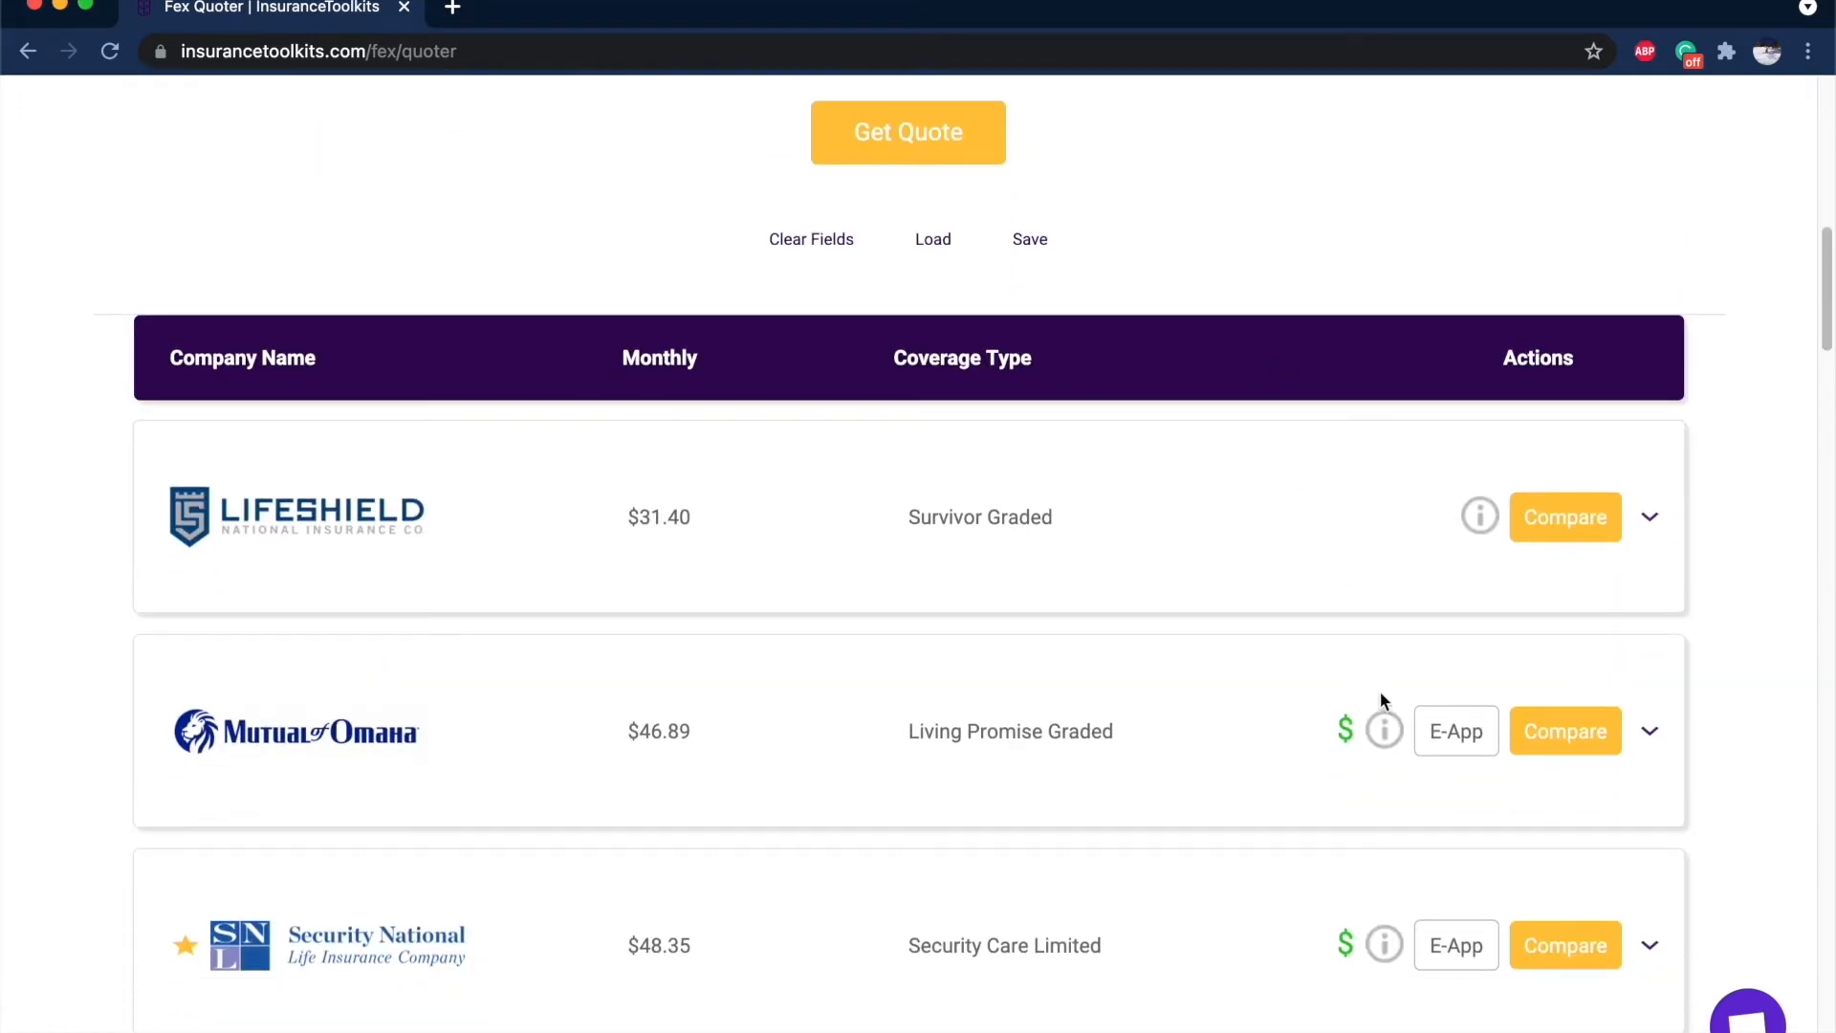
pyautogui.moveTo(1392, 727)
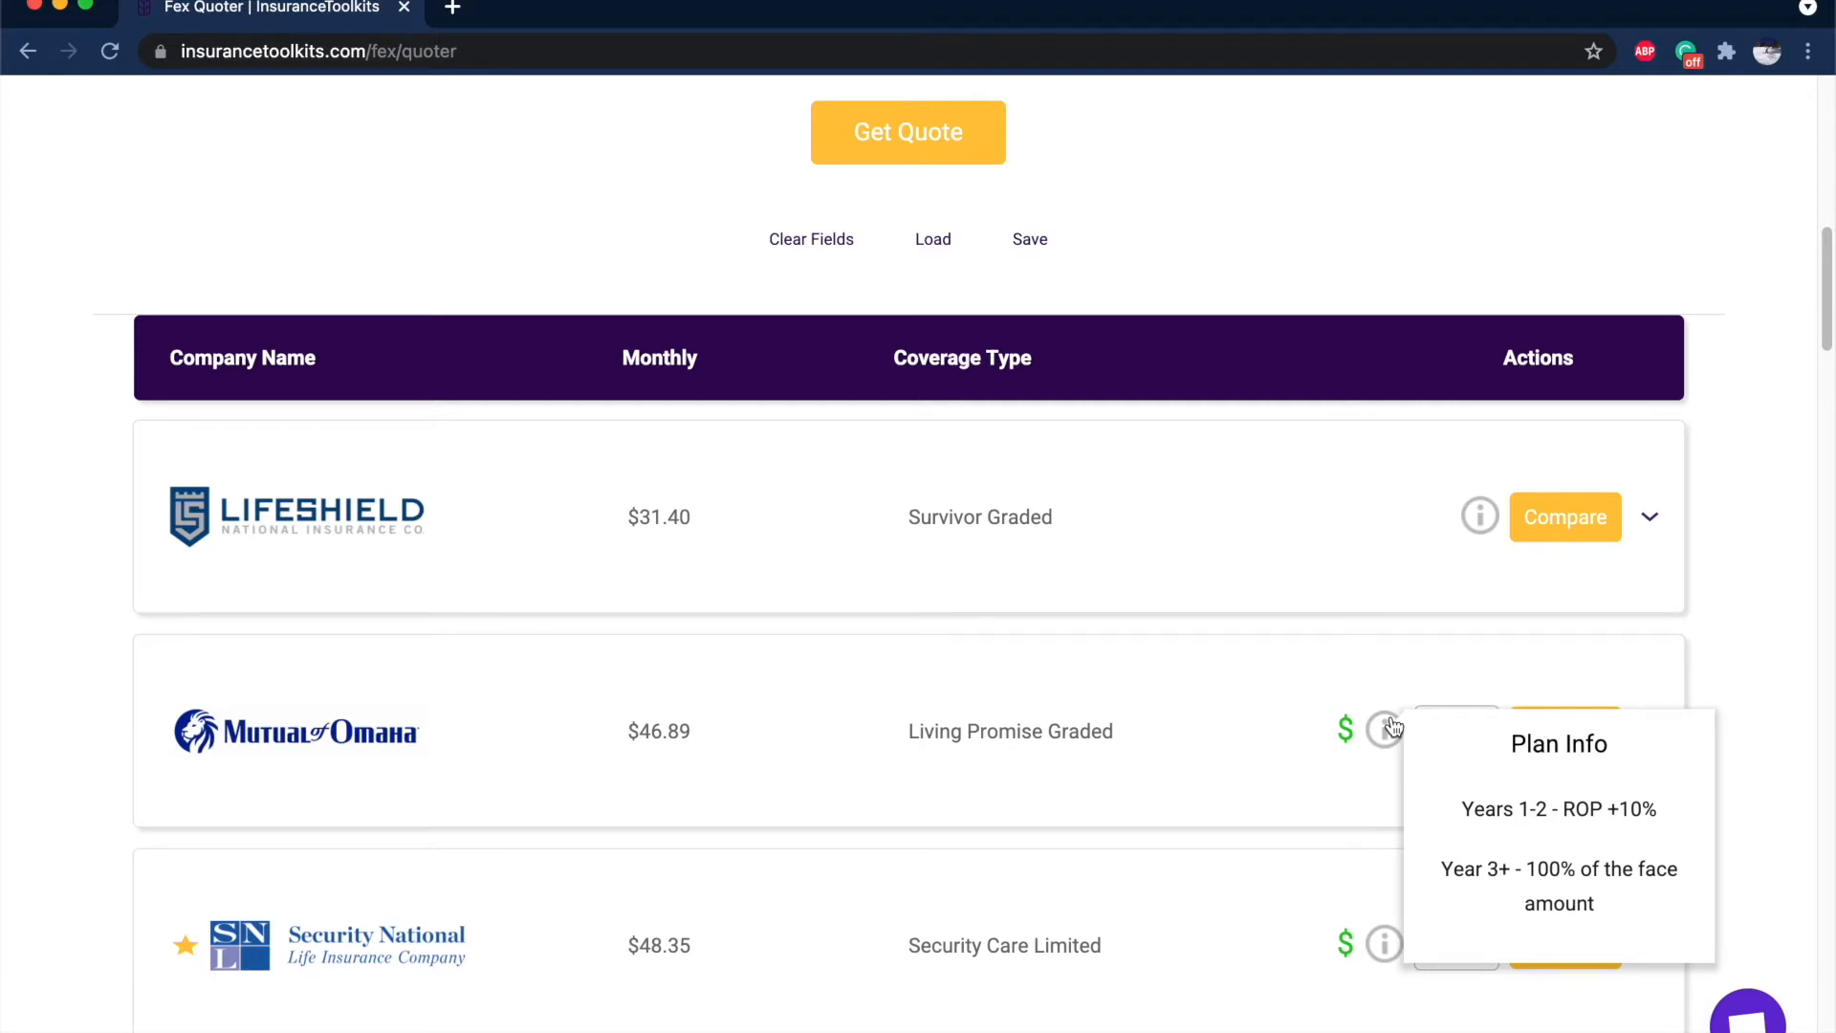
pyautogui.moveTo(1479, 524)
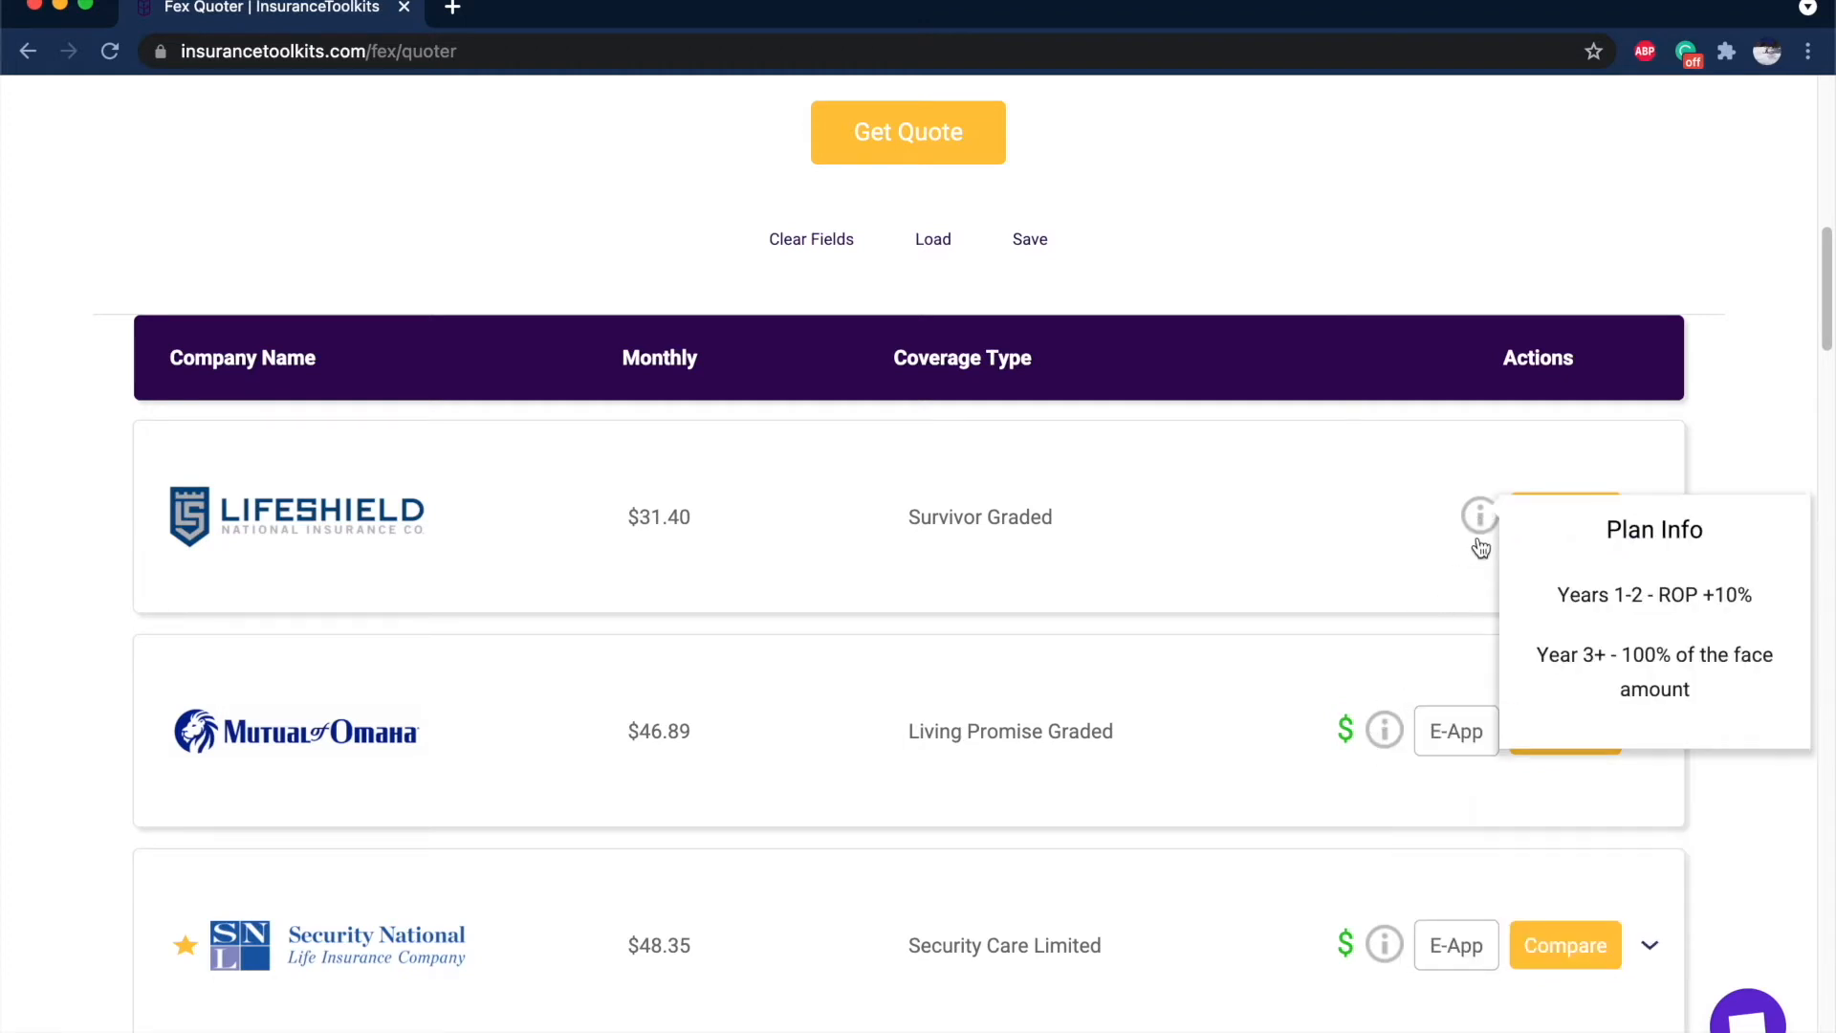
pyautogui.scroll(-3, 1480, 533)
pyautogui.scroll(-3, 1485, 543)
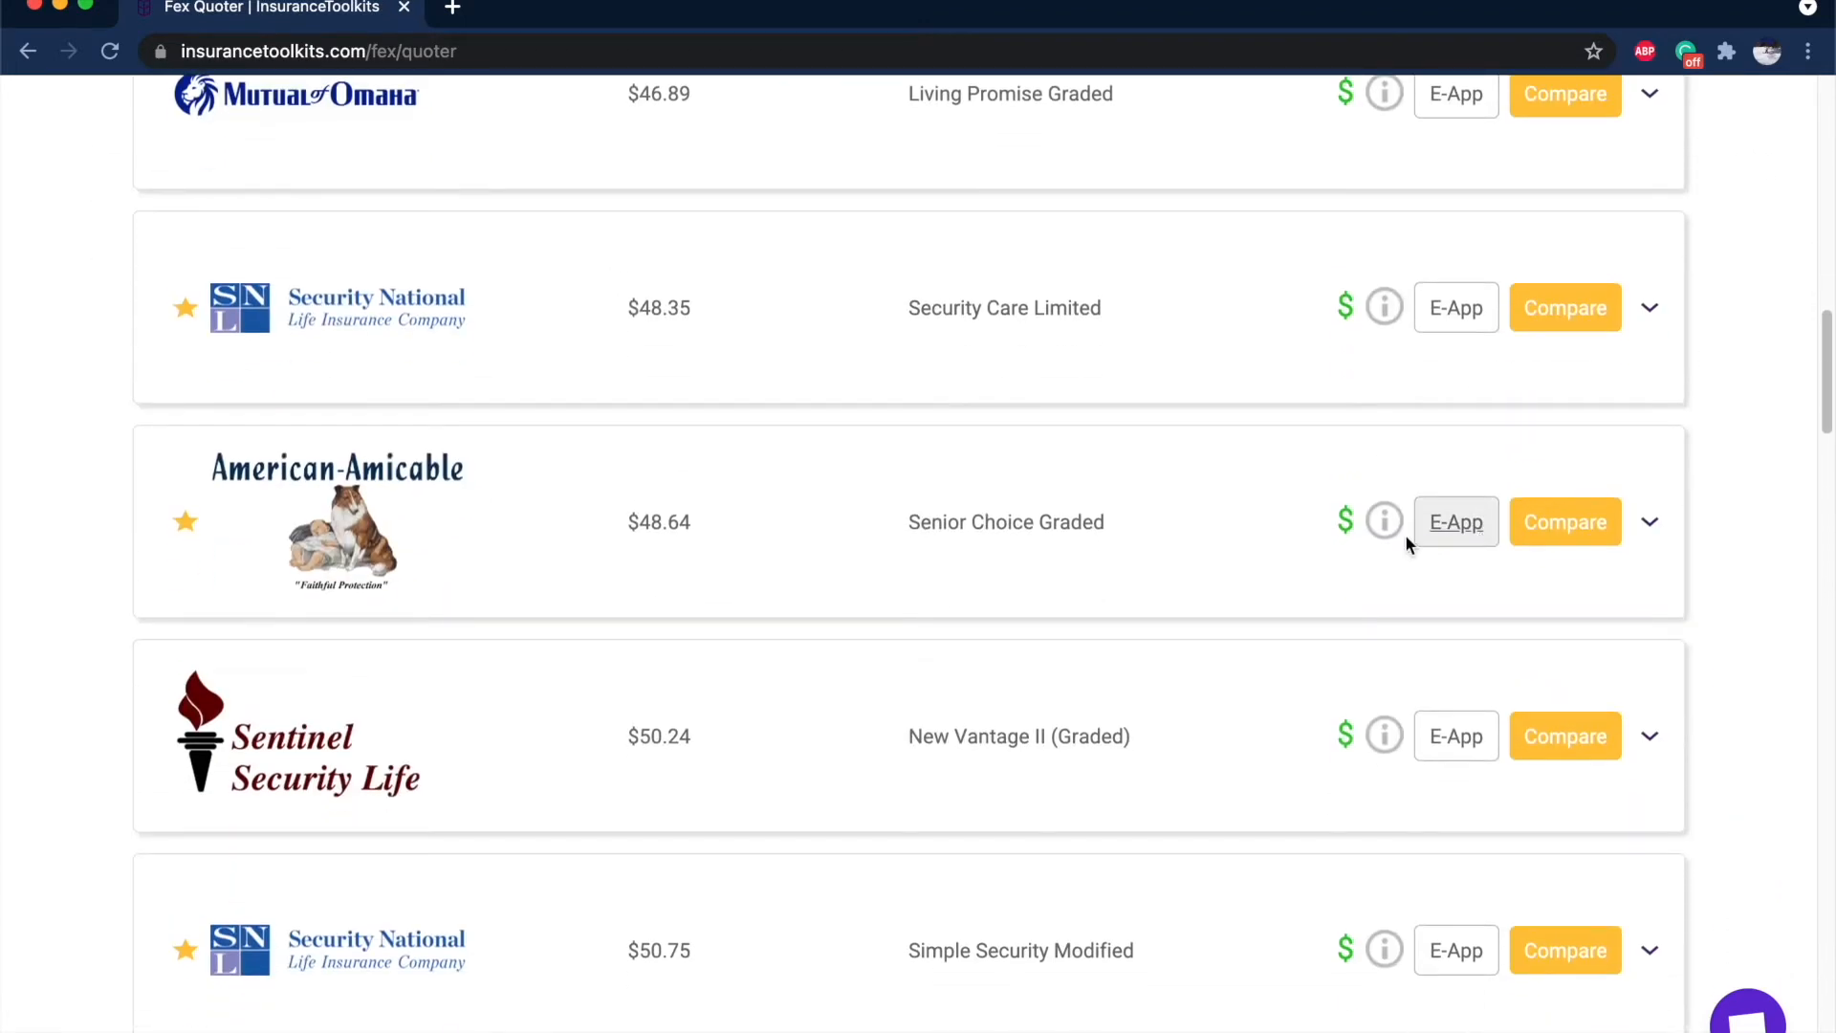
pyautogui.moveTo(1393, 541)
pyautogui.scroll(-8, 1392, 541)
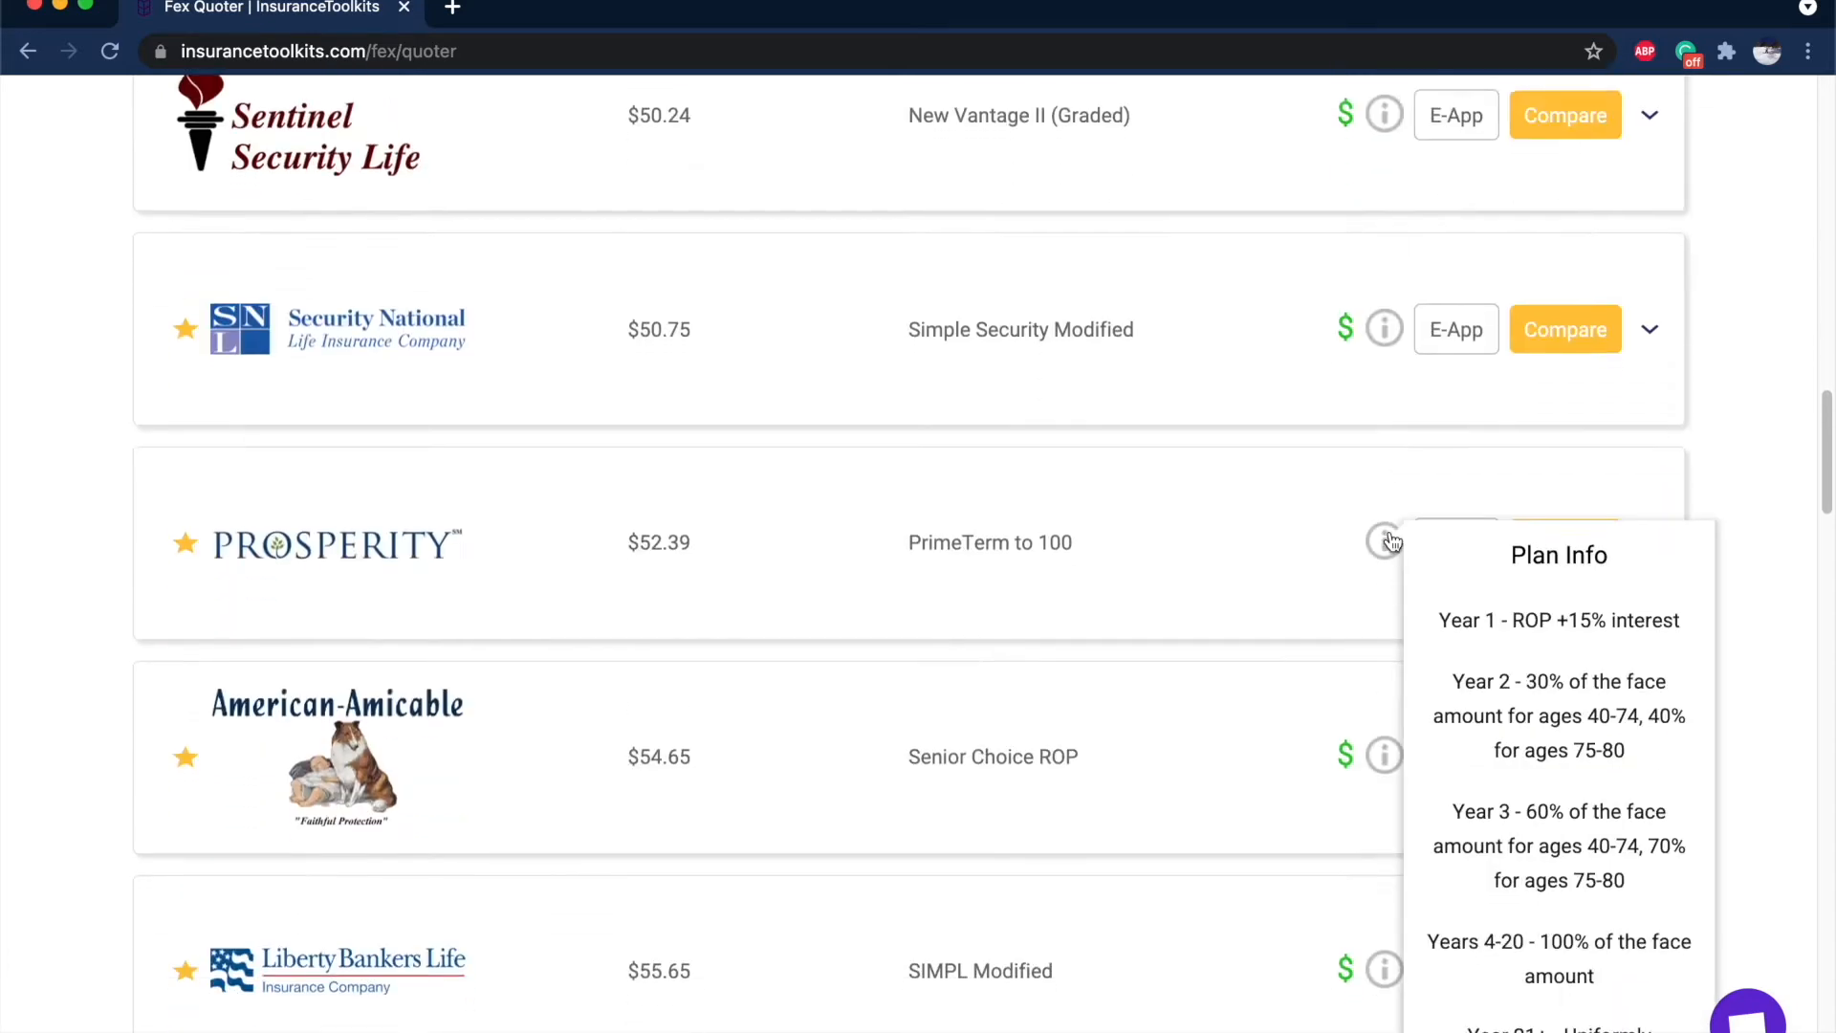
pyautogui.scroll(-2, 1389, 378)
pyautogui.scroll(-9, 1390, 373)
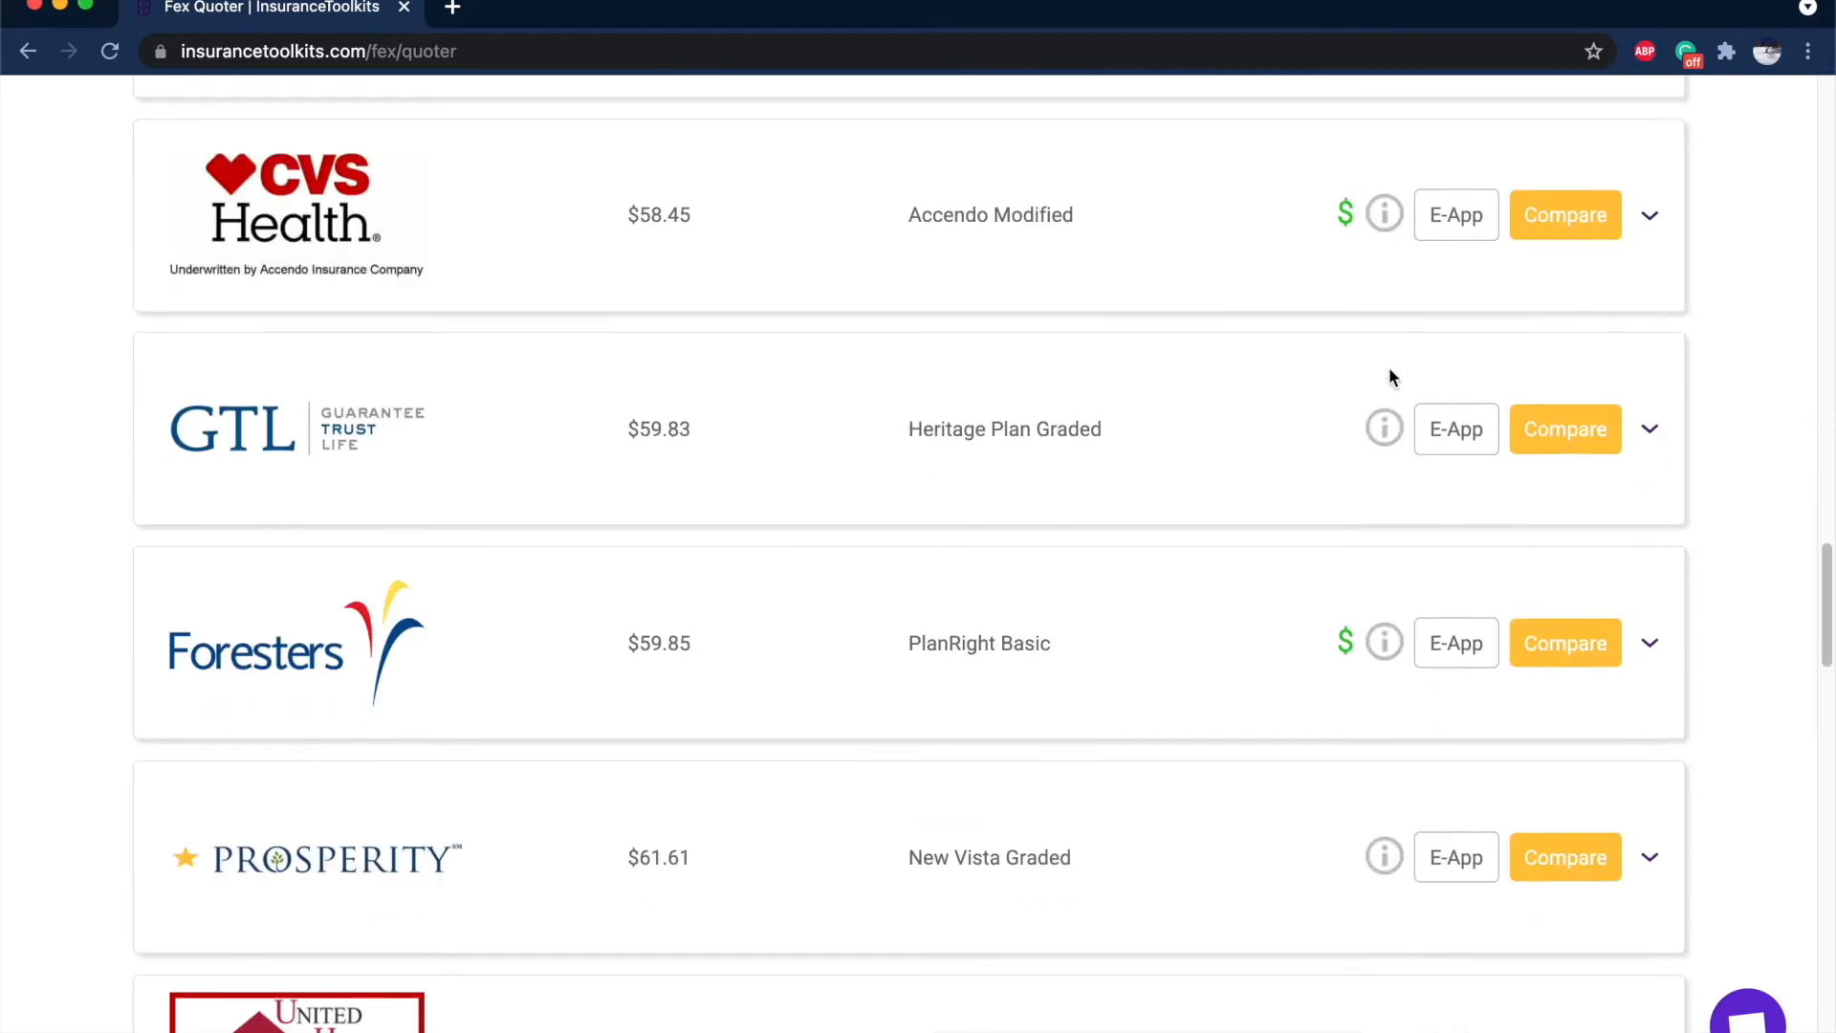
pyautogui.moveTo(1377, 605)
pyautogui.scroll(4, 1377, 605)
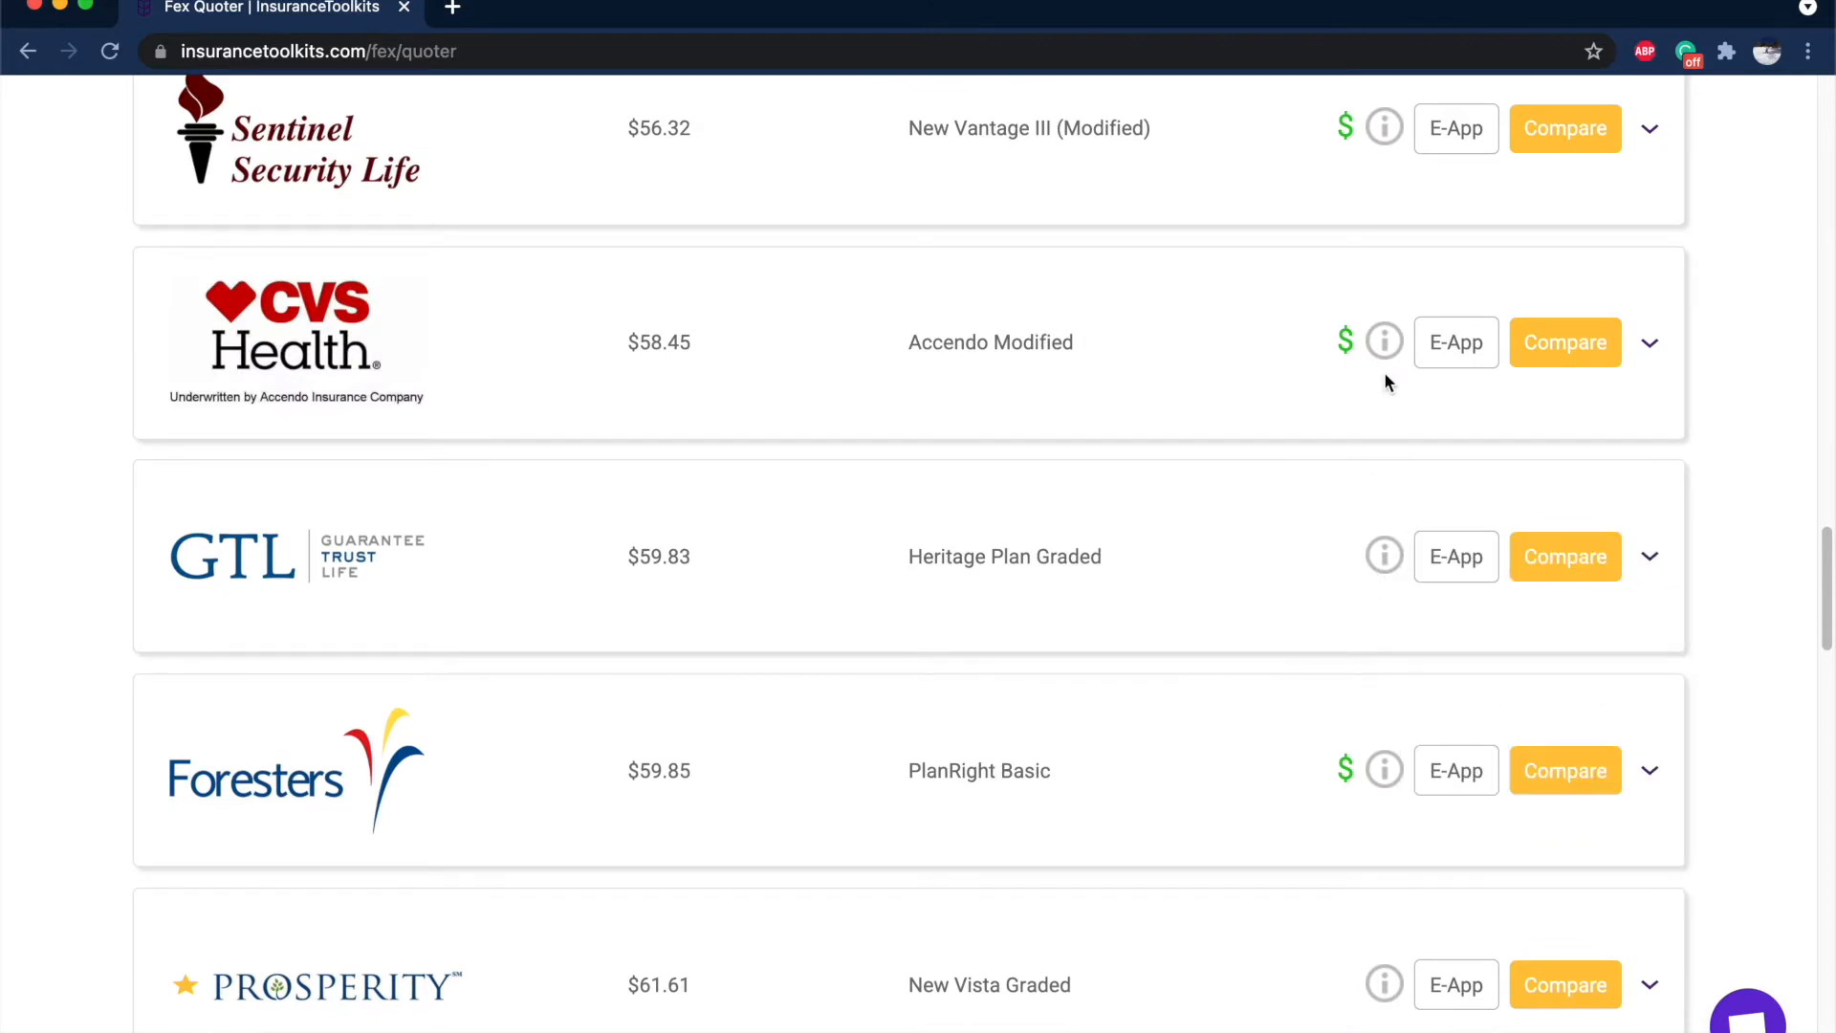
pyautogui.moveTo(1393, 335)
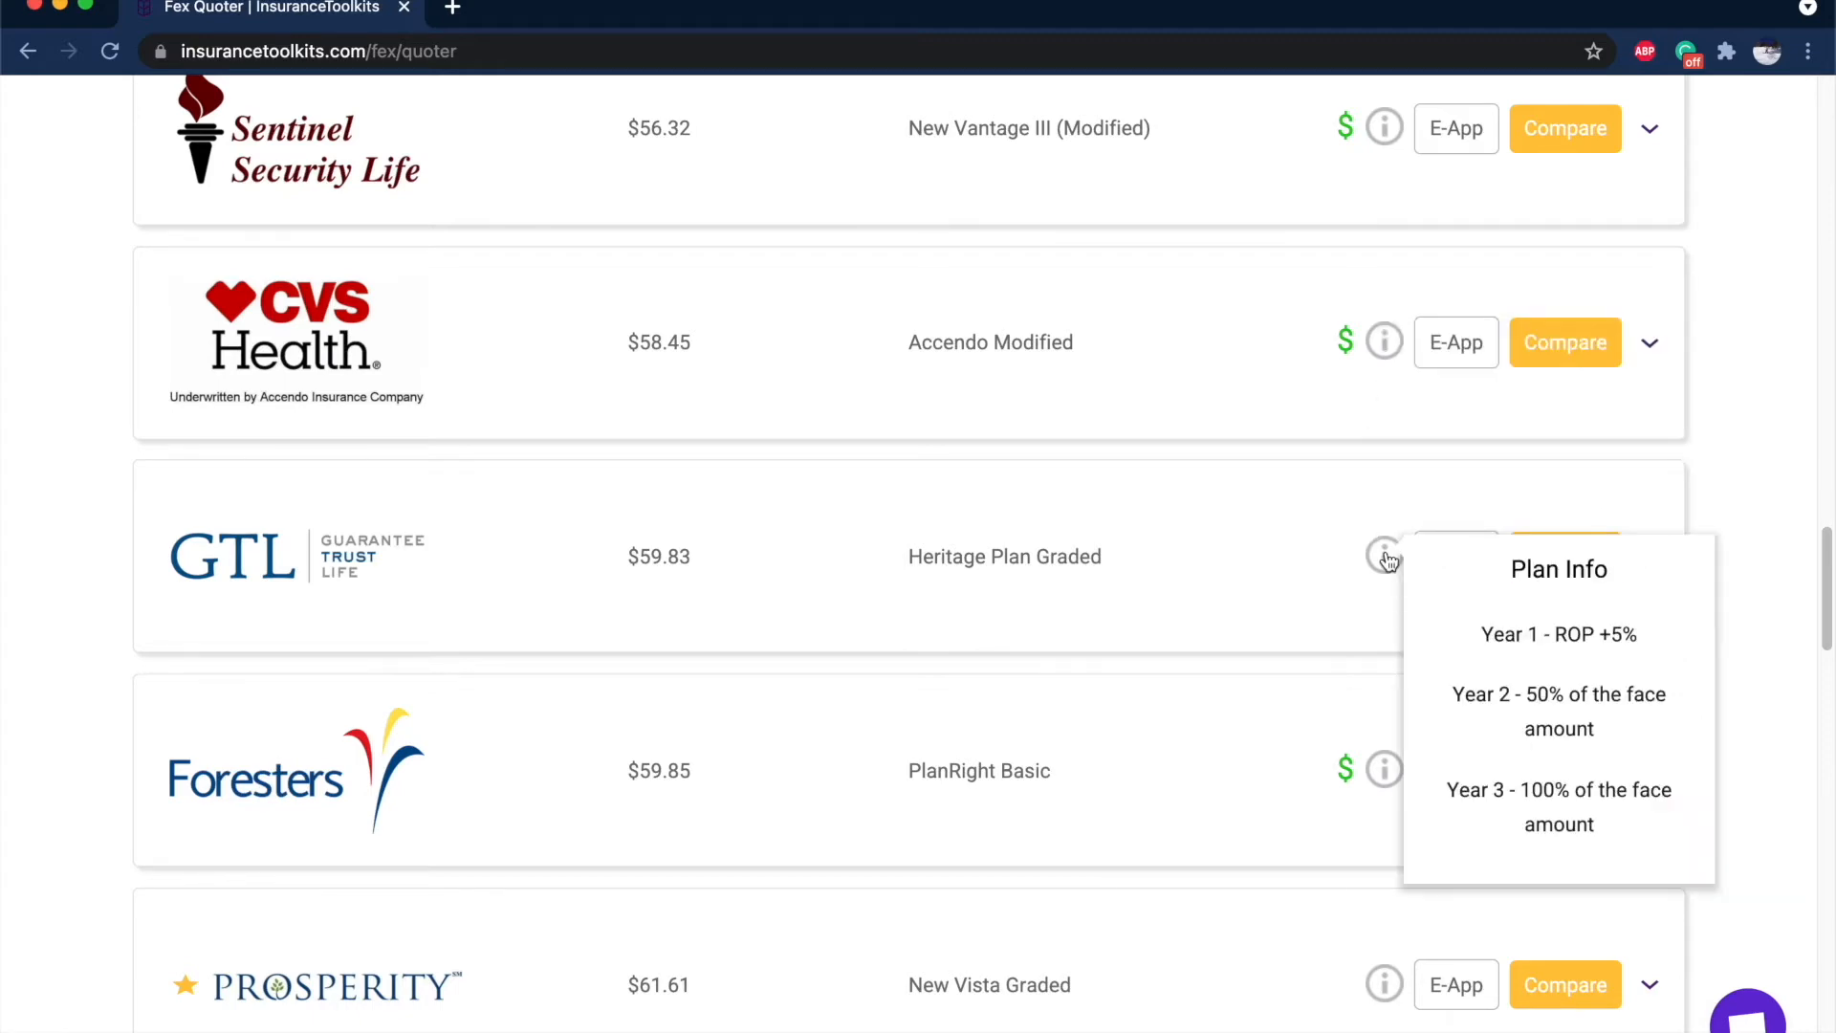
pyautogui.scroll(-15, 1387, 555)
pyautogui.scroll(4, 1386, 554)
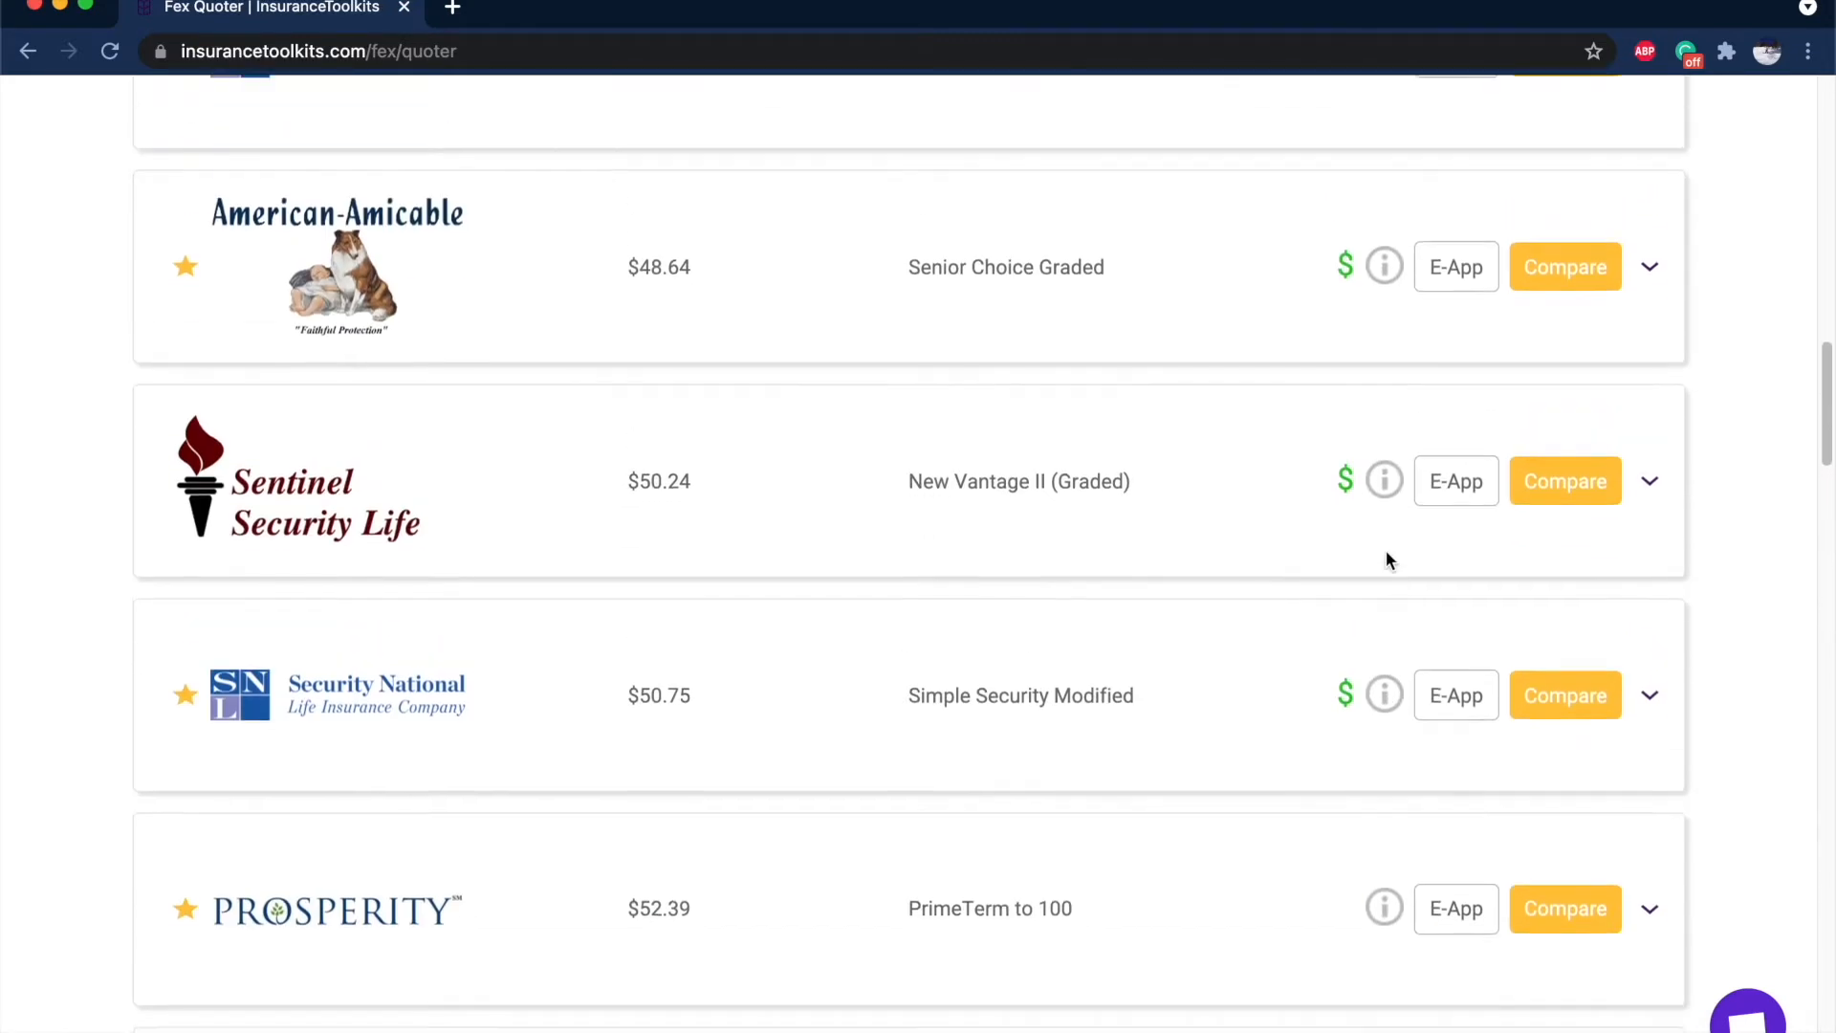
pyautogui.scroll(8, 1389, 559)
pyautogui.scroll(-6, 1389, 559)
pyautogui.scroll(-5, 1389, 559)
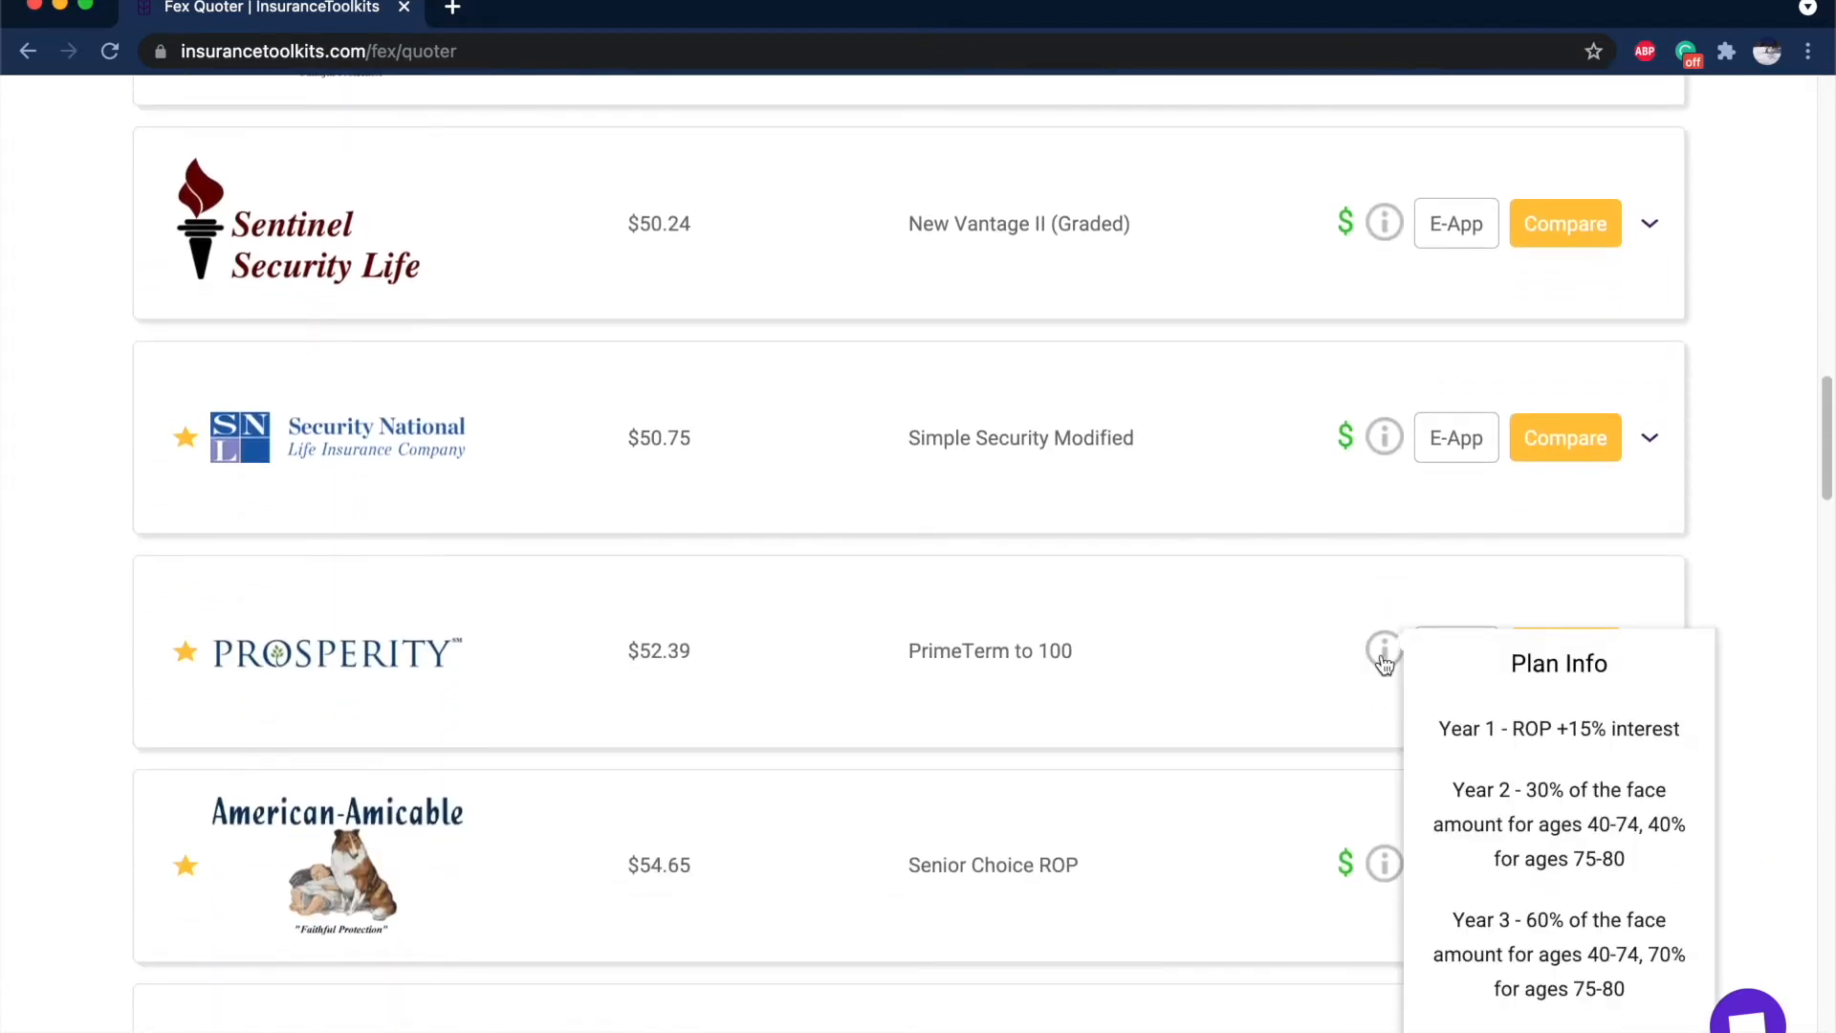
pyautogui.scroll(-4, 1377, 478)
pyautogui.moveTo(1387, 259)
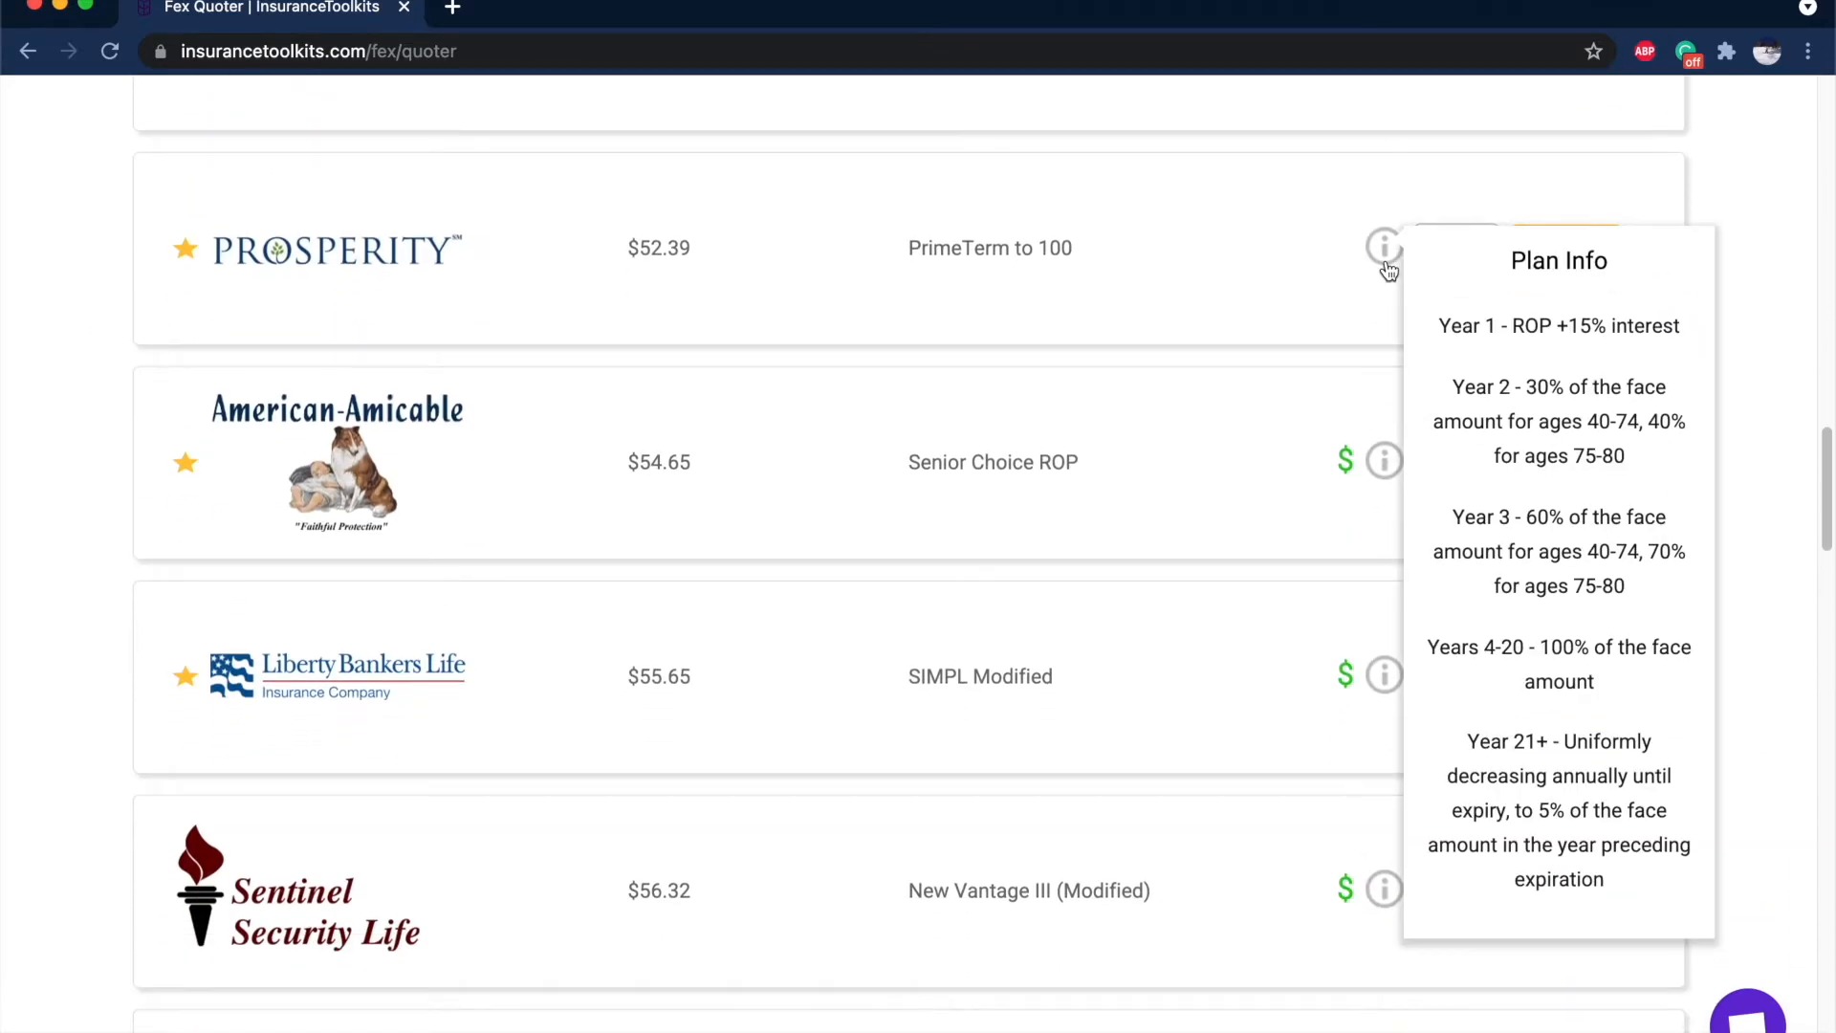
pyautogui.scroll(-3, 1389, 277)
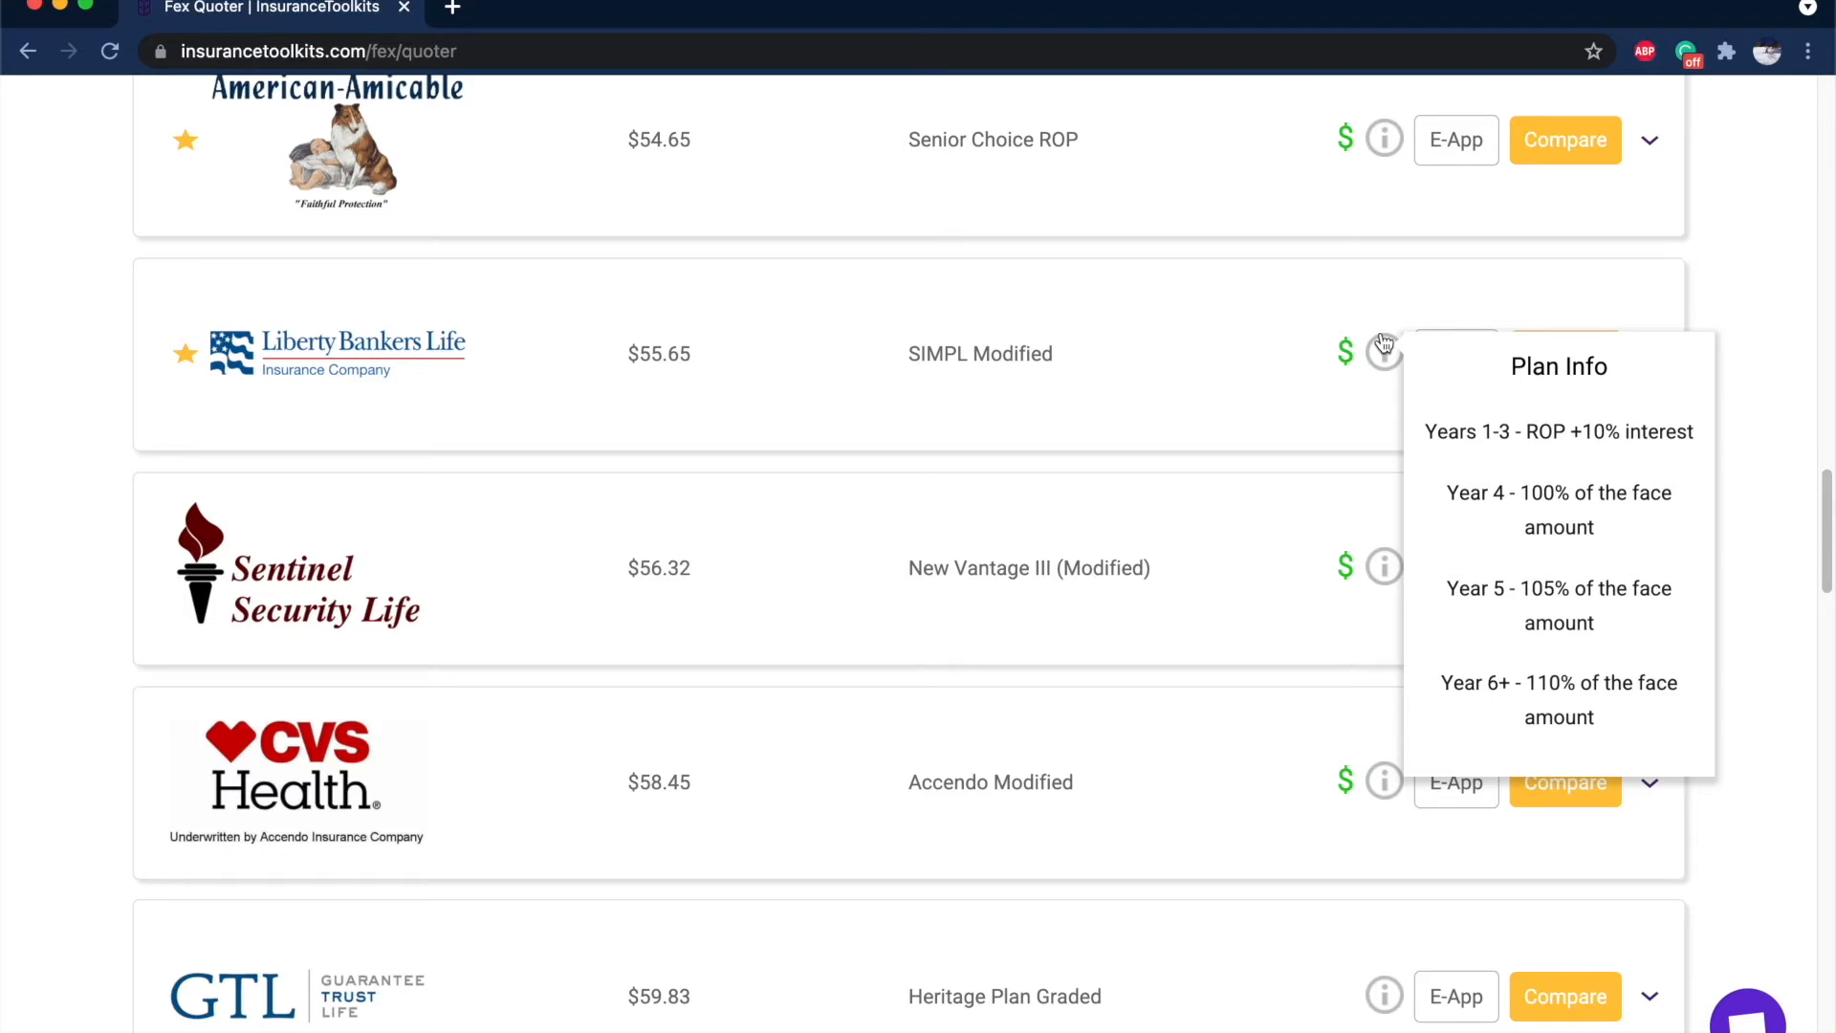
pyautogui.scroll(-17, 1384, 344)
pyautogui.scroll(3, 1384, 344)
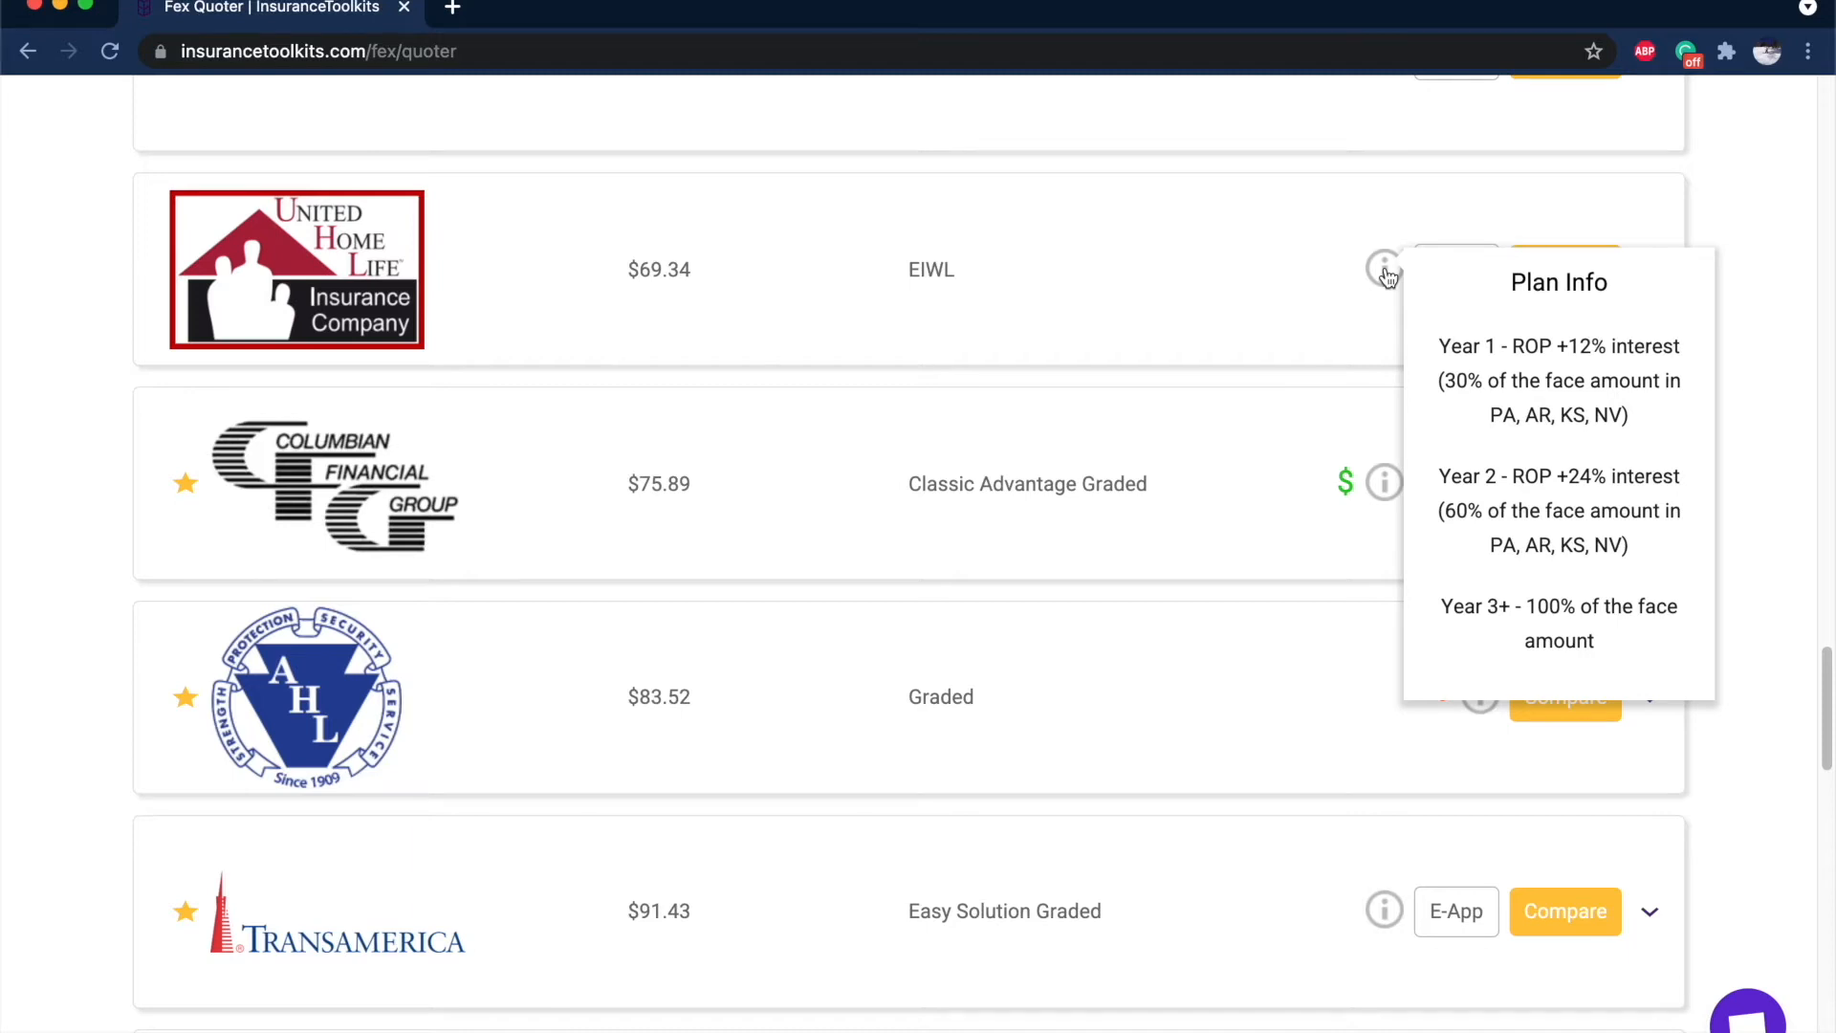
# Show the nearest-age rates warning on the AHL Graded $83.52 quote.
pyautogui.moveTo(1389, 476)
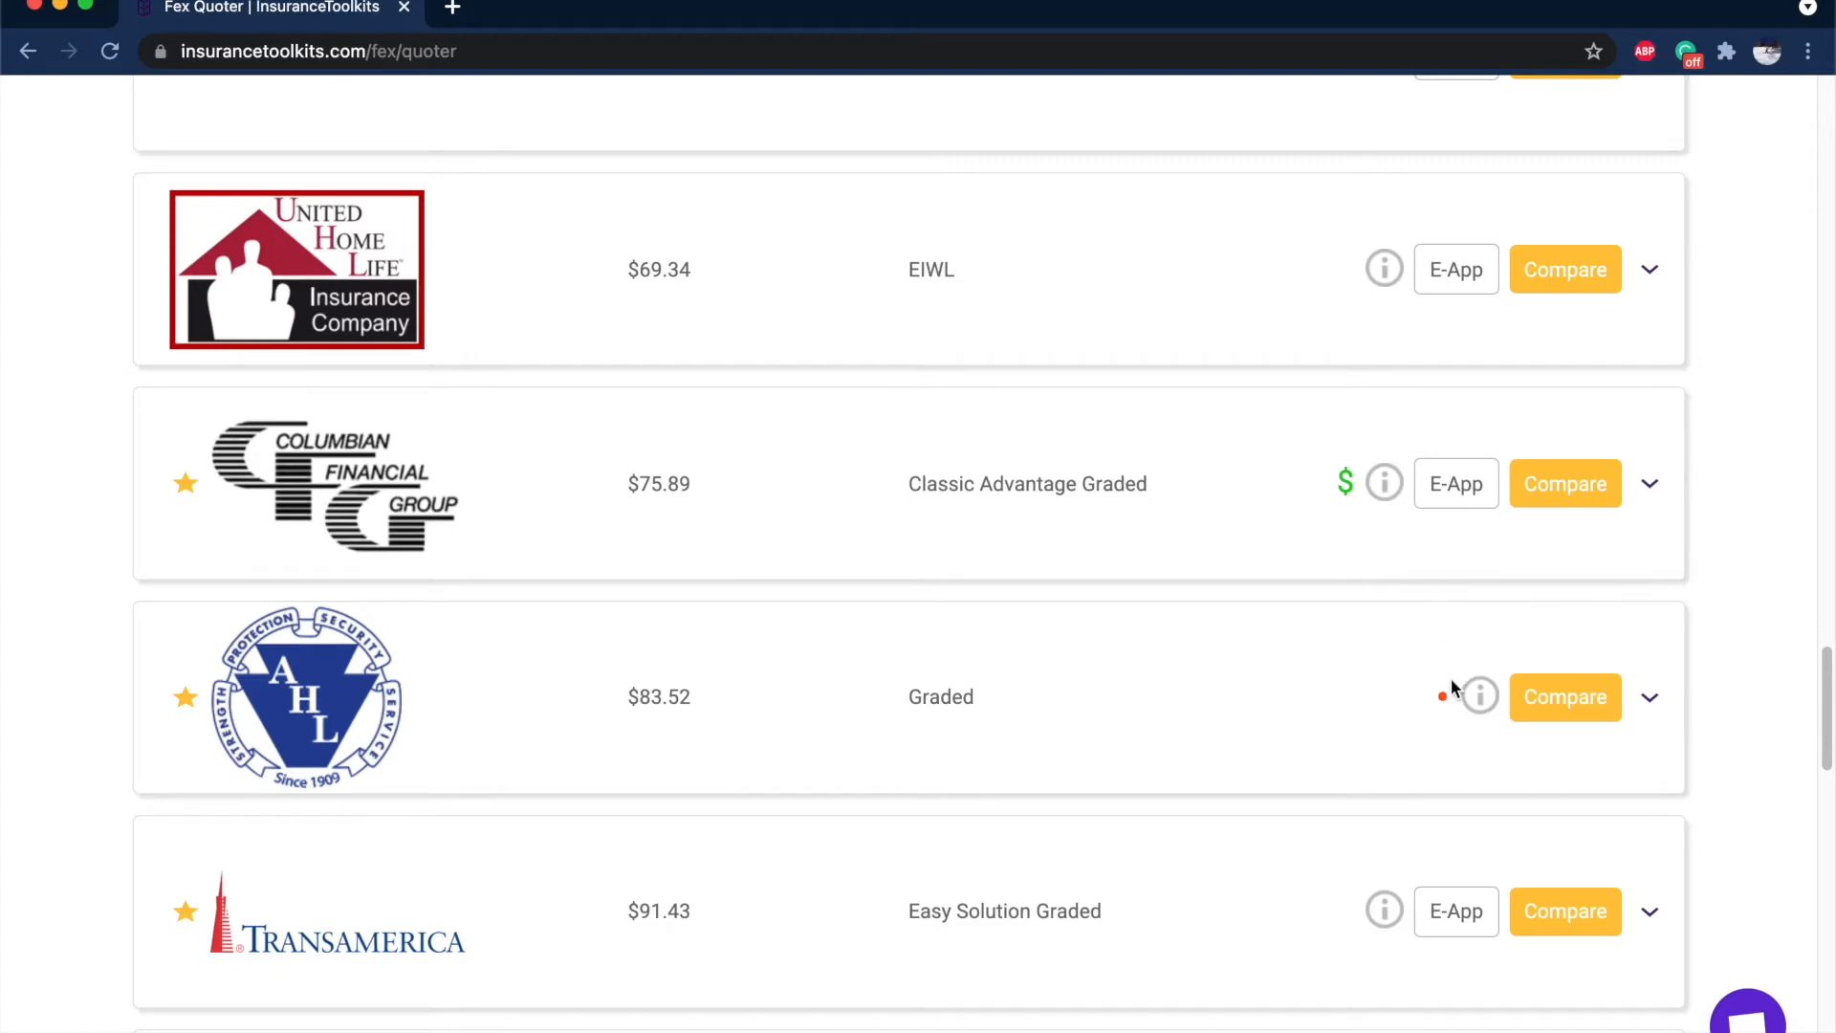
pyautogui.moveTo(1444, 694)
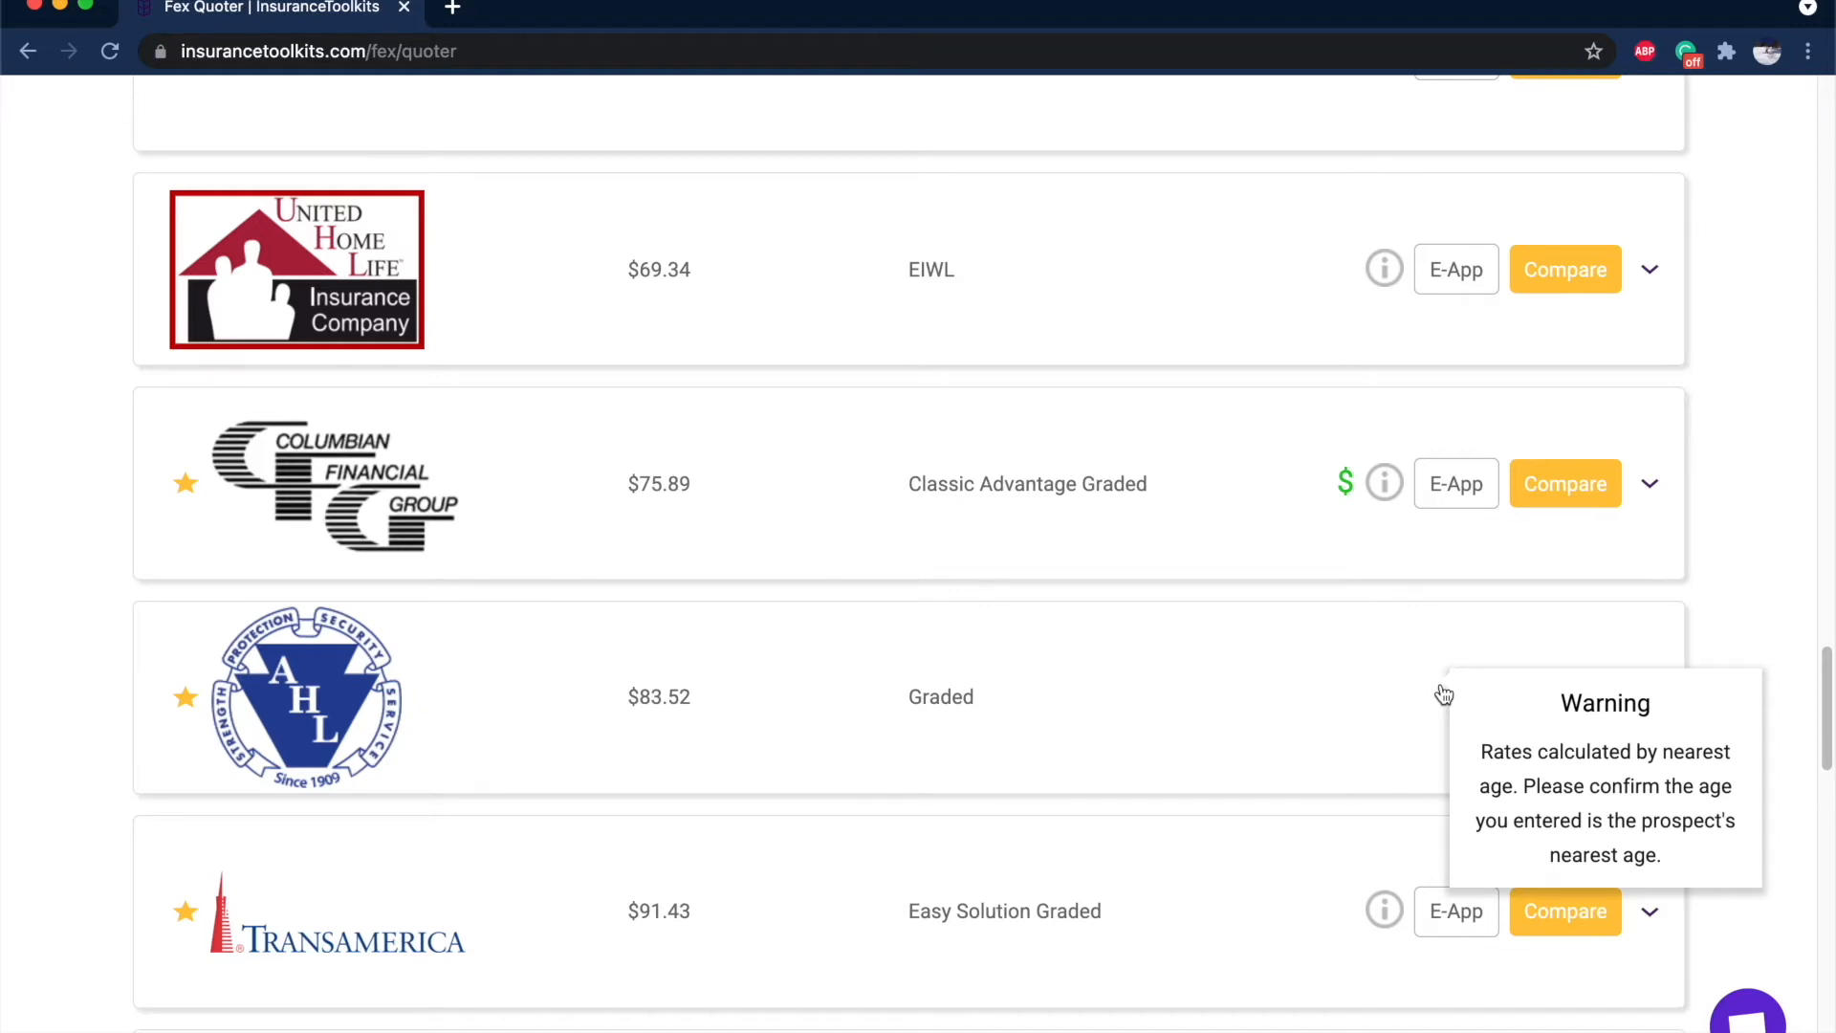
pyautogui.scroll(20, 1444, 693)
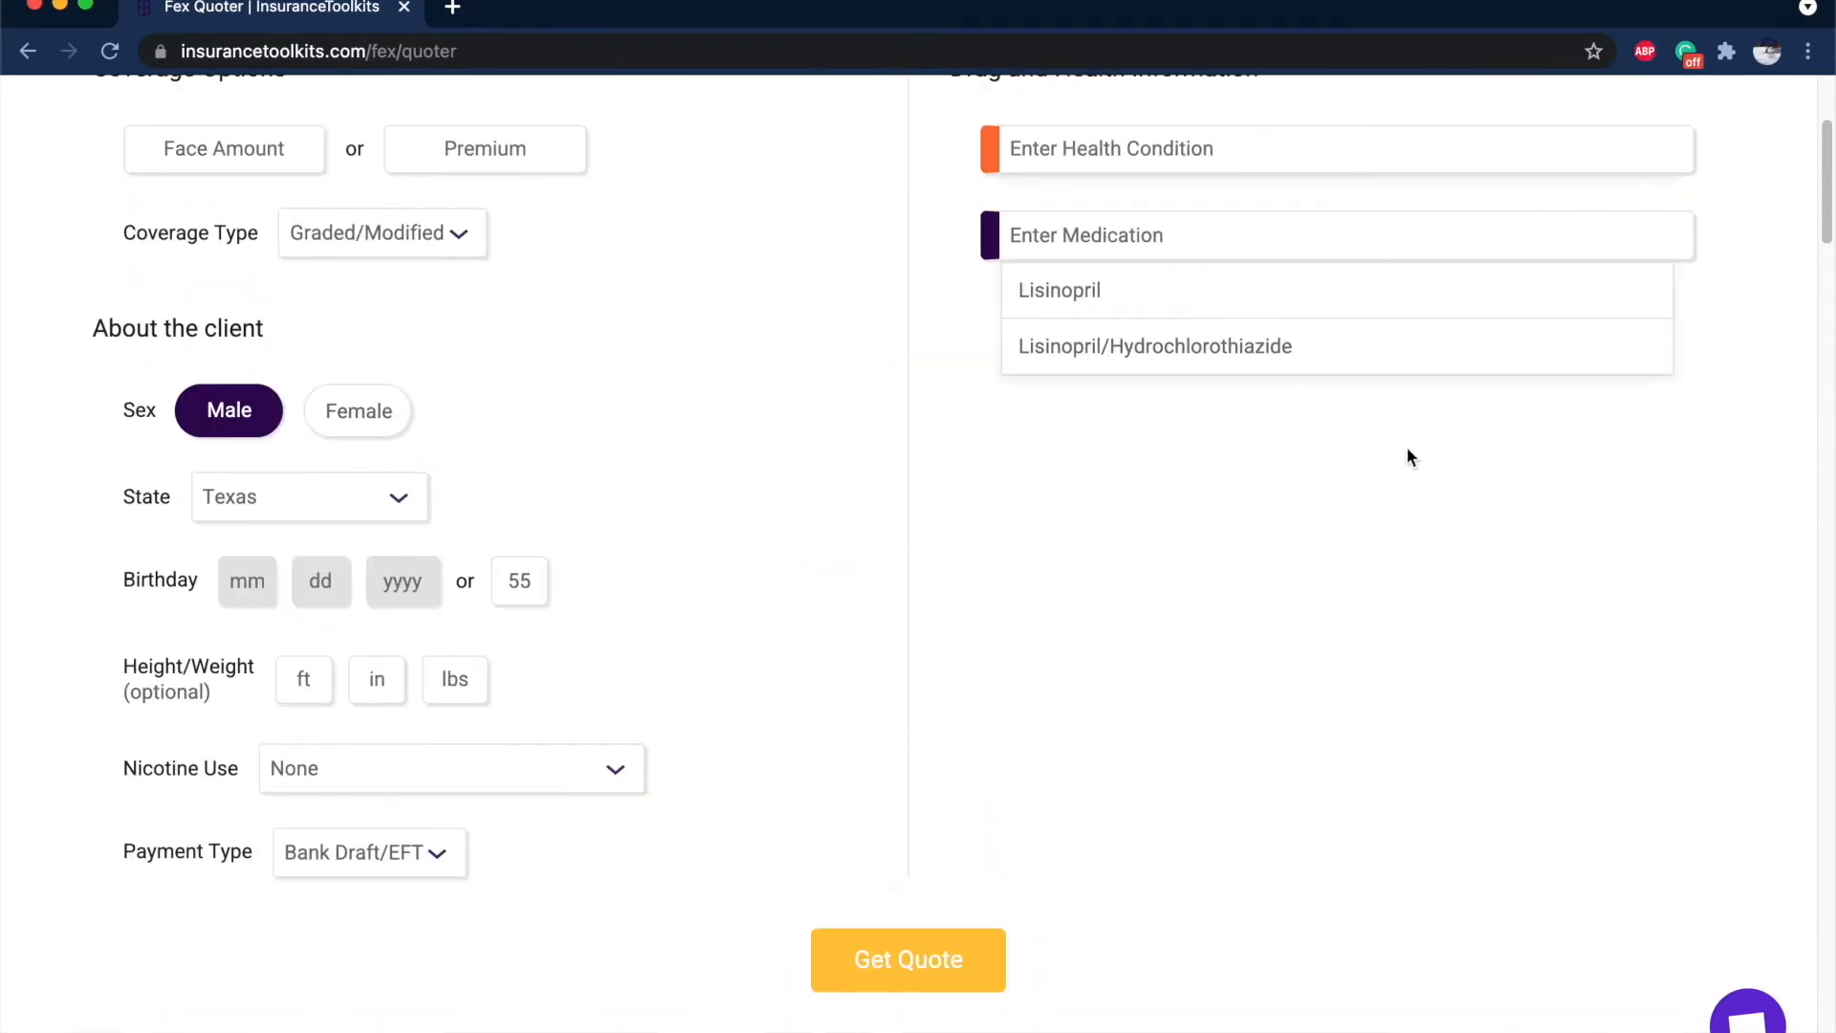
# Add Spironolactone (High Blood Pressure, Controlled, first fill 2018) and requote, now led by Standard Life at $28.82.
pyautogui.write('spir')
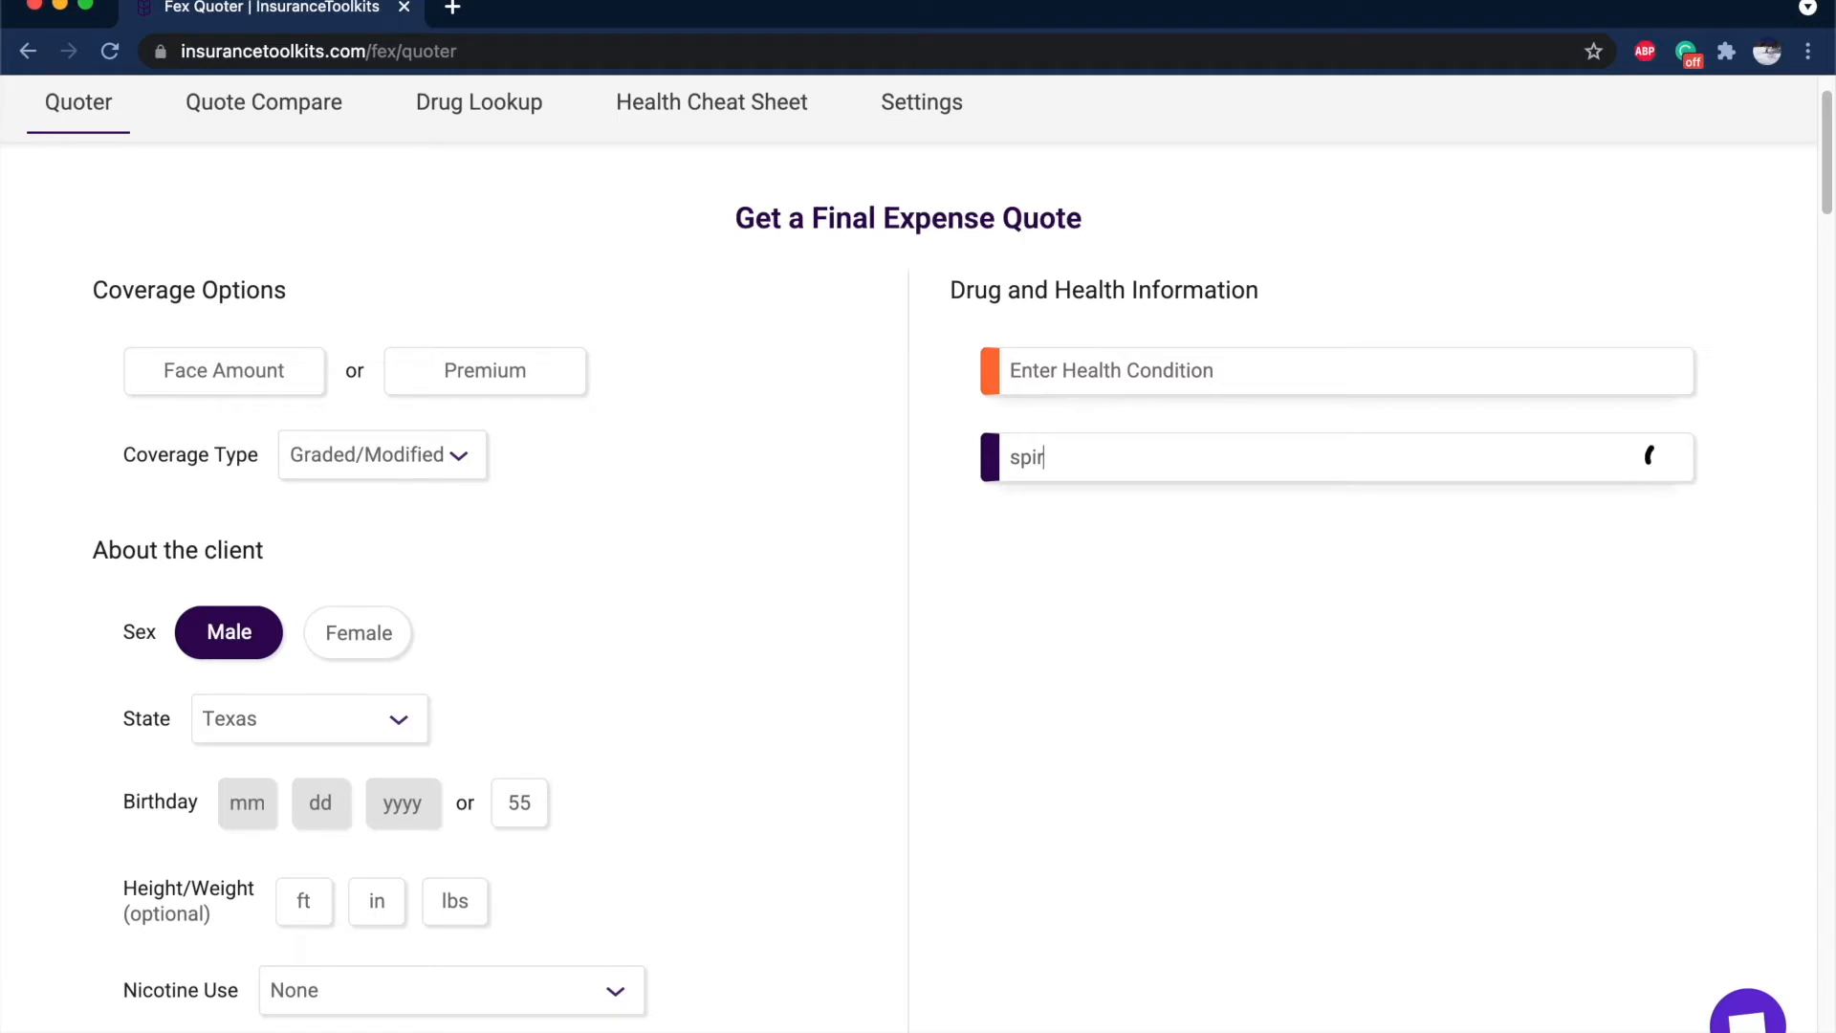
pyautogui.write('onol')
pyautogui.click(1099, 516)
pyautogui.scroll(-1, 1189, 765)
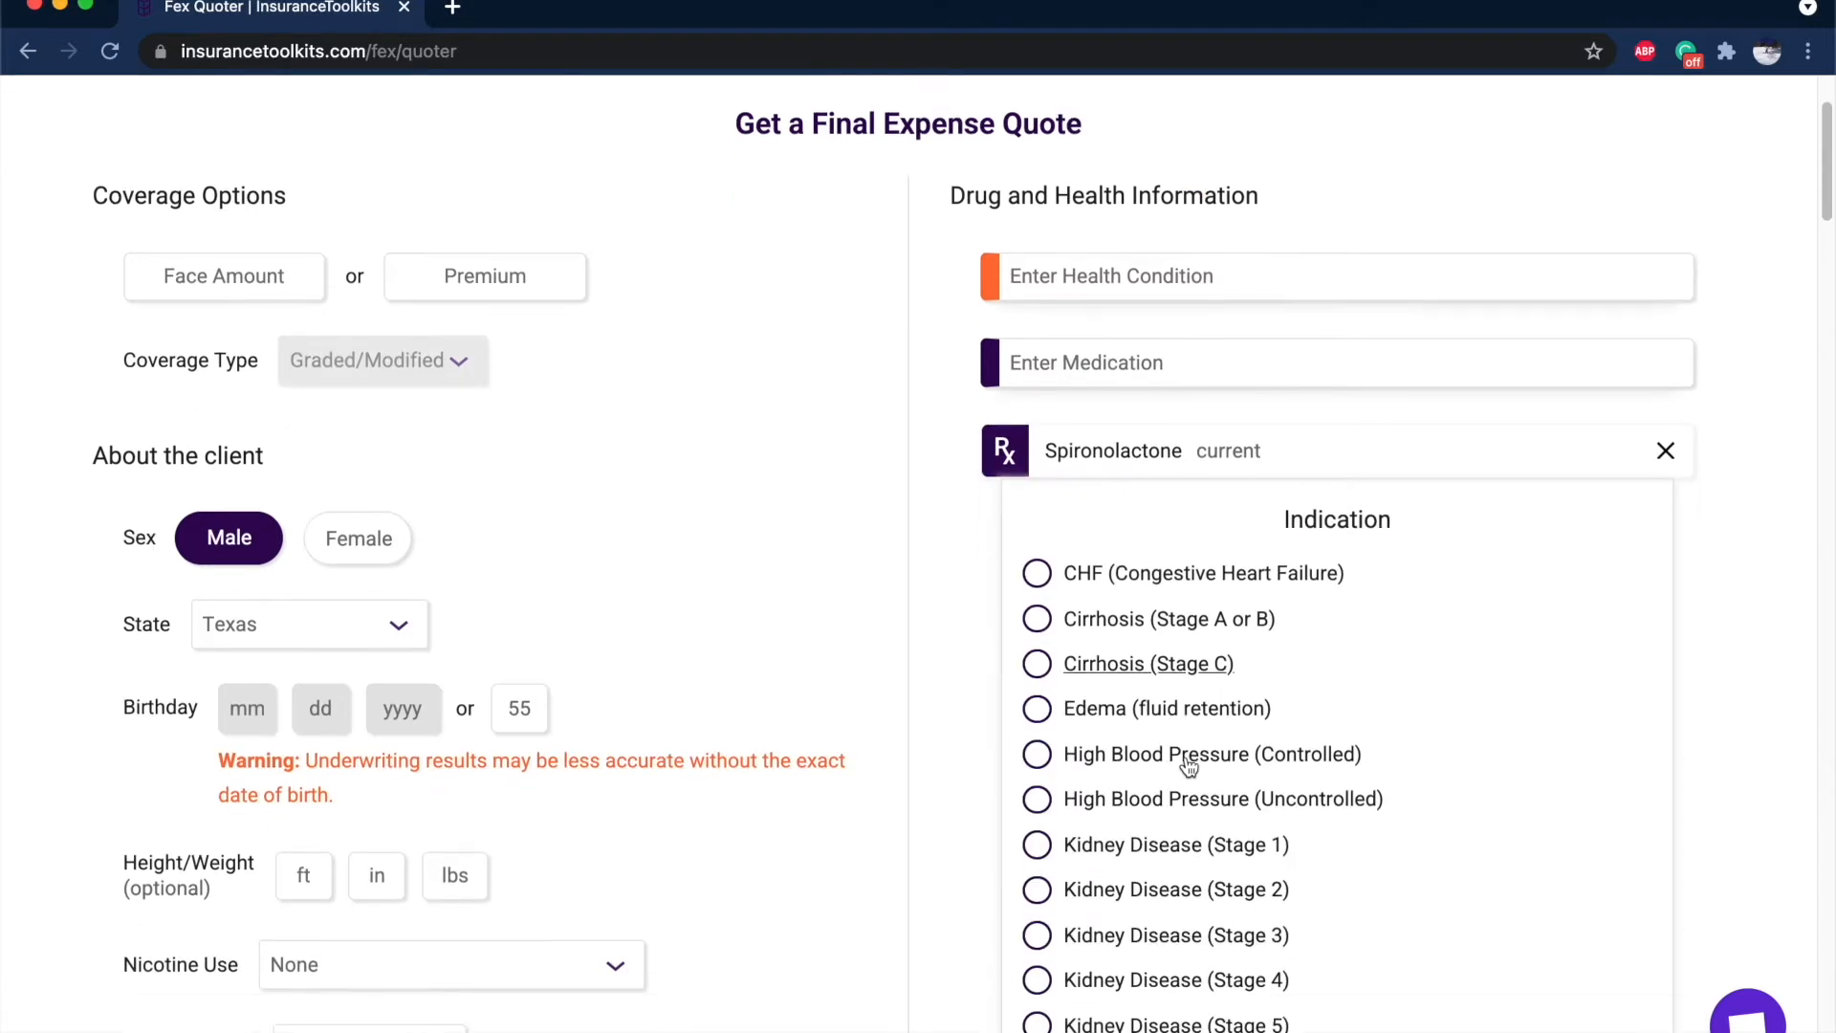
pyautogui.click(1197, 738)
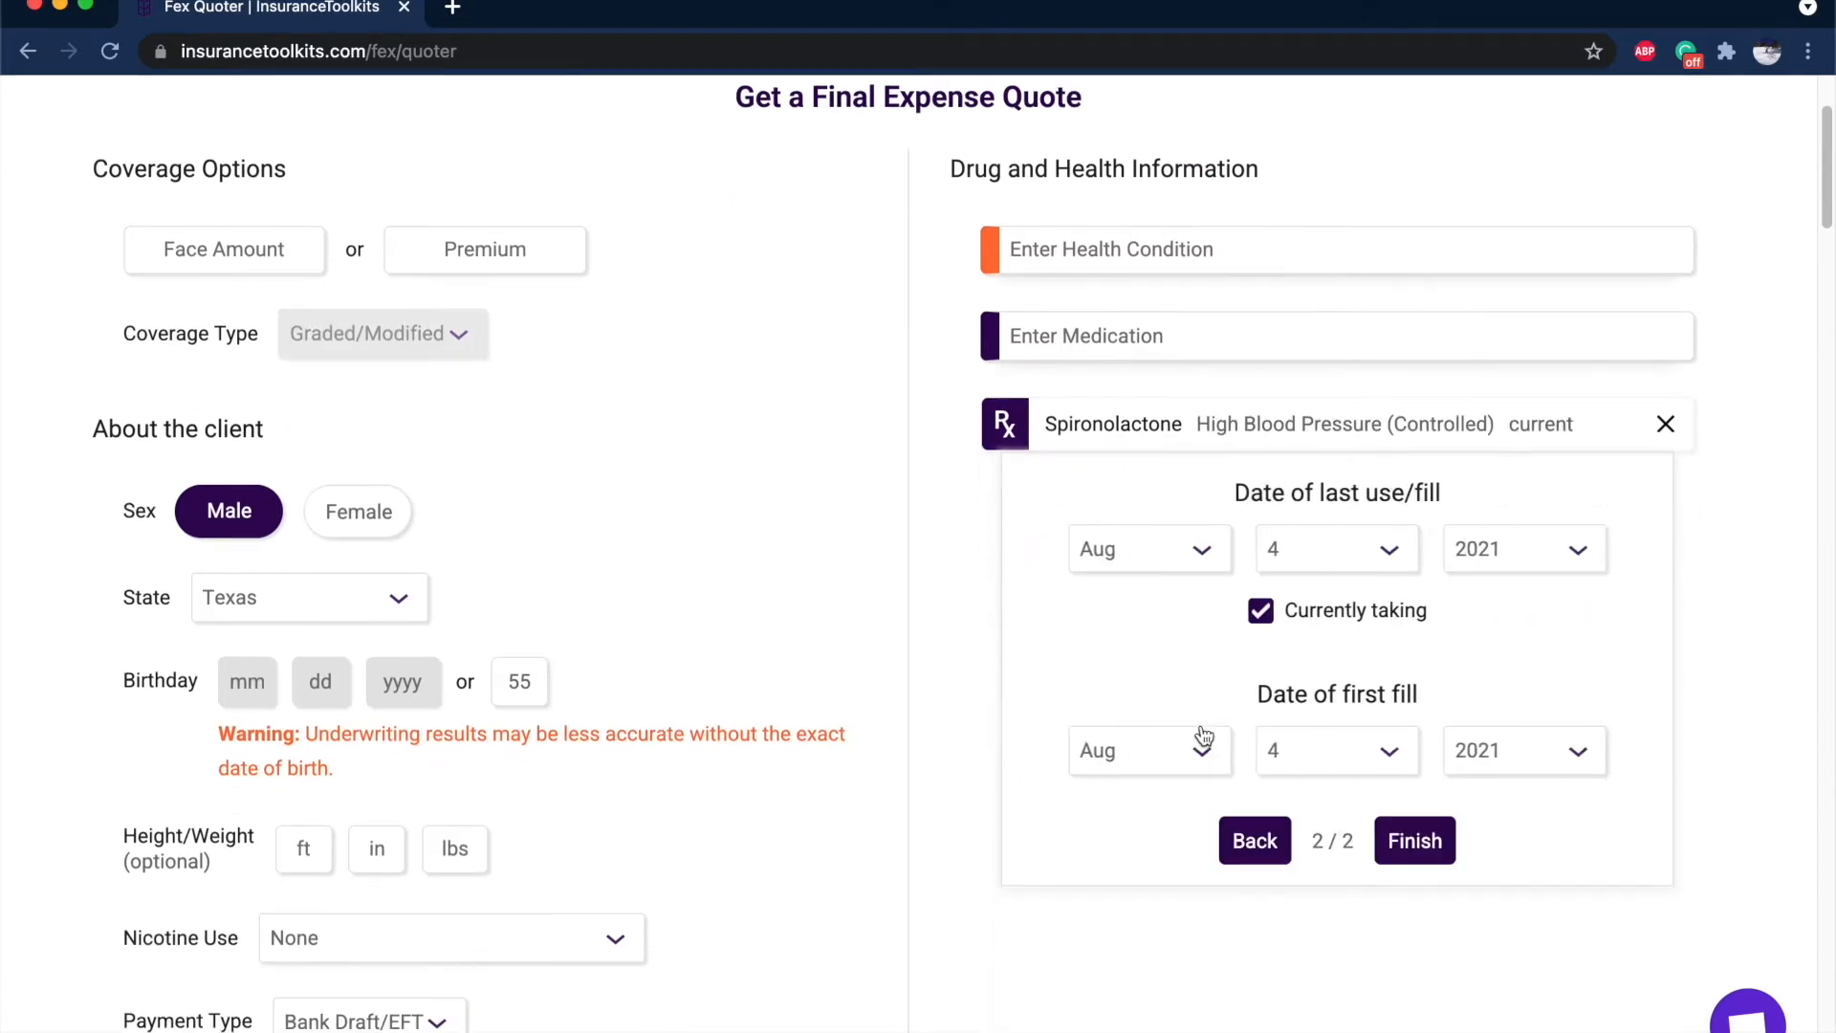
pyautogui.click(1512, 752)
pyautogui.click(1542, 849)
pyautogui.click(1422, 842)
pyautogui.scroll(-3, 959, 727)
pyautogui.click(909, 893)
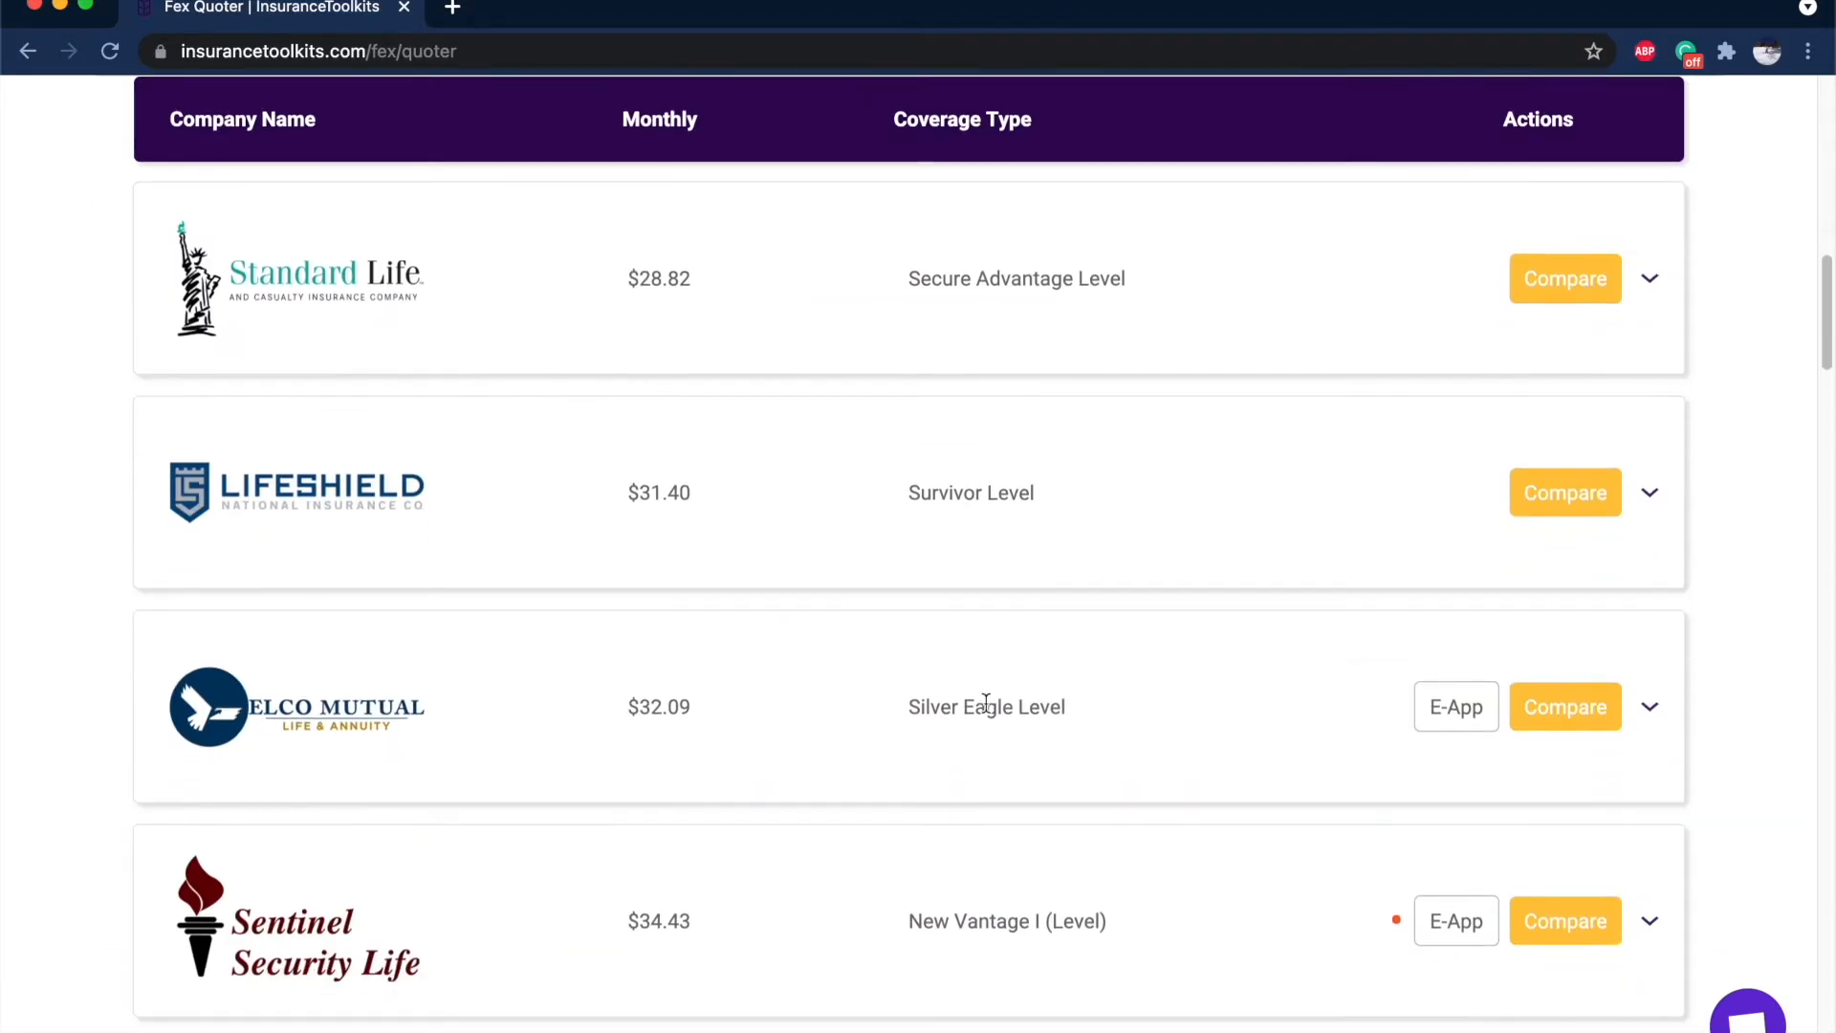
# Check the Sentinel, Oxford, Columbian and CVS warnings, down to Lincoln Heritage at $48.36.
pyautogui.scroll(-5, 985, 702)
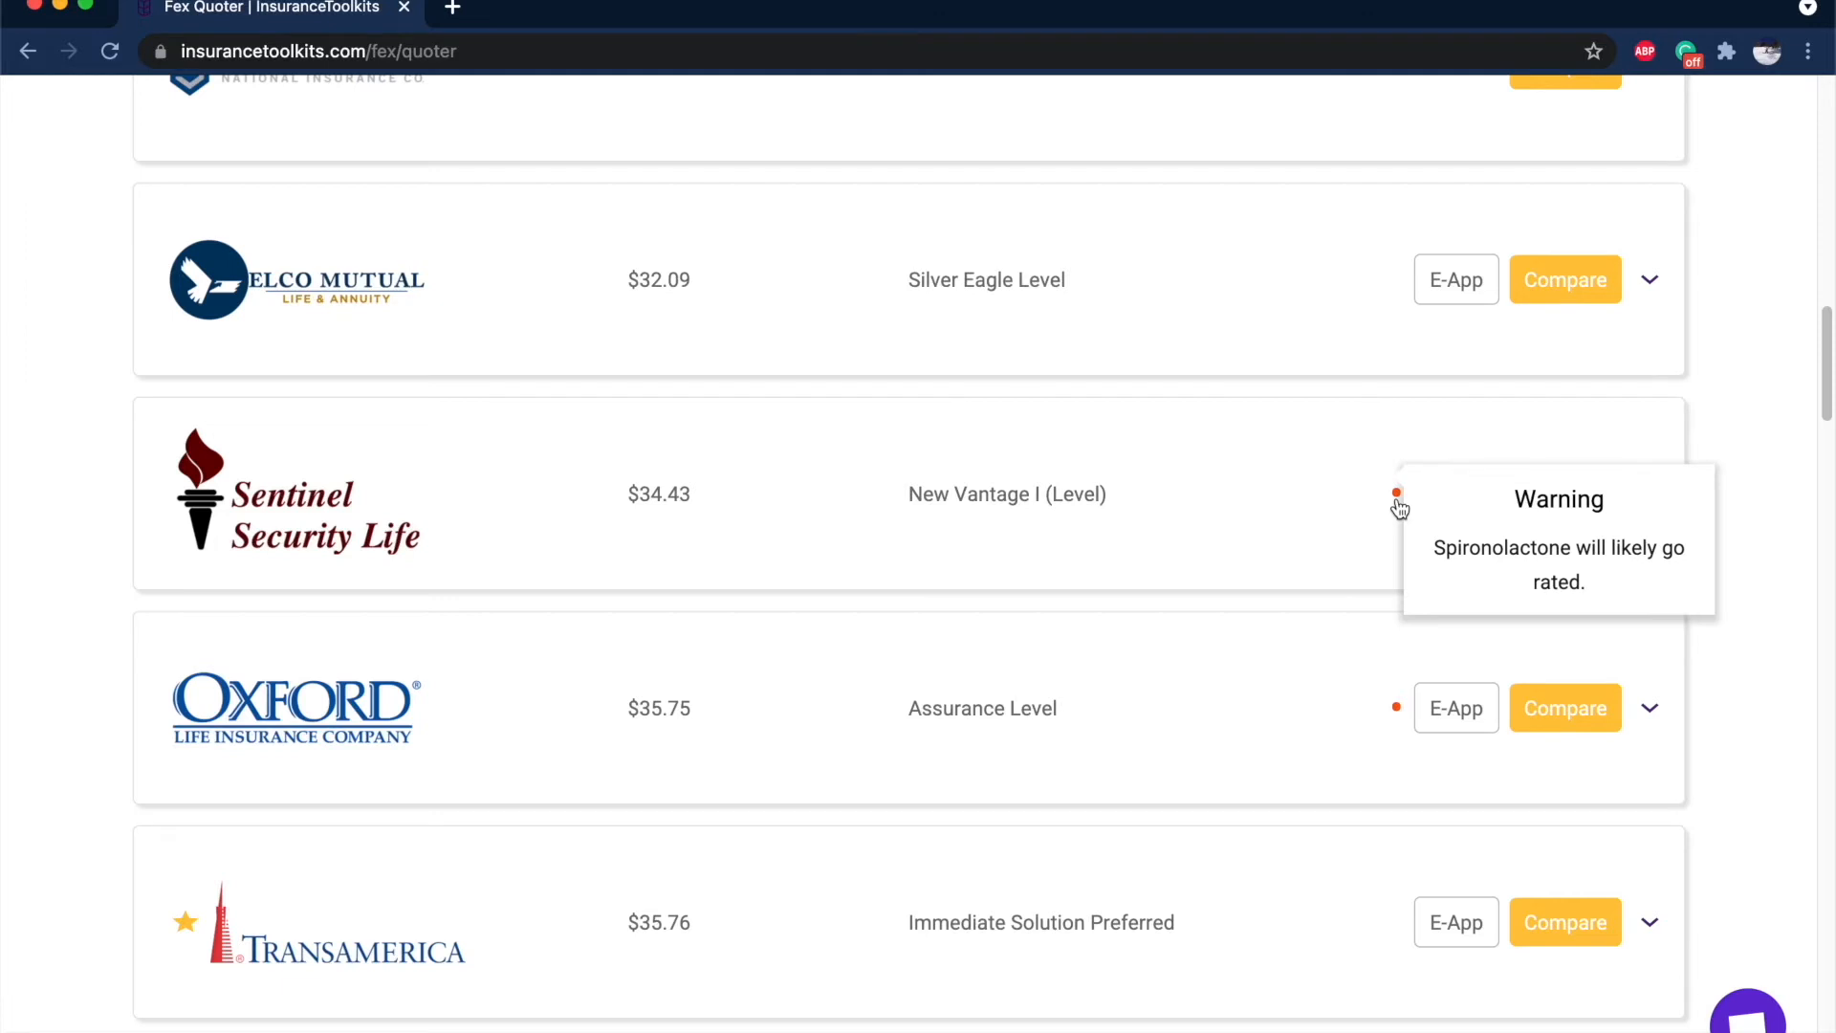
pyautogui.scroll(-2, 1399, 507)
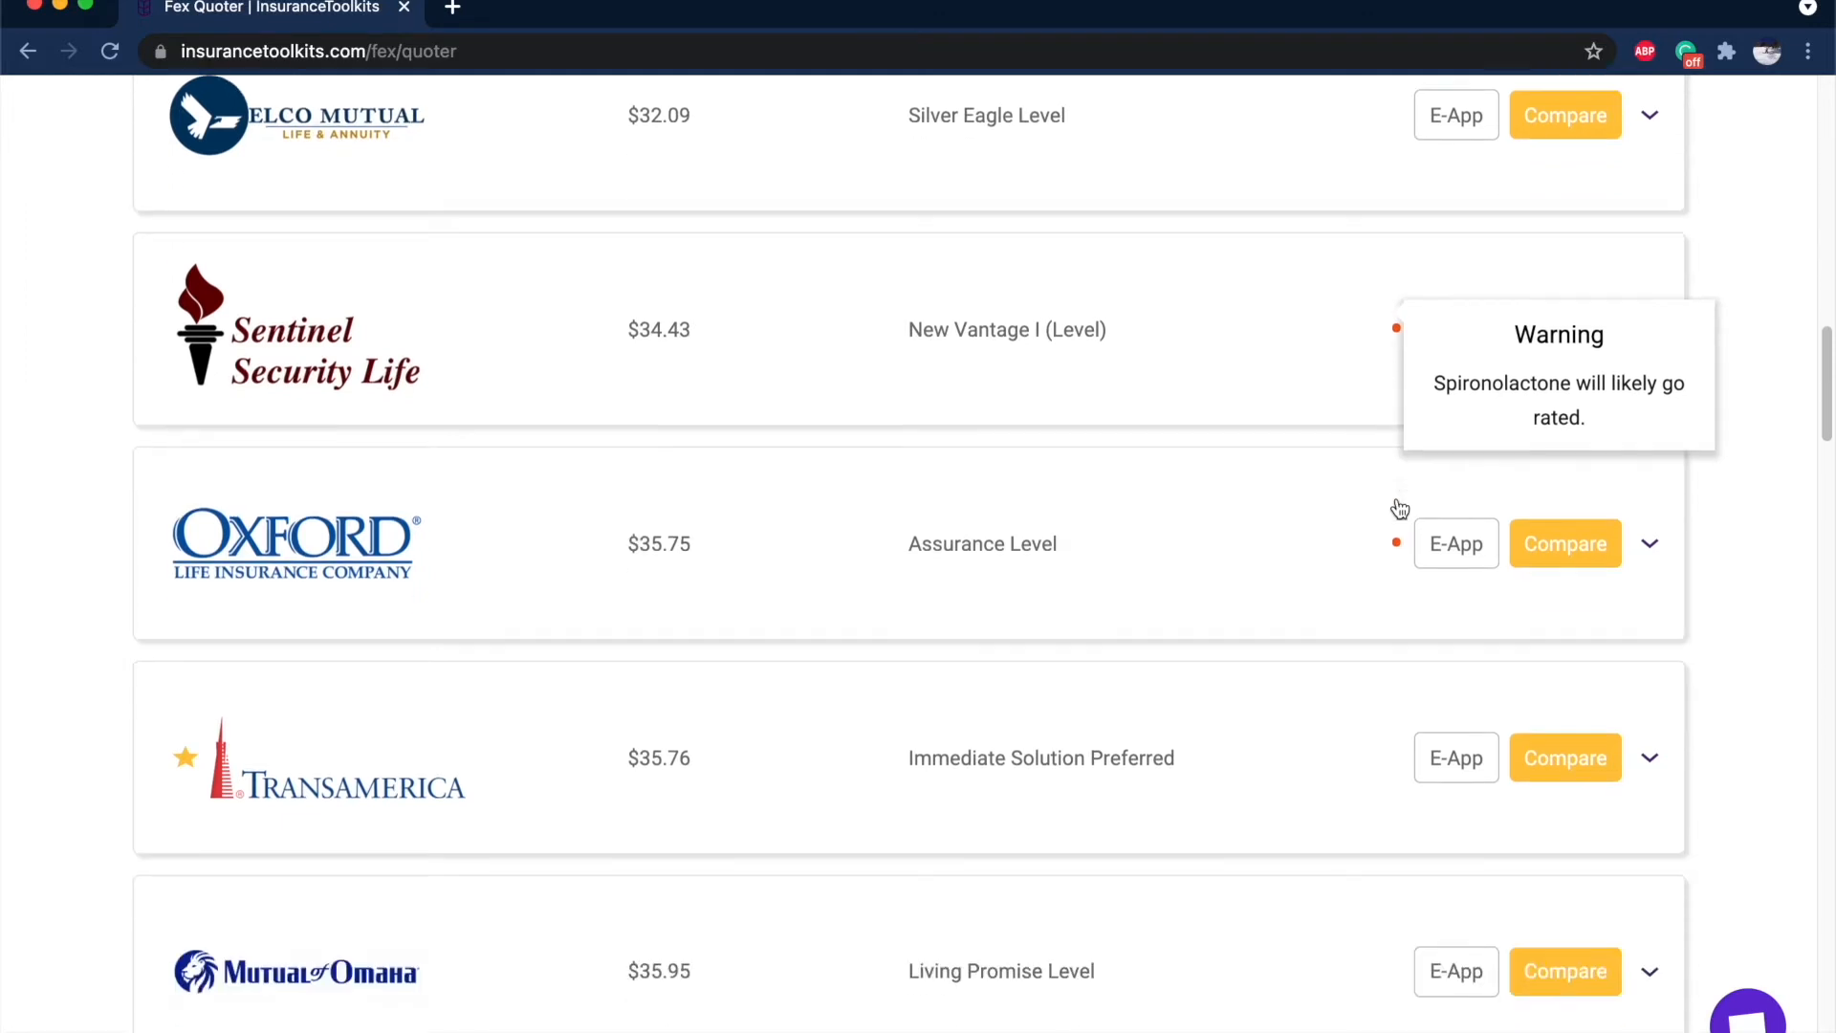
pyautogui.scroll(-1, 1400, 533)
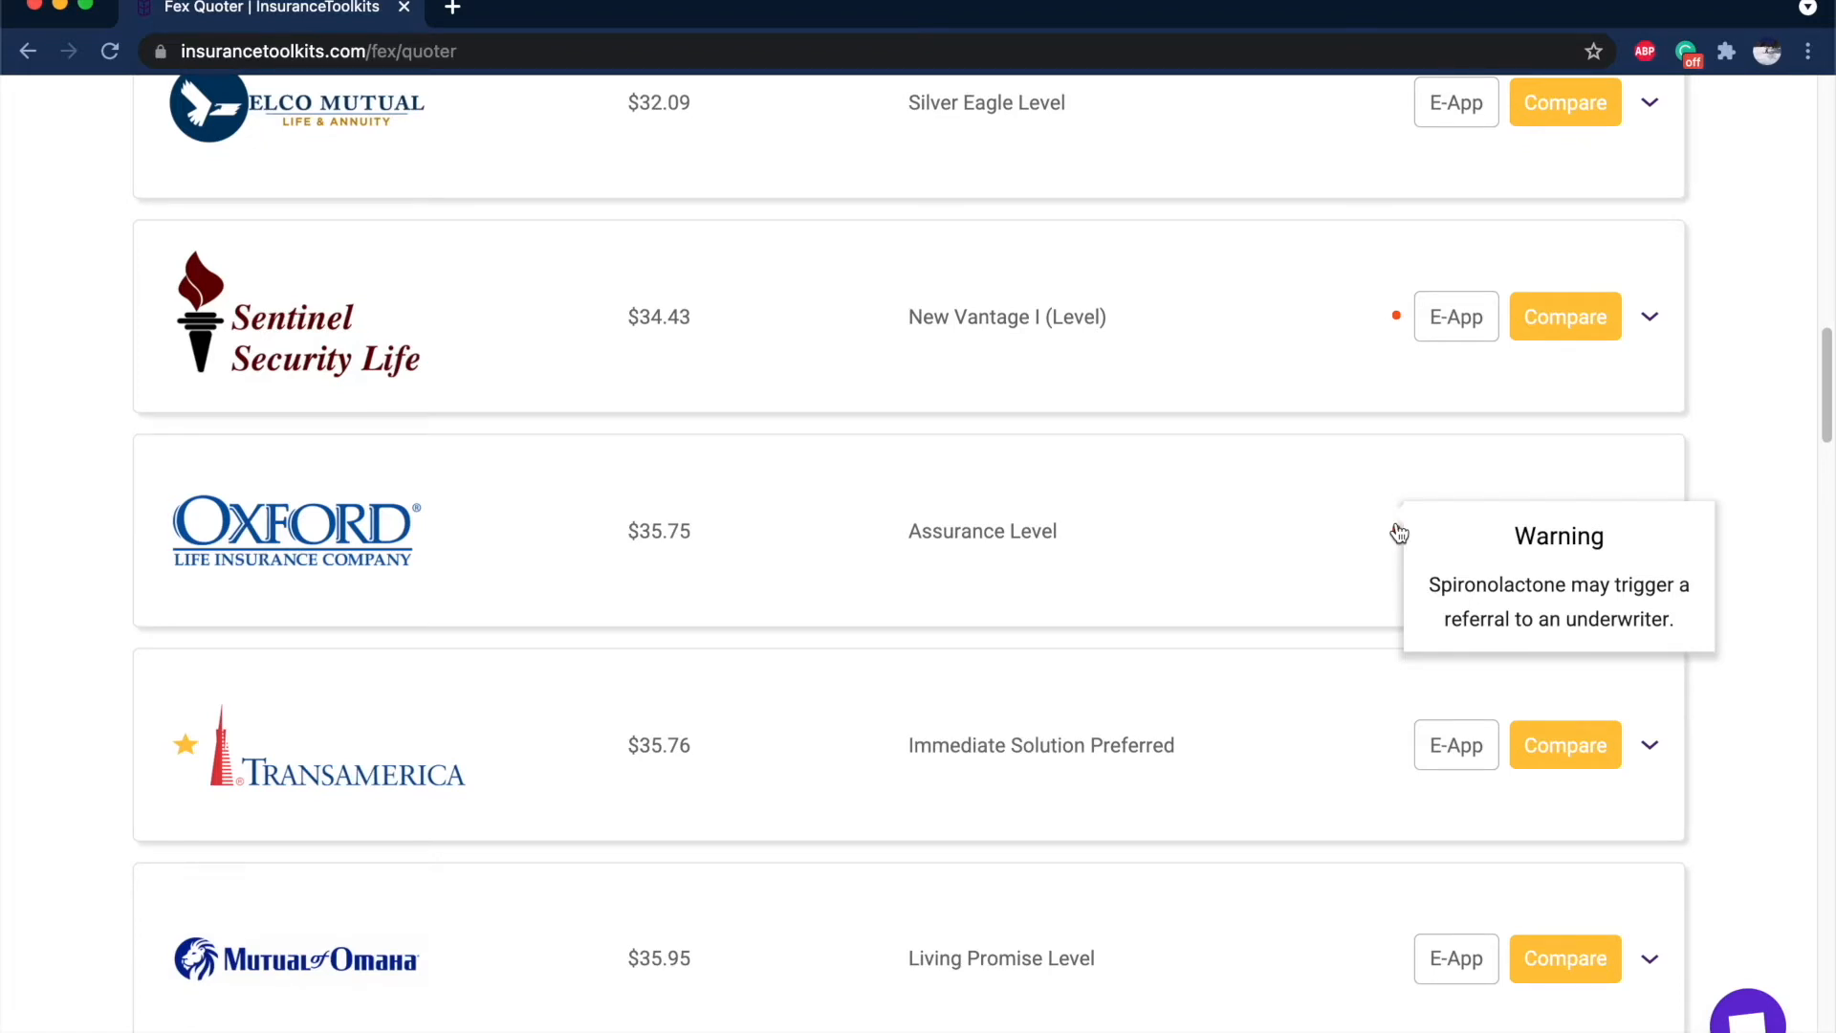
pyautogui.scroll(-15, 1399, 526)
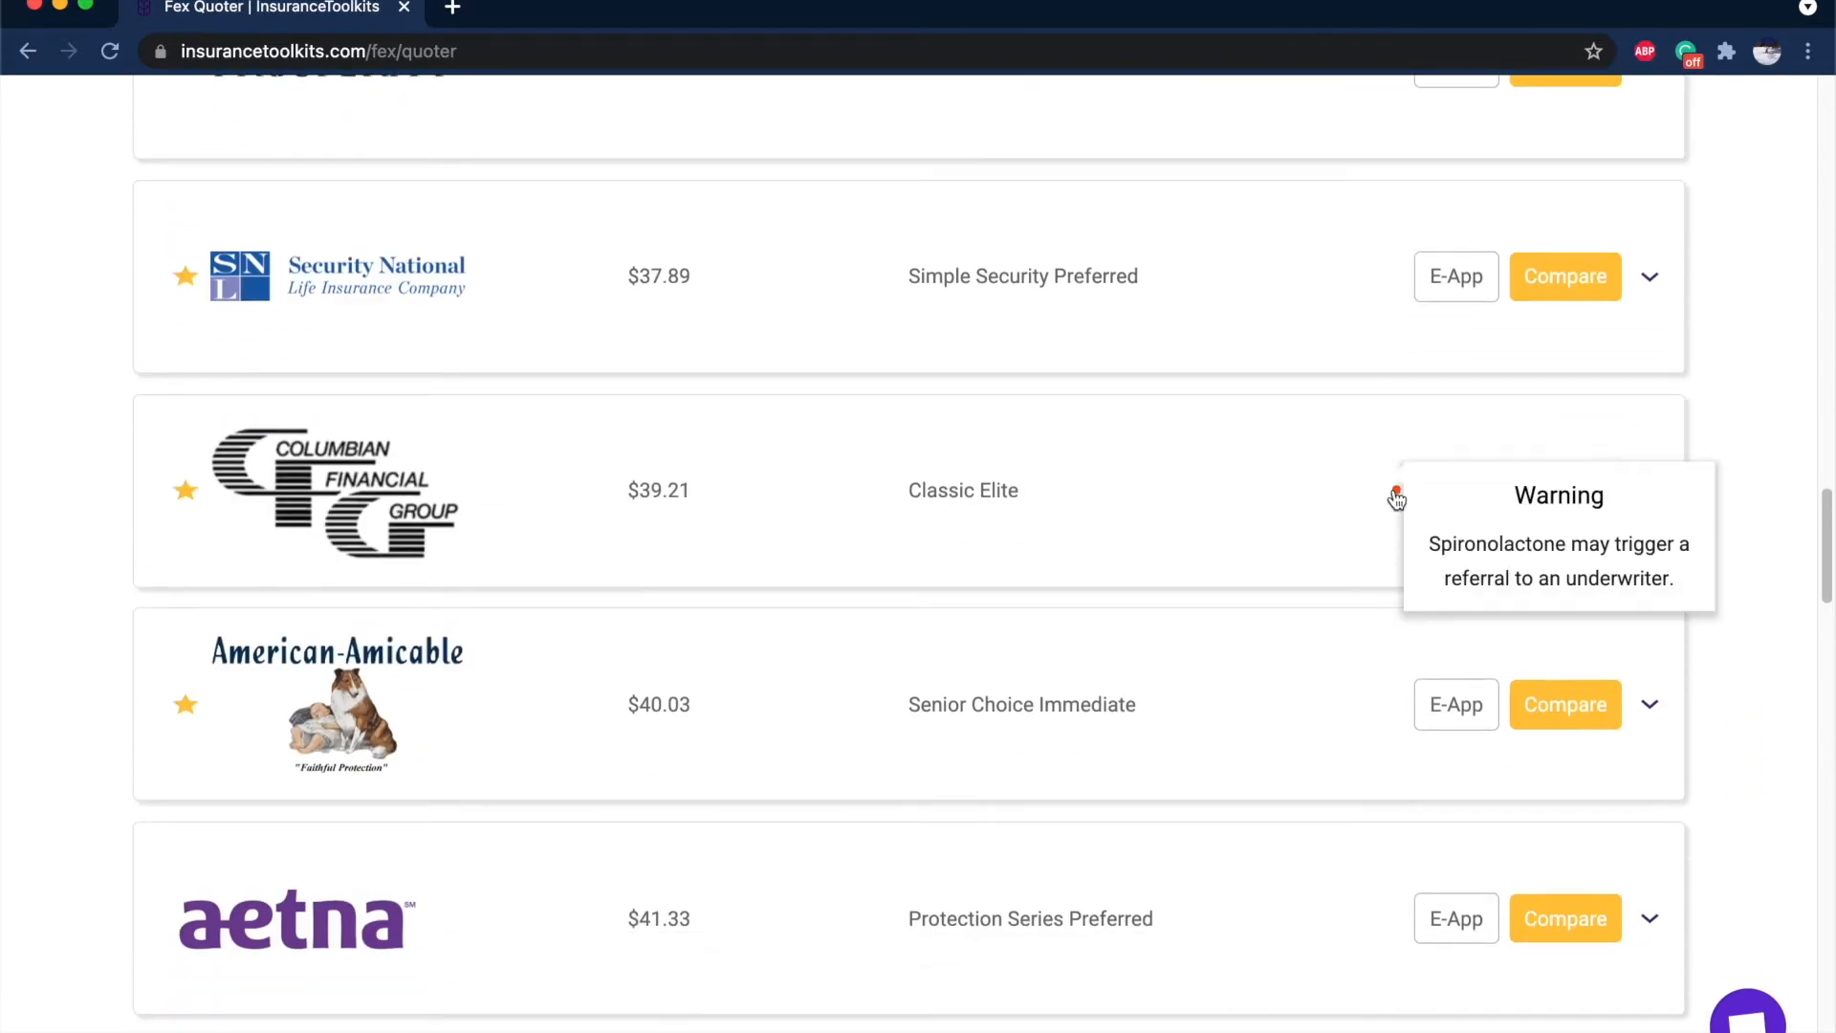
pyautogui.scroll(-3, 1396, 502)
pyautogui.scroll(-5, 1393, 498)
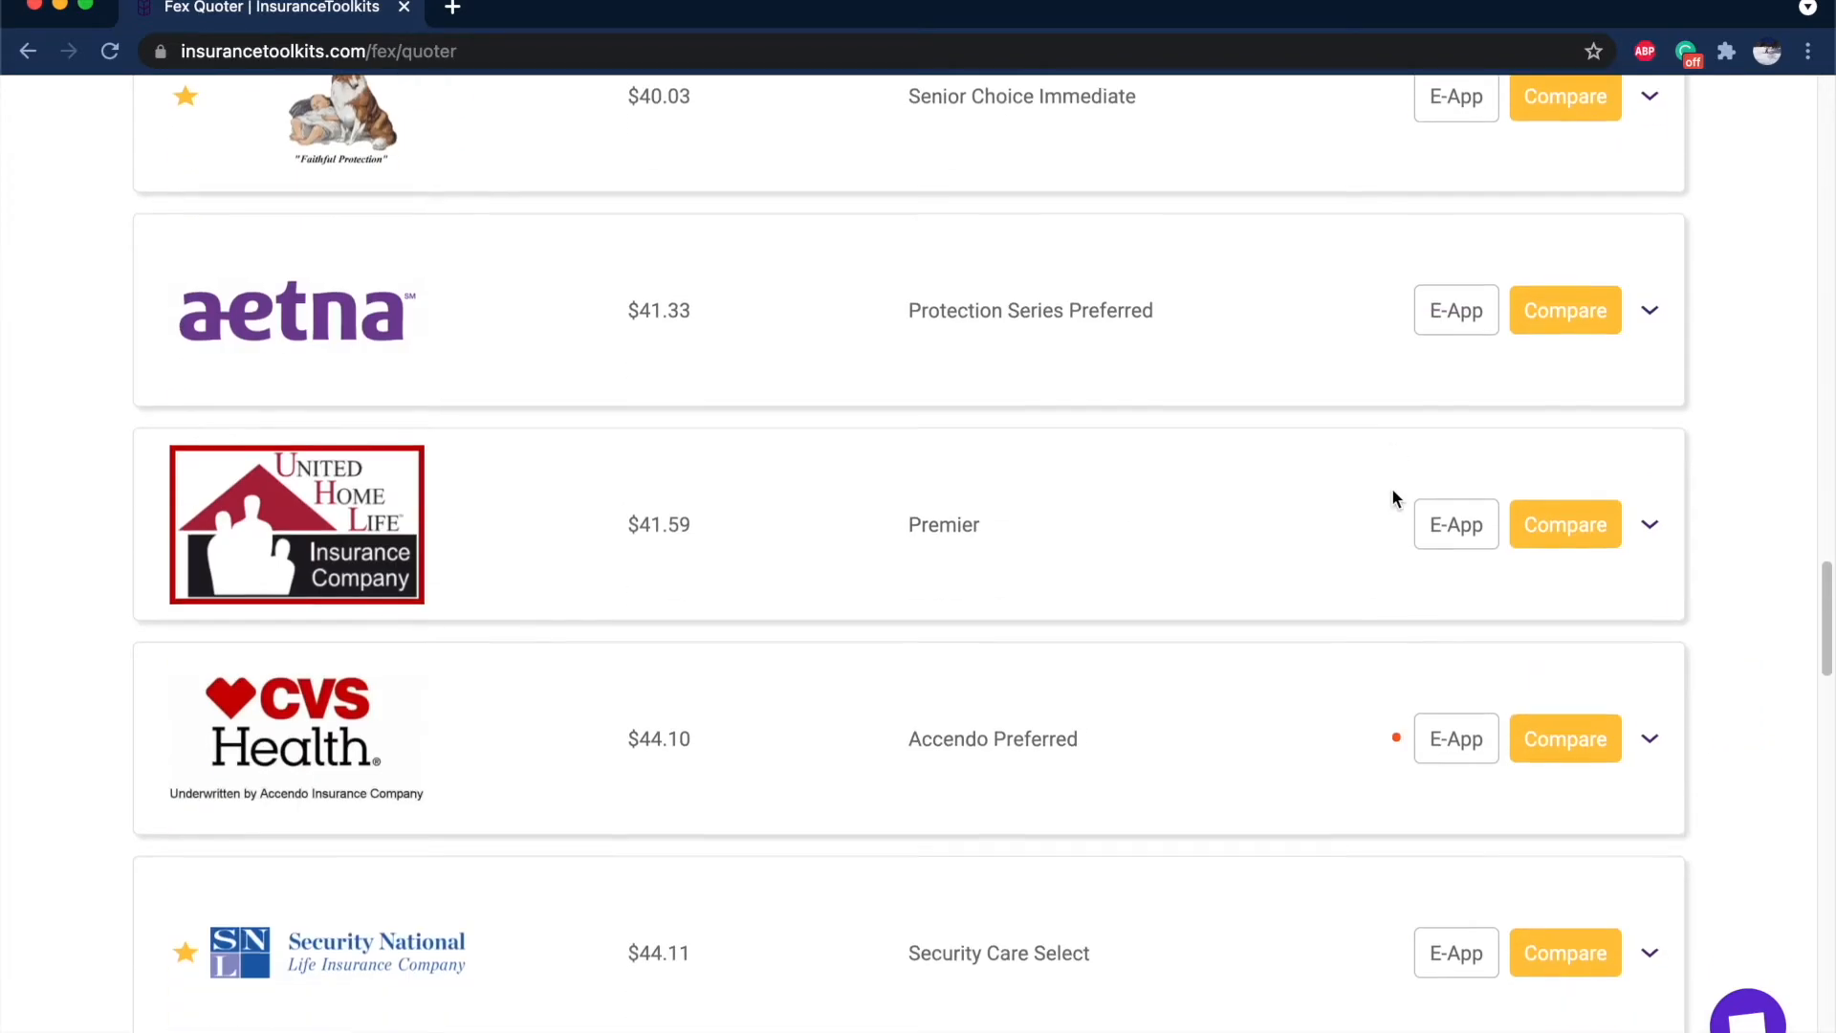
pyautogui.scroll(-3, 1394, 499)
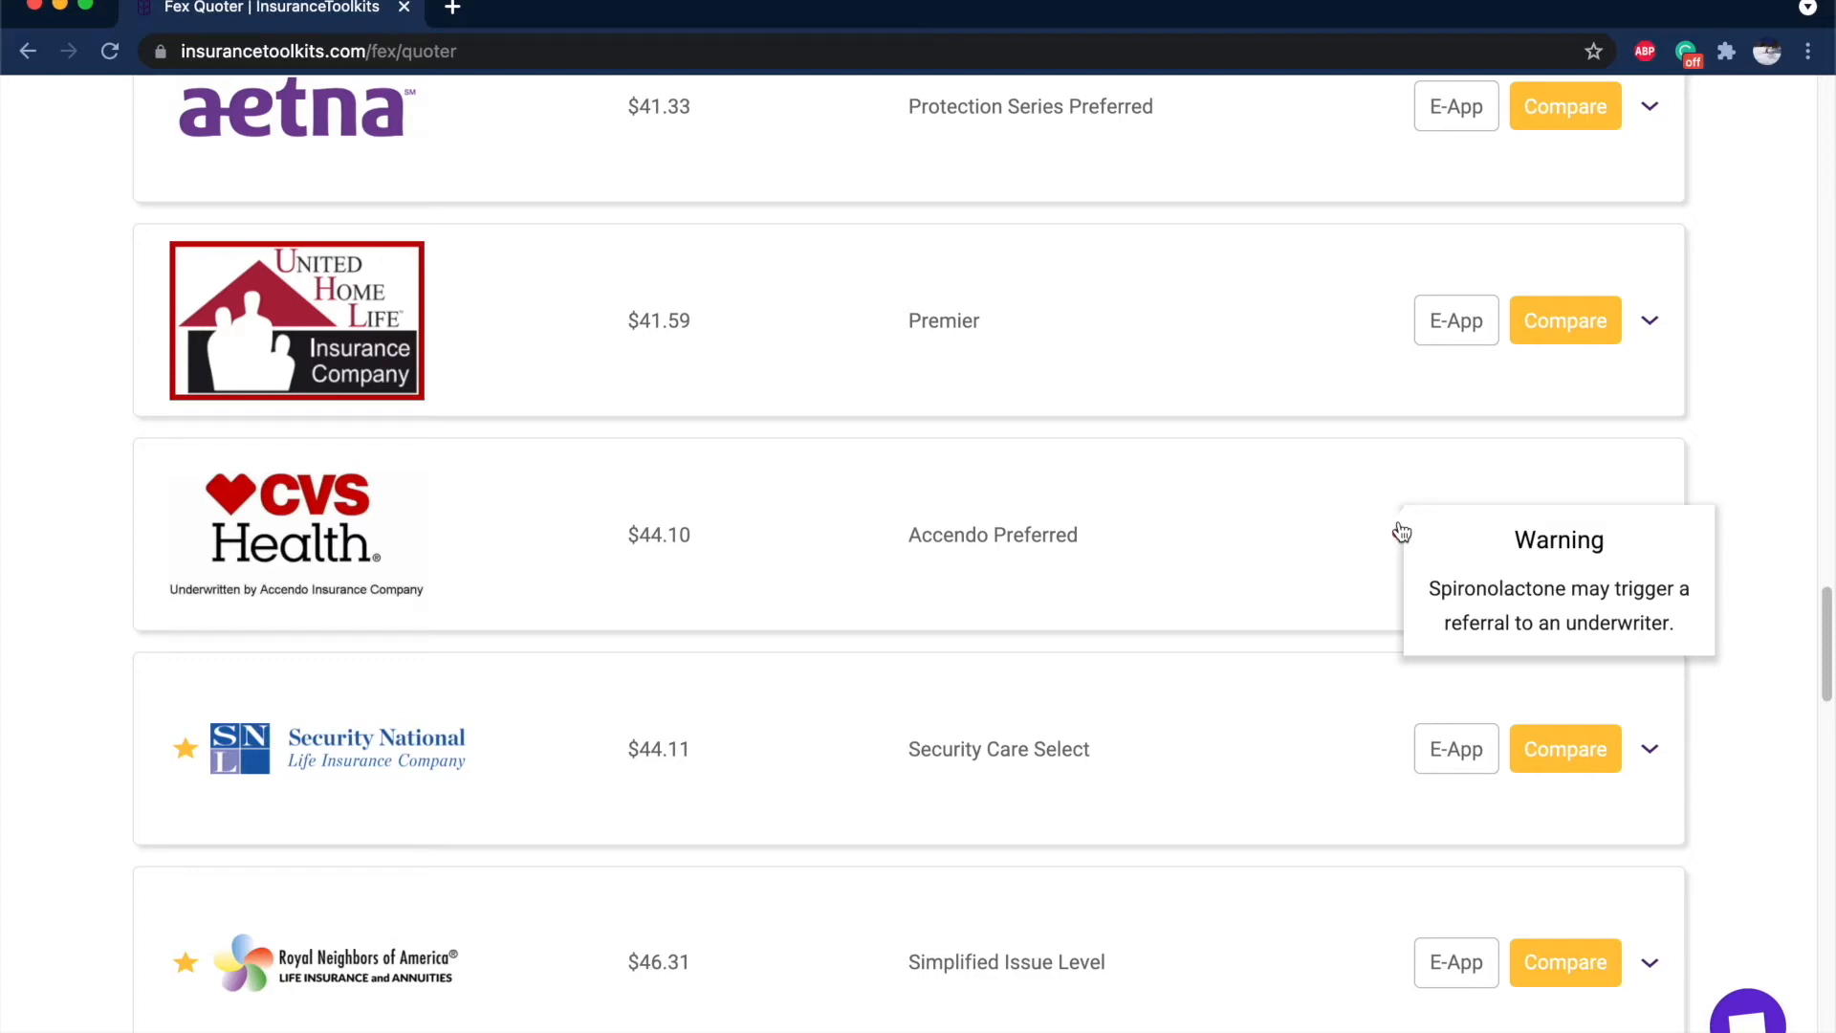
pyautogui.scroll(-9, 1402, 532)
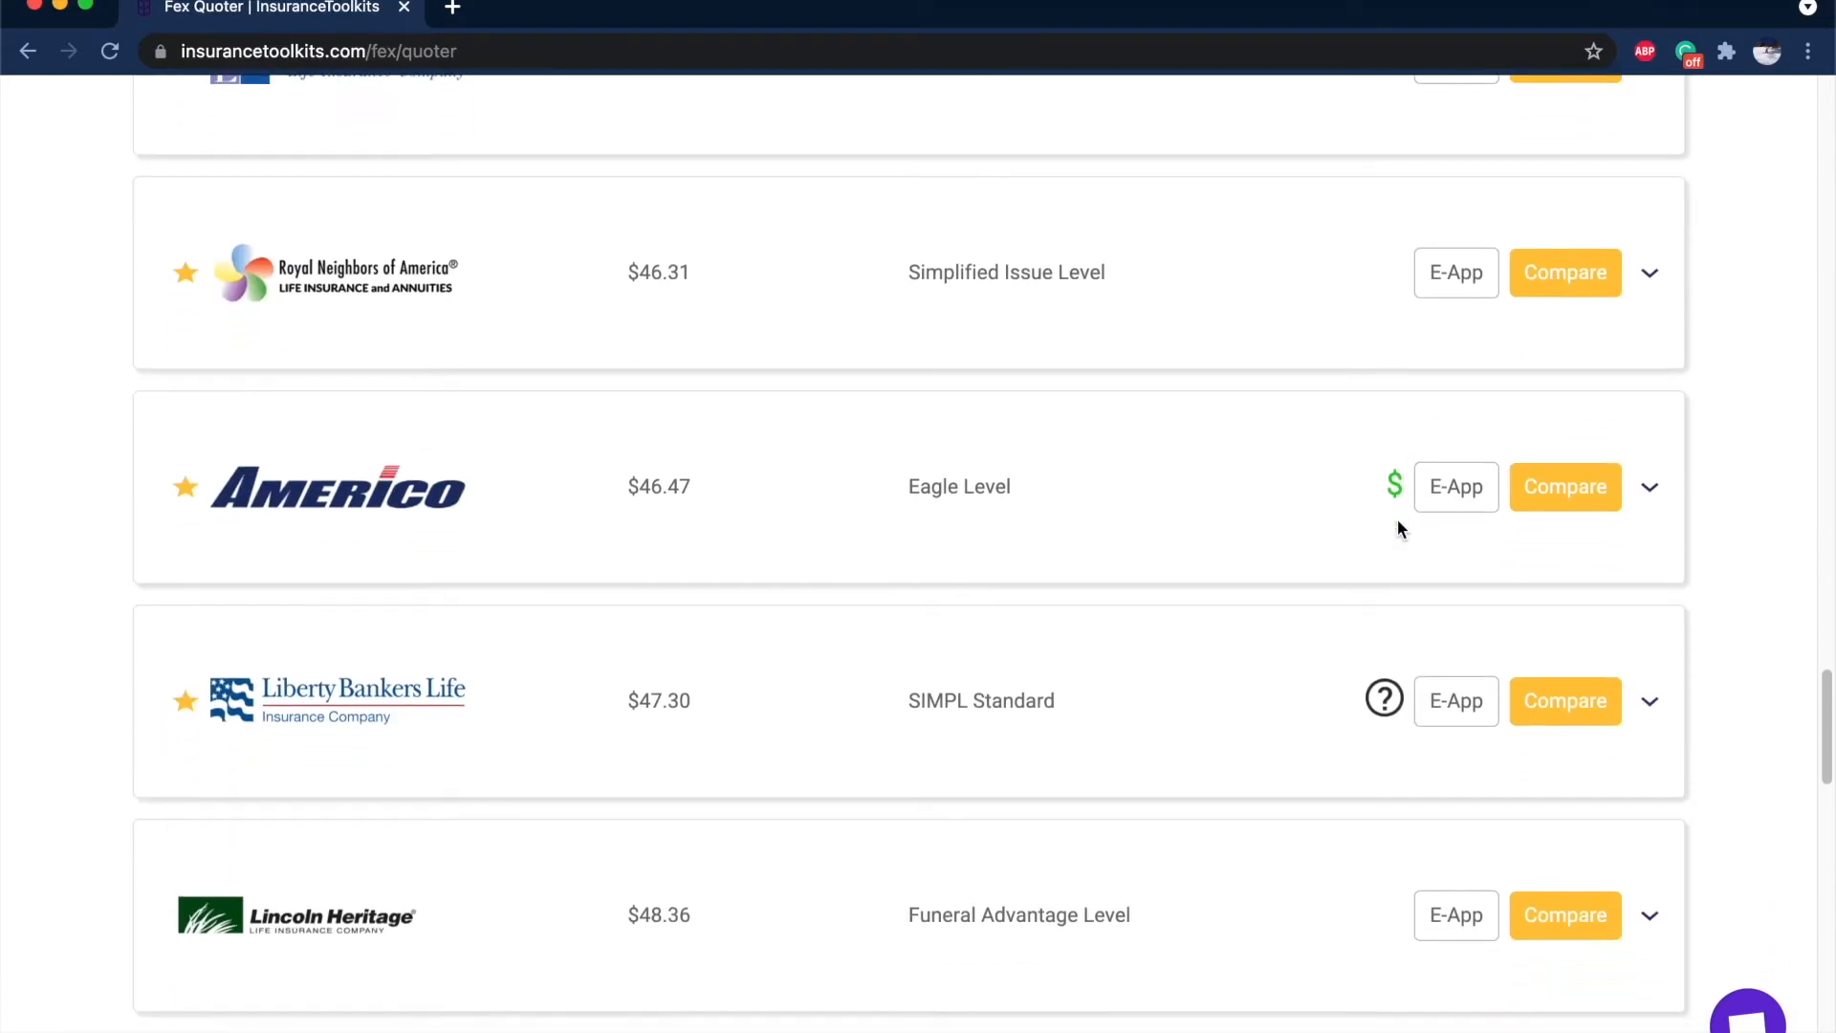
# Show why Liberty Bankers offers the SIMPL Standard plan in the quote results.
pyautogui.scroll(-2, 1289, 490)
pyautogui.moveTo(1384, 337)
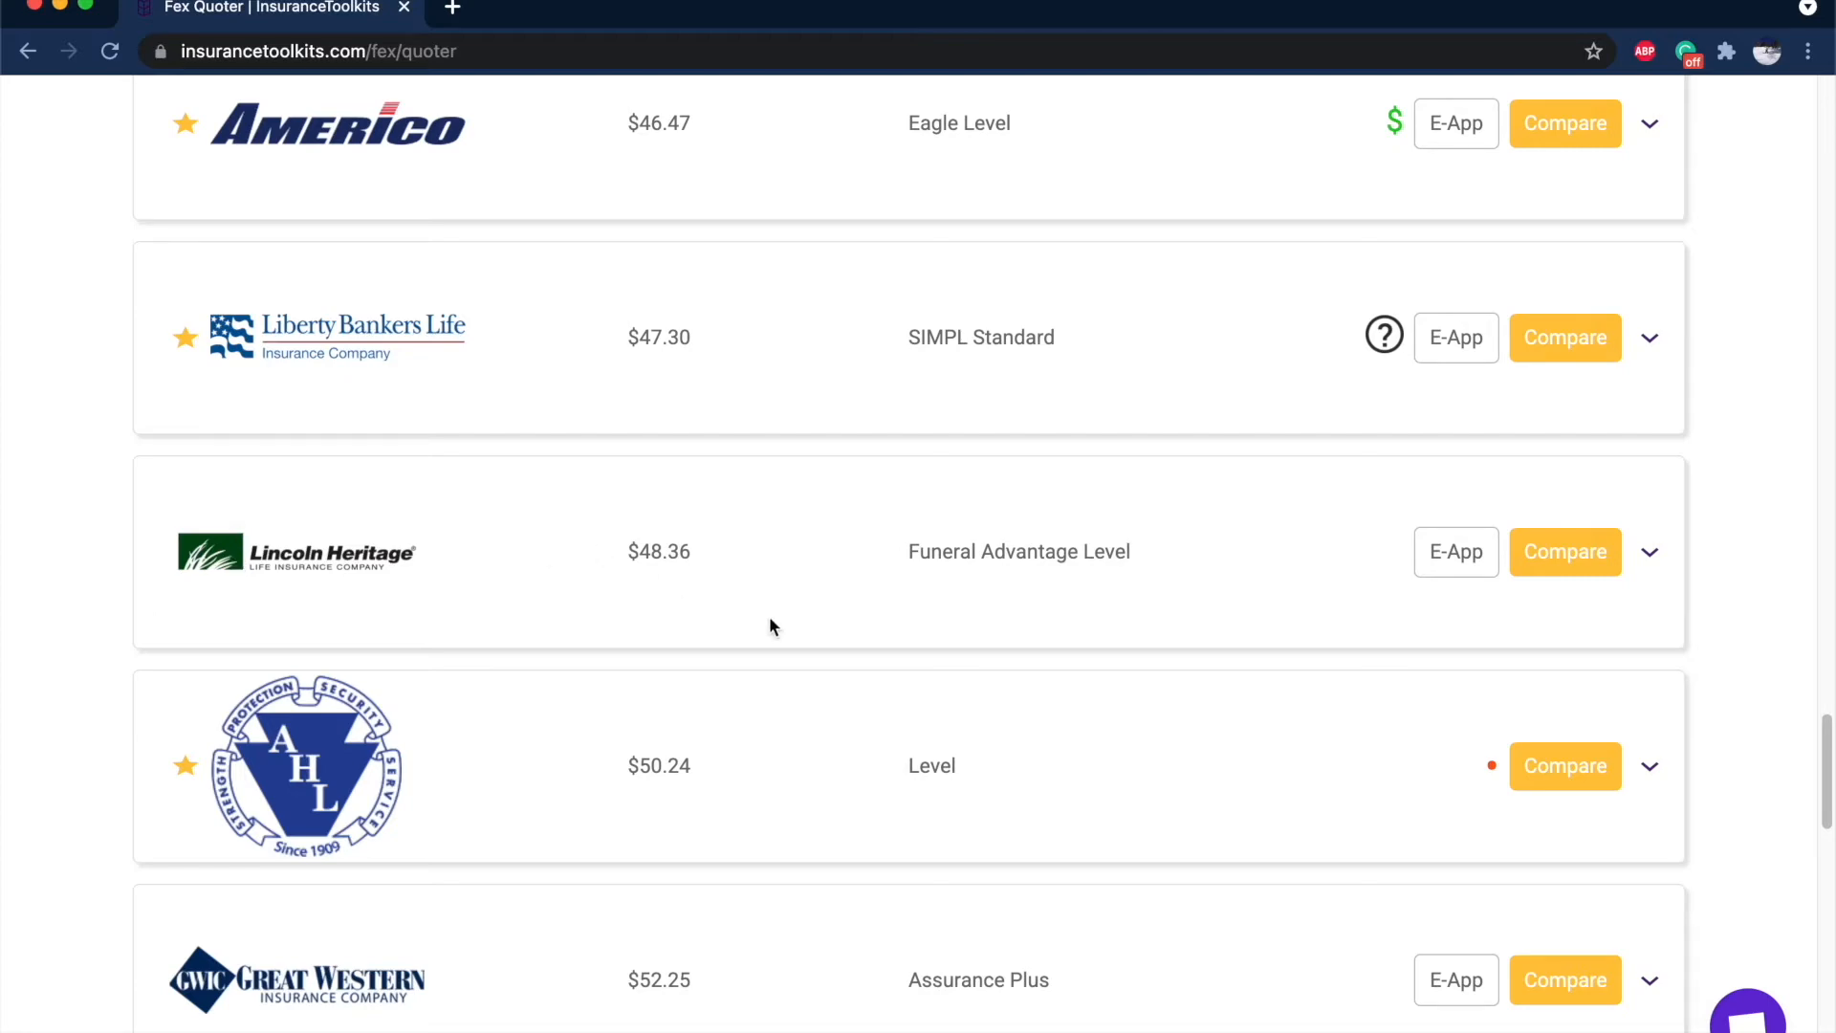
pyautogui.scroll(1, 772, 627)
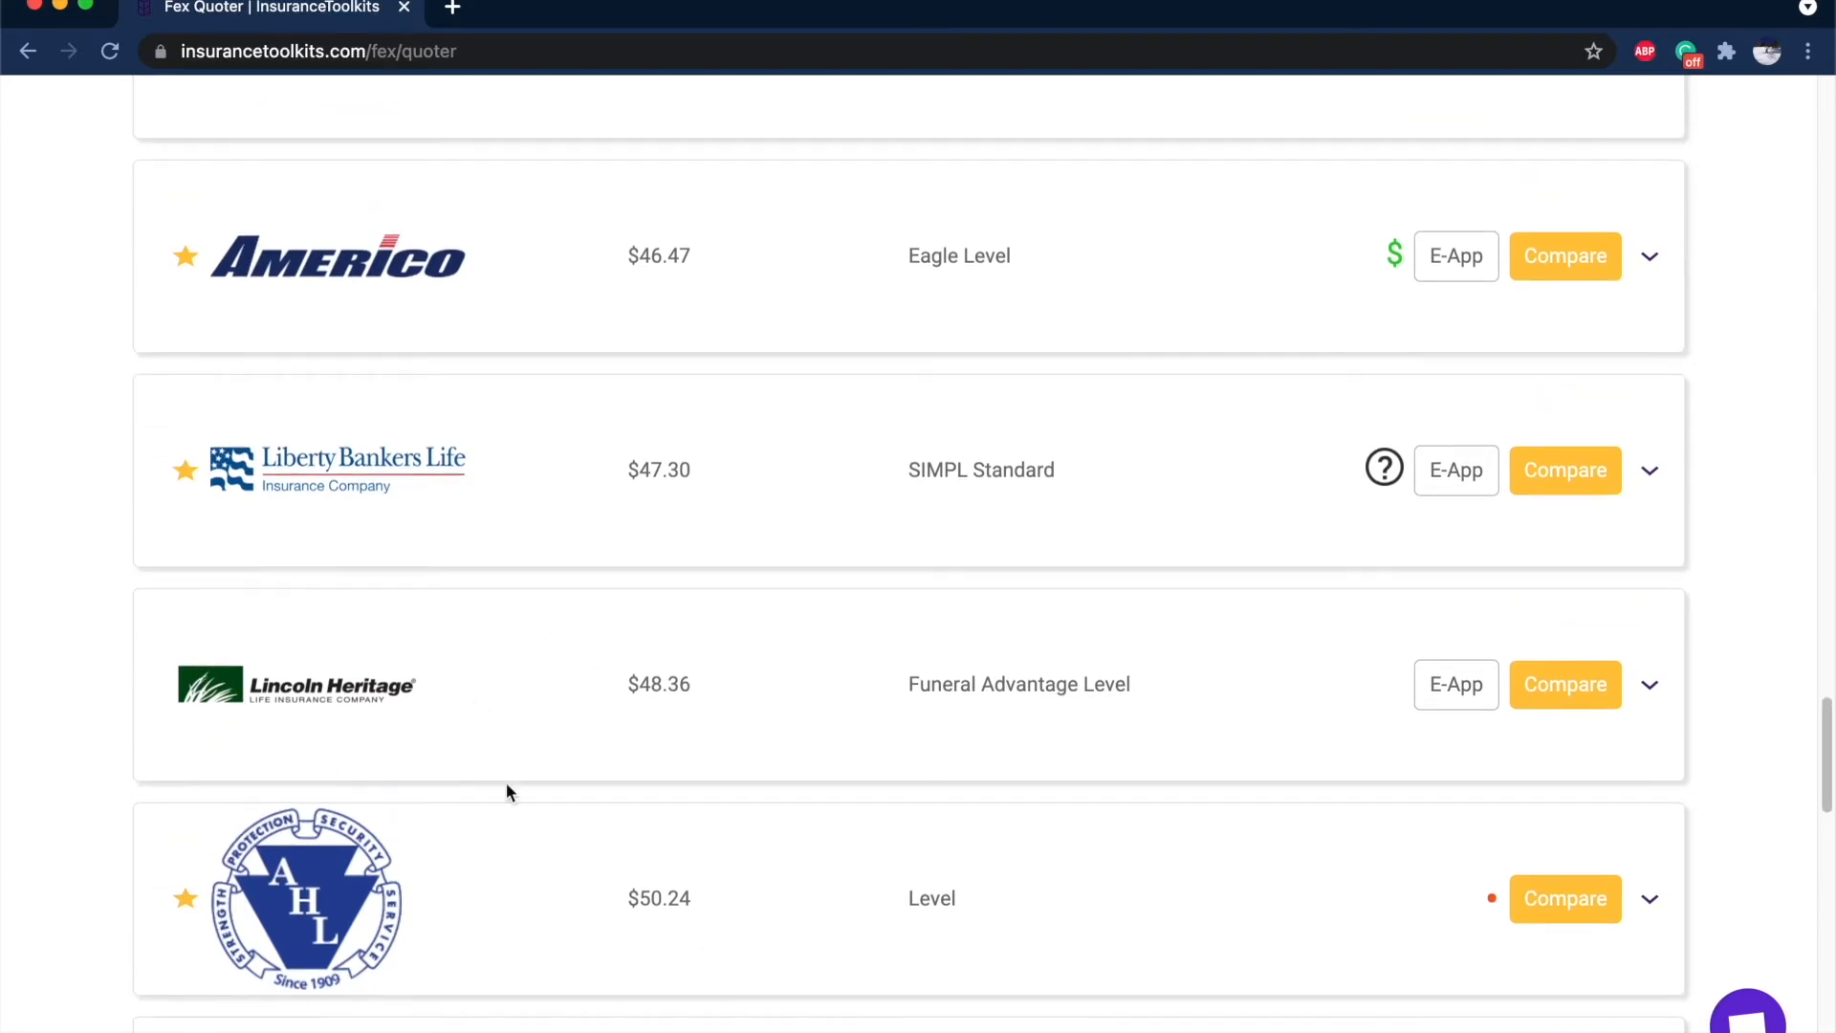
pyautogui.scroll(20, 612, 672)
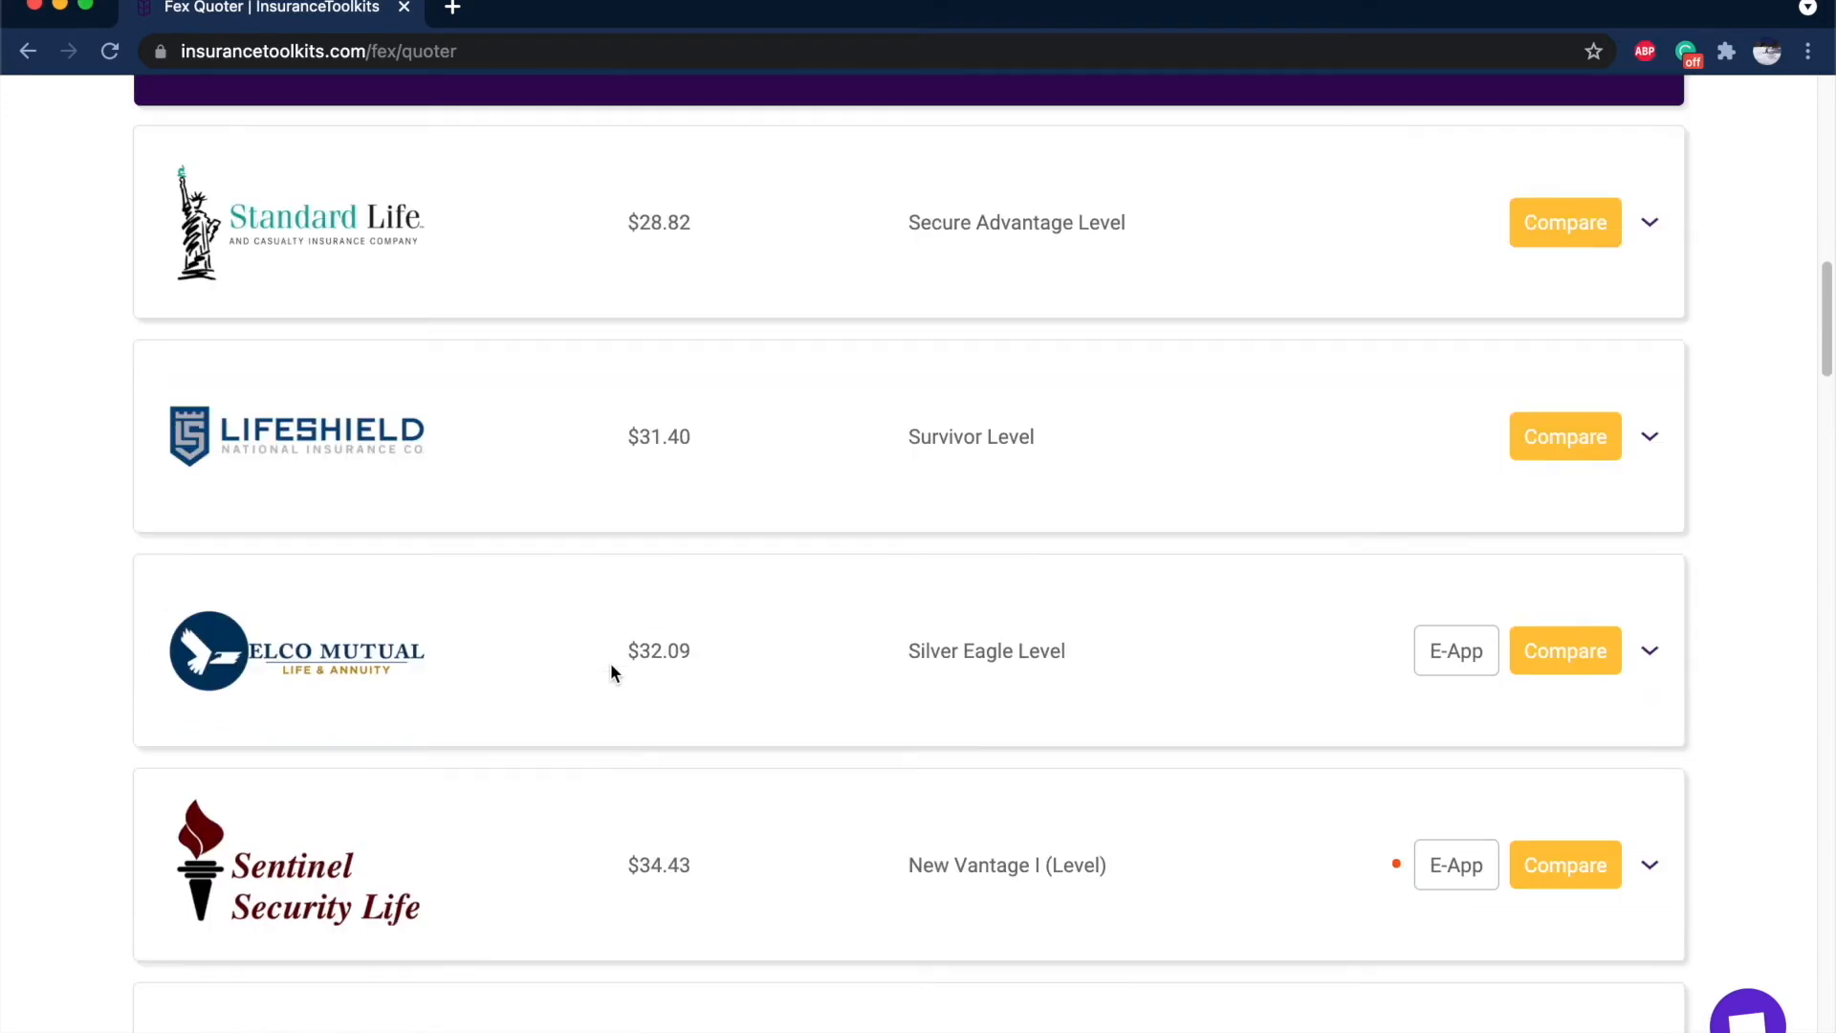
pyautogui.scroll(-20, 651, 512)
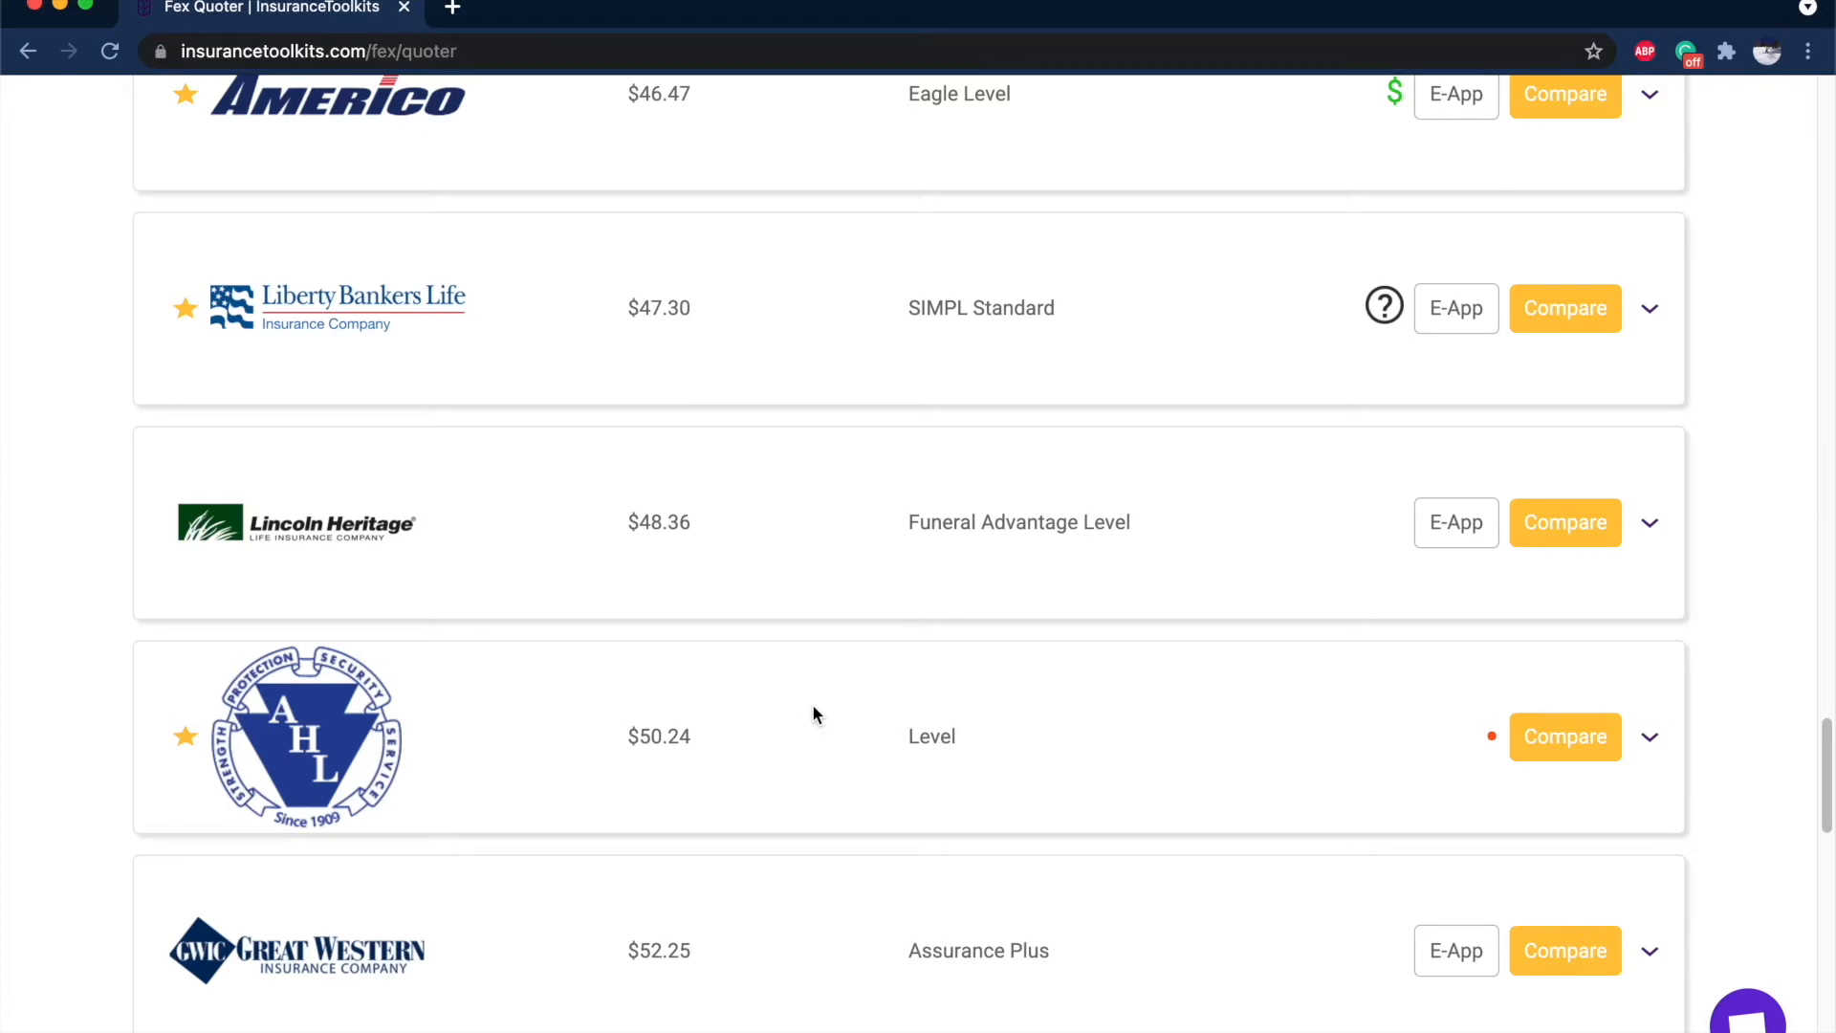
pyautogui.scroll(2, 968, 650)
pyautogui.moveTo(1396, 420)
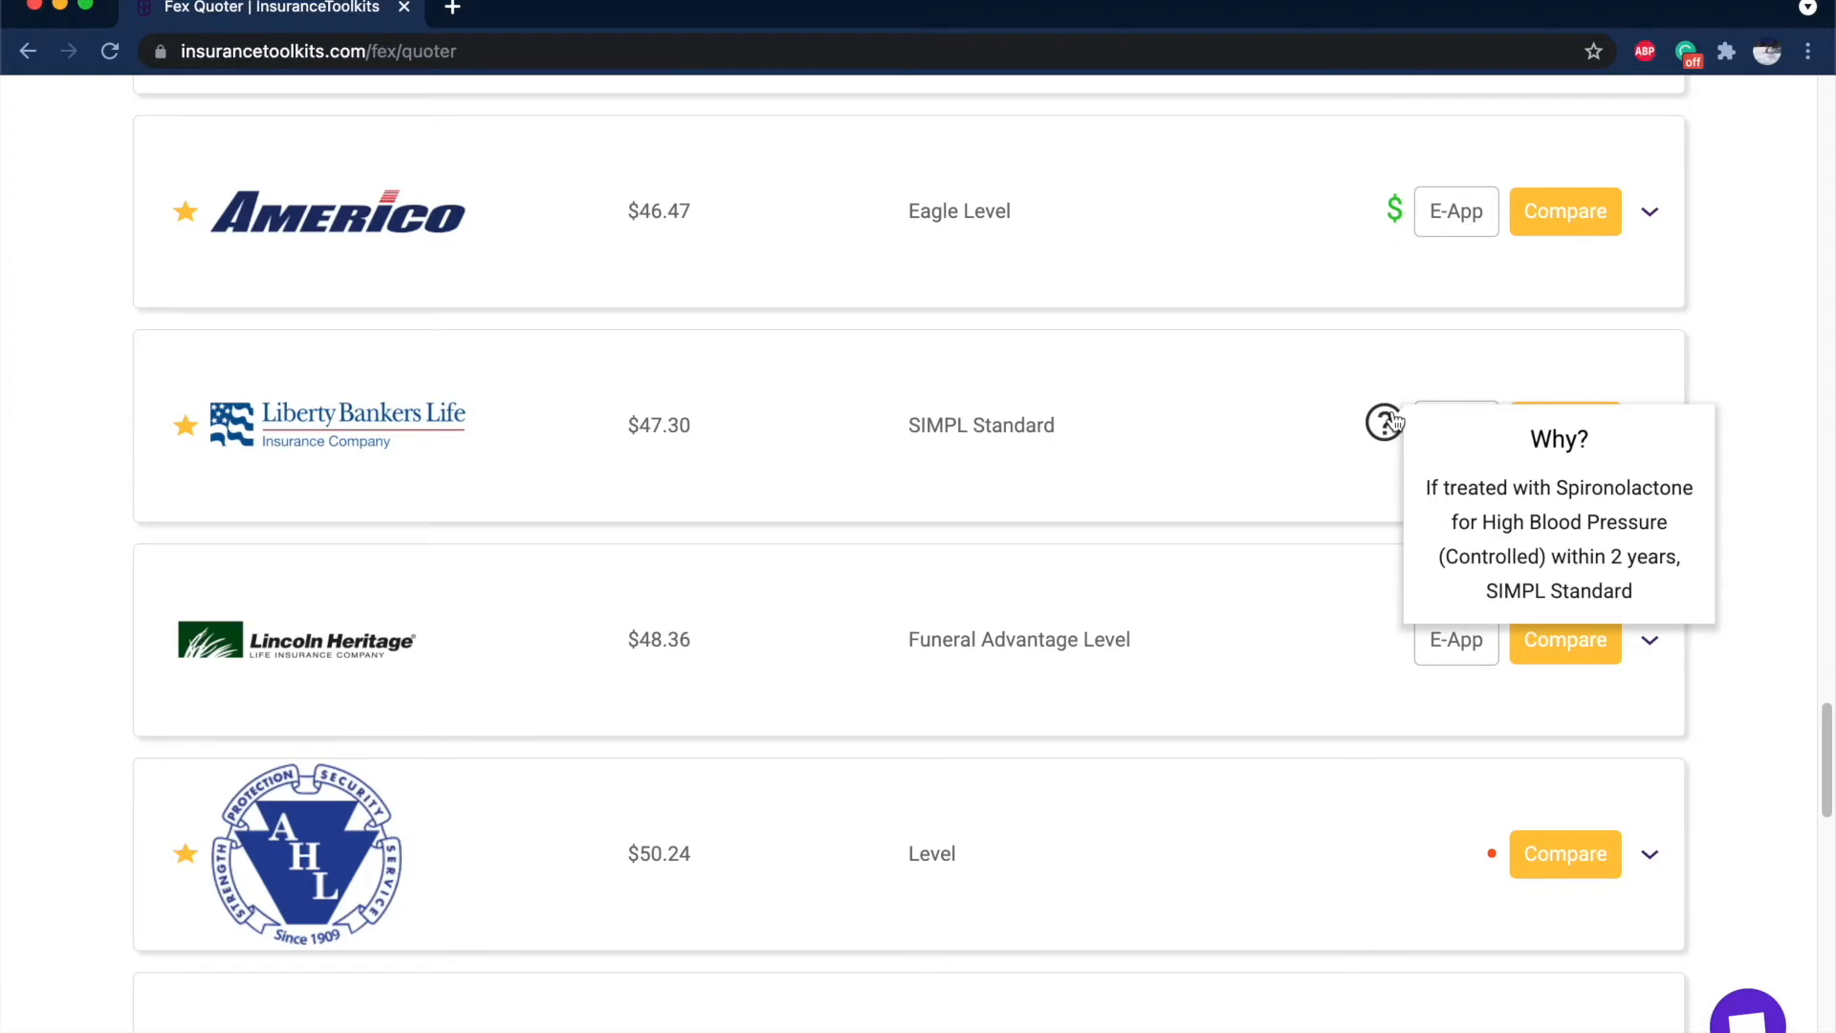
pyautogui.scroll(-15, 1396, 420)
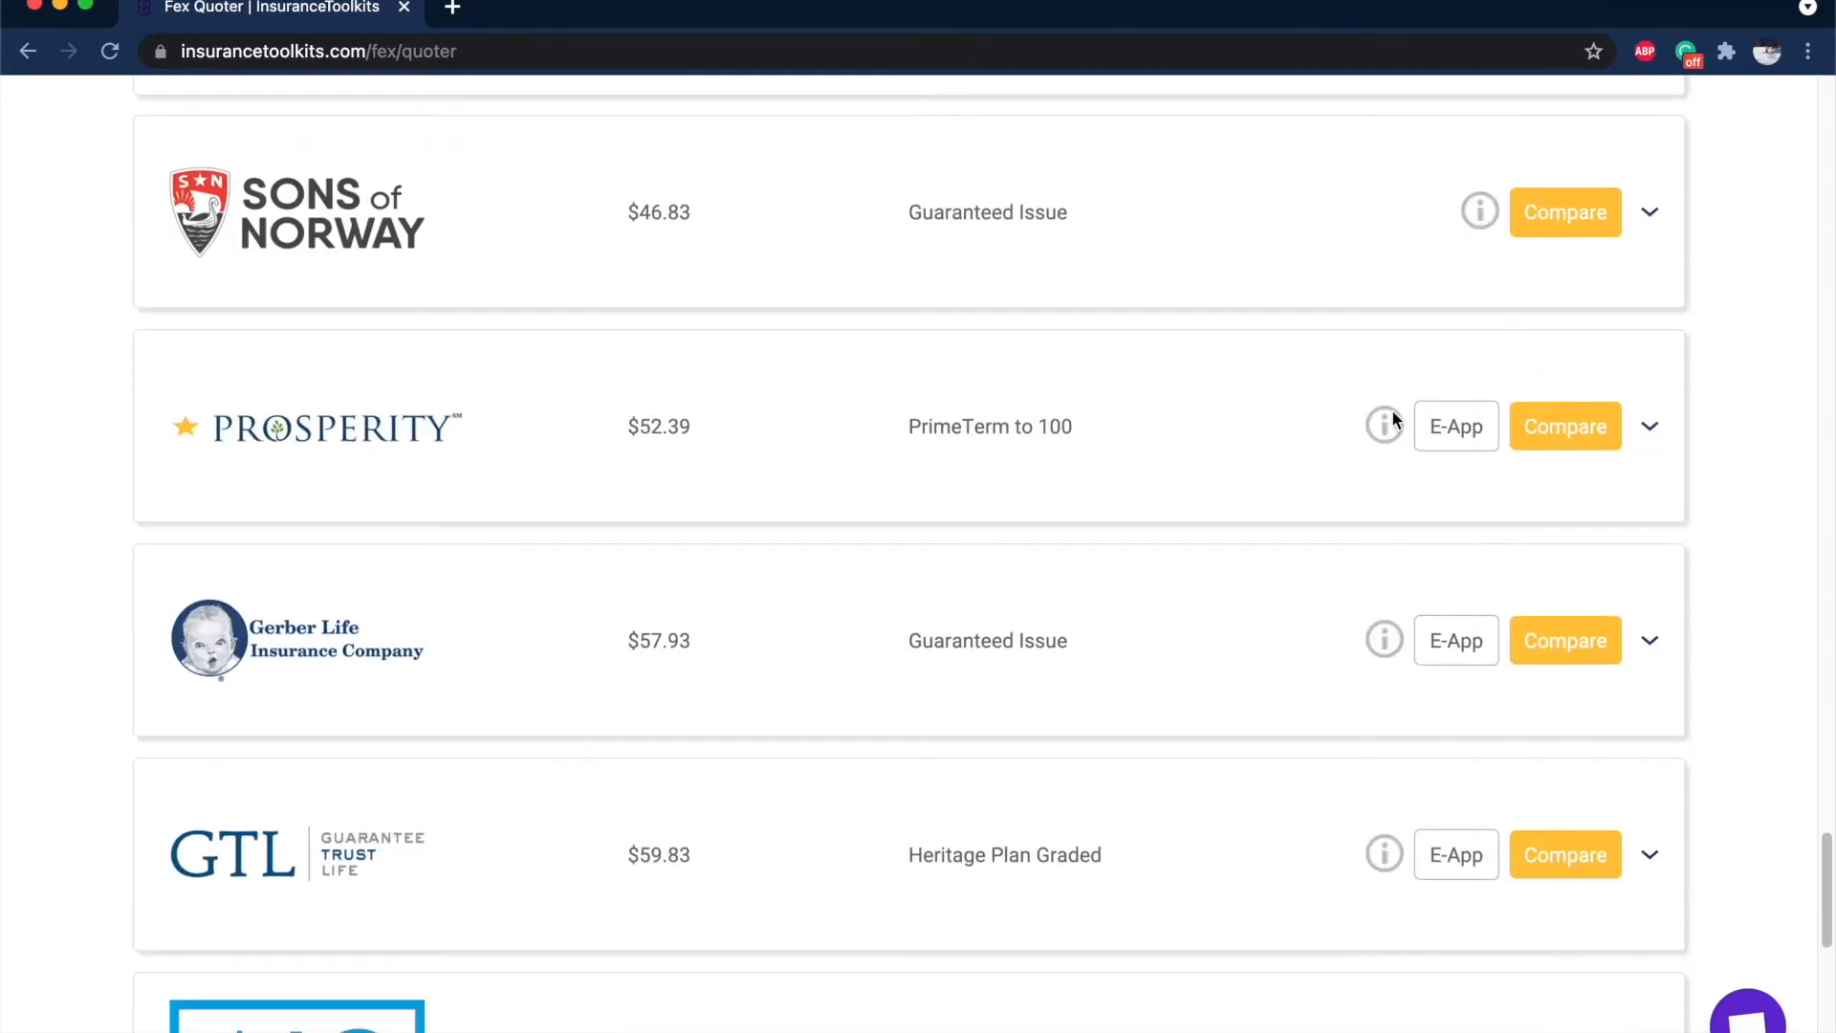
pyautogui.scroll(15, 1391, 419)
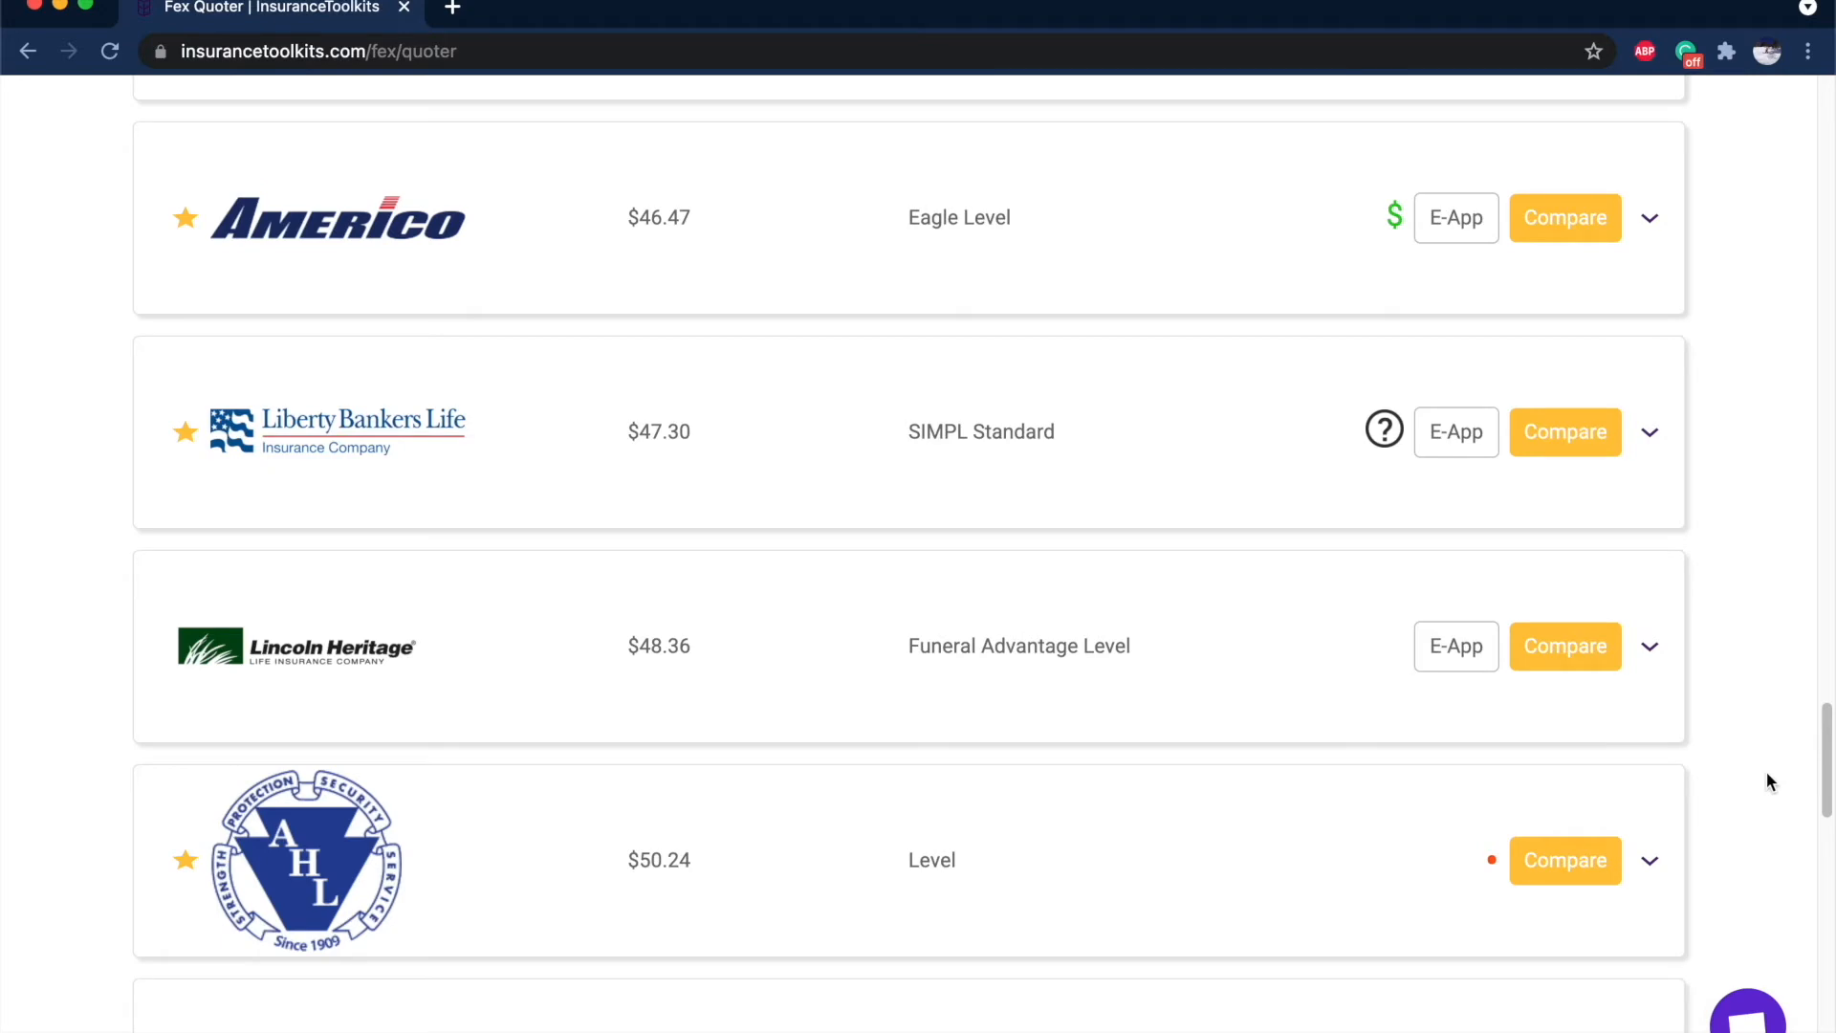
pyautogui.scroll(12, 1765, 771)
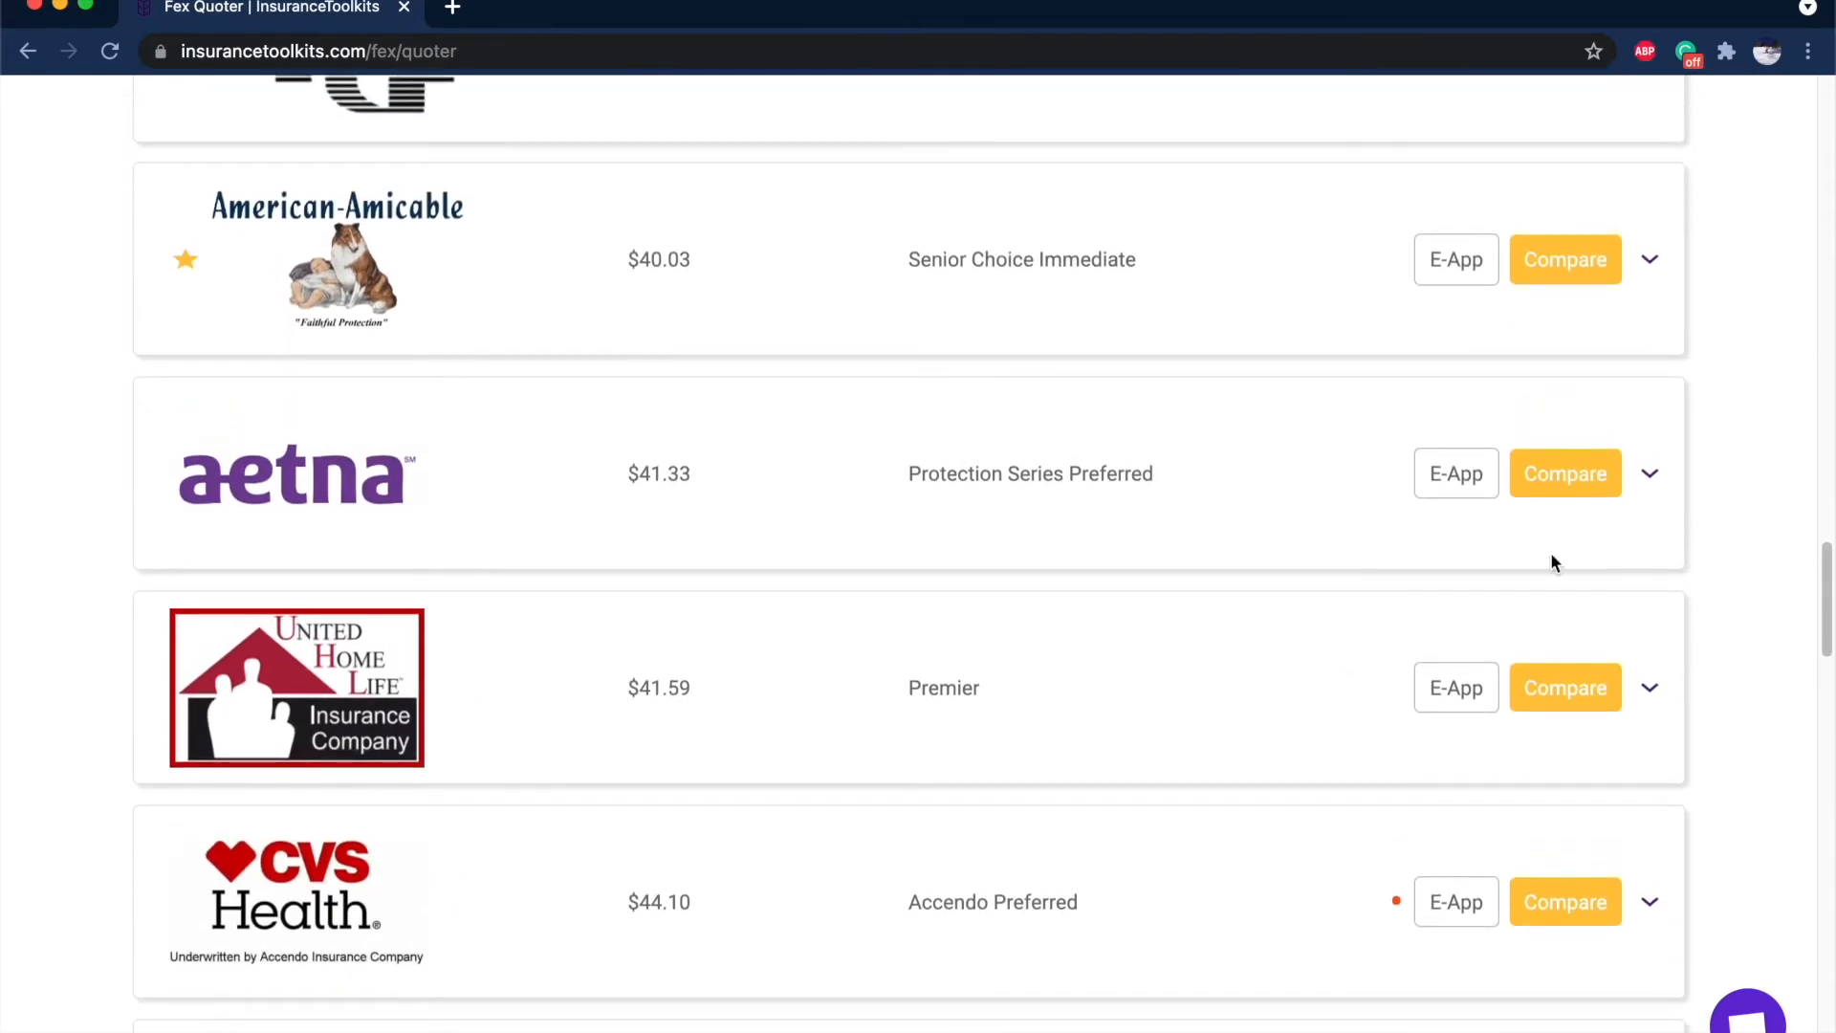
# Open Aetna's e-application login, close it, and return to the top of the quote form.
pyautogui.click(1472, 475)
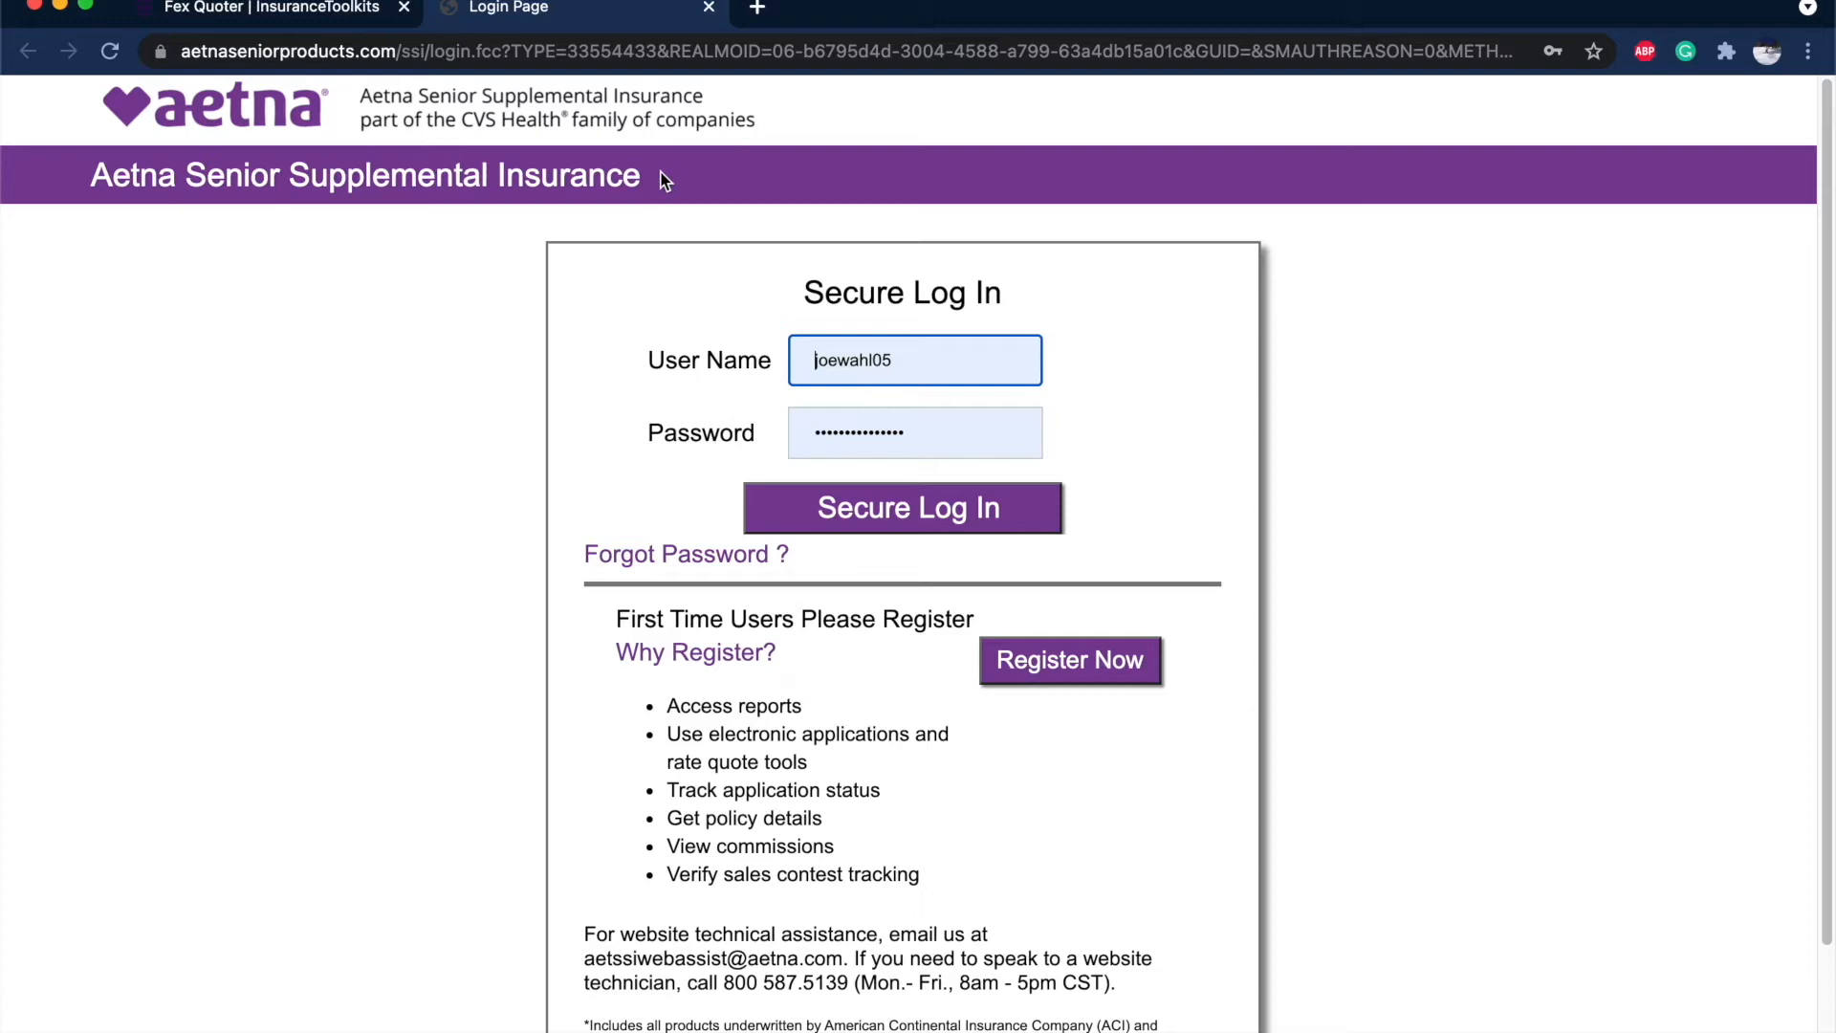
pyautogui.click(707, 9)
pyautogui.scroll(15, 1668, 473)
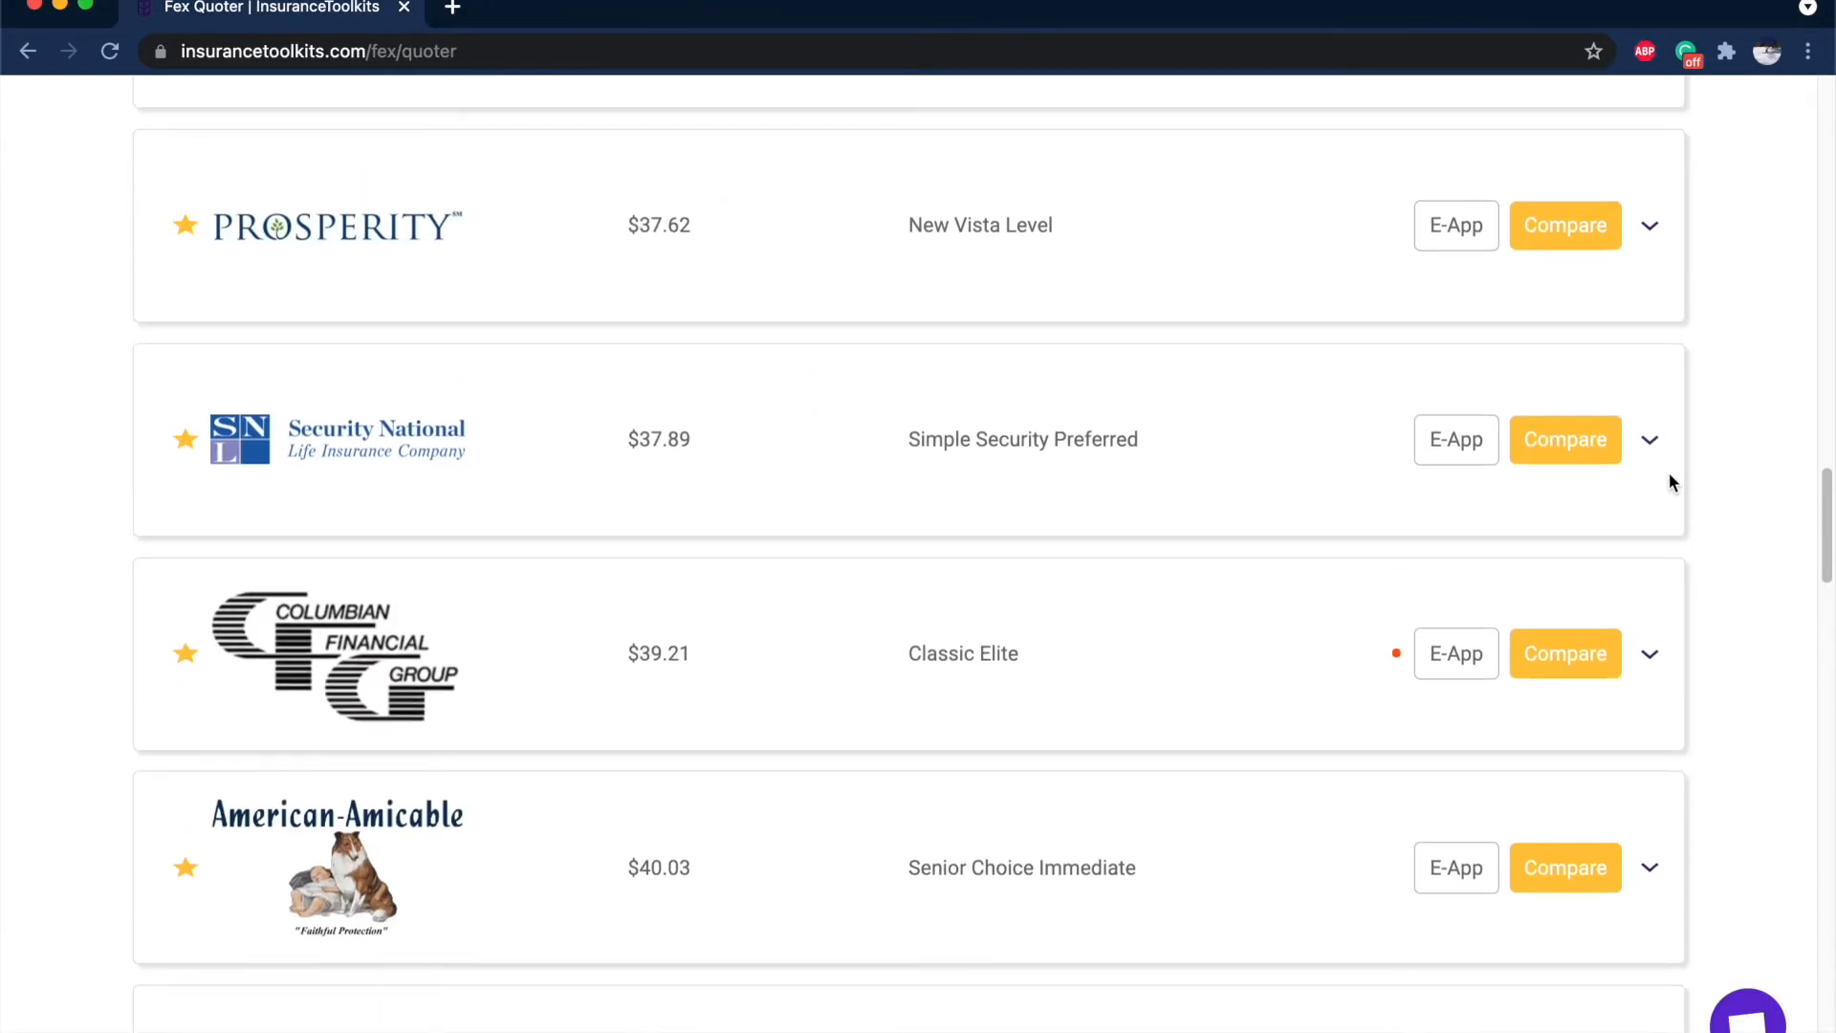
pyautogui.scroll(8, 1669, 475)
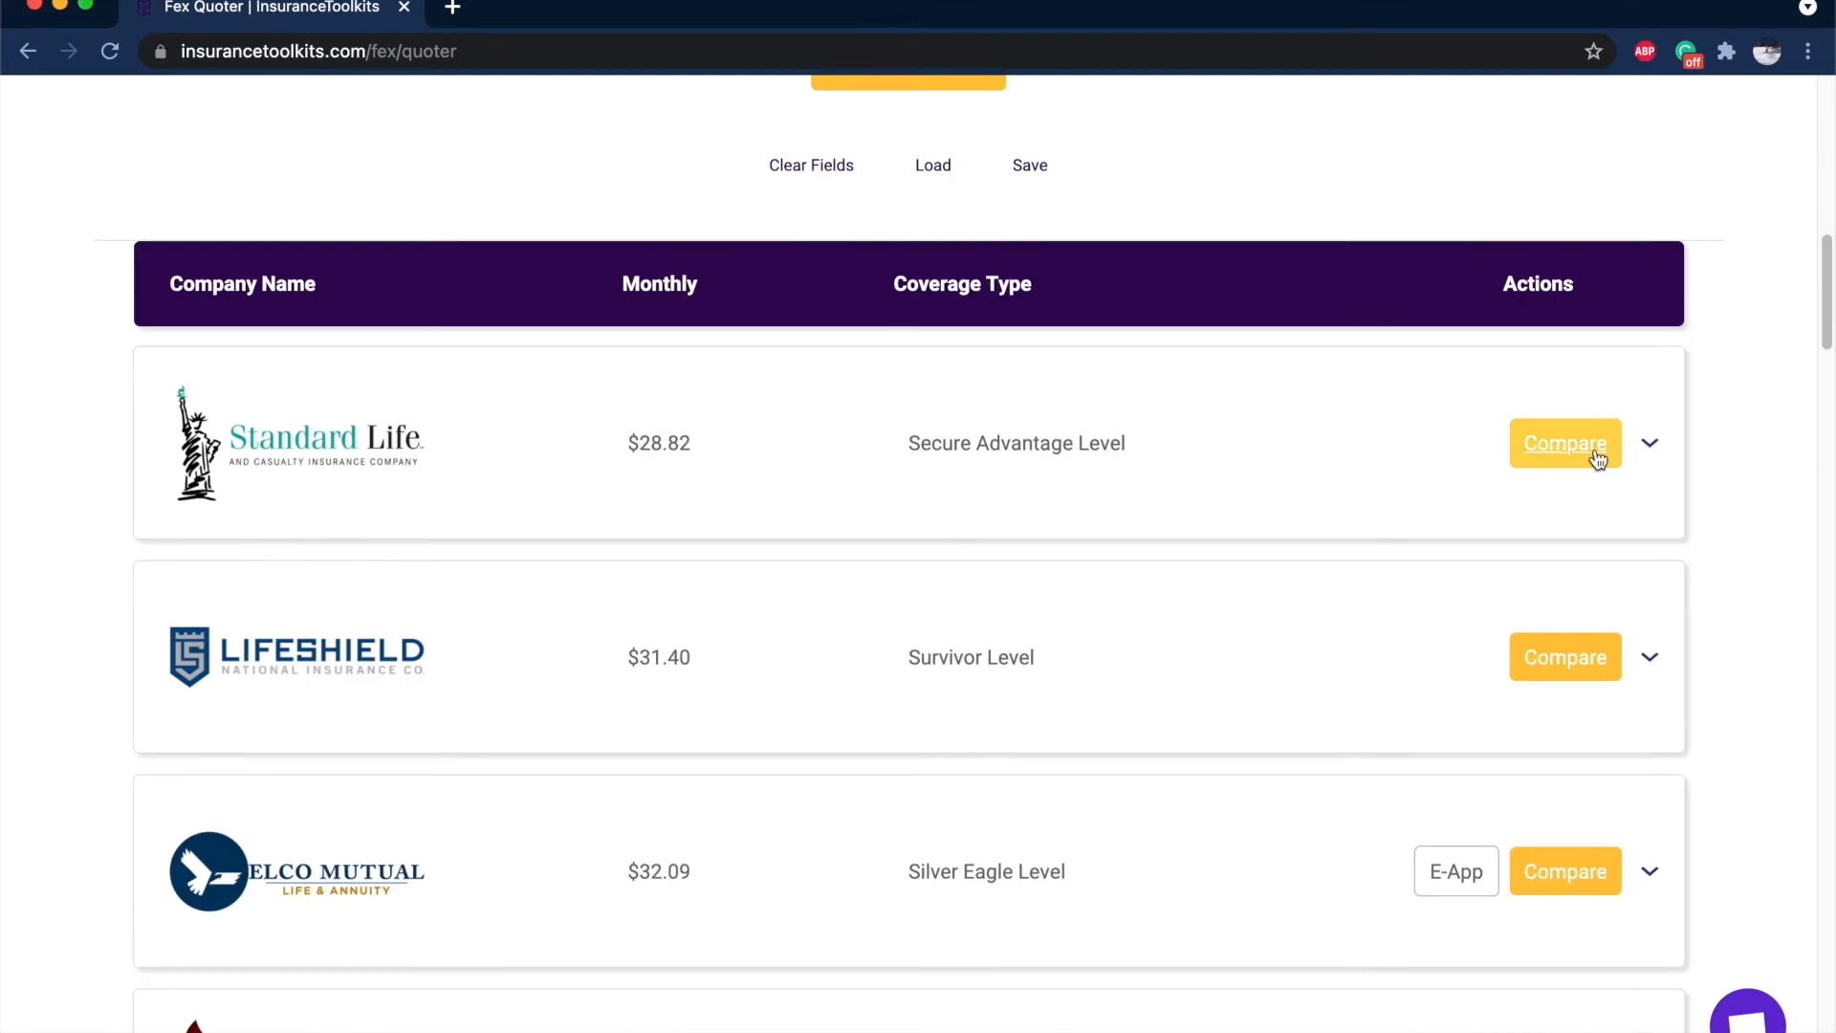
pyautogui.scroll(10, 1595, 457)
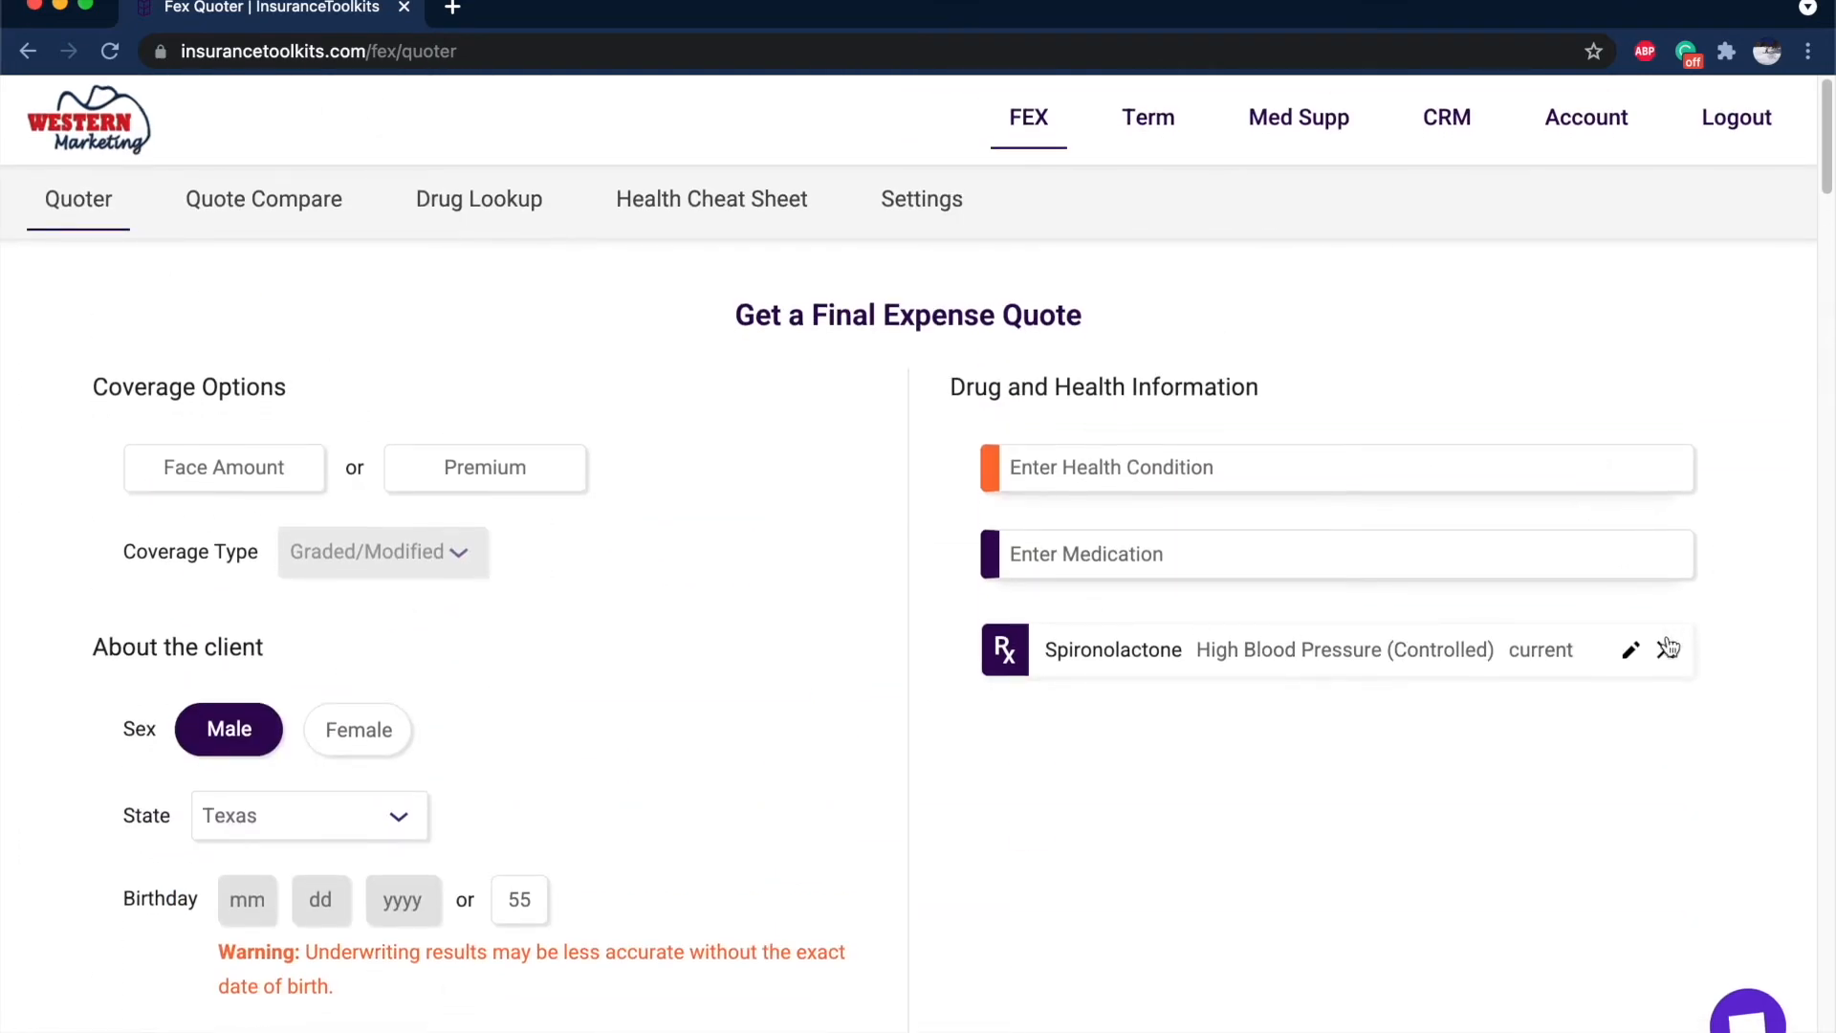
# Replace Spironolactone with Gabapentin taken for Pain, including its first-fill date.
pyautogui.click(1667, 649)
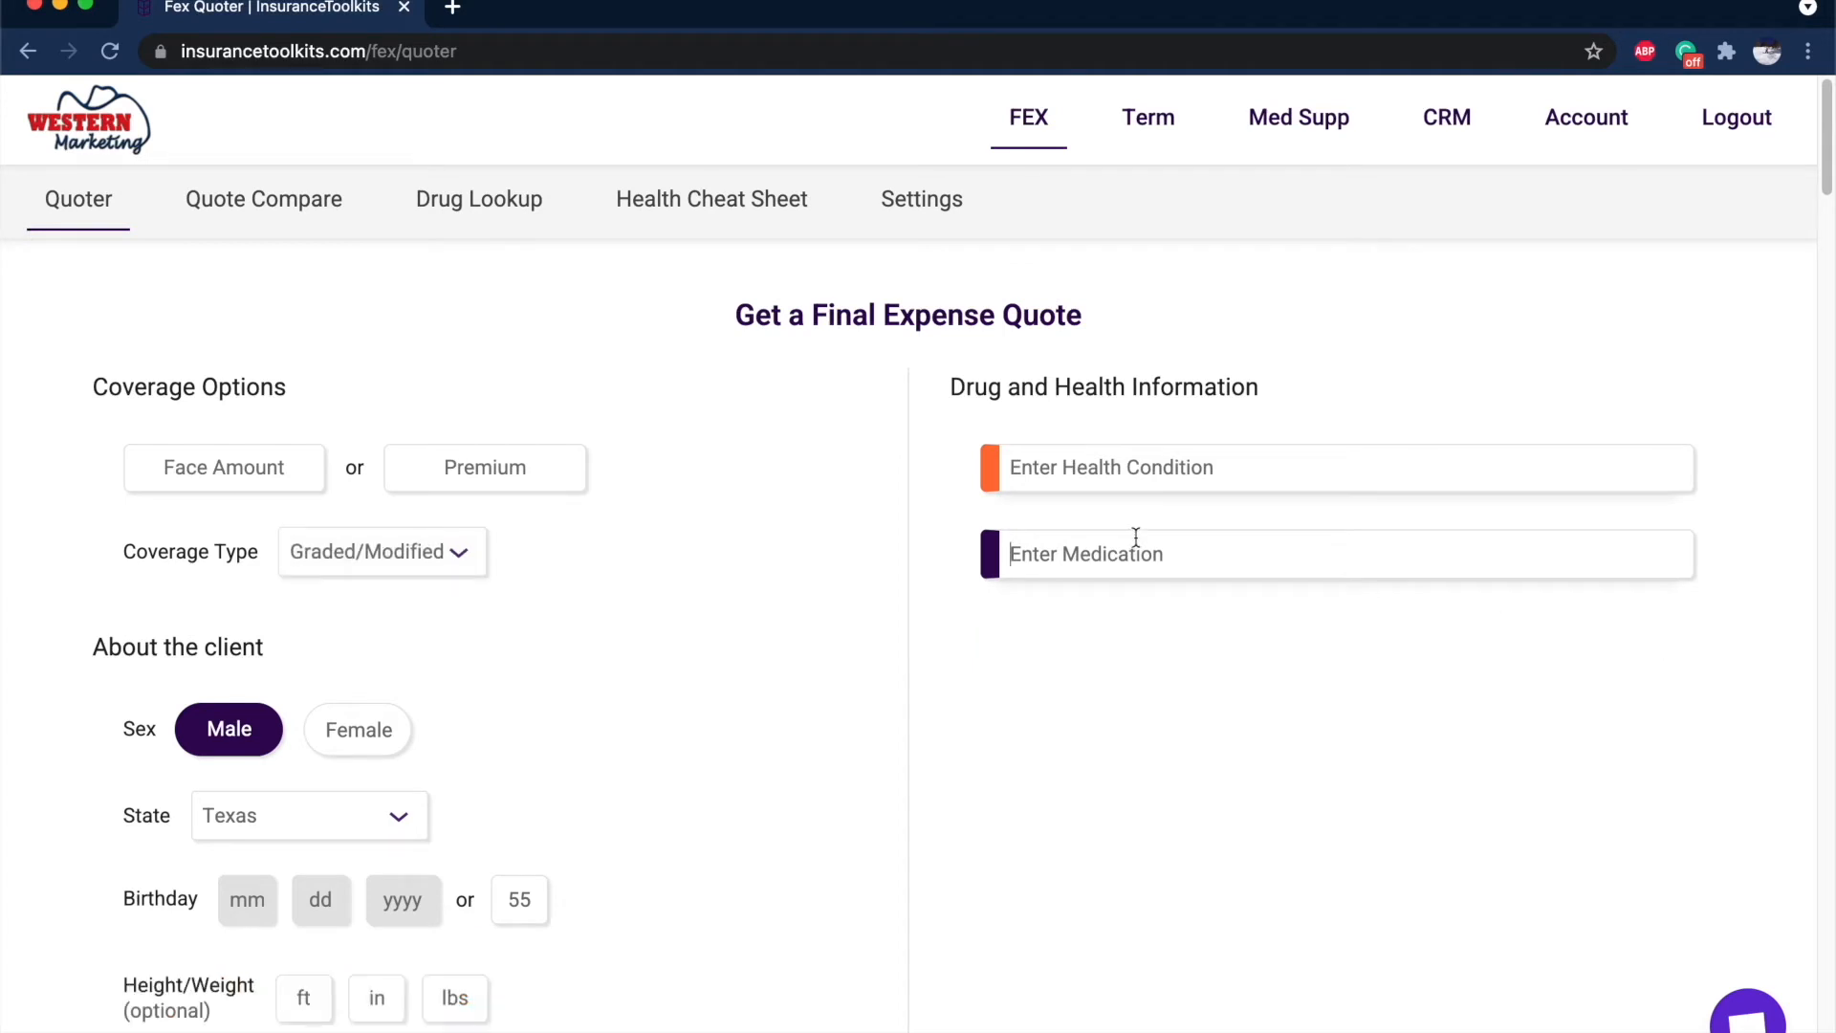
pyautogui.write('gaba')
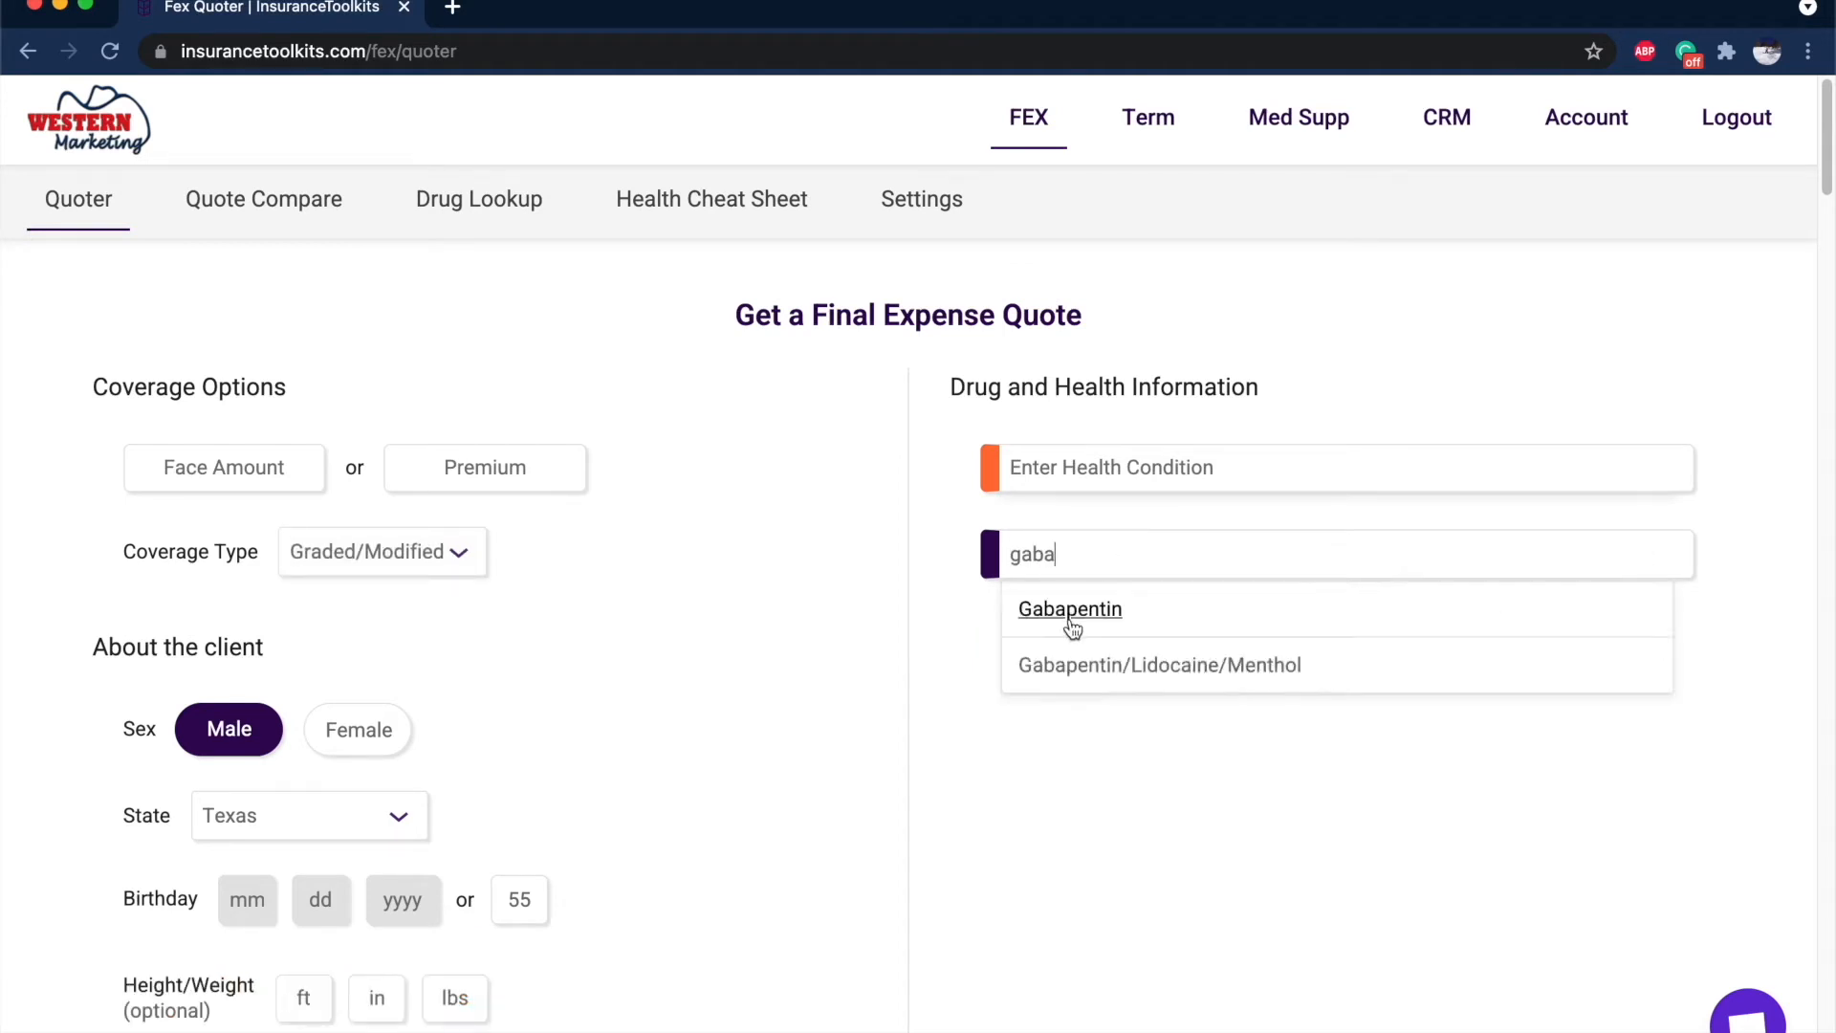
pyautogui.click(1072, 612)
pyautogui.click(1090, 897)
pyautogui.scroll(-2, 1506, 868)
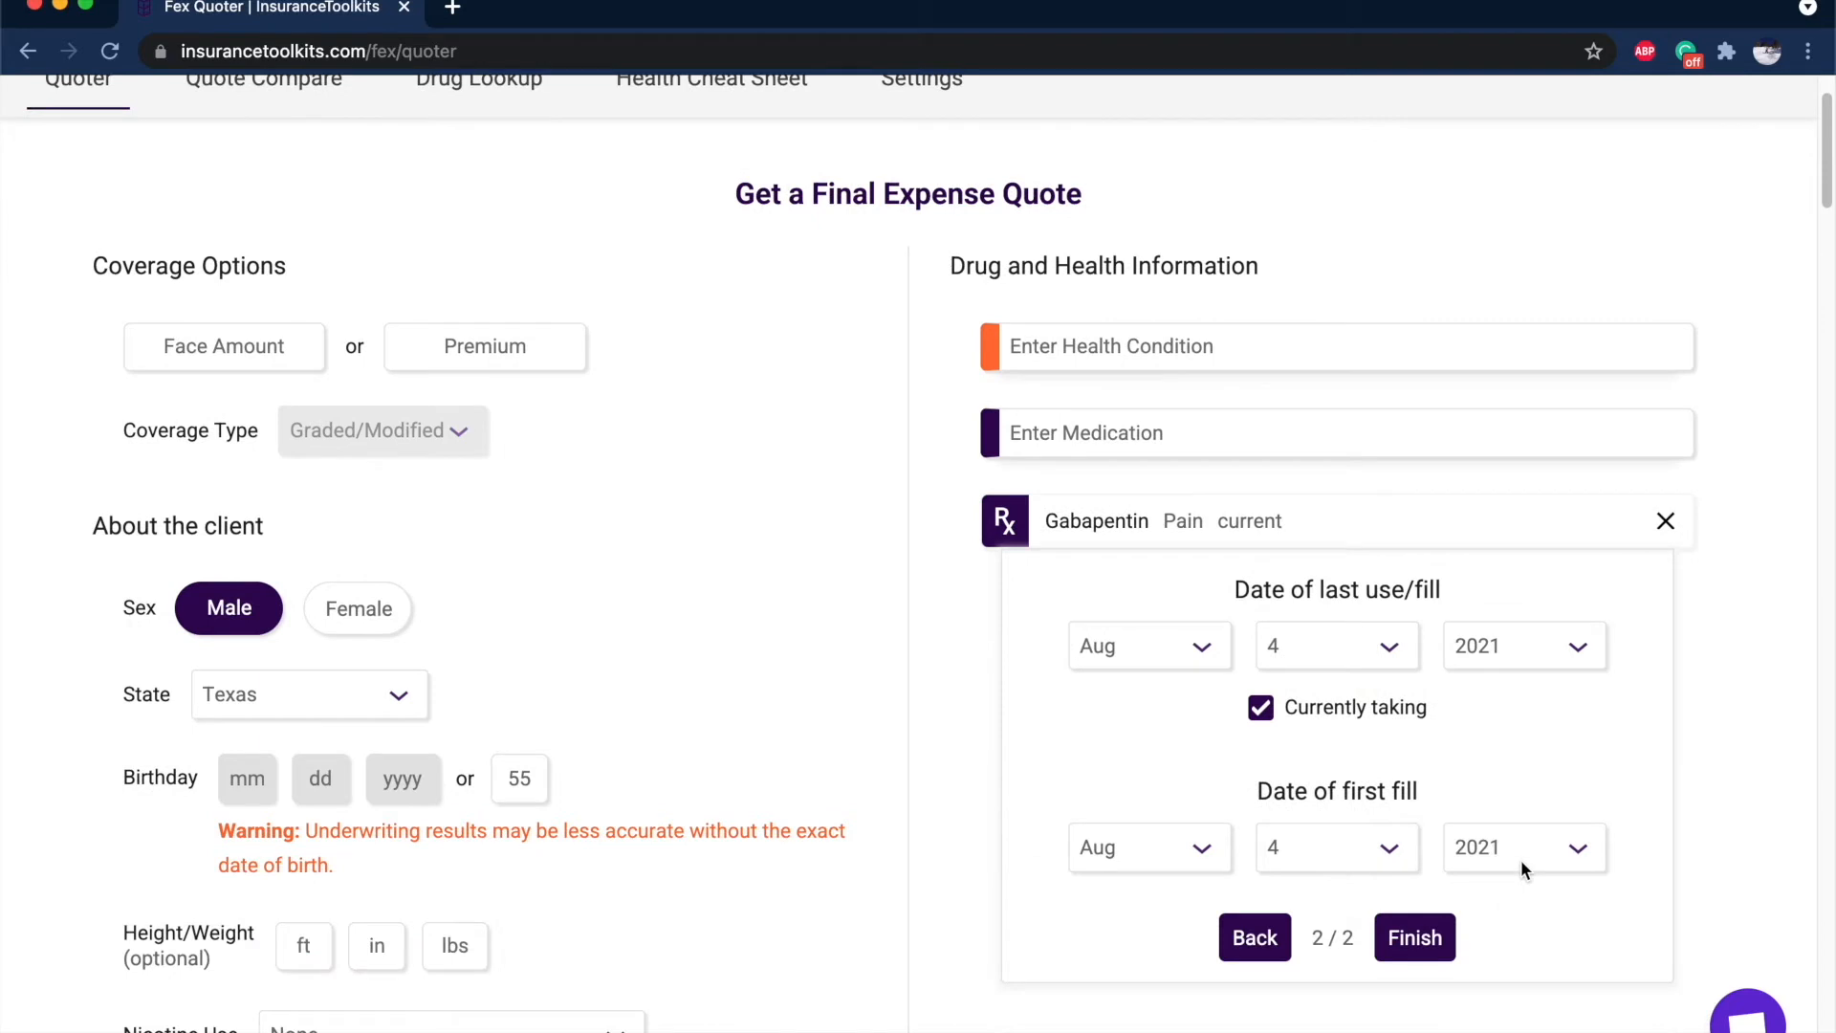
pyautogui.click(1583, 866)
pyautogui.click(1416, 942)
pyautogui.click(1425, 938)
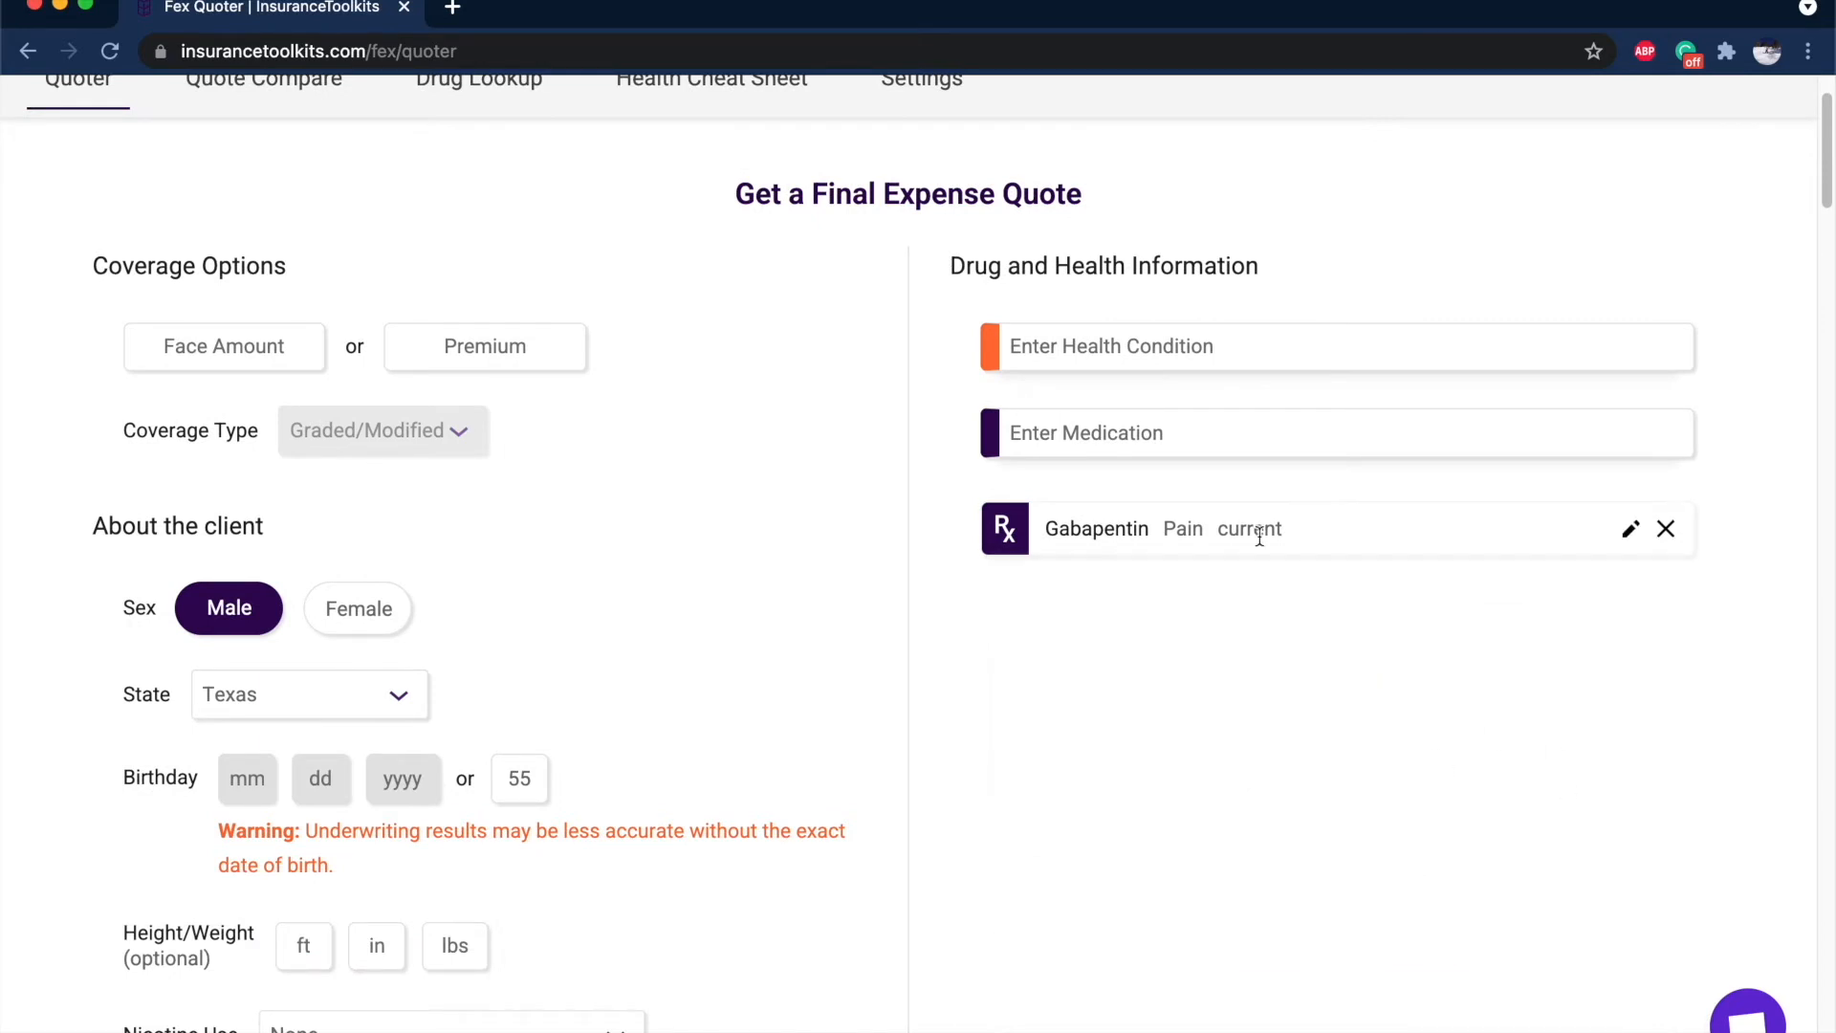
# Add Metformin for Diabetes (No Complications), first filled 2018, with no recent uncontrolled diabetes.
pyautogui.click(1213, 420)
pyautogui.write('metfor')
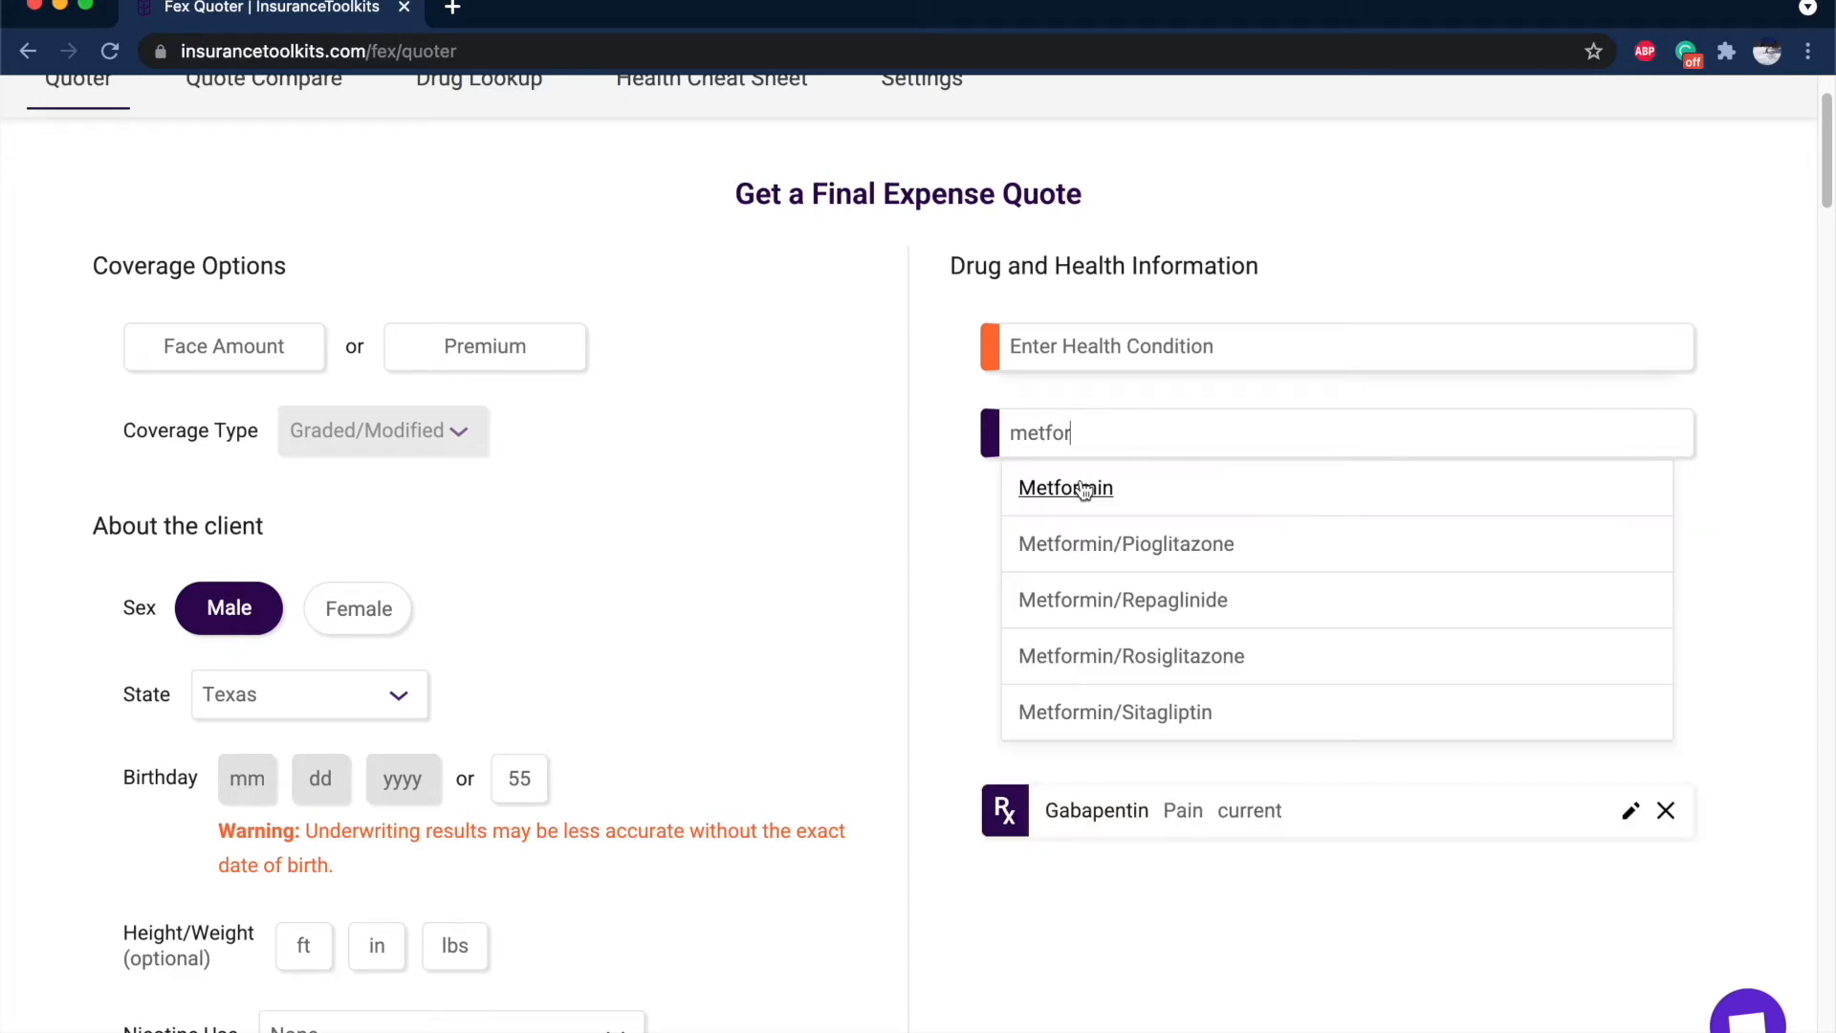
pyautogui.click(1081, 486)
pyautogui.click(1194, 642)
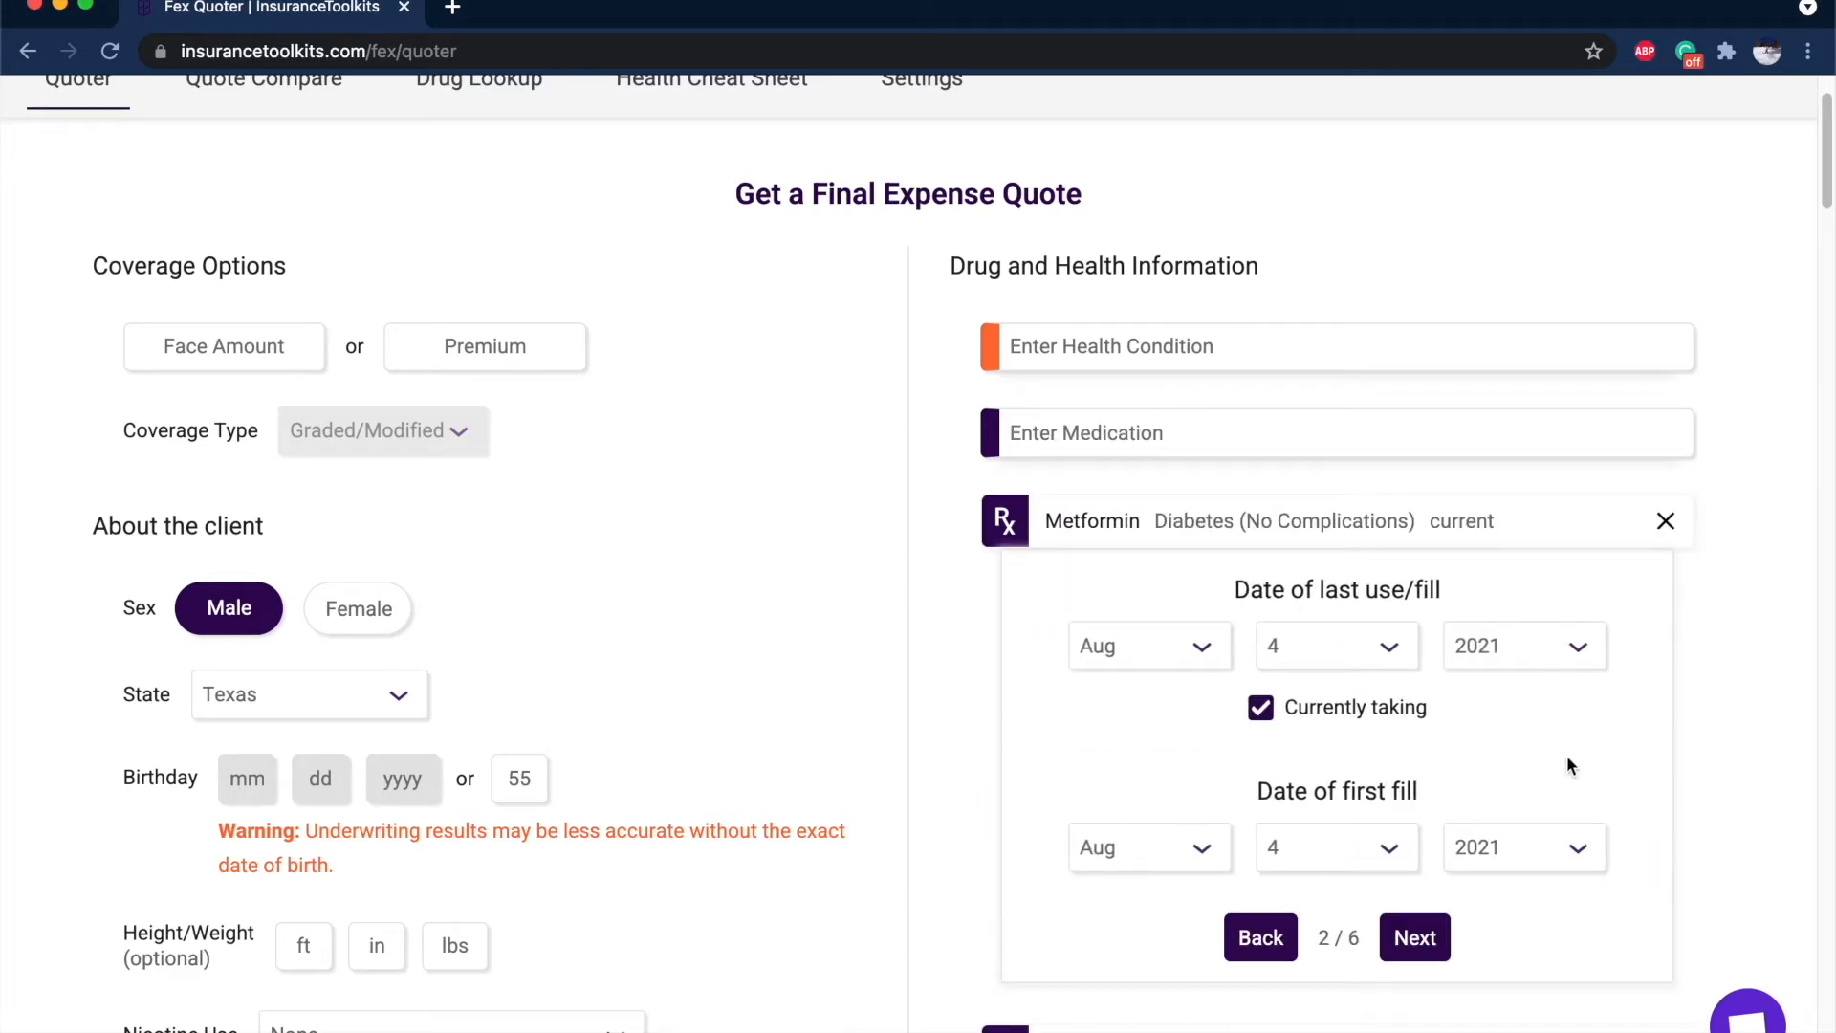
pyautogui.scroll(-2, 1566, 755)
pyautogui.click(1544, 731)
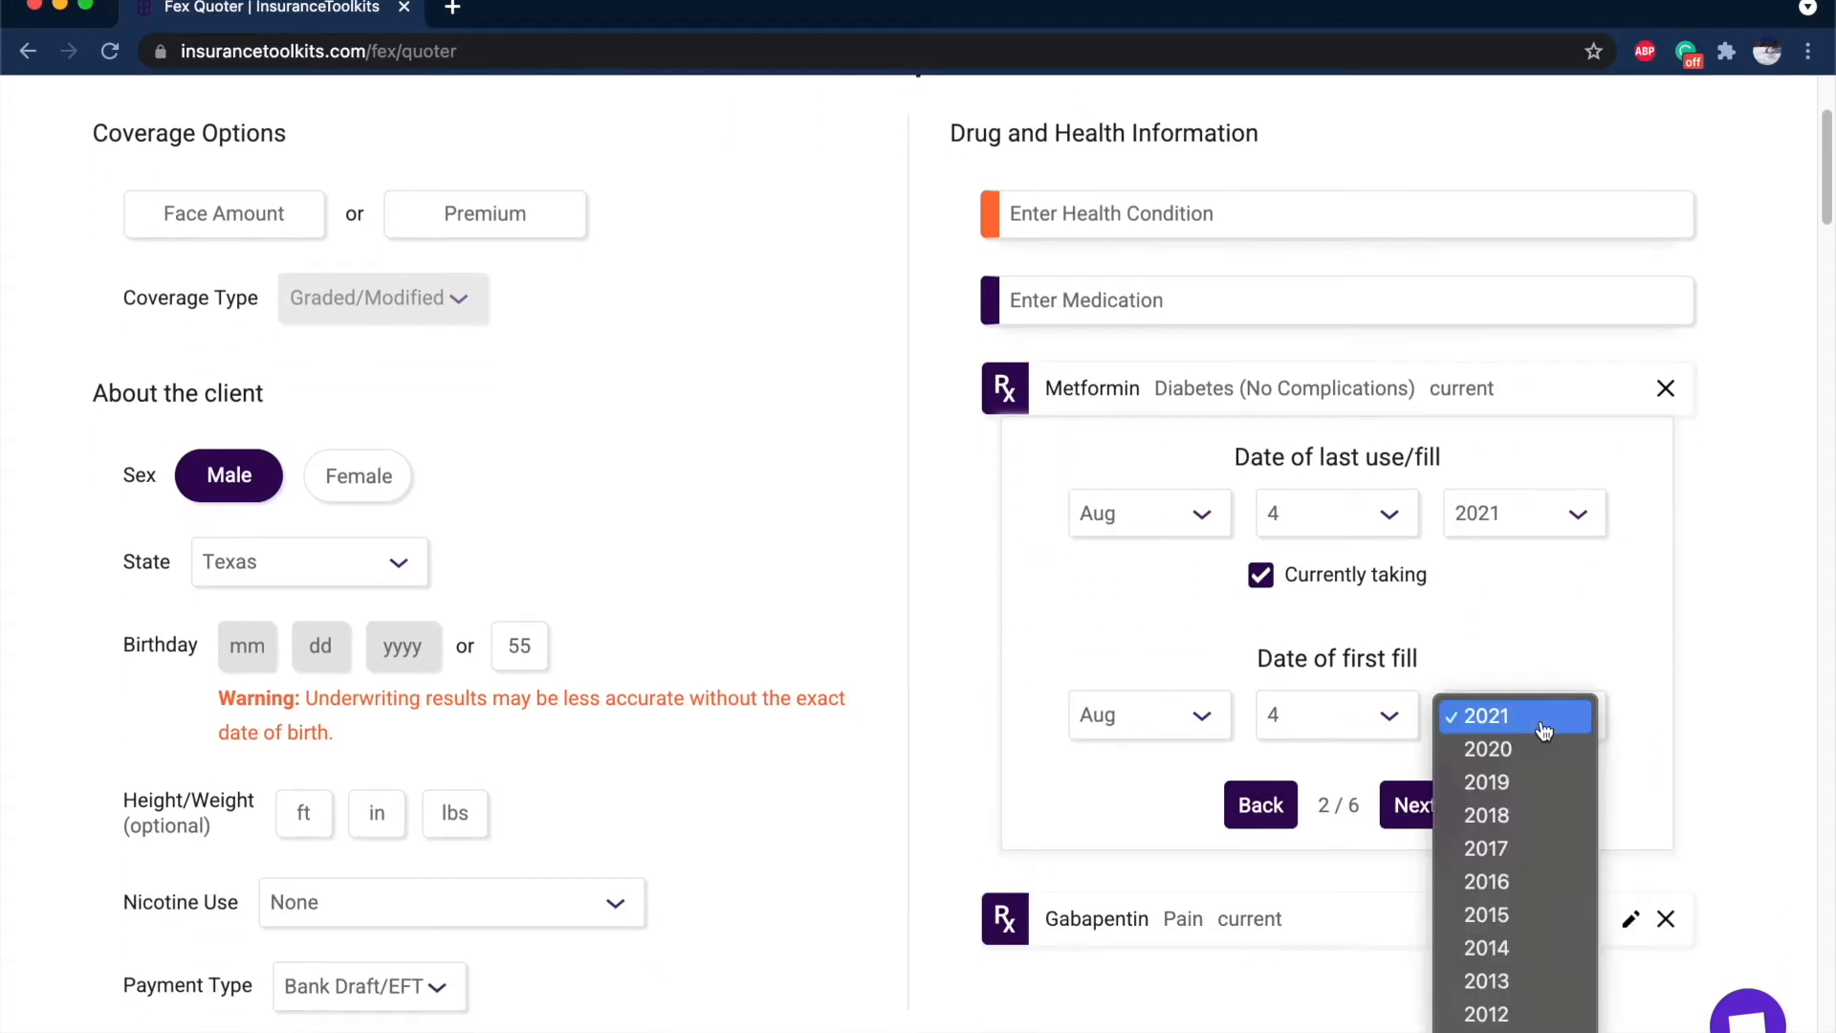
pyautogui.click(1542, 813)
pyautogui.click(1425, 803)
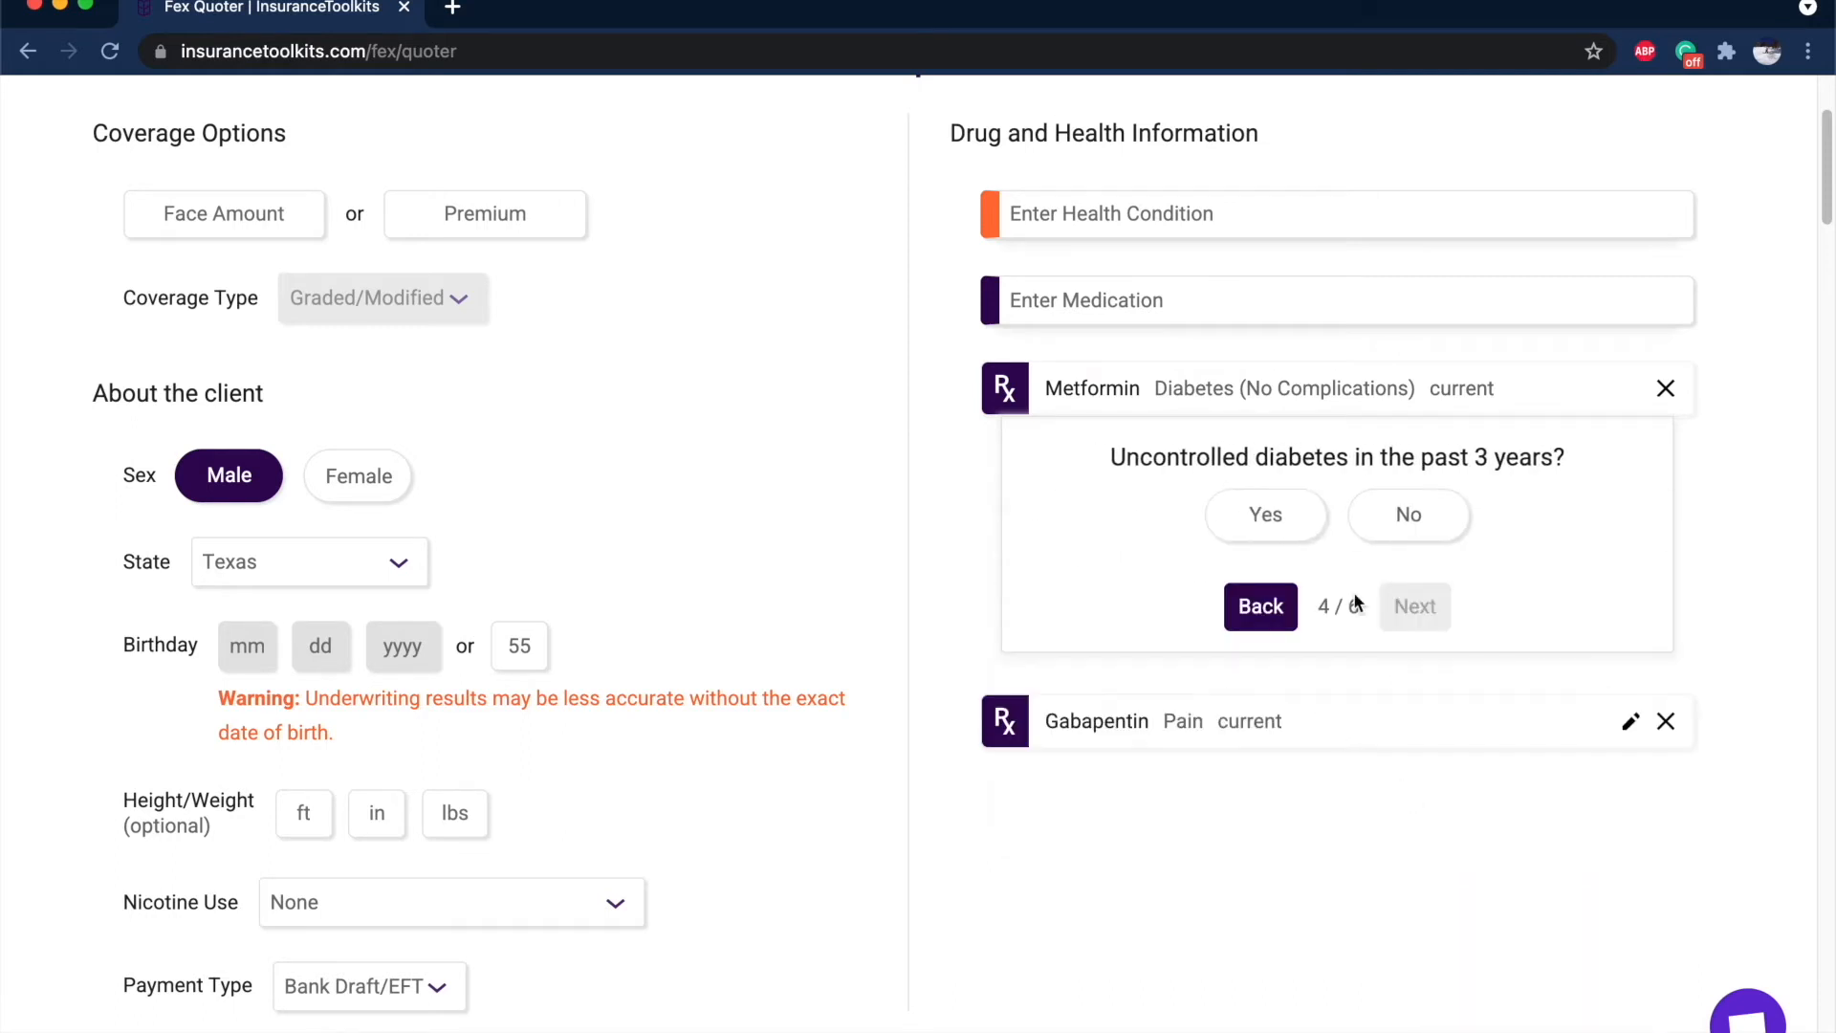
pyautogui.click(1382, 524)
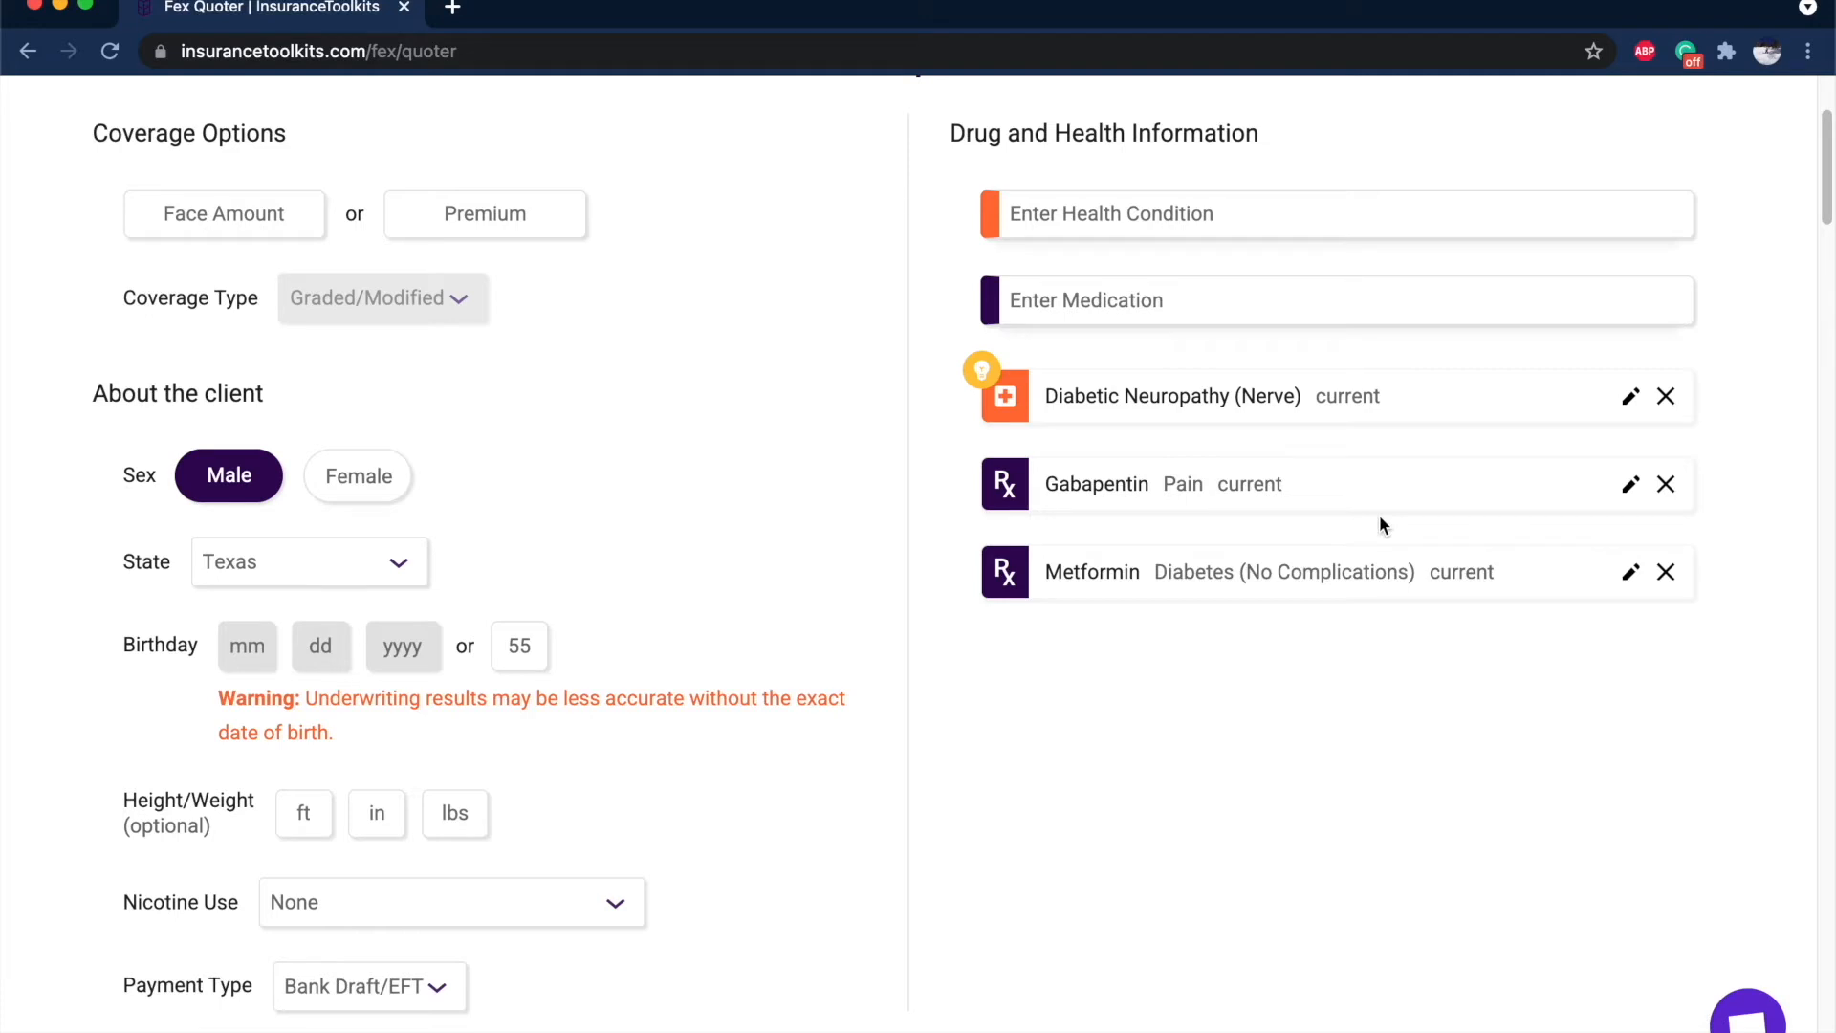
pyautogui.moveTo(998, 364)
pyautogui.moveTo(1043, 394); pyautogui.dragTo(1248, 389)
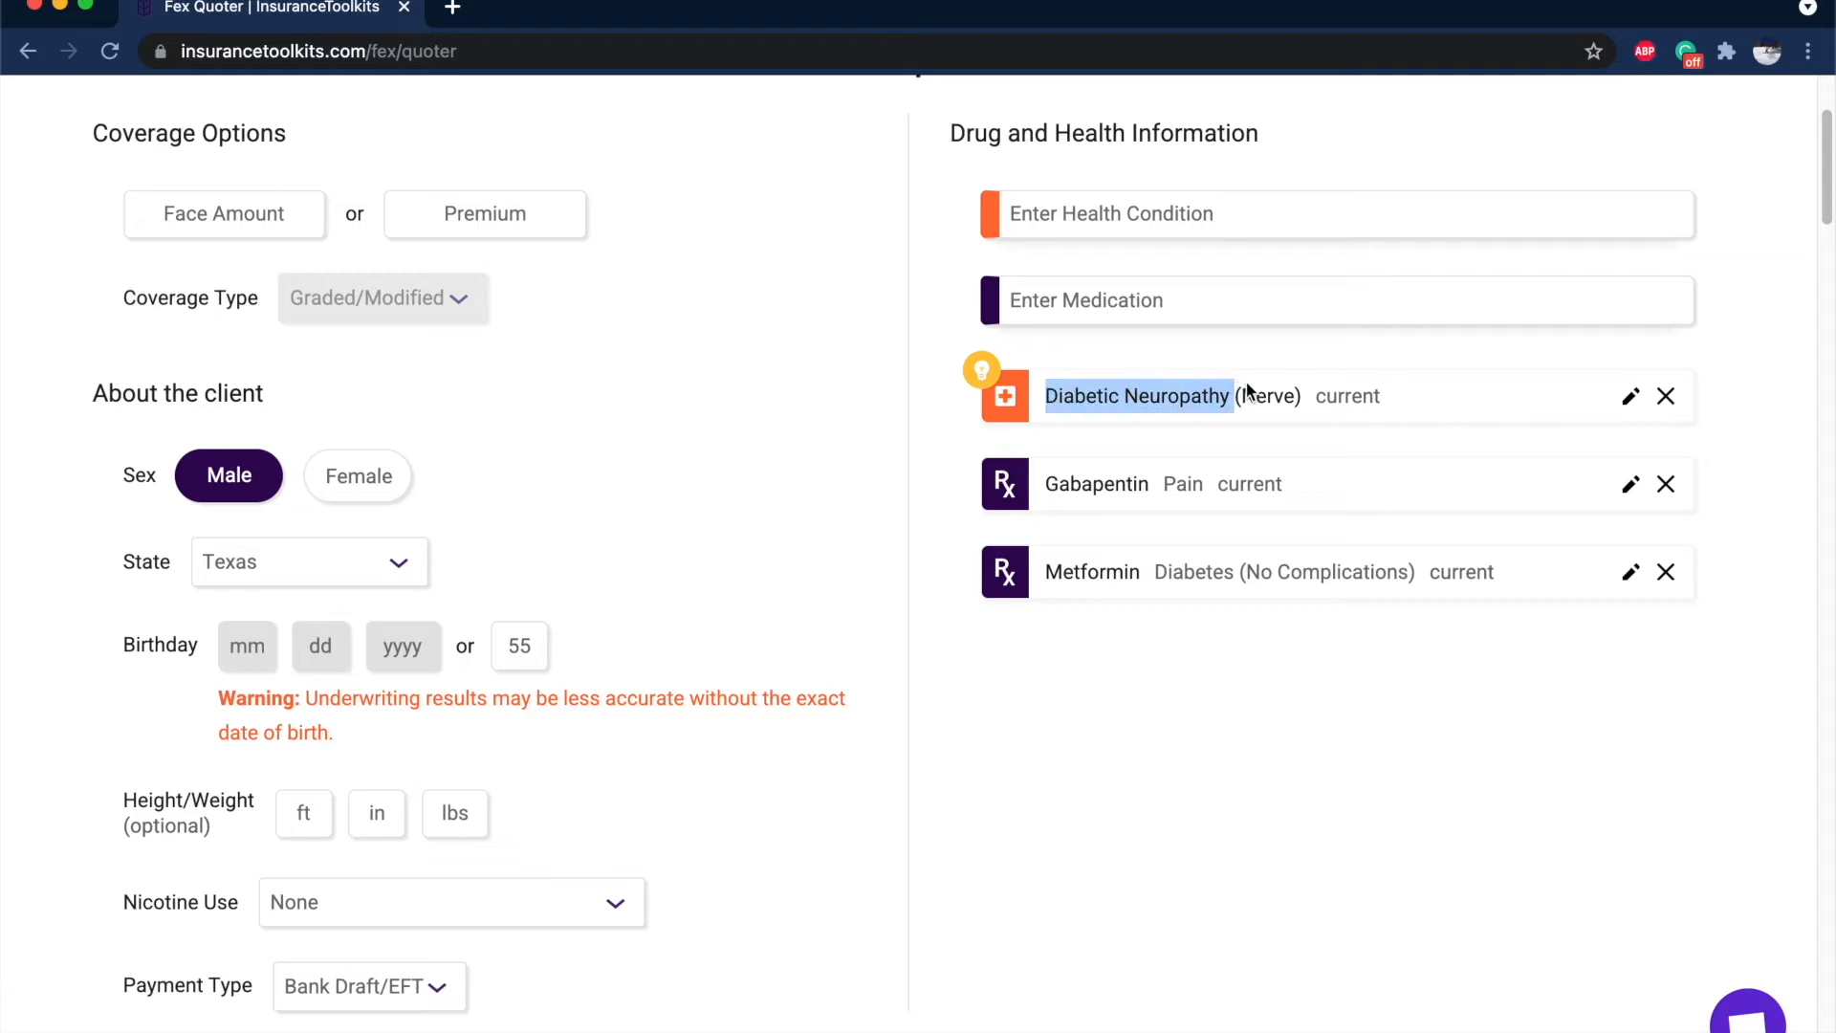
pyautogui.click(1248, 389)
pyautogui.doubleClick(1071, 398)
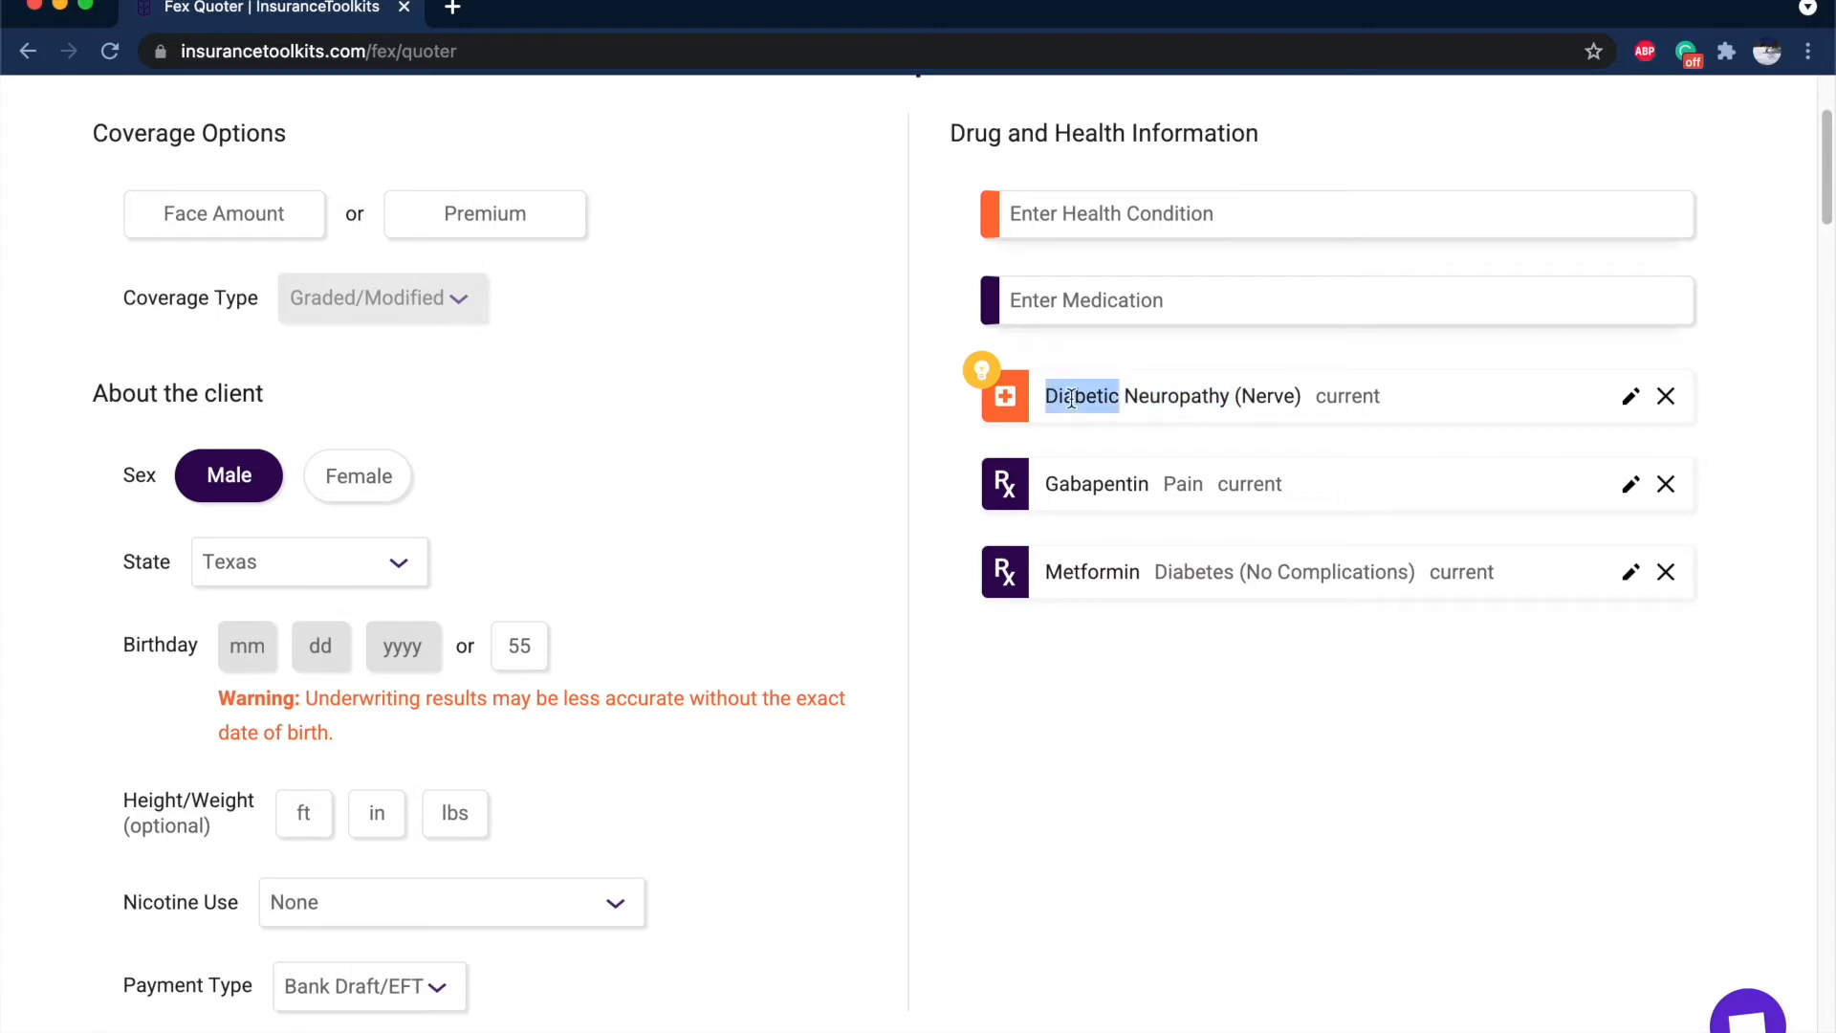
pyautogui.doubleClick(1186, 396)
pyautogui.doubleClick(1084, 570)
pyautogui.doubleClick(1096, 481)
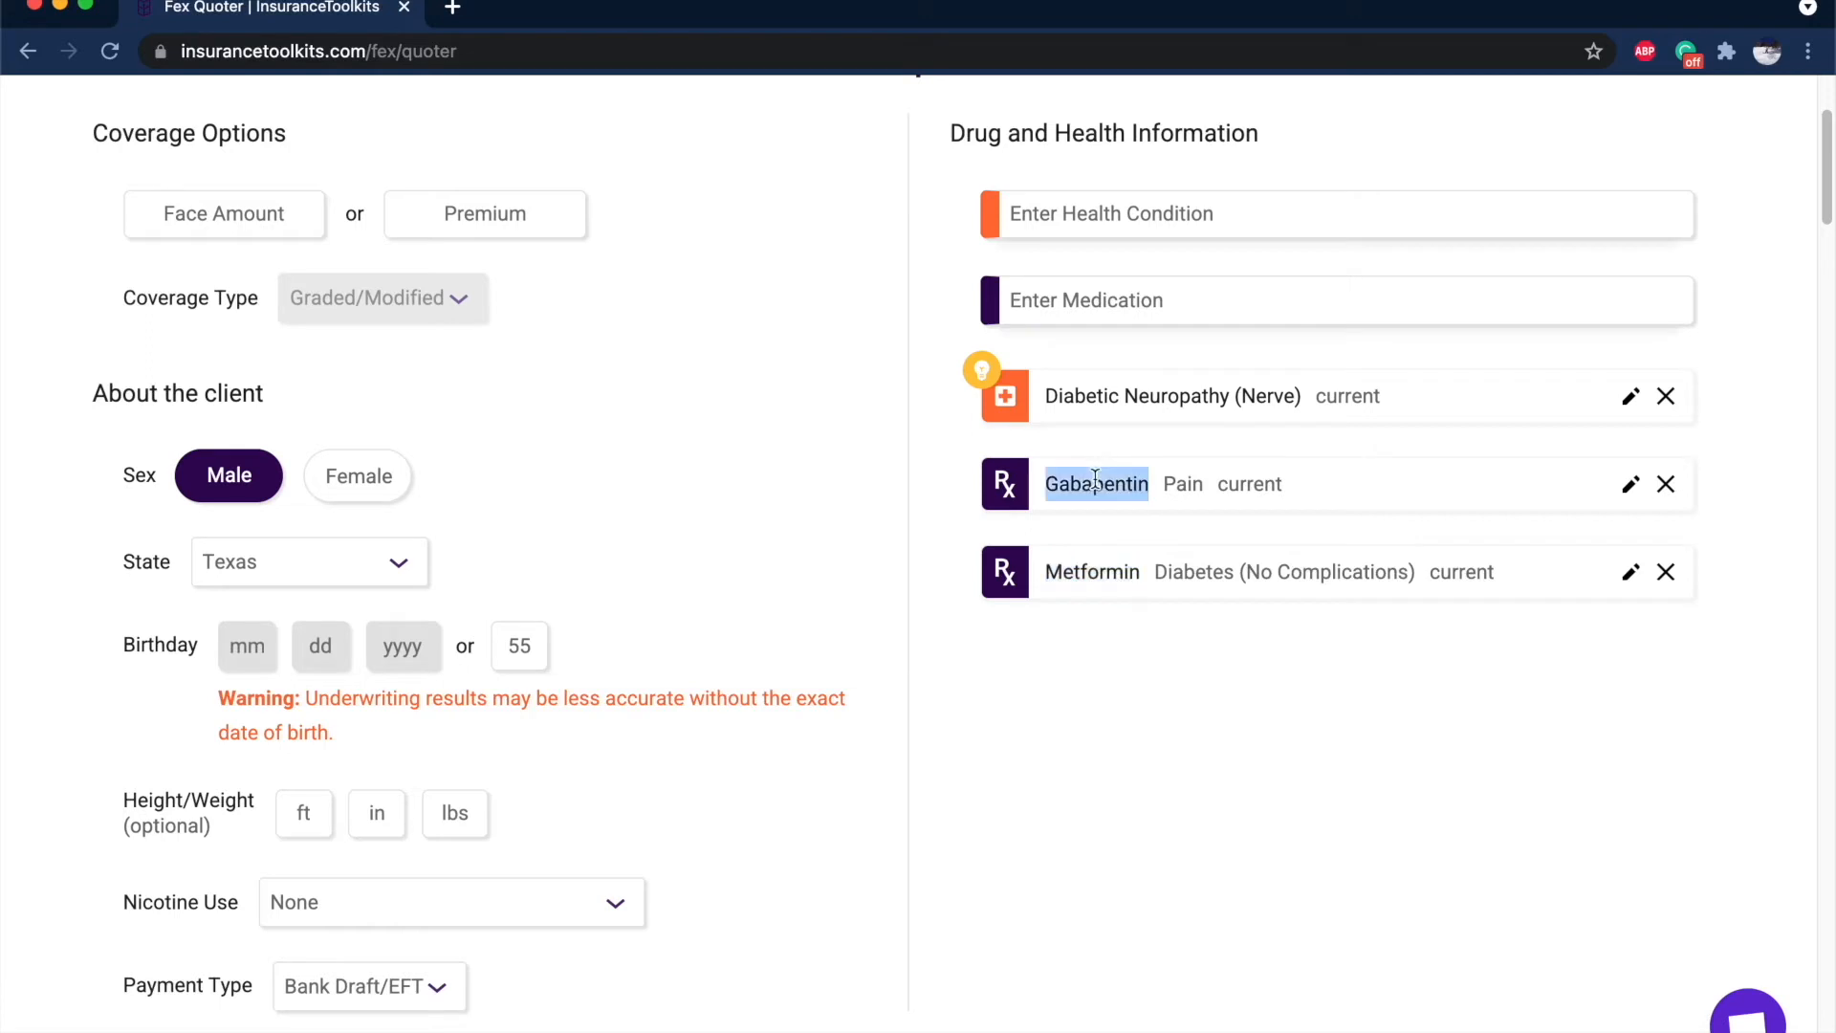
pyautogui.click(1088, 283)
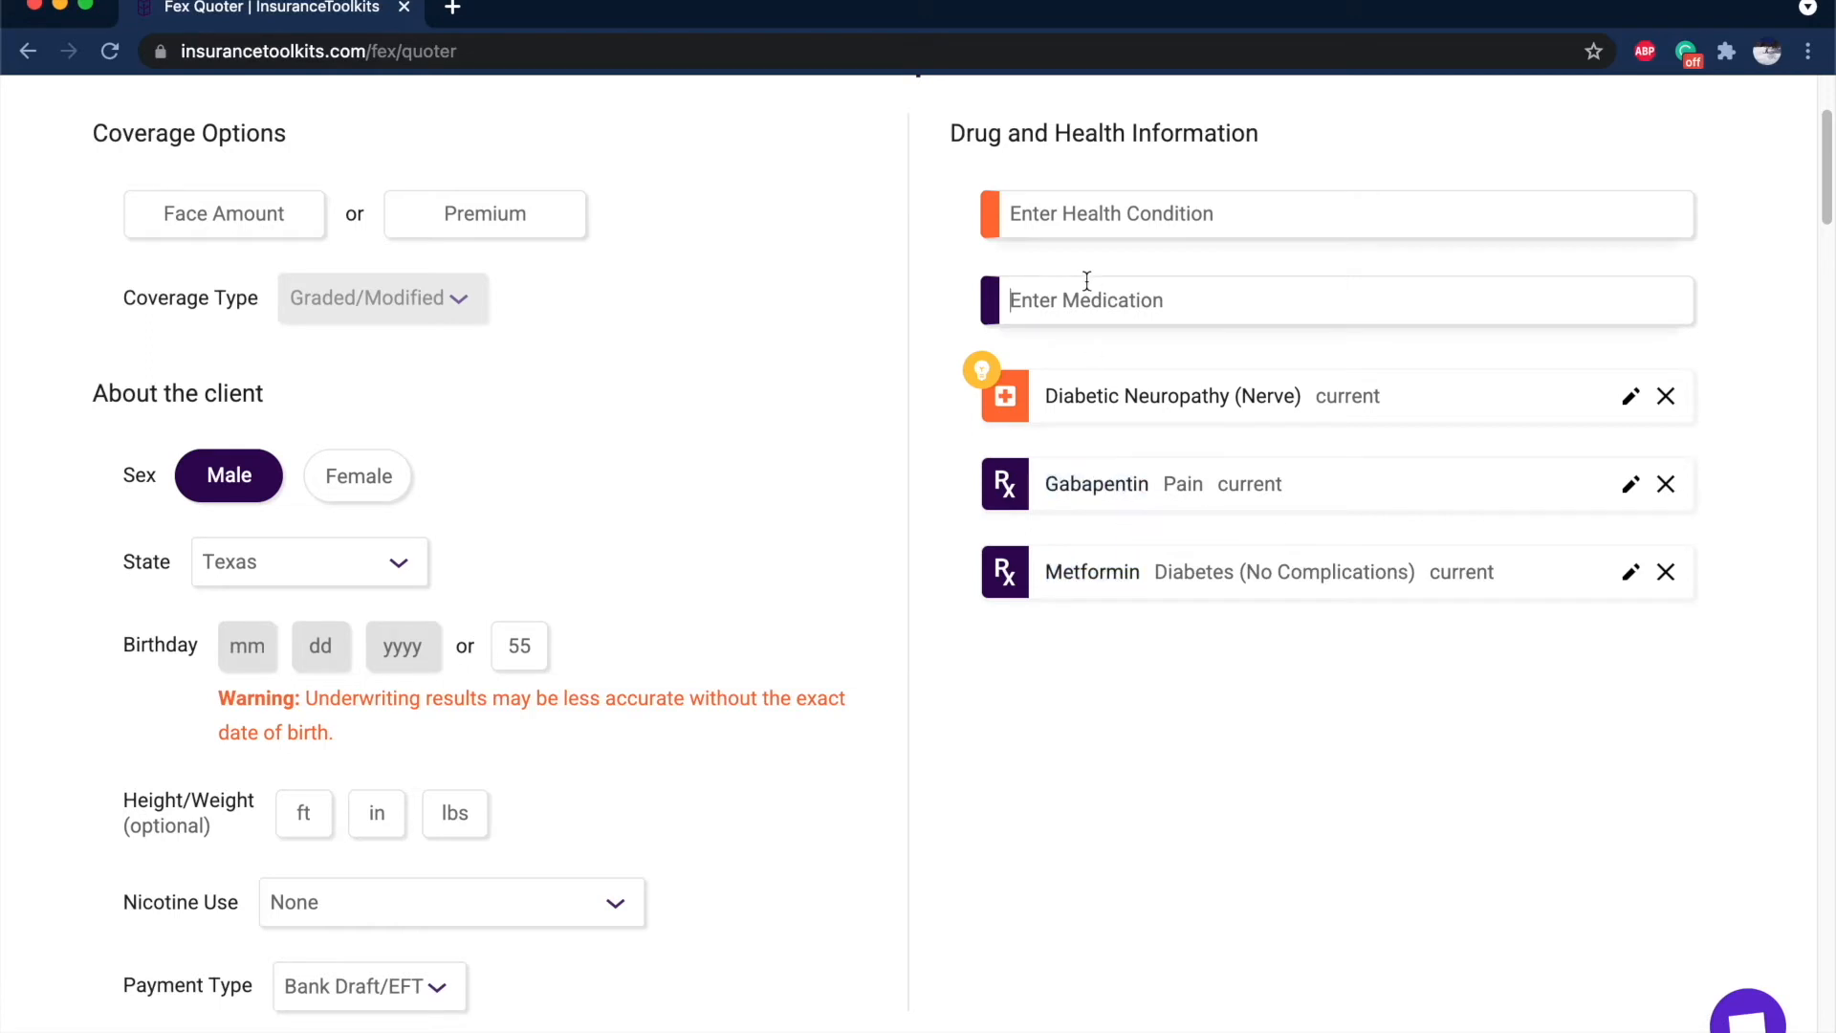
pyautogui.write('neur')
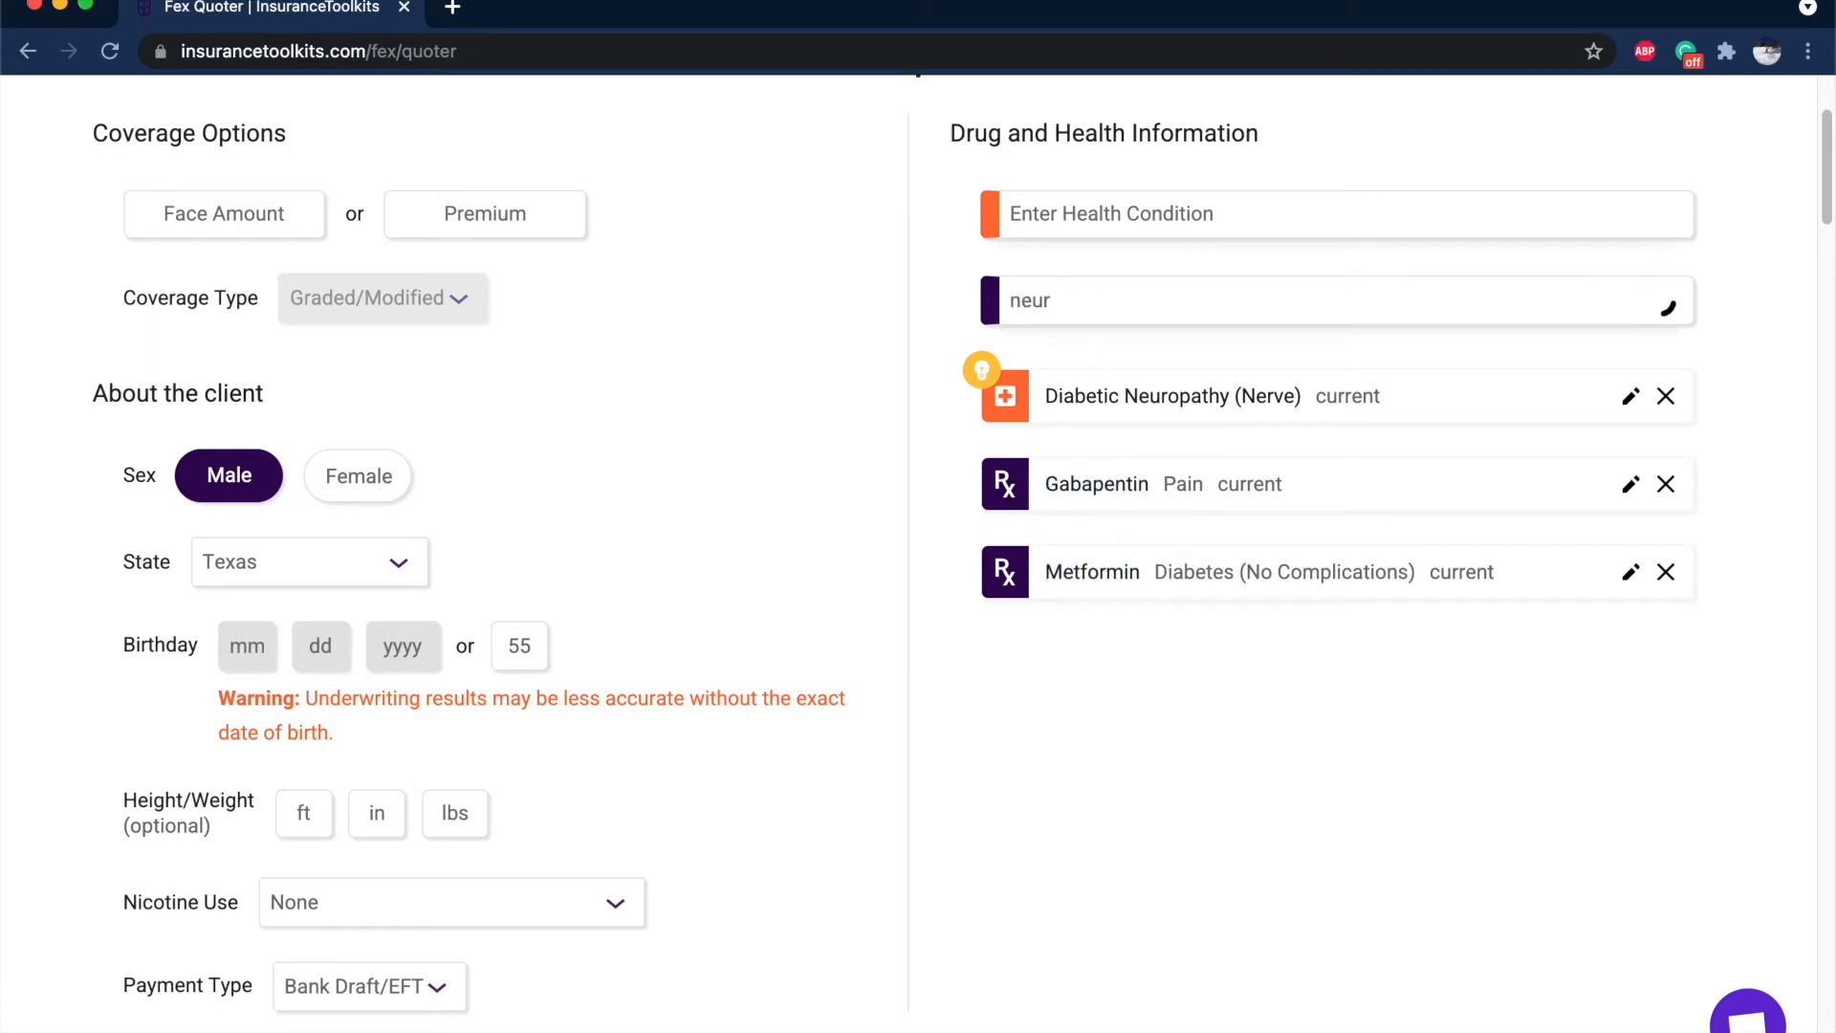
pyautogui.write('o')
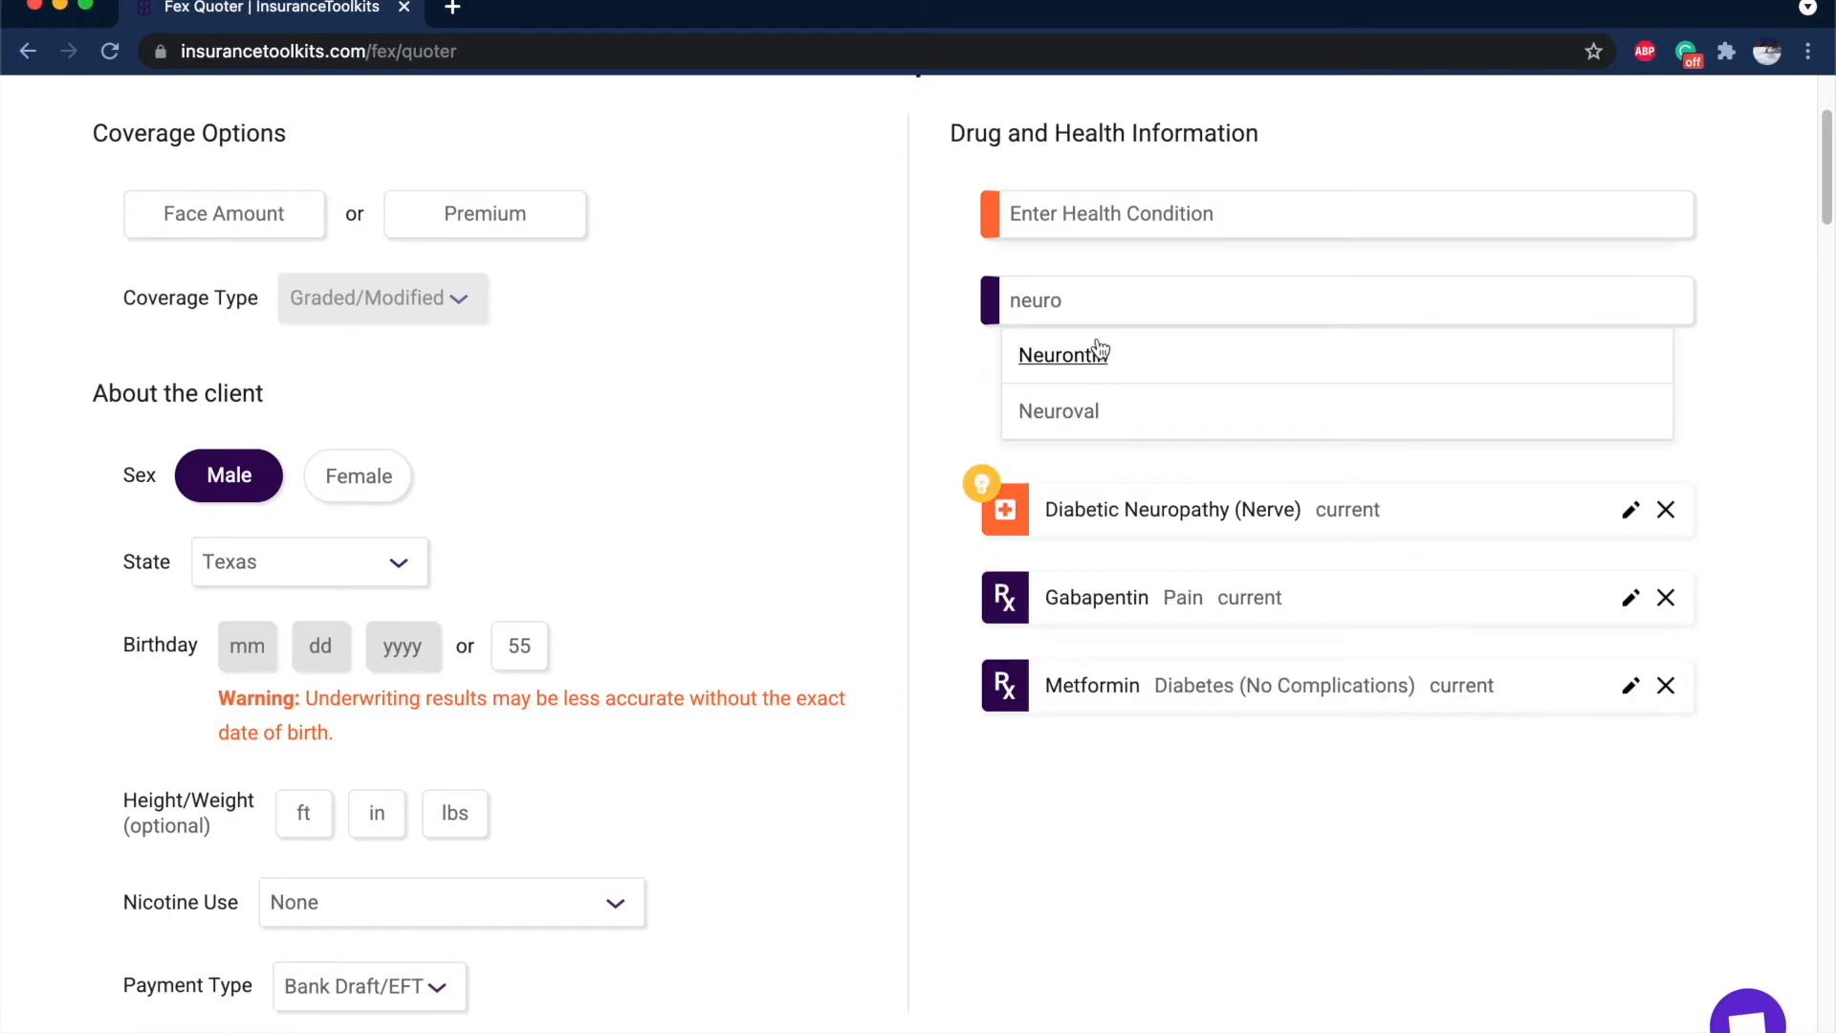
pyautogui.moveTo(1078, 307); pyautogui.dragTo(971, 271)
pyautogui.press('BackSpace')
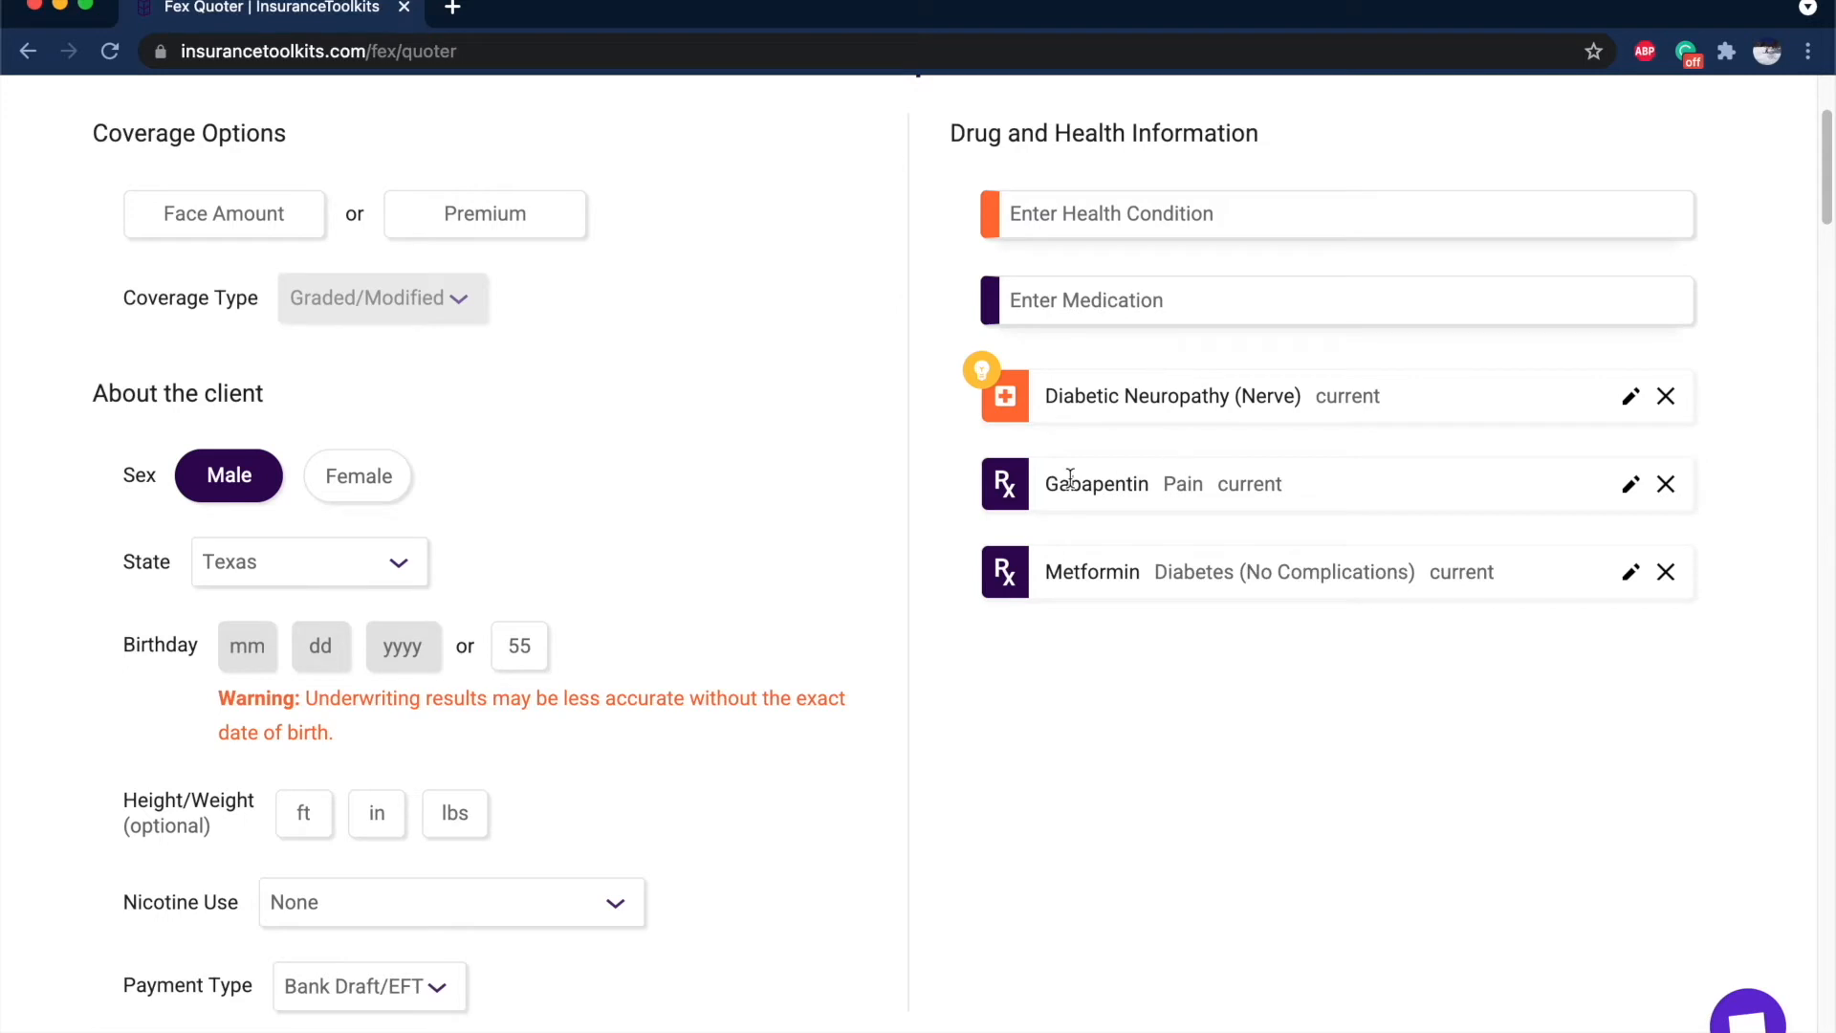
pyautogui.moveTo(1044, 483); pyautogui.dragTo(1248, 572)
pyautogui.click(1163, 571)
# Add Coreg as a current medication for controlled high blood pressure.
pyautogui.click(1218, 299)
pyautogui.write('coreg')
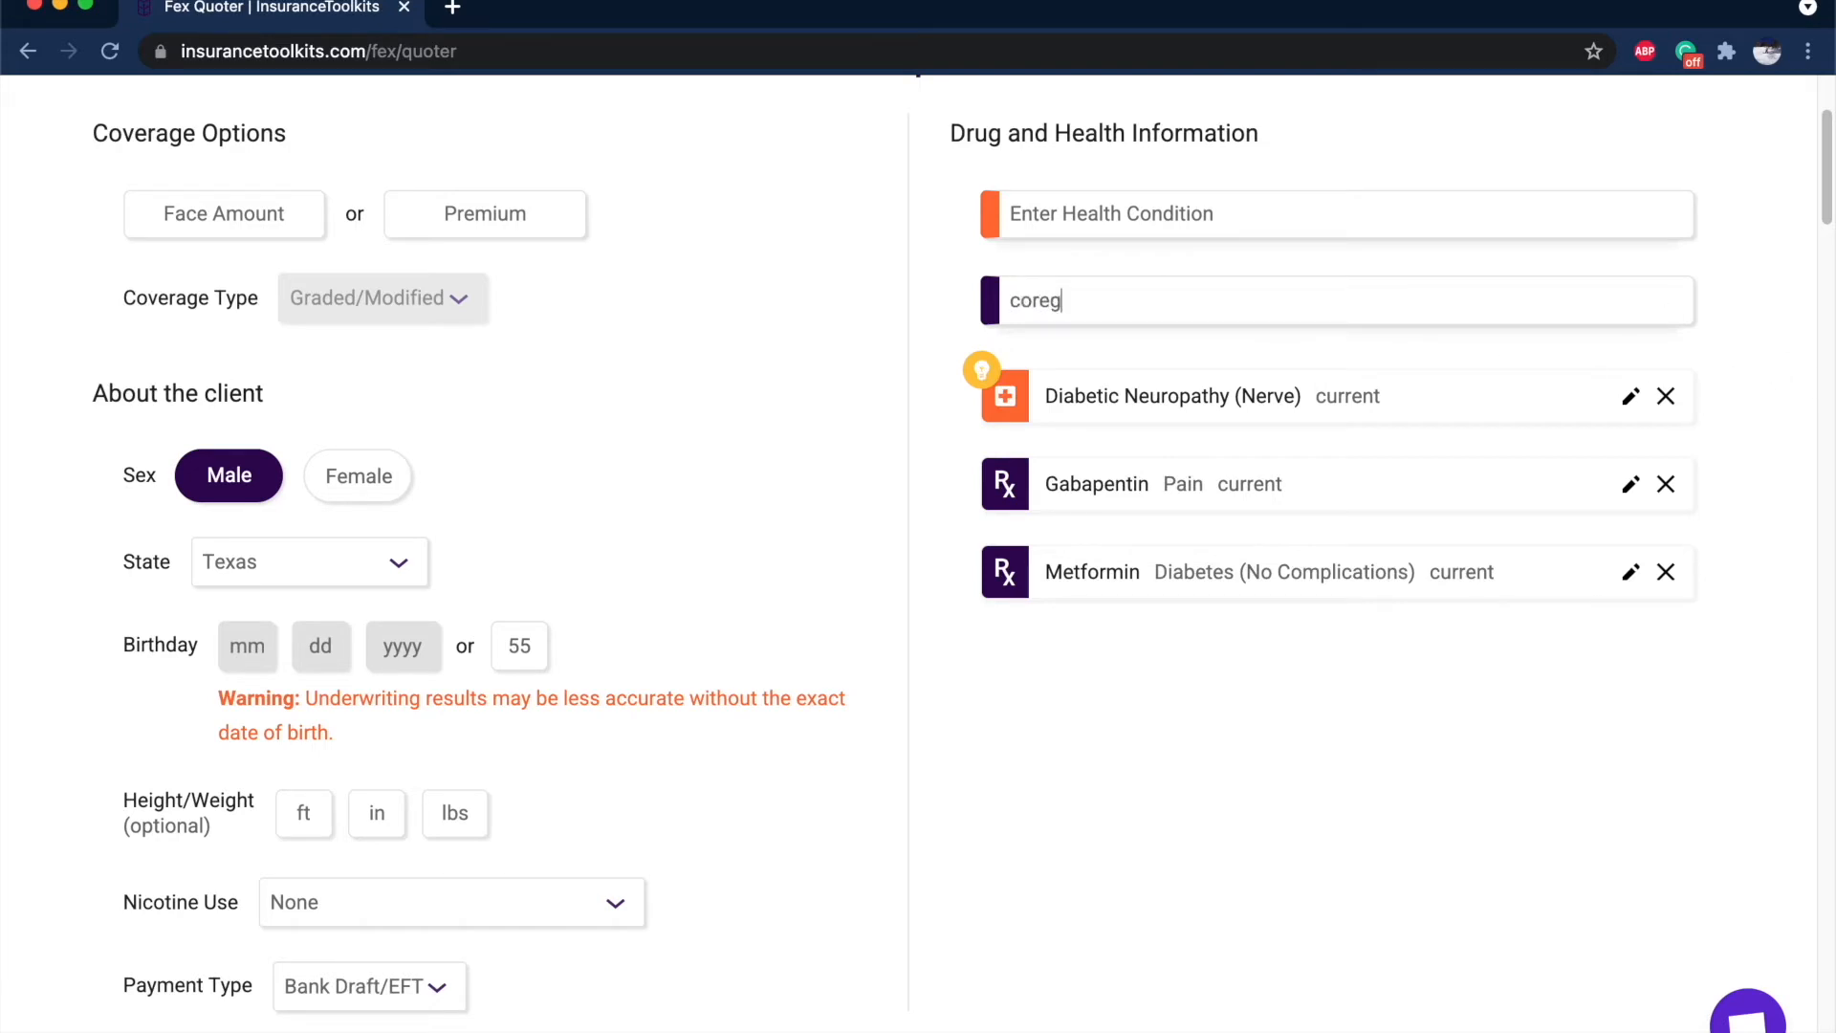
pyautogui.click(1106, 358)
pyautogui.click(1295, 605)
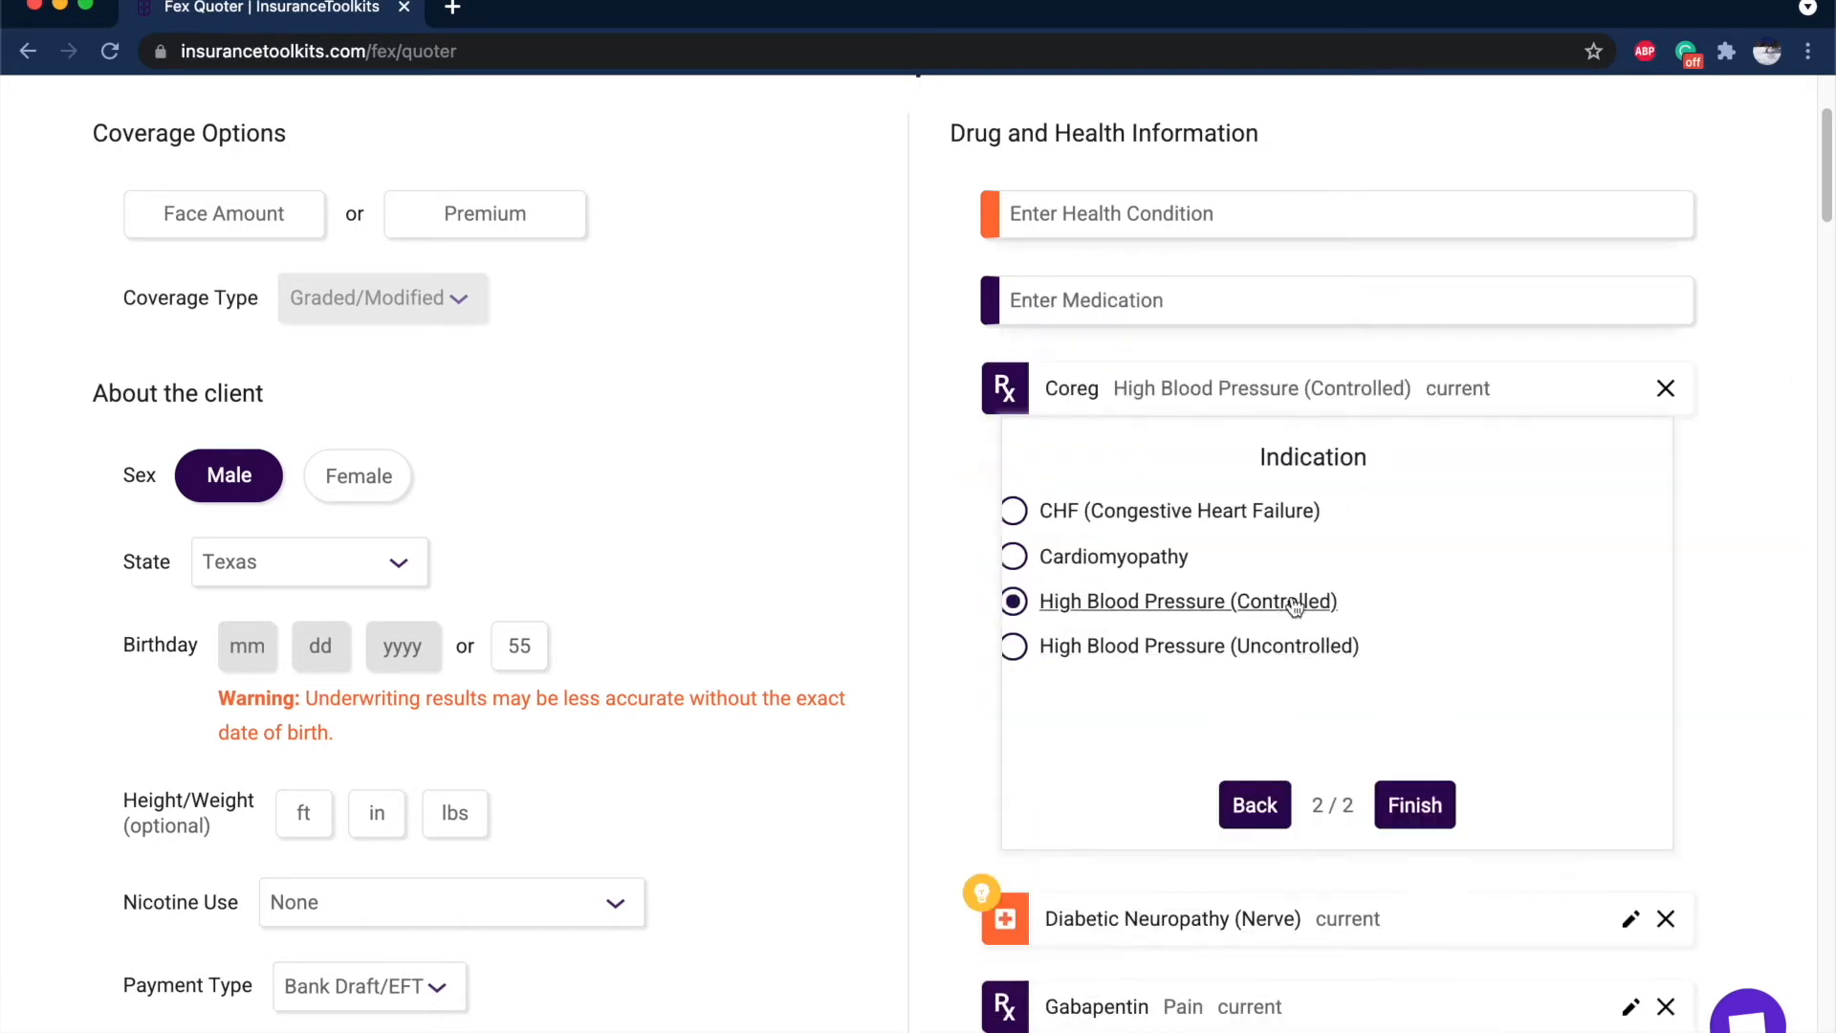
pyautogui.click(1416, 805)
pyautogui.click(1415, 805)
# Add Furosemide for controlled high blood pressure at a dosage of 40 mg or less daily.
pyautogui.click(1072, 290)
pyautogui.write('furose')
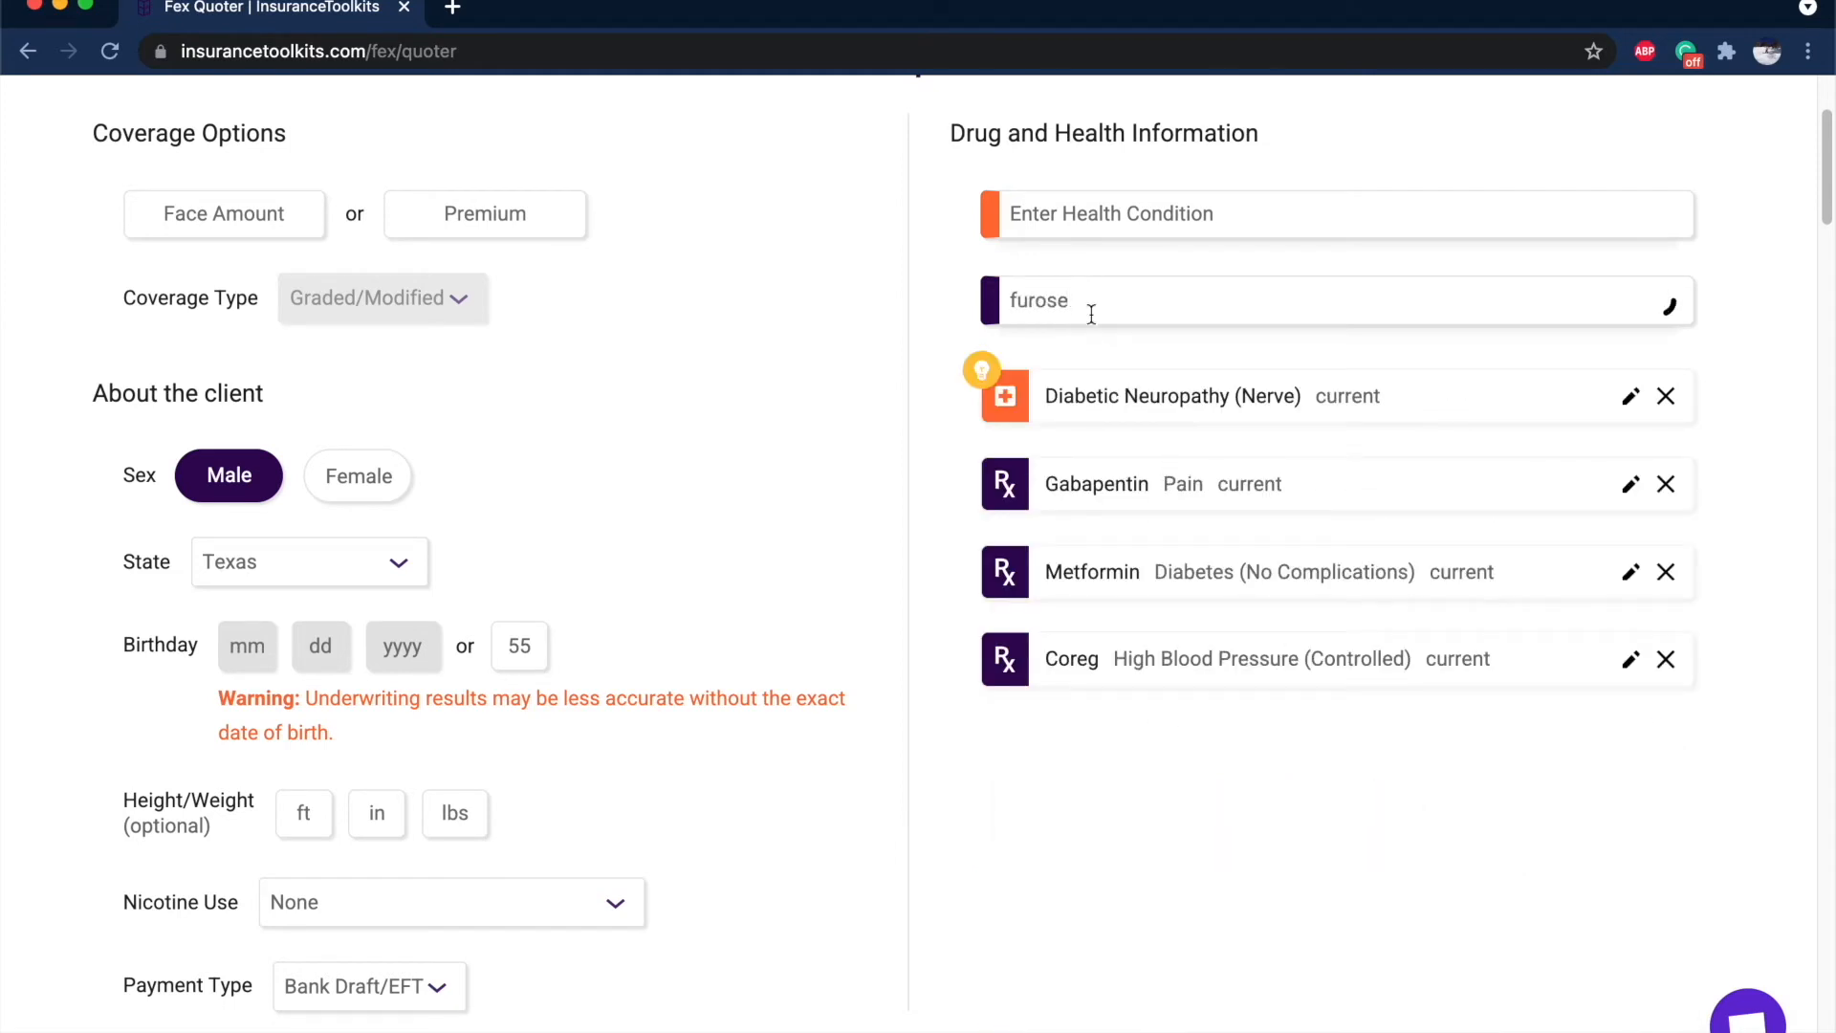
pyautogui.click(1079, 357)
pyautogui.scroll(-1, 1296, 631)
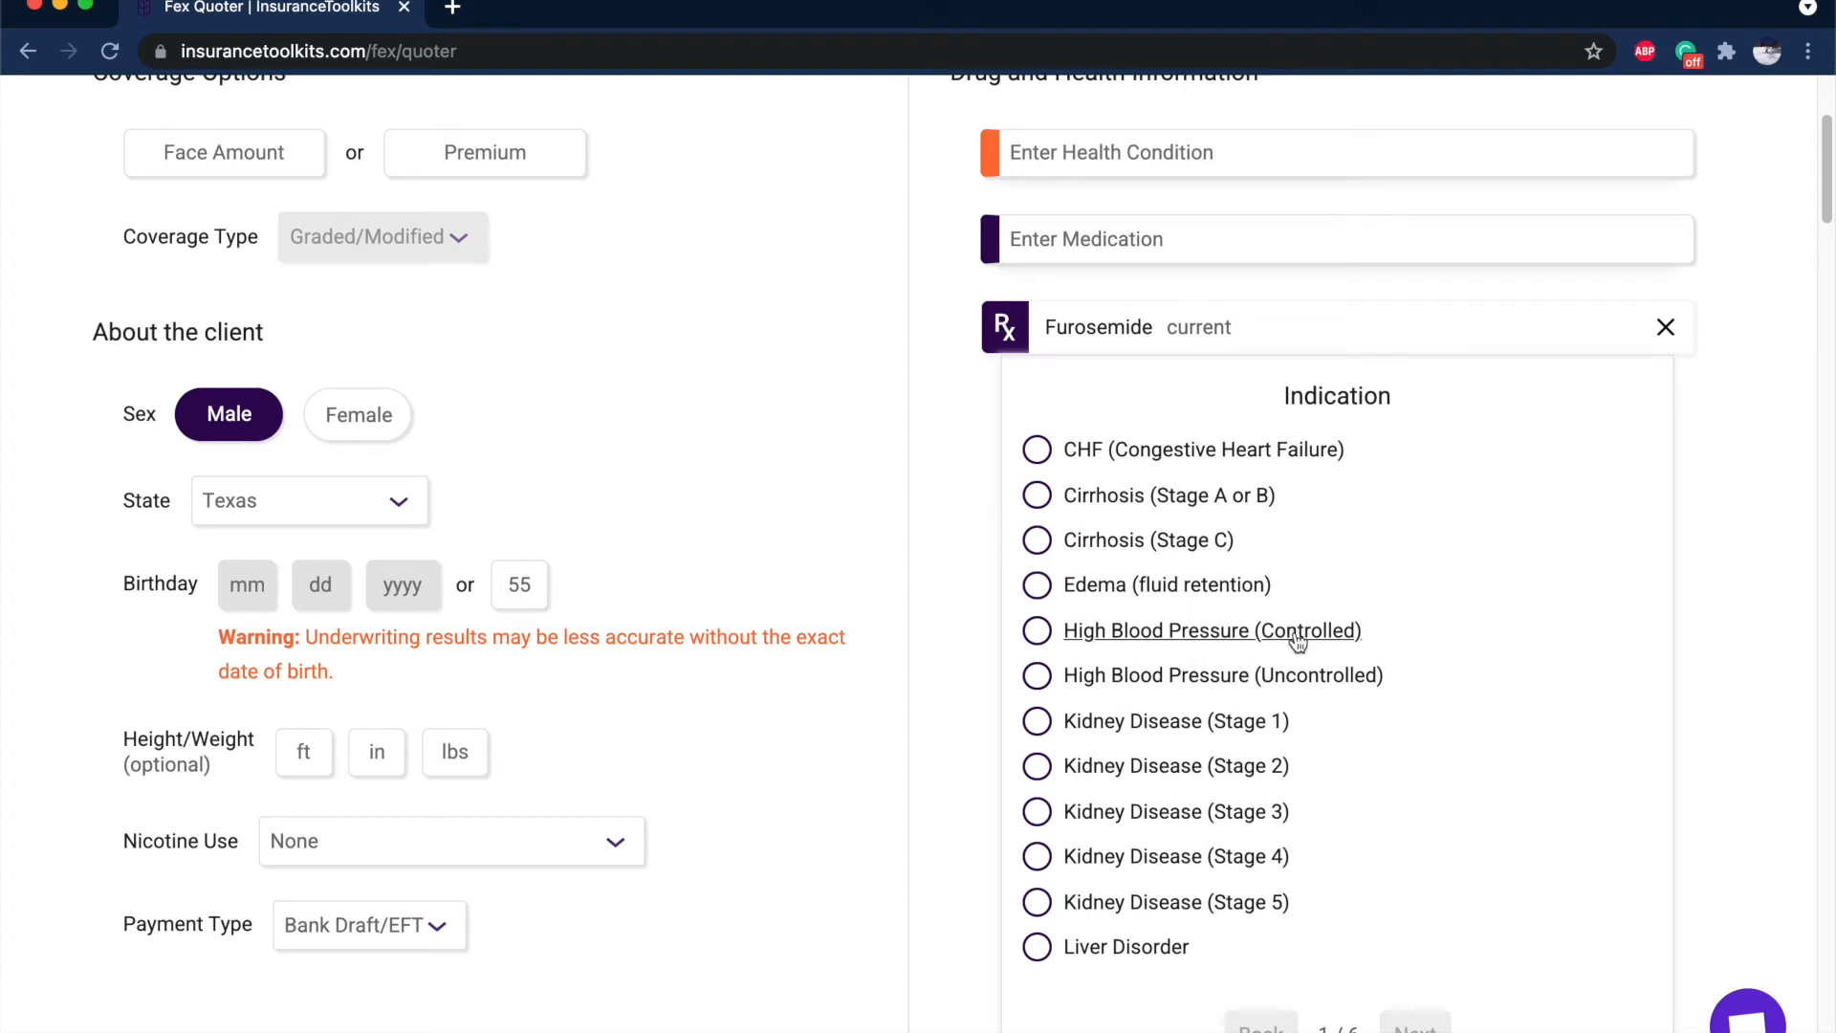
pyautogui.click(1297, 633)
pyautogui.click(1415, 742)
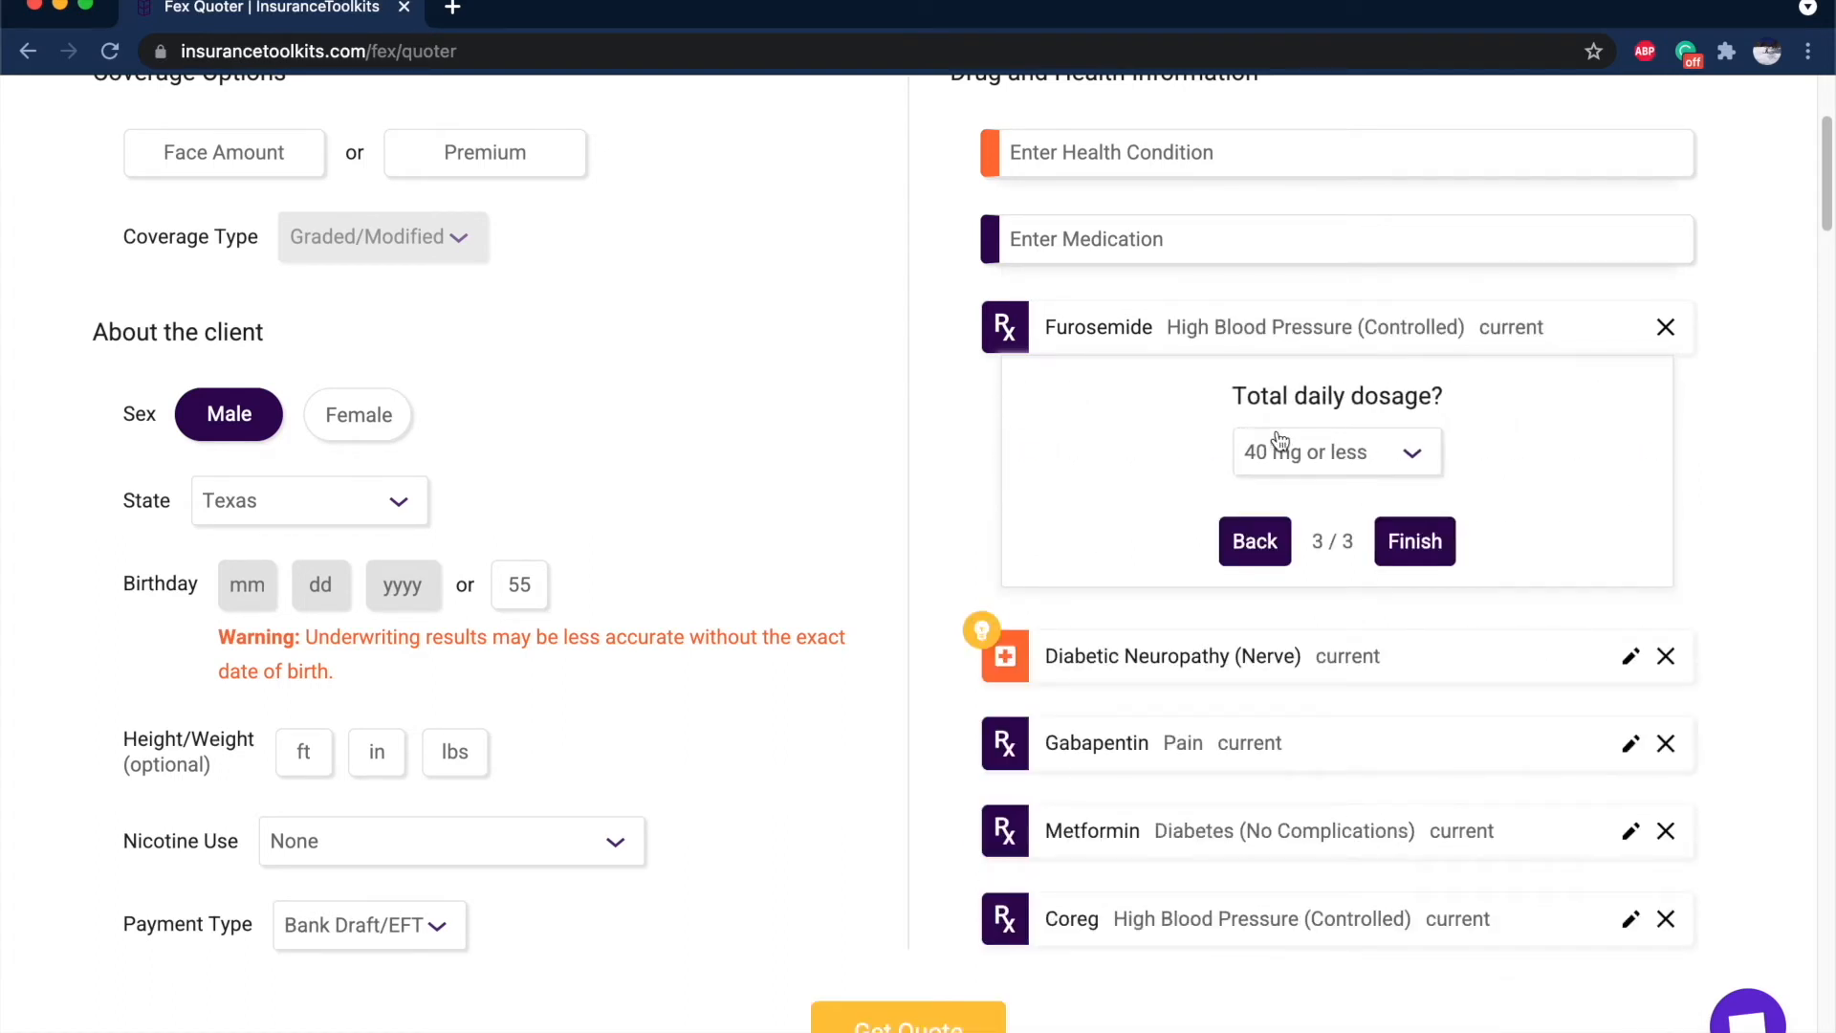
pyautogui.click(1392, 467)
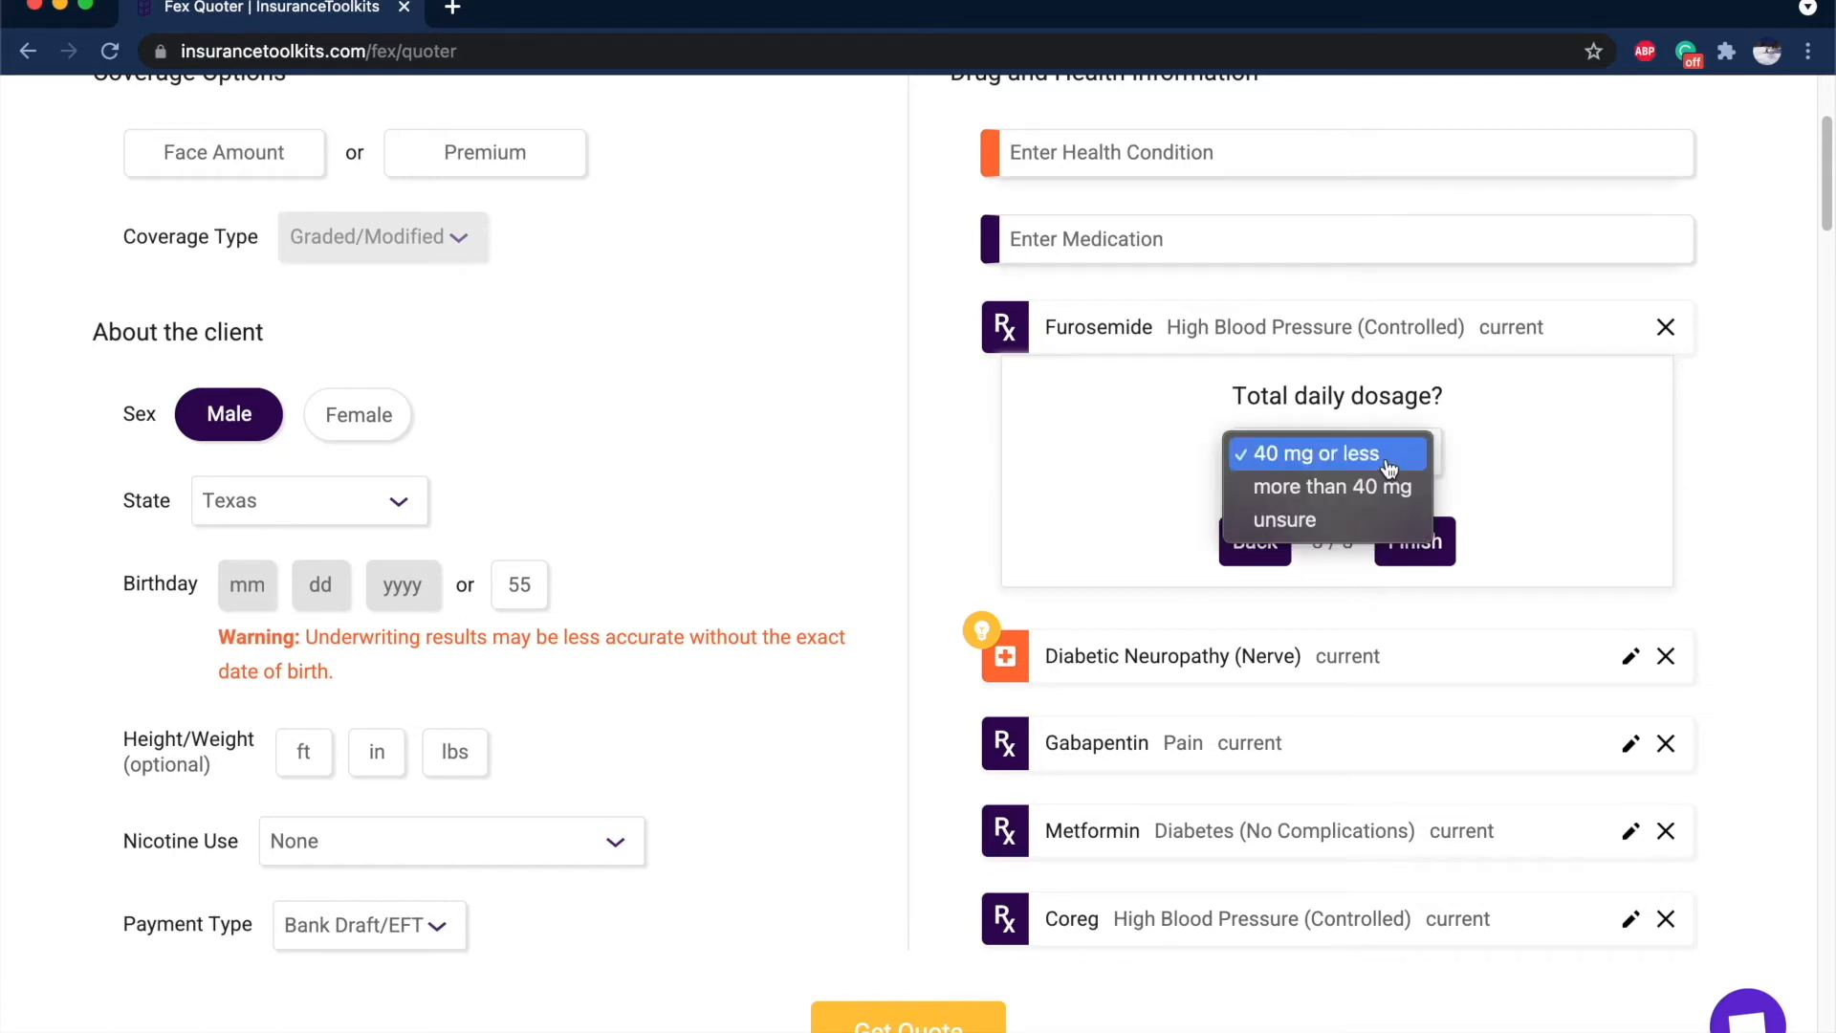
pyautogui.click(1396, 455)
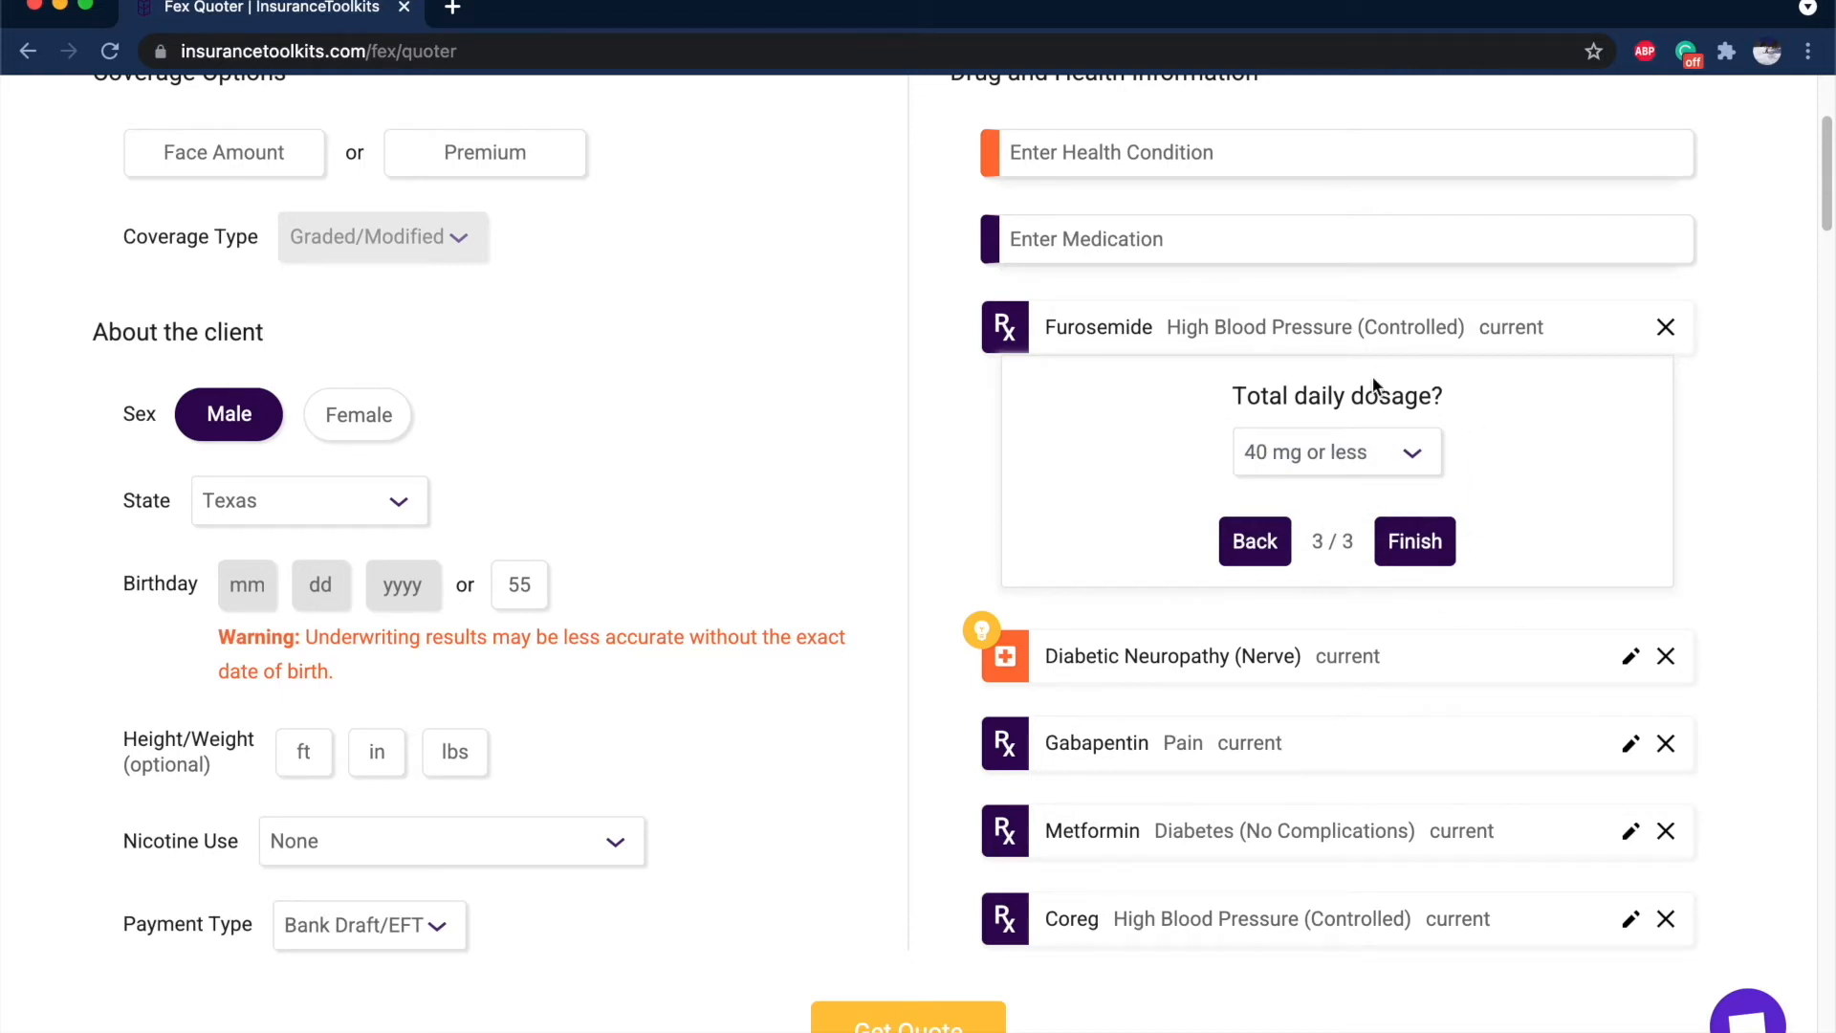
pyautogui.click(1389, 530)
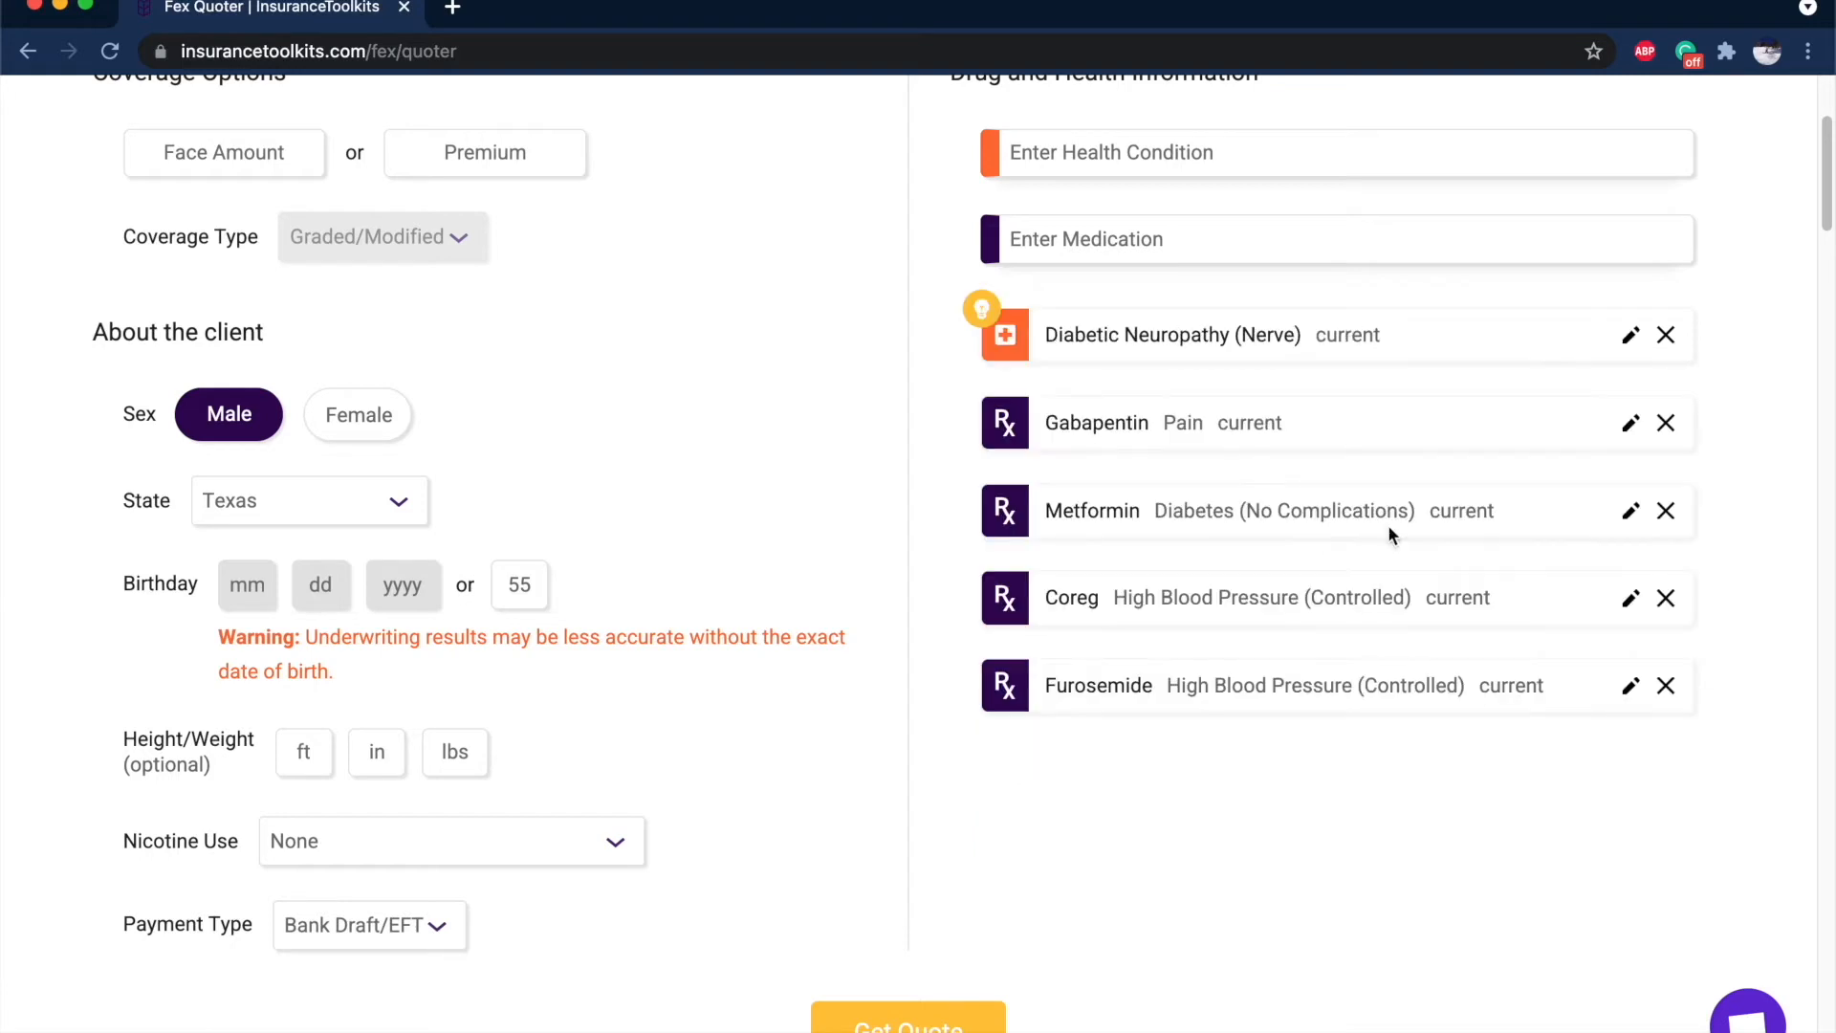
# Remove the auto-added CHF condition from the client's health list.
pyautogui.moveTo(982, 393)
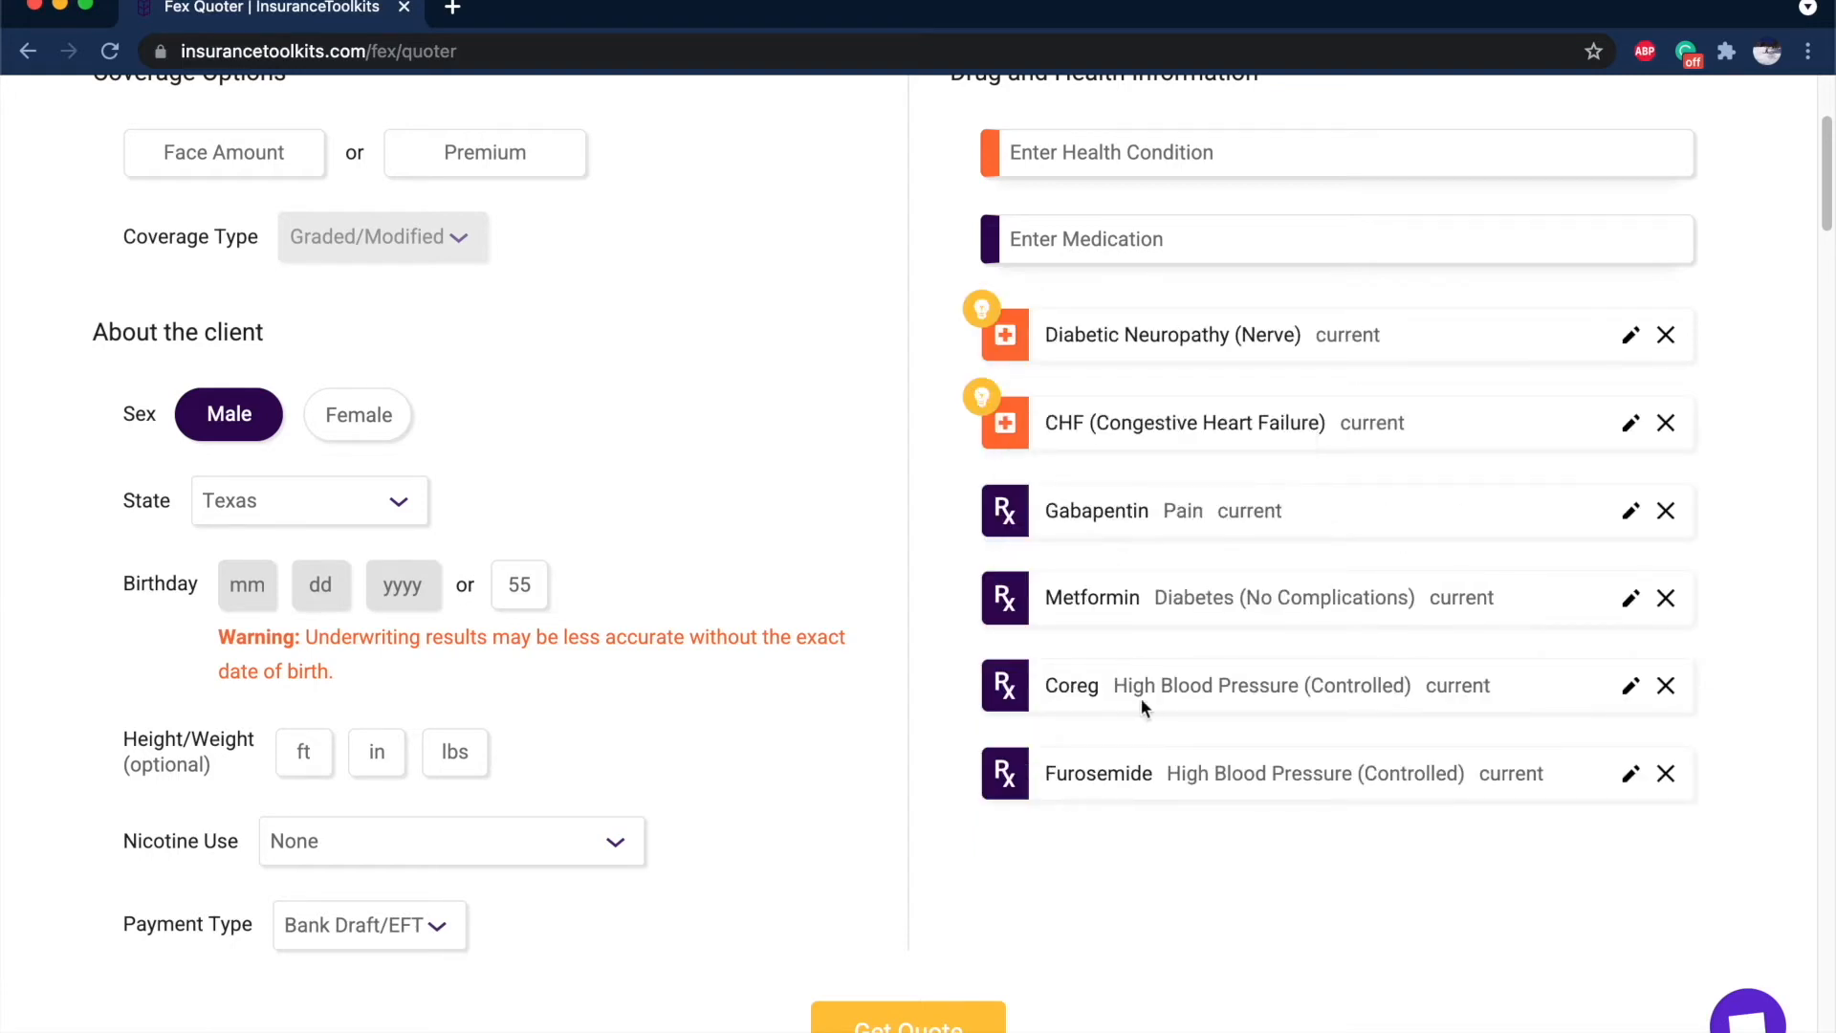
pyautogui.moveTo(1046, 686); pyautogui.dragTo(1181, 773)
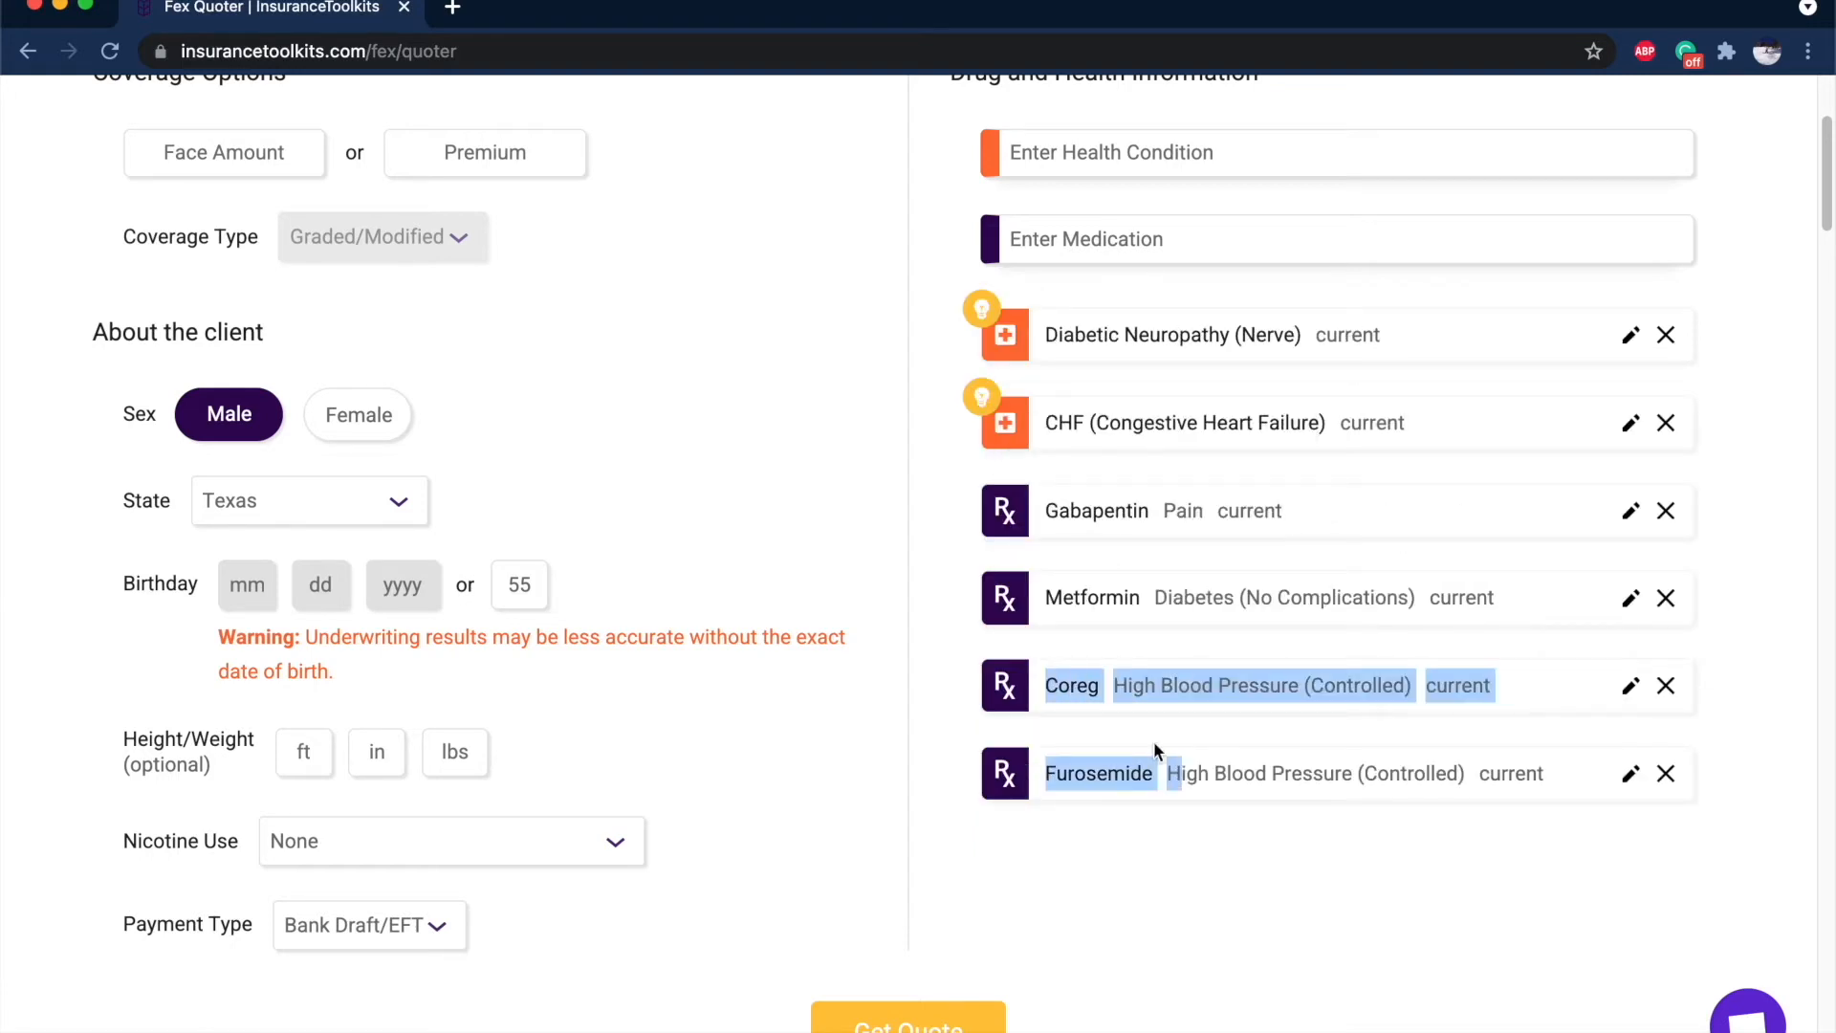
pyautogui.click(1127, 715)
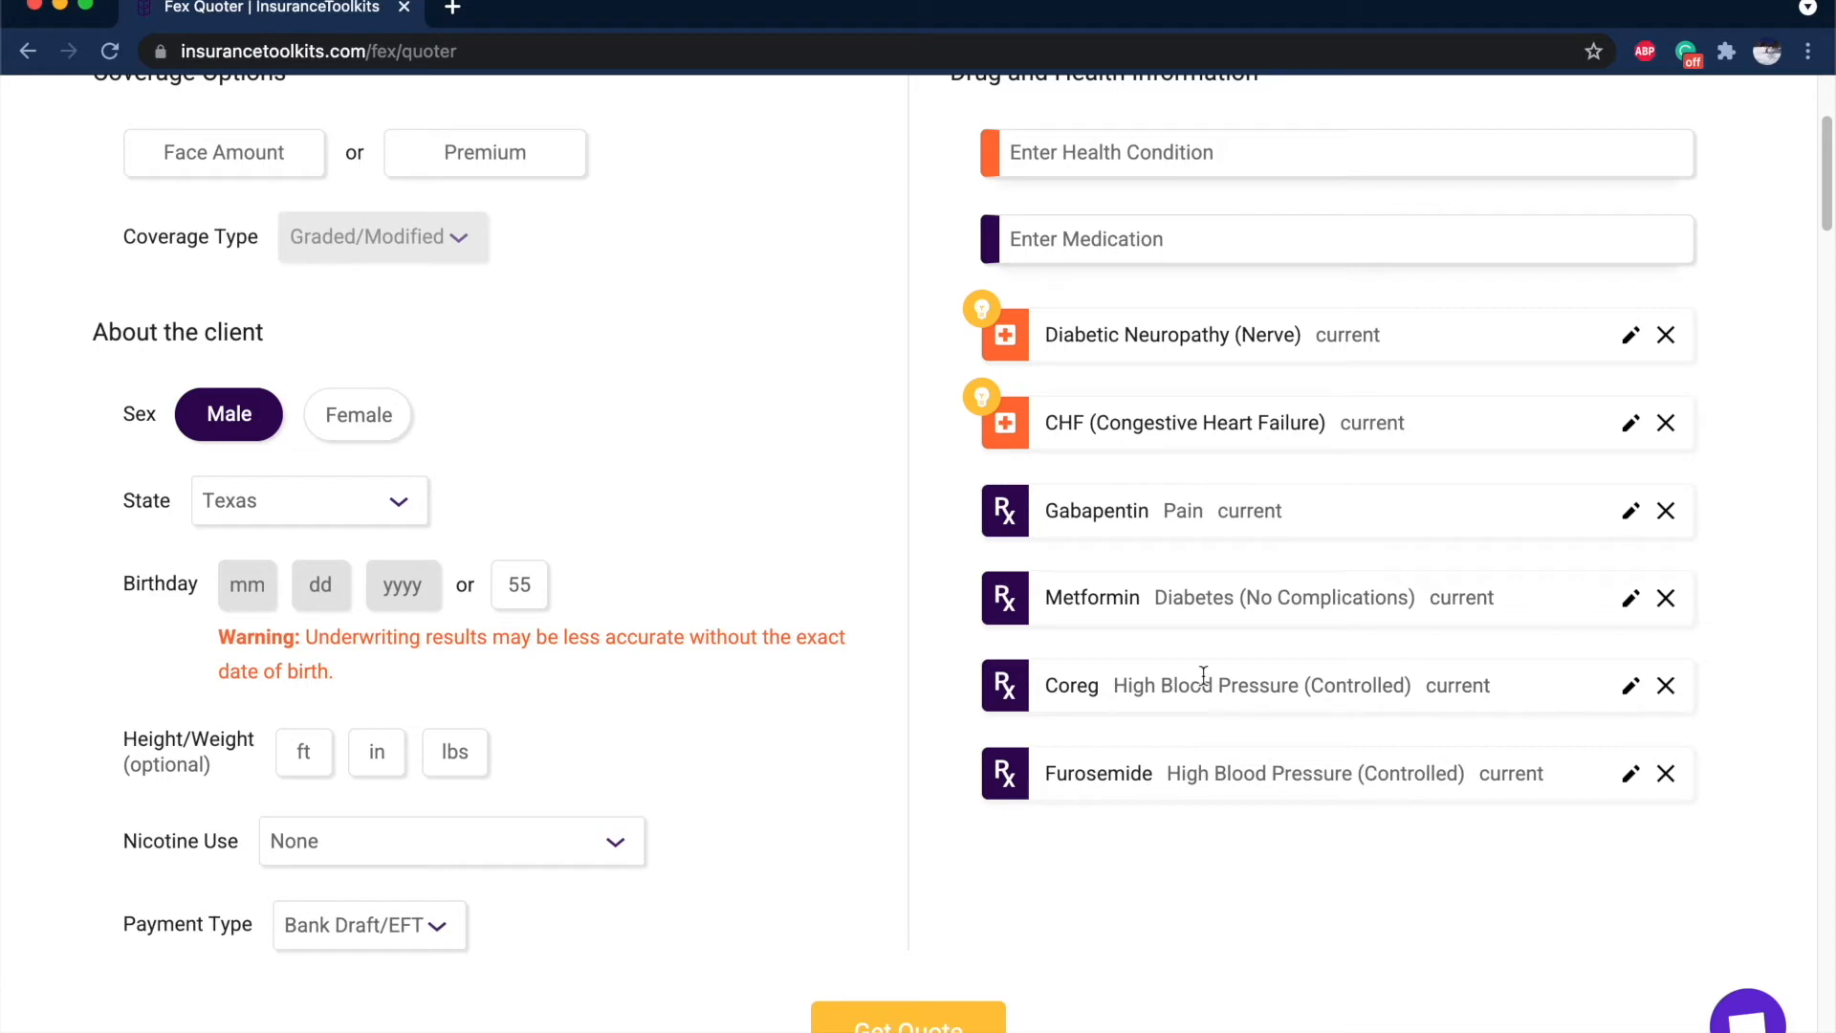
pyautogui.click(1666, 421)
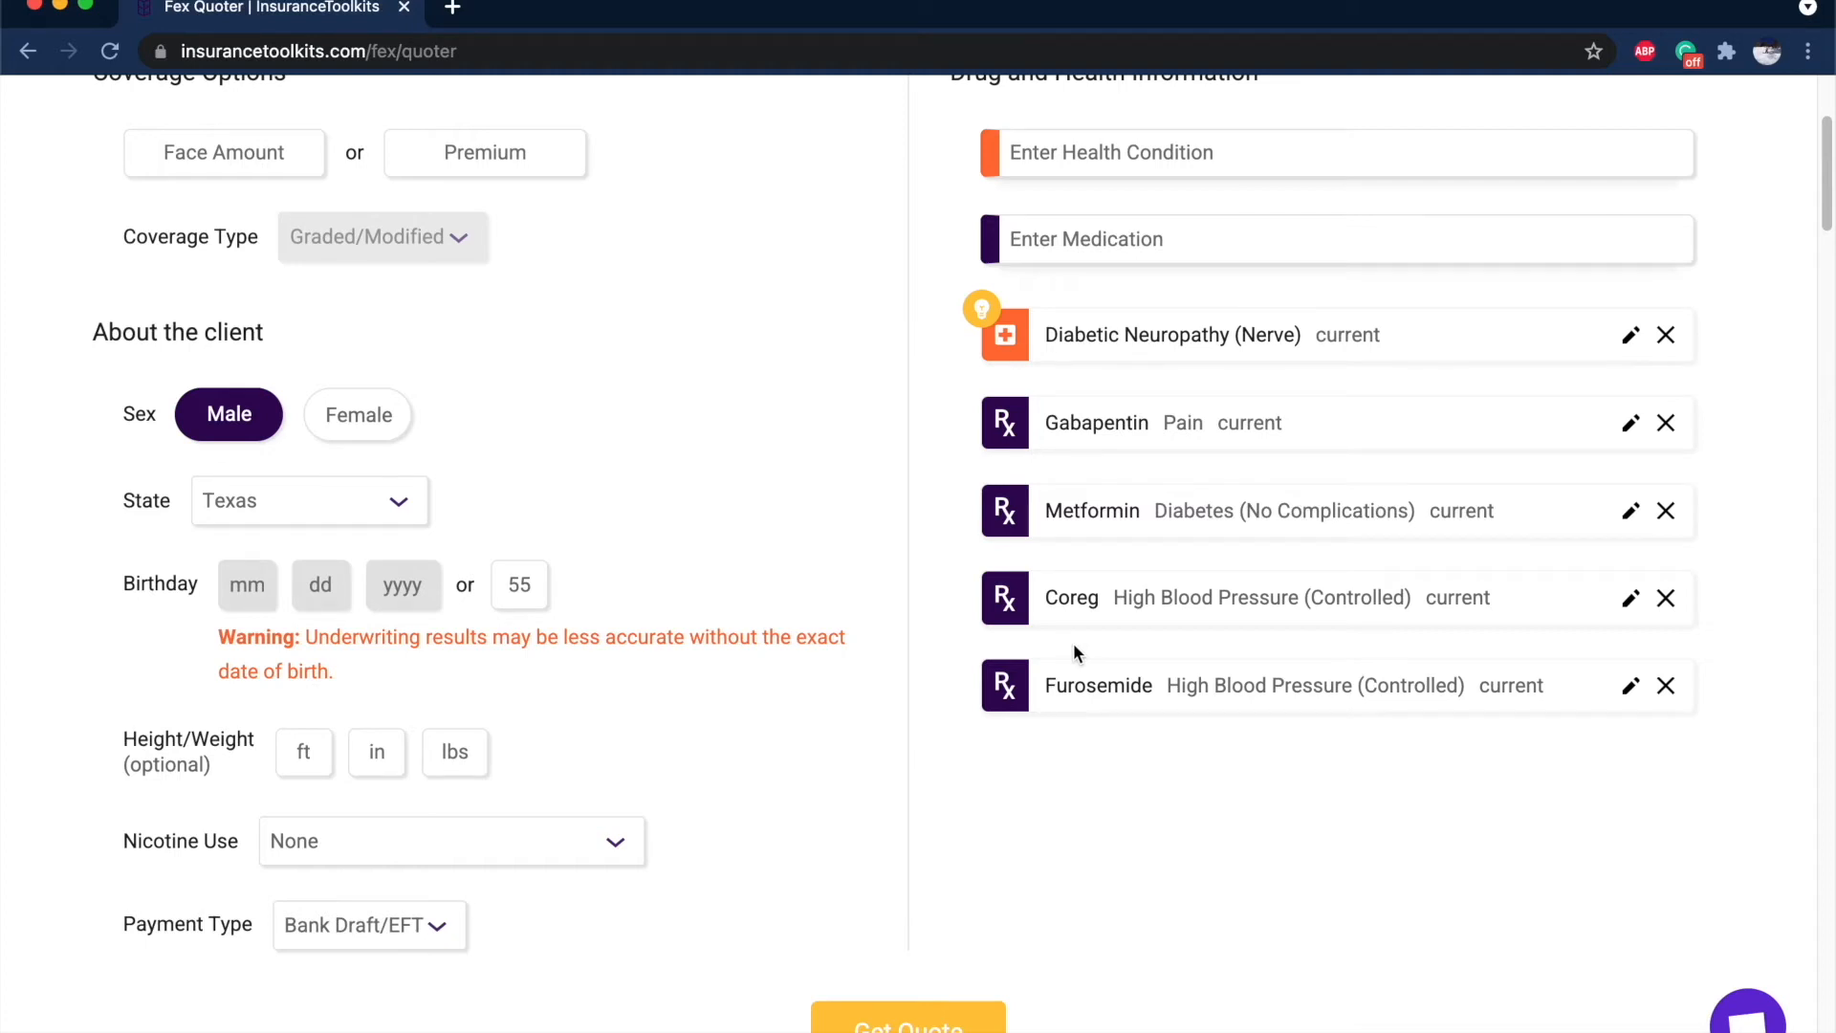
pyautogui.scroll(-2, 1052, 669)
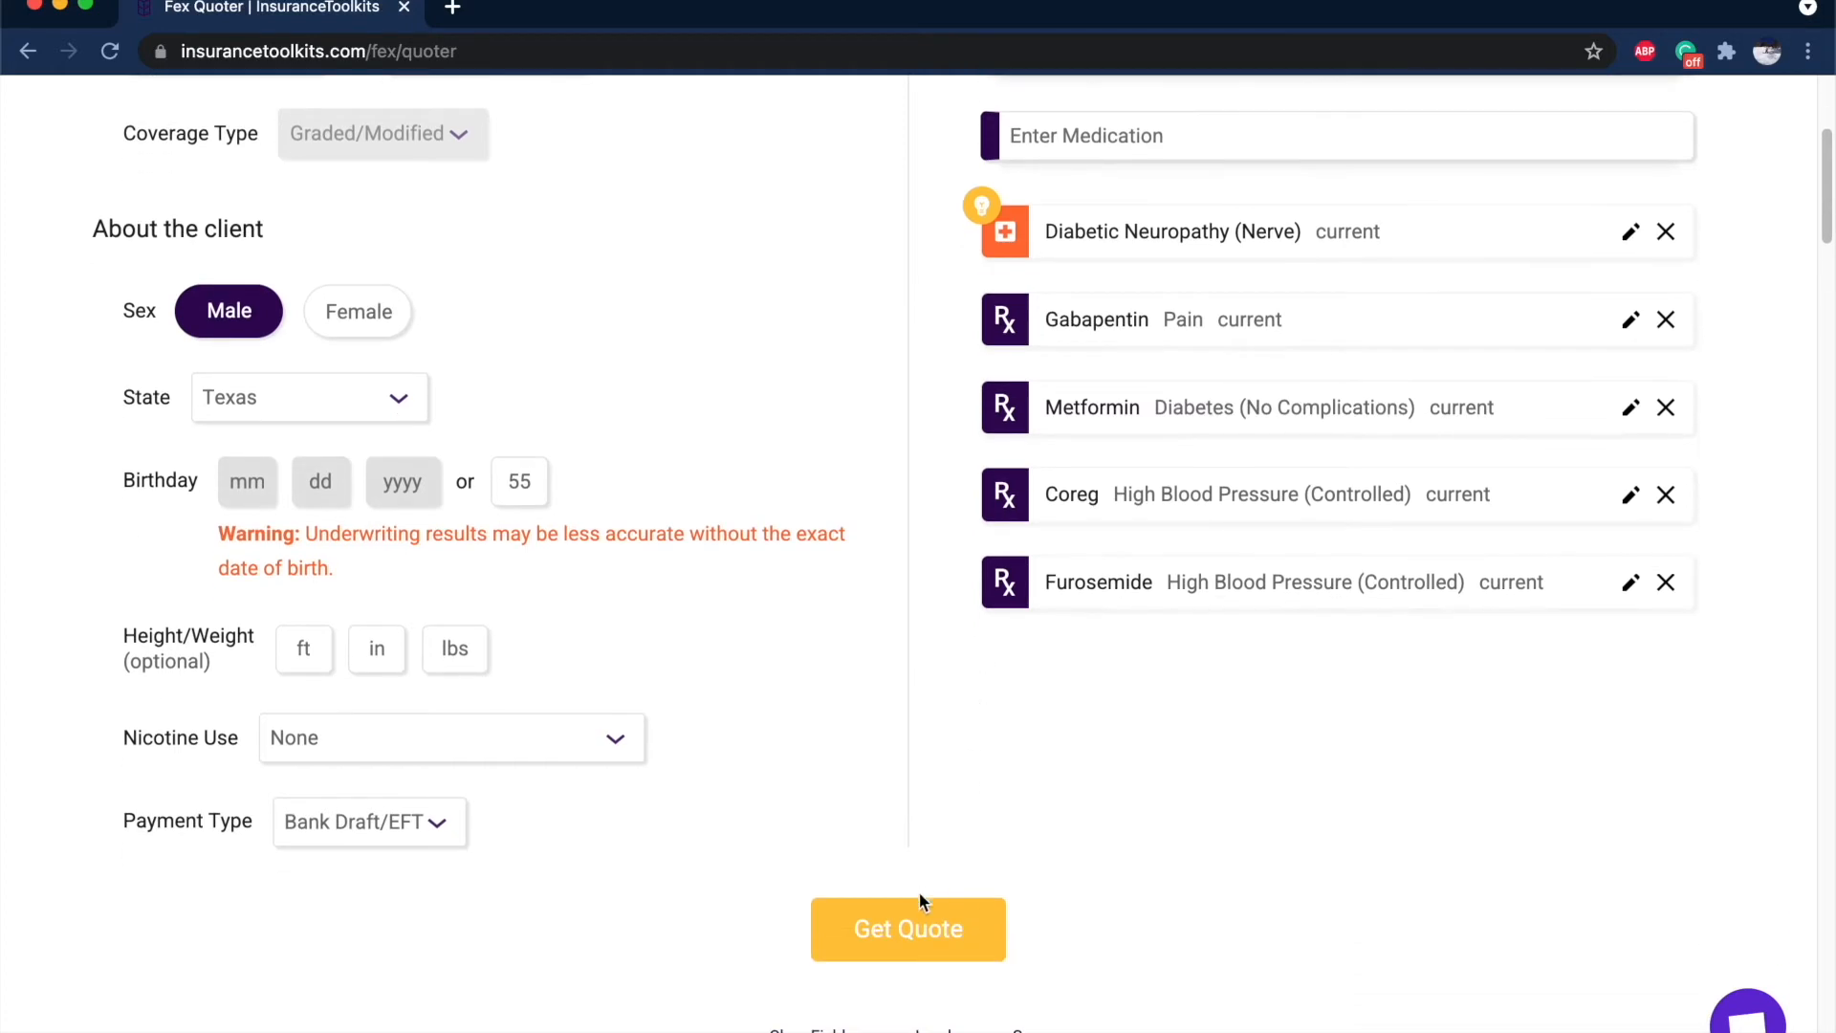
# Run the quote, then remove the Diabetic Neuropathy condition and rerun it.
pyautogui.click(903, 955)
pyautogui.scroll(-10, 1030, 829)
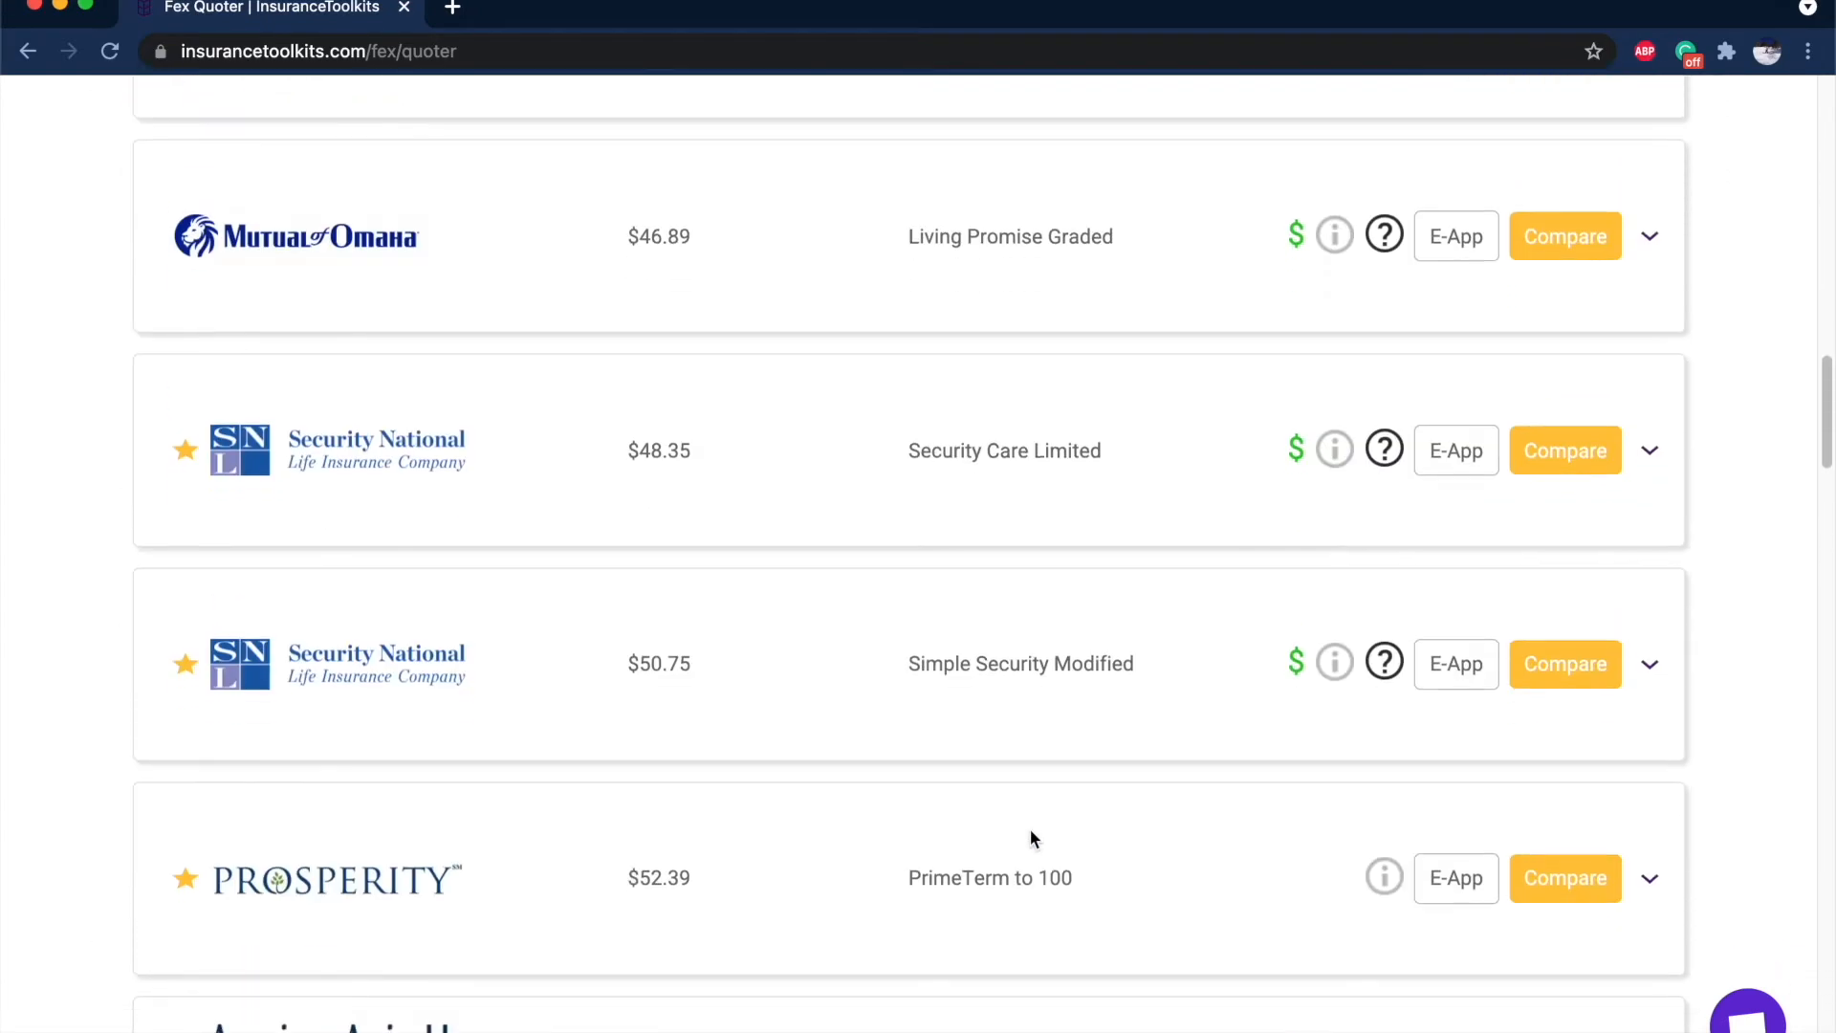
pyautogui.scroll(20, 1030, 829)
pyautogui.click(1666, 644)
pyautogui.scroll(-10, 1052, 669)
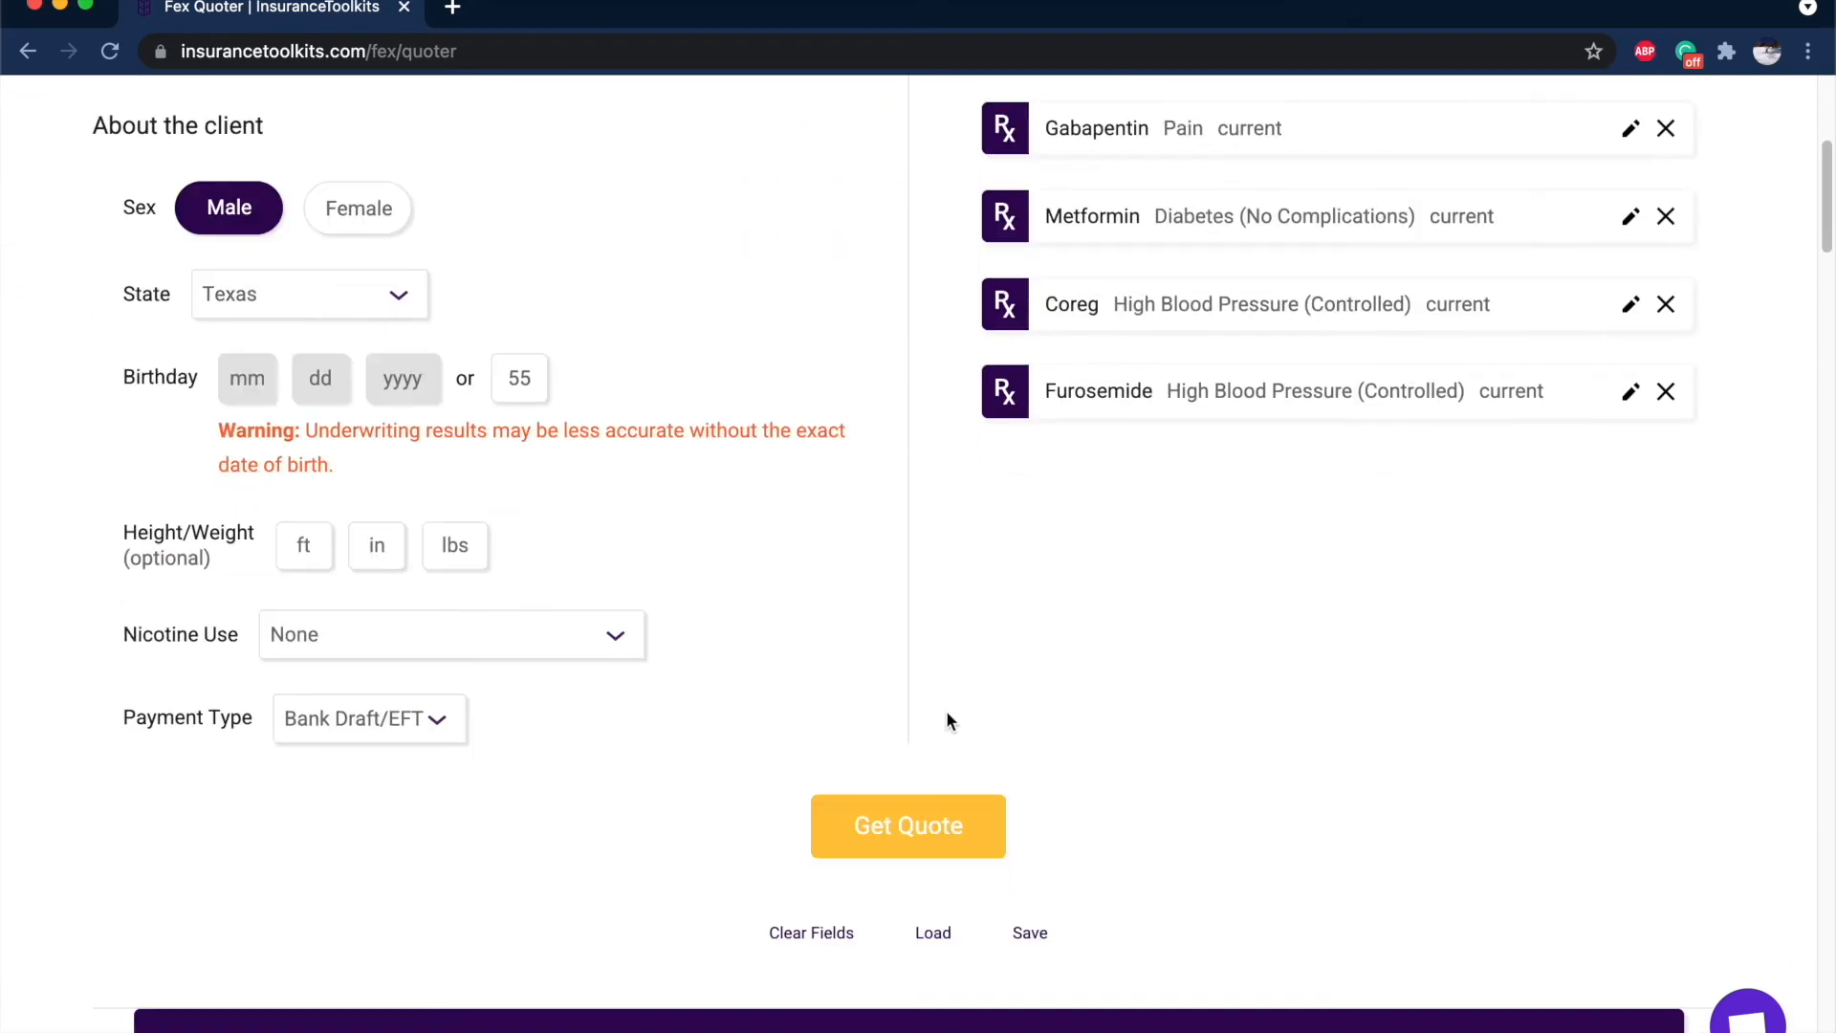
pyautogui.click(890, 798)
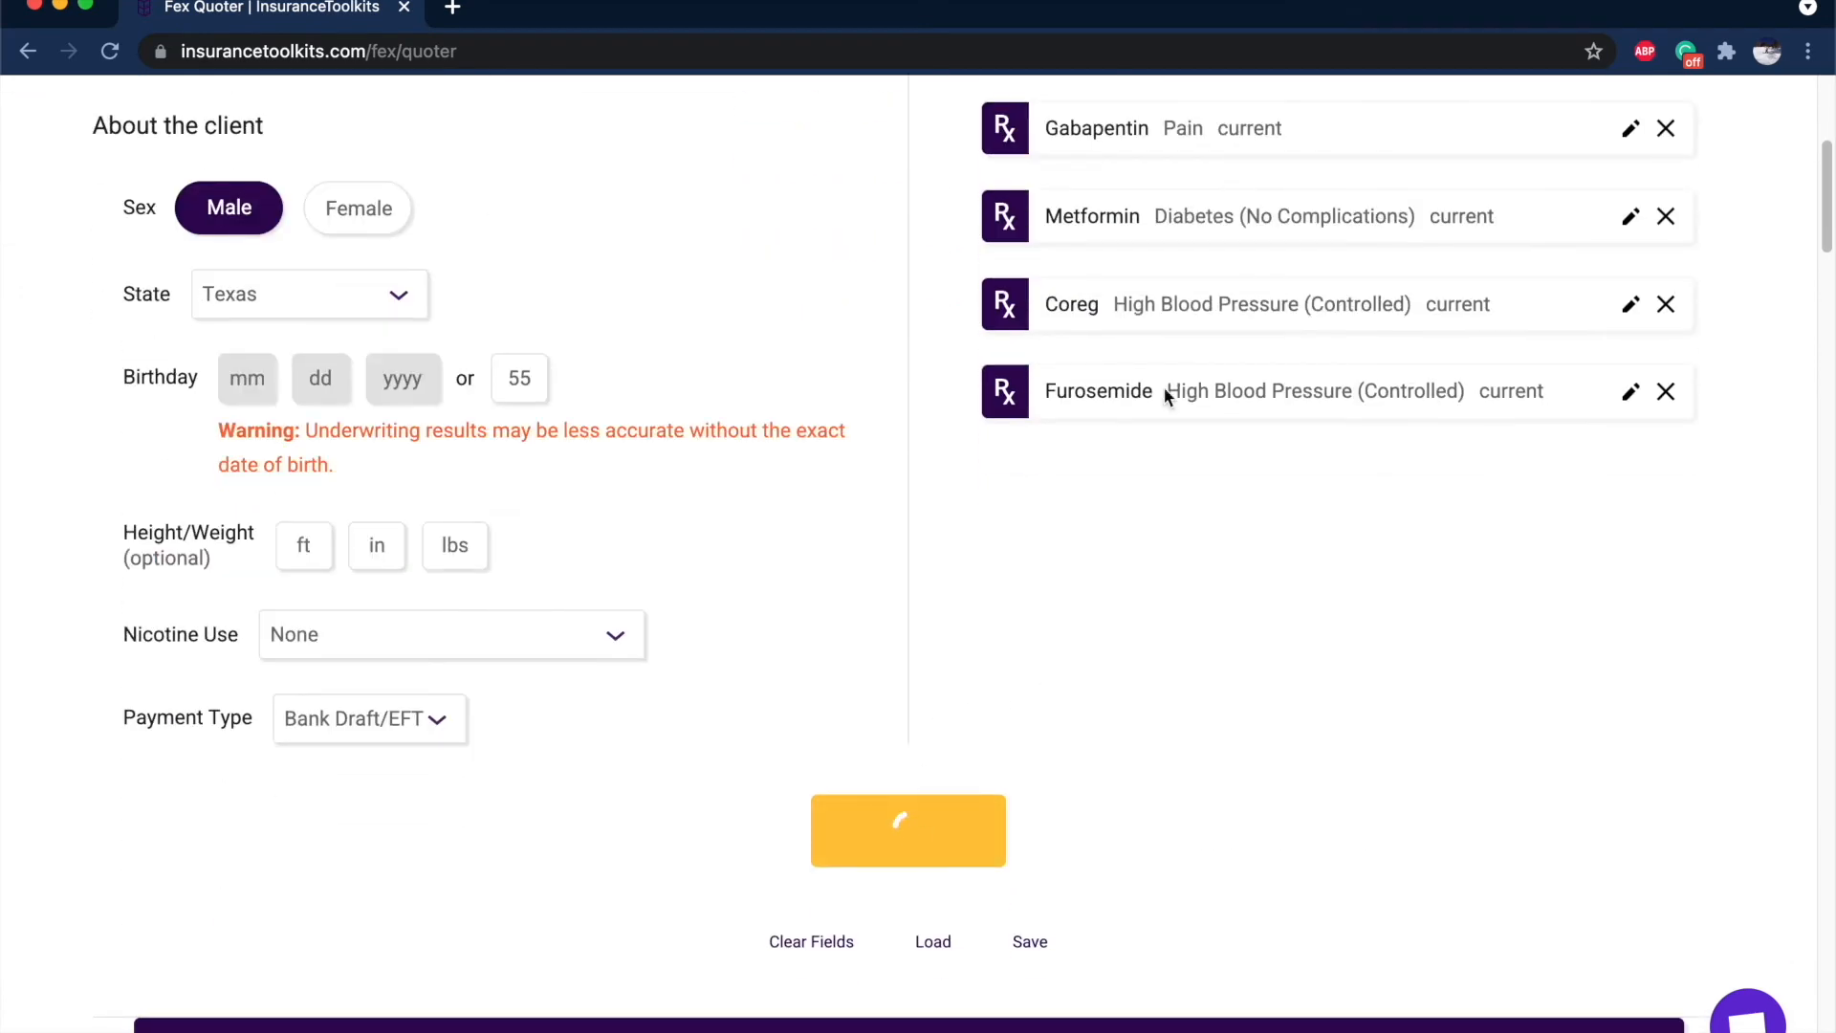
# Scroll through the new quote results and back up to the top of the Fex Quoter form.
pyautogui.scroll(-4, 1163, 387)
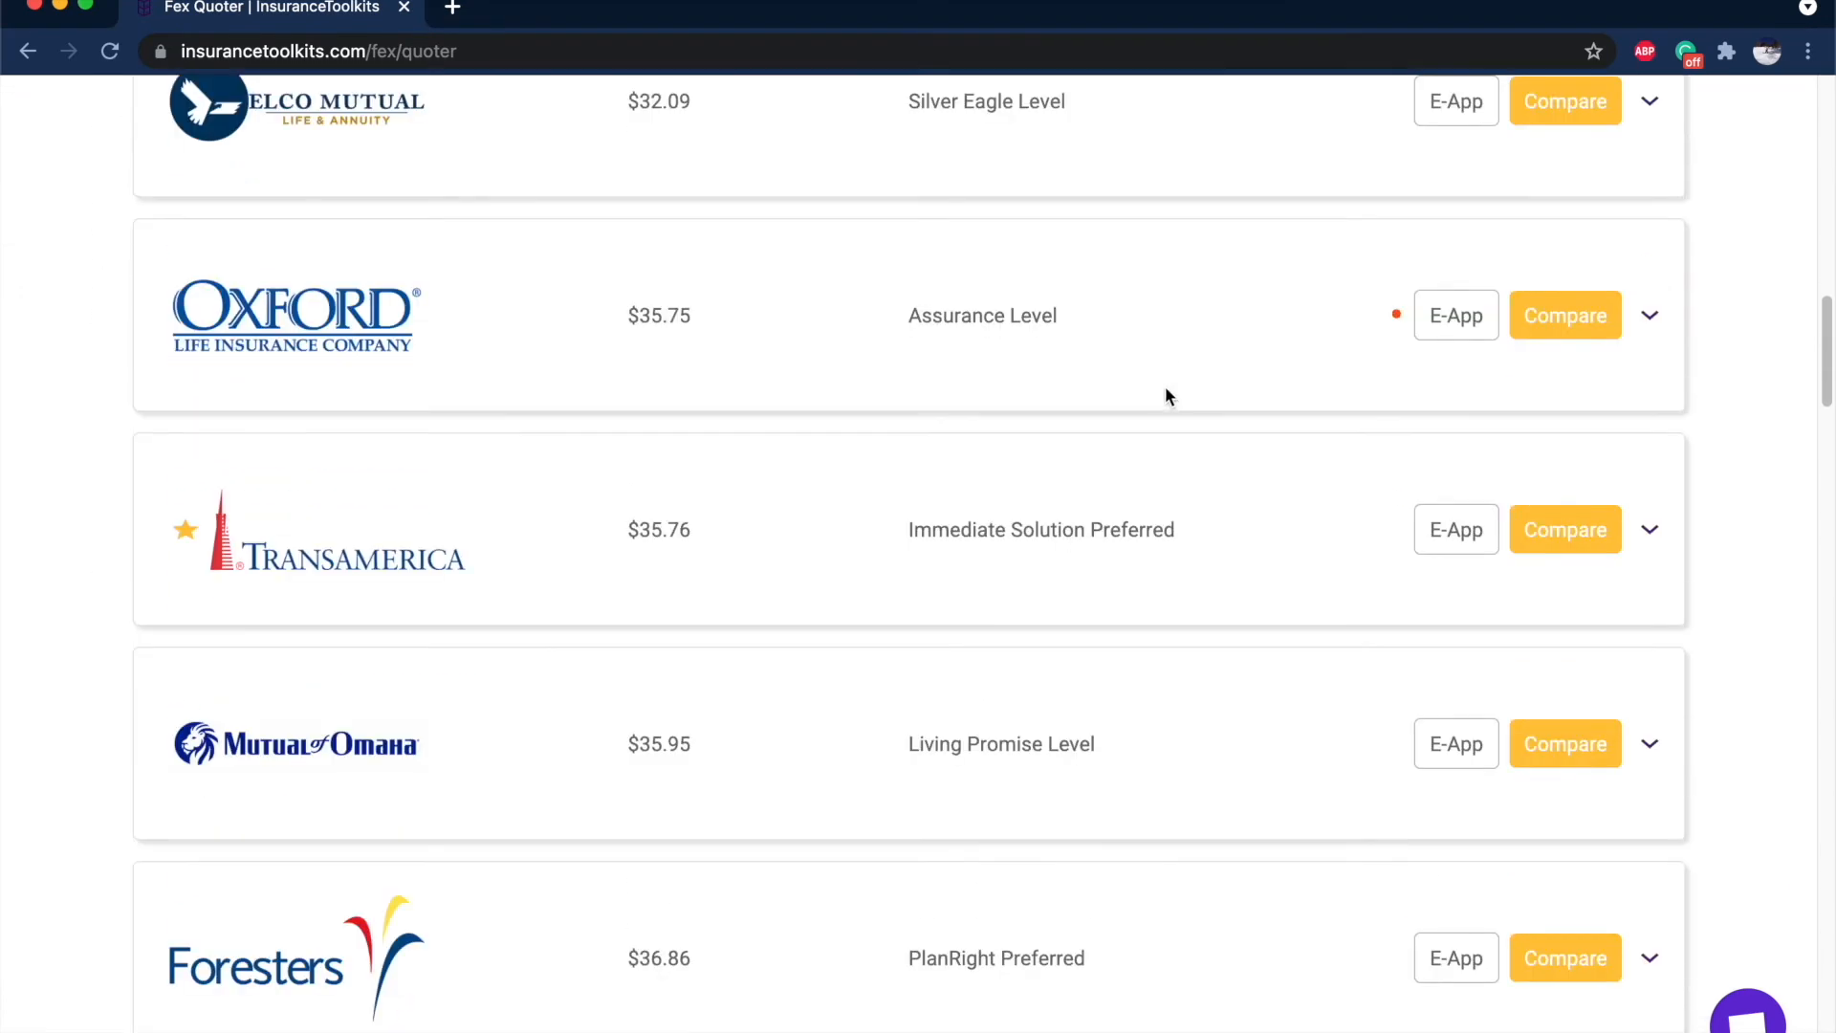
pyautogui.moveTo(1397, 313)
pyautogui.scroll(-12, 1401, 313)
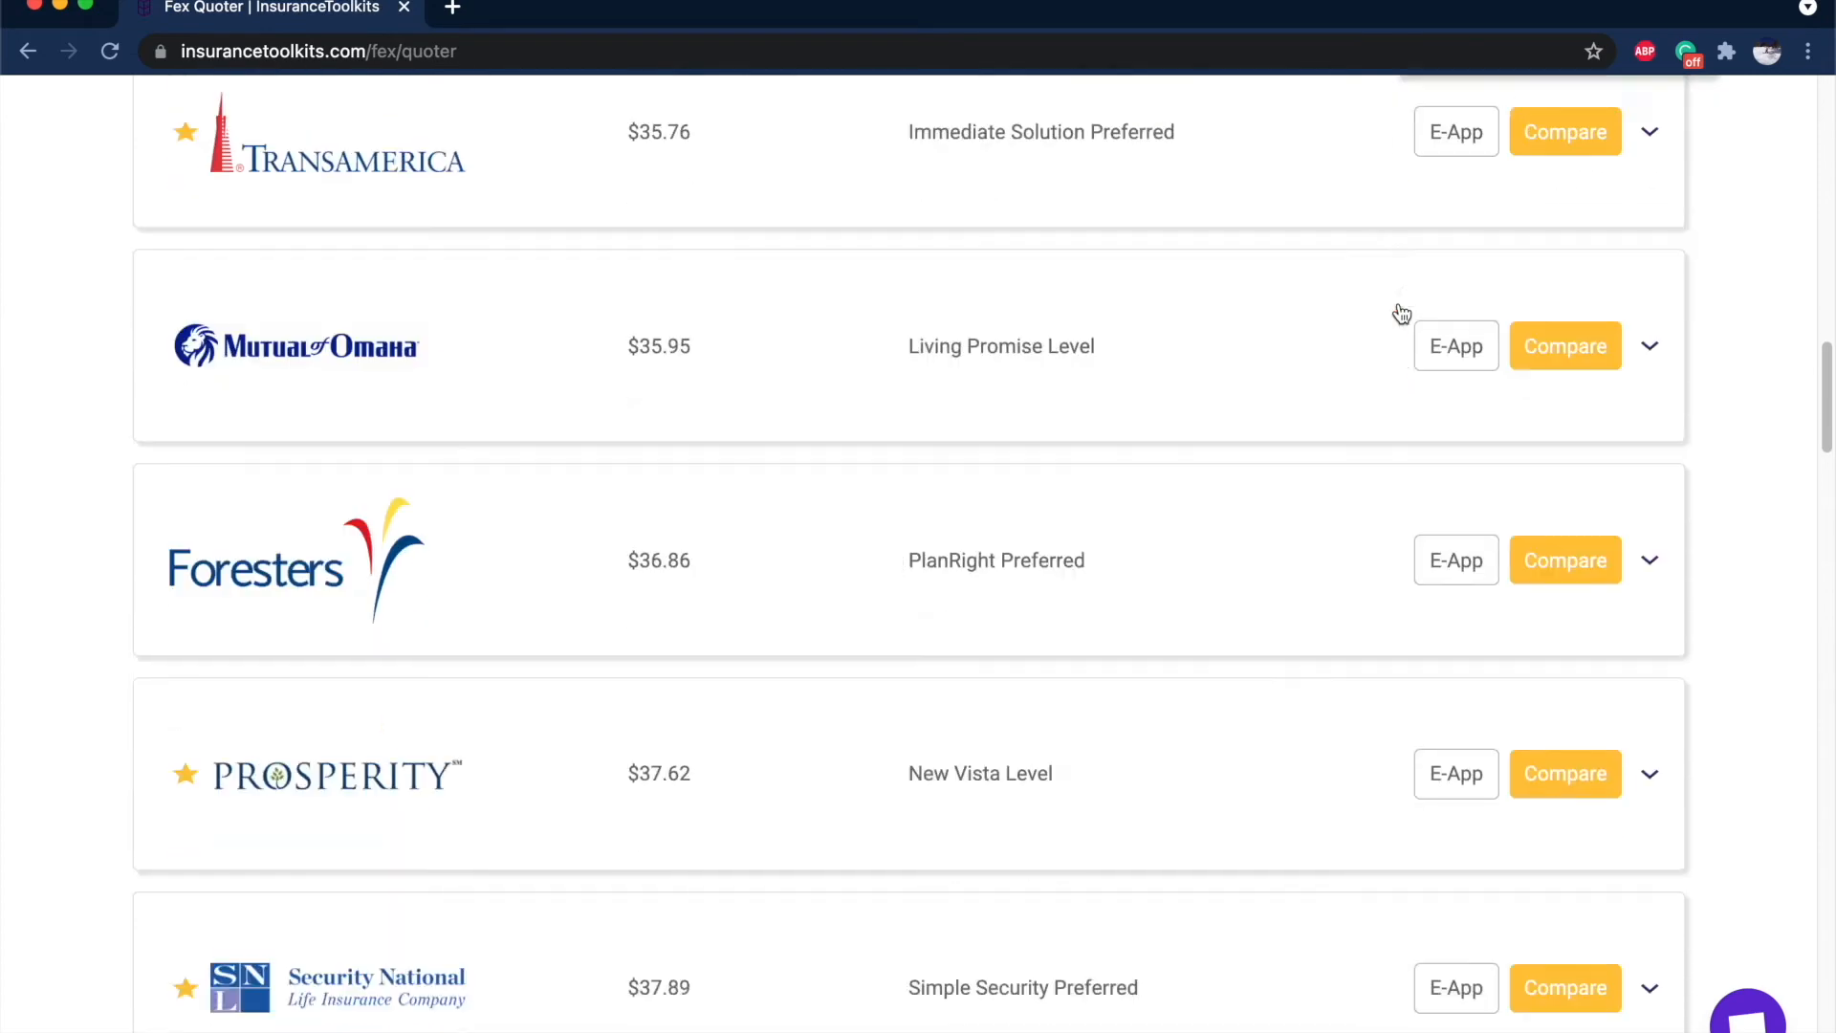
pyautogui.moveTo(1400, 448)
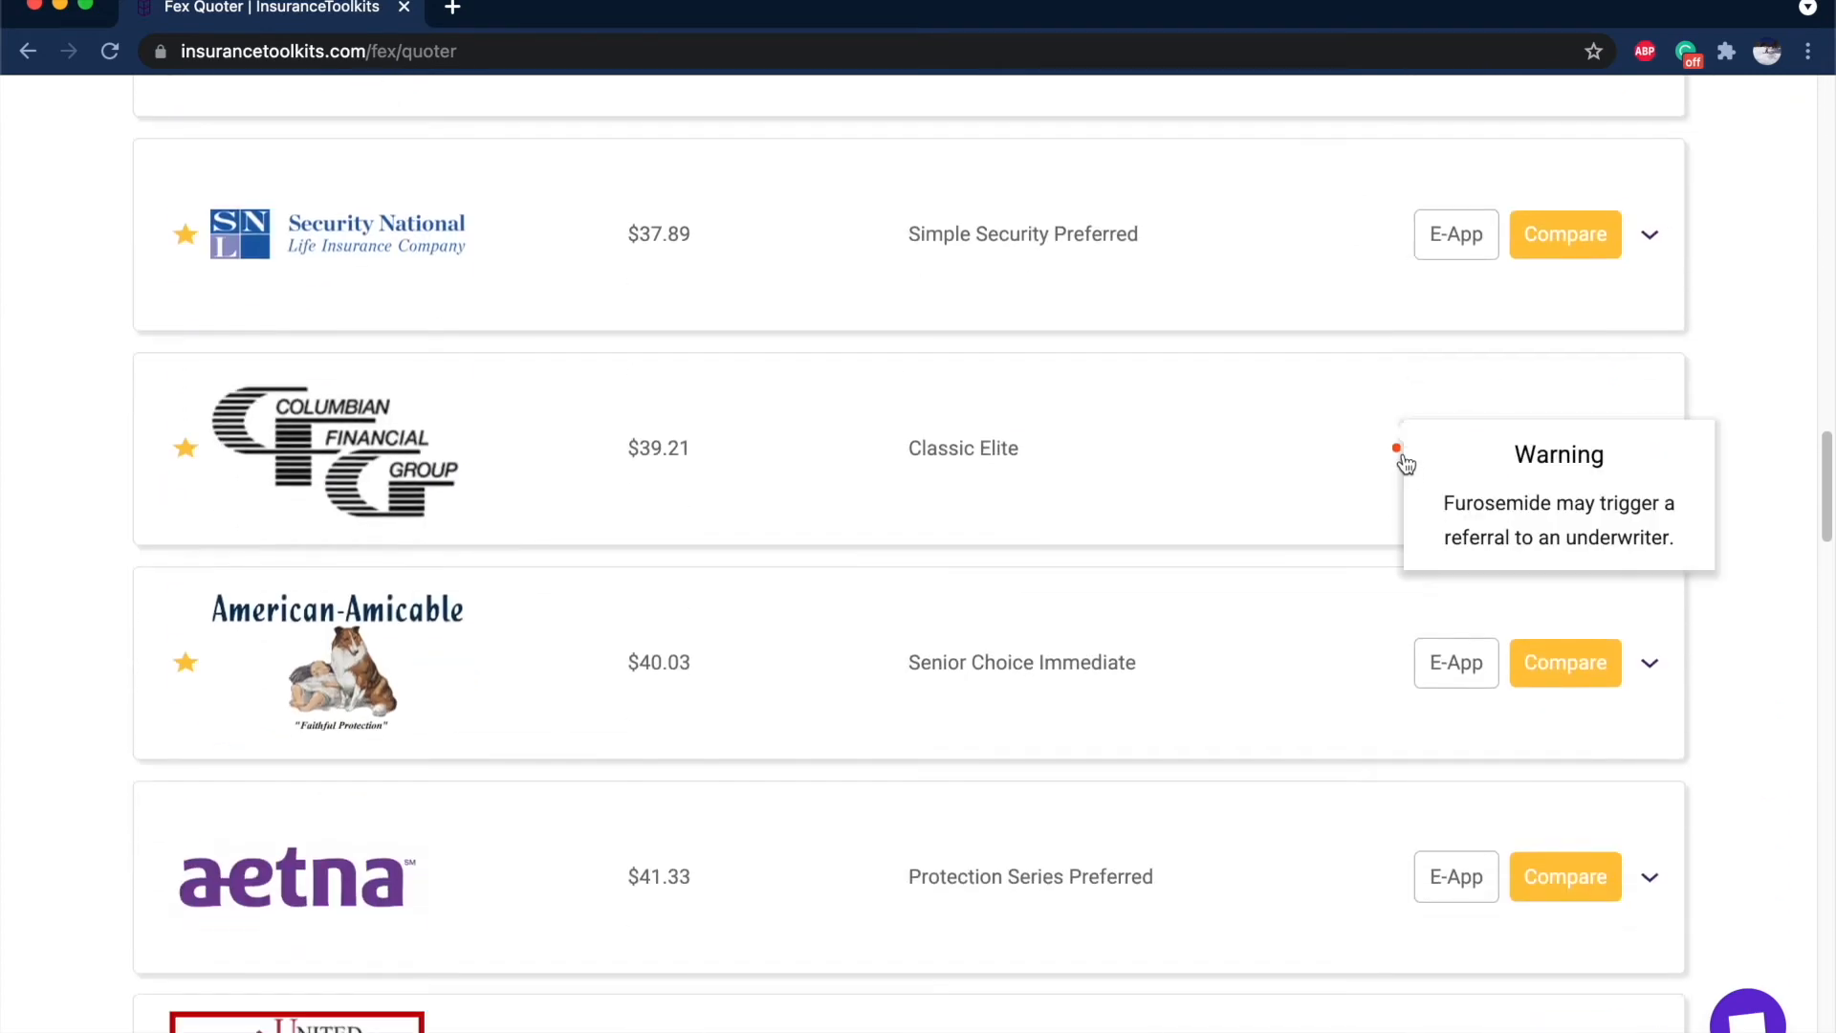
pyautogui.scroll(-8, 1402, 463)
pyautogui.moveTo(1398, 519)
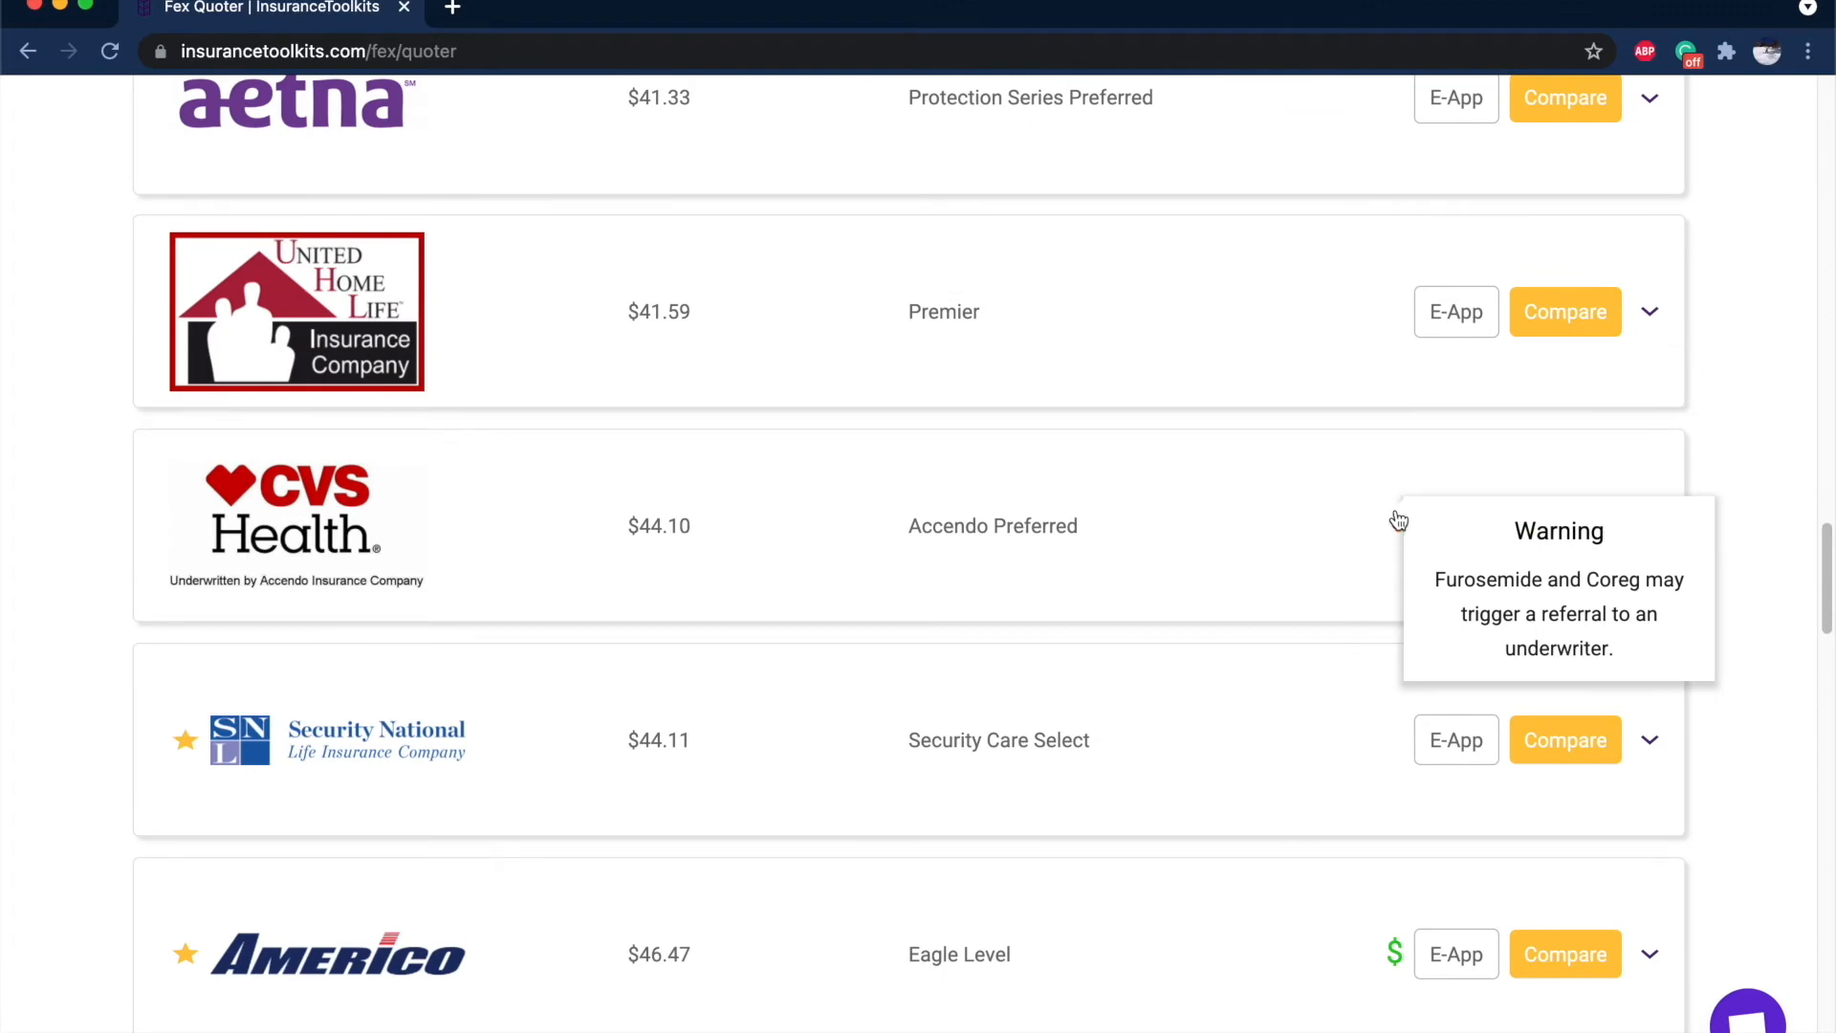
pyautogui.scroll(14, 1398, 519)
pyautogui.scroll(20, 1523, 712)
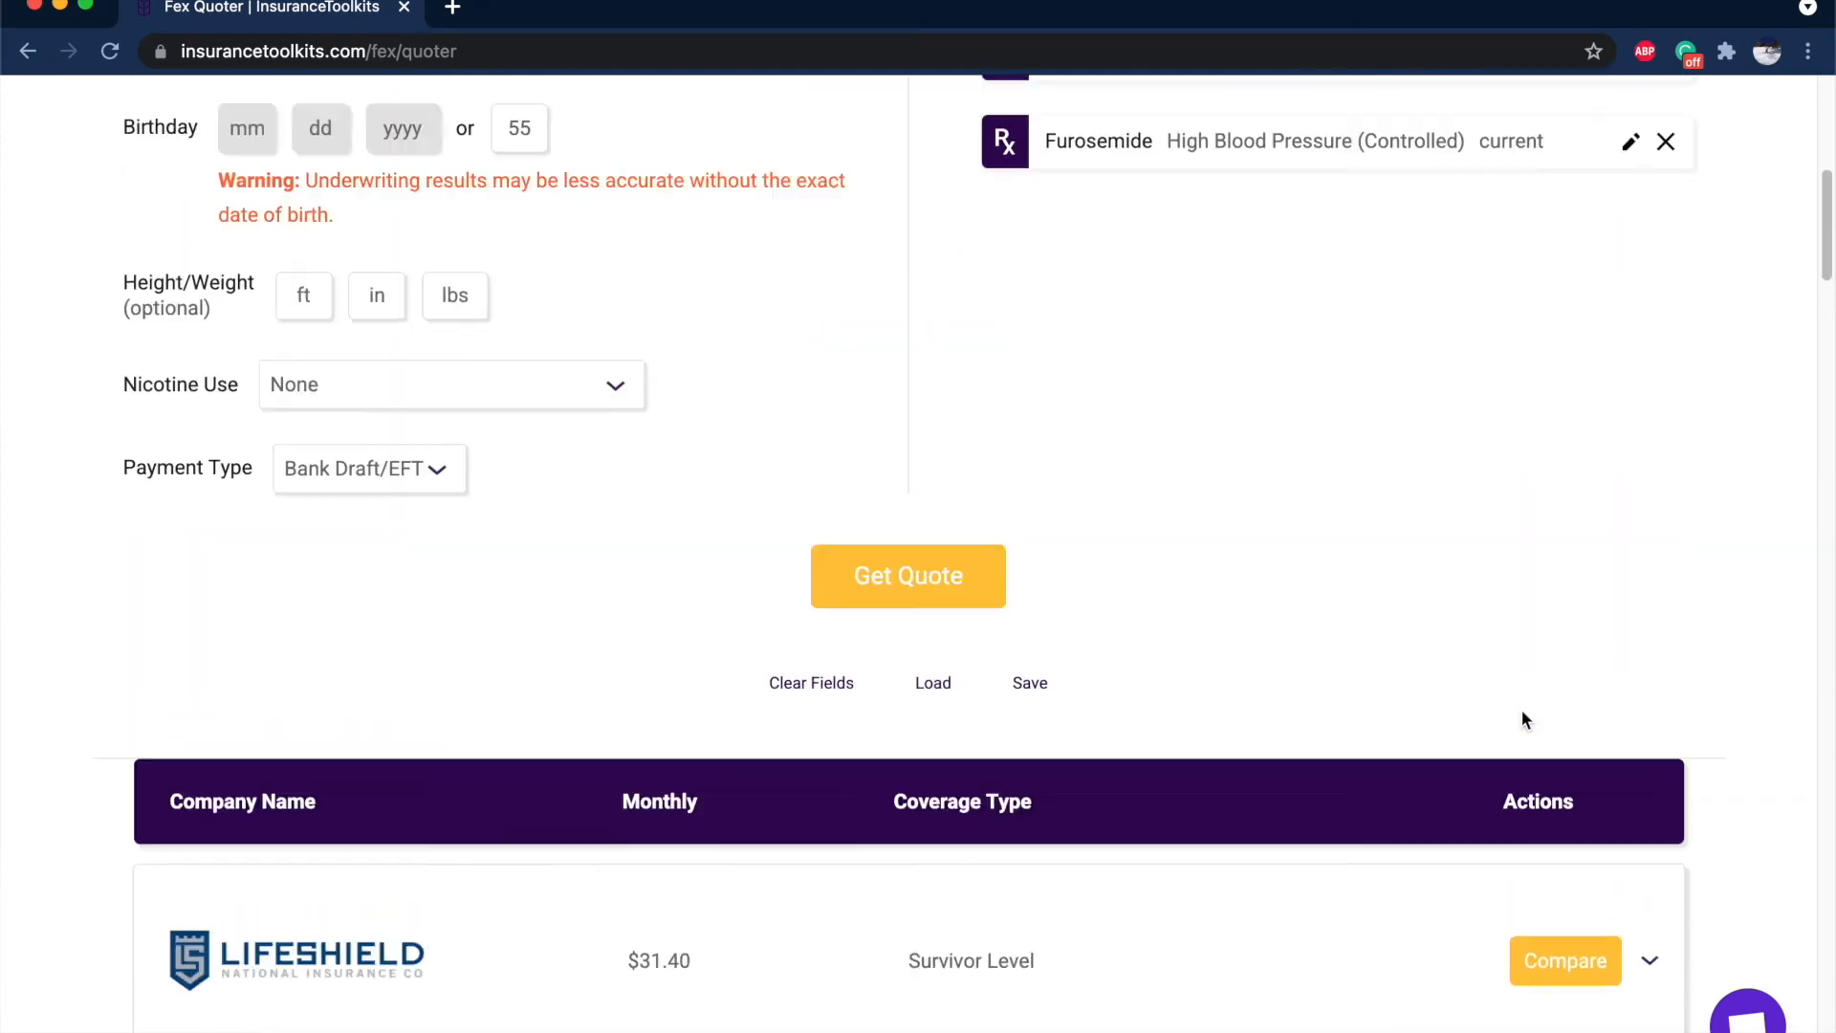
pyautogui.scroll(-4, 1523, 711)
pyautogui.scroll(6, 1522, 712)
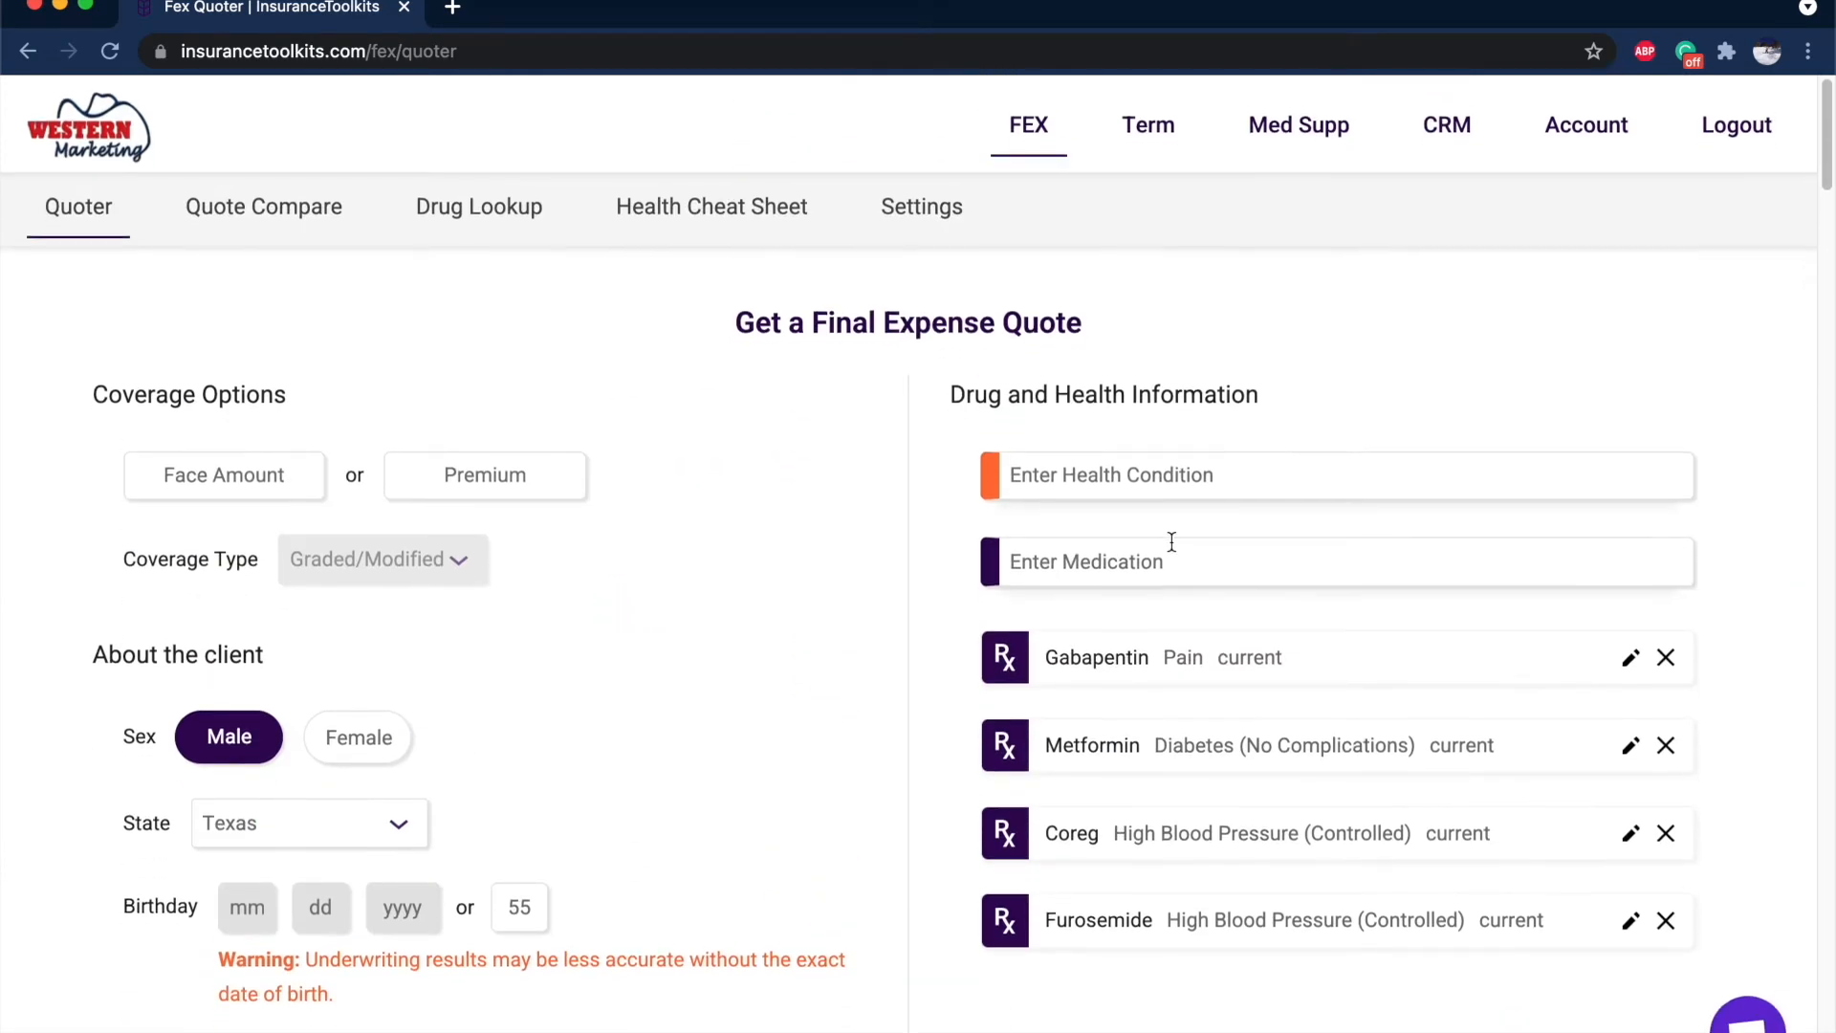
pyautogui.click(1102, 476)
pyautogui.write('cancer')
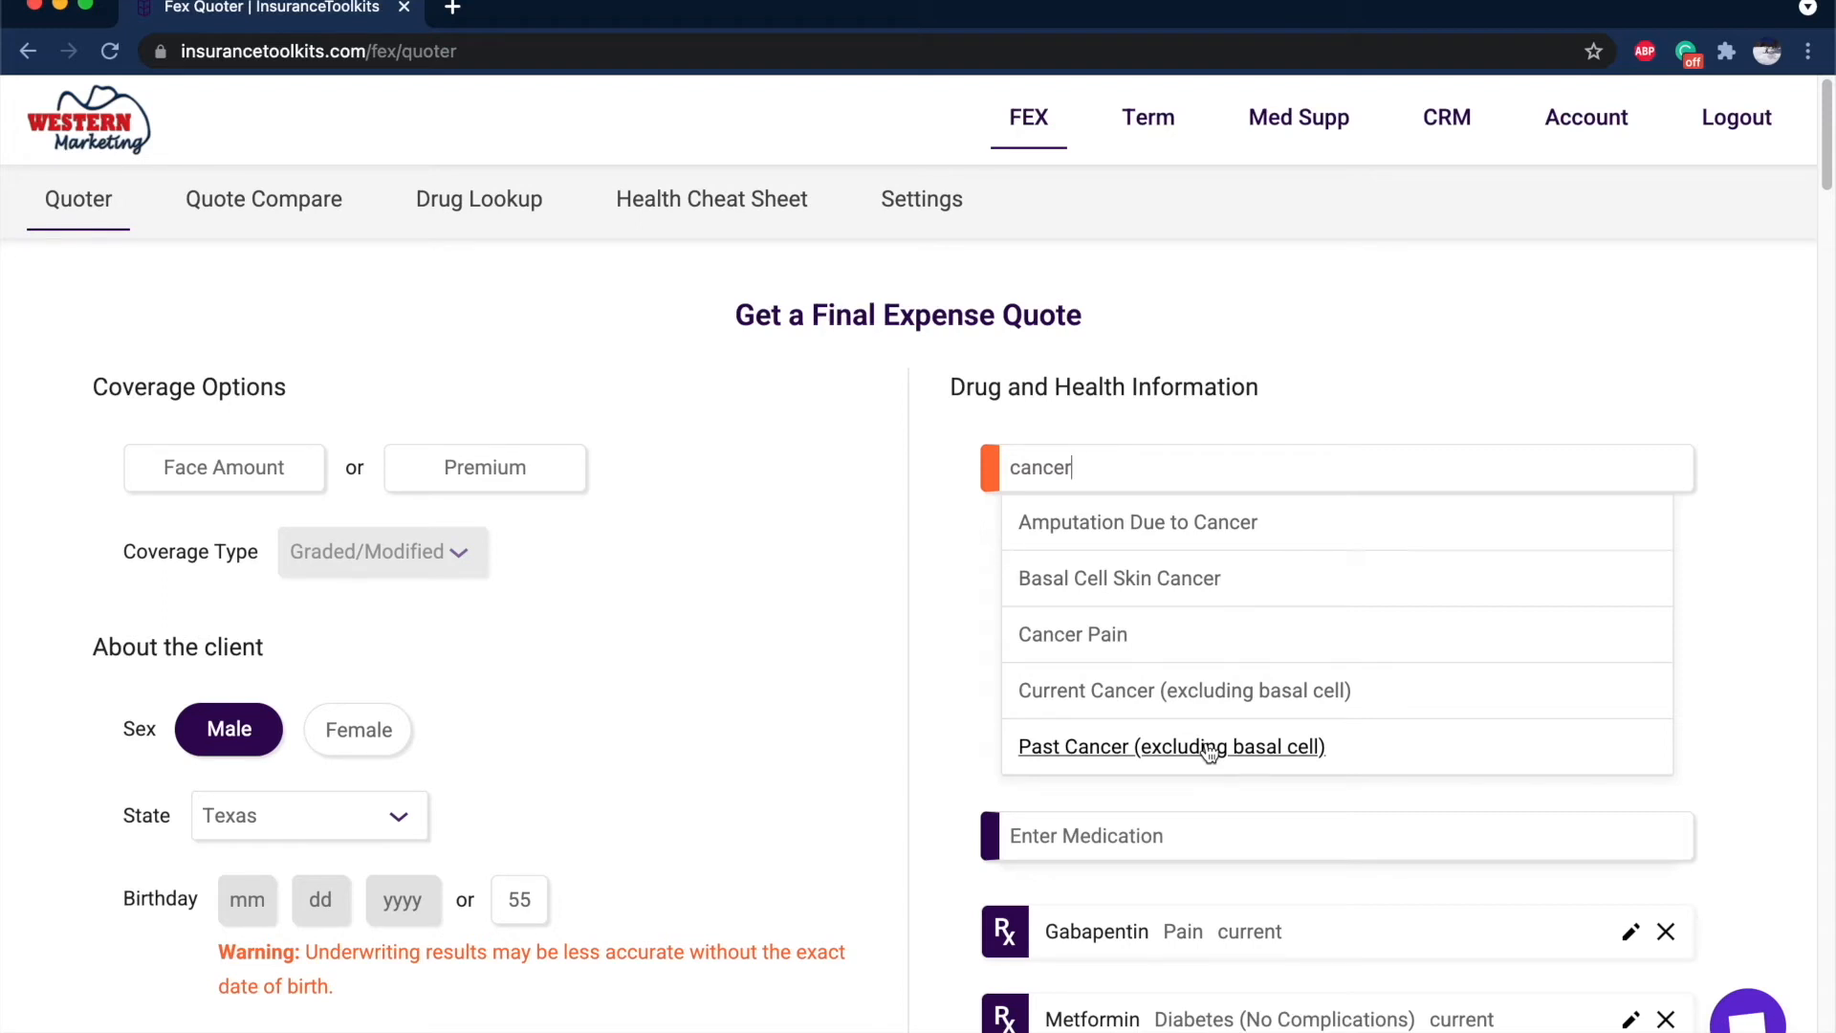
pyautogui.click(1128, 834)
pyautogui.write('balver')
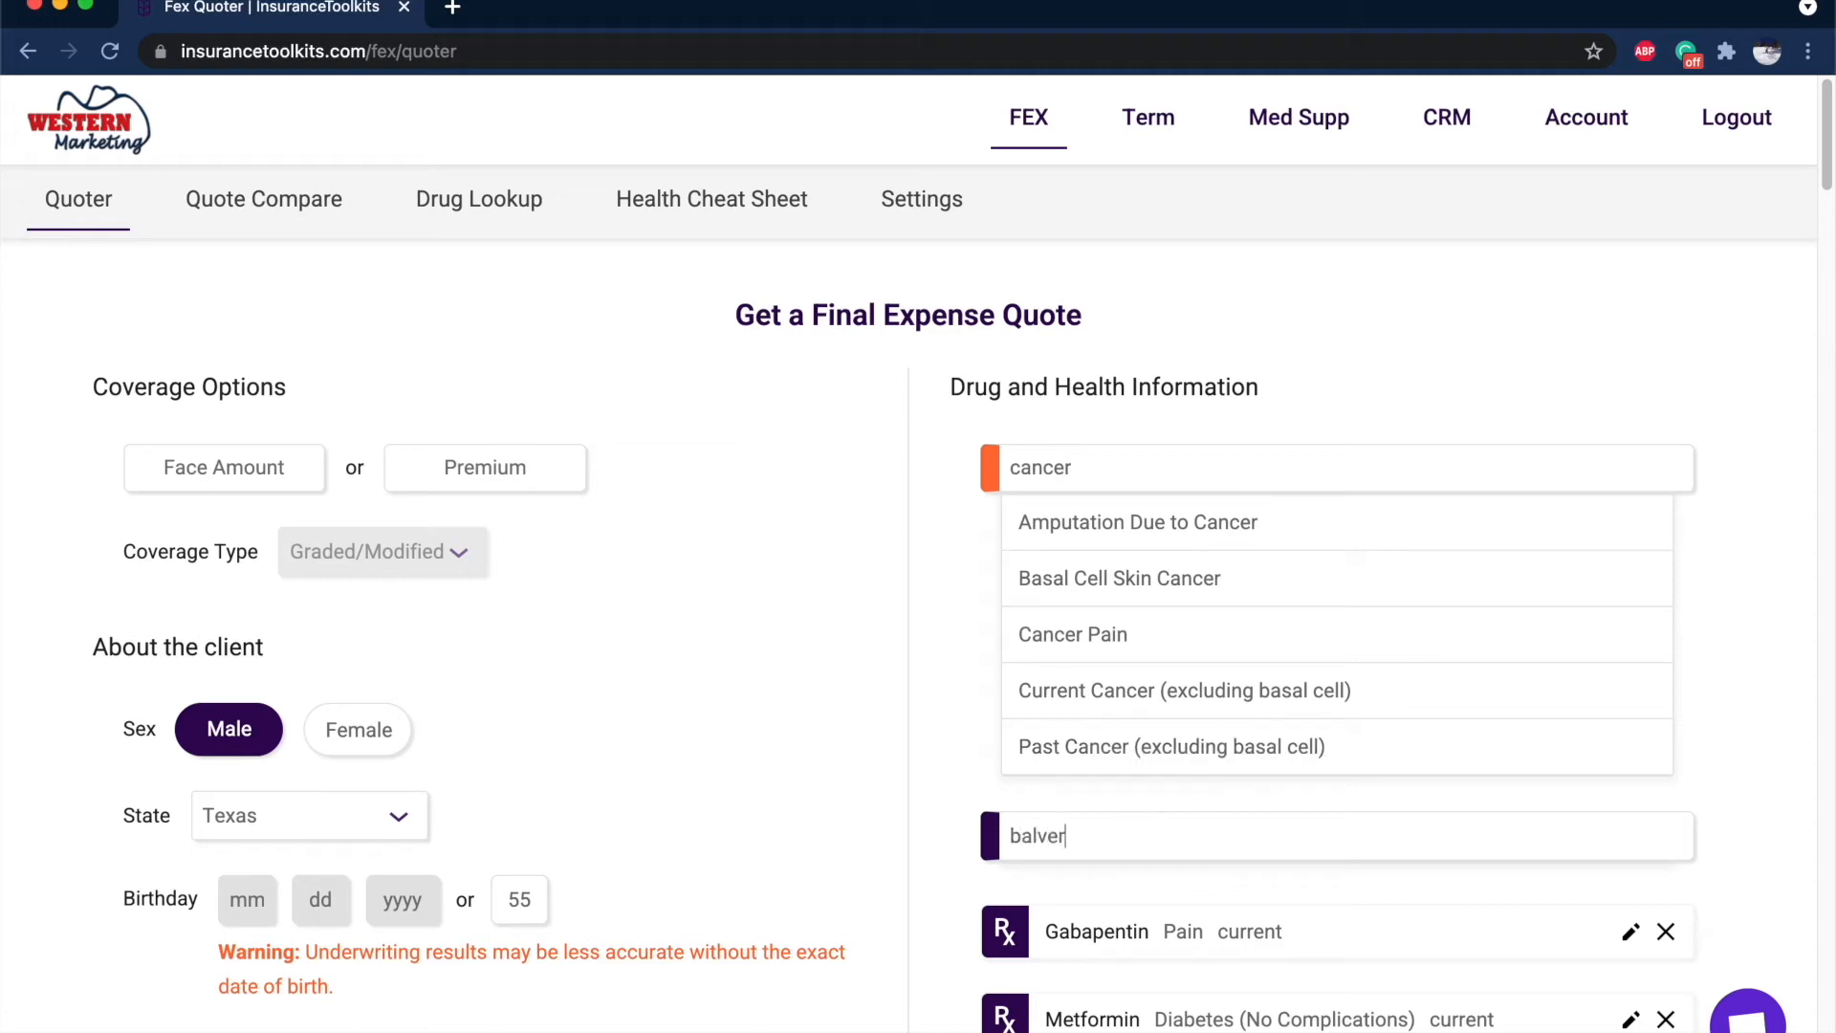
pyautogui.click(1061, 887)
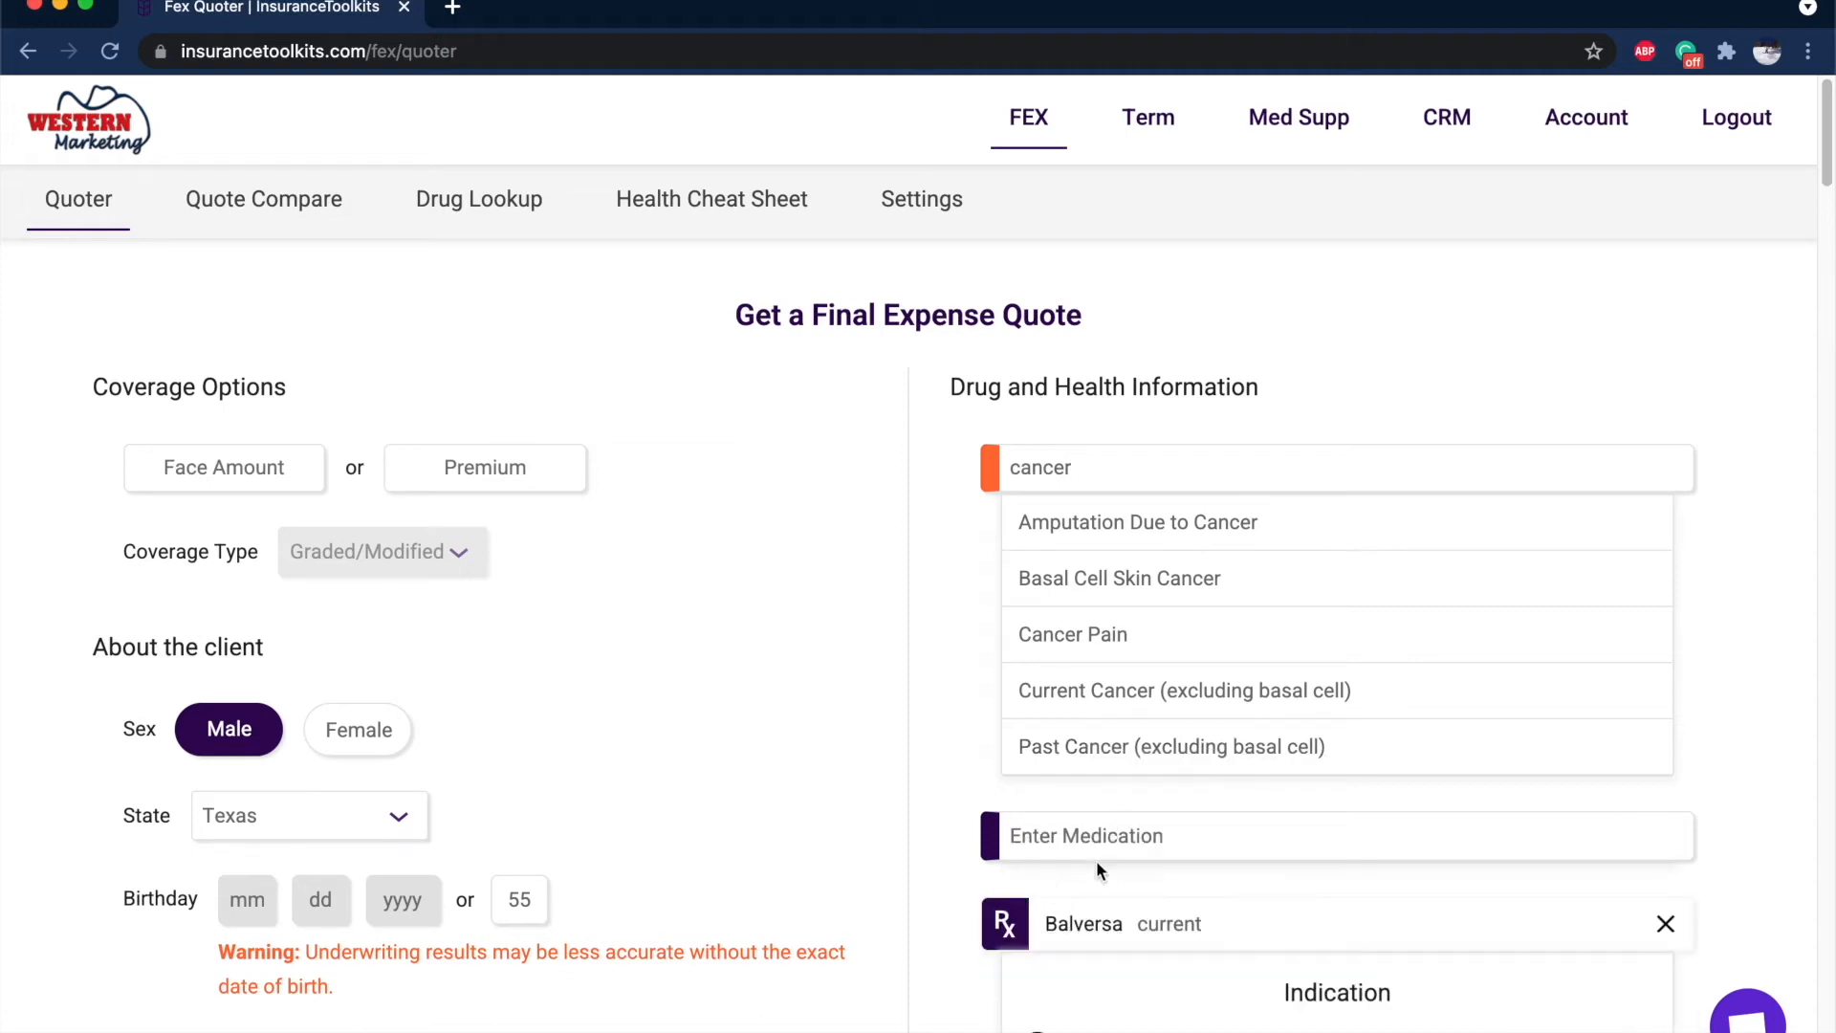
pyautogui.scroll(-3, 1158, 850)
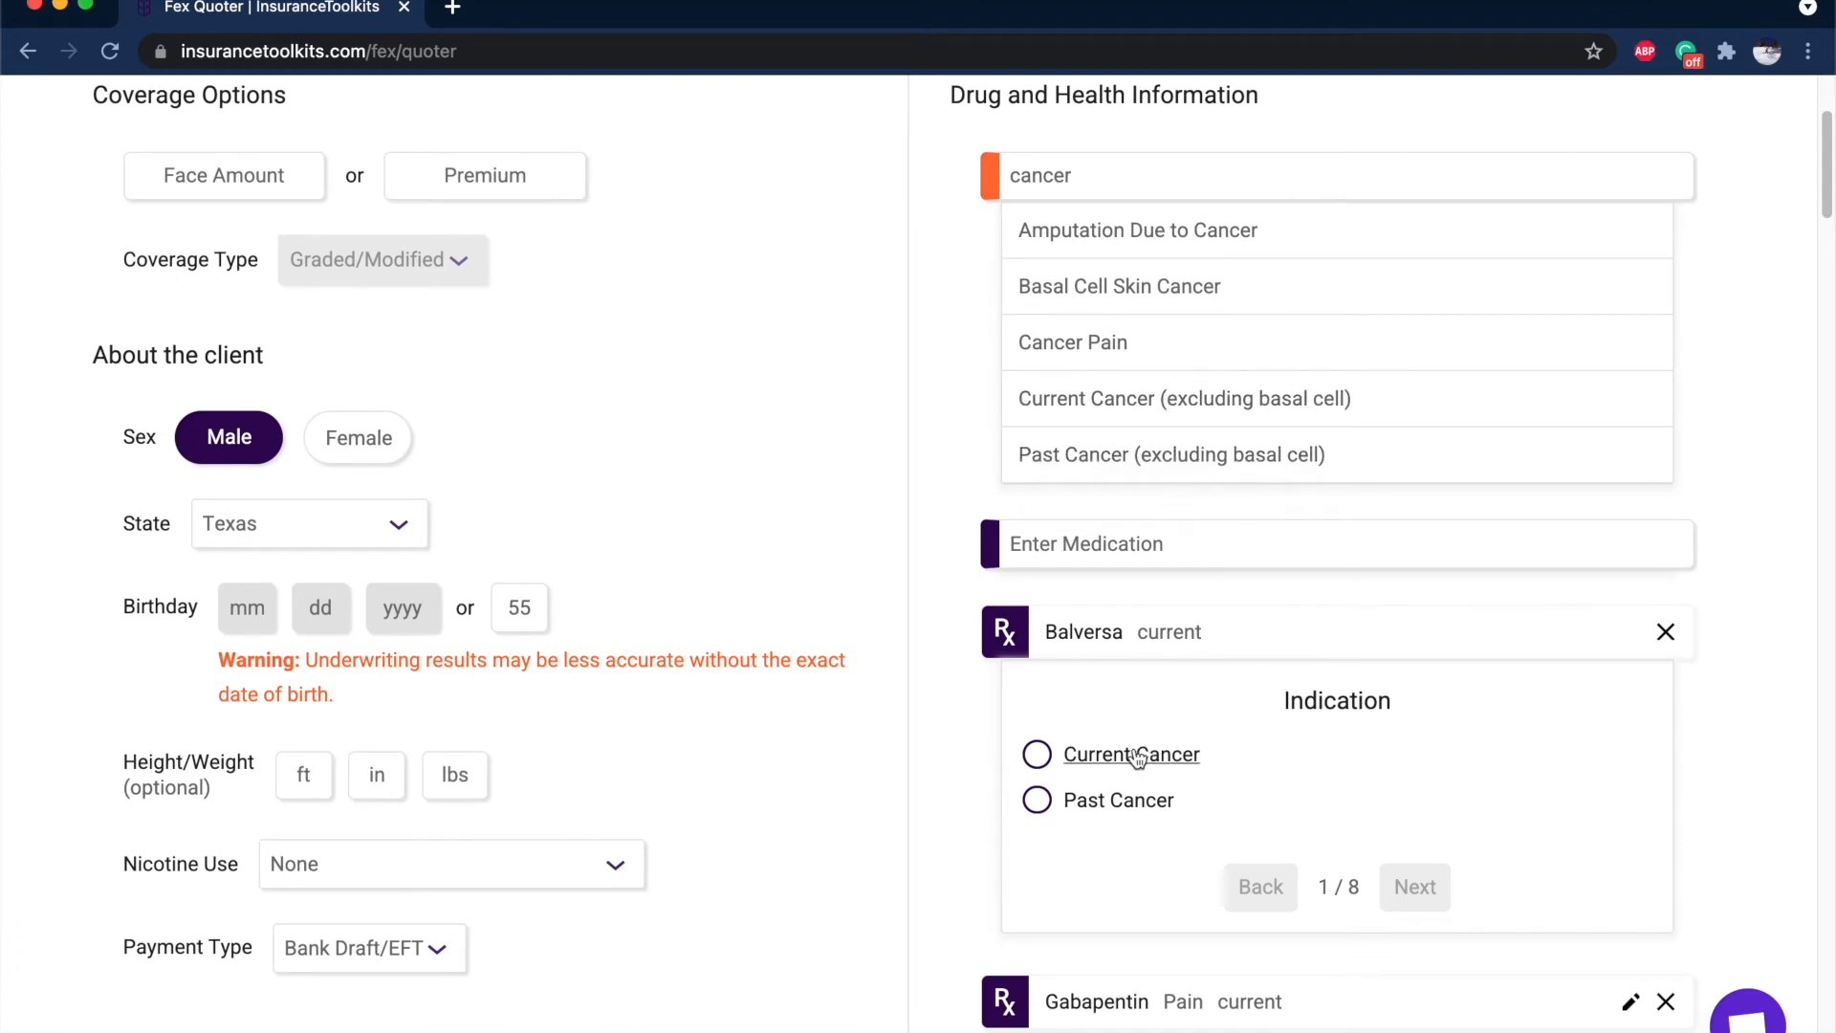
pyautogui.click(1119, 798)
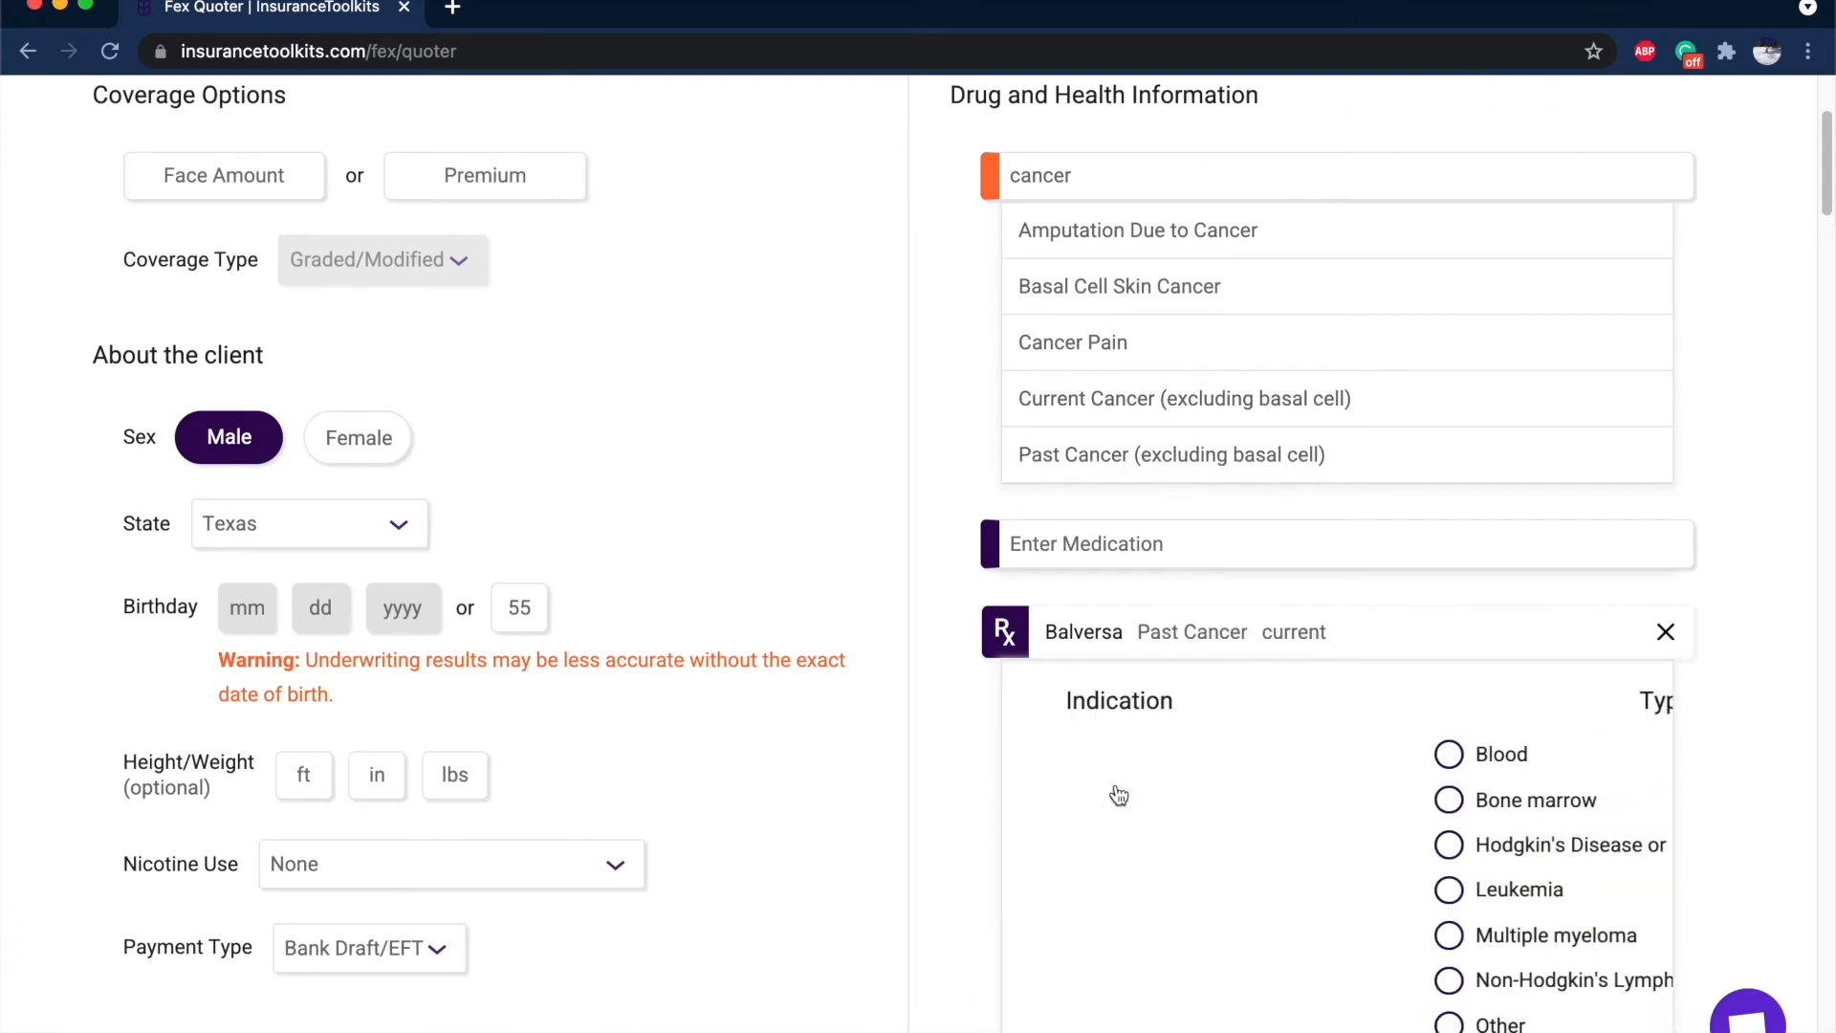
pyautogui.click(1205, 468)
pyautogui.scroll(-4, 1212, 375)
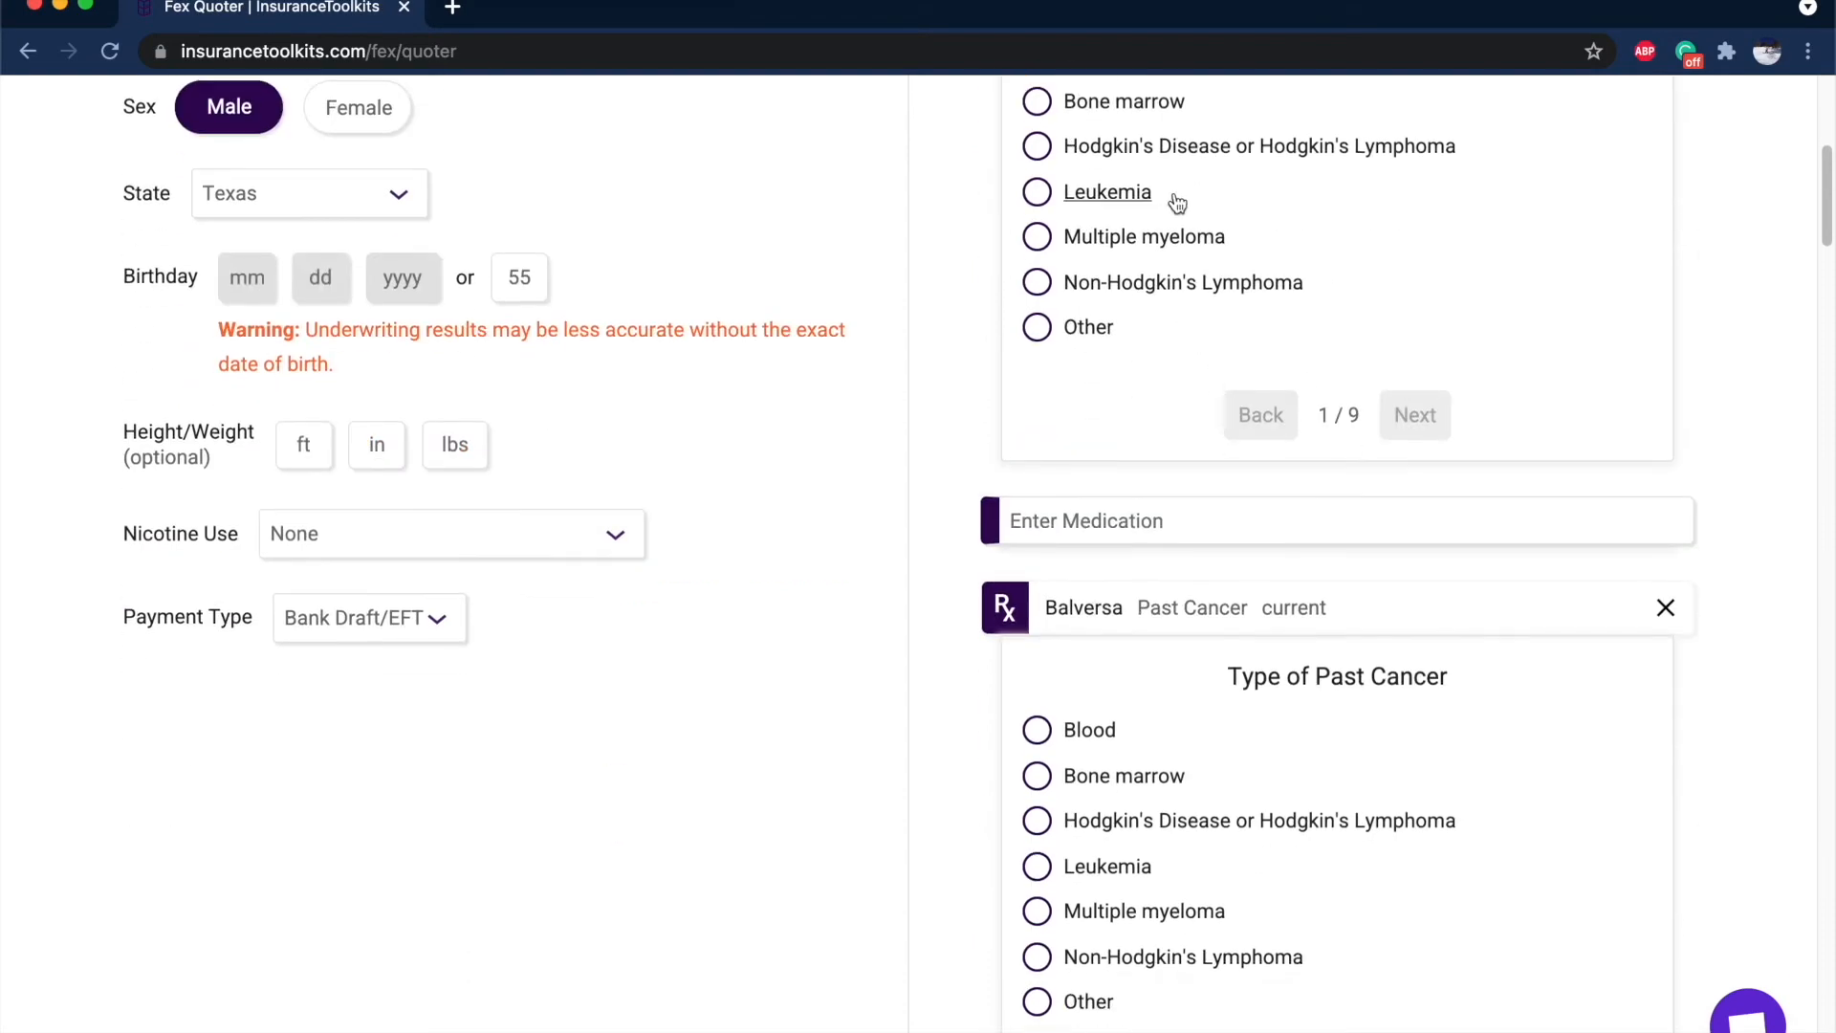
pyautogui.scroll(2, 1172, 197)
pyautogui.click(1137, 526)
pyautogui.scroll(-8, 1176, 541)
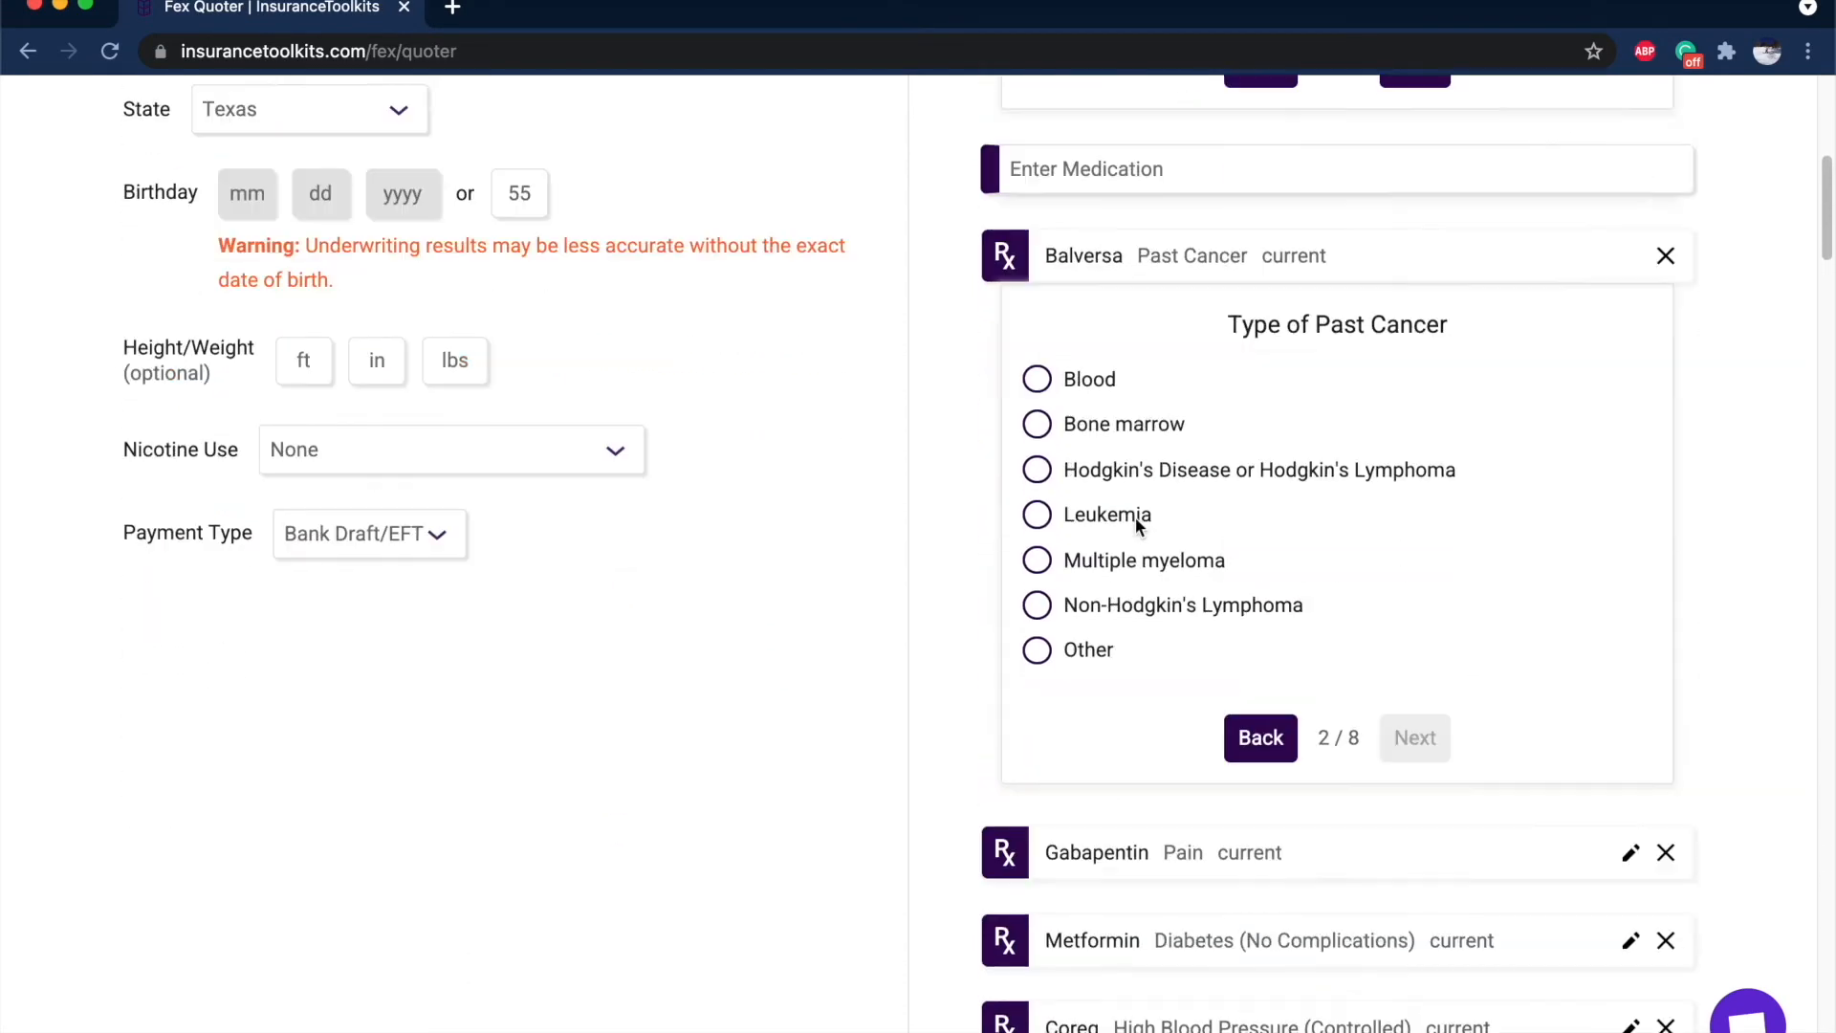
pyautogui.click(1109, 526)
pyautogui.scroll(4, 1281, 554)
pyautogui.scroll(2, 1383, 564)
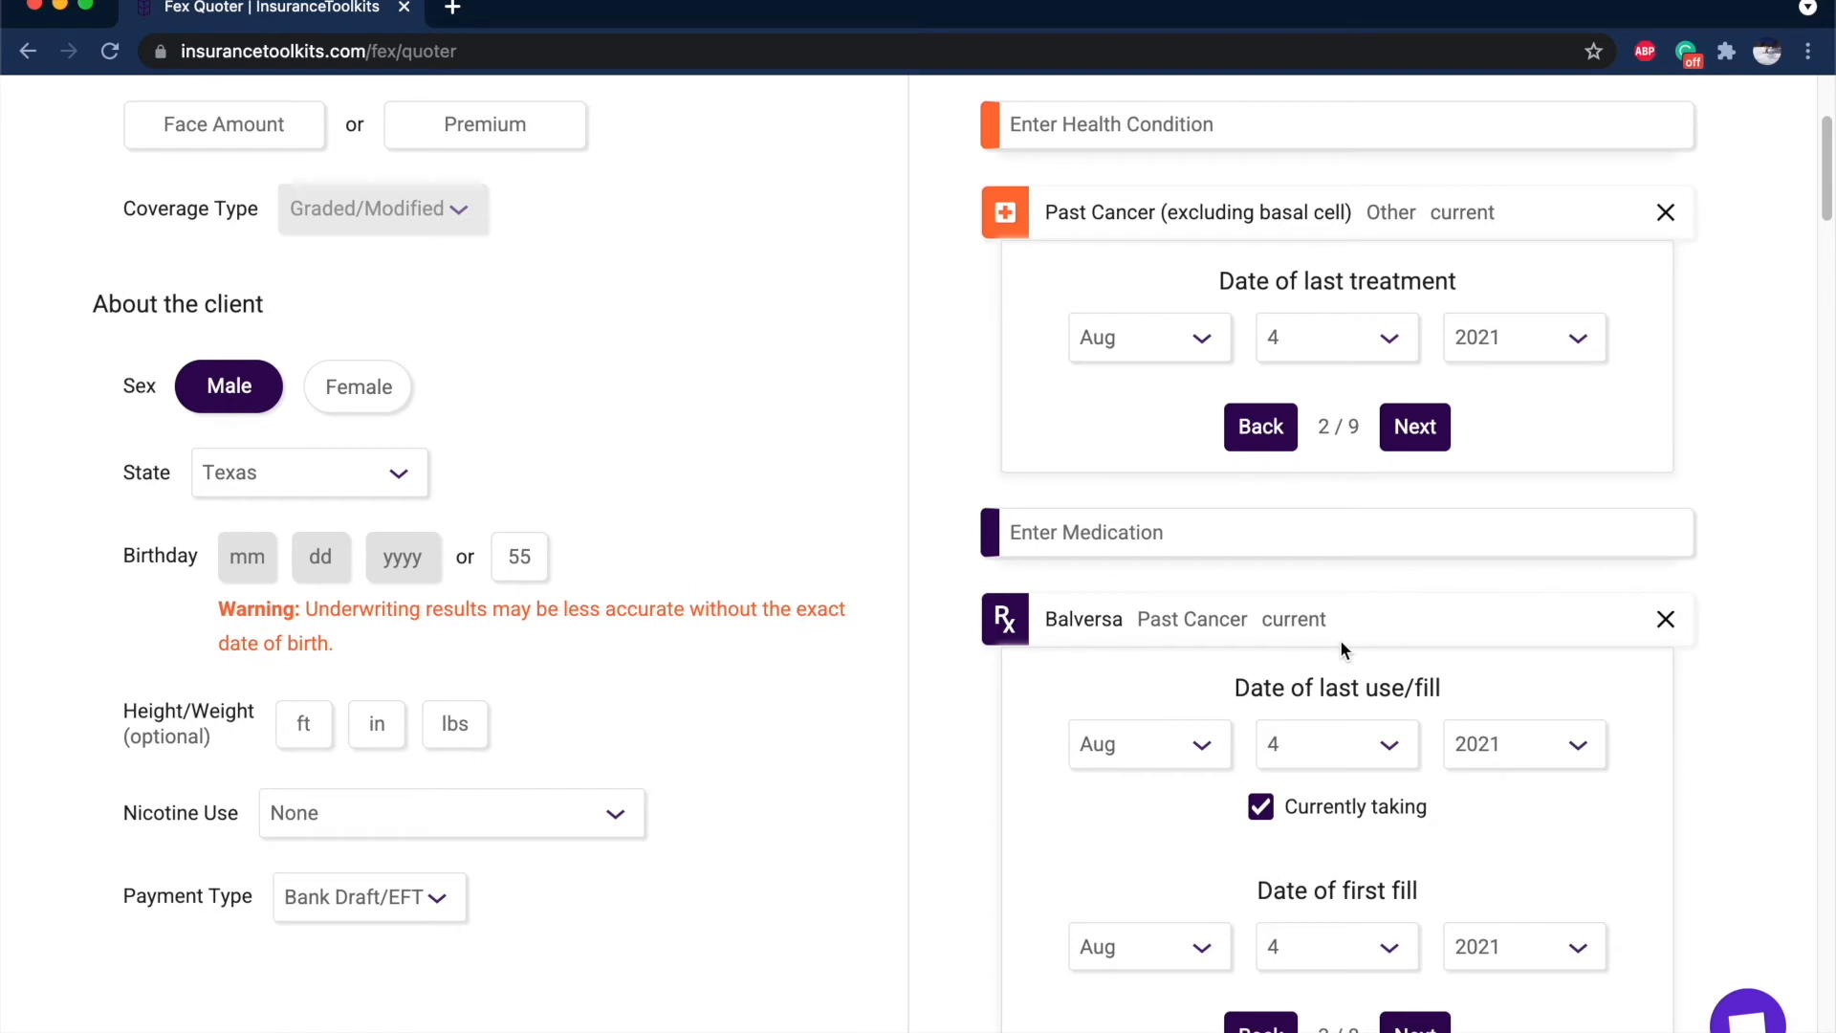
pyautogui.click(1666, 211)
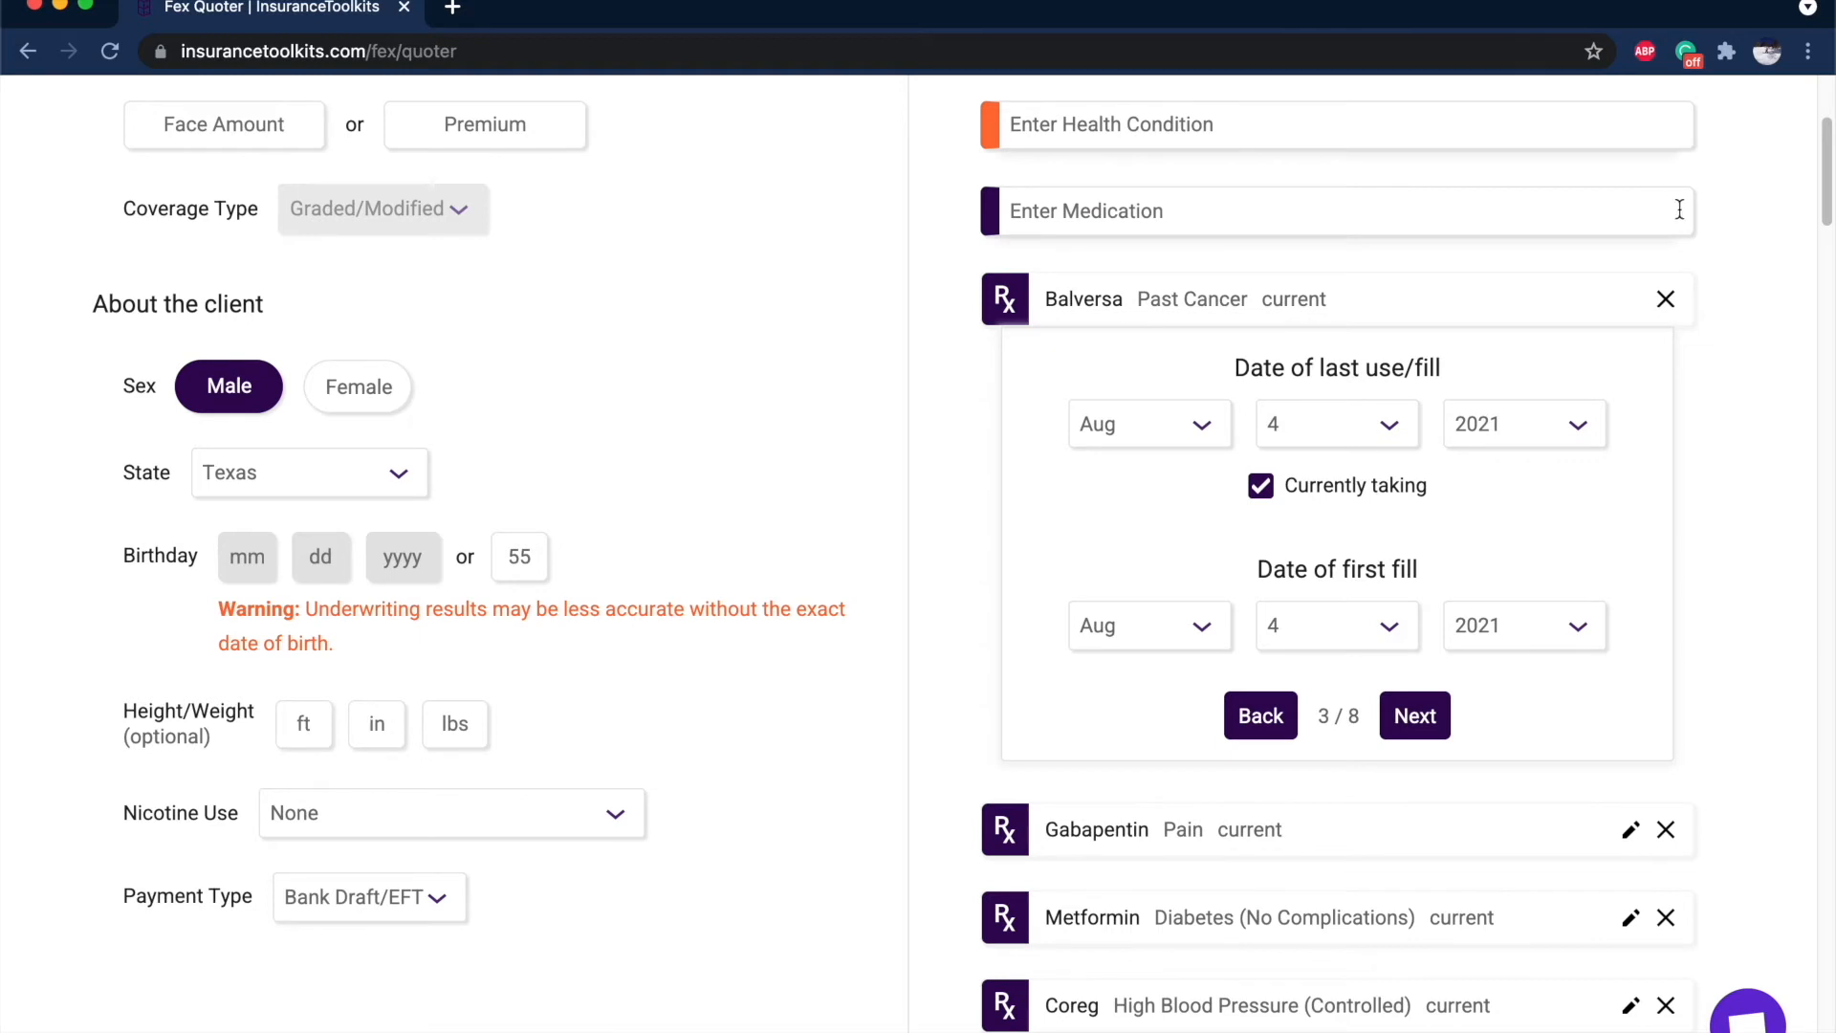
pyautogui.click(1665, 304)
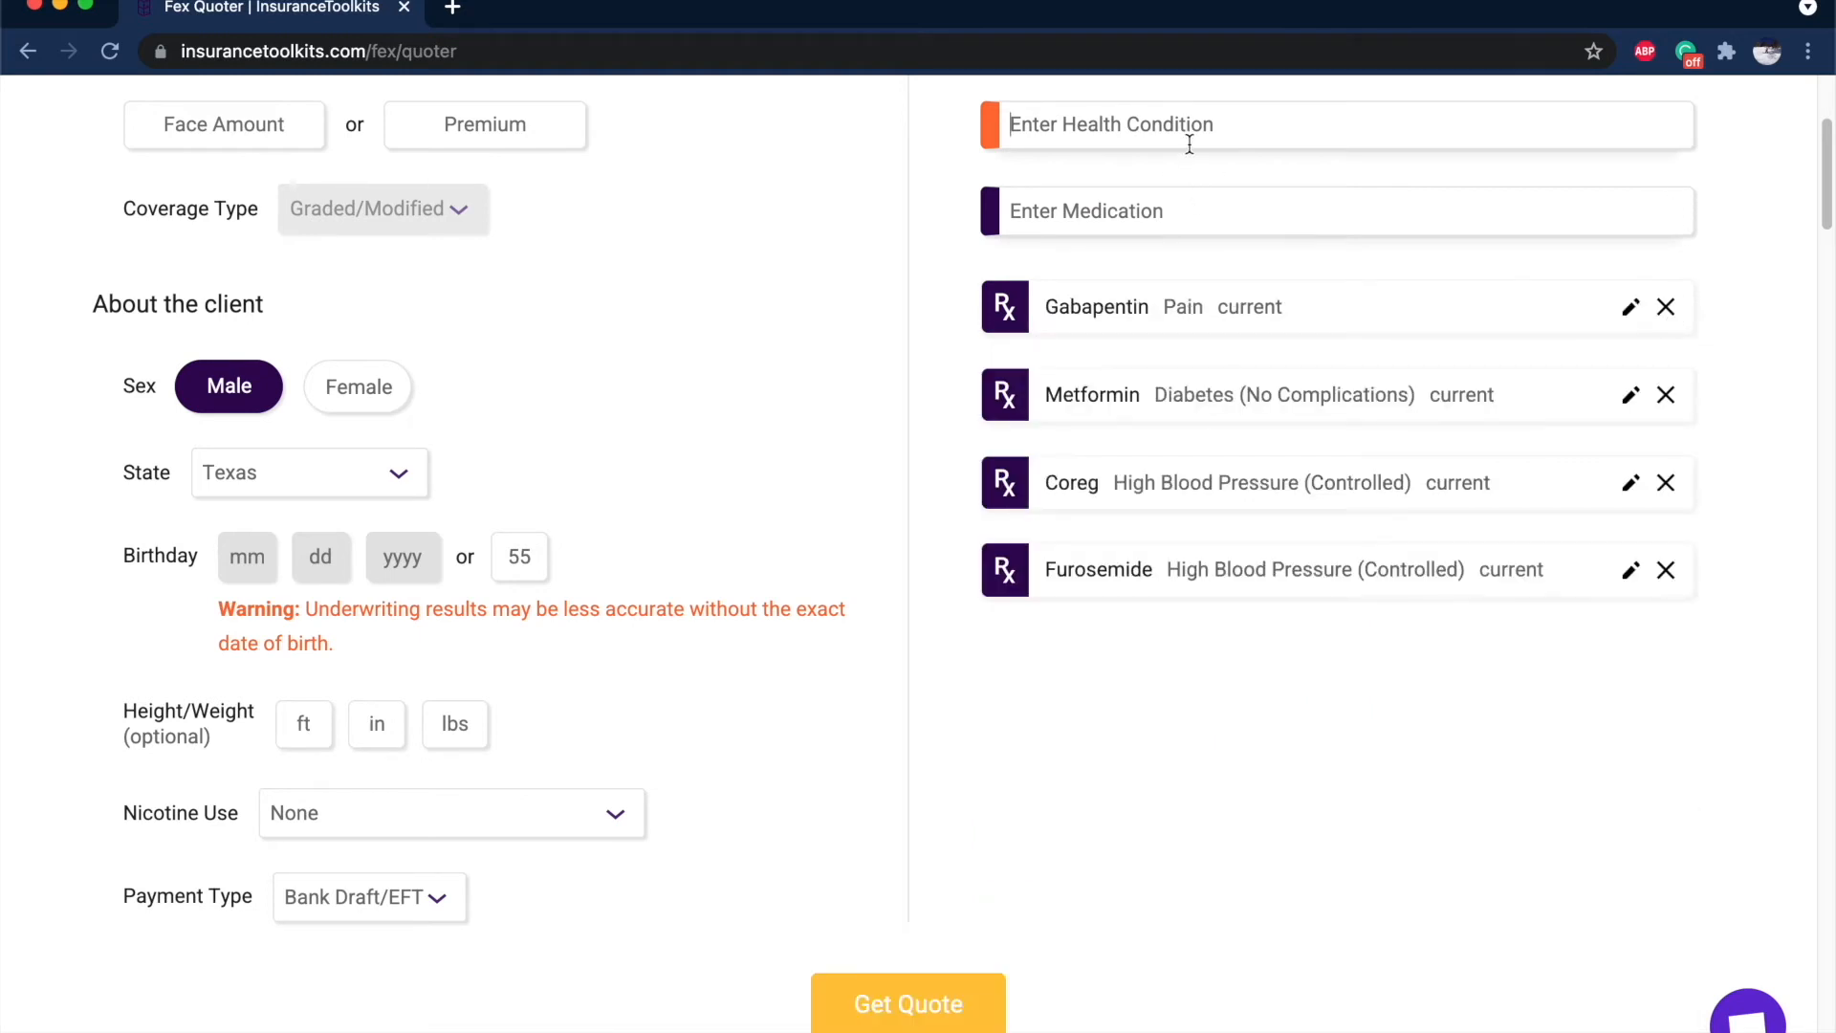
# Add Past Cancer (excluding basal cell), type Other, last treated 2016 and diagnosed 2015.
pyautogui.write('cancer')
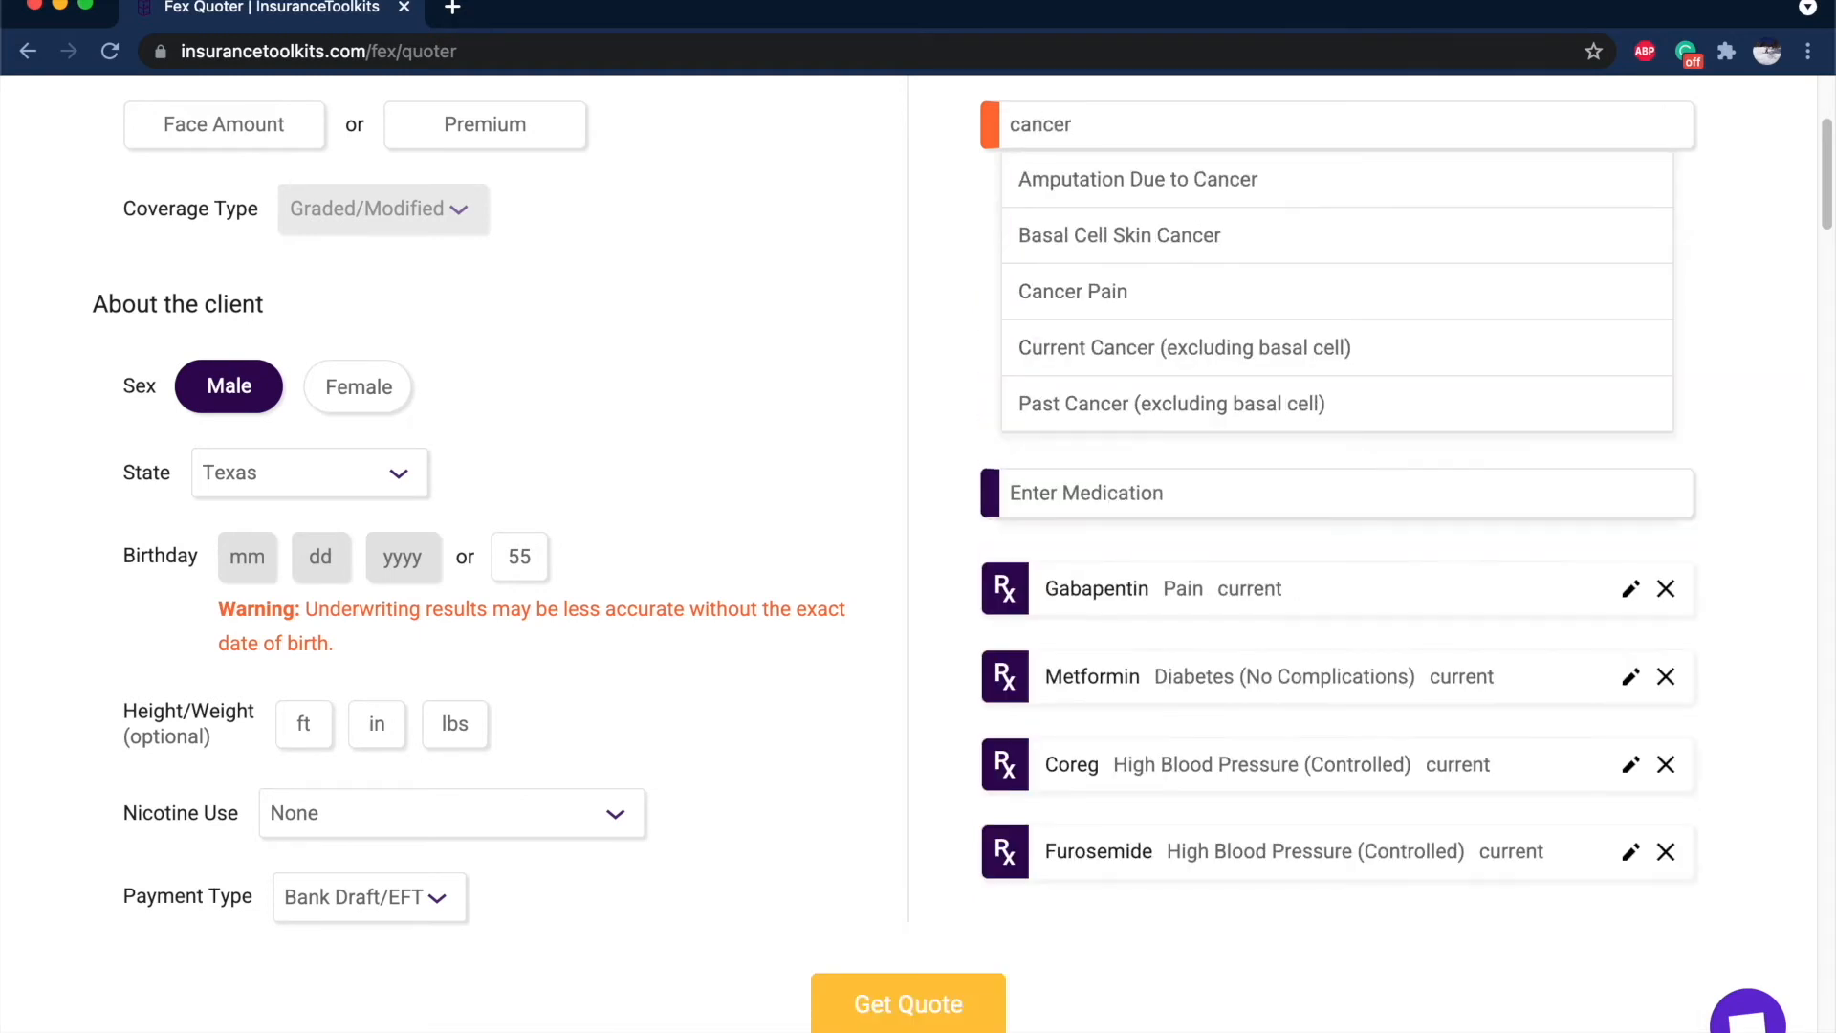
pyautogui.click(1234, 403)
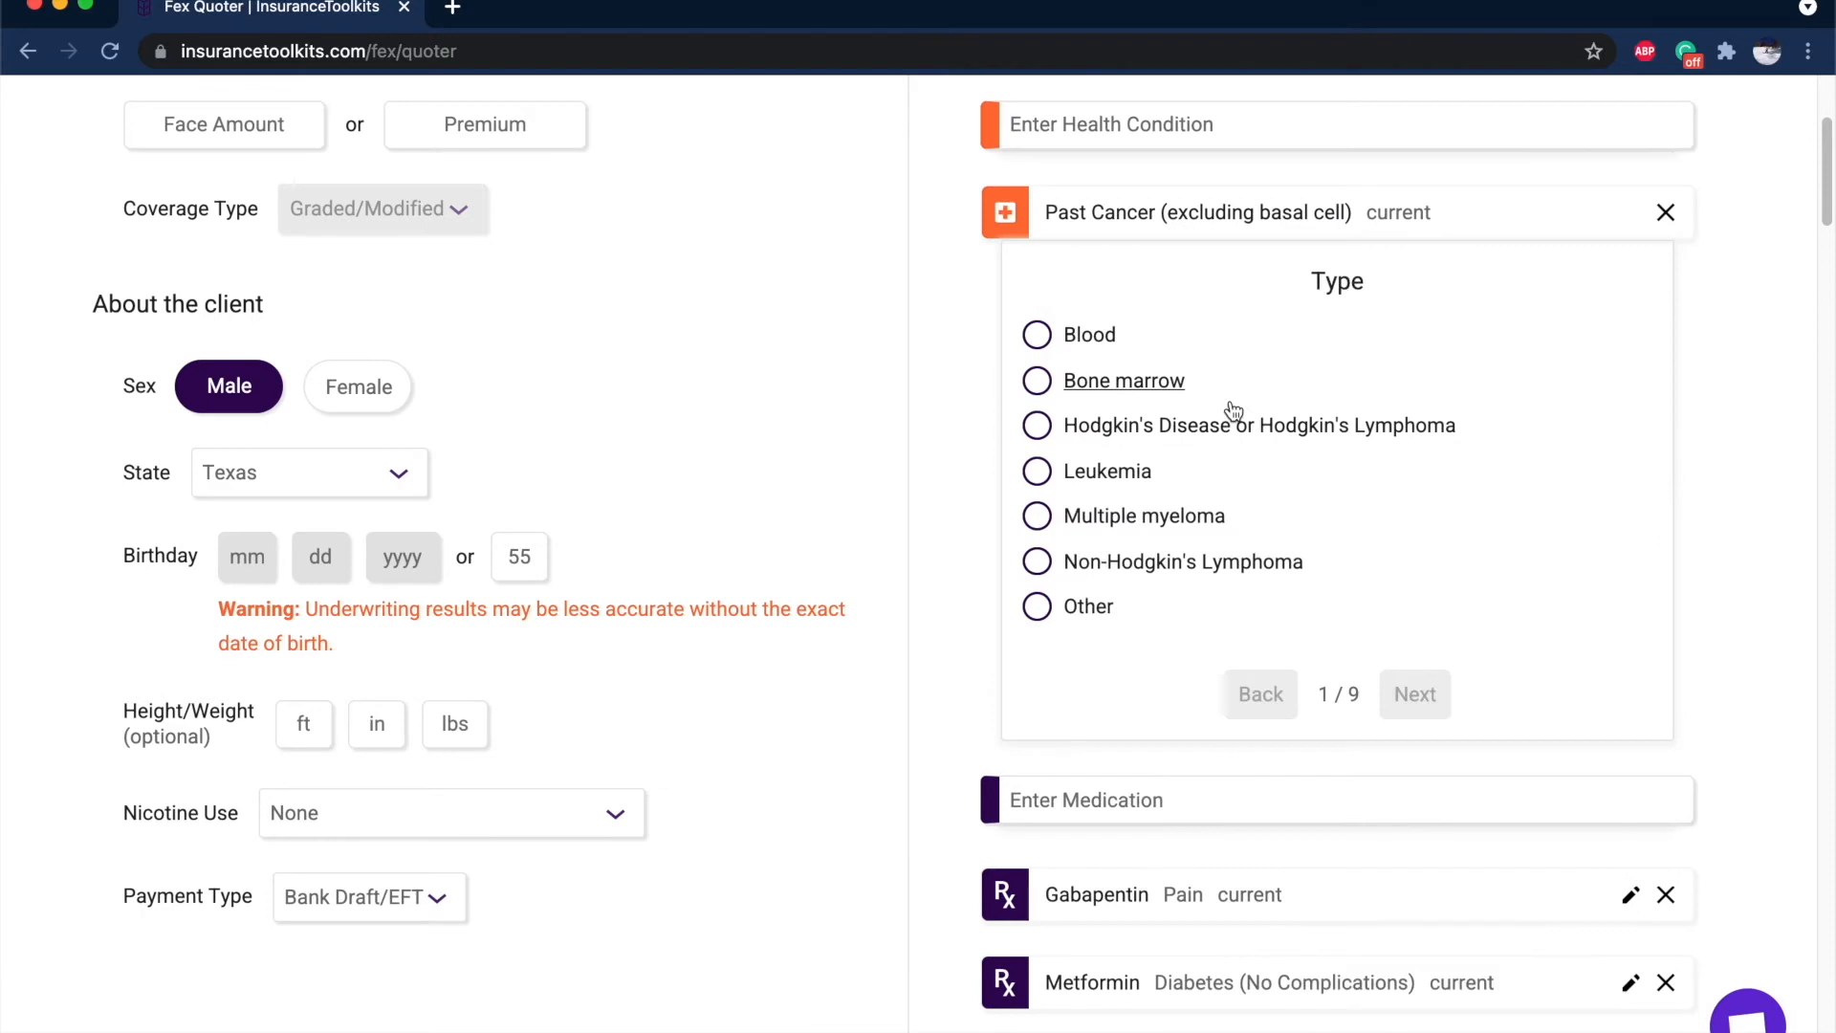
pyautogui.click(1088, 609)
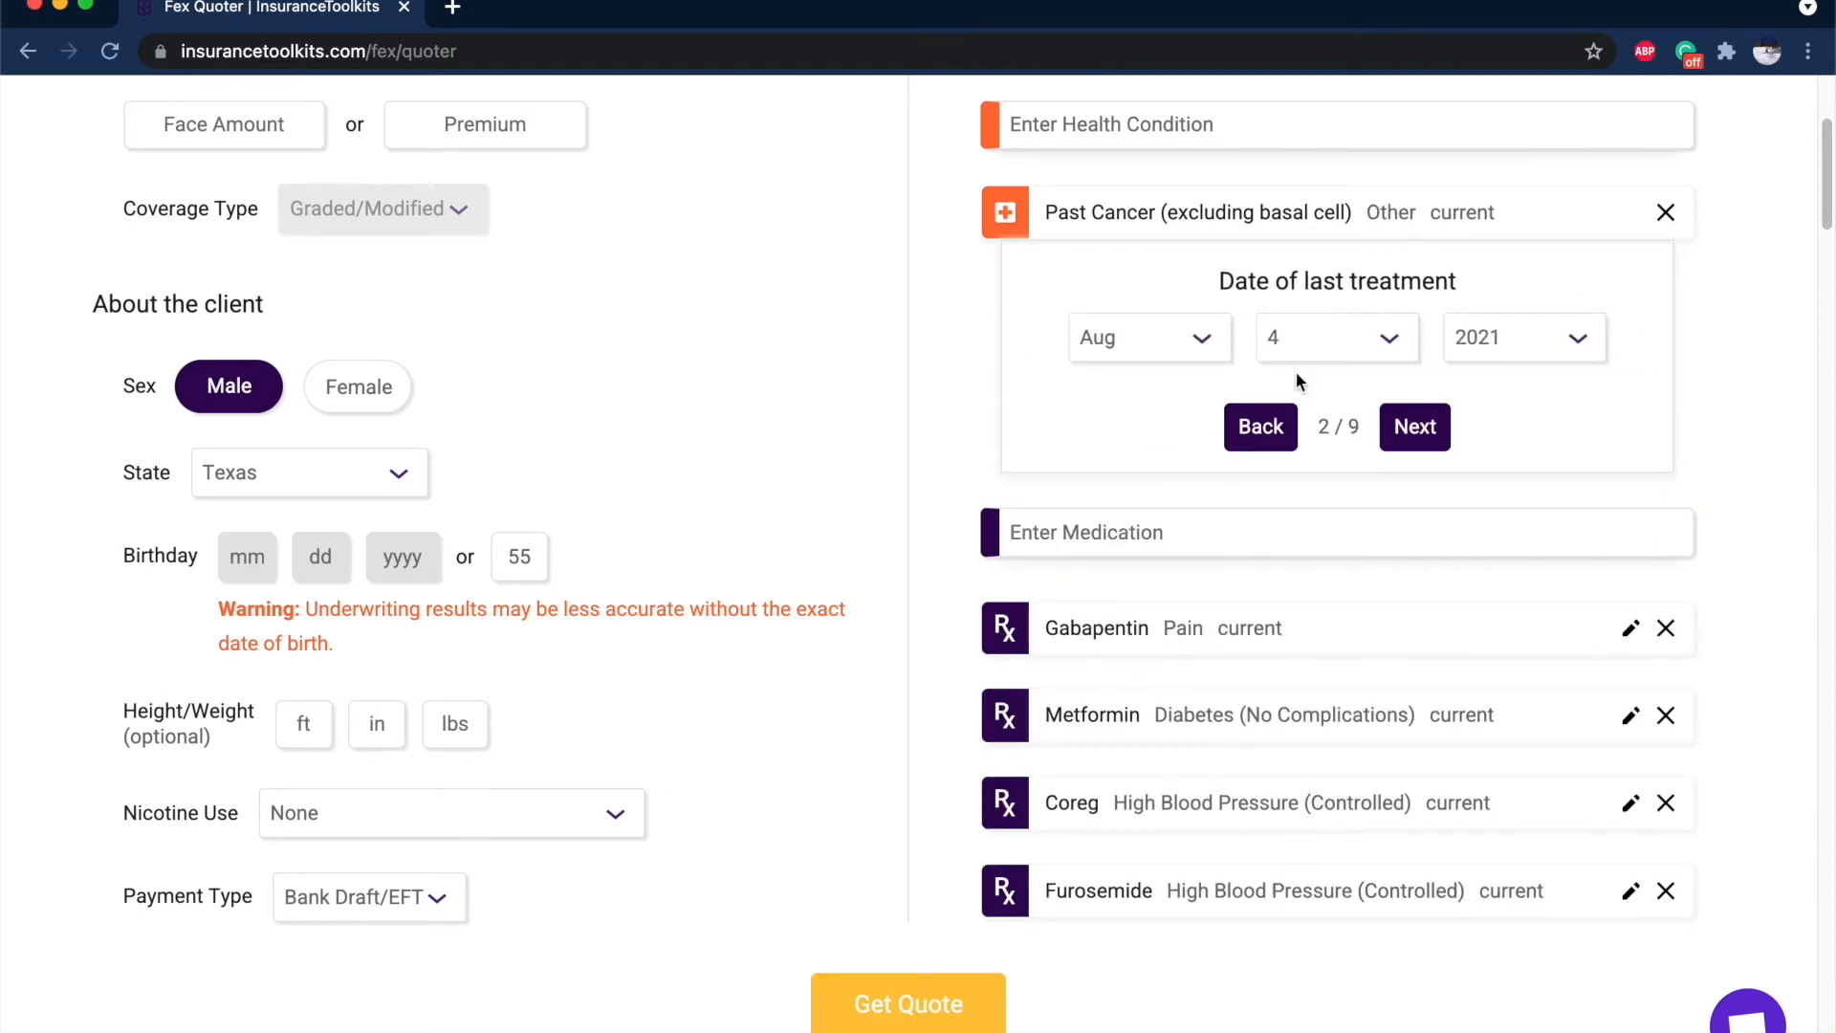
pyautogui.click(1563, 367)
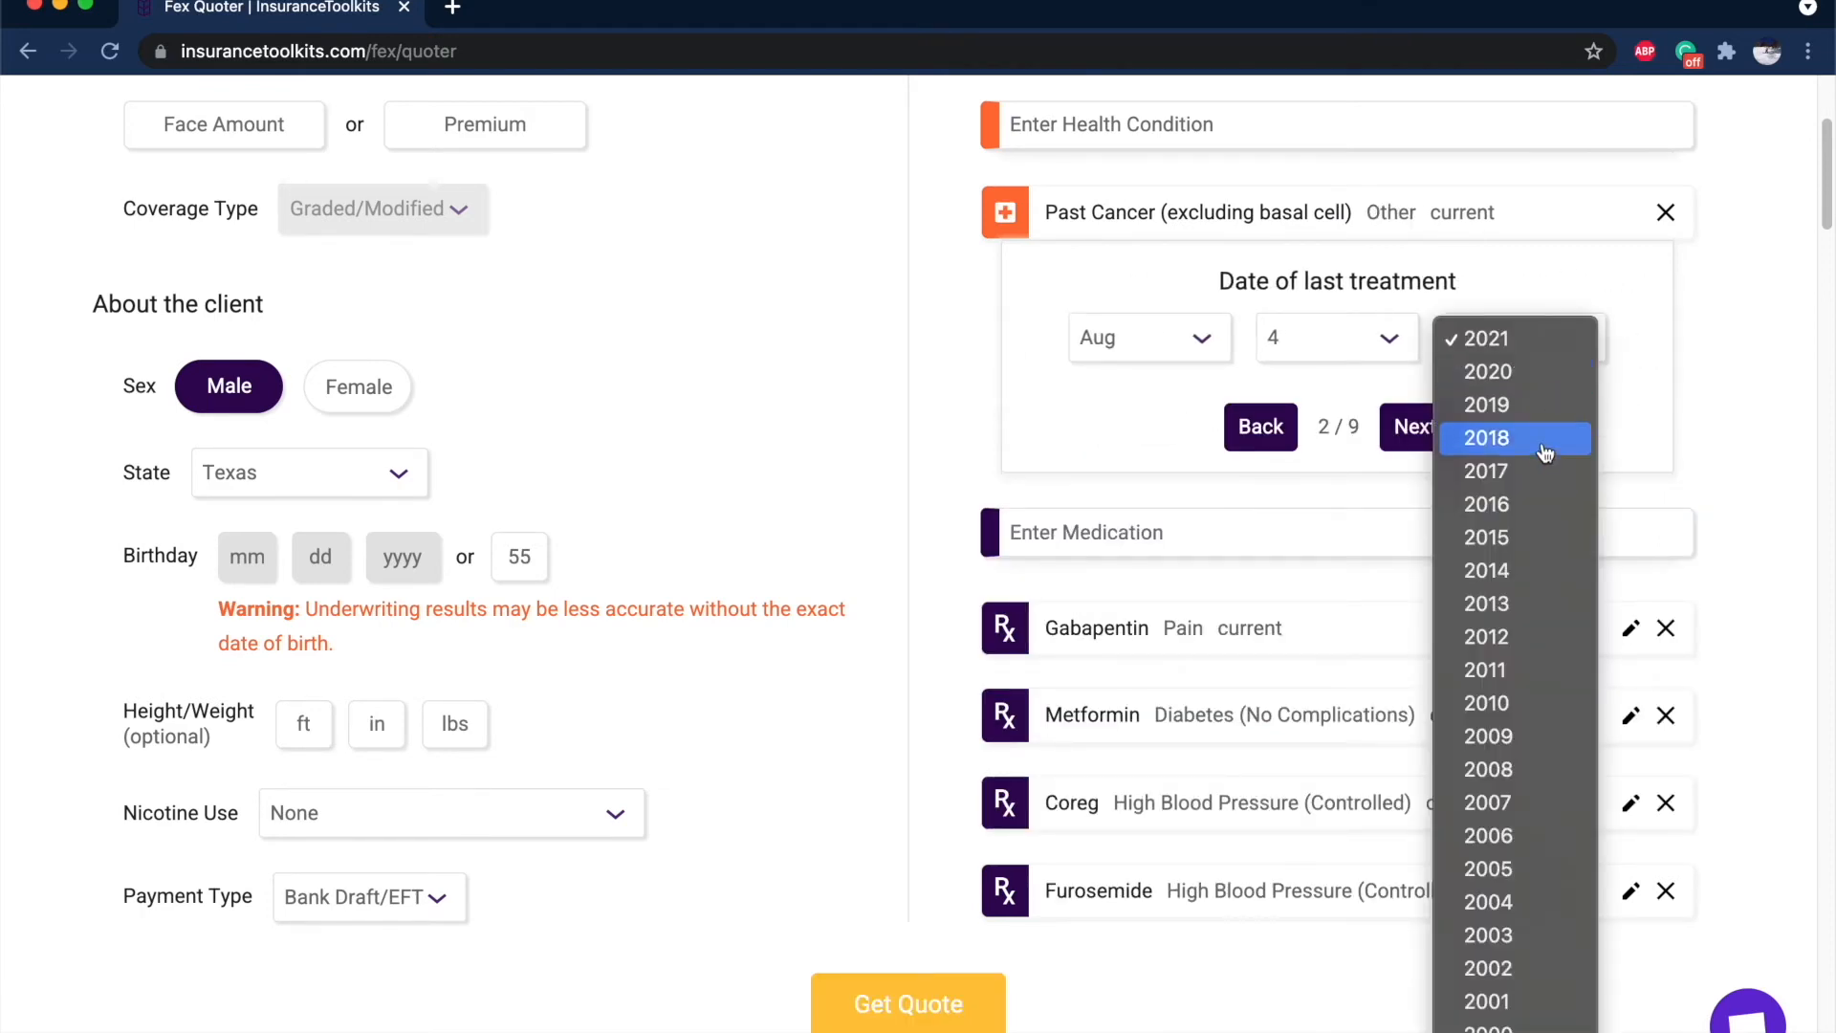
pyautogui.click(1533, 503)
pyautogui.click(1415, 426)
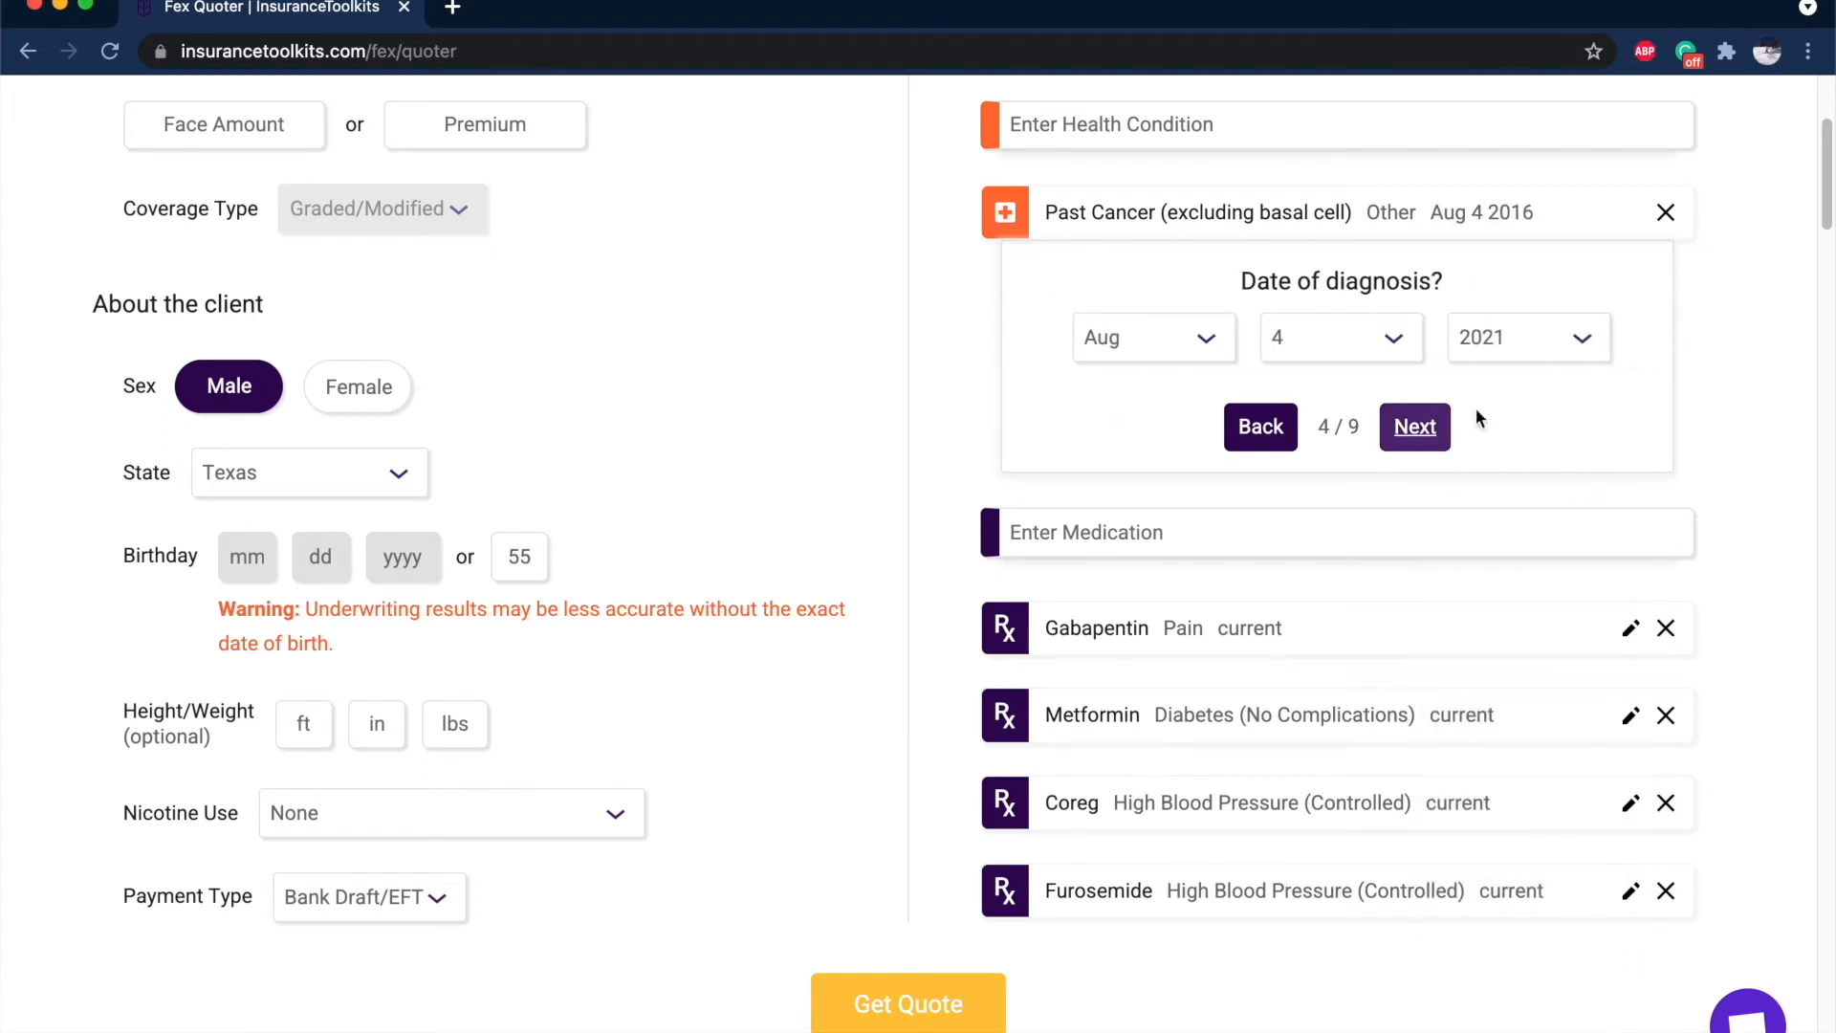
pyautogui.click(1545, 337)
pyautogui.click(1530, 535)
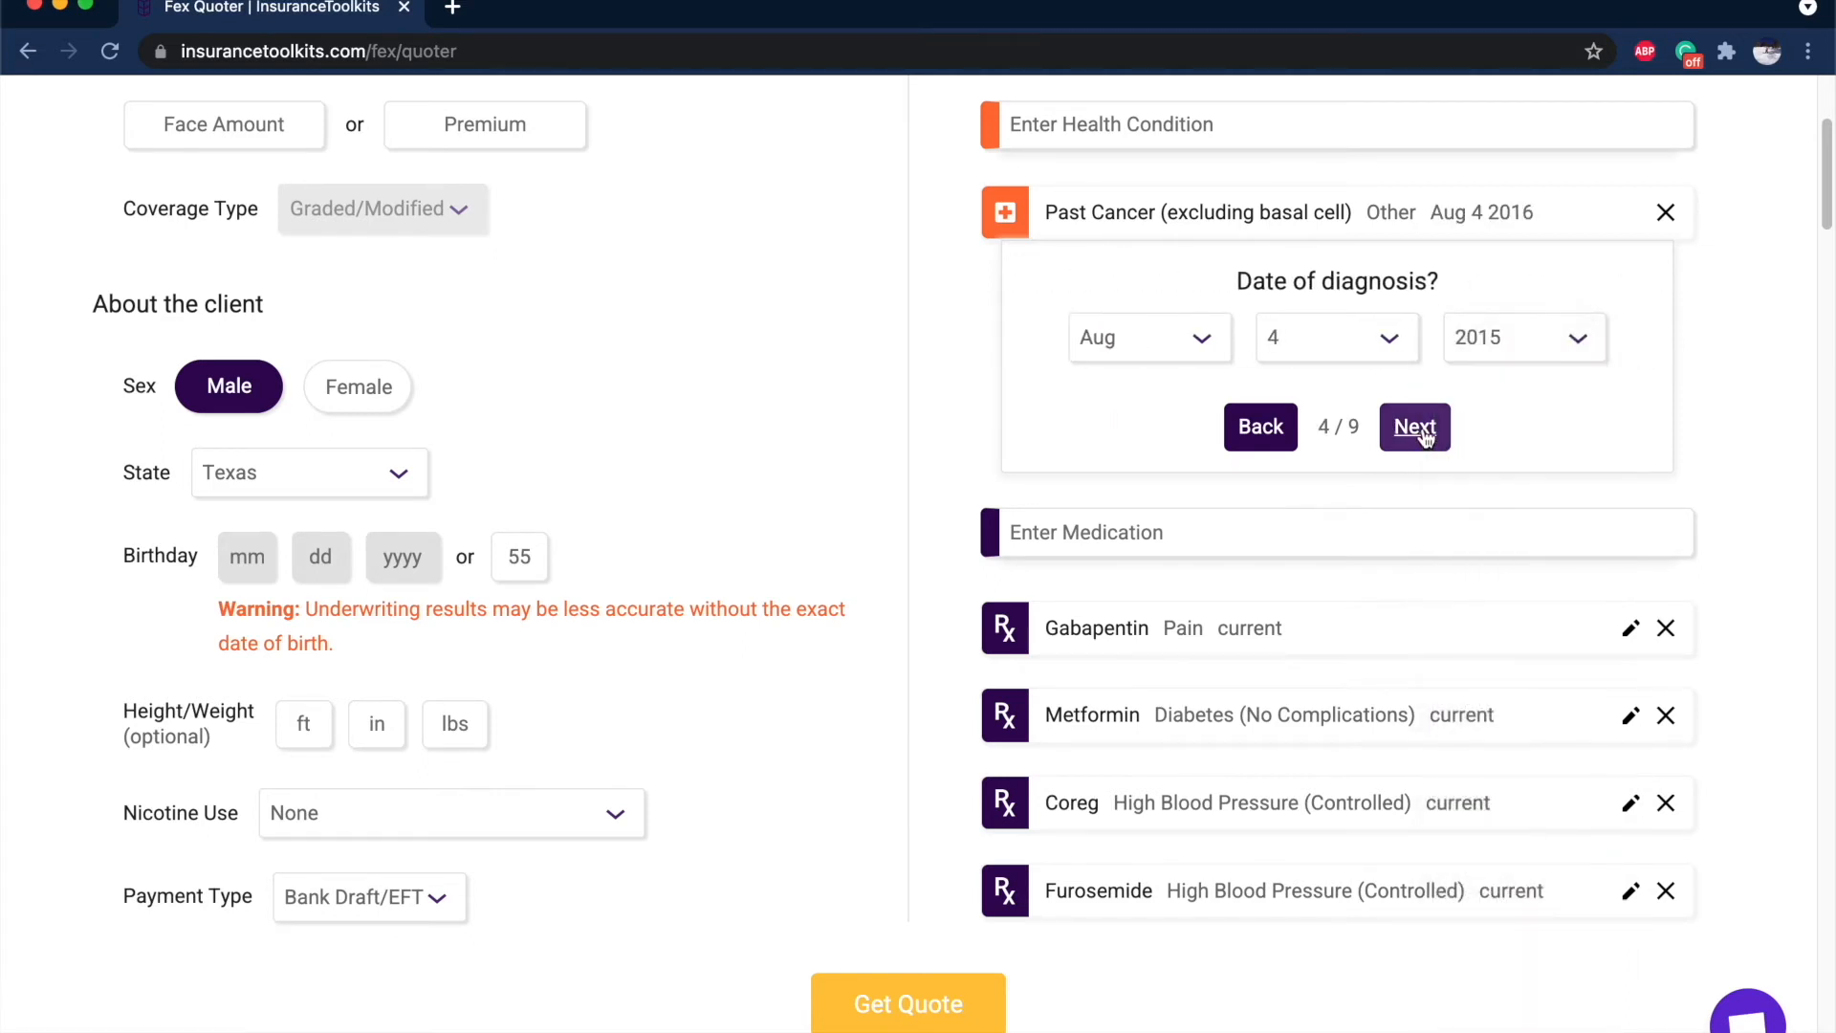
pyautogui.click(1415, 426)
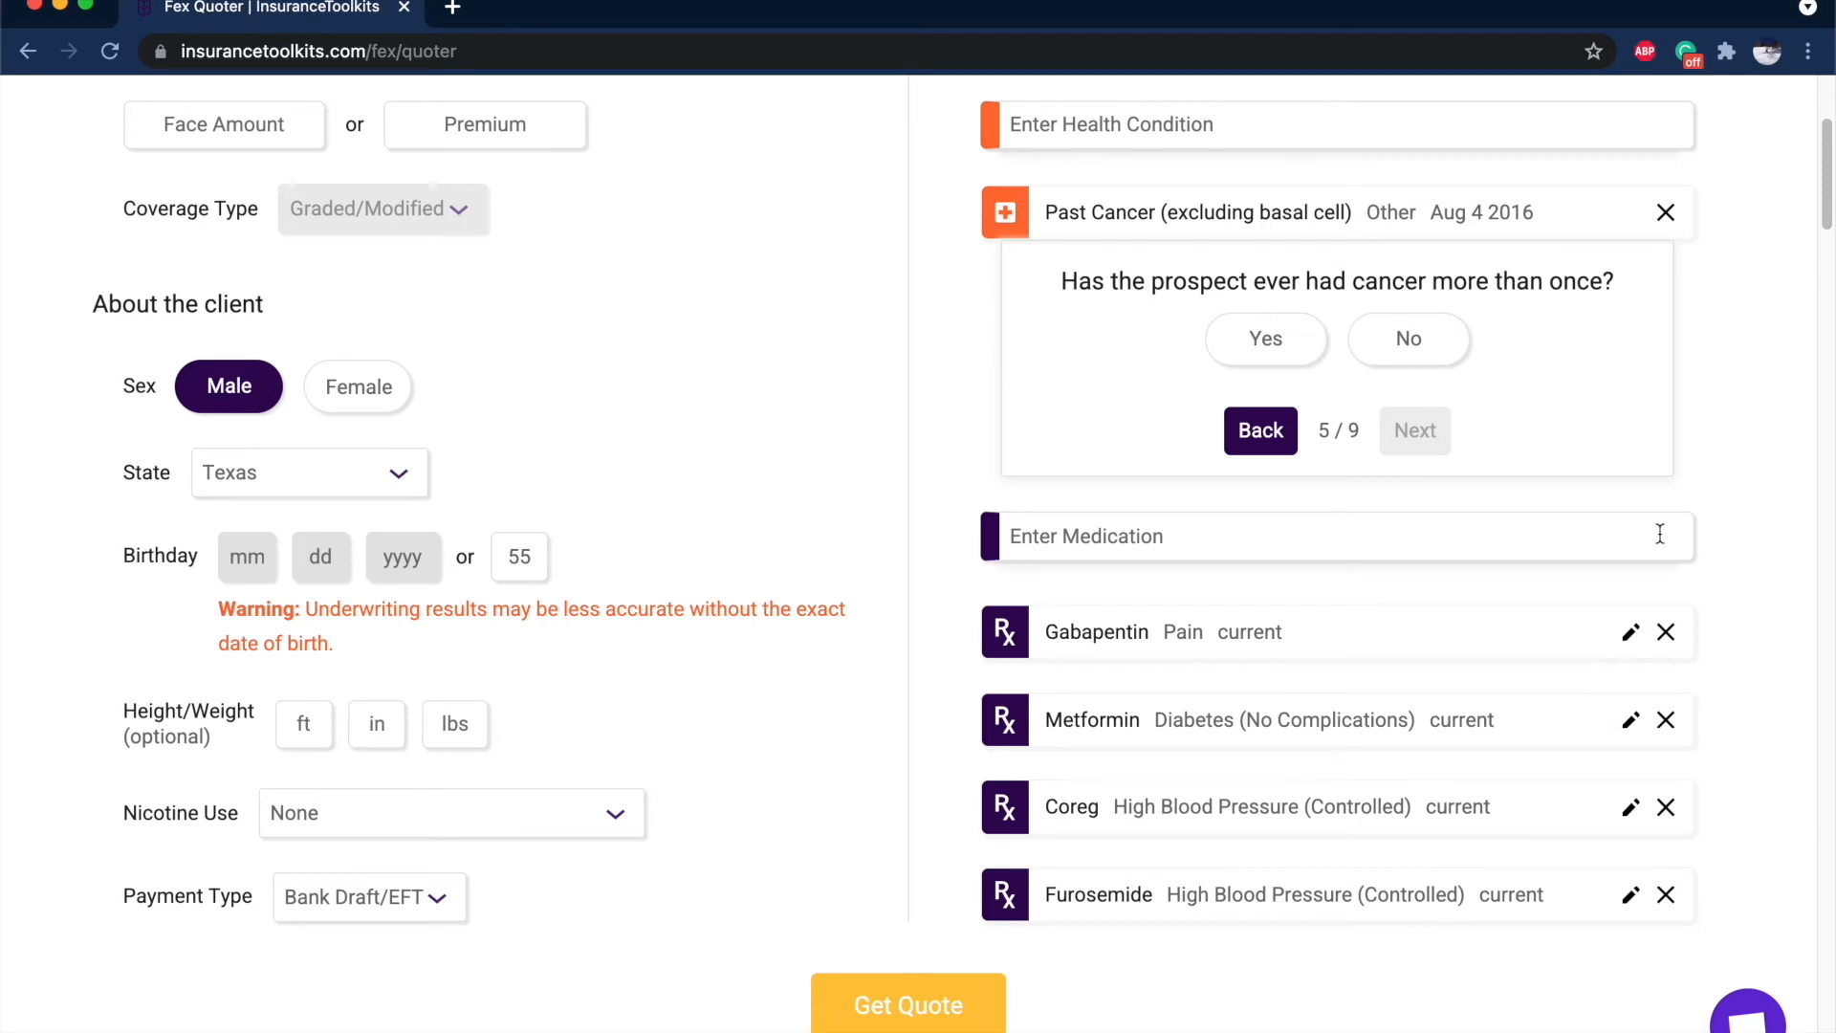
# Answer No to the remaining cancer questions and delete the Diabetic Neuropathy and CHF rows.
pyautogui.click(1292, 341)
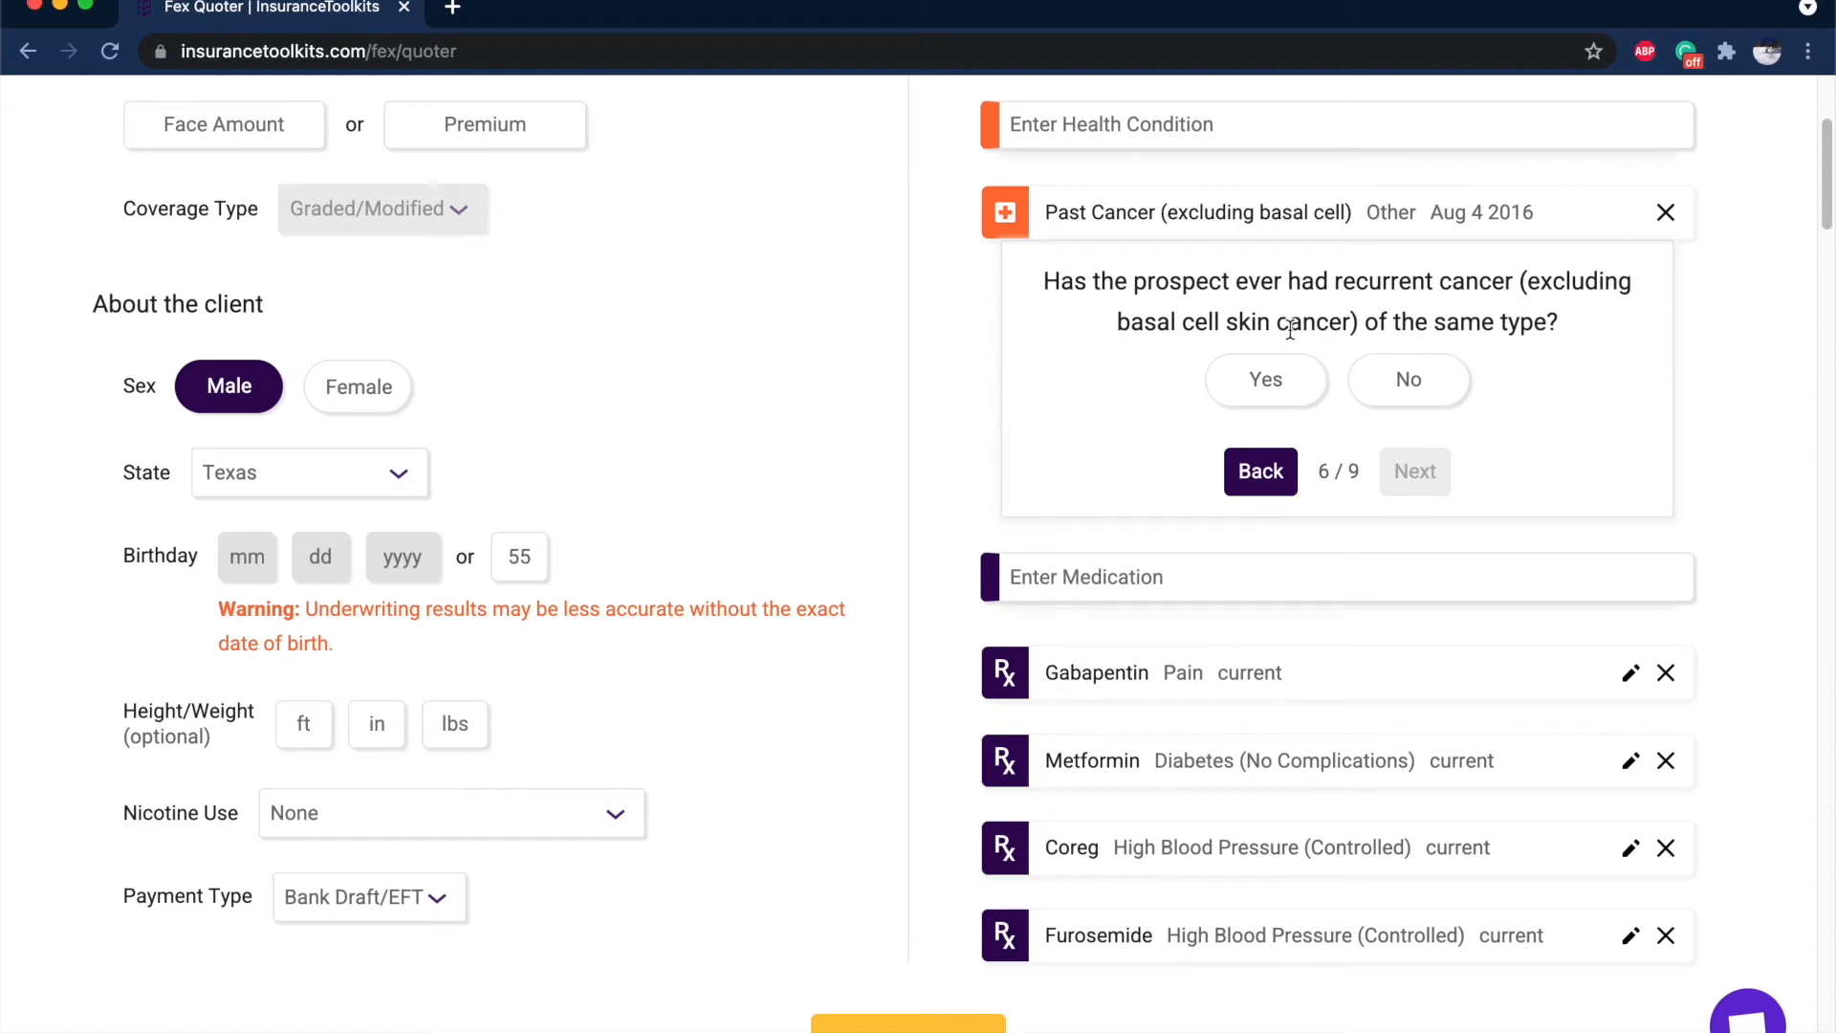
pyautogui.click(1275, 472)
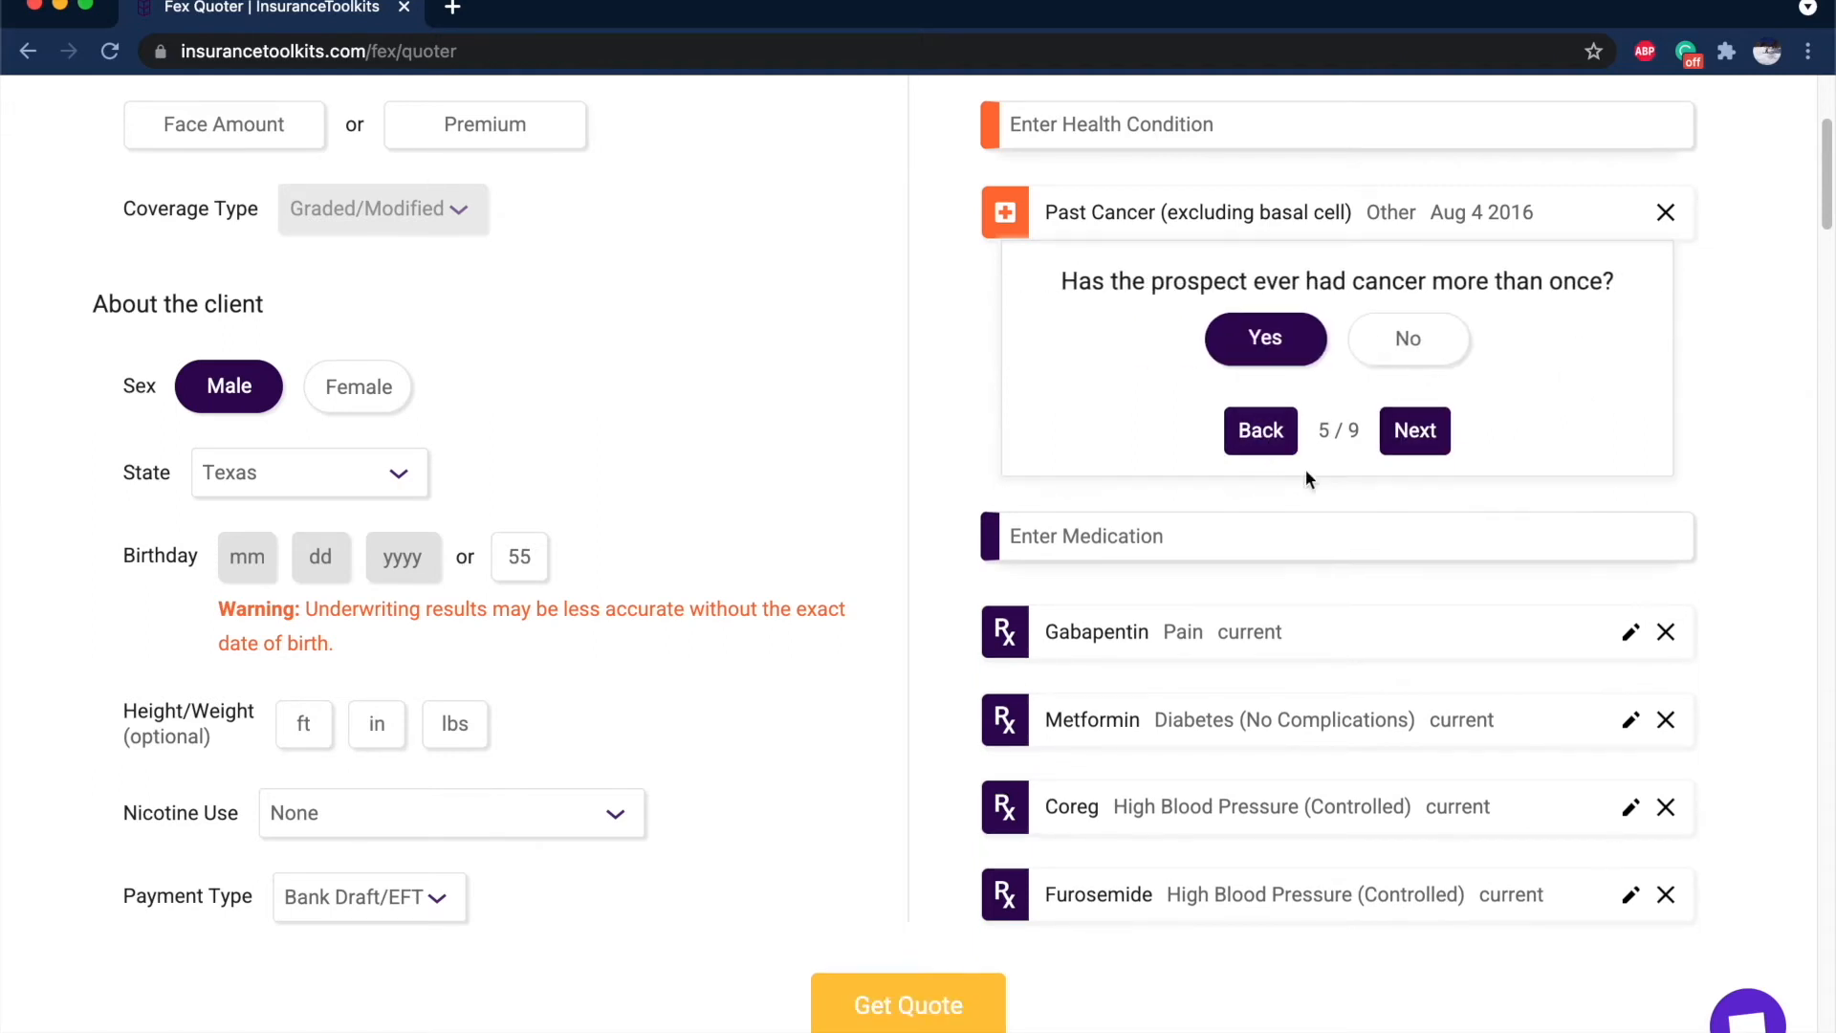
pyautogui.click(1388, 344)
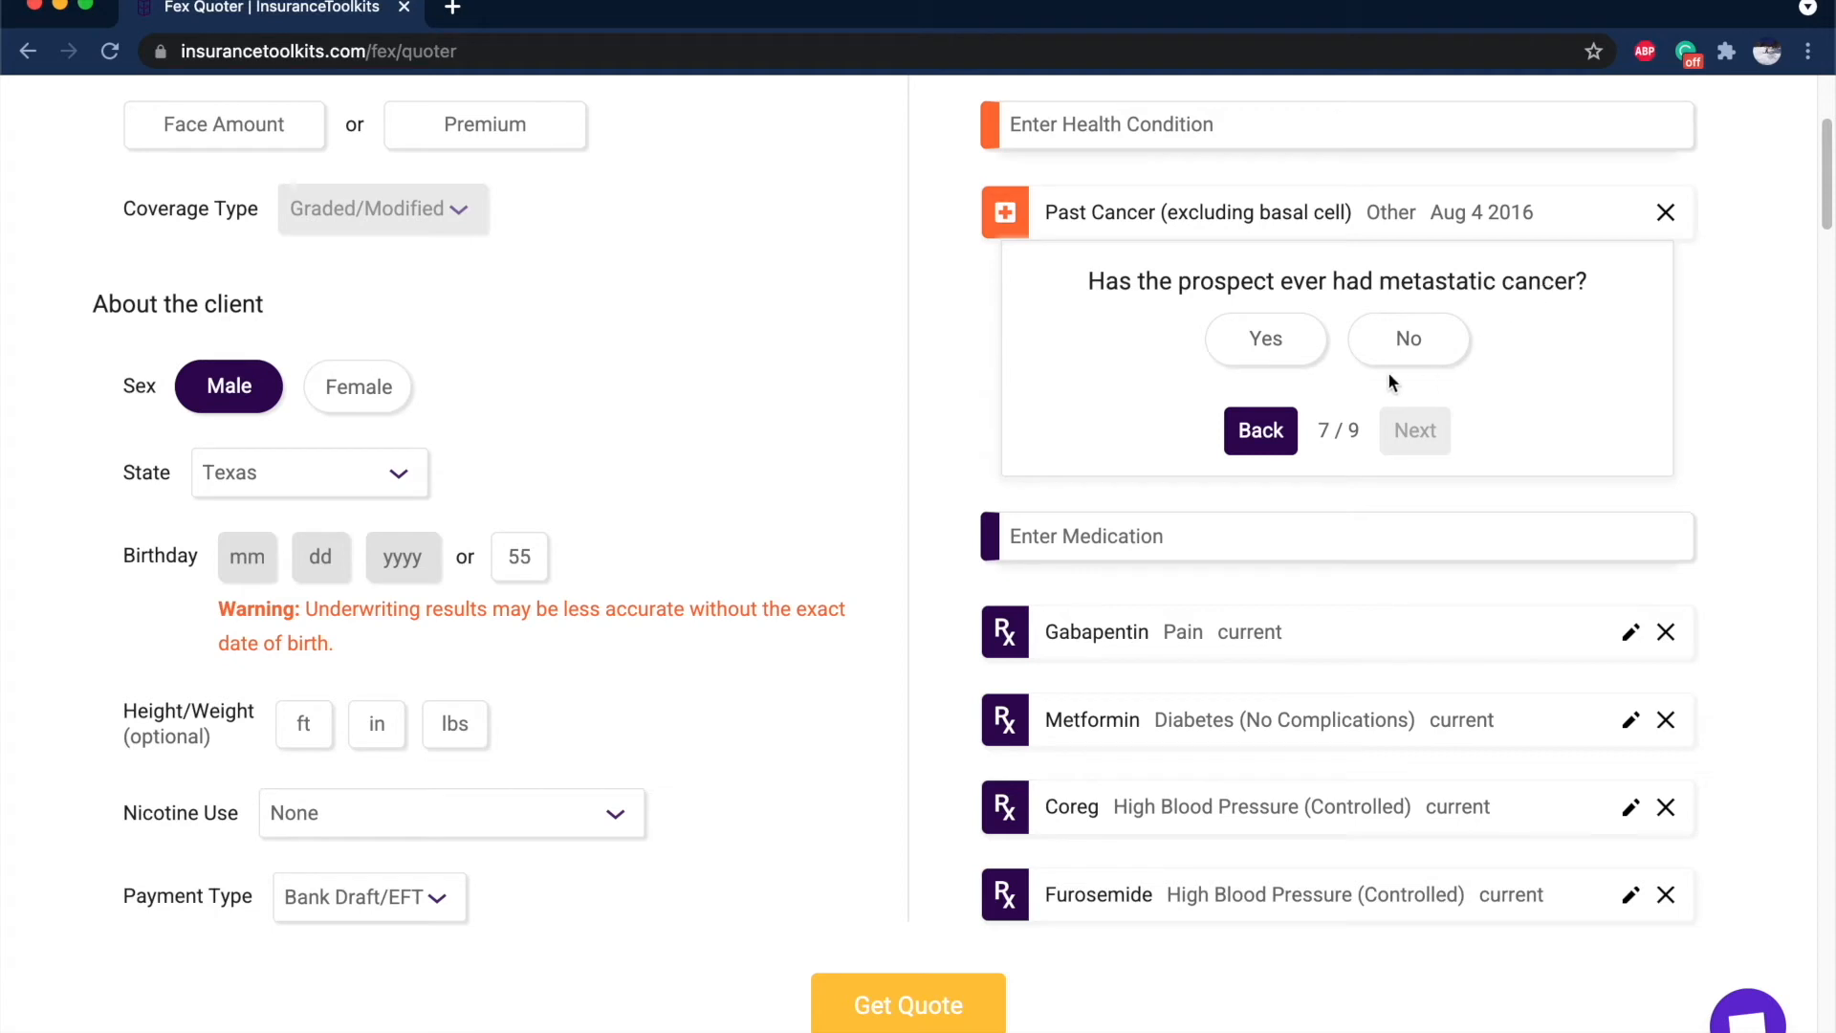
pyautogui.click(1261, 429)
pyautogui.click(1437, 337)
pyautogui.click(1436, 342)
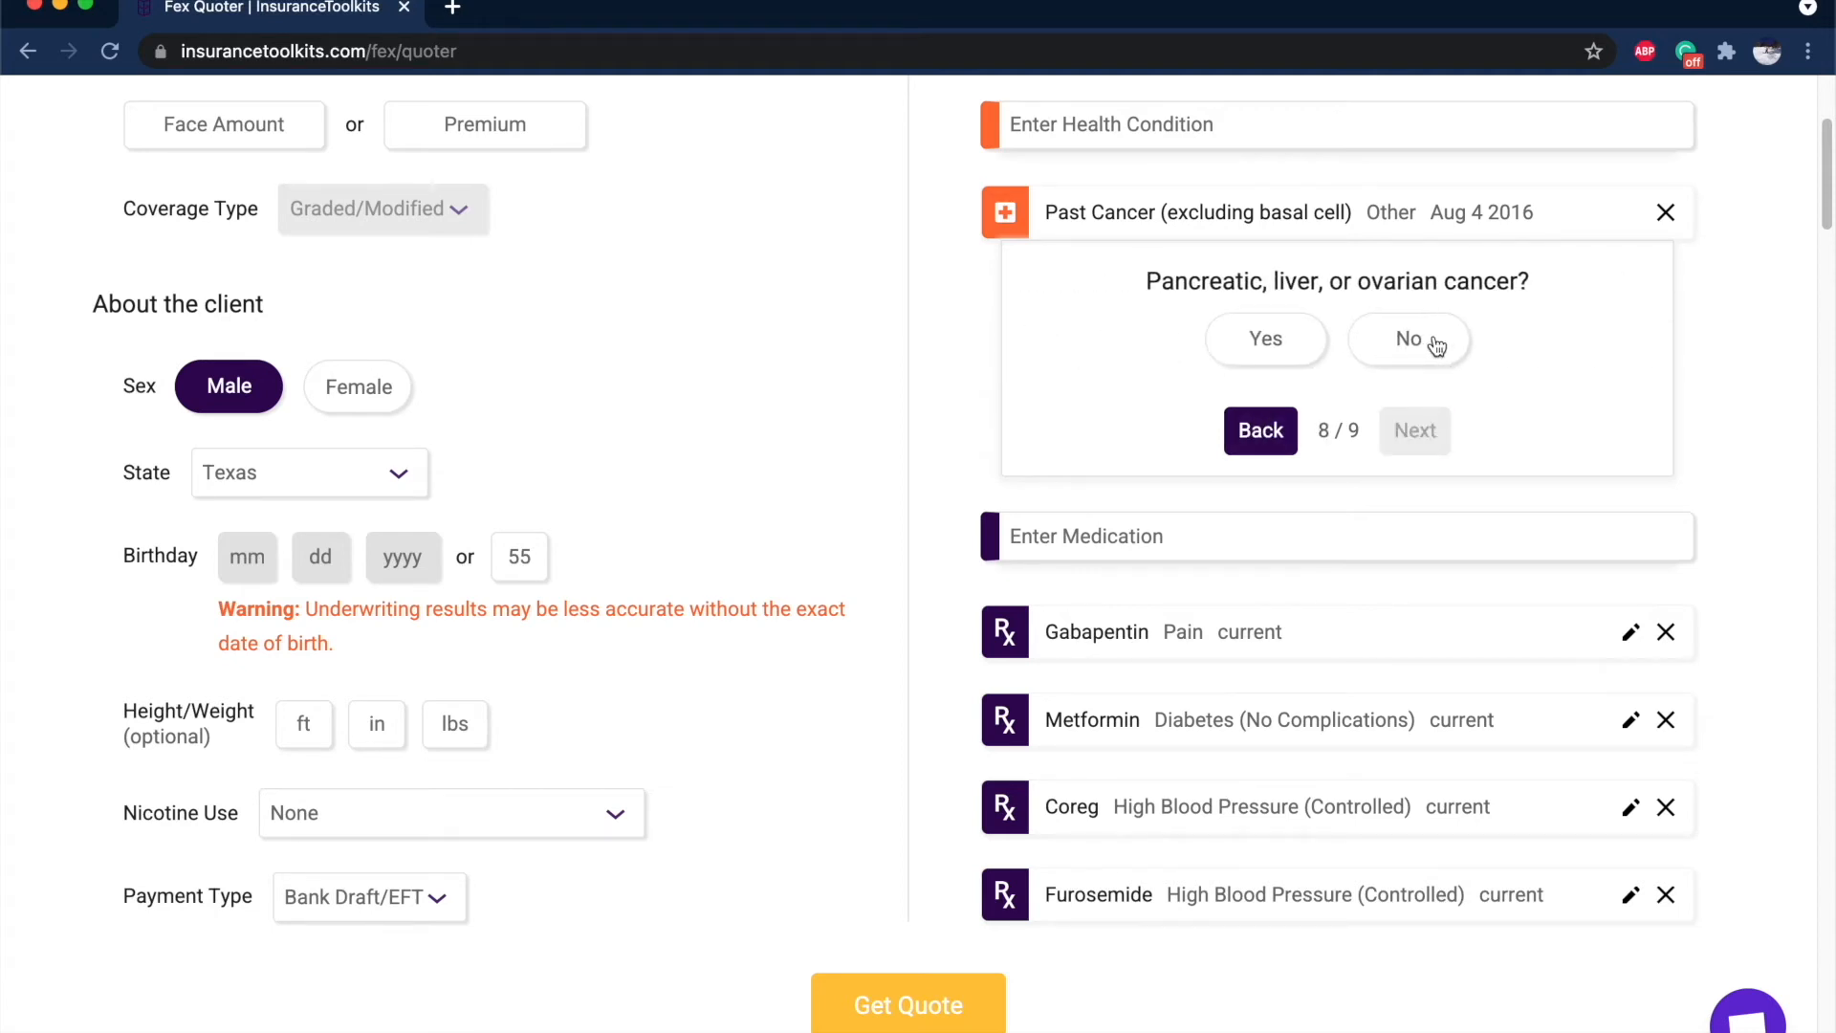
pyautogui.click(1436, 343)
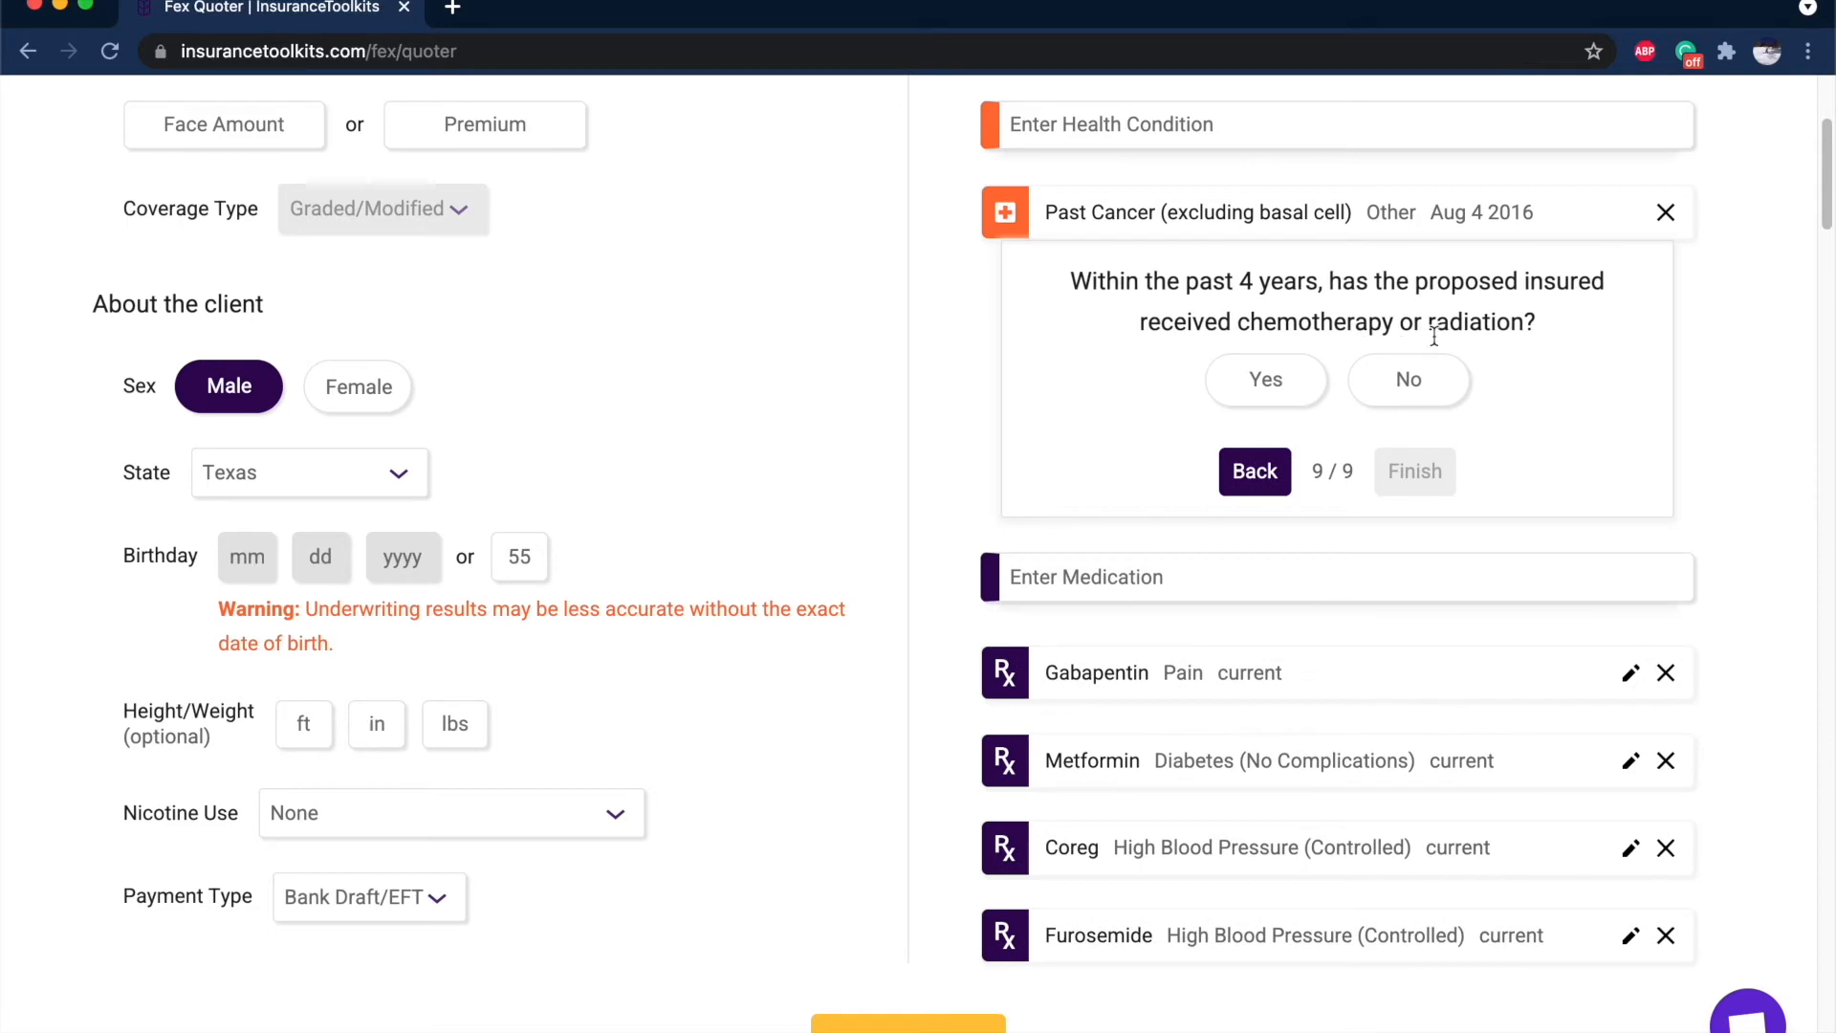
pyautogui.click(1418, 400)
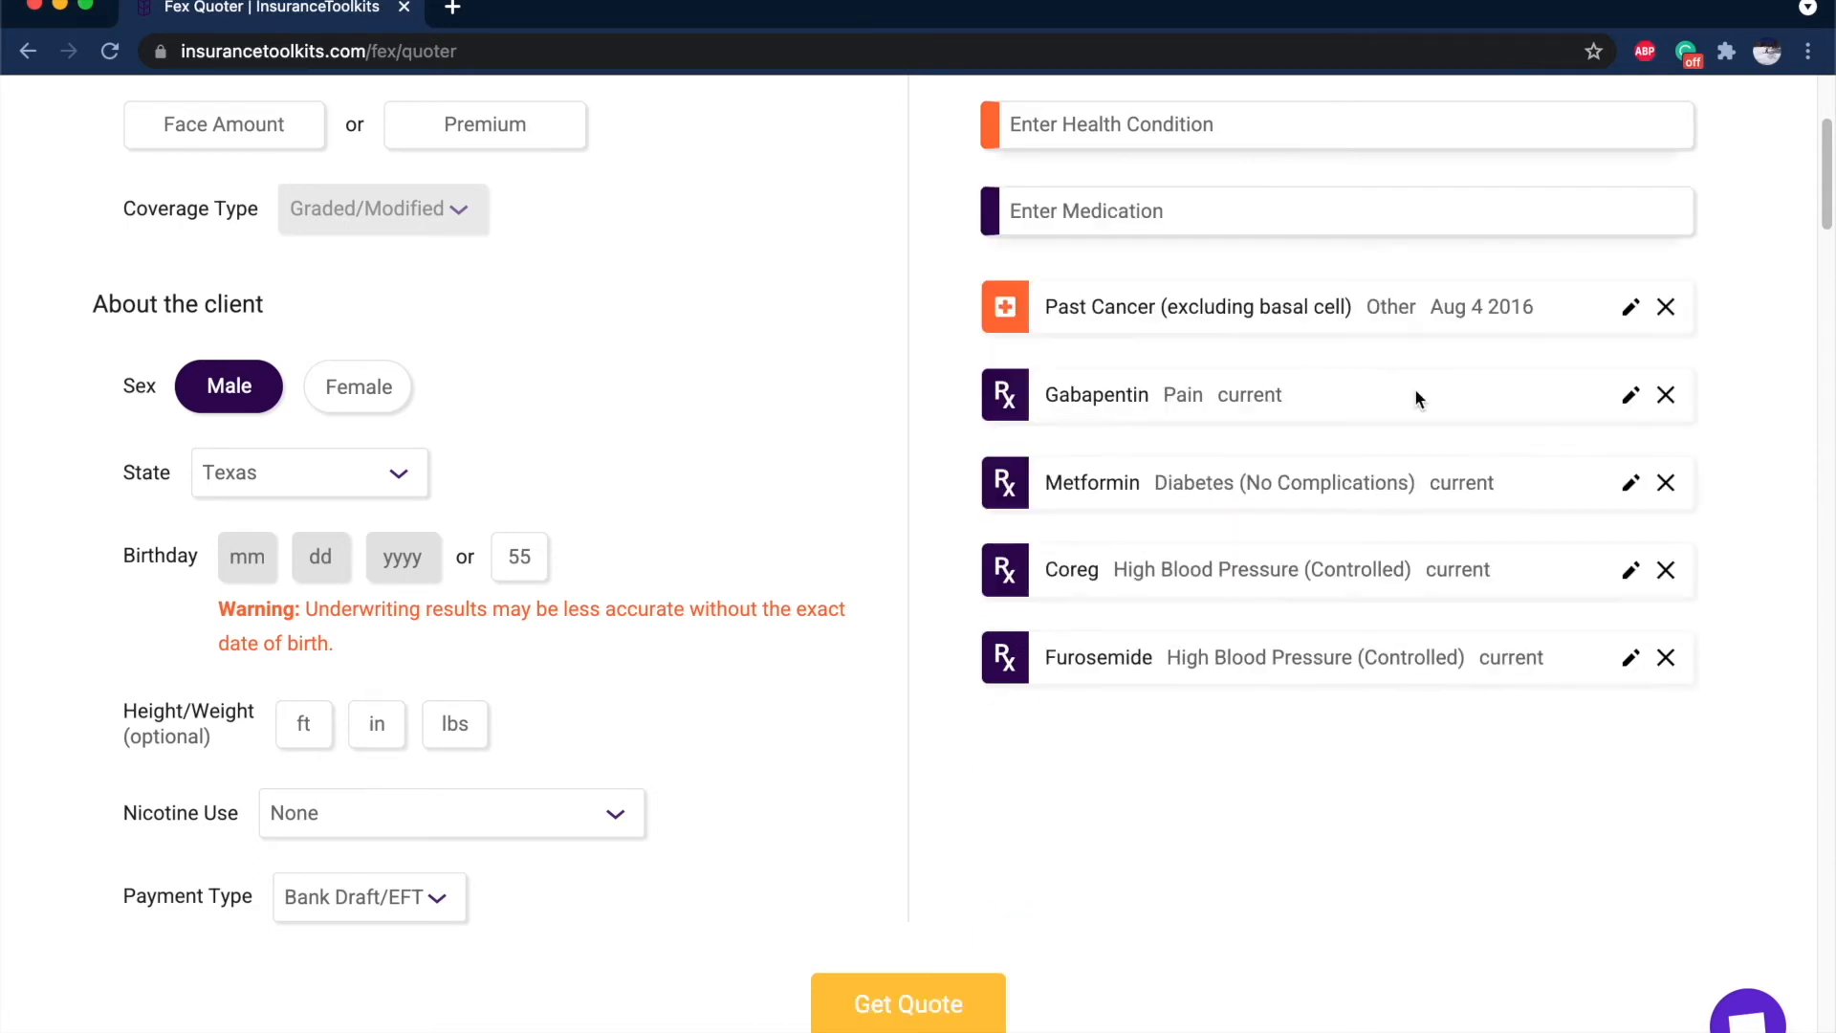
pyautogui.click(1666, 395)
pyautogui.click(1666, 395)
# Add Tamoxifen as a medication for past cancer of type Other, first filled in 2016.
pyautogui.moveTo(1112, 568); pyautogui.dragTo(1323, 653)
pyautogui.click(1323, 655)
pyautogui.write('tamo')
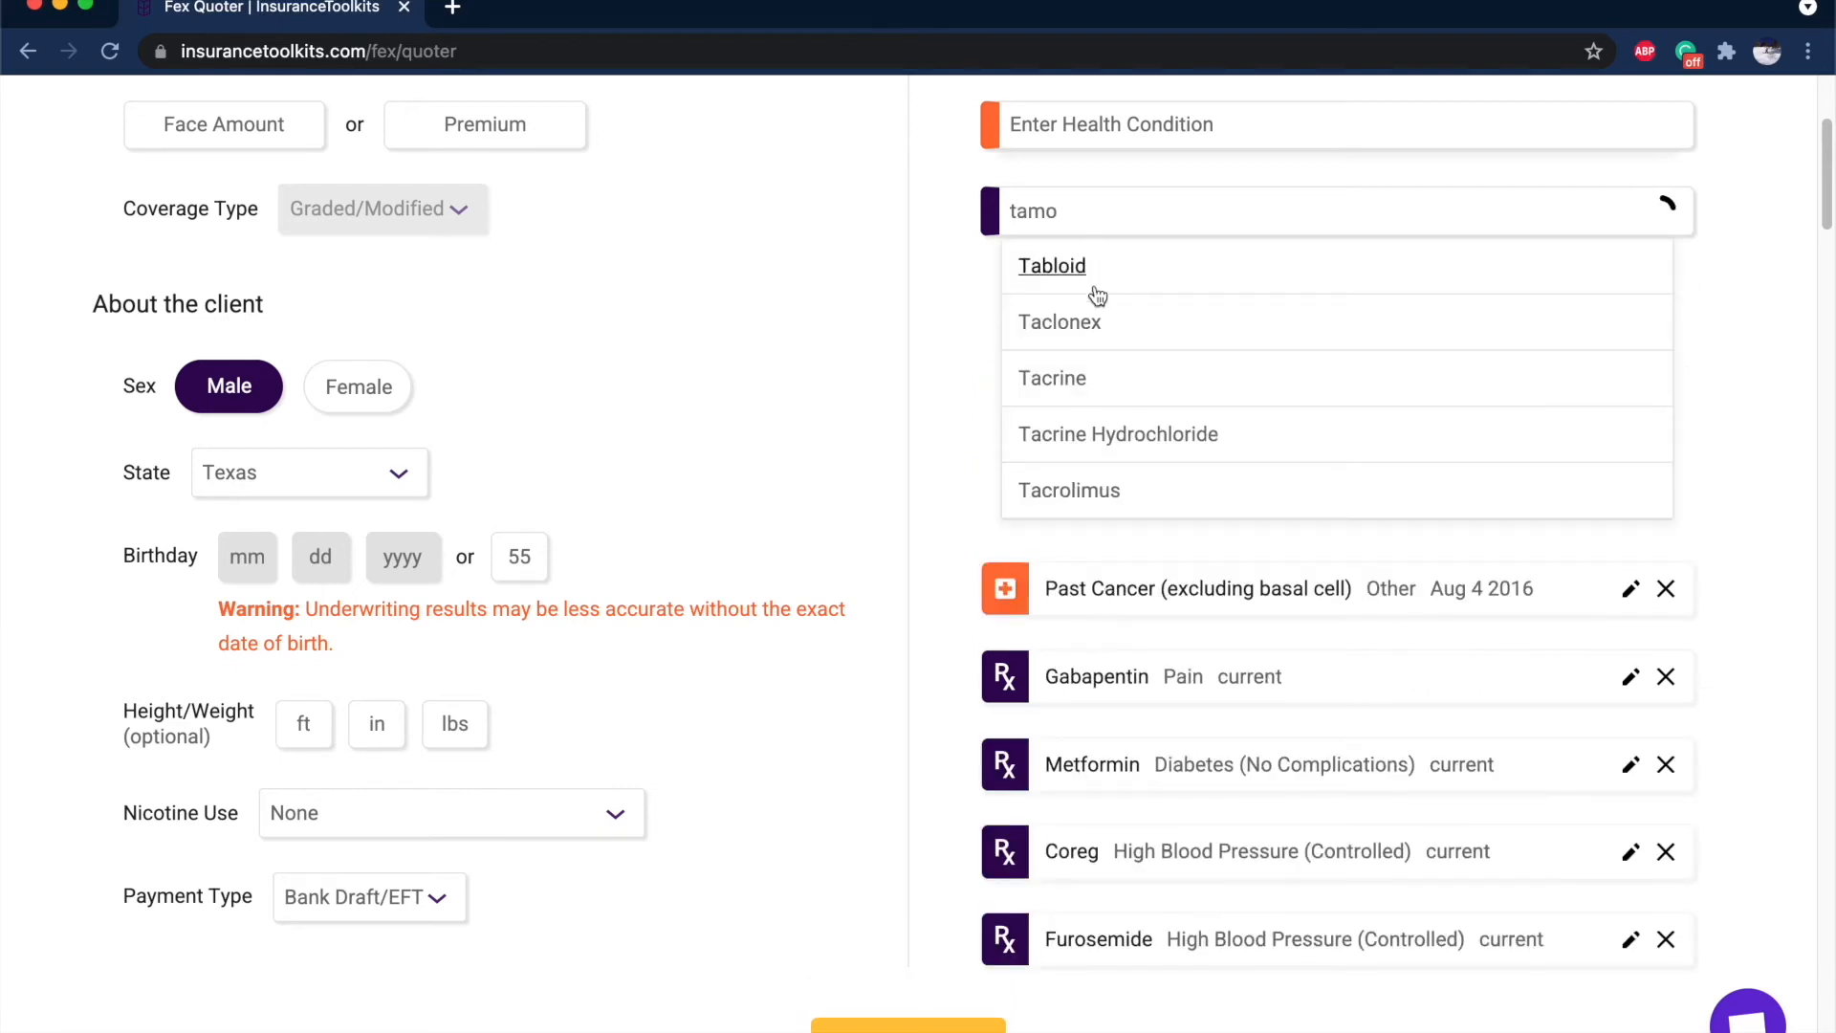
pyautogui.click(1087, 271)
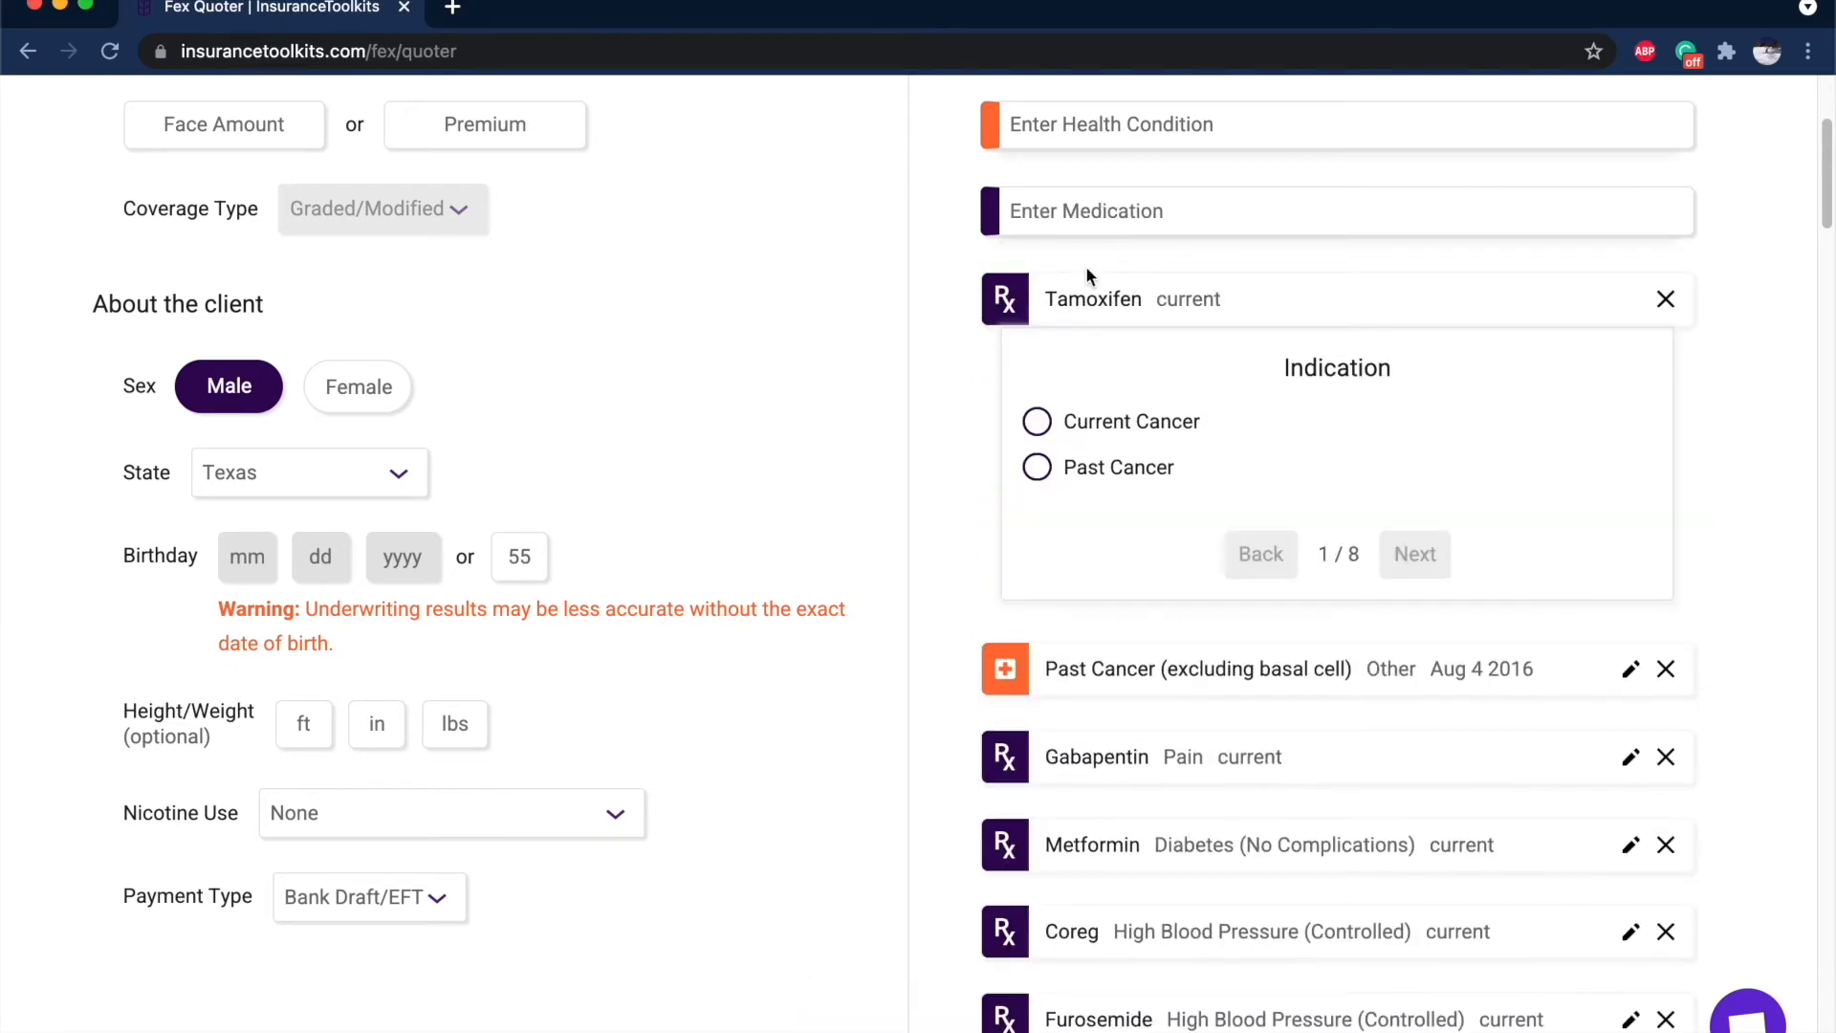
pyautogui.click(1121, 467)
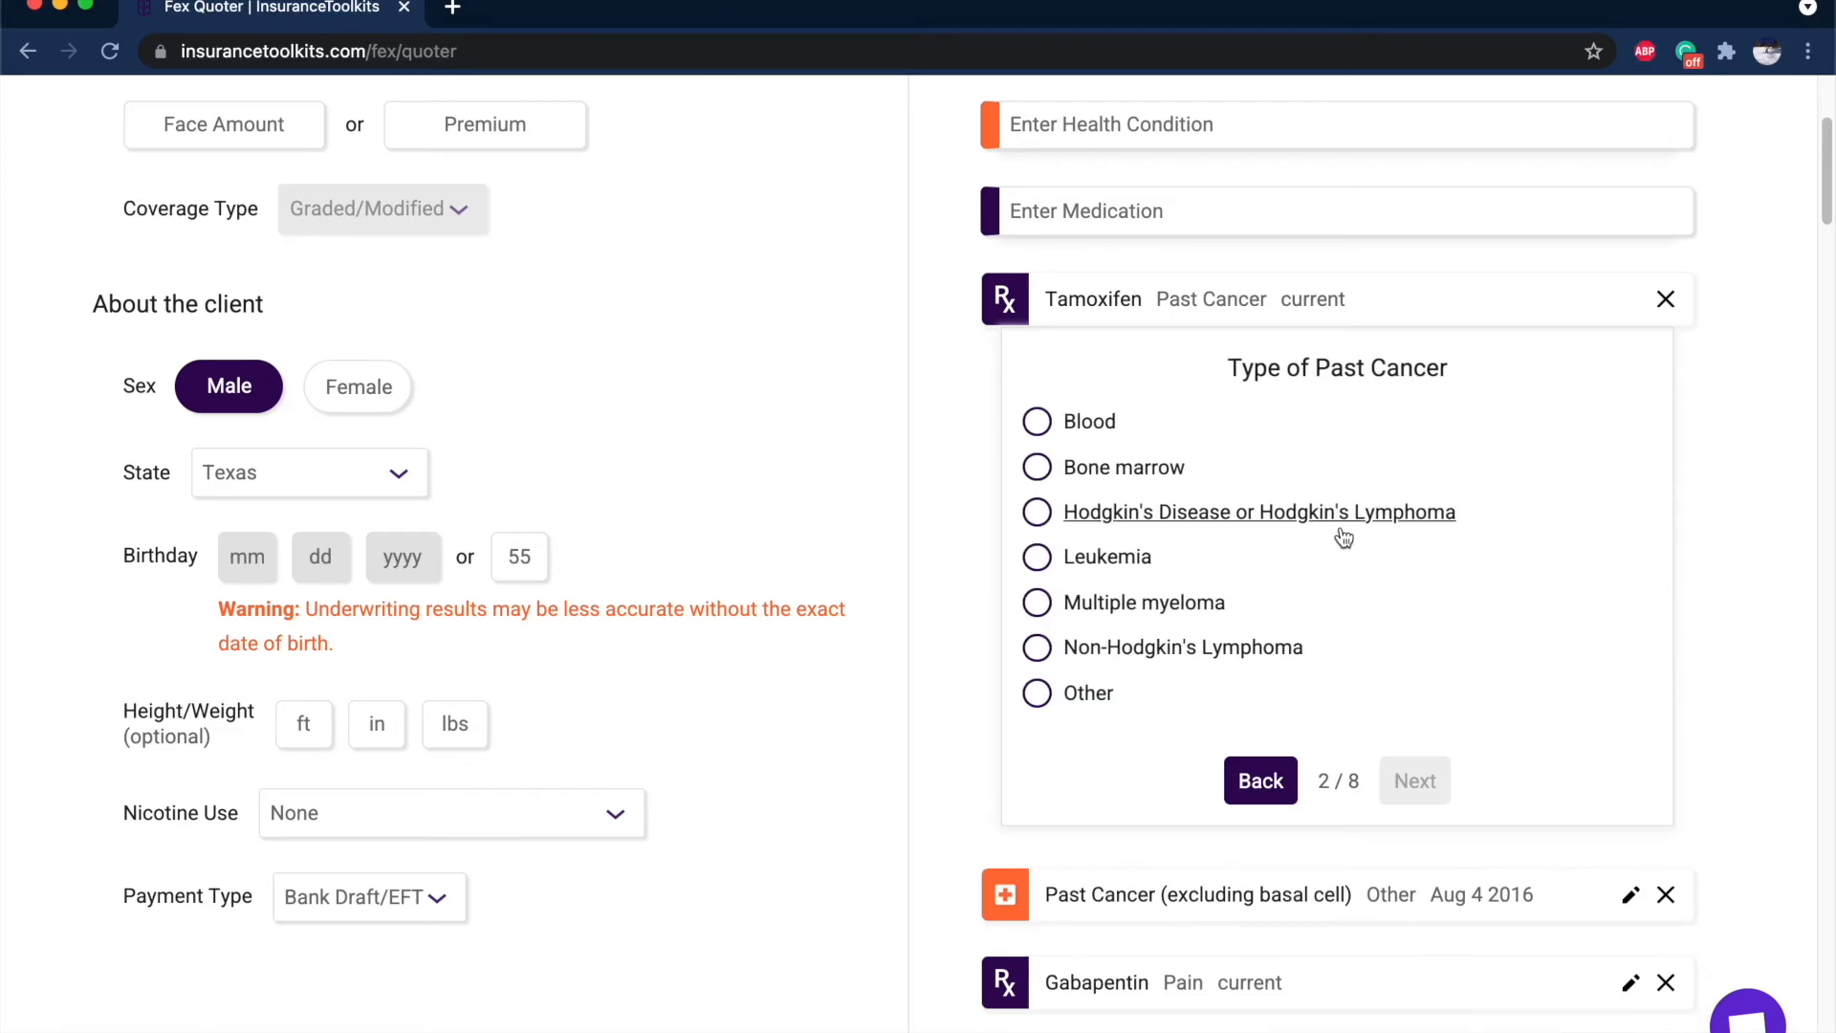
pyautogui.click(1056, 690)
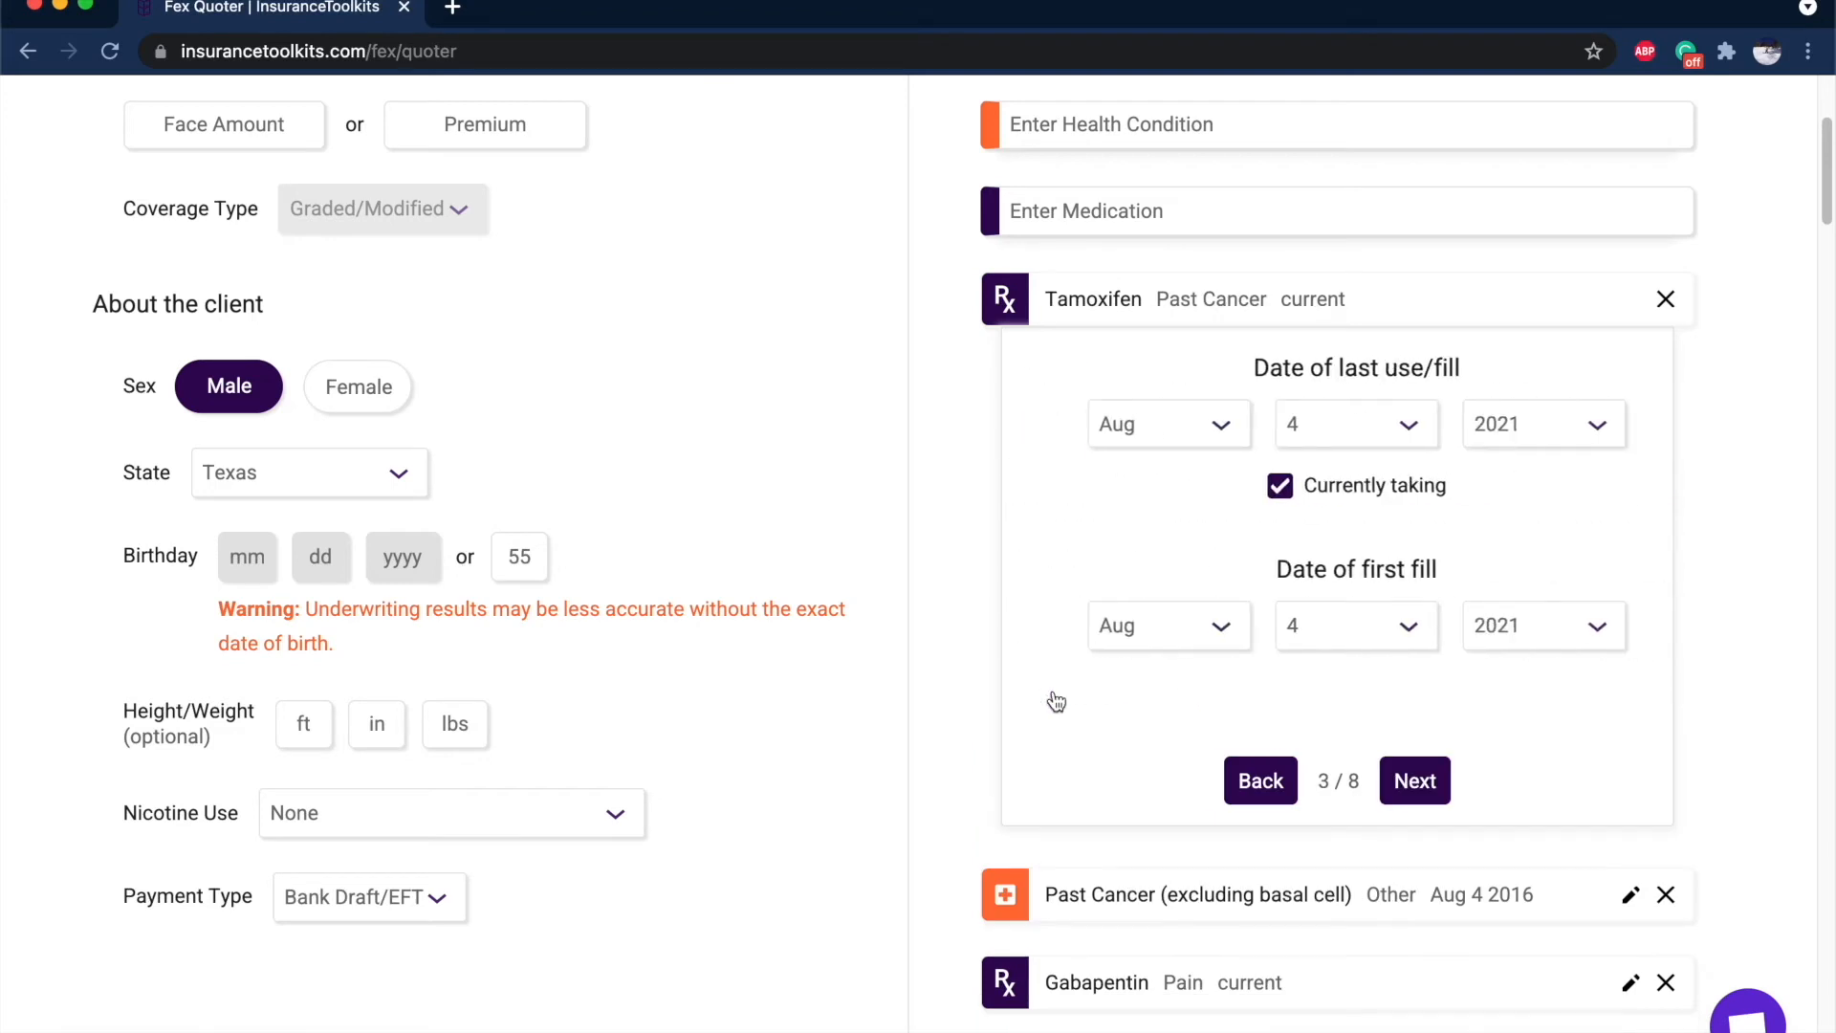
pyautogui.click(1460, 627)
pyautogui.click(1490, 792)
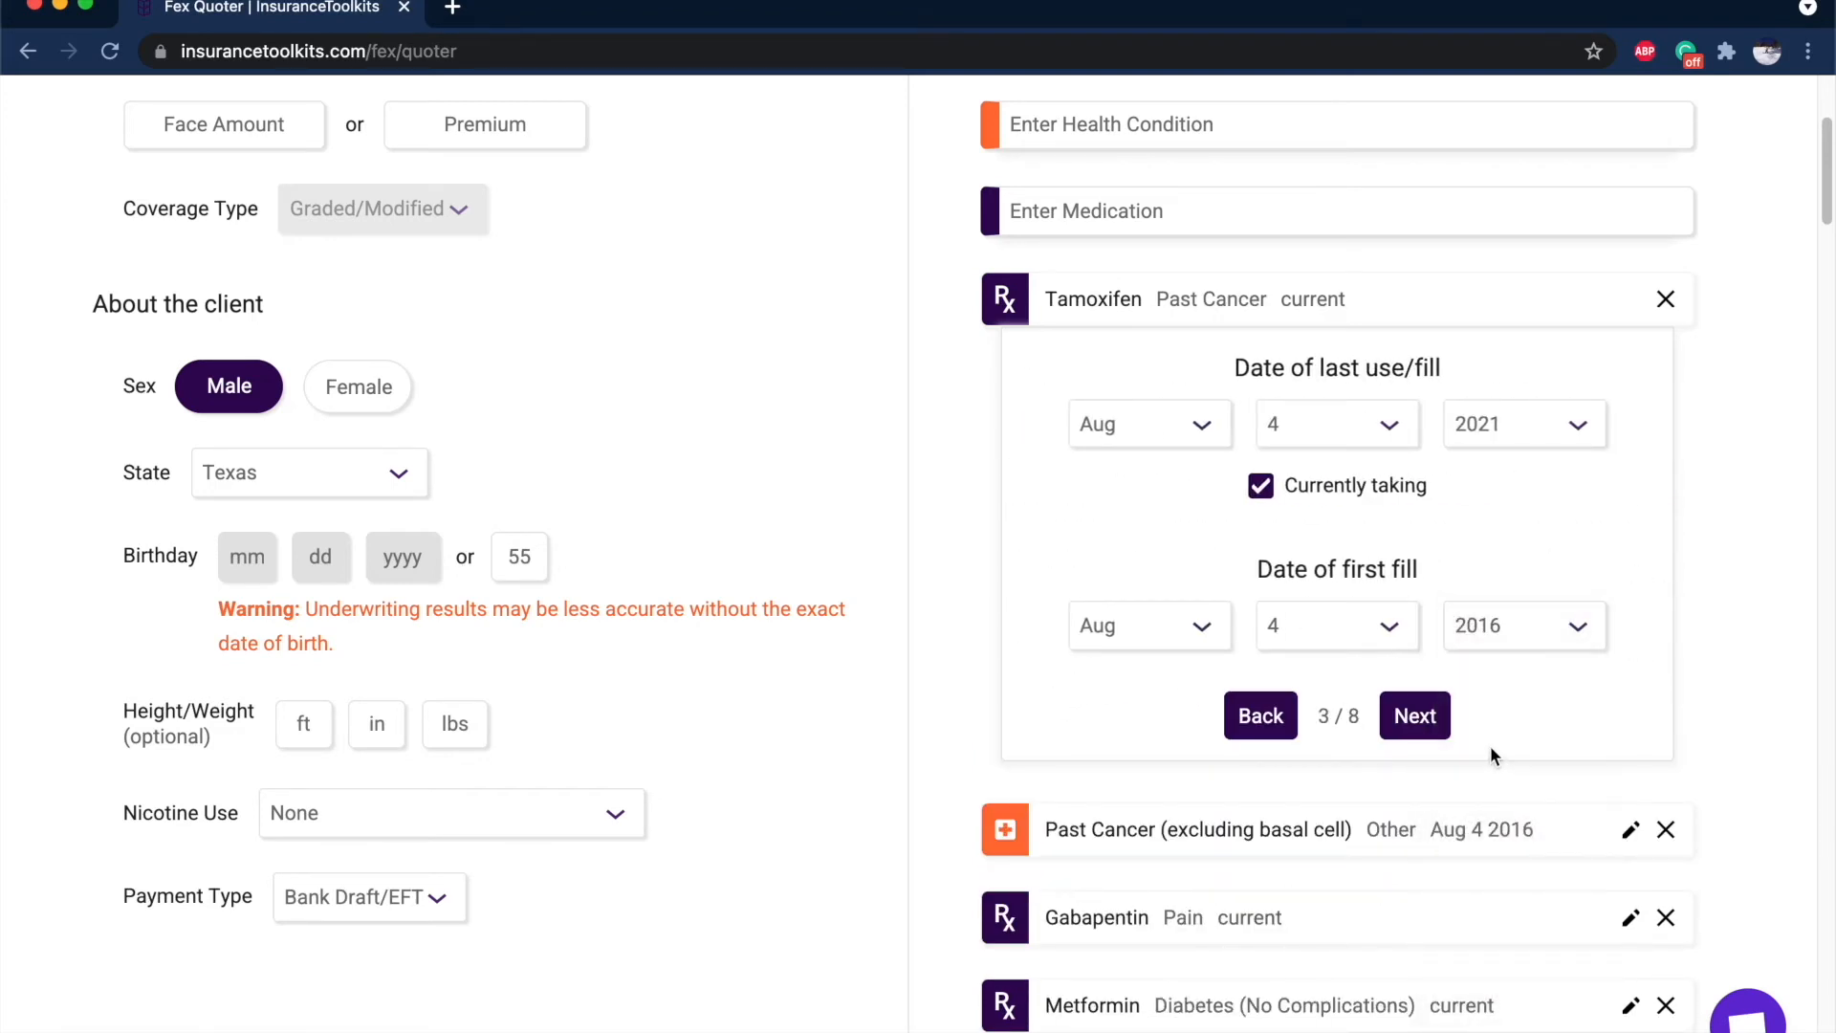
# Answer the remaining Tamoxifen questions, including No to metastatic cancer, to close the wizard.
pyautogui.click(1416, 716)
pyautogui.click(1411, 446)
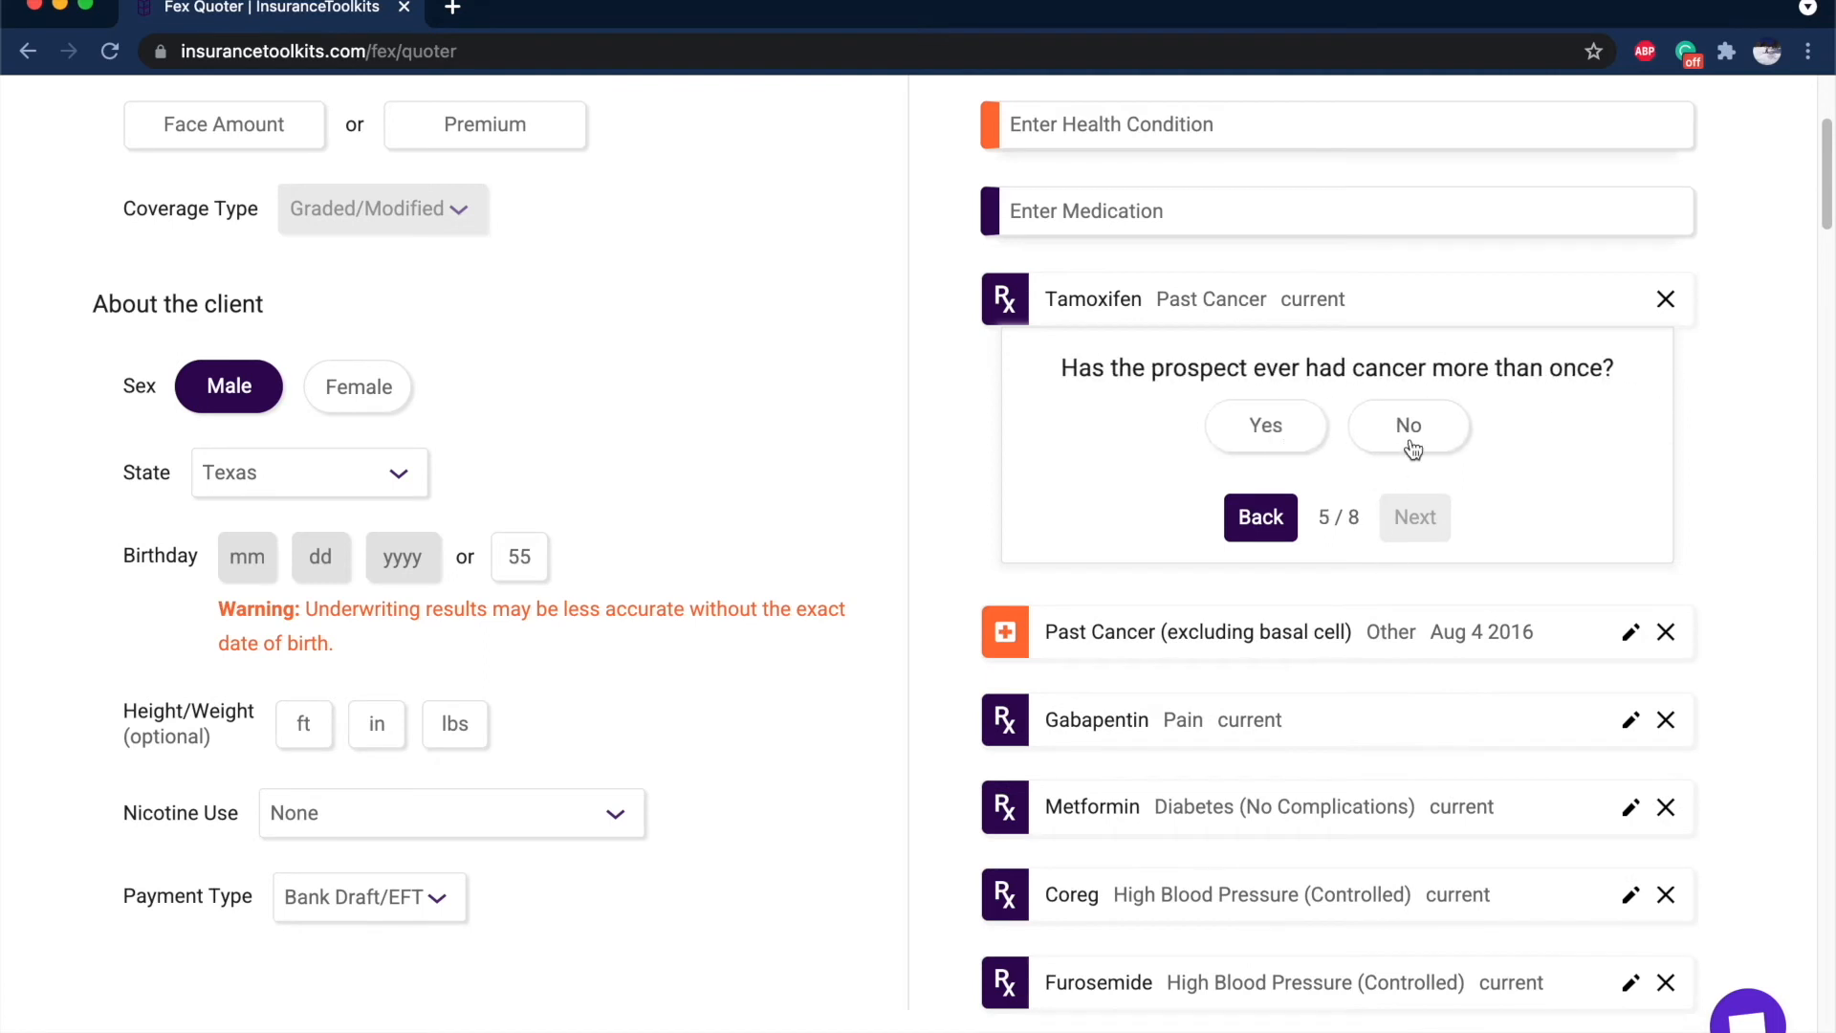
pyautogui.click(1445, 448)
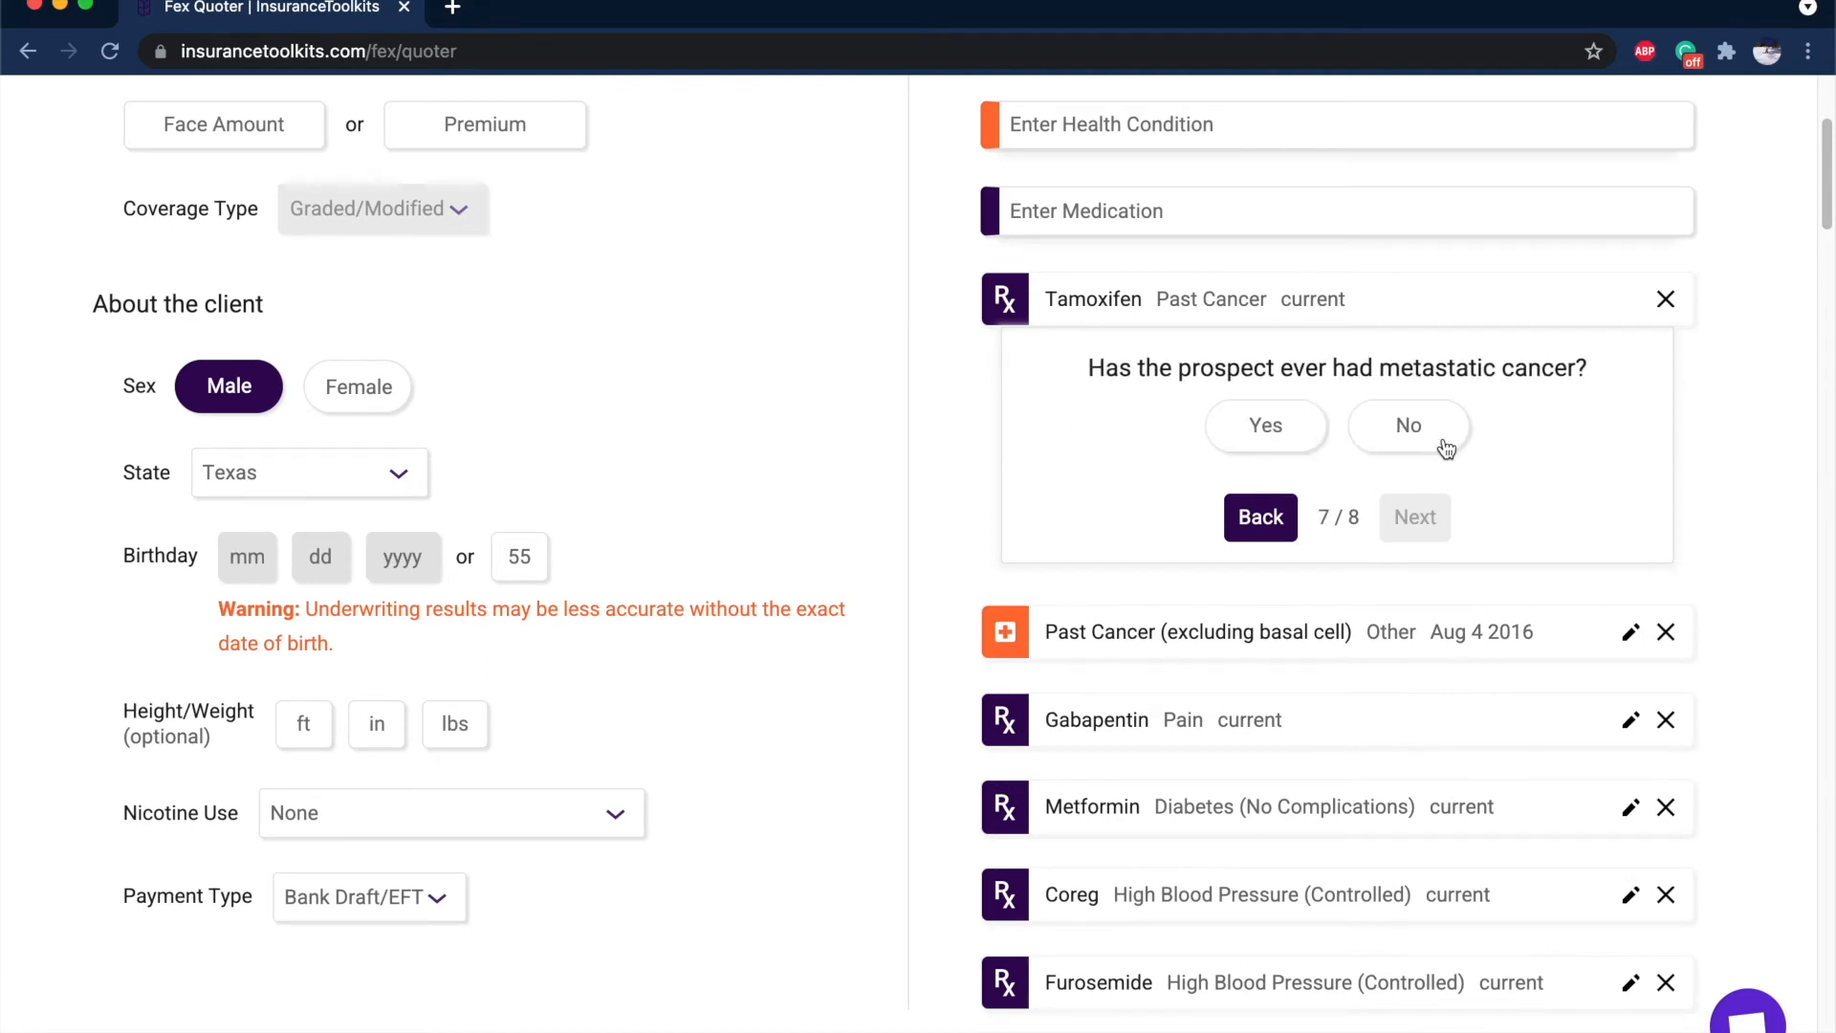
pyautogui.click(1445, 448)
pyautogui.click(1445, 449)
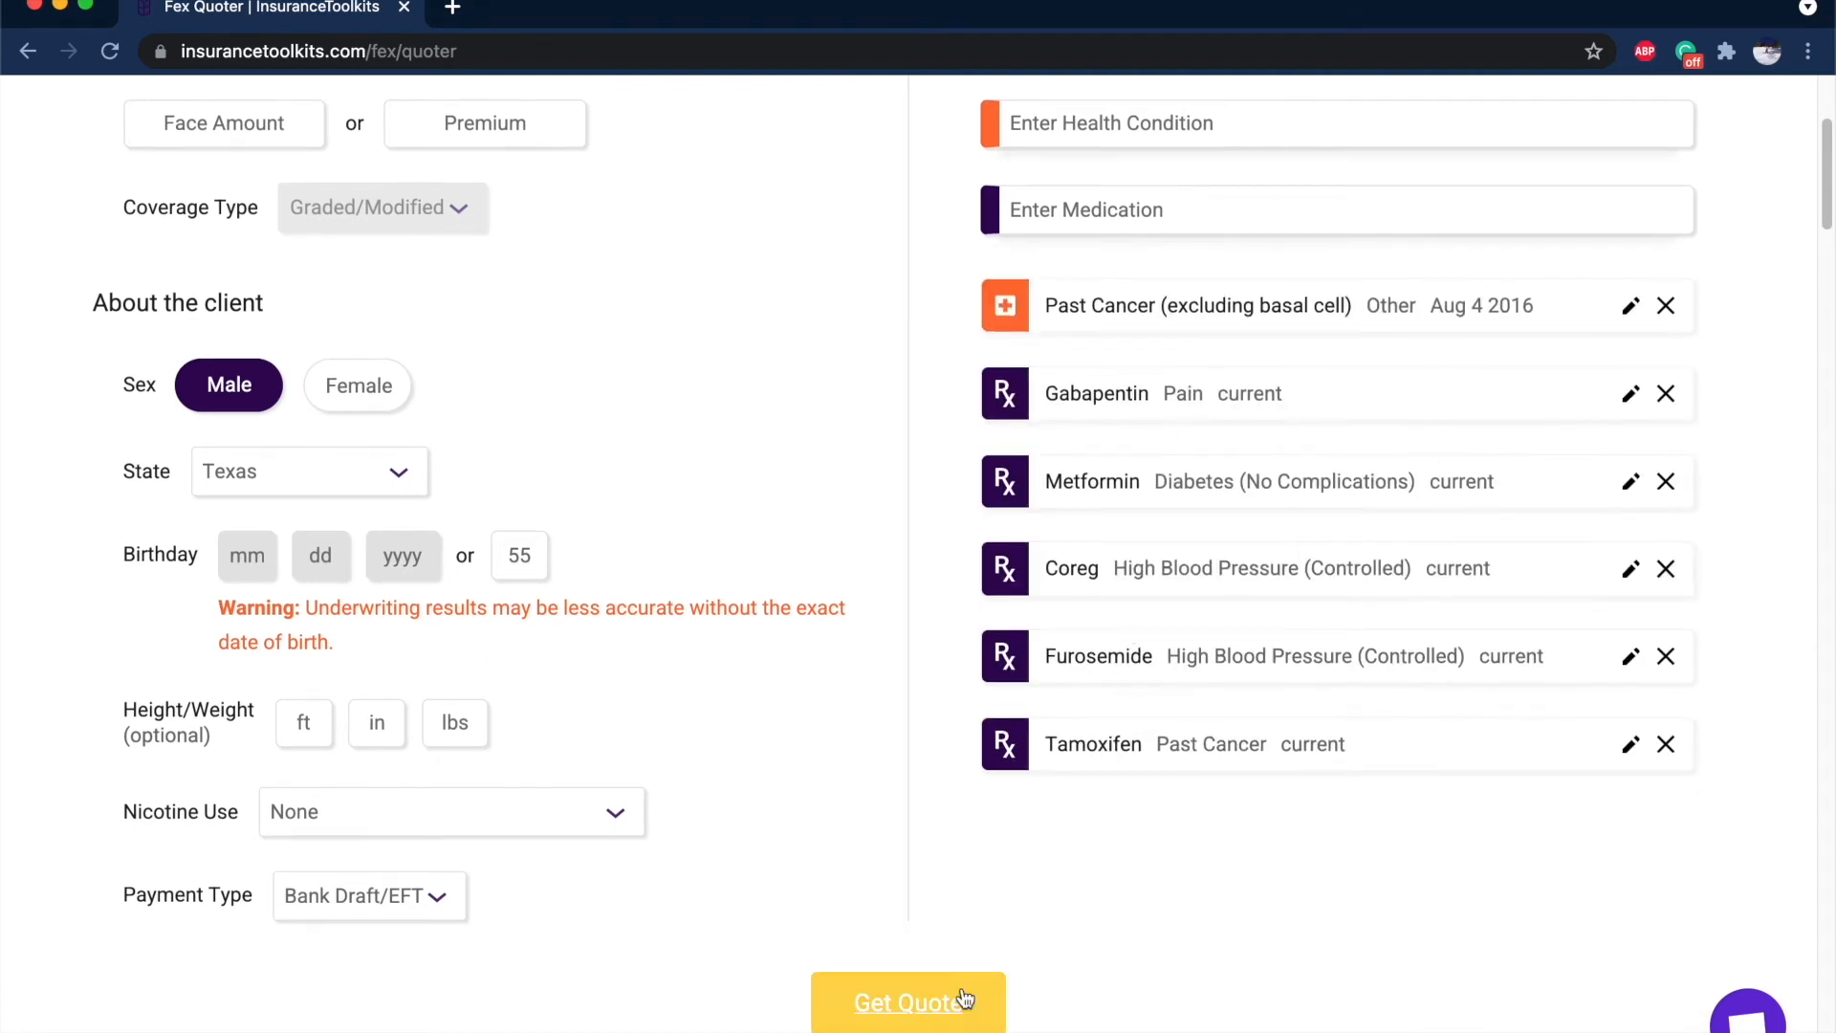
# Remove the separate Past Cancer condition and run the final expense quote.
pyautogui.click(1666, 305)
pyautogui.click(913, 1009)
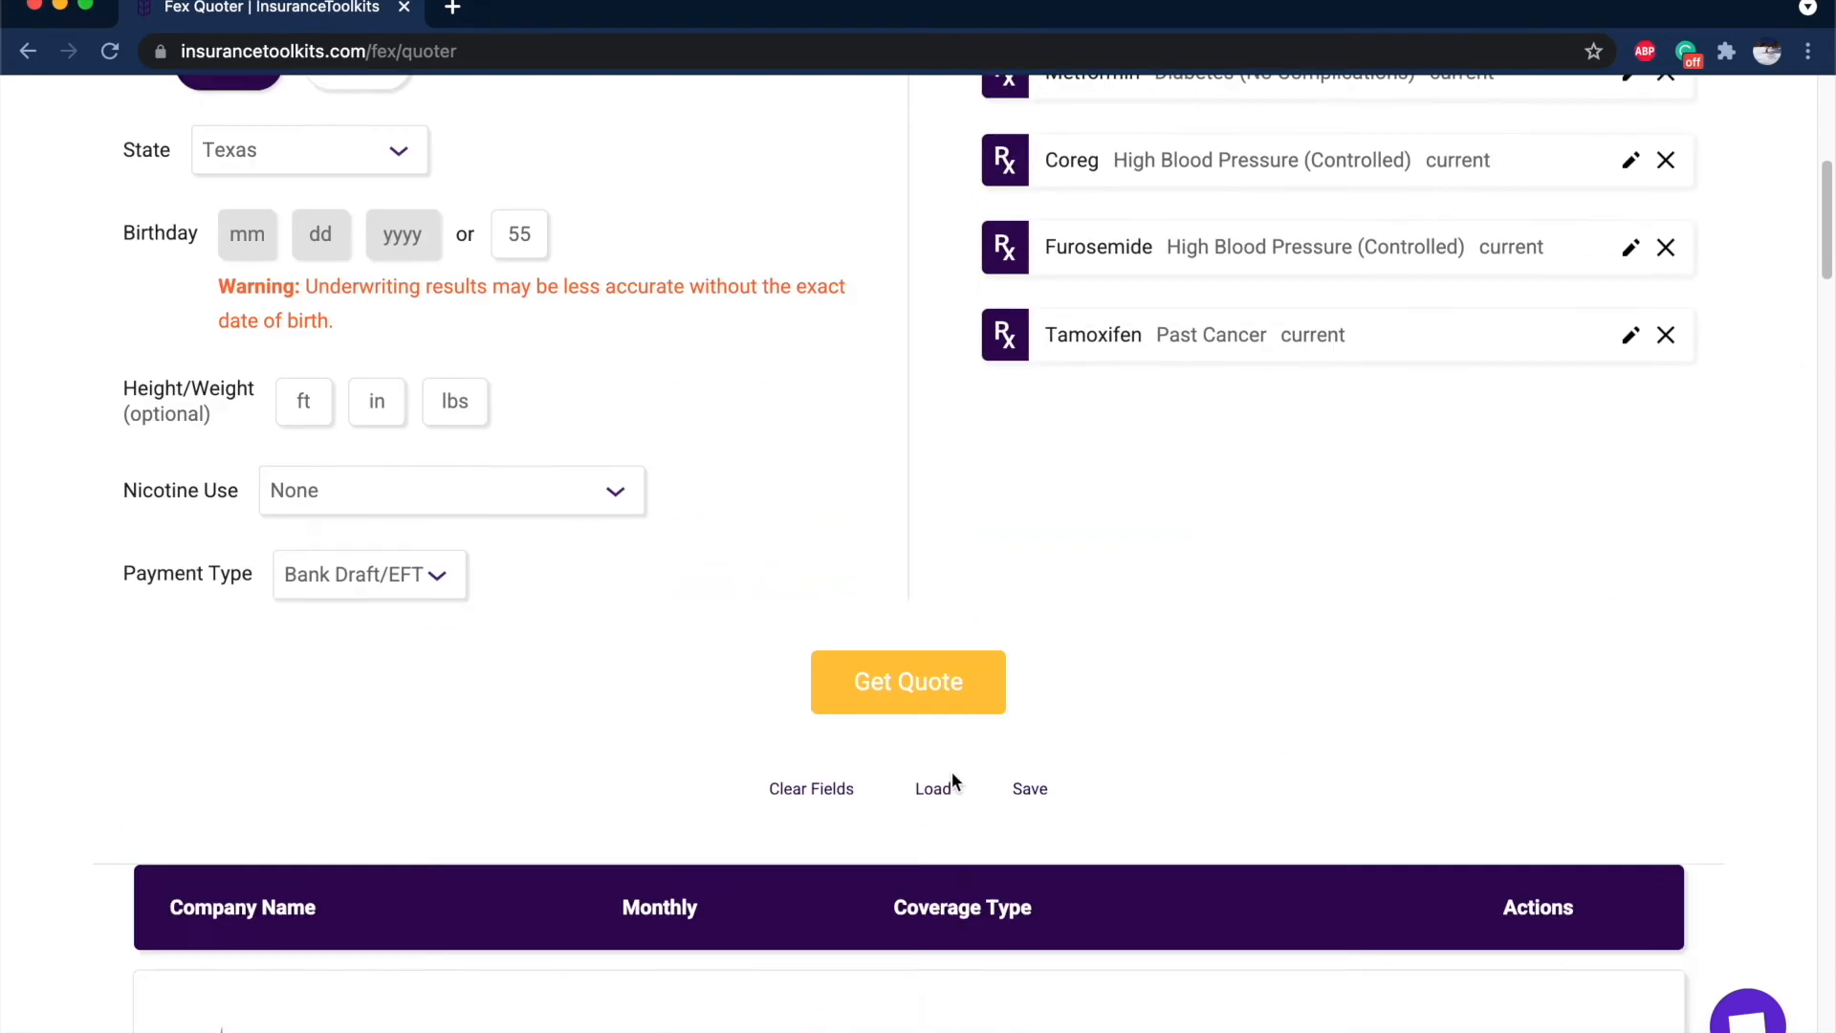
pyautogui.moveTo(891, 231); pyautogui.dragTo(1128, 375)
pyautogui.click(1023, 392)
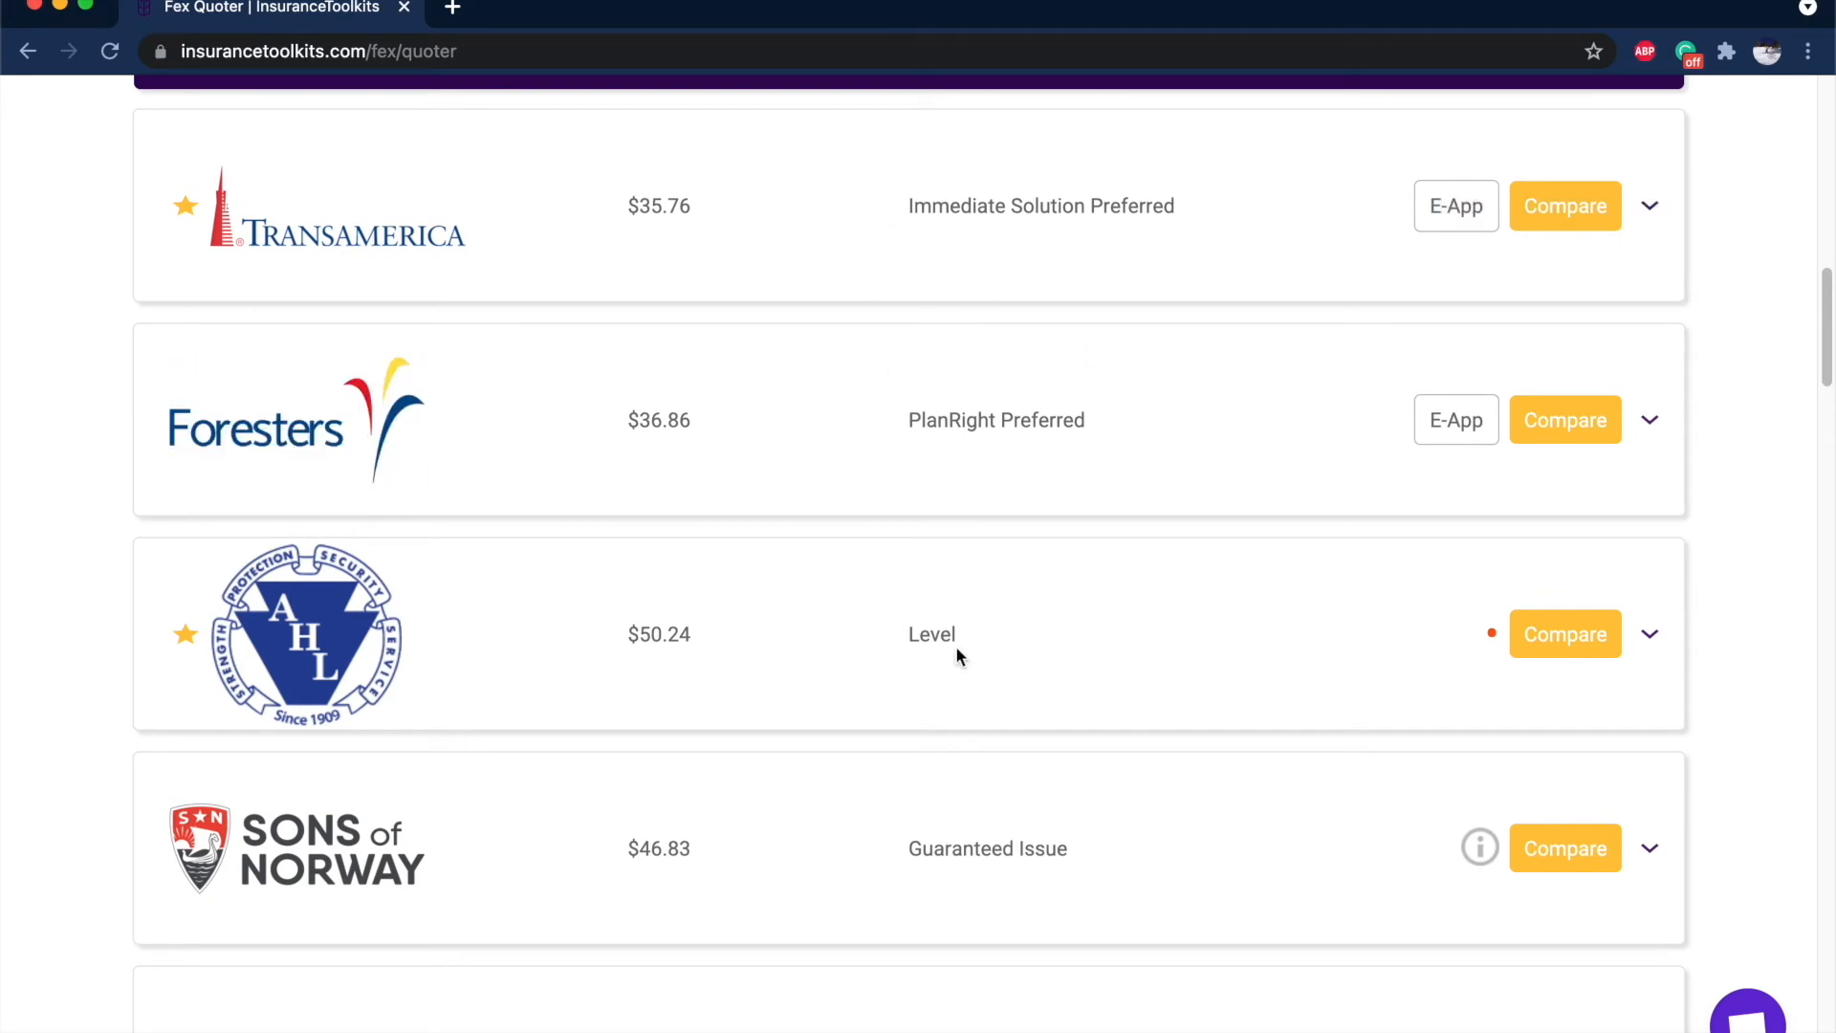
# Review the quote results, led by Transamerica at $35.76, and open the Transamerica comparison.
pyautogui.scroll(5, 955, 650)
pyautogui.scroll(5, 961, 559)
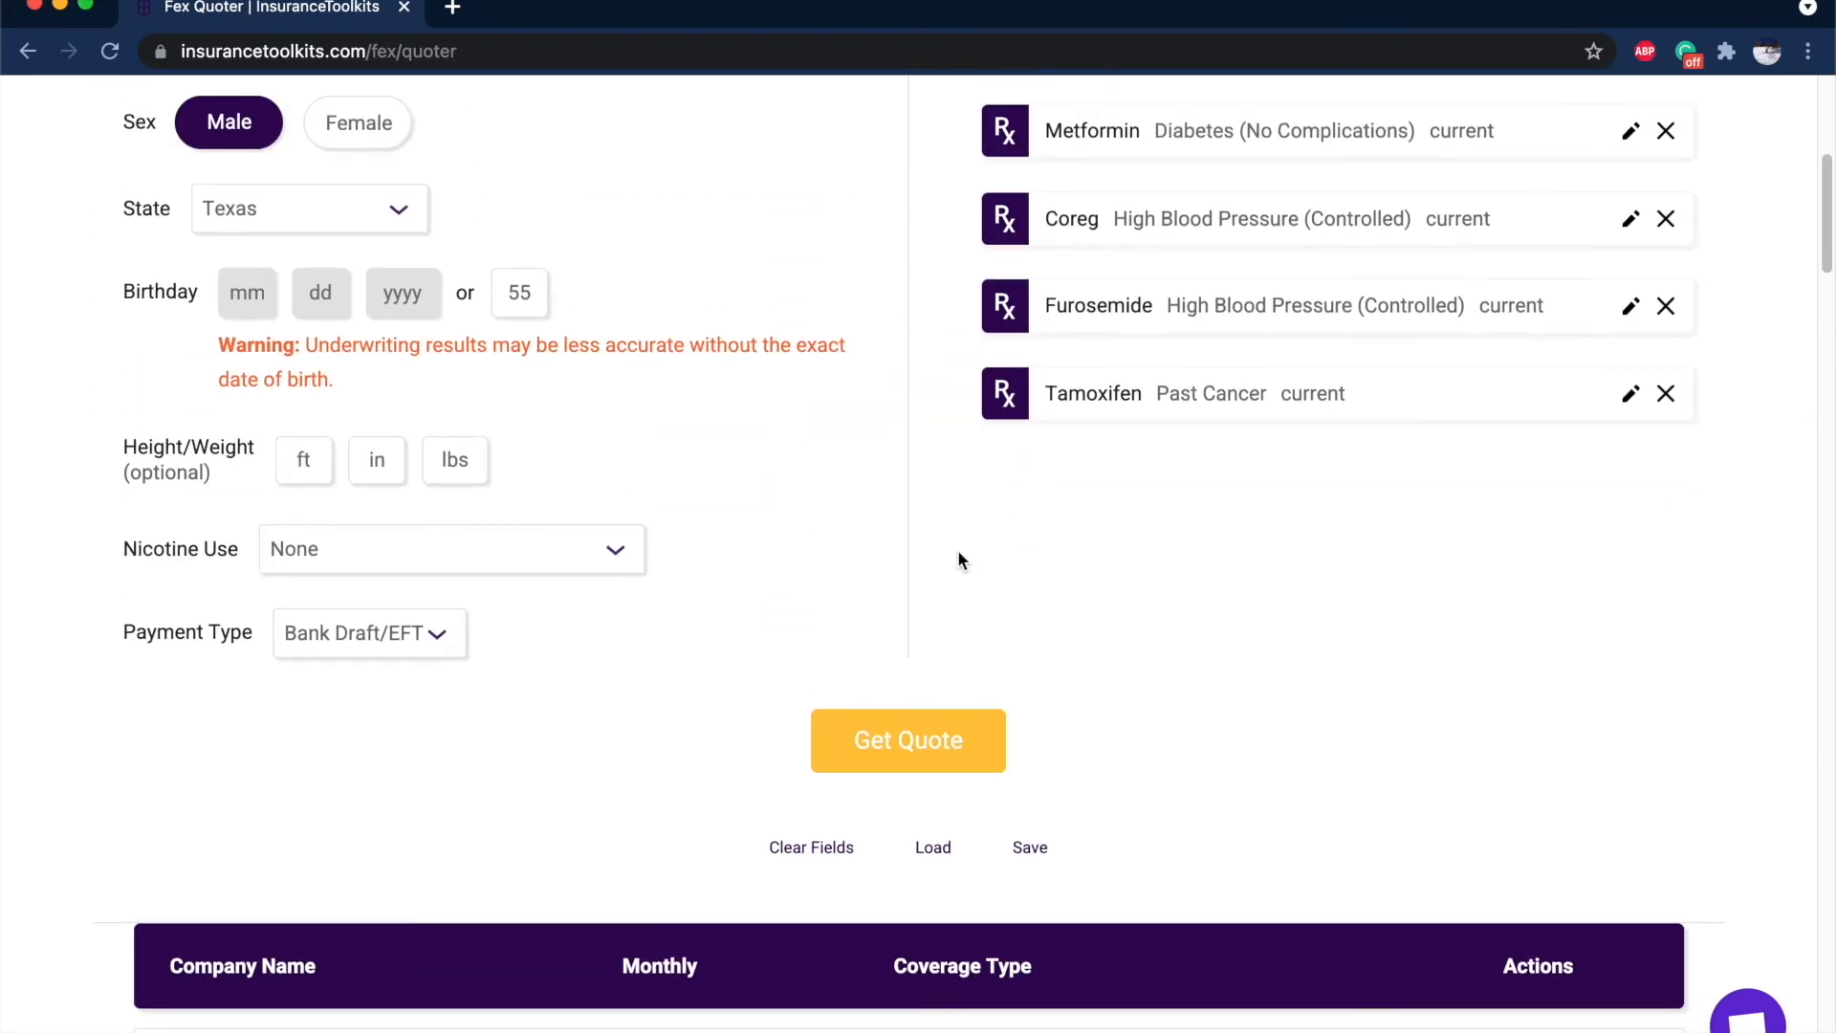
pyautogui.scroll(1, 819, 436)
pyautogui.scroll(3, 819, 436)
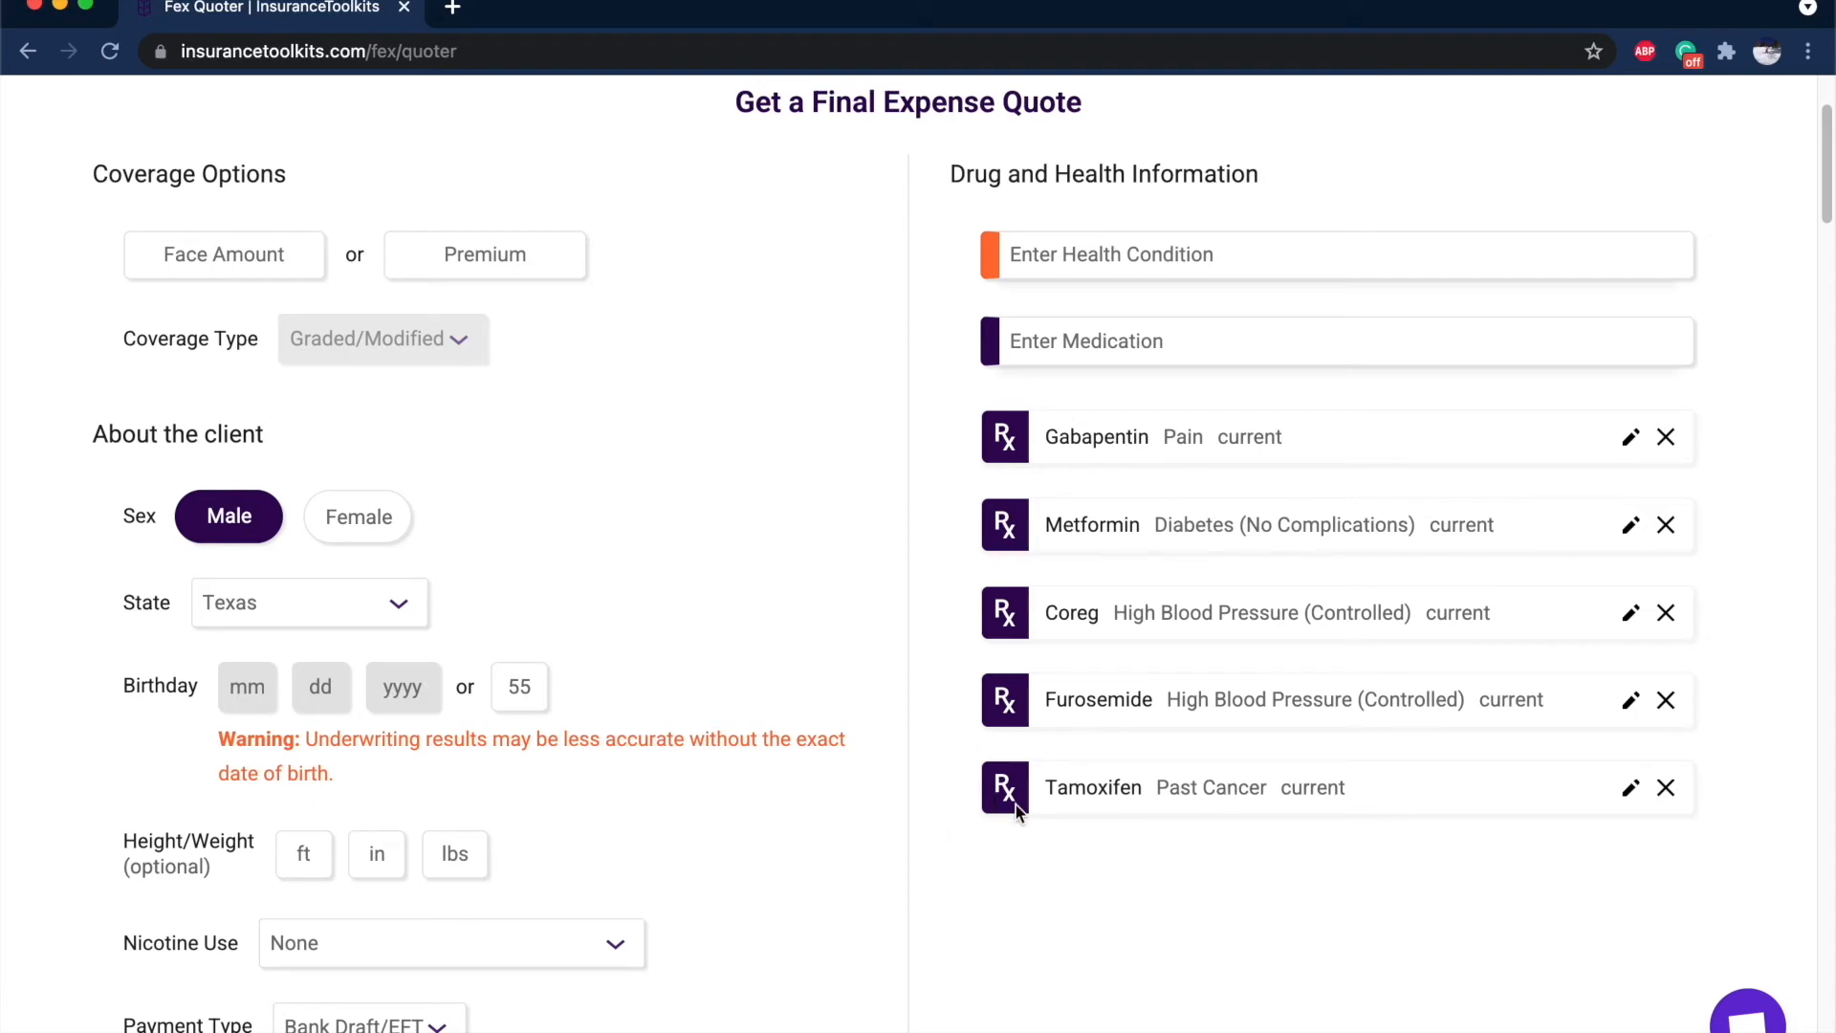
pyautogui.scroll(-10, 1015, 805)
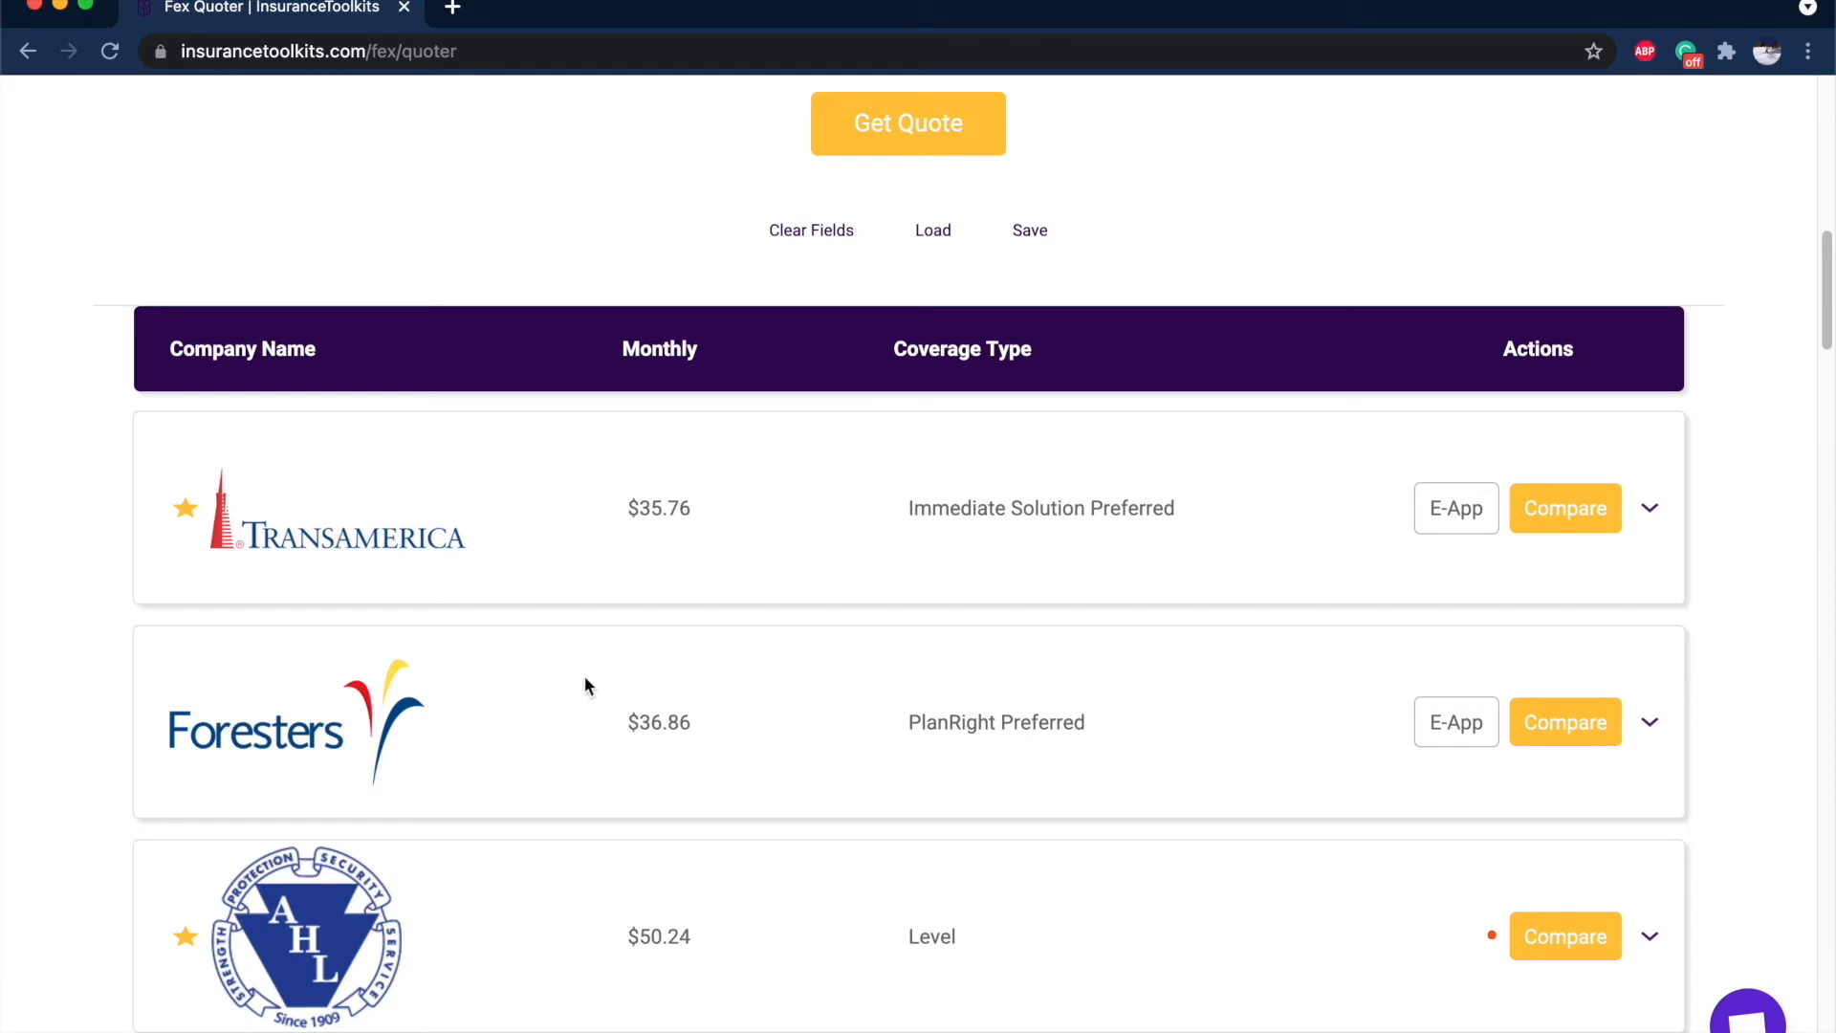
pyautogui.scroll(5, 585, 686)
pyautogui.scroll(-8, 929, 576)
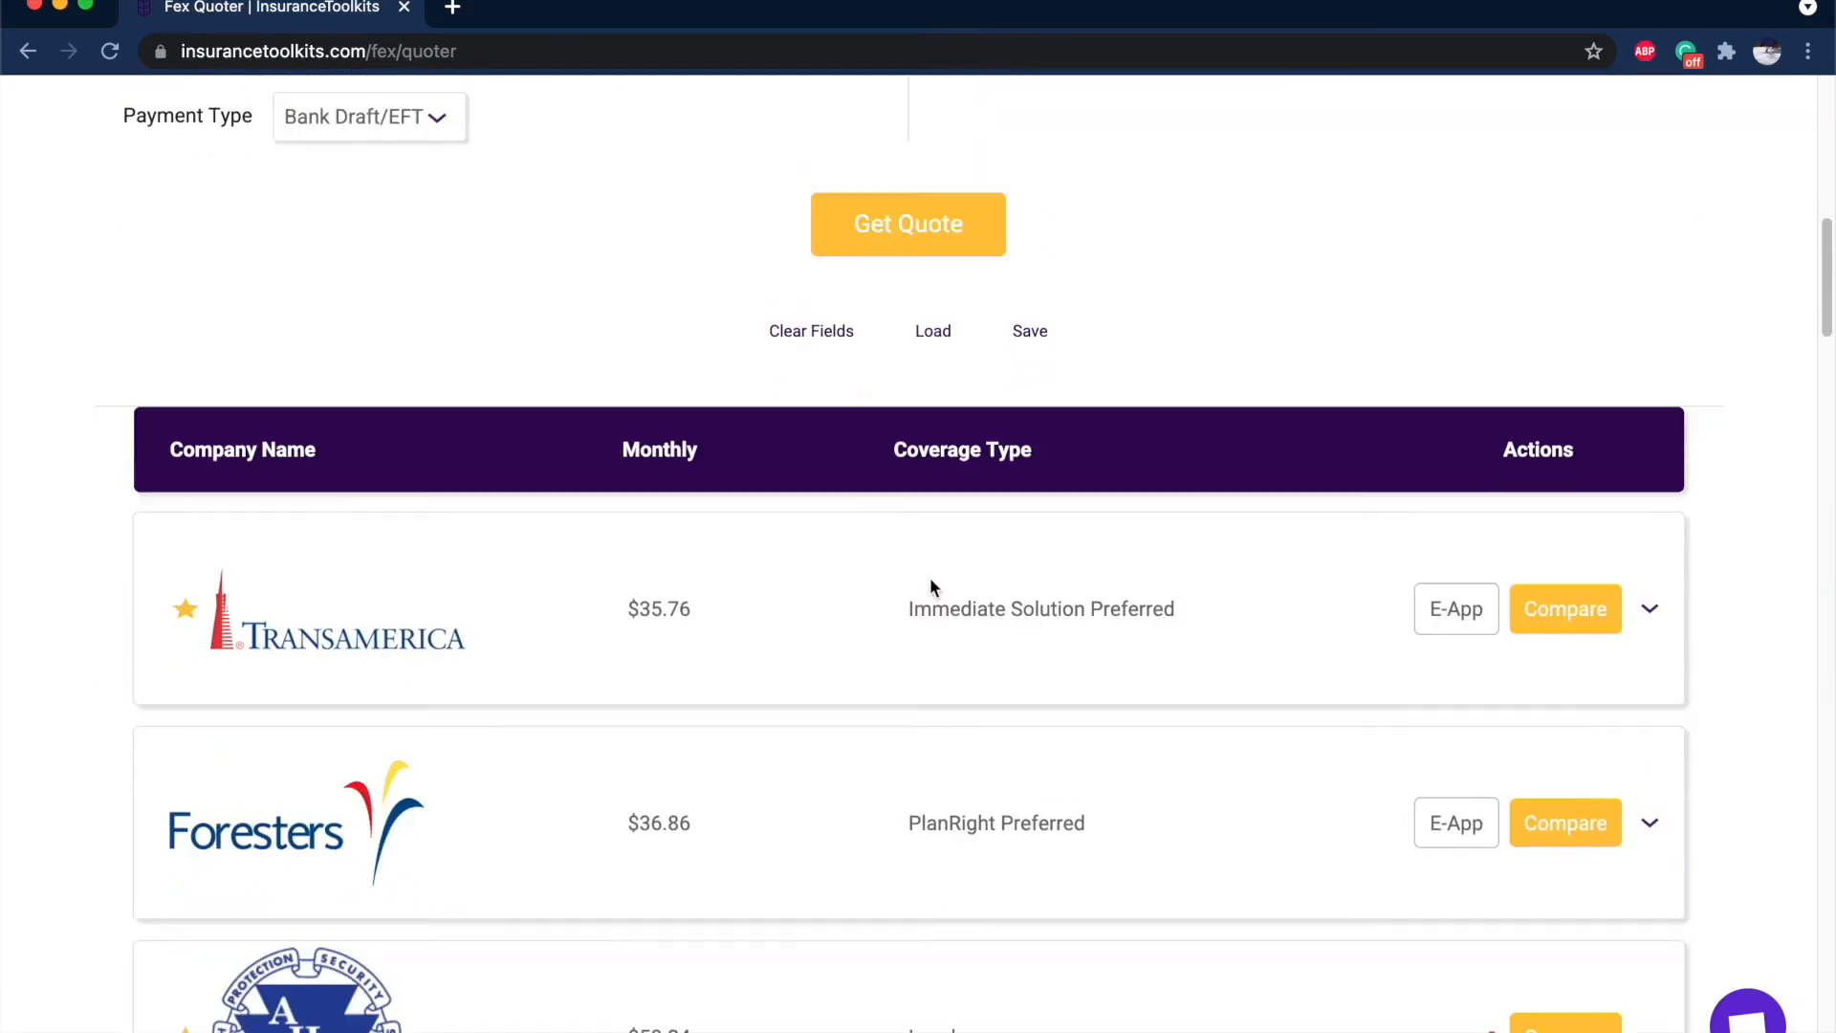
pyautogui.scroll(15, 929, 577)
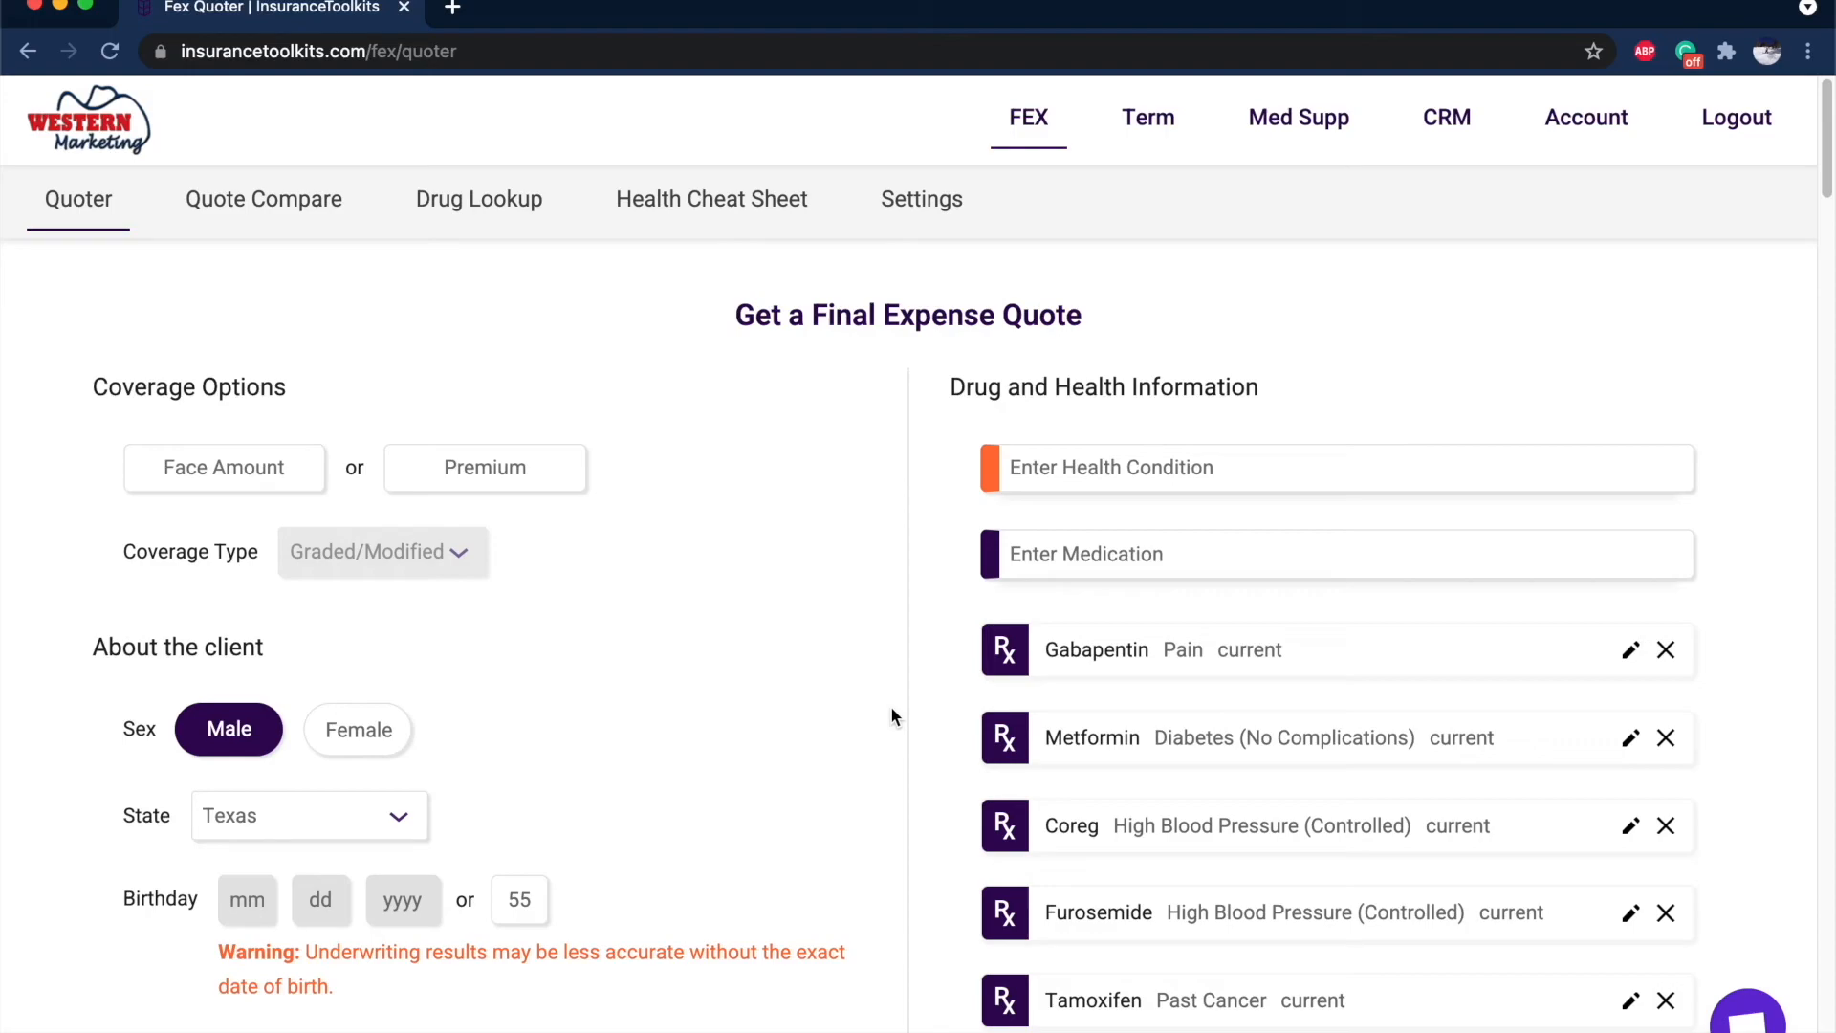
pyautogui.scroll(-6, 892, 707)
pyautogui.scroll(6, 891, 707)
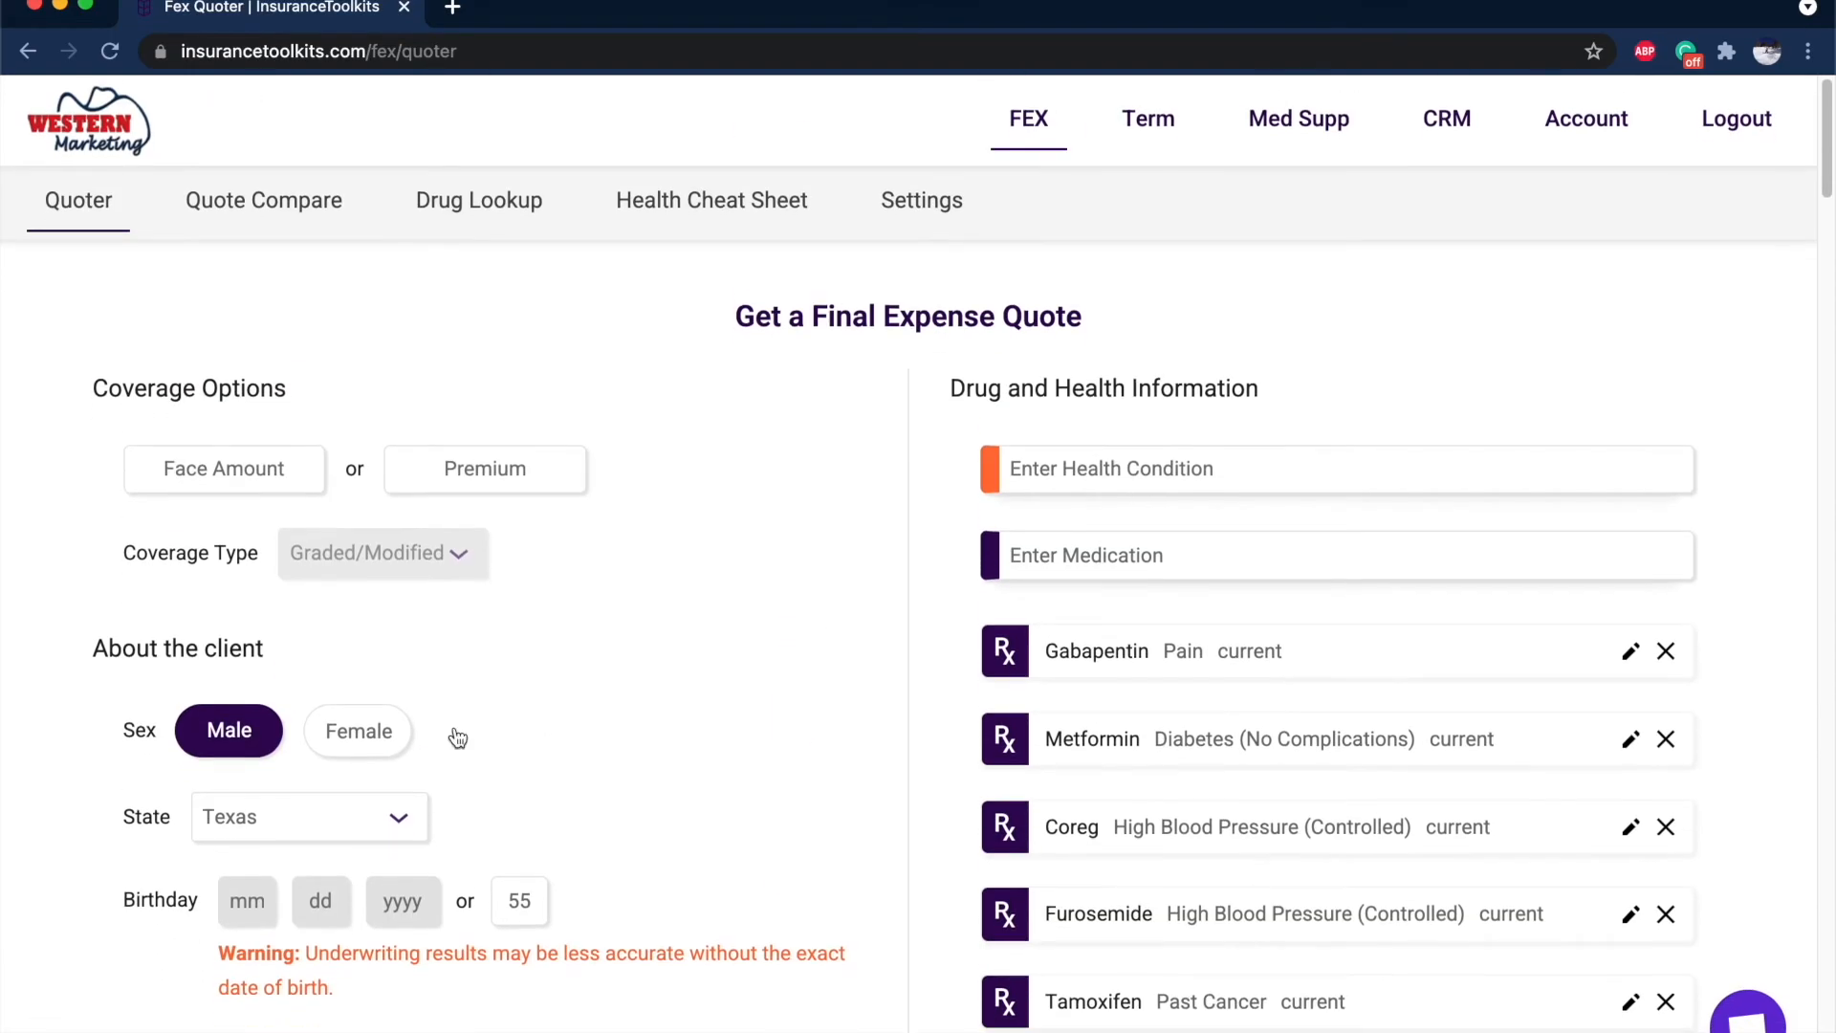
pyautogui.scroll(-7, 536, 443)
pyautogui.scroll(-7, 537, 443)
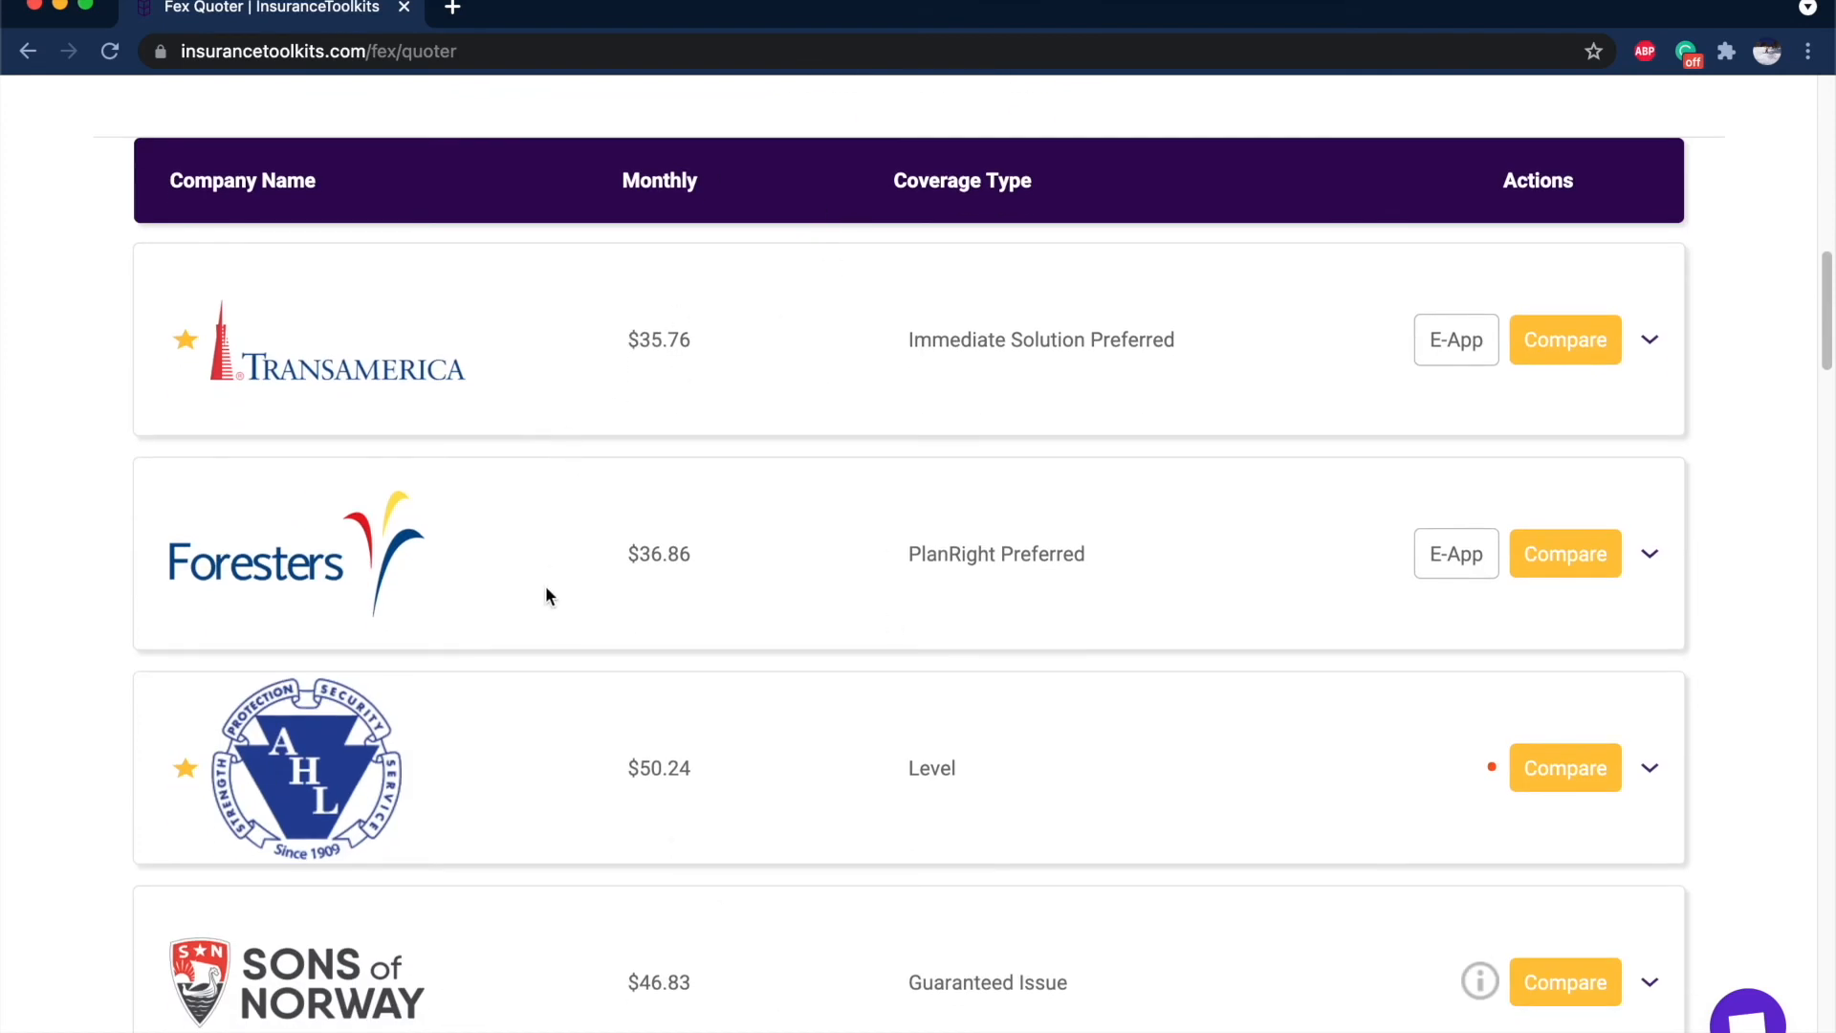
pyautogui.scroll(-1, 746, 282)
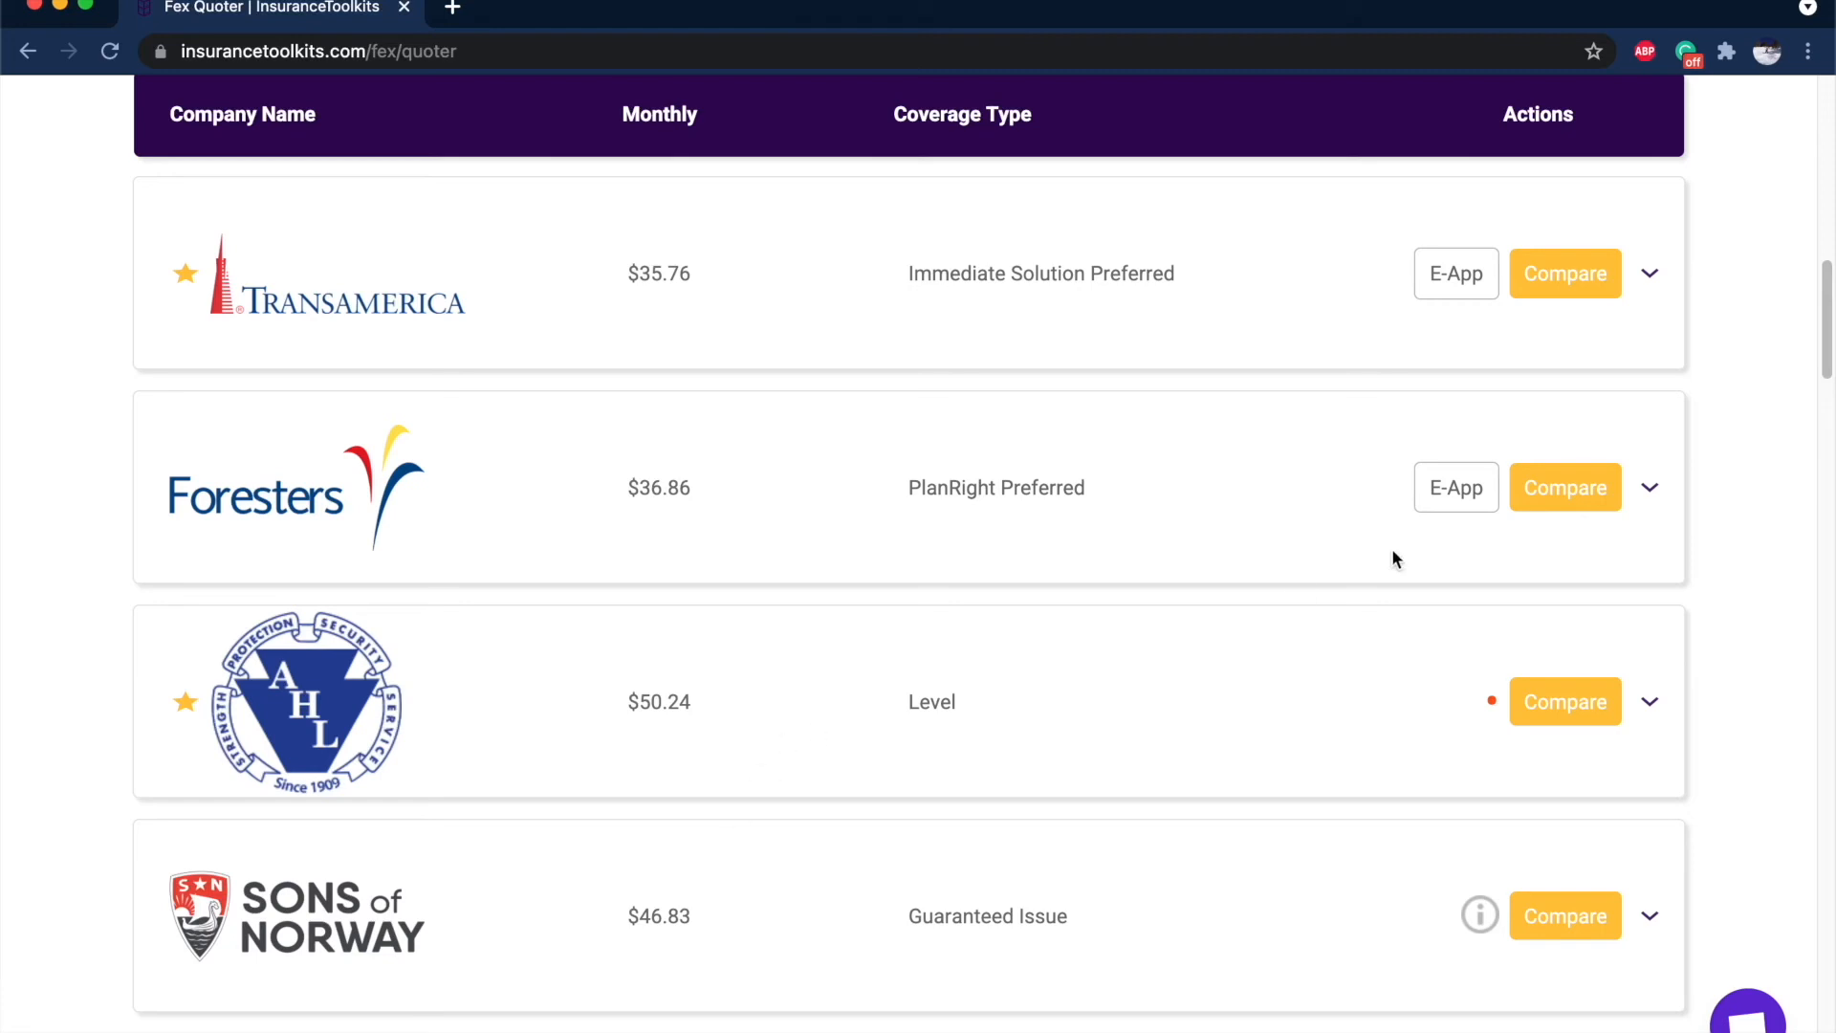
pyautogui.scroll(5, 1392, 552)
pyautogui.scroll(-1, 1612, 634)
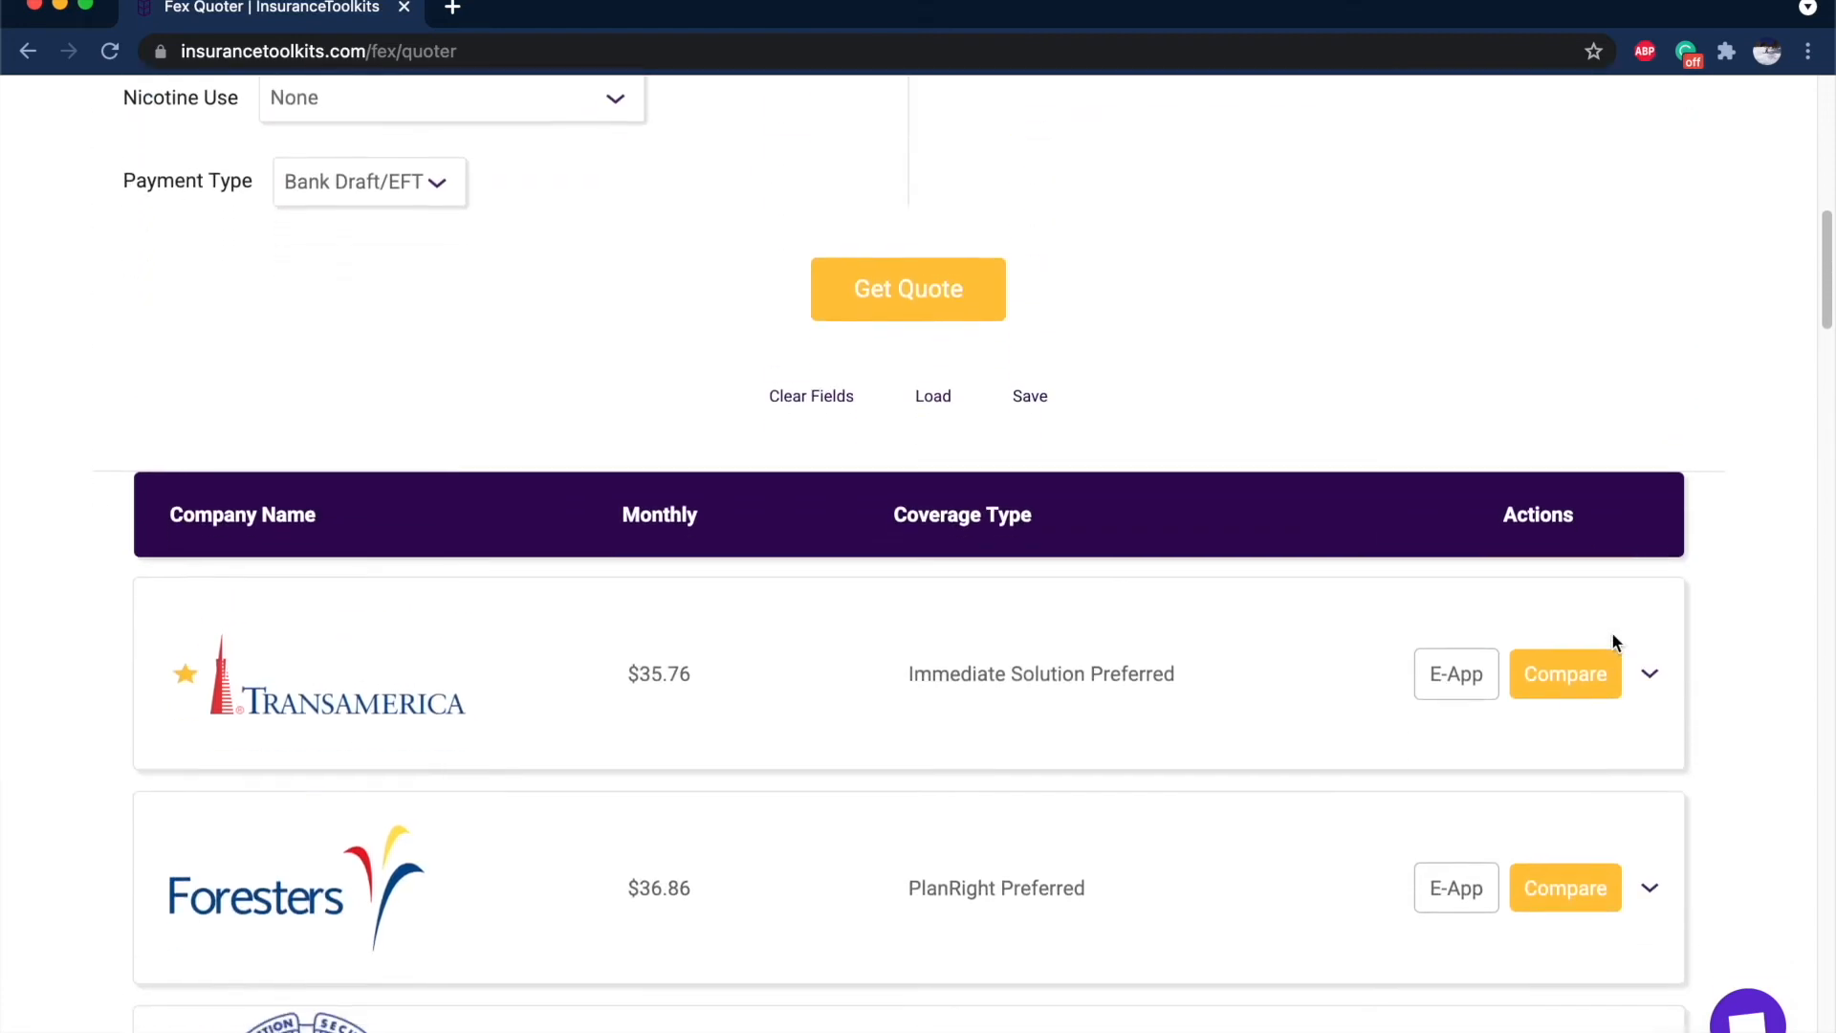
pyautogui.scroll(-3, 1560, 656)
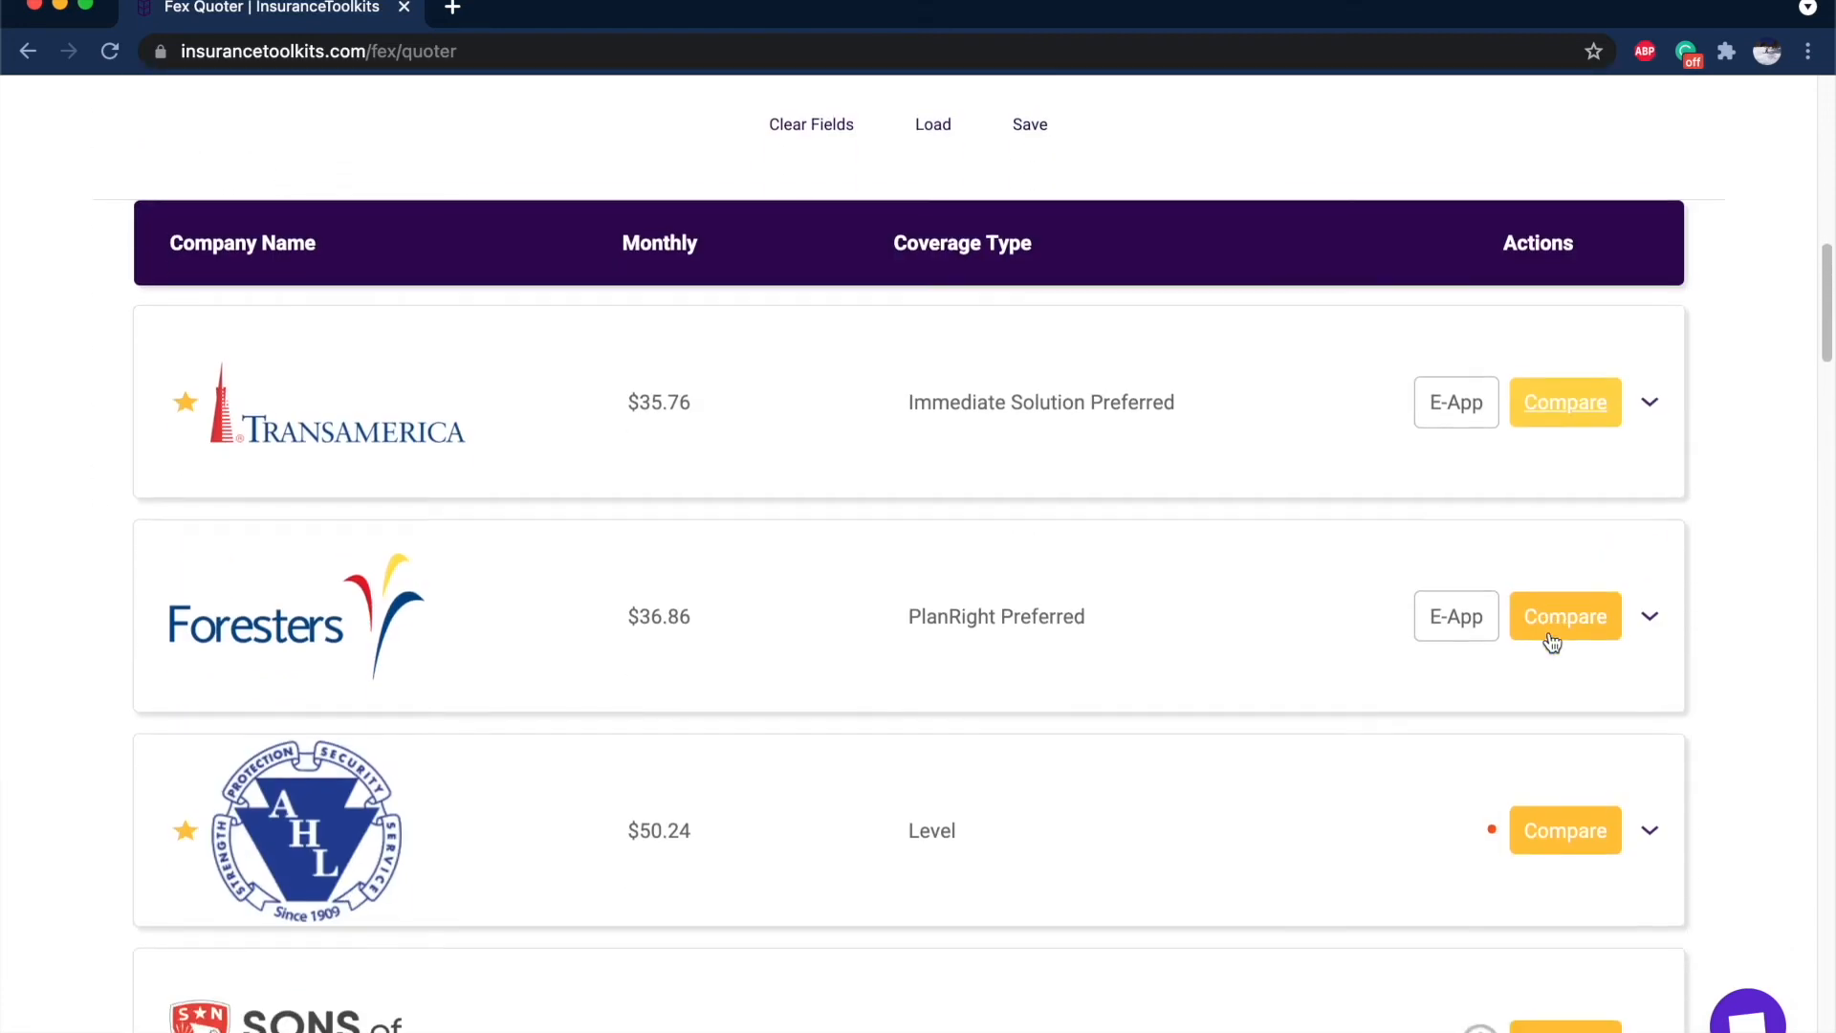
pyautogui.click(1590, 396)
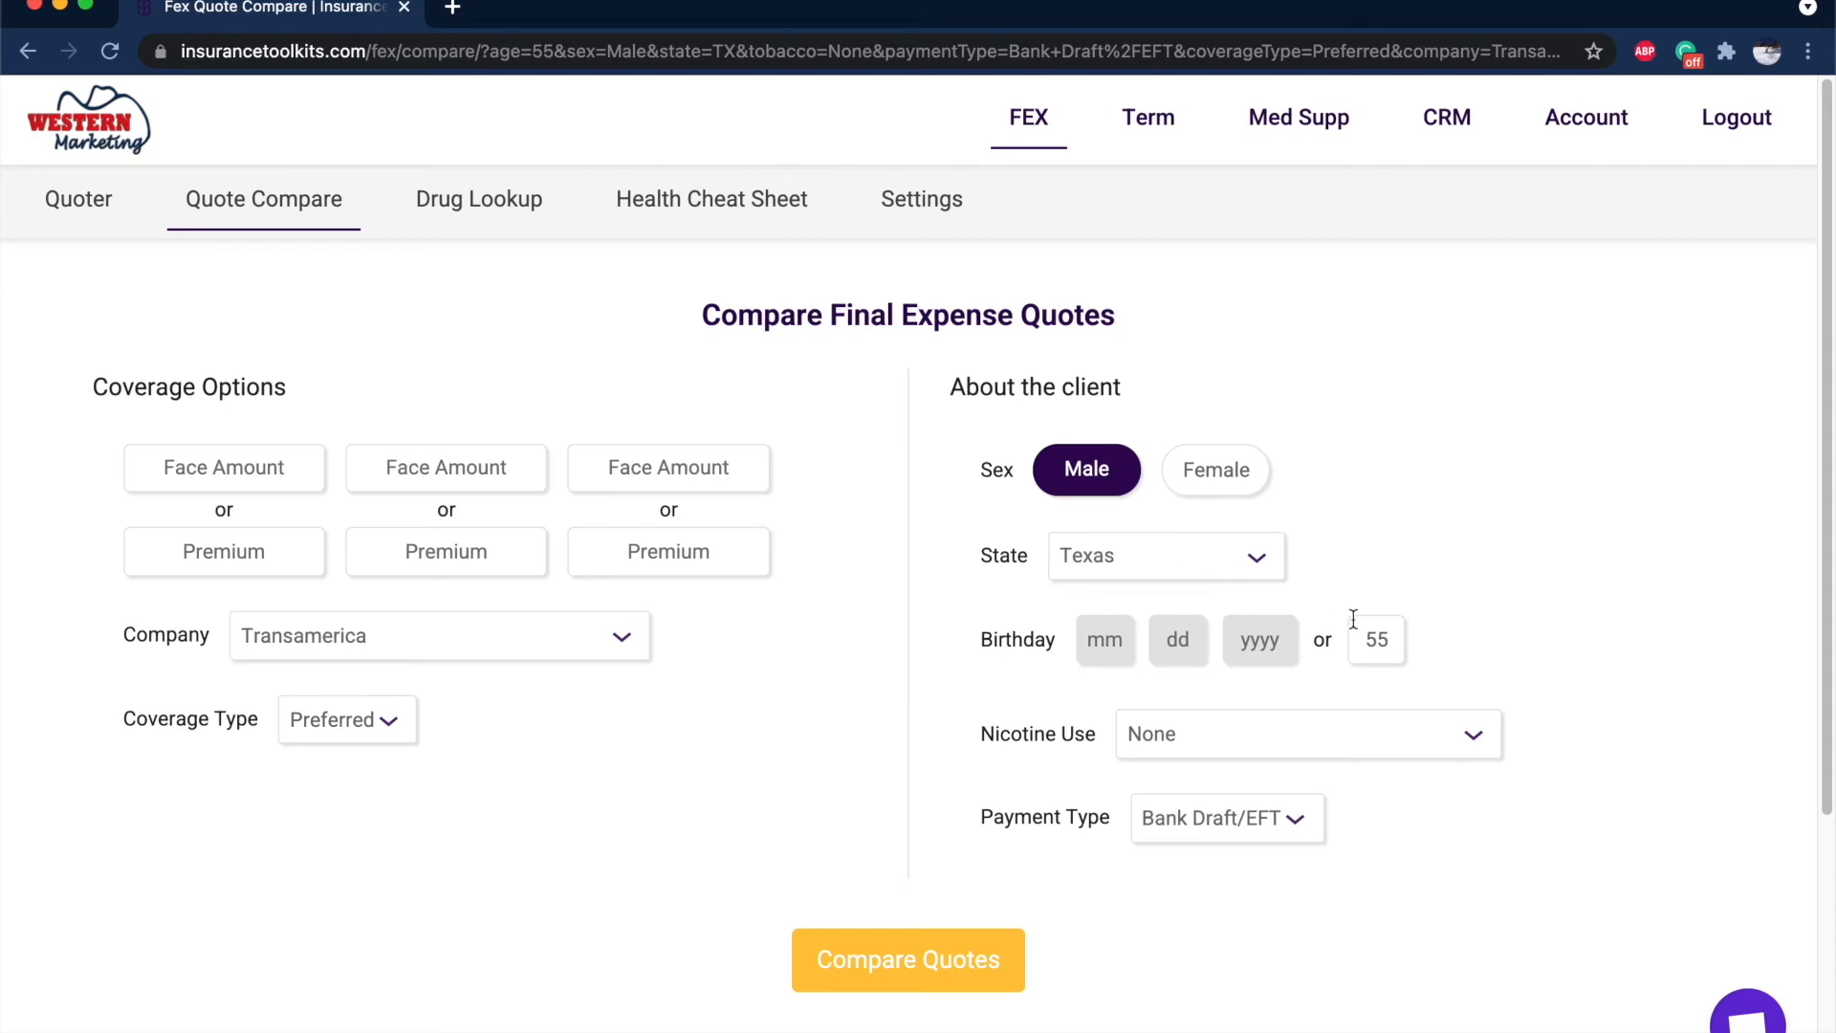
# Confirm nicotine use stays None and payment type stays Bank Draft/EFT.
pyautogui.click(1434, 751)
pyautogui.click(993, 790)
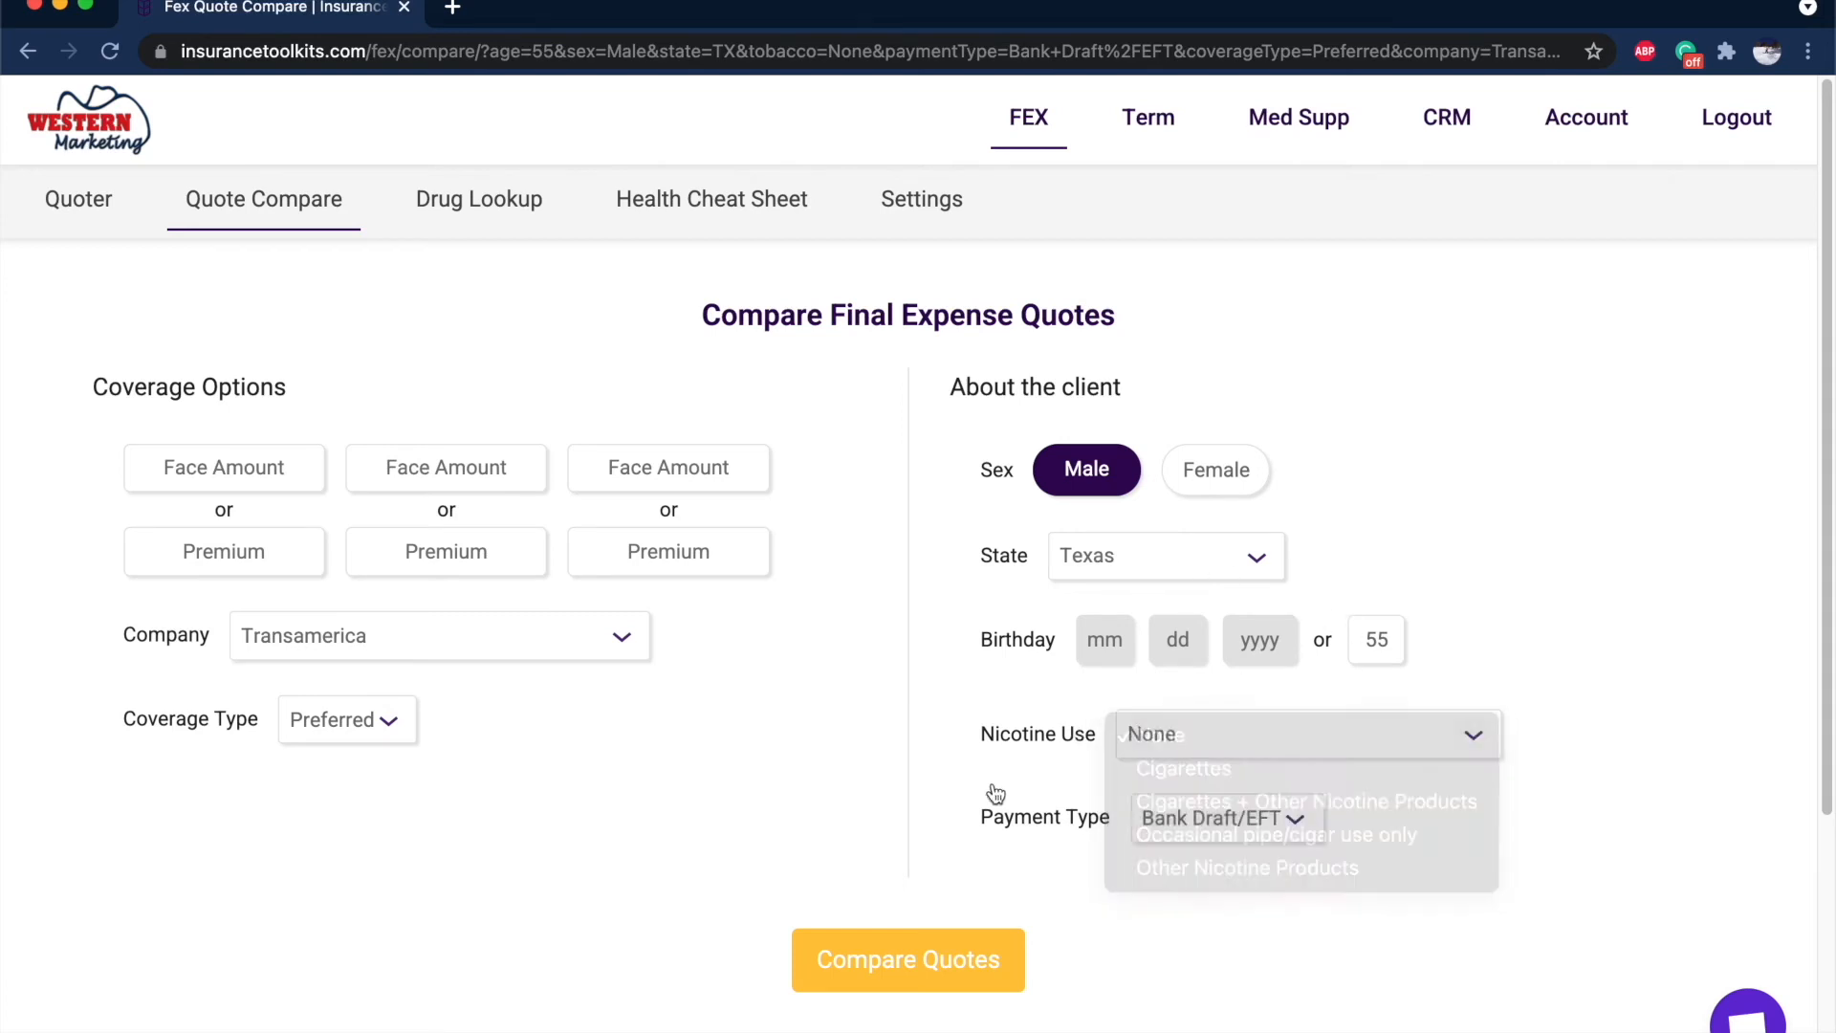
pyautogui.click(1178, 819)
pyautogui.click(881, 793)
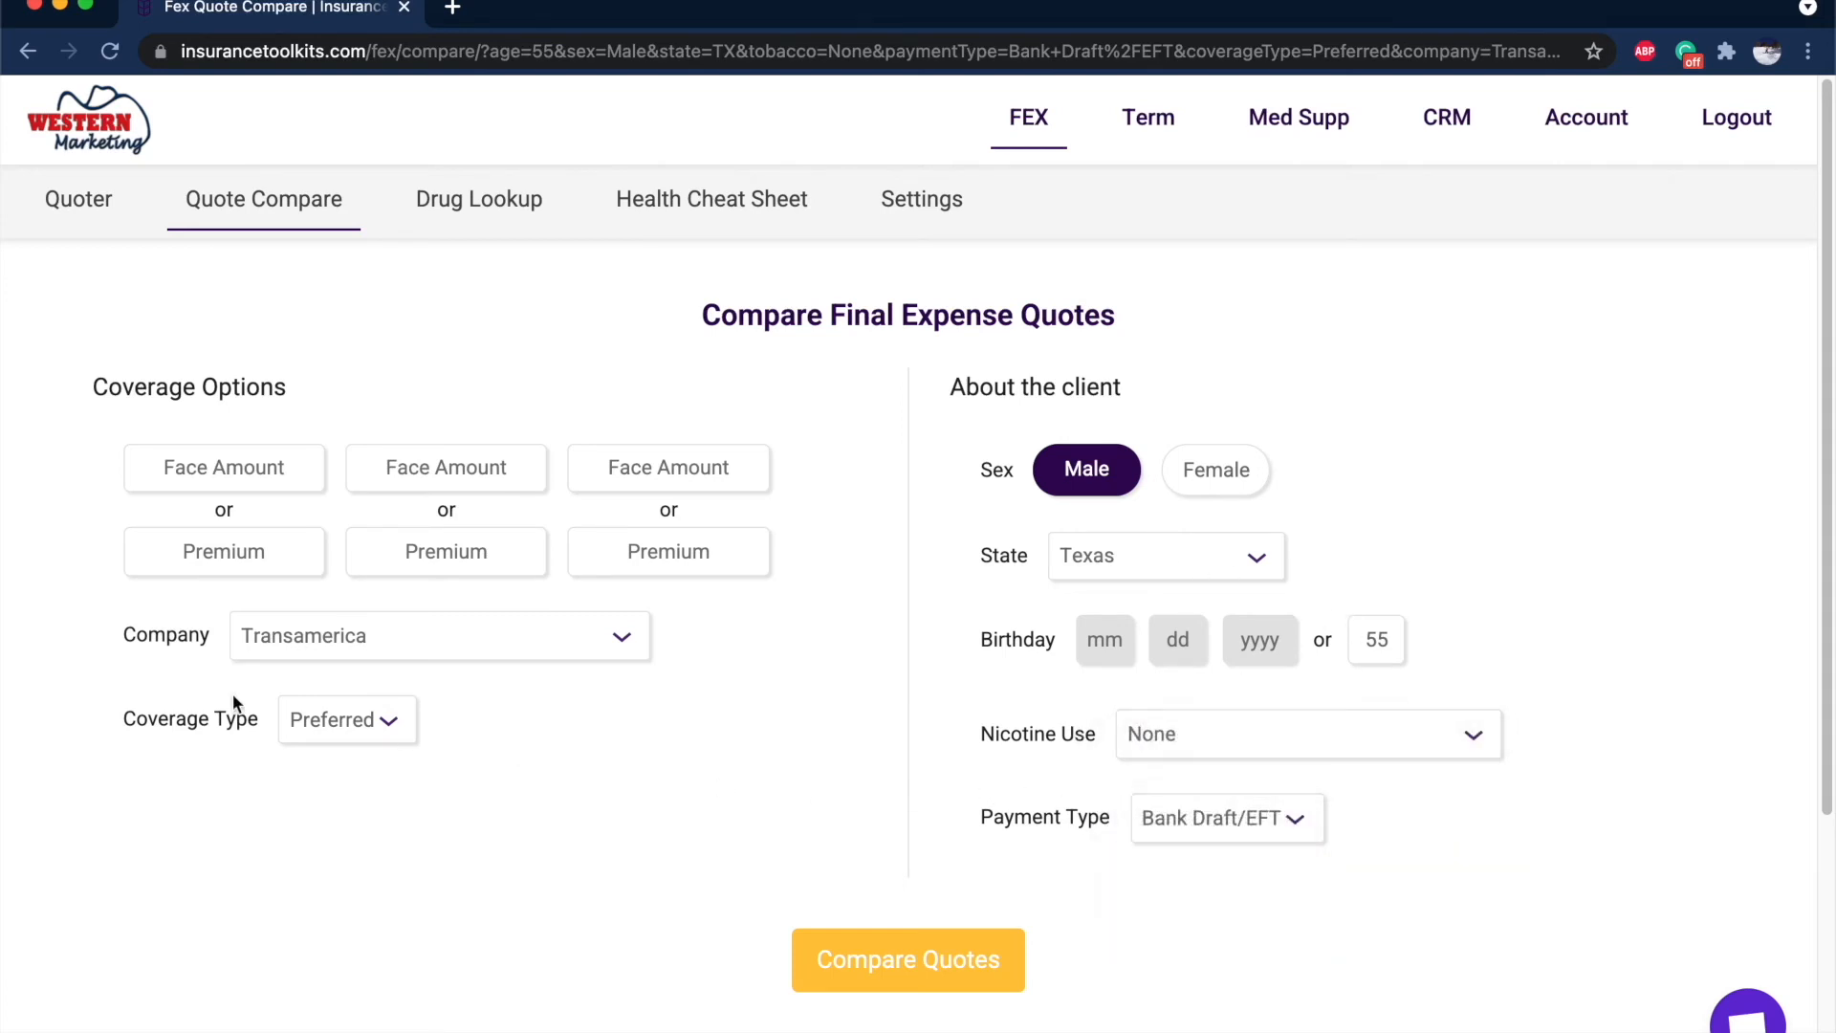
# Compare Transamerica premiums for $10,000, $15,000 and $20,000 face amounts.
pyautogui.click(191, 449)
pyautogui.write('100000')
pyautogui.press('Tab')
pyautogui.write('1')
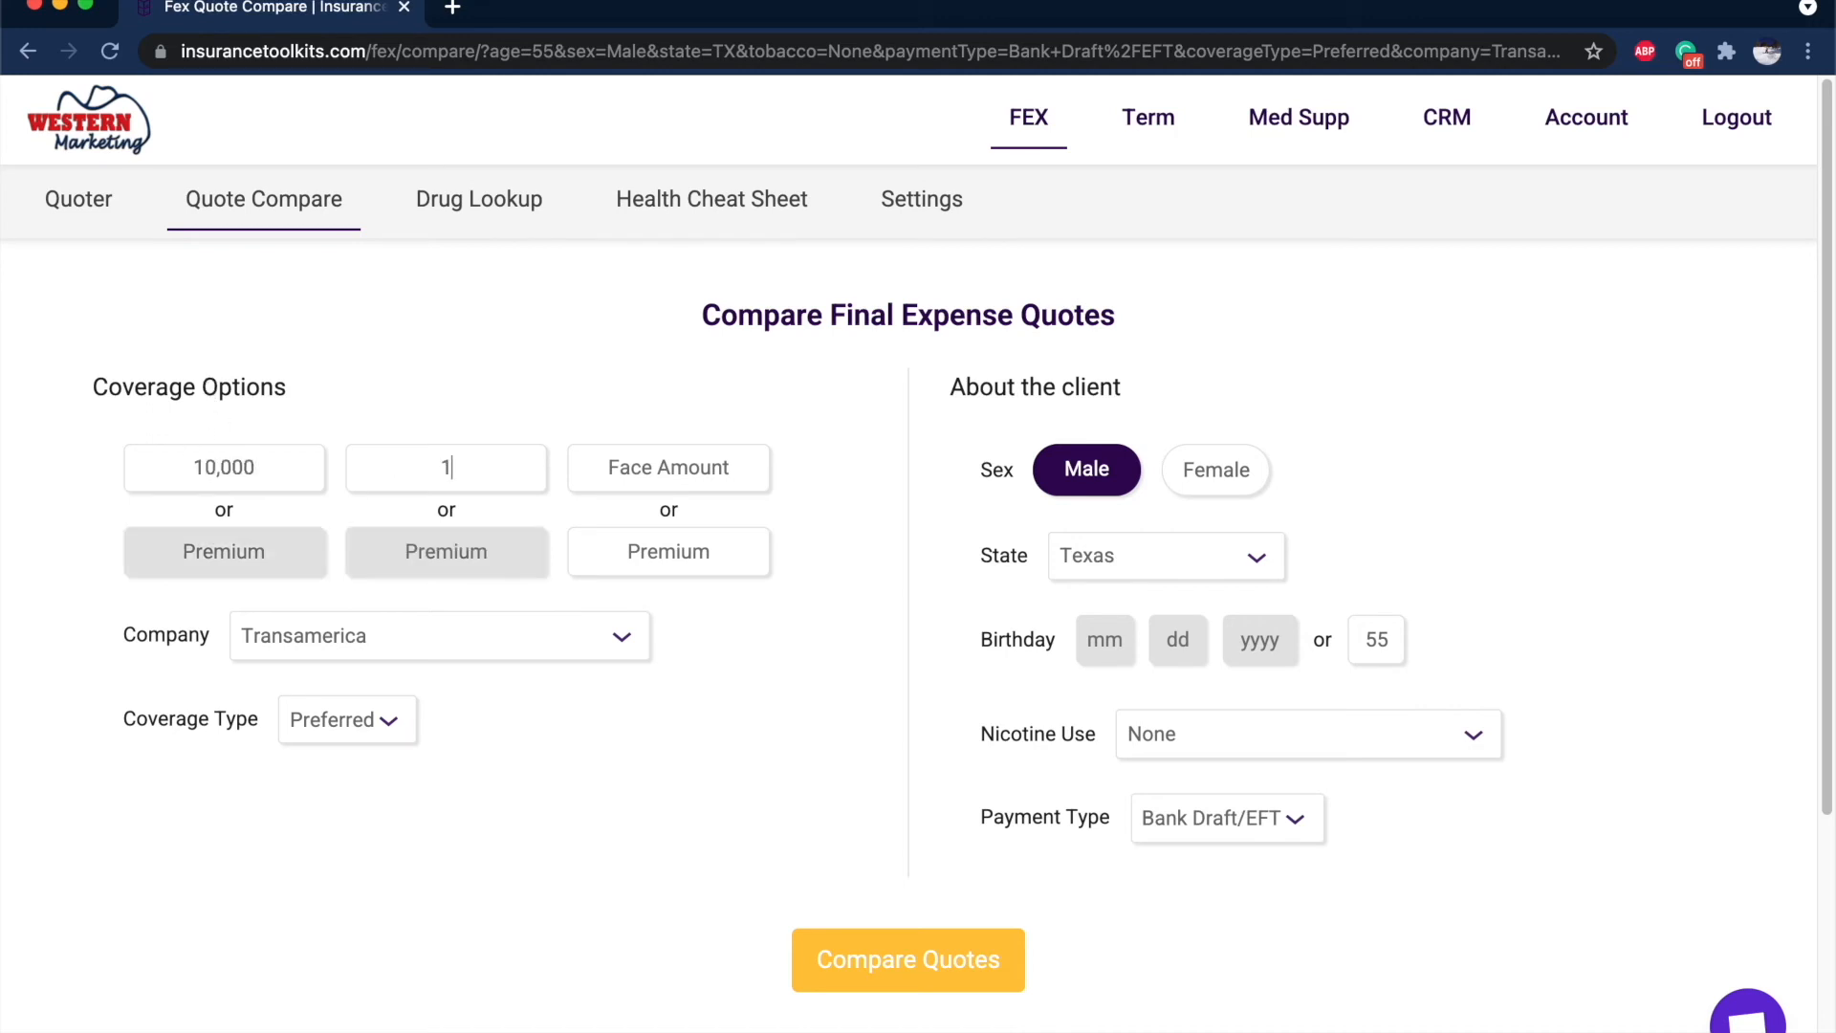
pyautogui.write('5,000')
pyautogui.press('Tab')
pyautogui.write('20000')
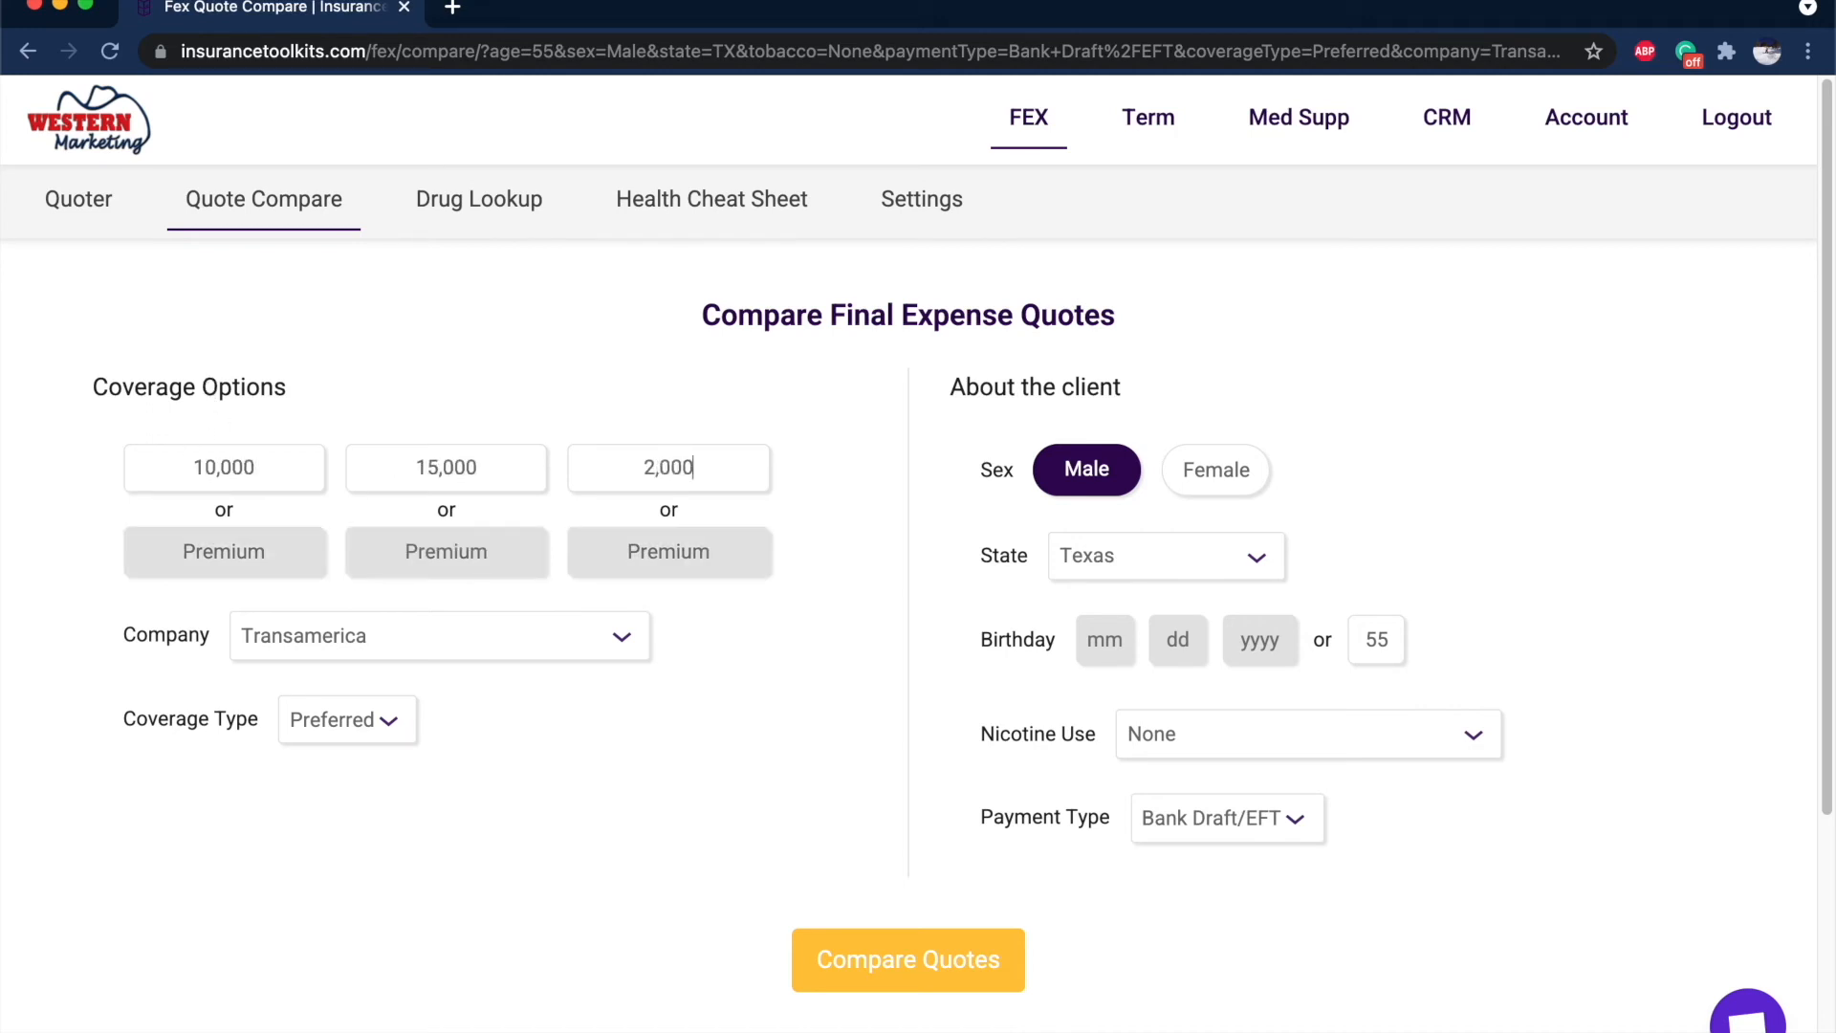
pyautogui.click(806, 971)
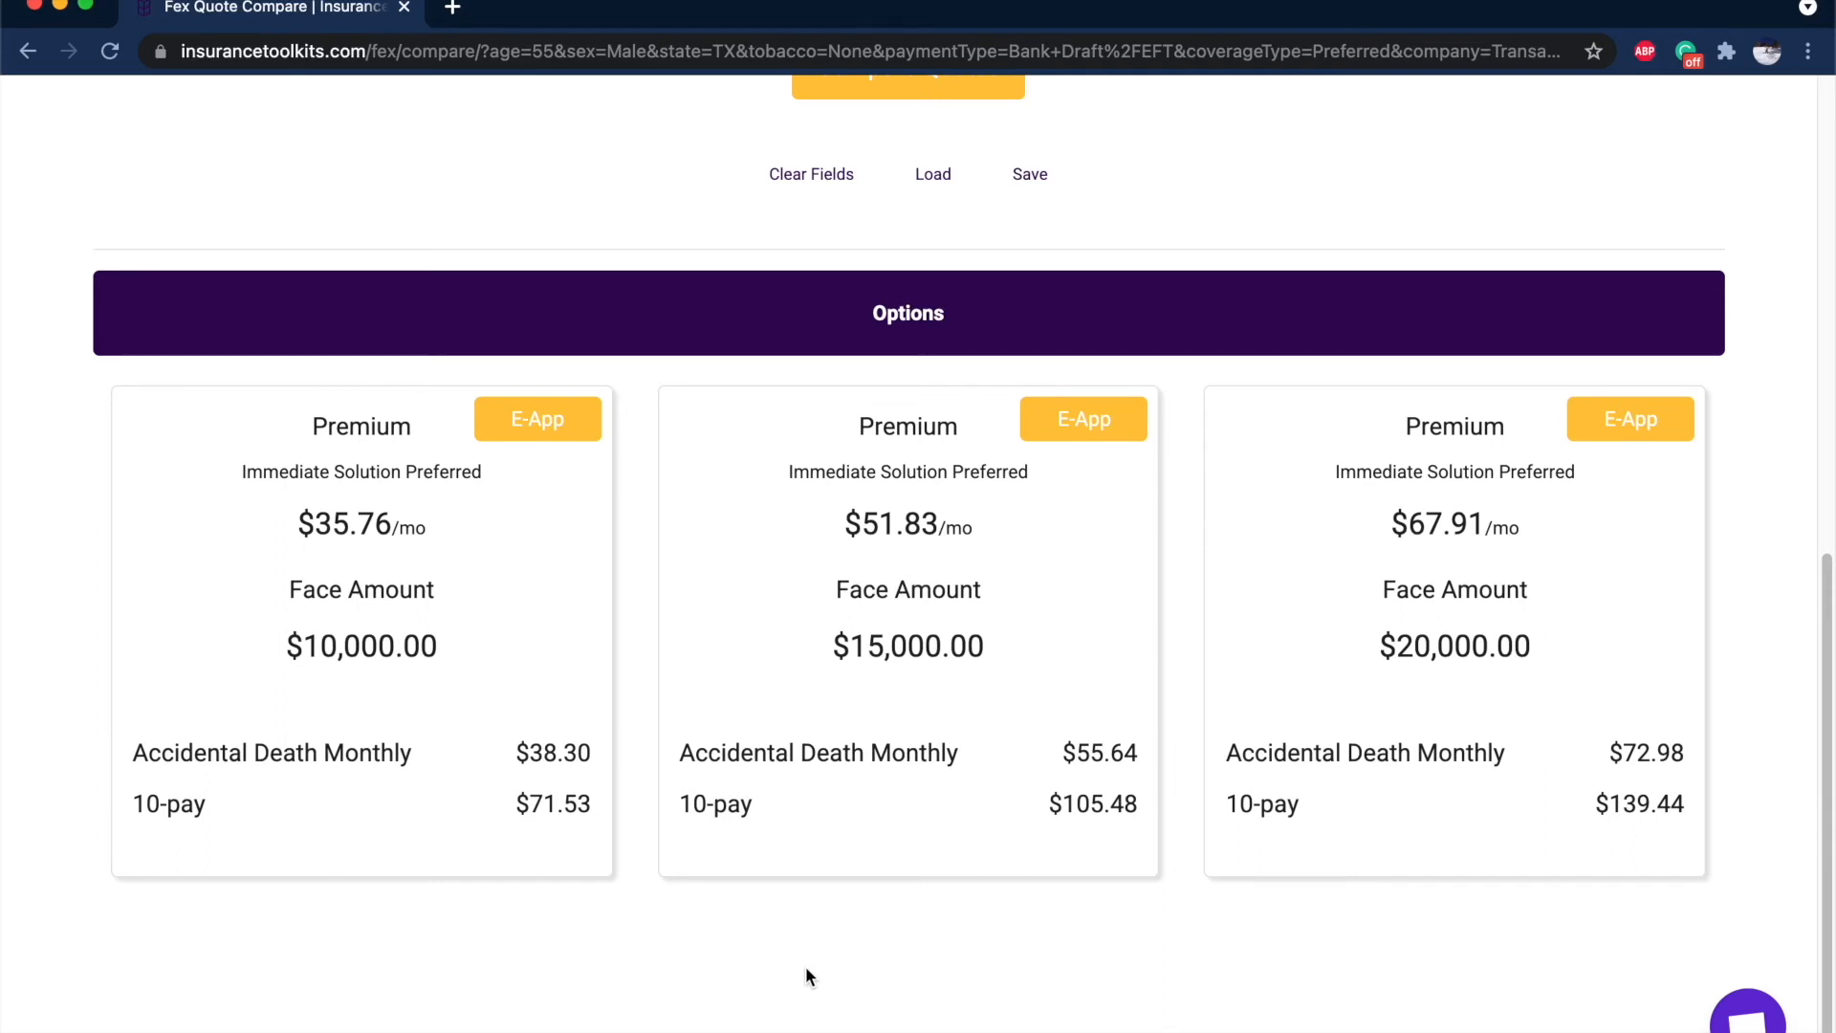
# Start an E-App for the $15,000 option, then close the carrier login page.
pyautogui.click(1048, 410)
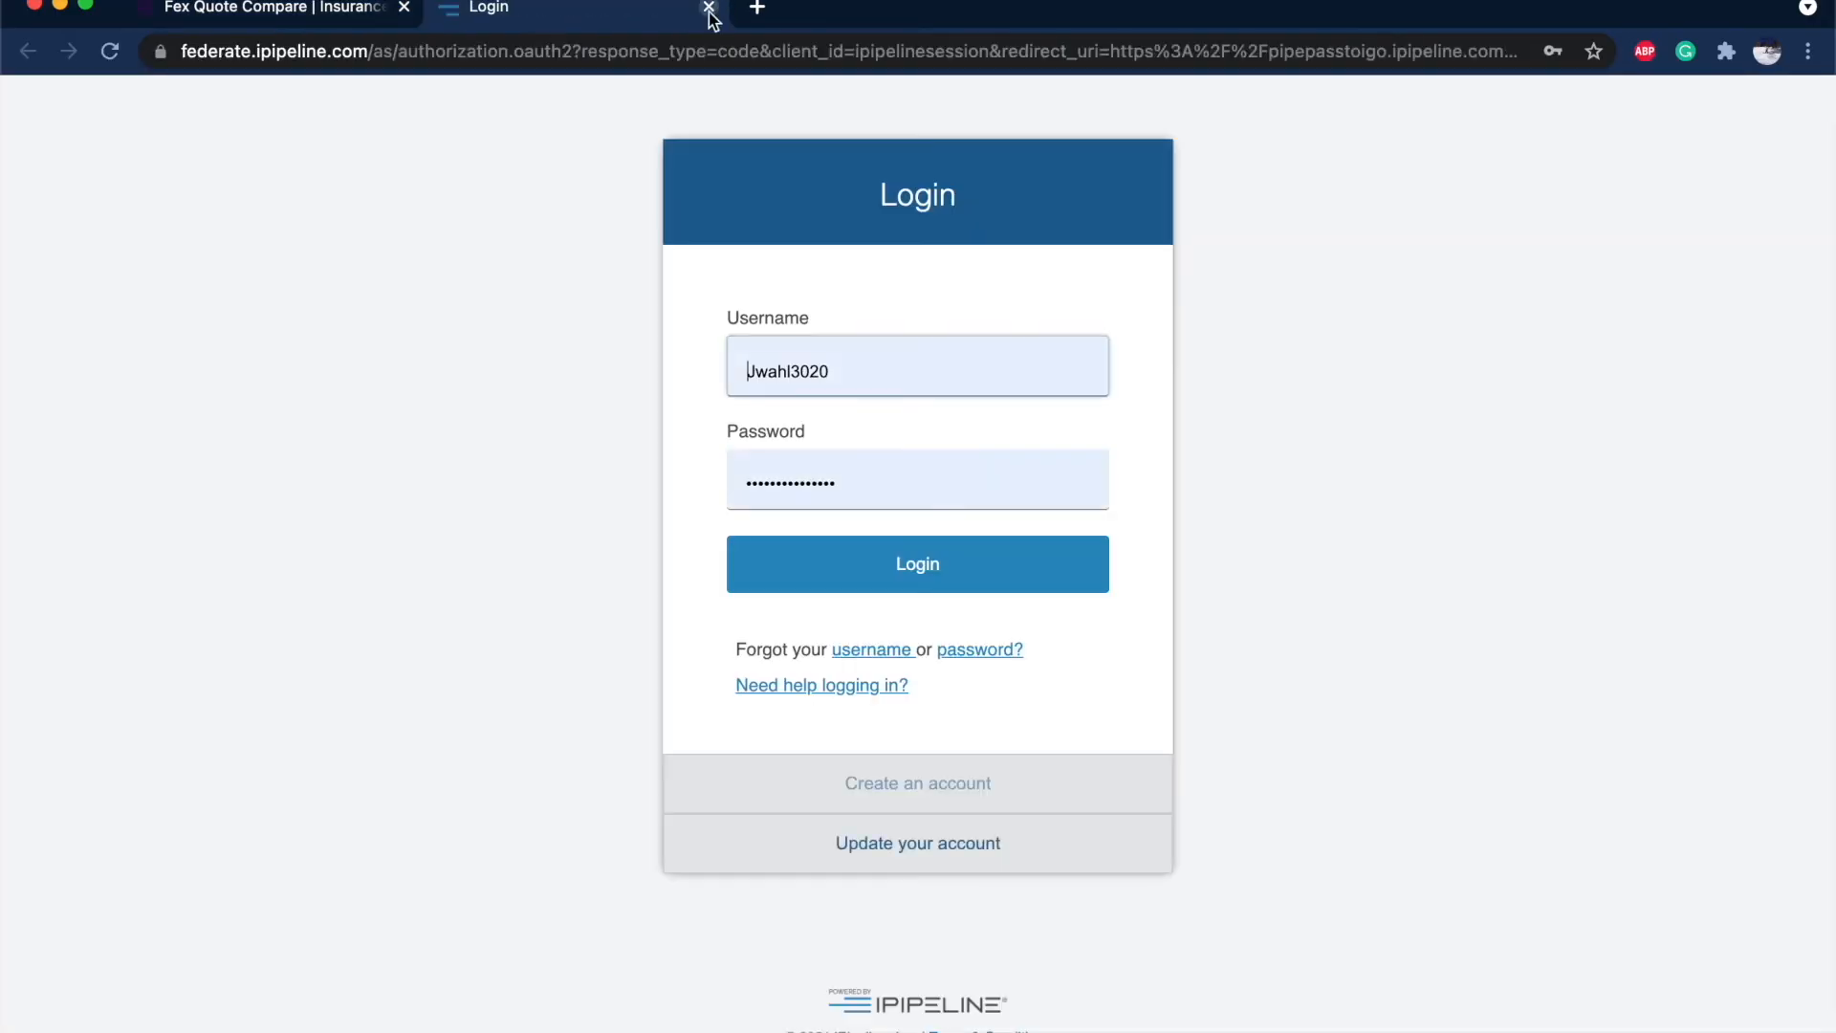
pyautogui.click(710, 8)
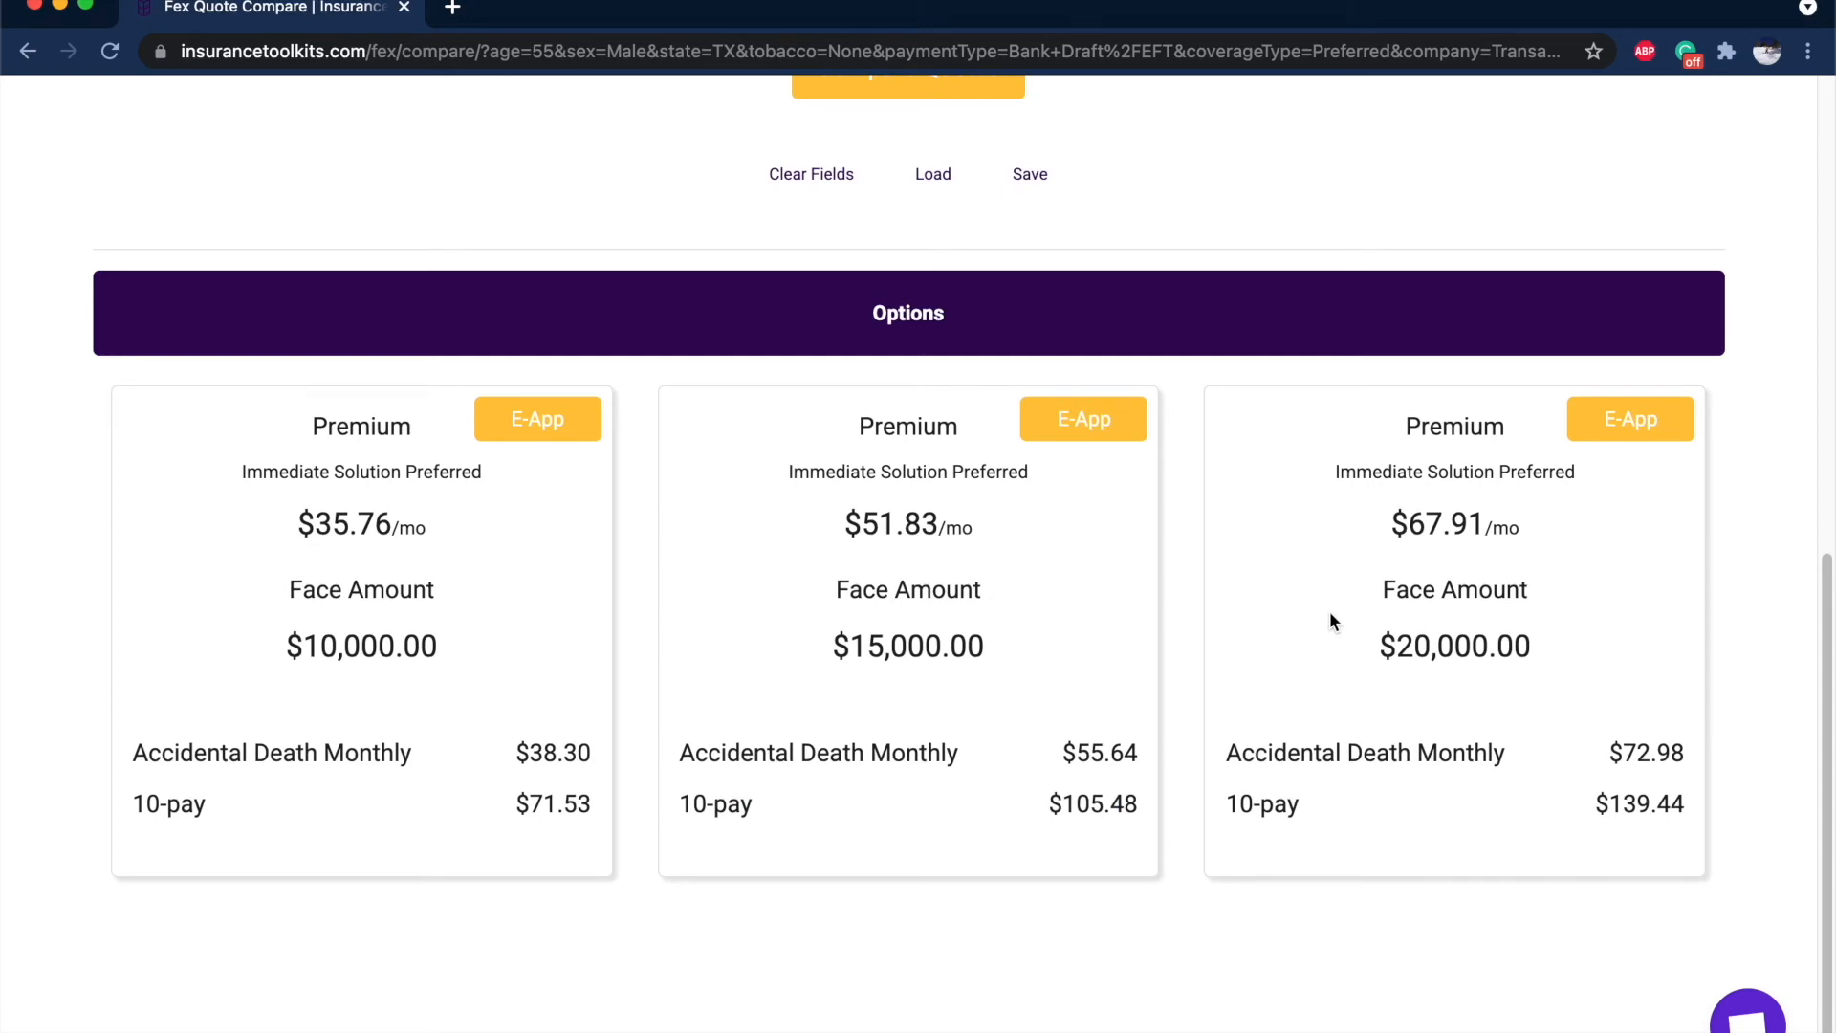
pyautogui.scroll(10, 1329, 619)
# Swap the third $20,000 face amount for a $100 monthly premium and recompare, yielding $29,983.
pyautogui.doubleClick(648, 478)
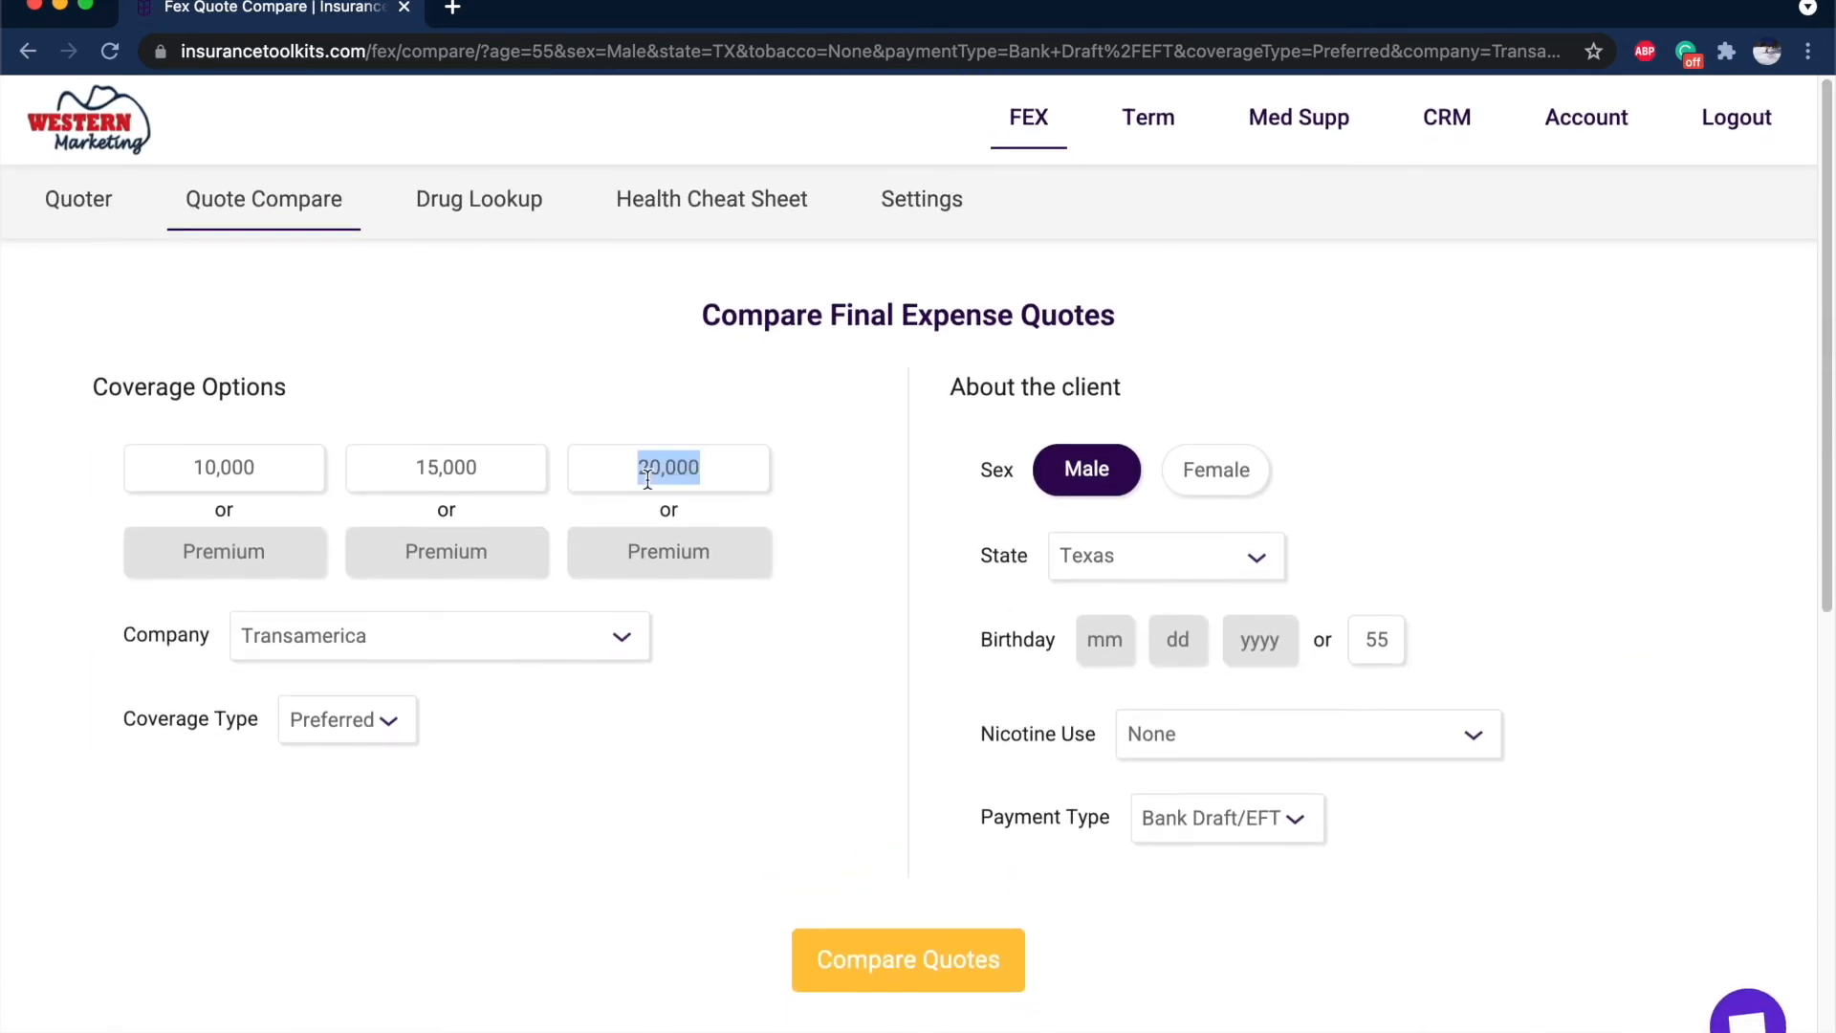
pyautogui.press('BackSpace')
pyautogui.click(671, 551)
pyautogui.write('1')
pyautogui.write('0,00')
pyautogui.press('BackSpace')
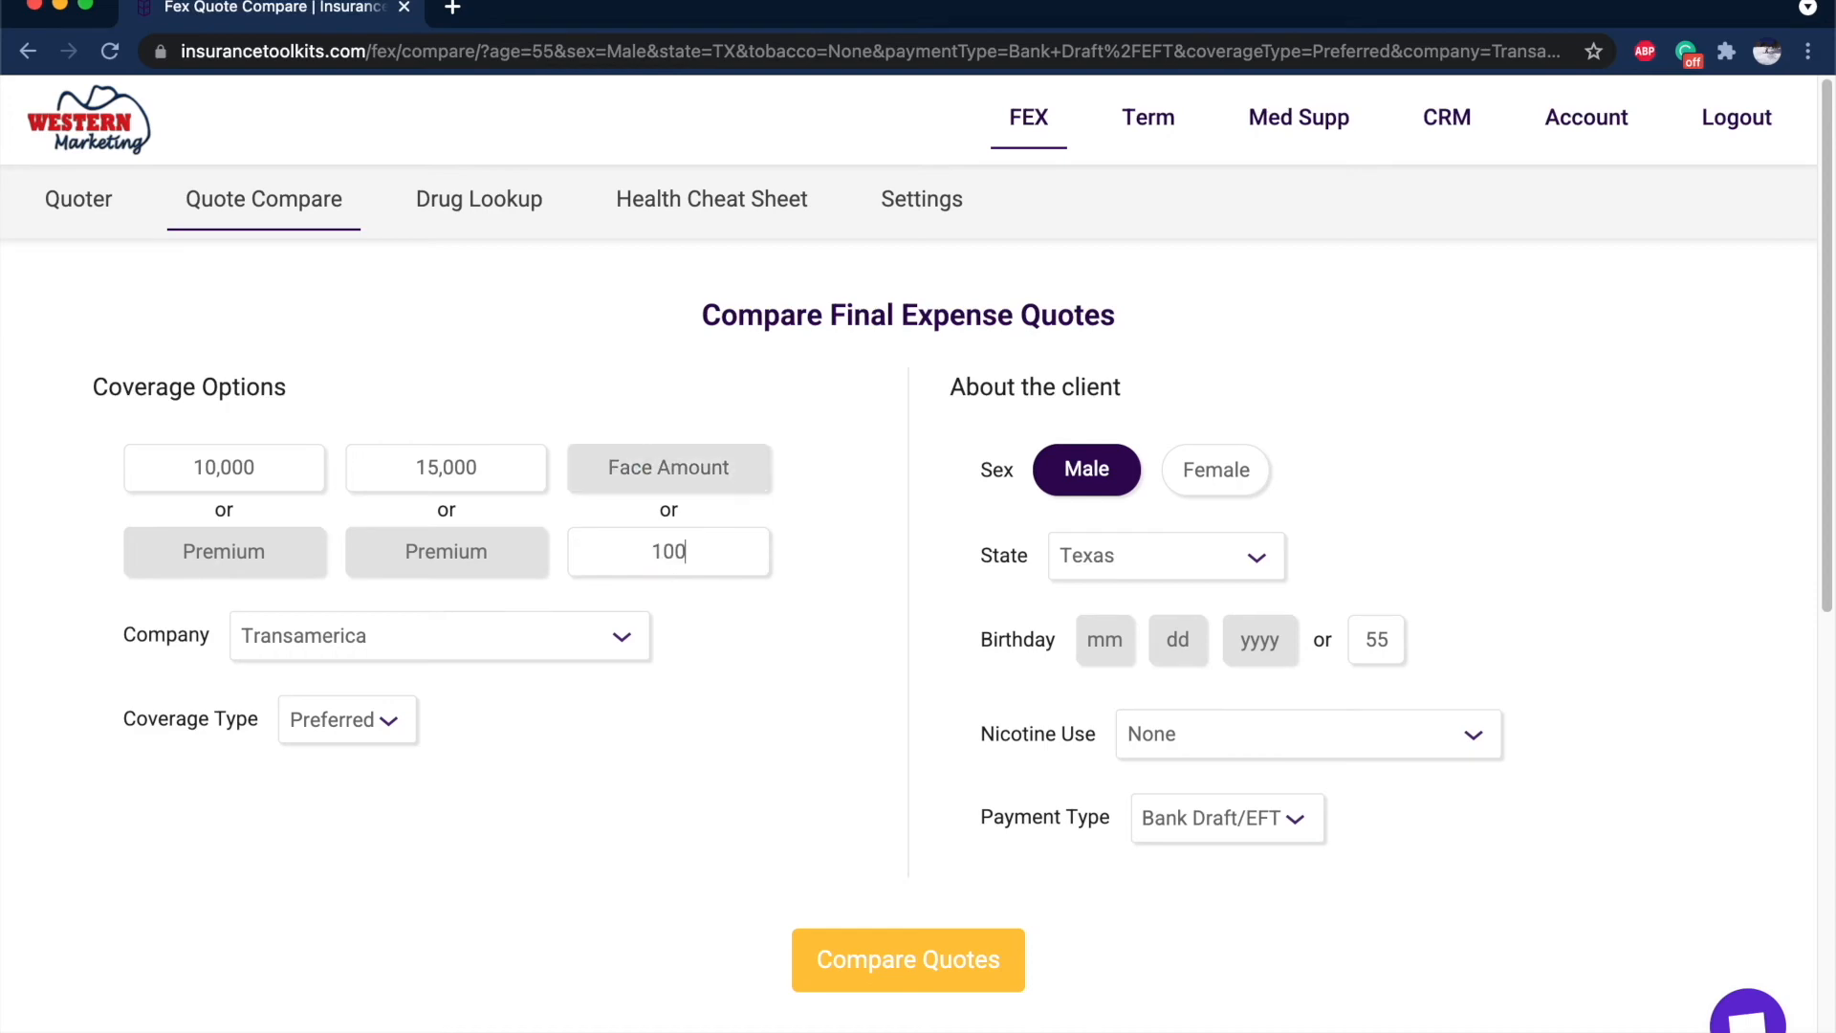
pyautogui.click(949, 972)
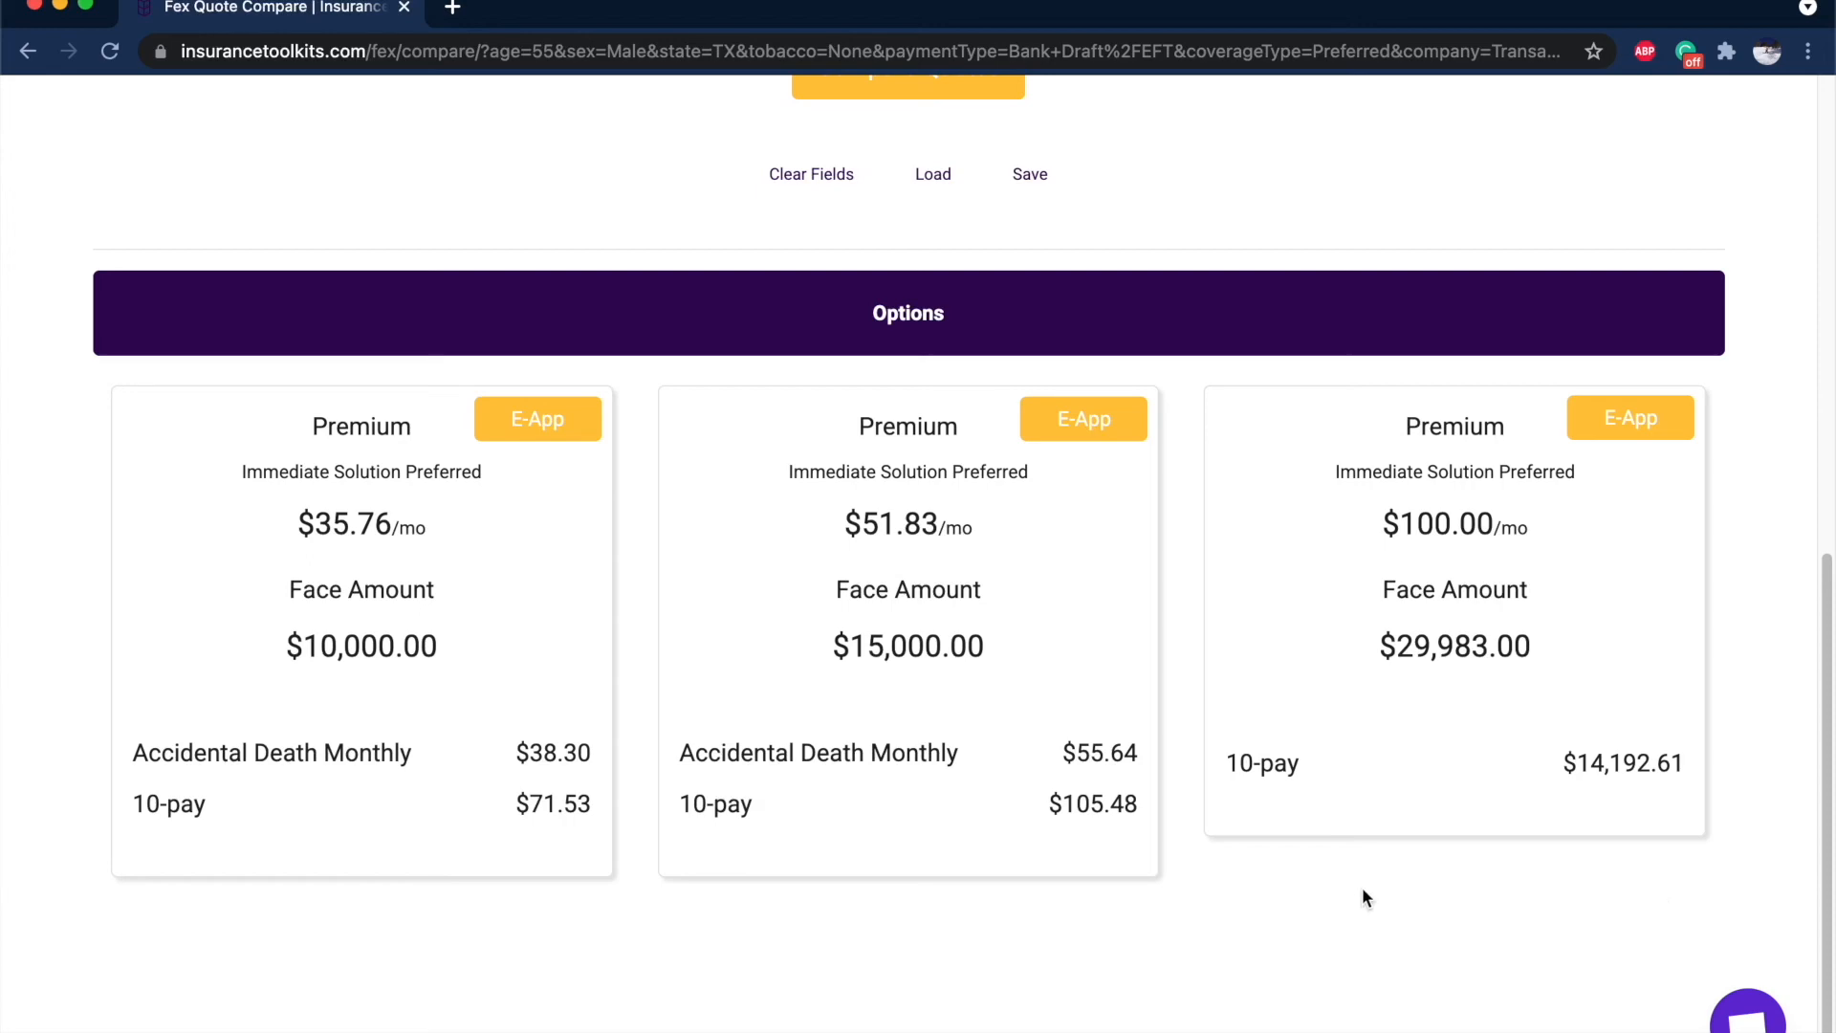
pyautogui.scroll(10, 1362, 897)
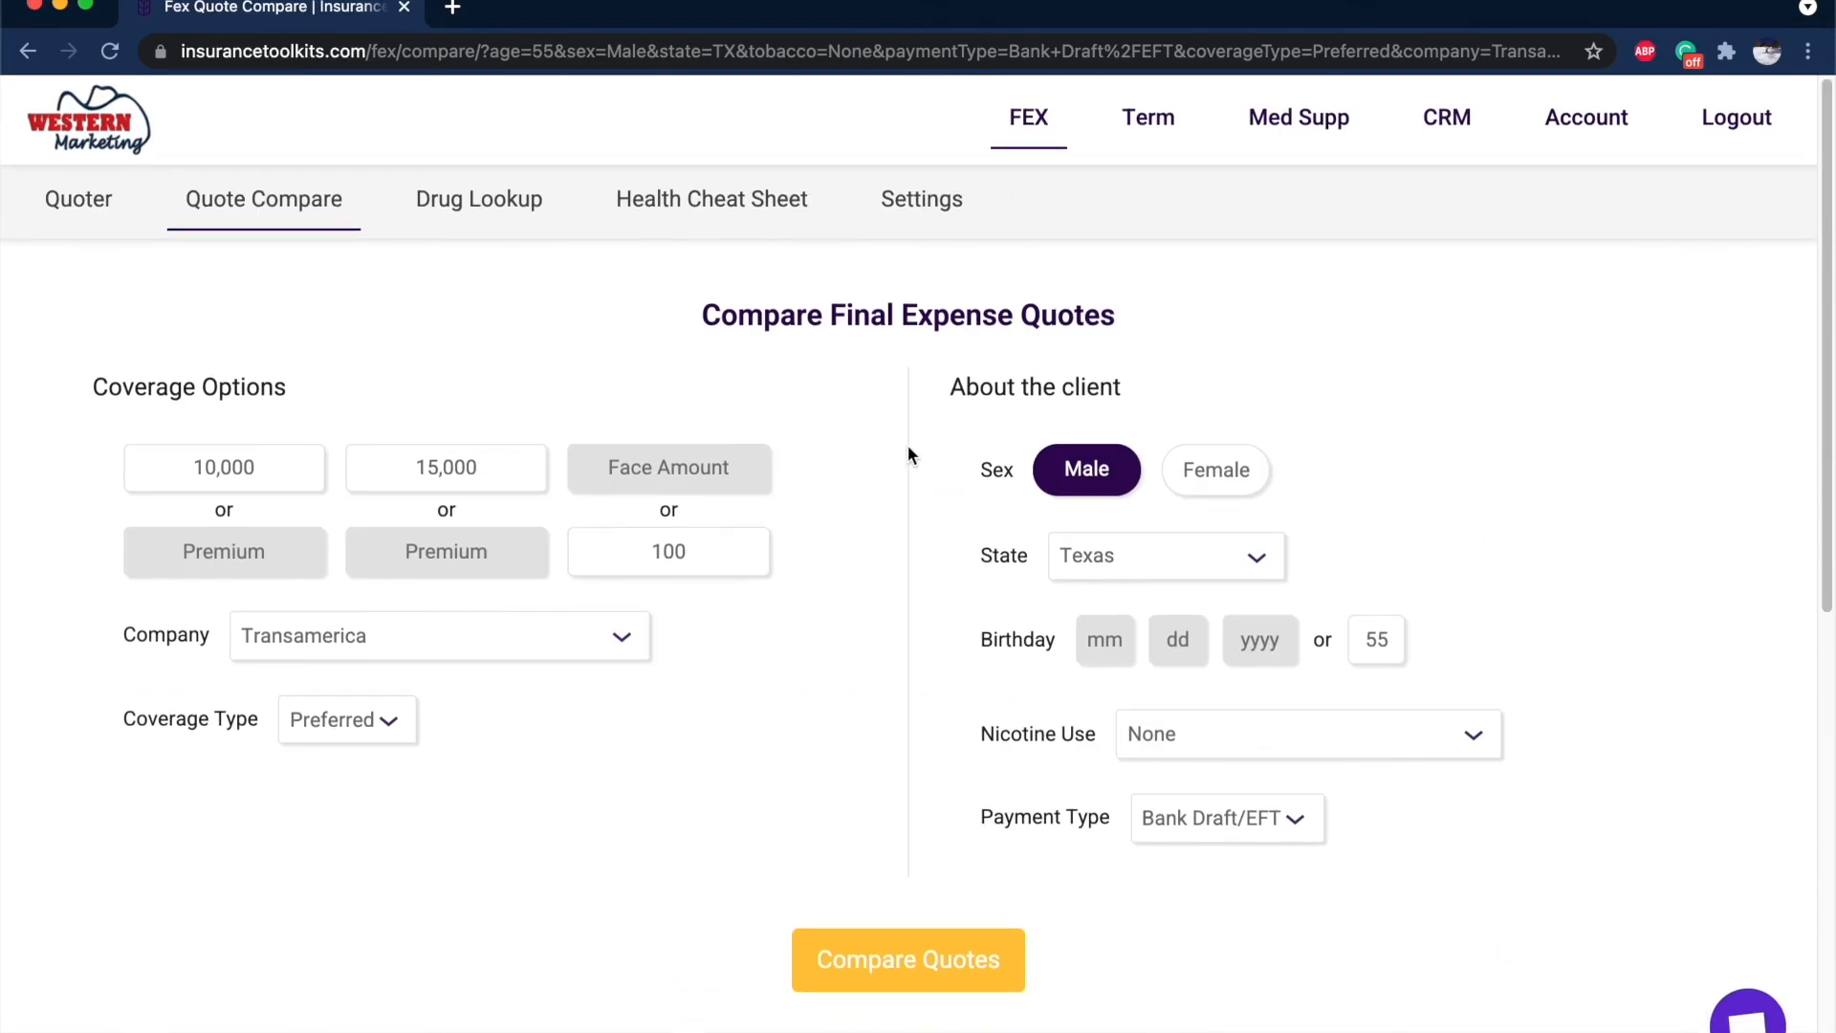
pyautogui.scroll(-10, 744, 559)
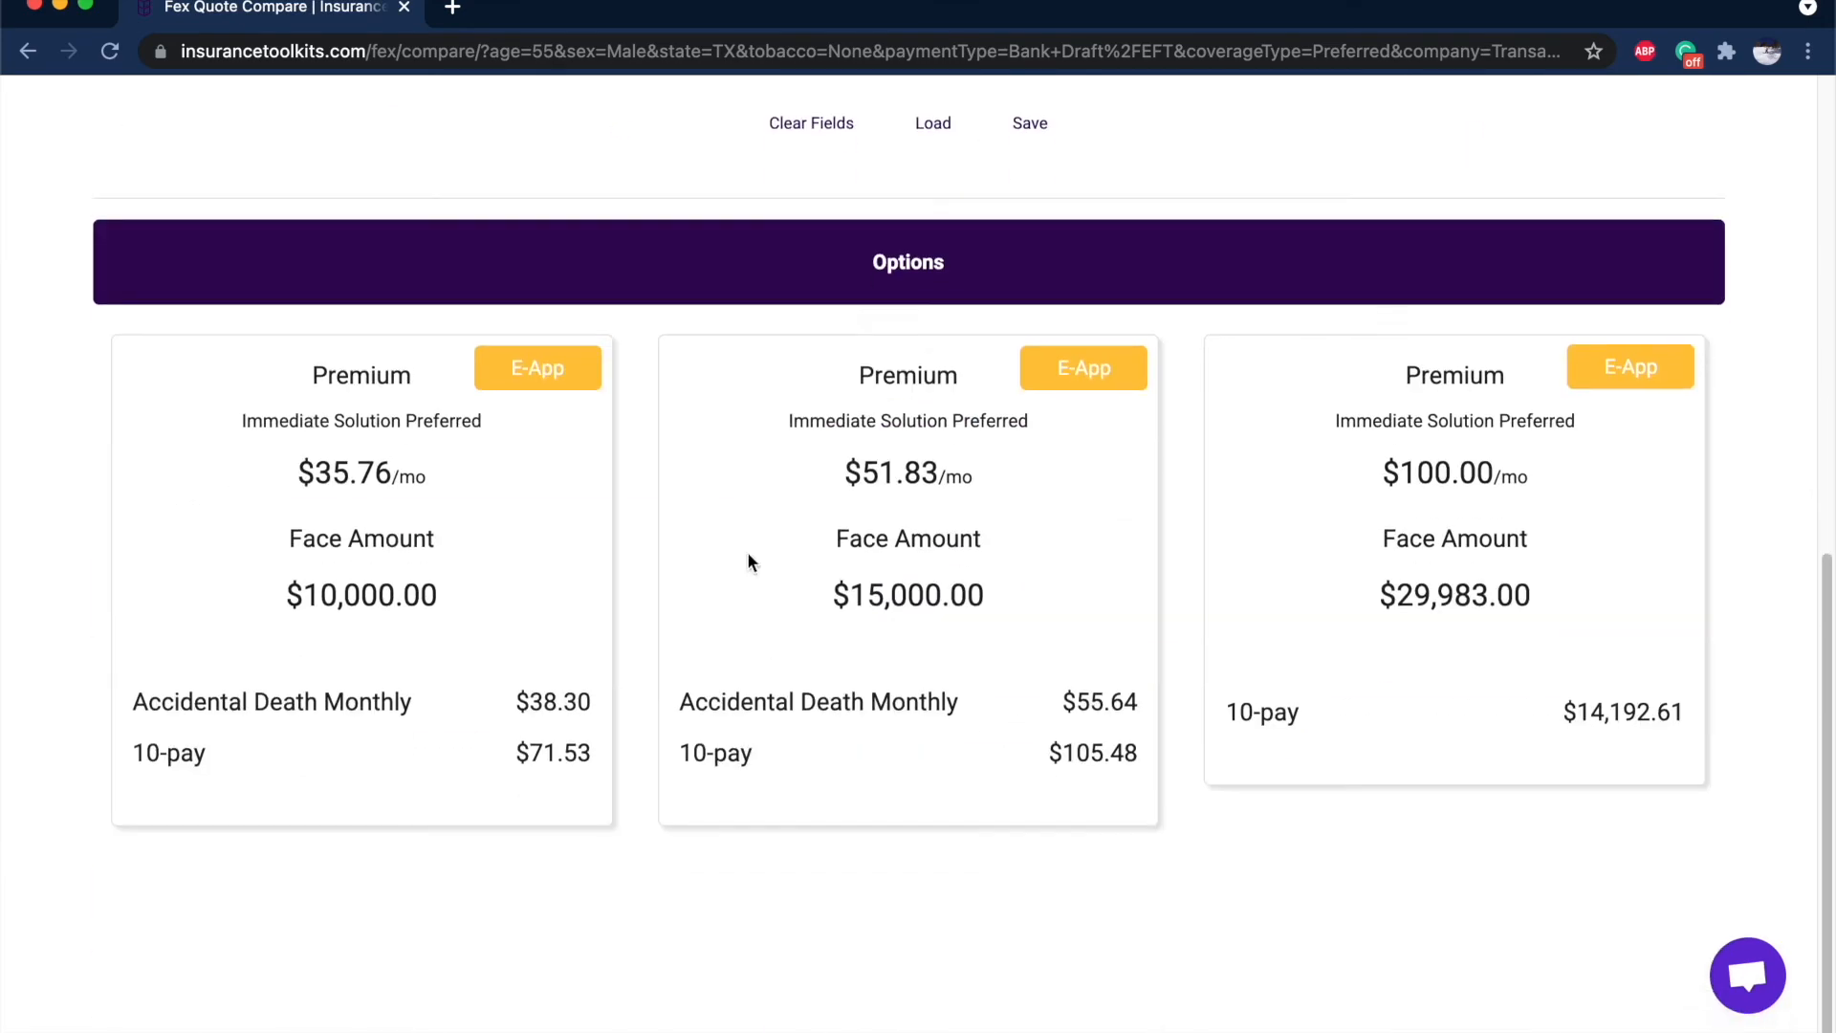
pyautogui.scroll(1, 957, 573)
pyautogui.scroll(10, 1096, 402)
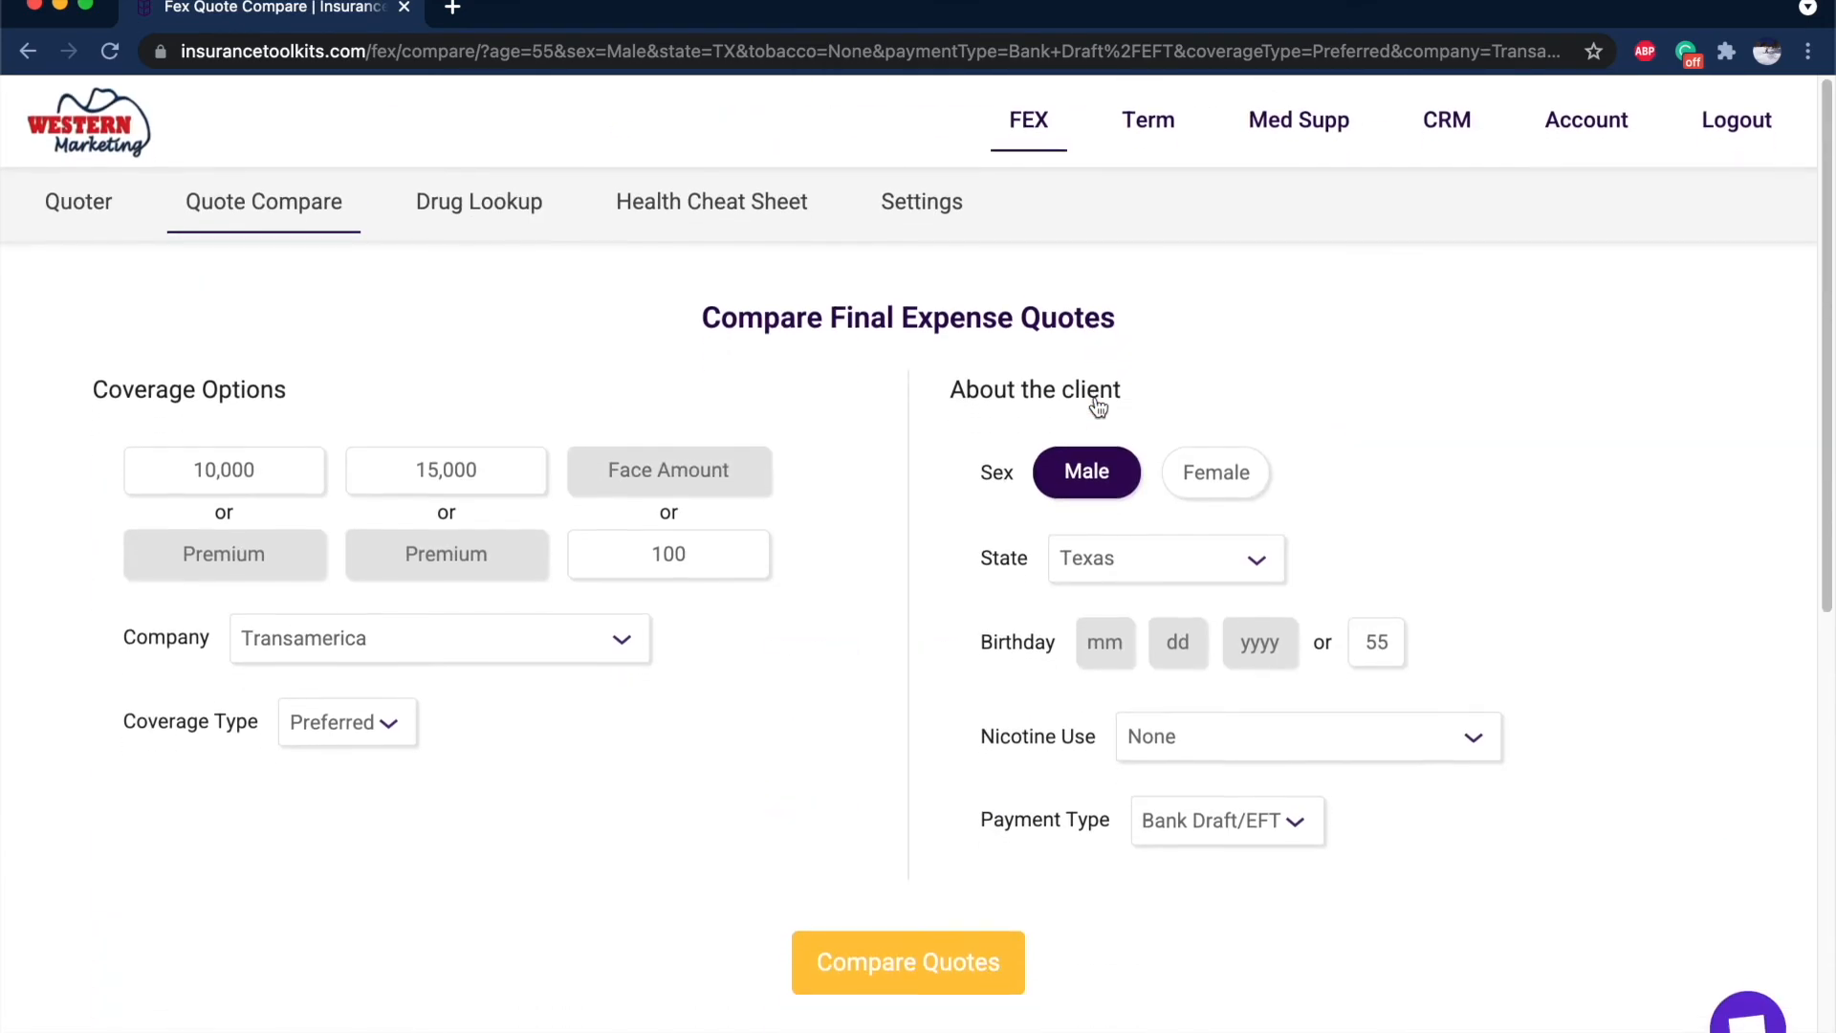
# Return to the final expense quoter and expand Transamerica's detailed rates.
pyautogui.click(75, 227)
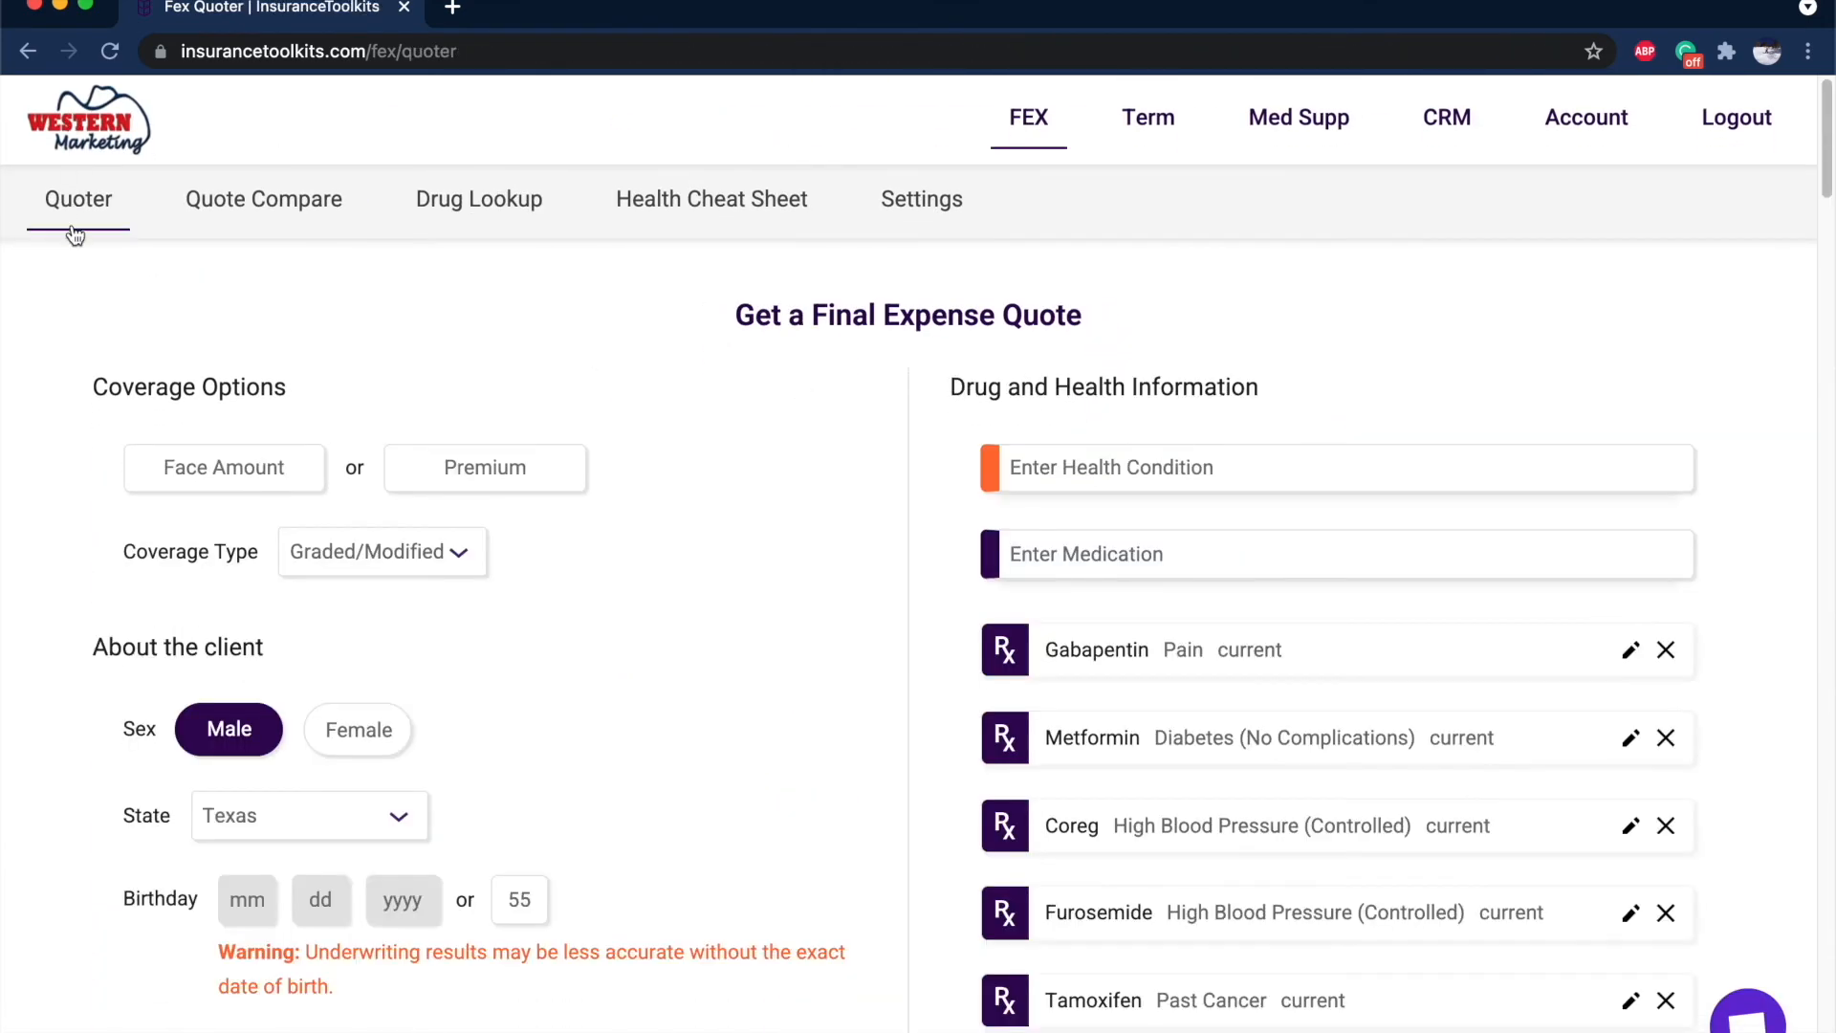
pyautogui.scroll(-15, 909, 475)
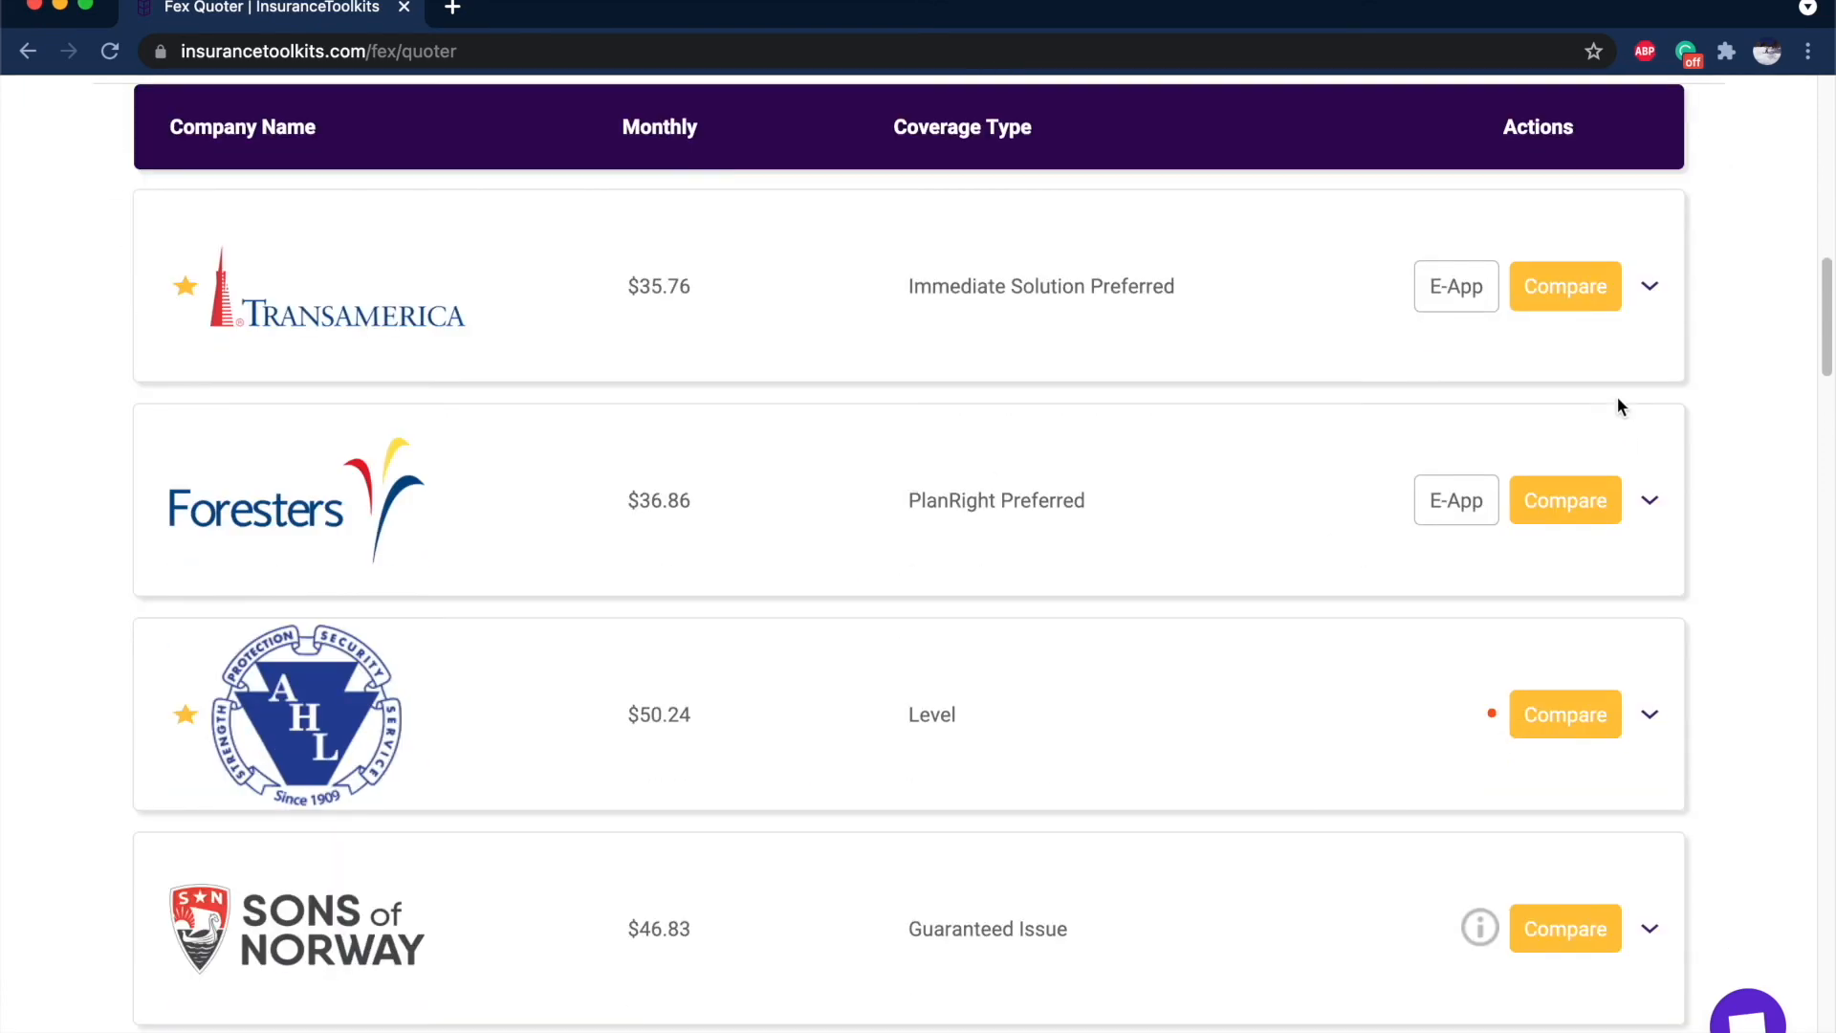
pyautogui.click(1652, 288)
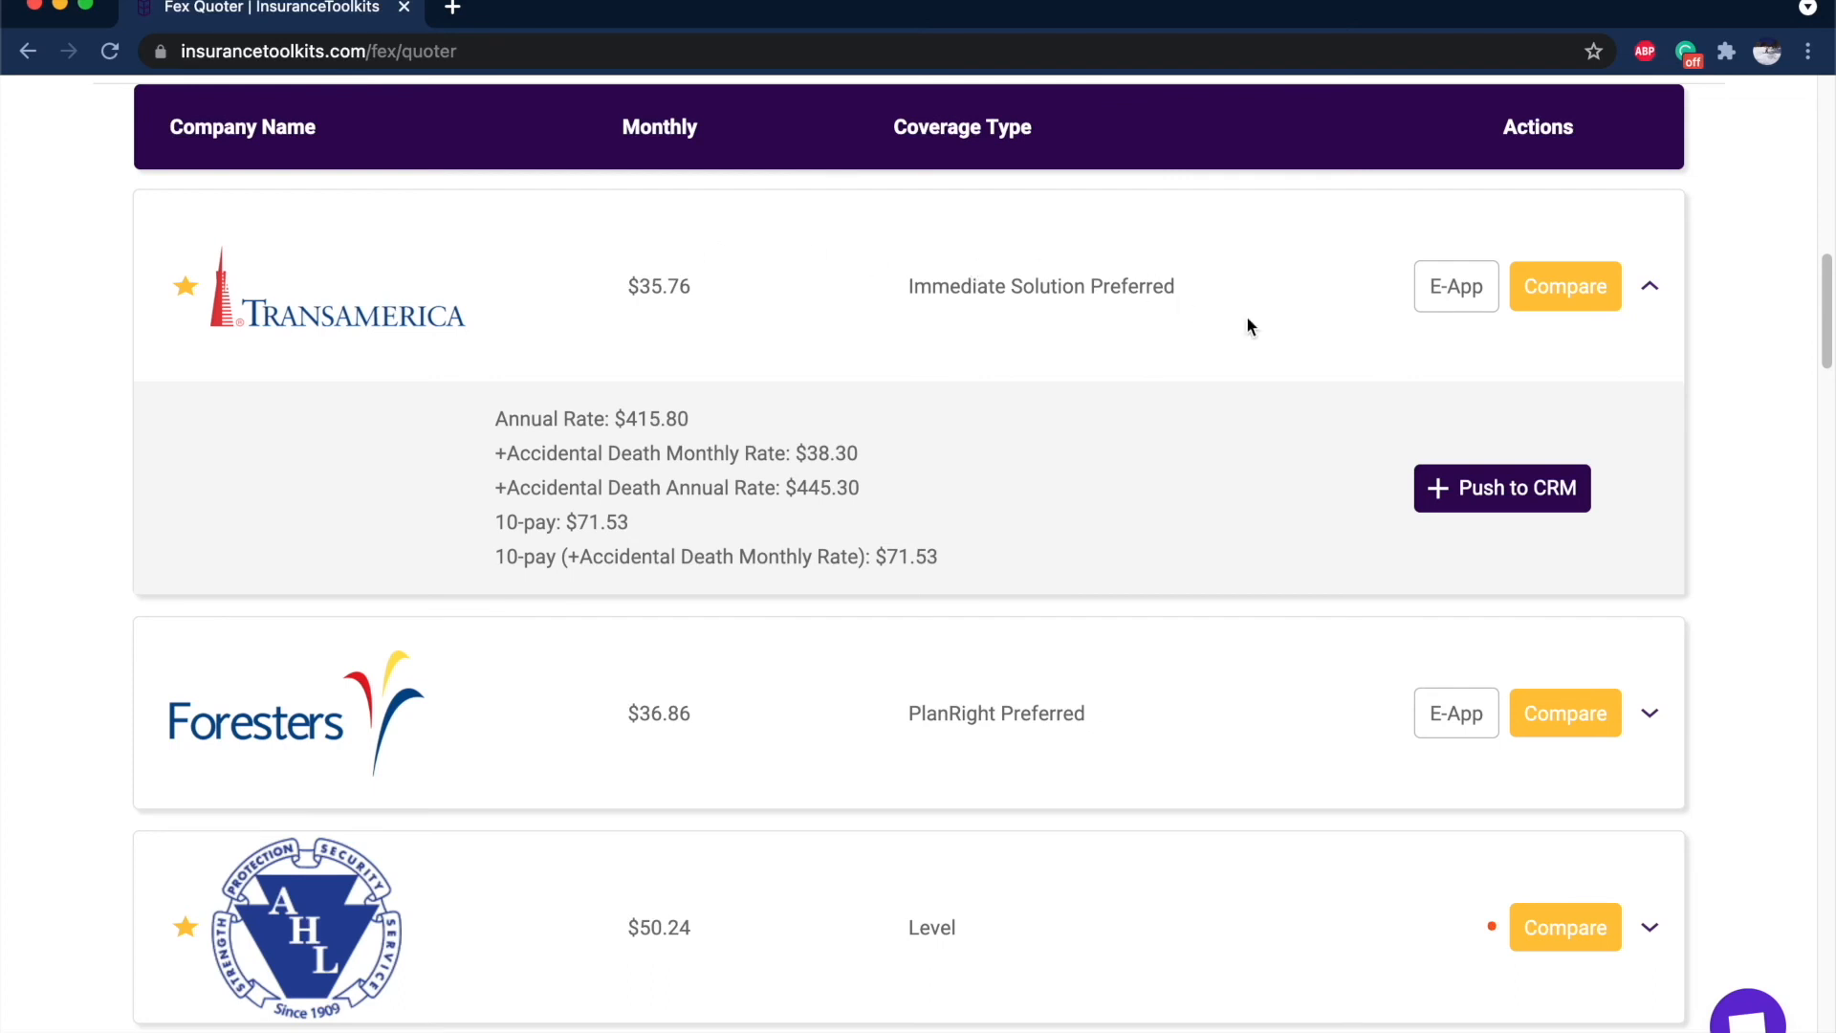
pyautogui.scroll(1, 1247, 317)
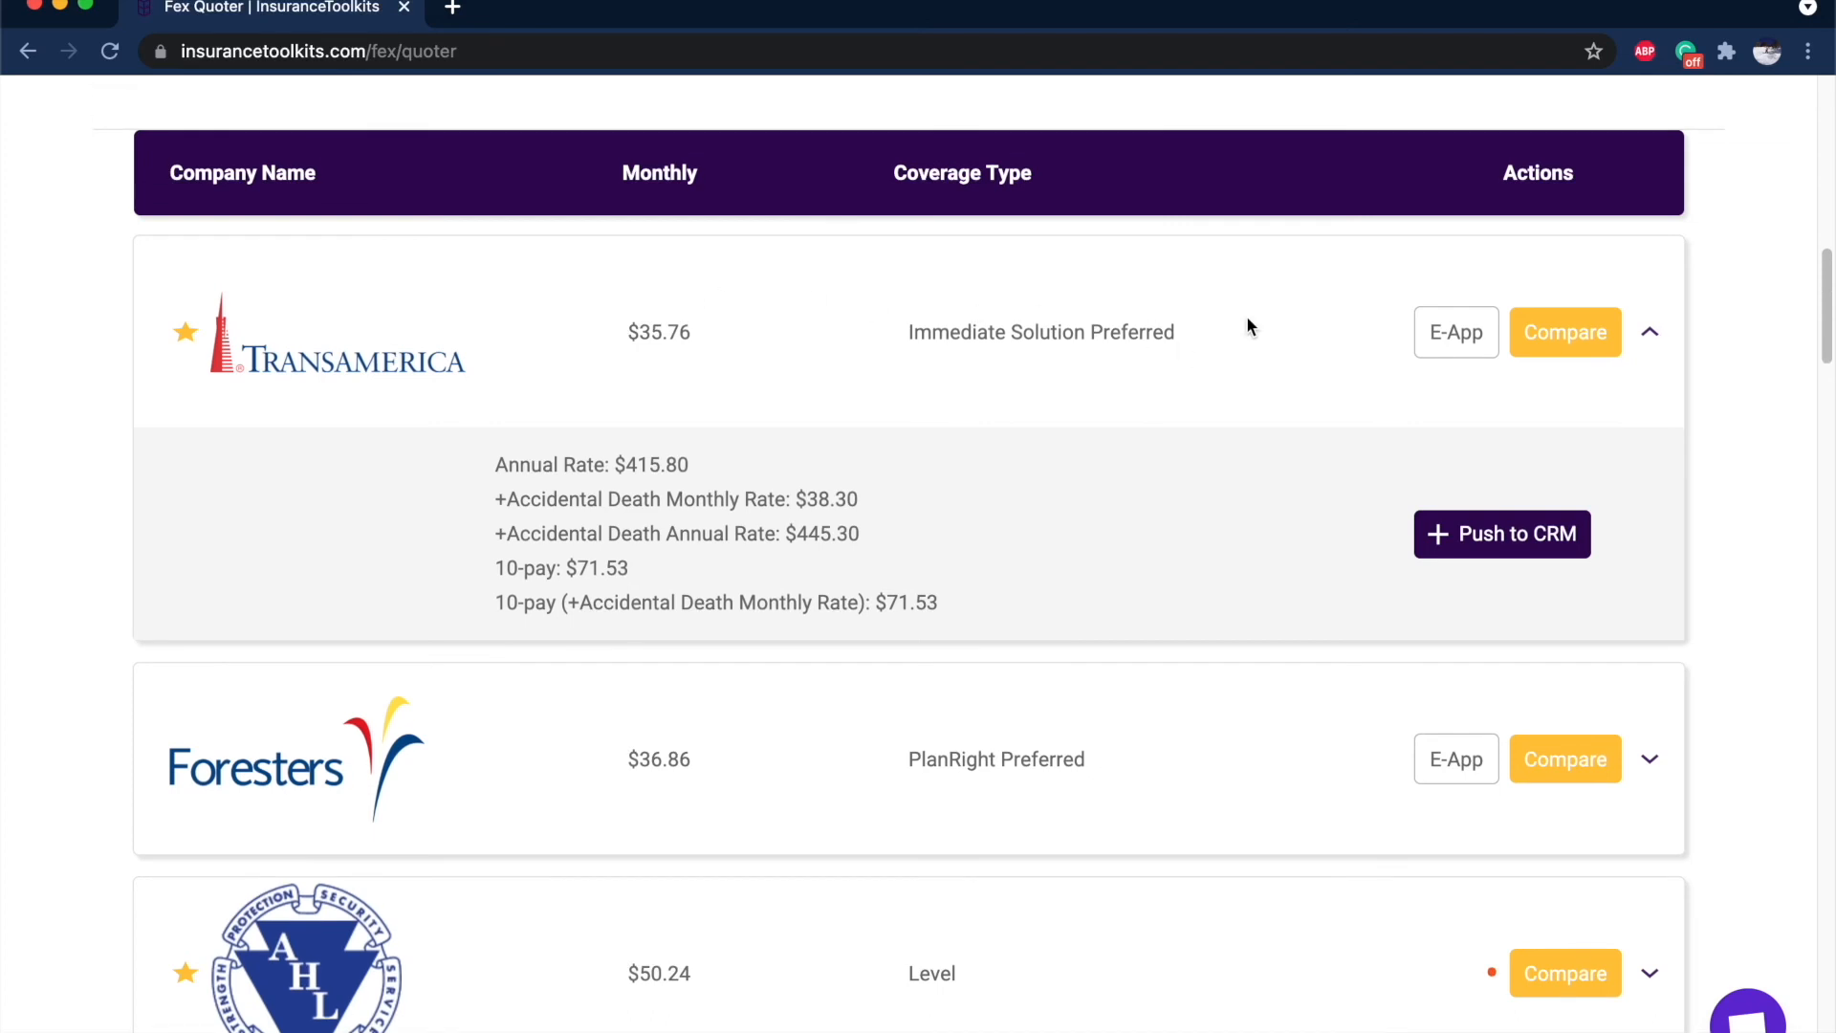
# Push the Transamerica quote to the CRM under the client's full name and save it.
pyautogui.click(1513, 535)
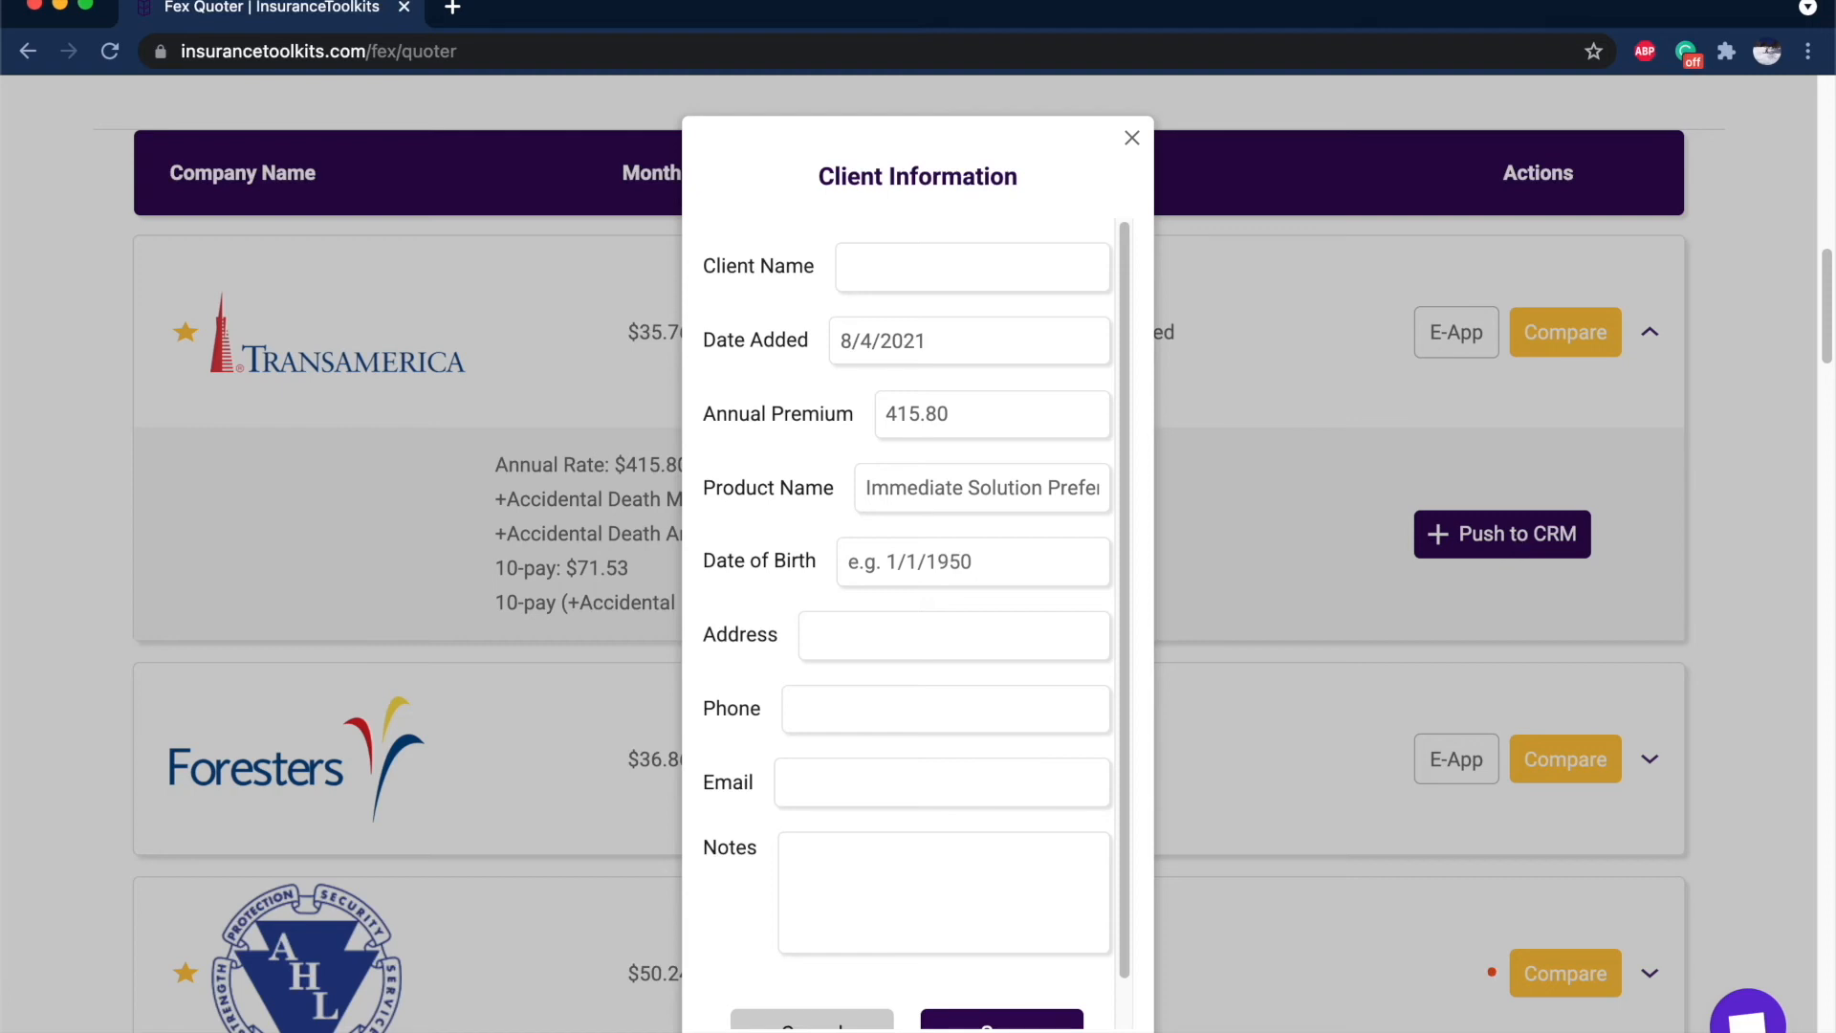
pyautogui.click(942, 276)
pyautogui.scroll(-5, 930, 427)
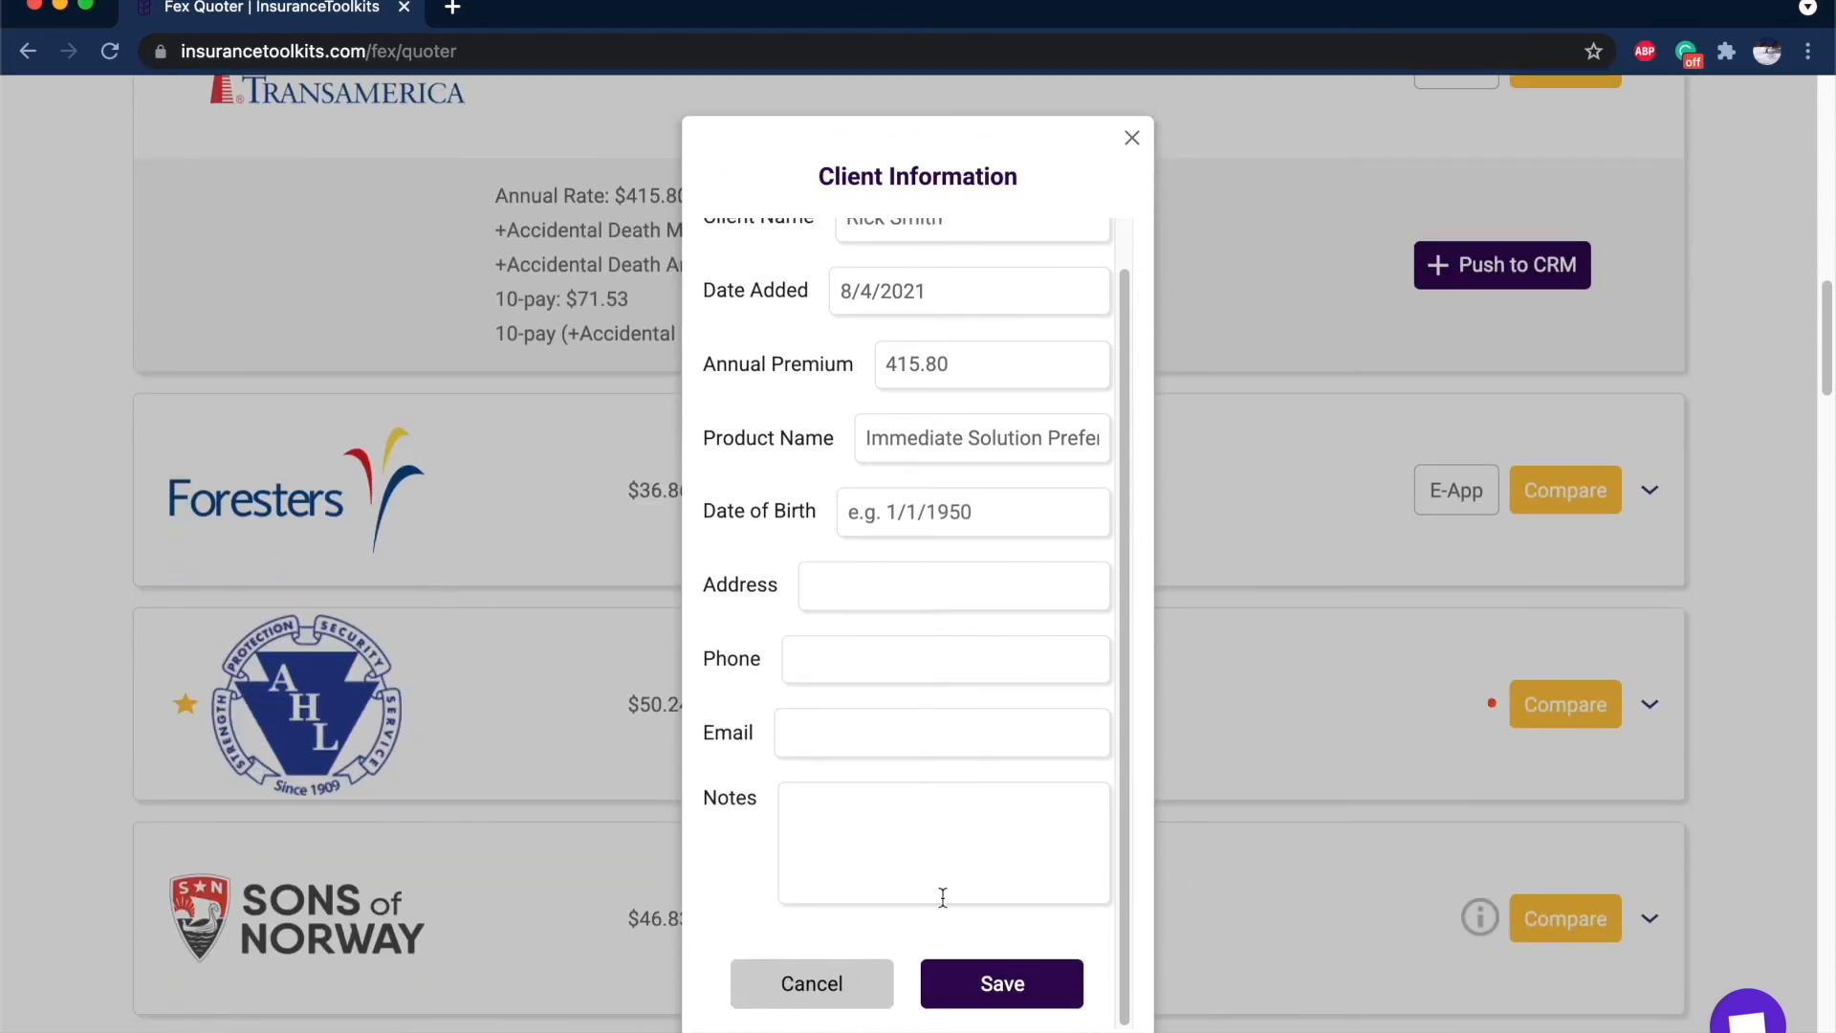
pyautogui.click(1016, 995)
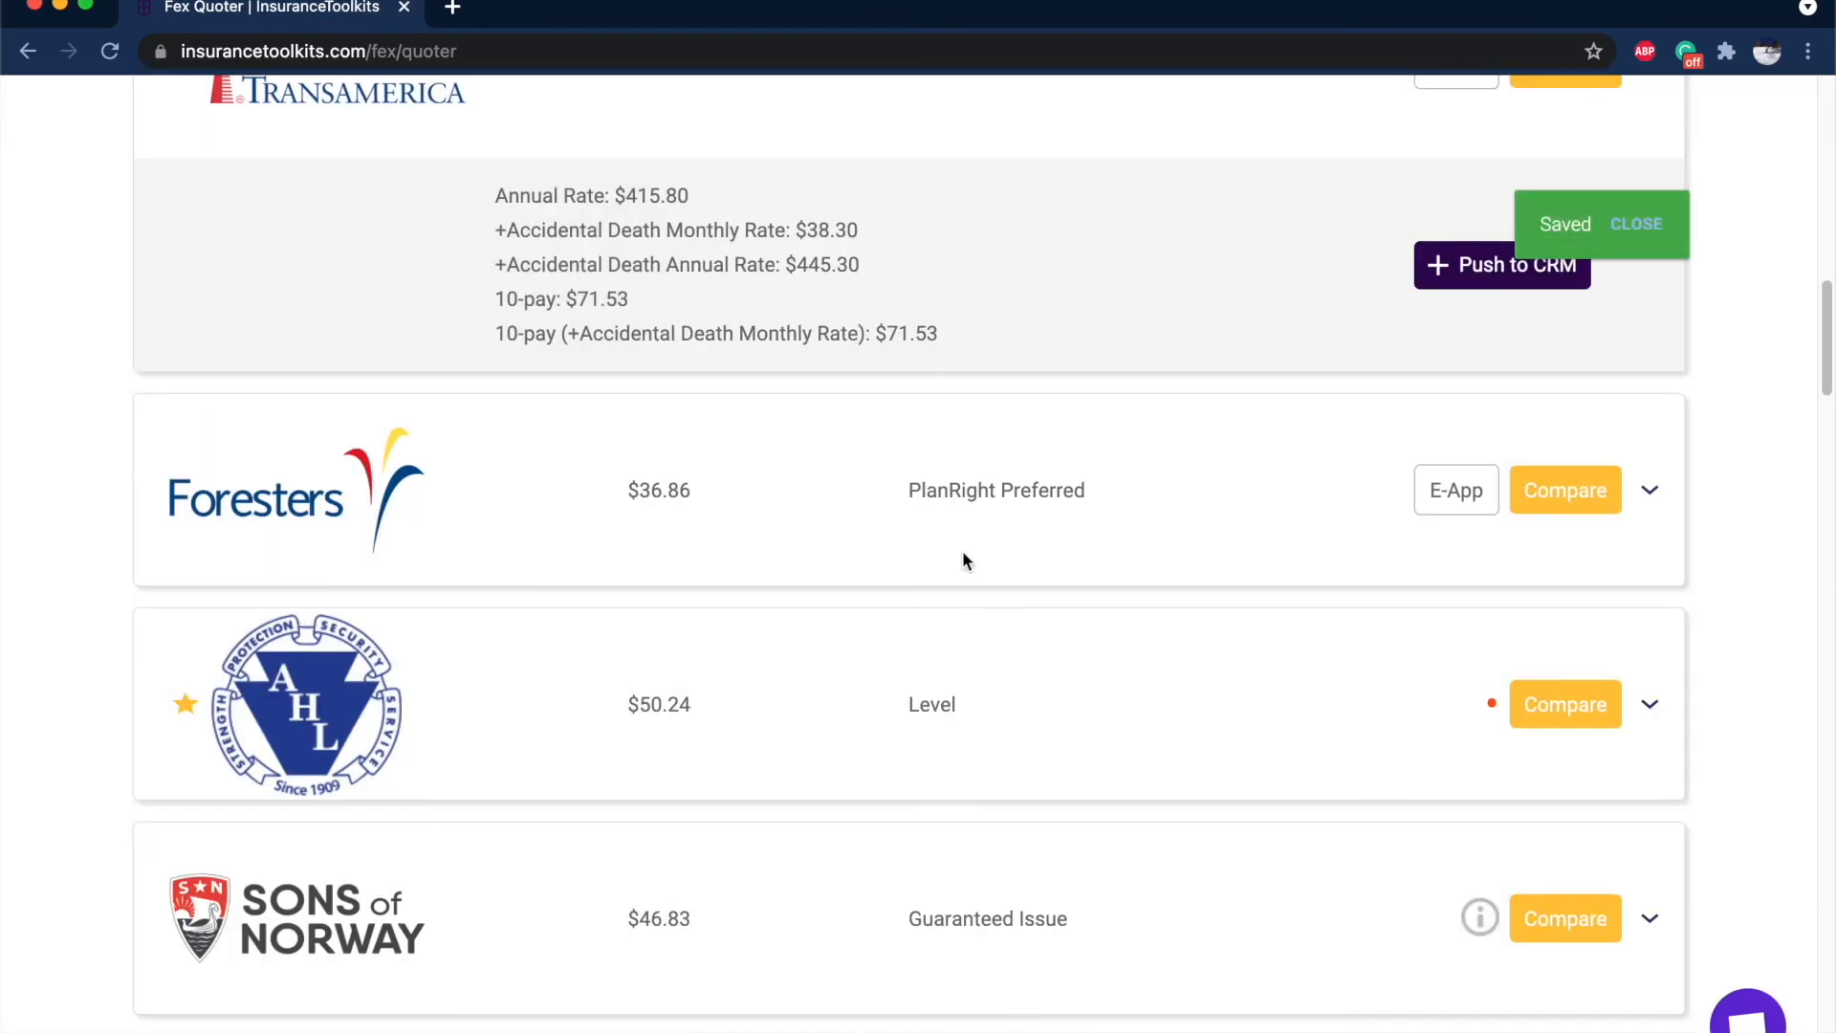
pyautogui.scroll(15, 962, 549)
# On the CRM dashboard, try adding a reminder and keep the statistics period at Monthly.
pyautogui.click(1450, 124)
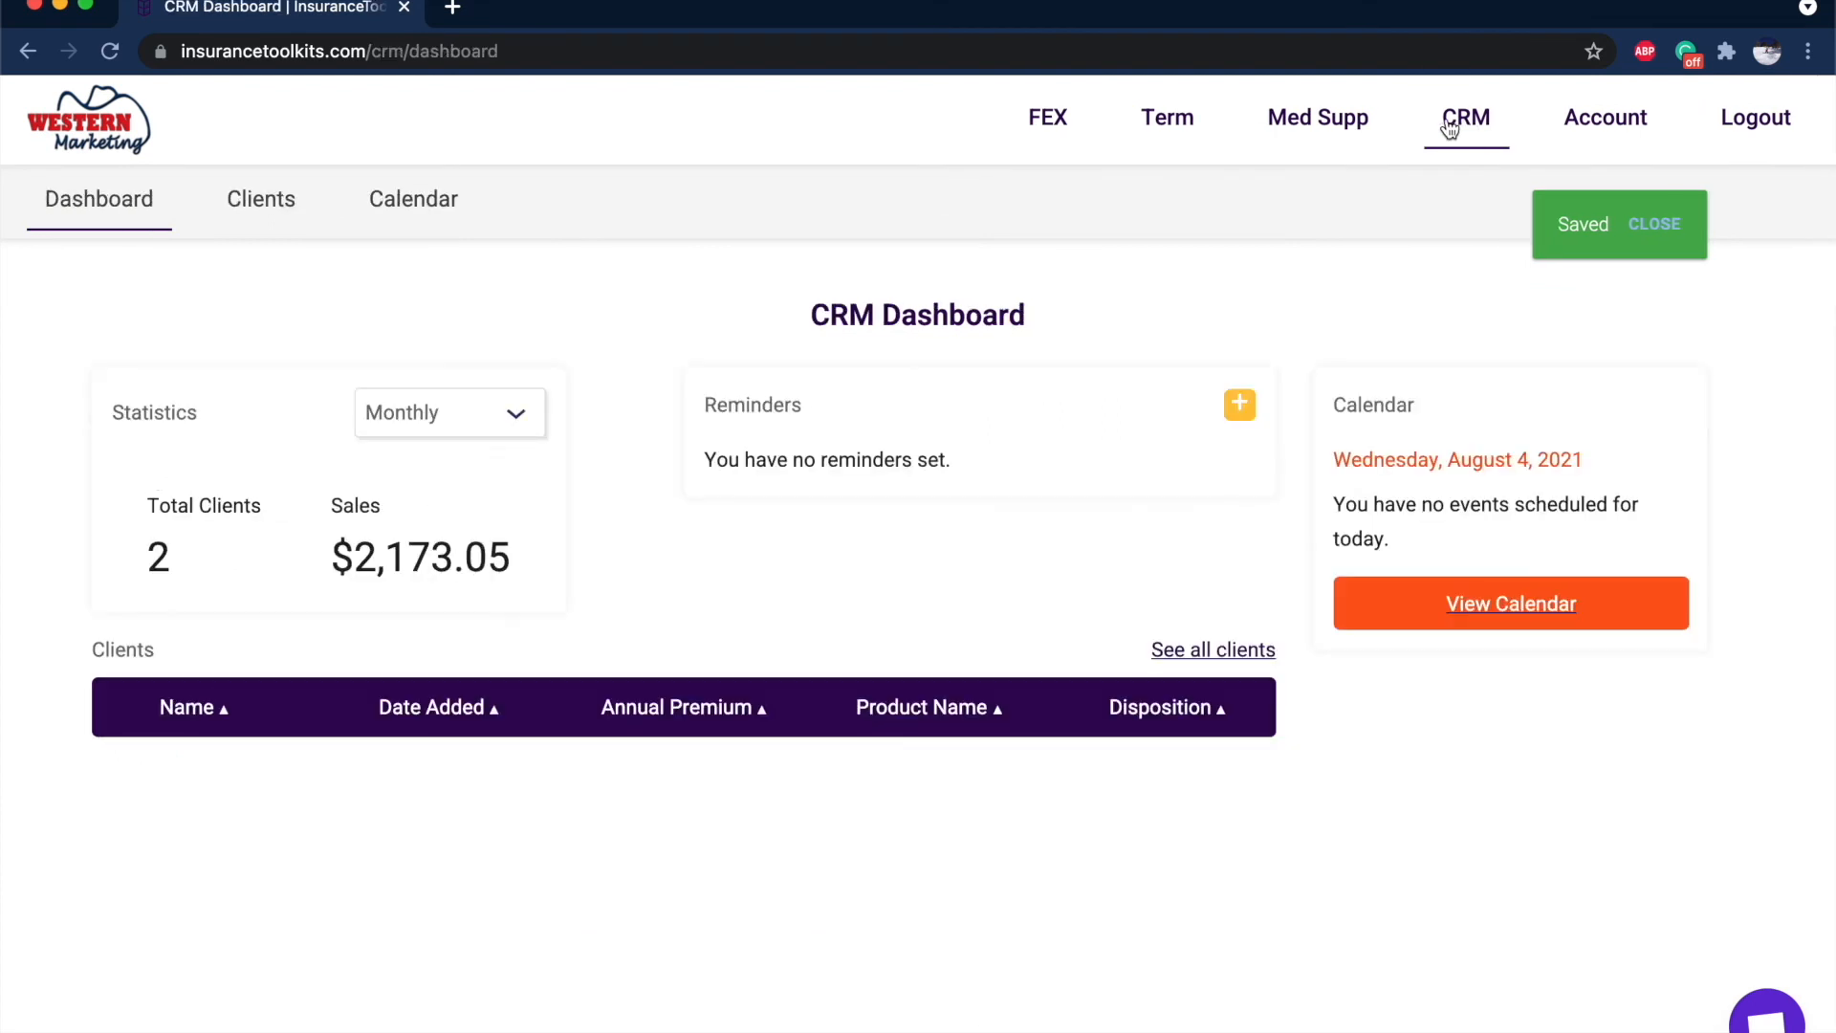
pyautogui.scroll(-5, 977, 437)
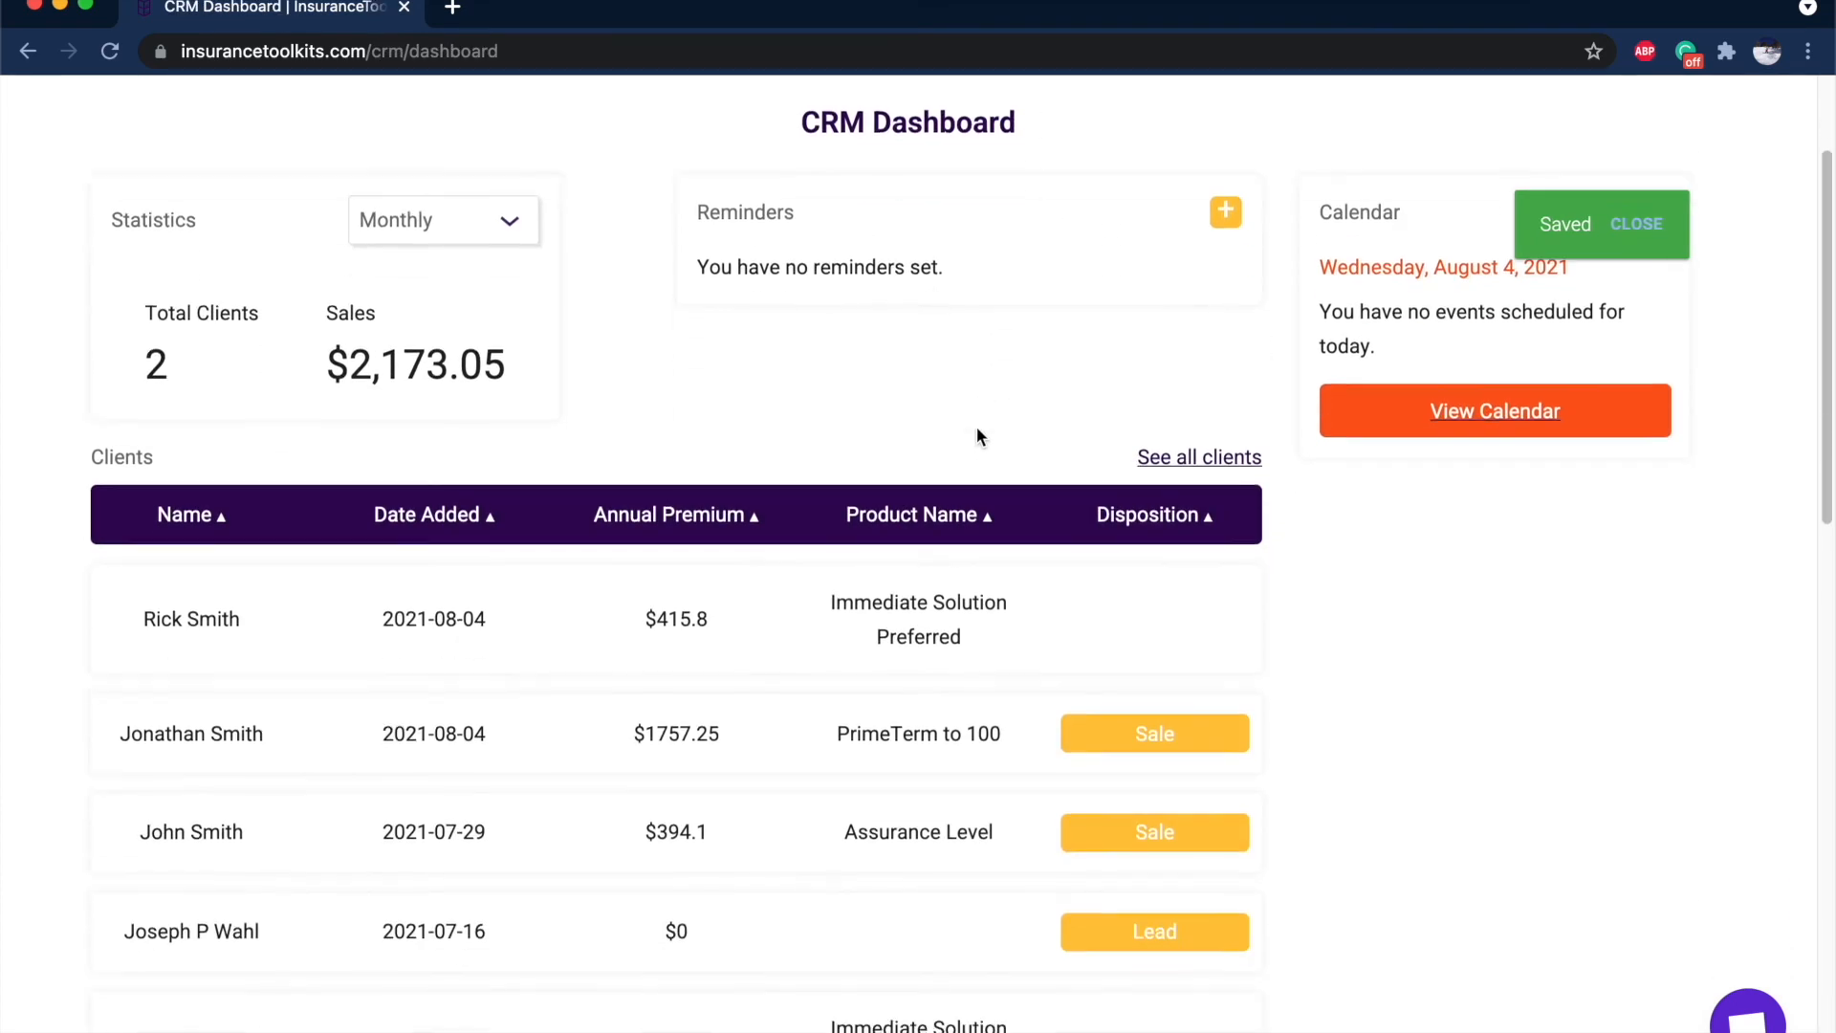
pyautogui.scroll(2, 473, 532)
pyautogui.scroll(1, 473, 533)
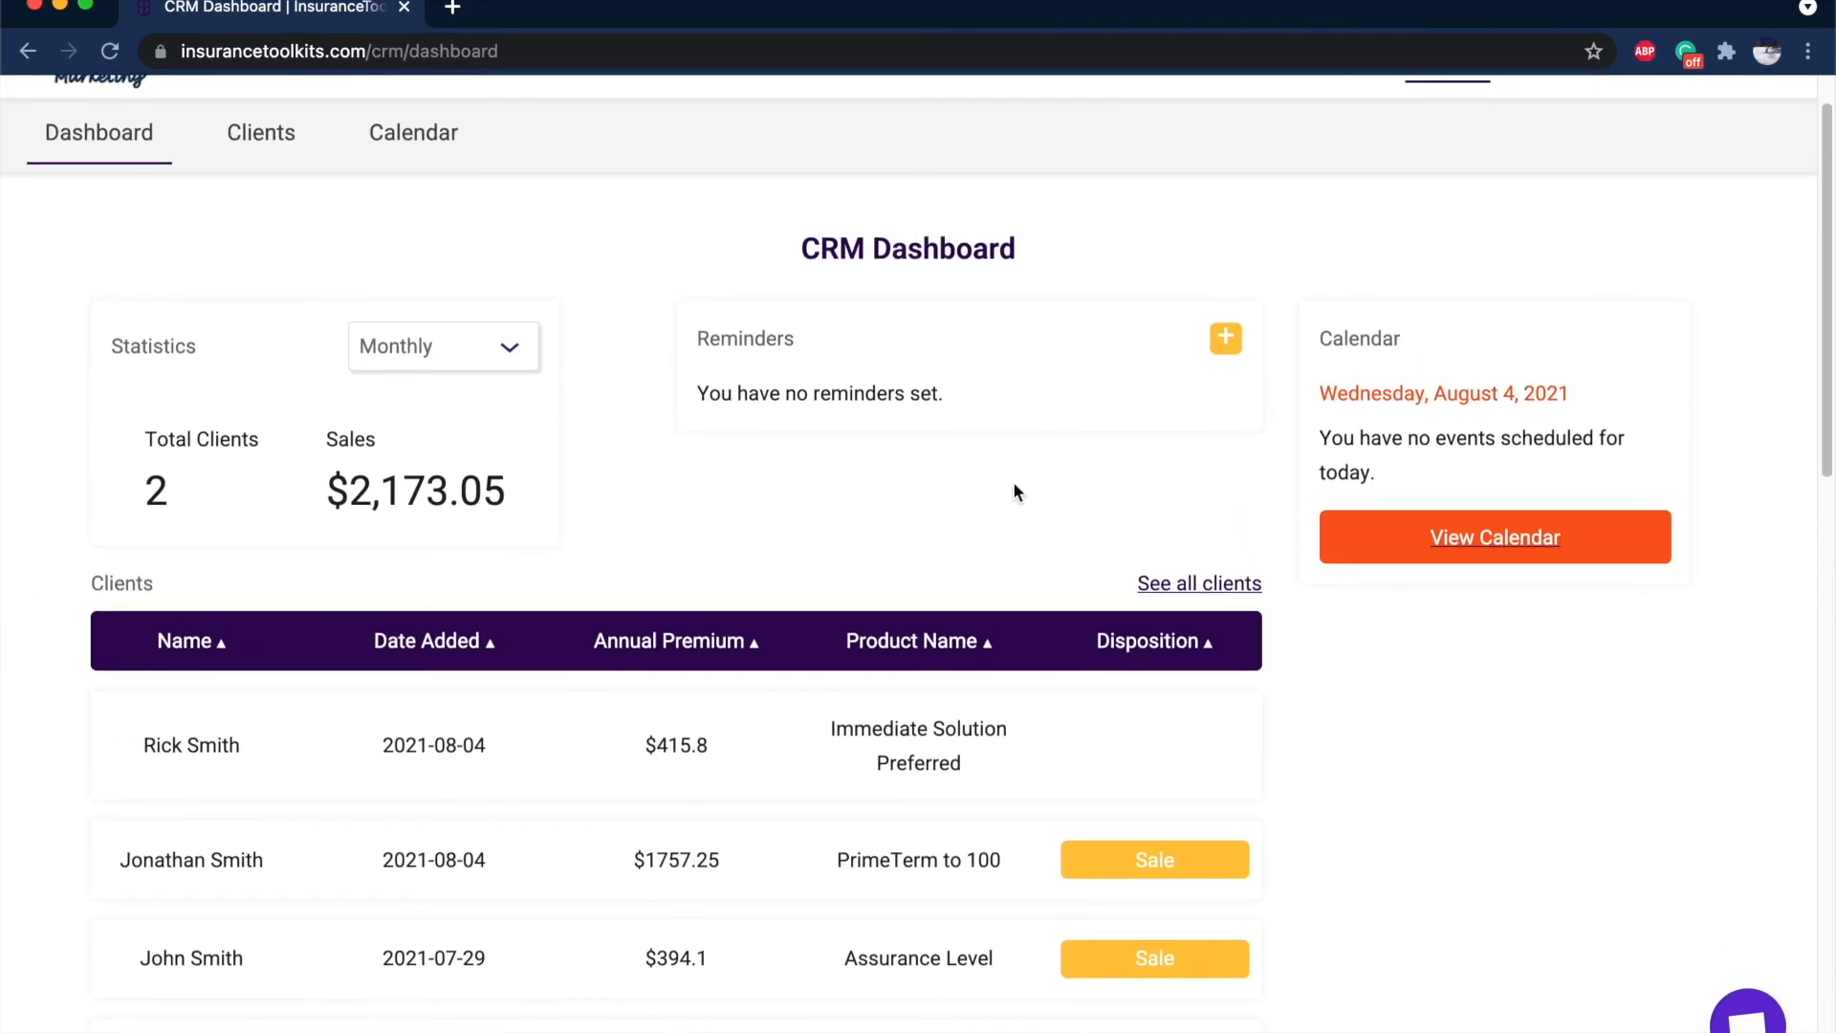
pyautogui.click(1225, 339)
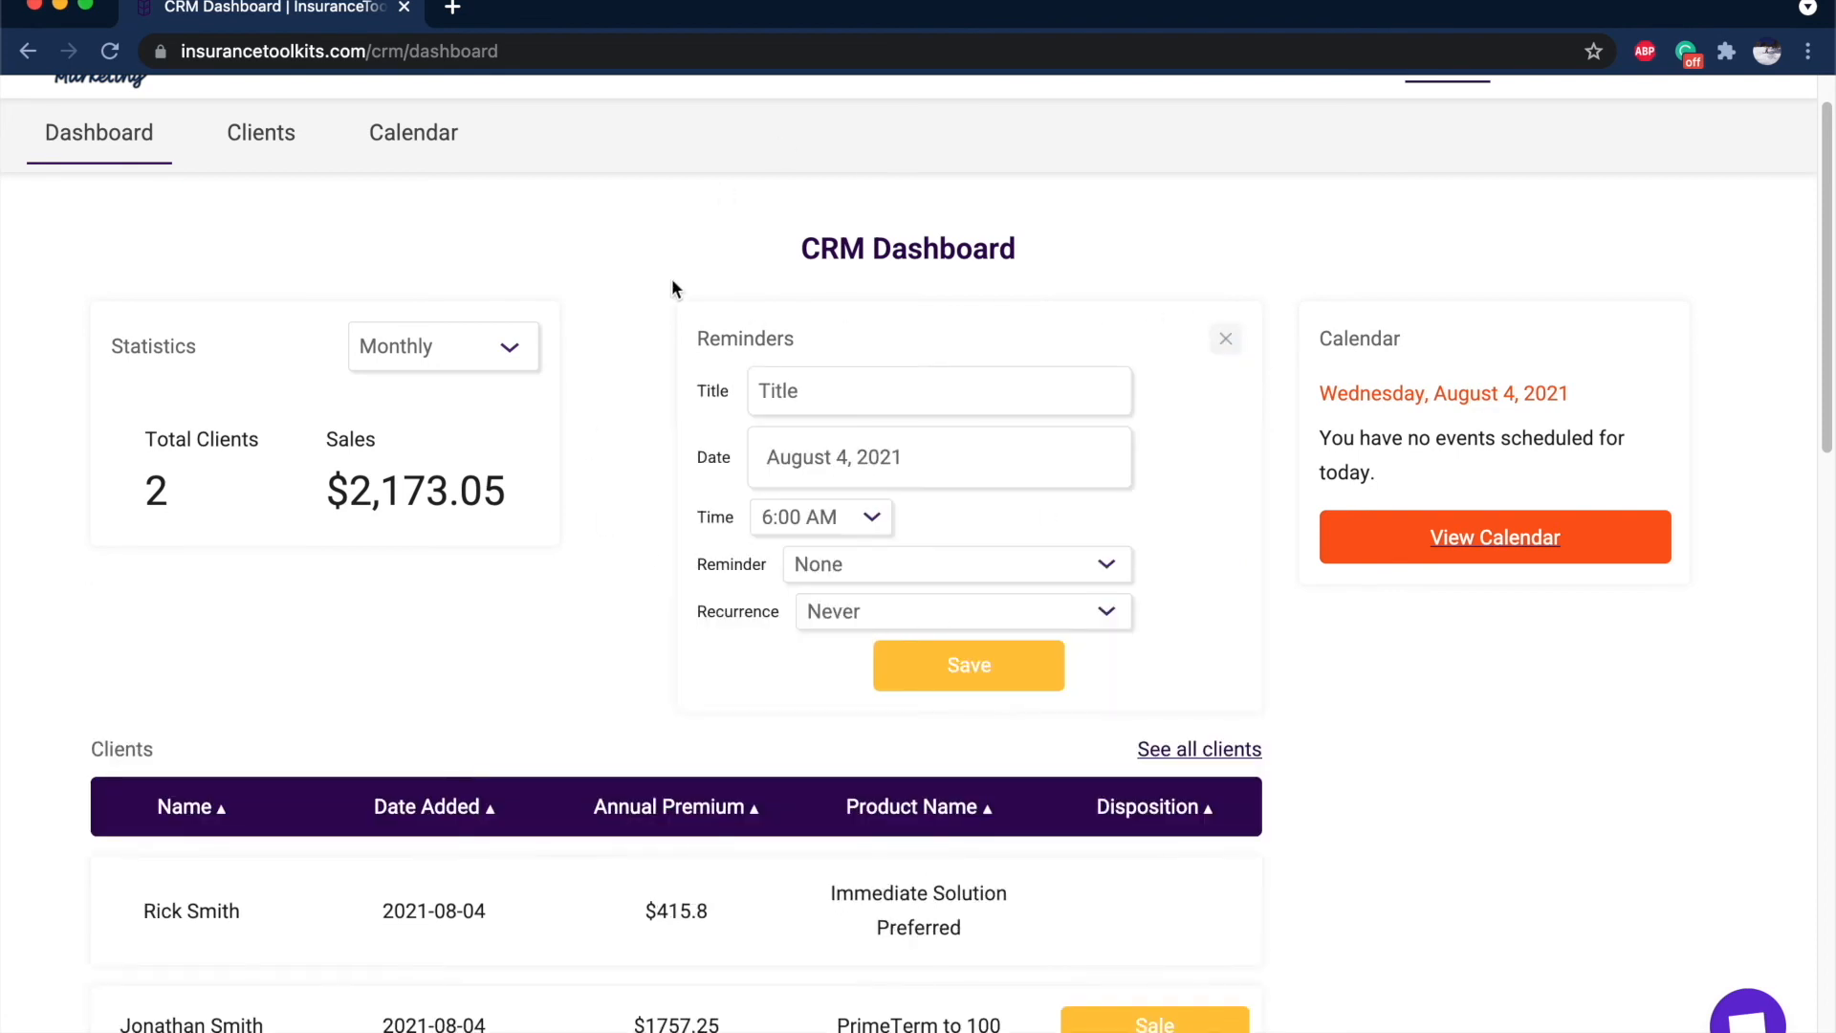
pyautogui.click(439, 346)
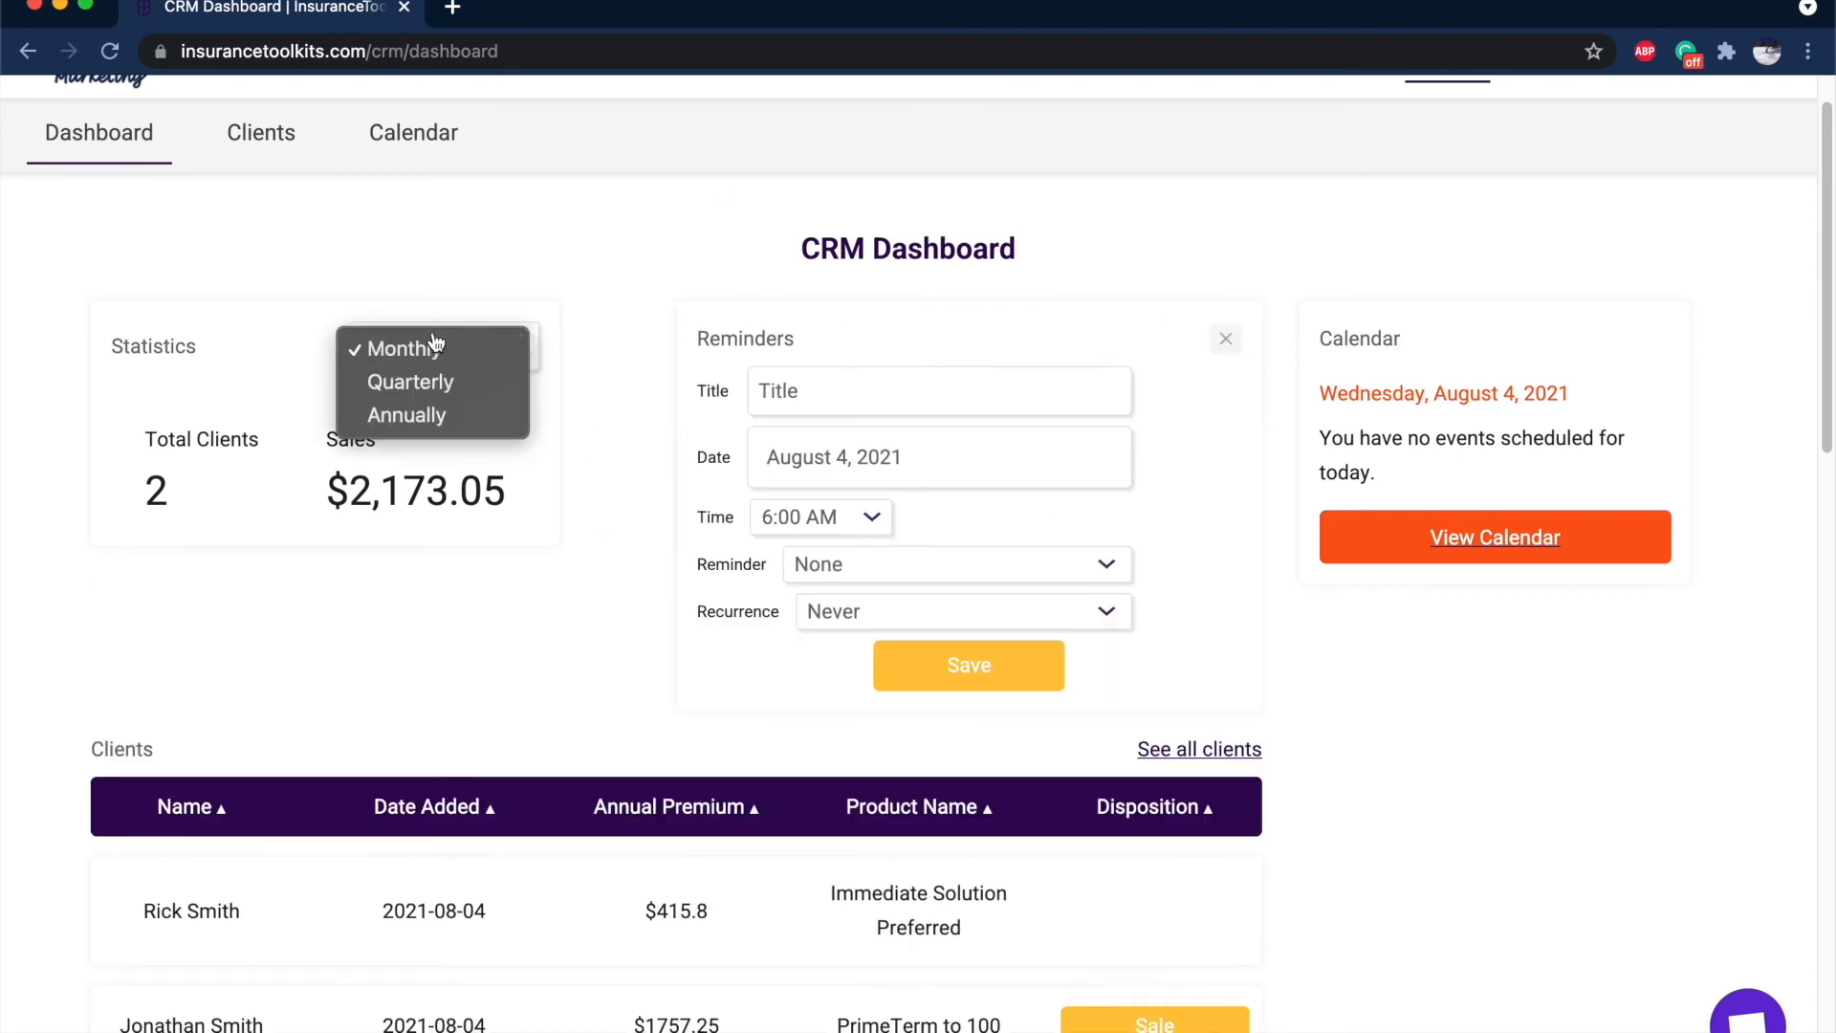
pyautogui.click(592, 502)
# Open the CRM calendar, start scheduling an appointment, then view the Clients list.
pyautogui.click(438, 162)
pyautogui.click(1502, 521)
pyautogui.scroll(-9, 1501, 521)
pyautogui.scroll(8, 1450, 341)
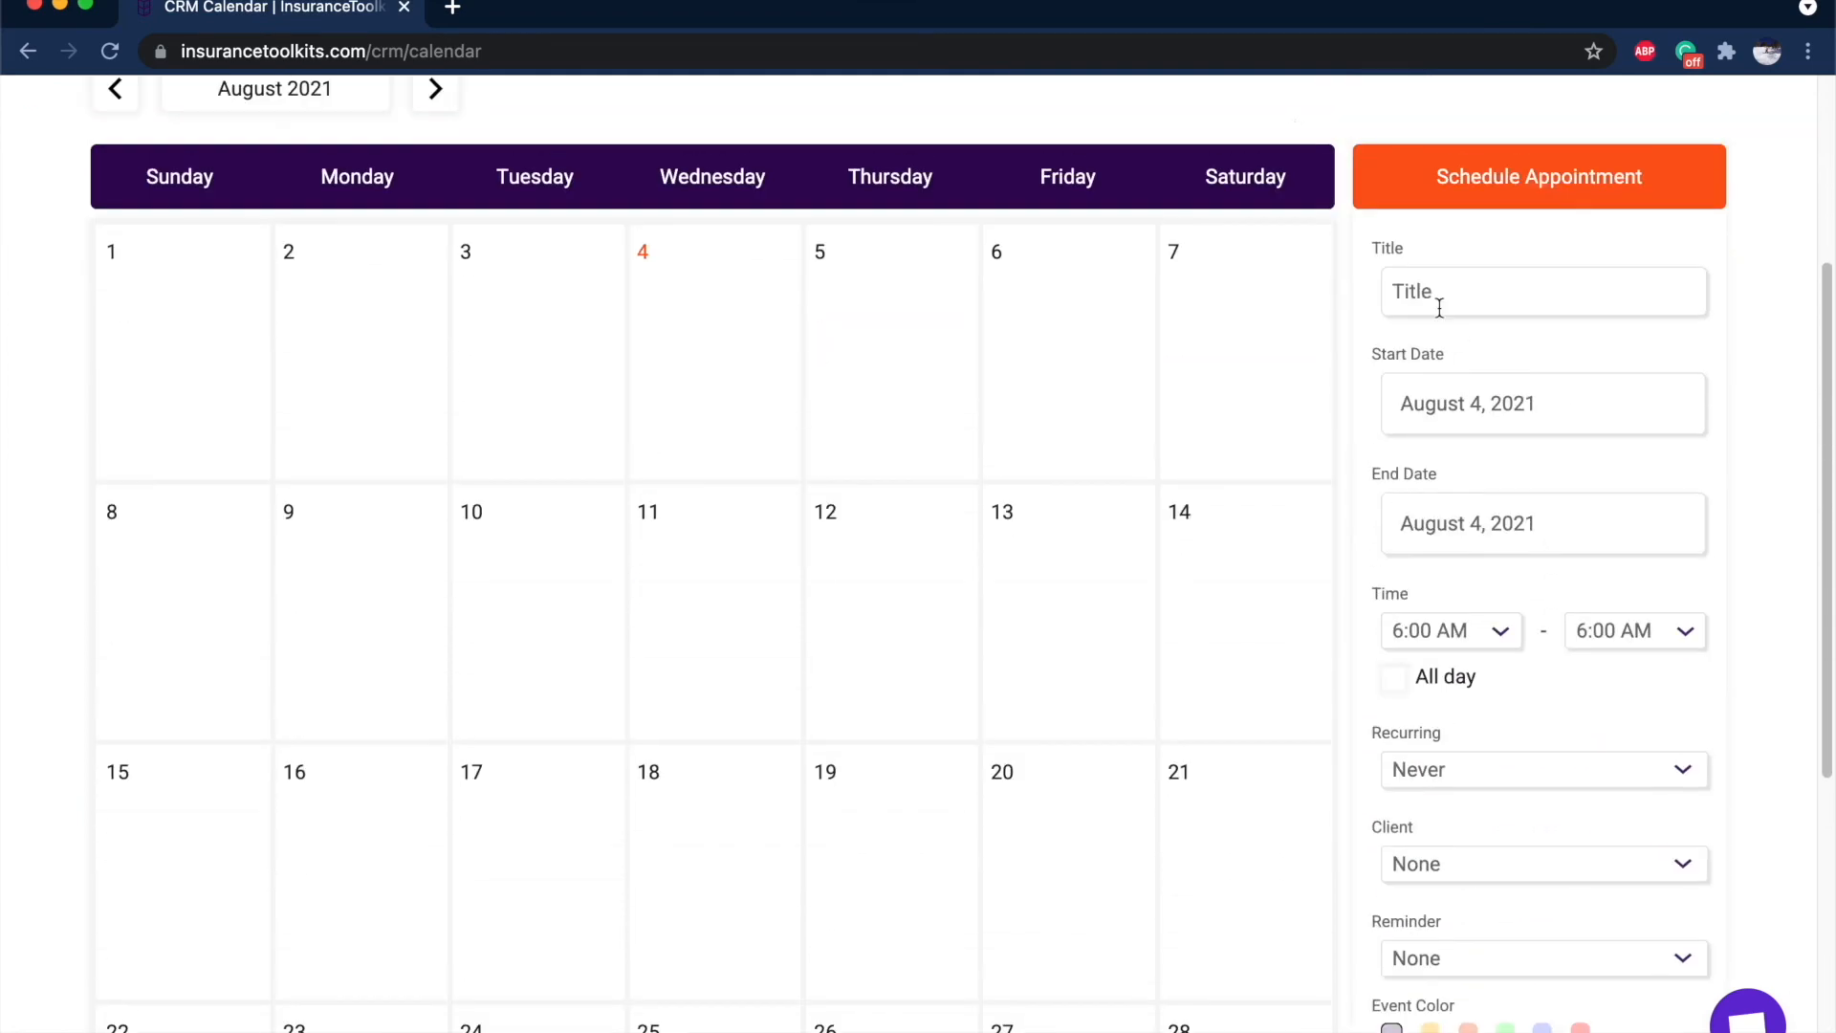
pyautogui.click(272, 201)
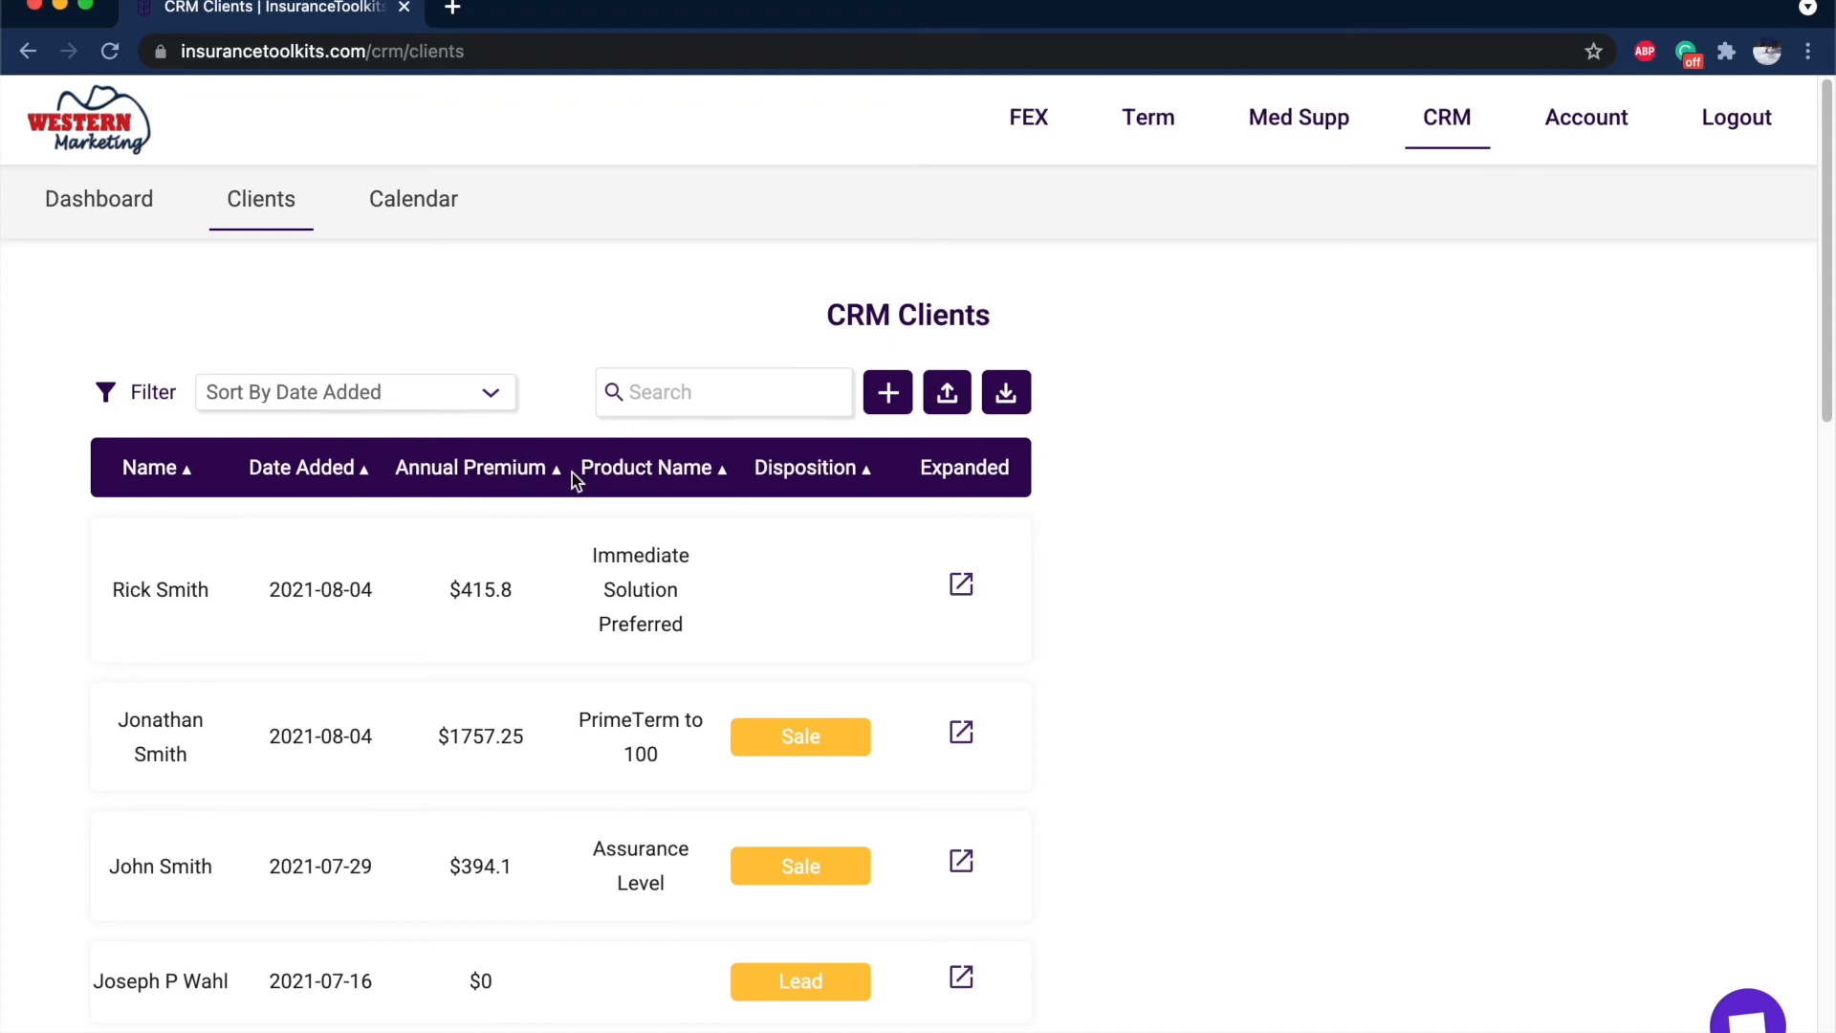
# Edit the new client's record and set its disposition to Sale.
pyautogui.click(968, 600)
pyautogui.click(1300, 895)
pyautogui.scroll(-1, 1301, 891)
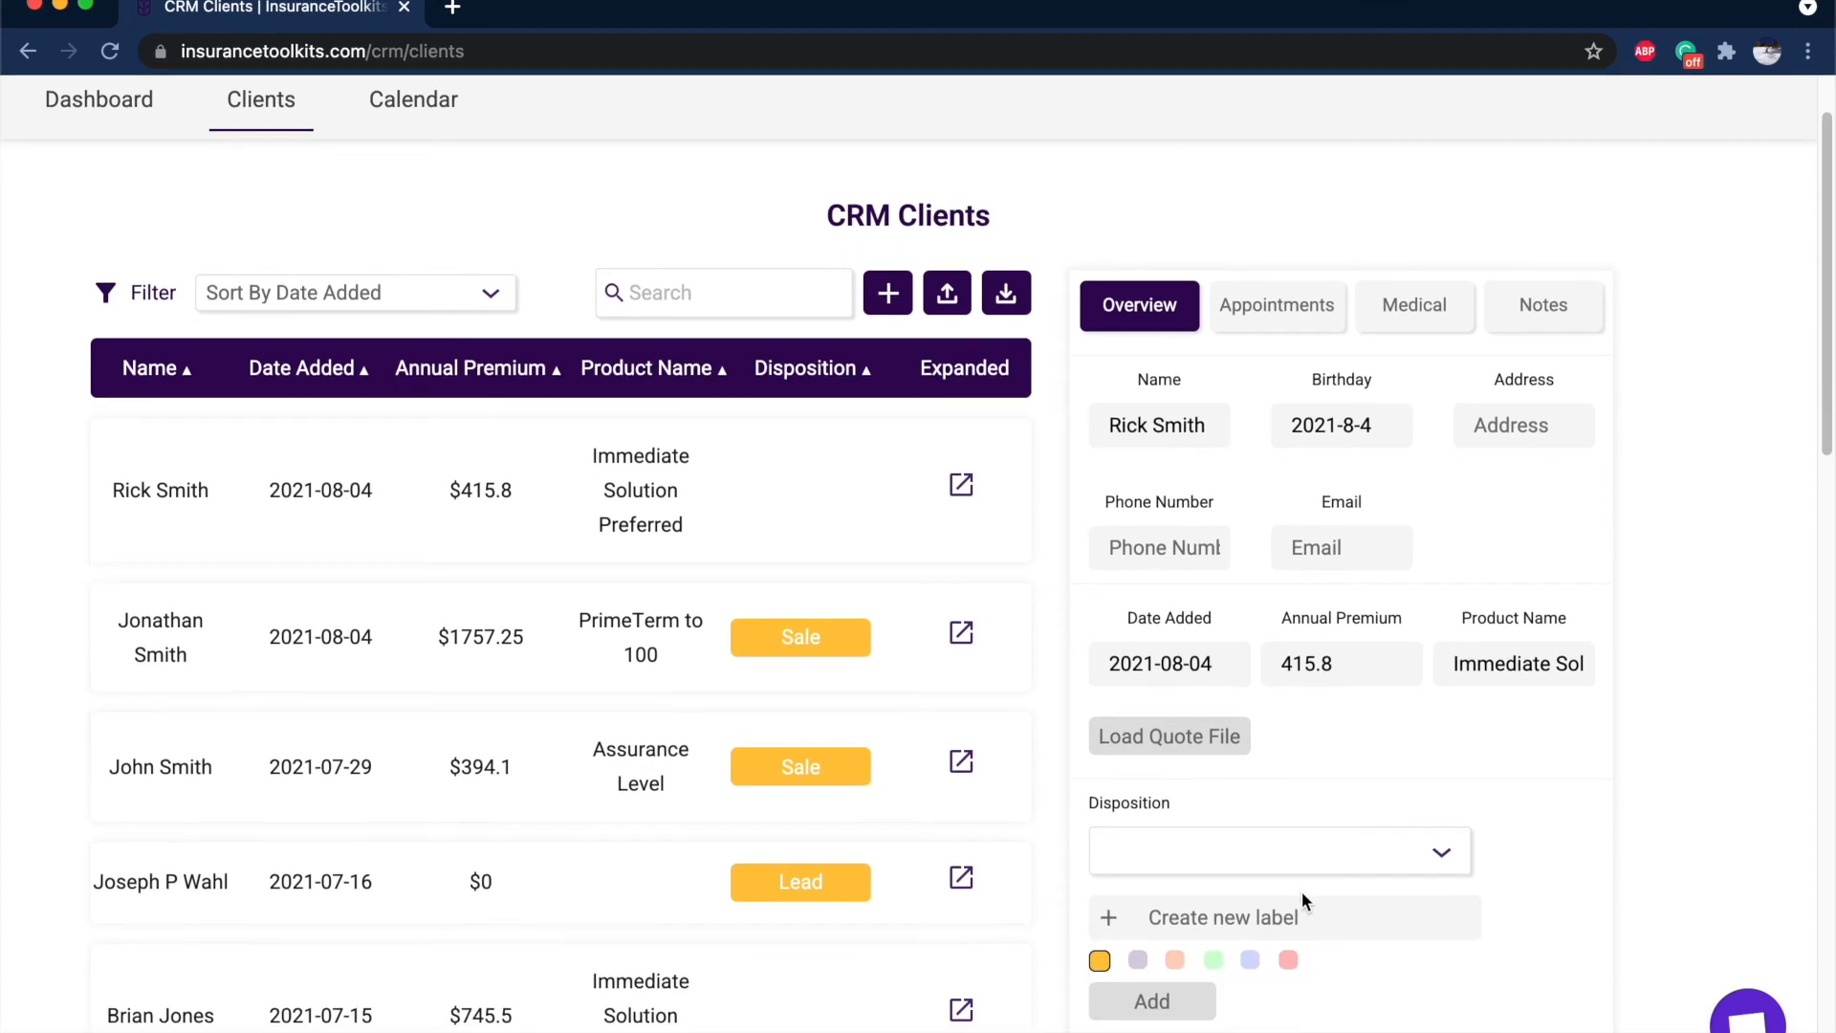
pyautogui.click(1295, 859)
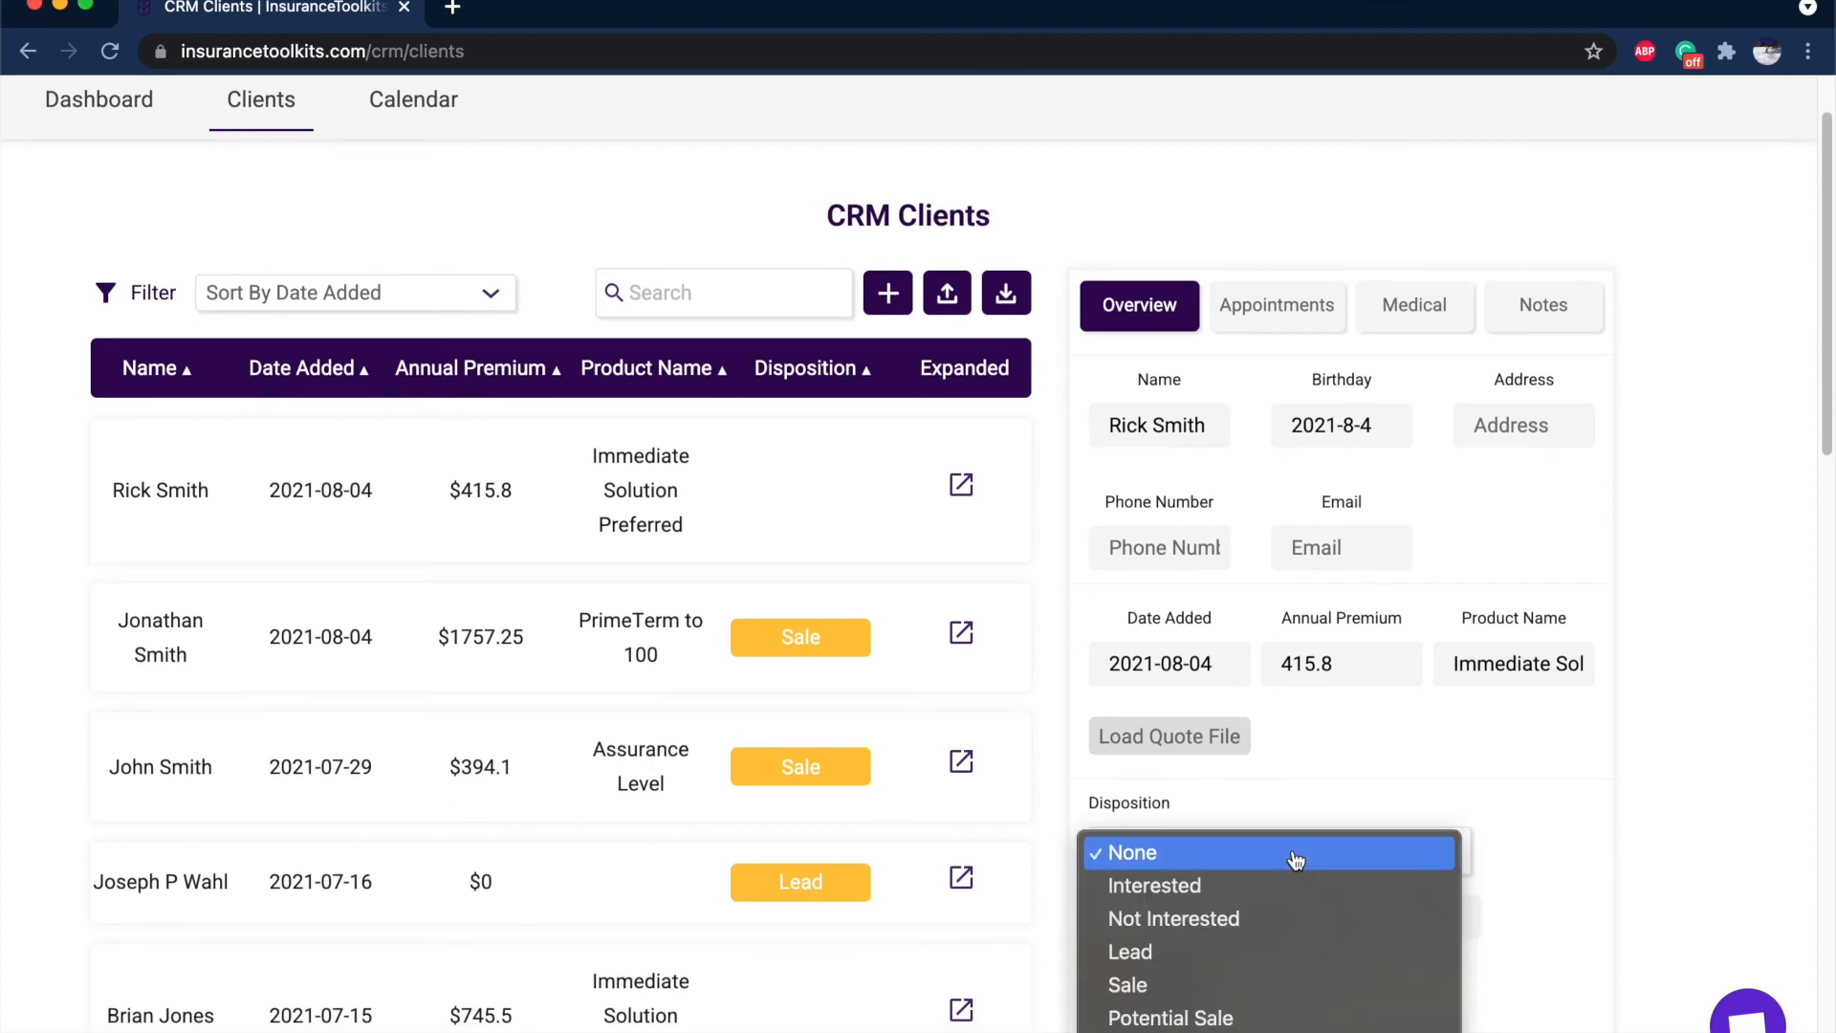
pyautogui.click(1285, 984)
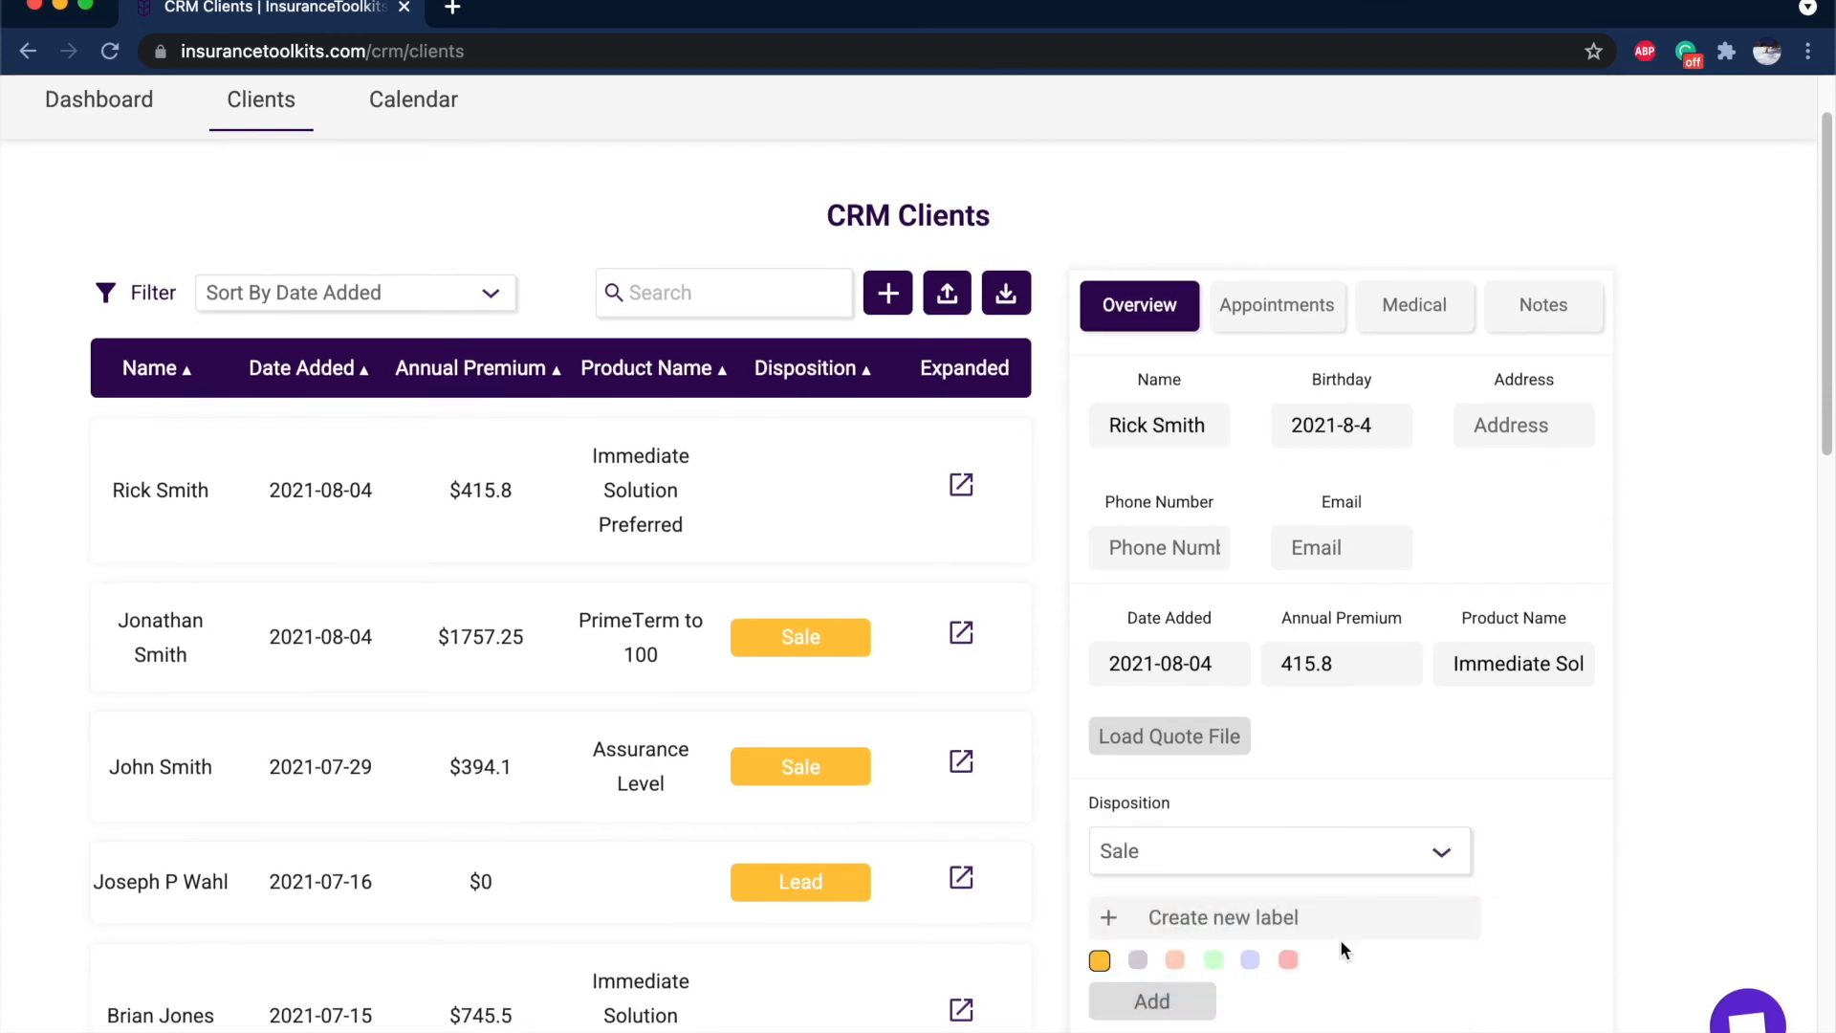
pyautogui.click(1135, 964)
pyautogui.click(1098, 959)
pyautogui.scroll(-1, 1308, 995)
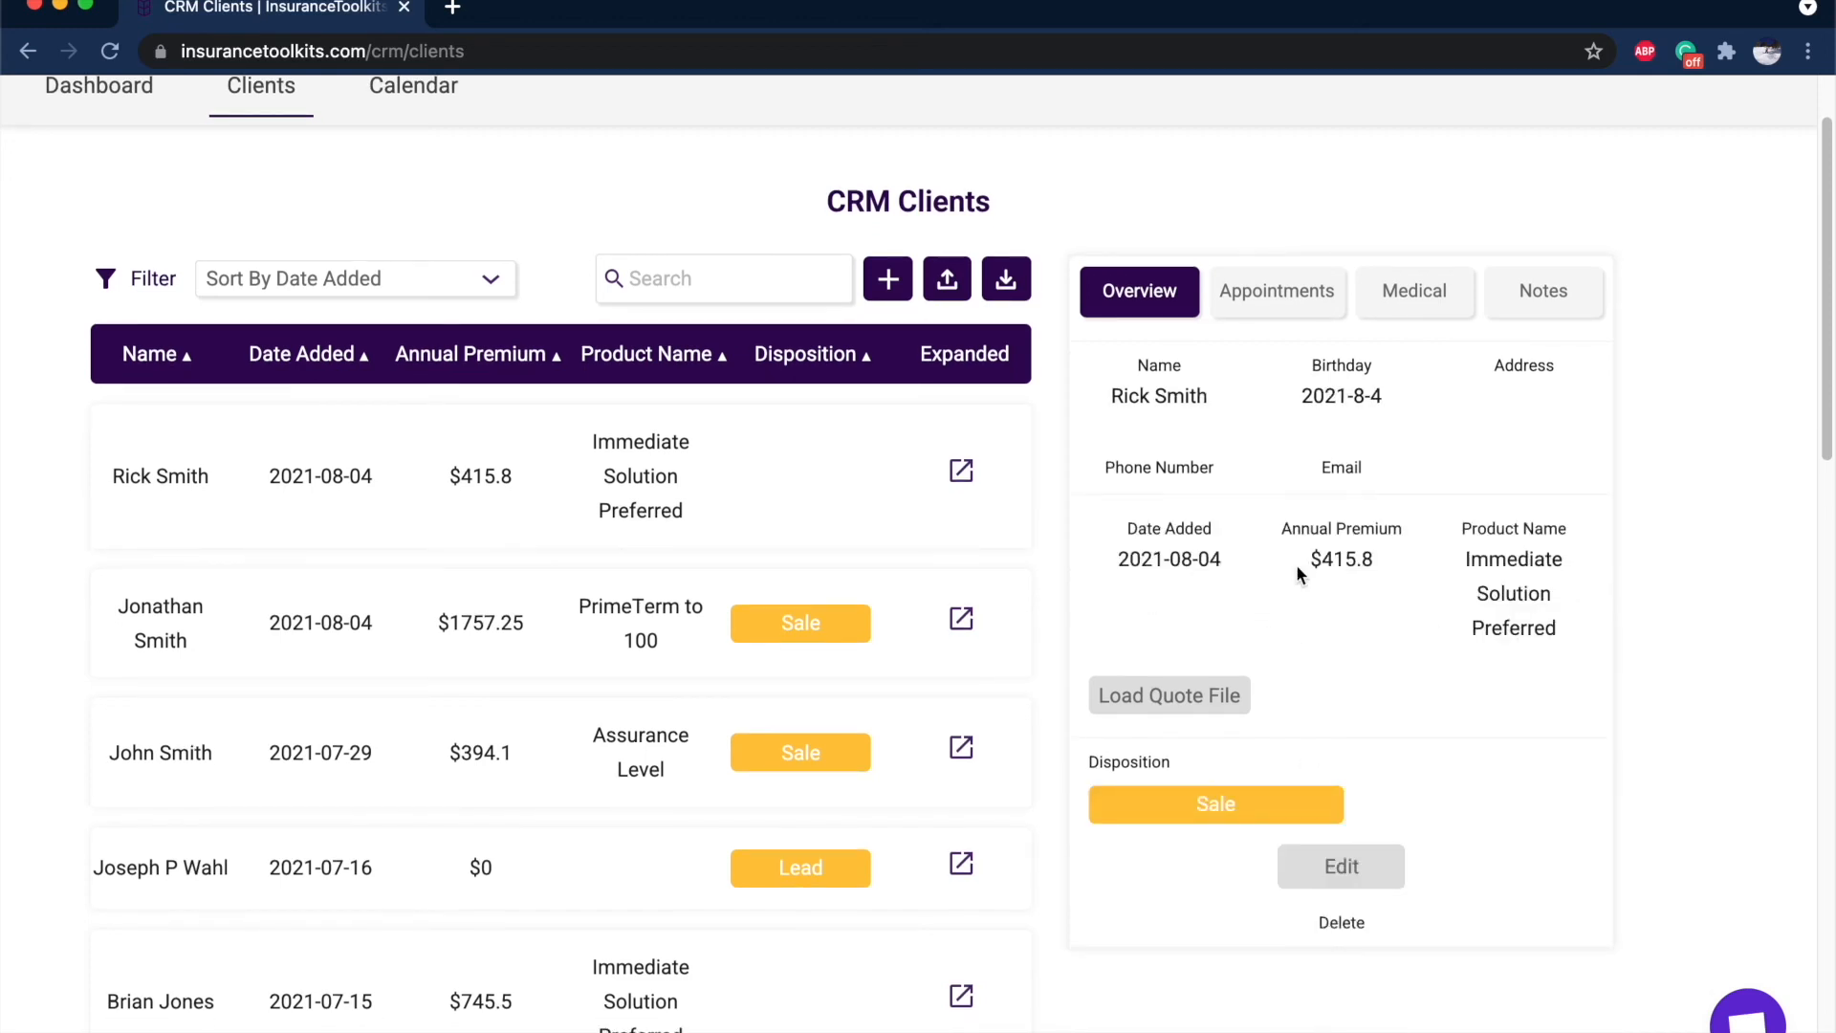
# Review the client's Appointments, Medical, Notes and Overview, then reload the saved quote file.
pyautogui.click(1255, 311)
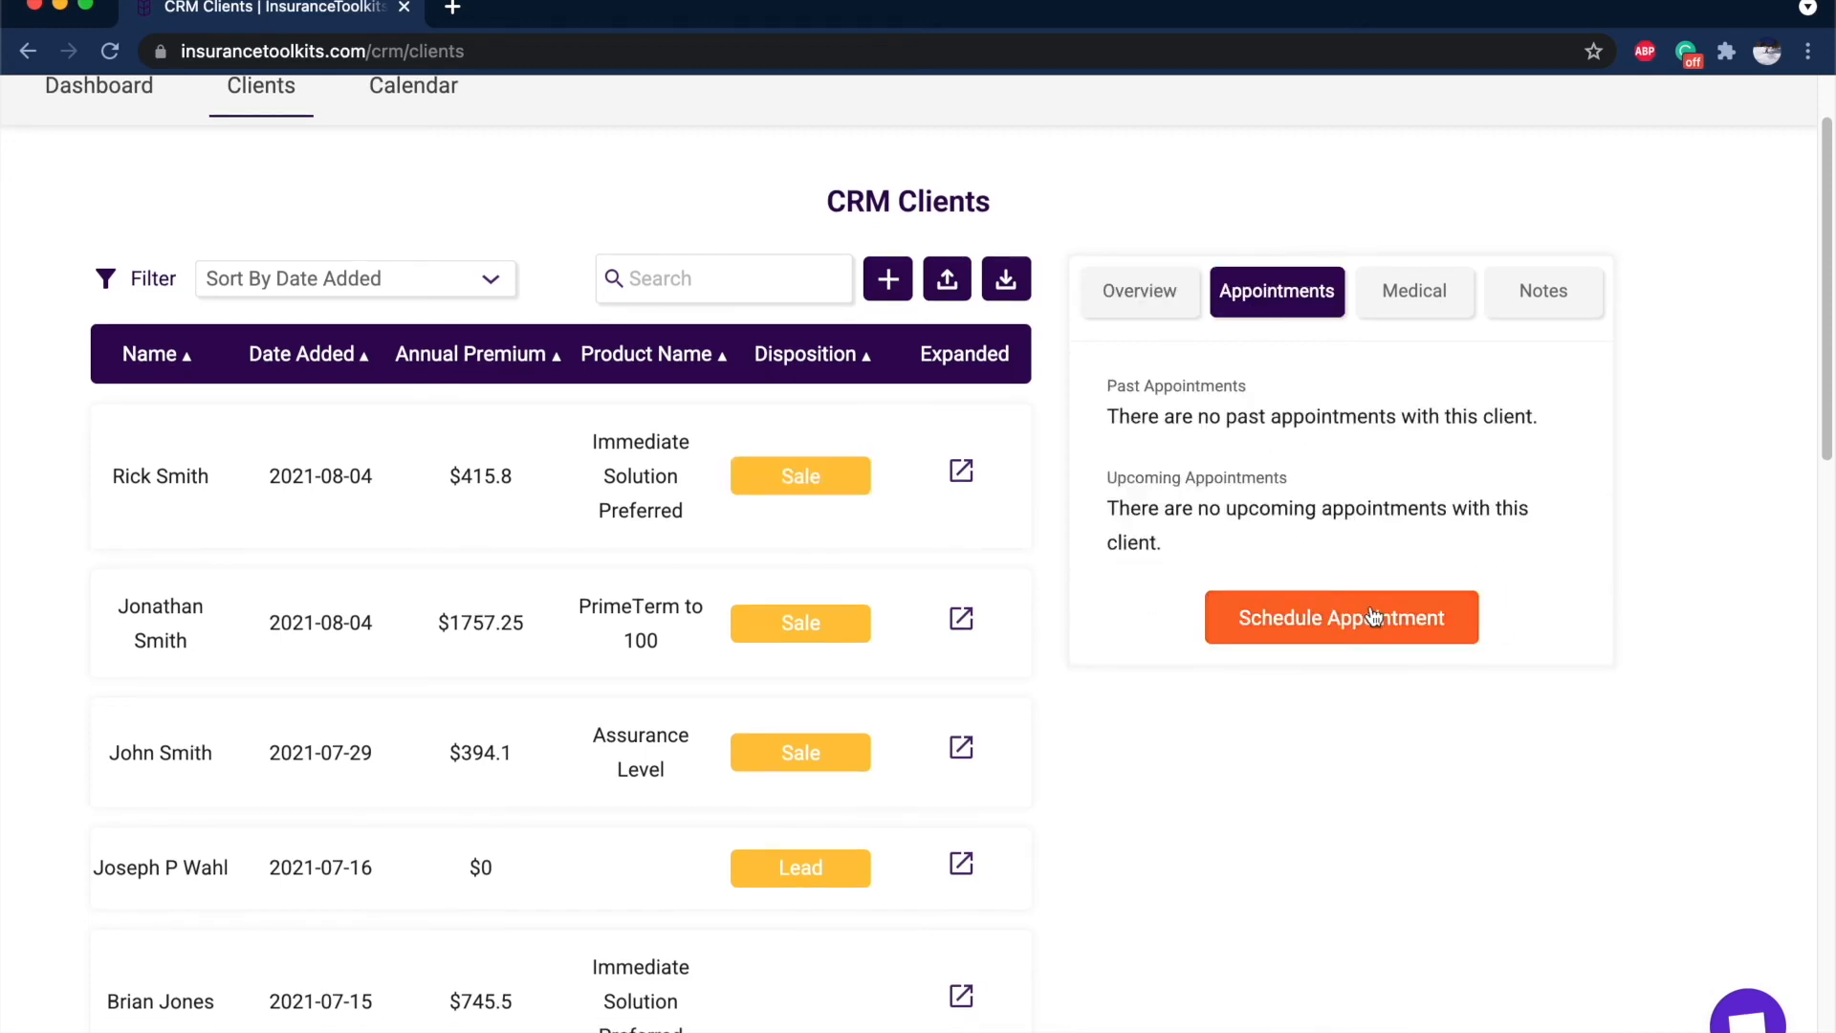
pyautogui.click(1410, 304)
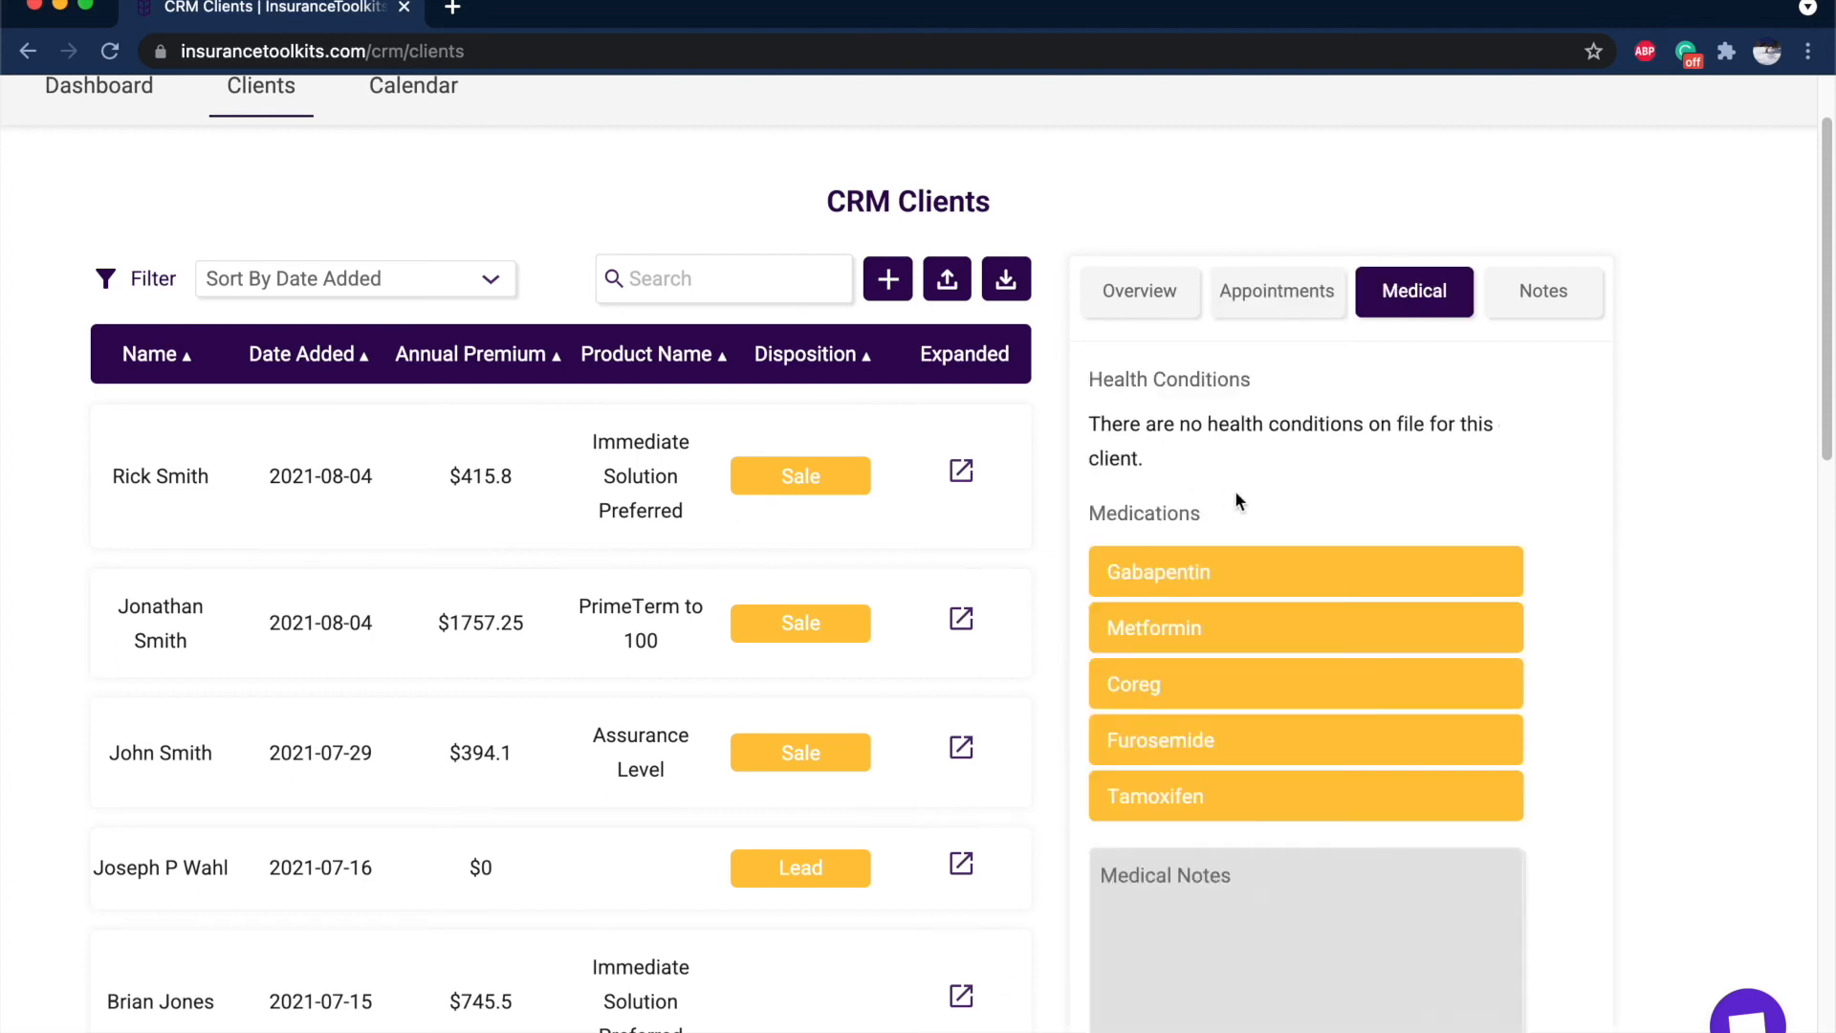
pyautogui.click(1573, 295)
pyautogui.click(1134, 293)
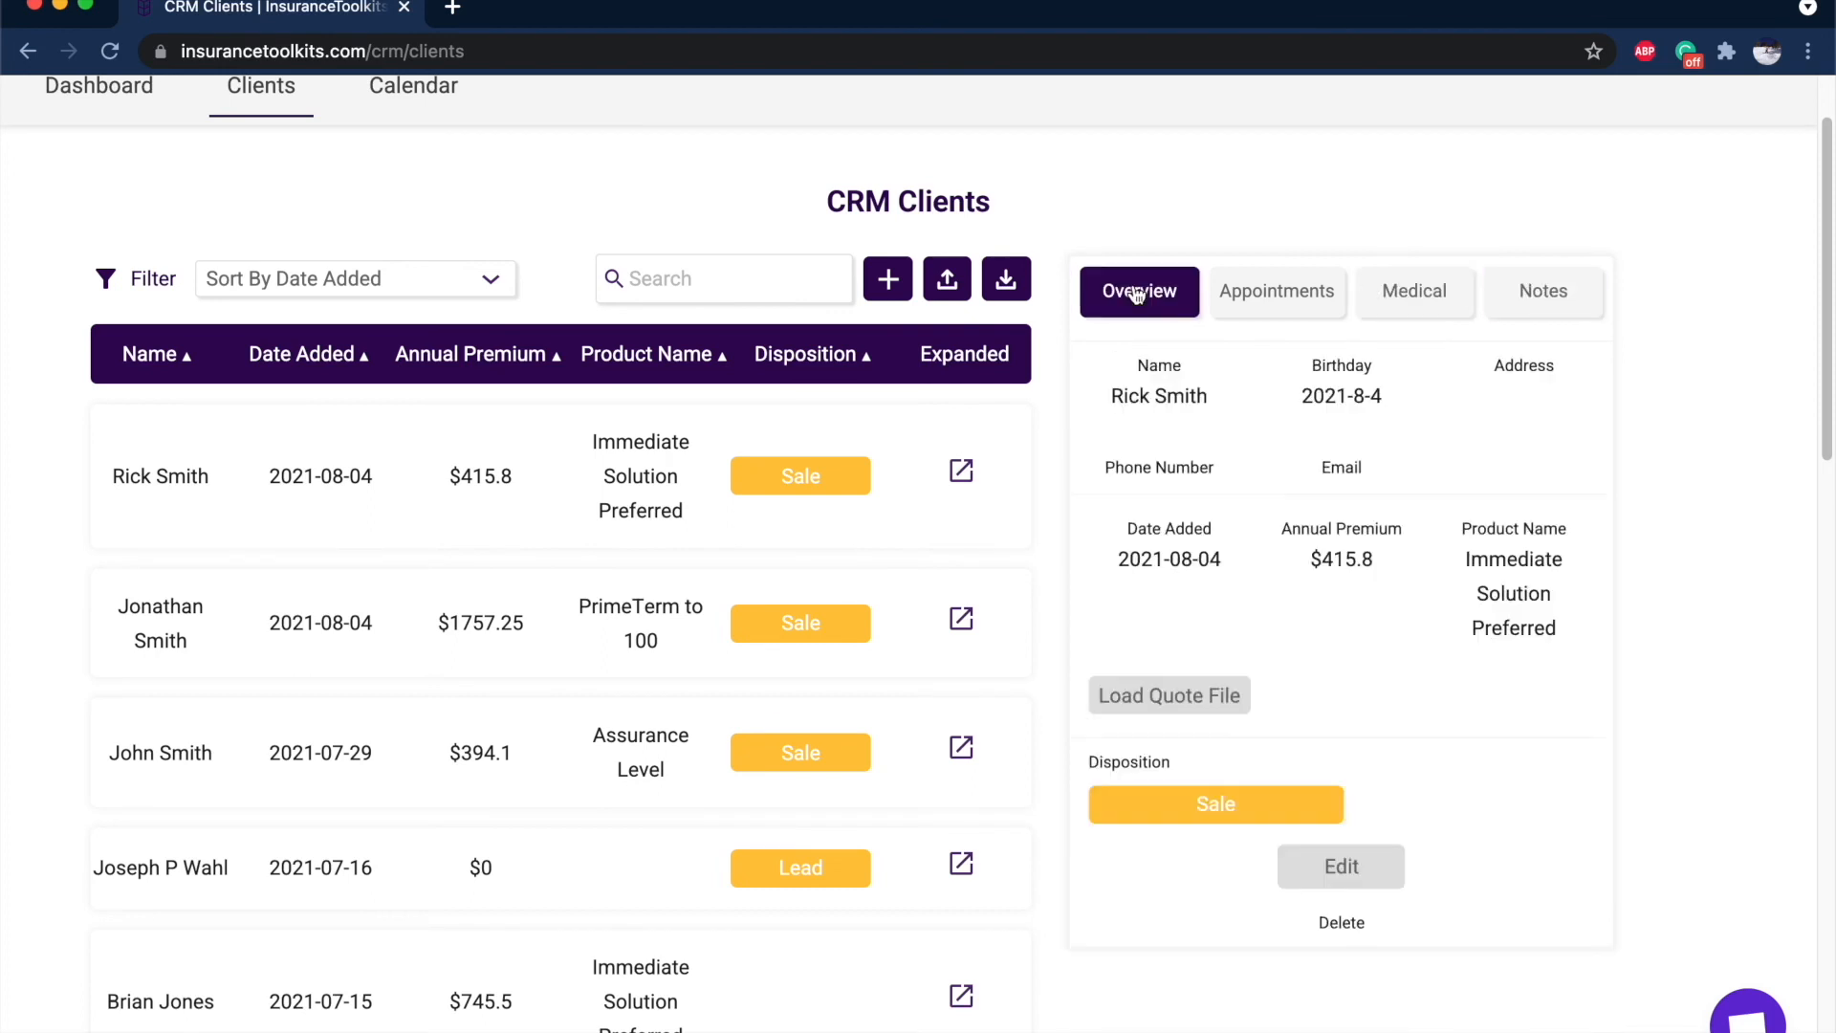
pyautogui.click(1168, 695)
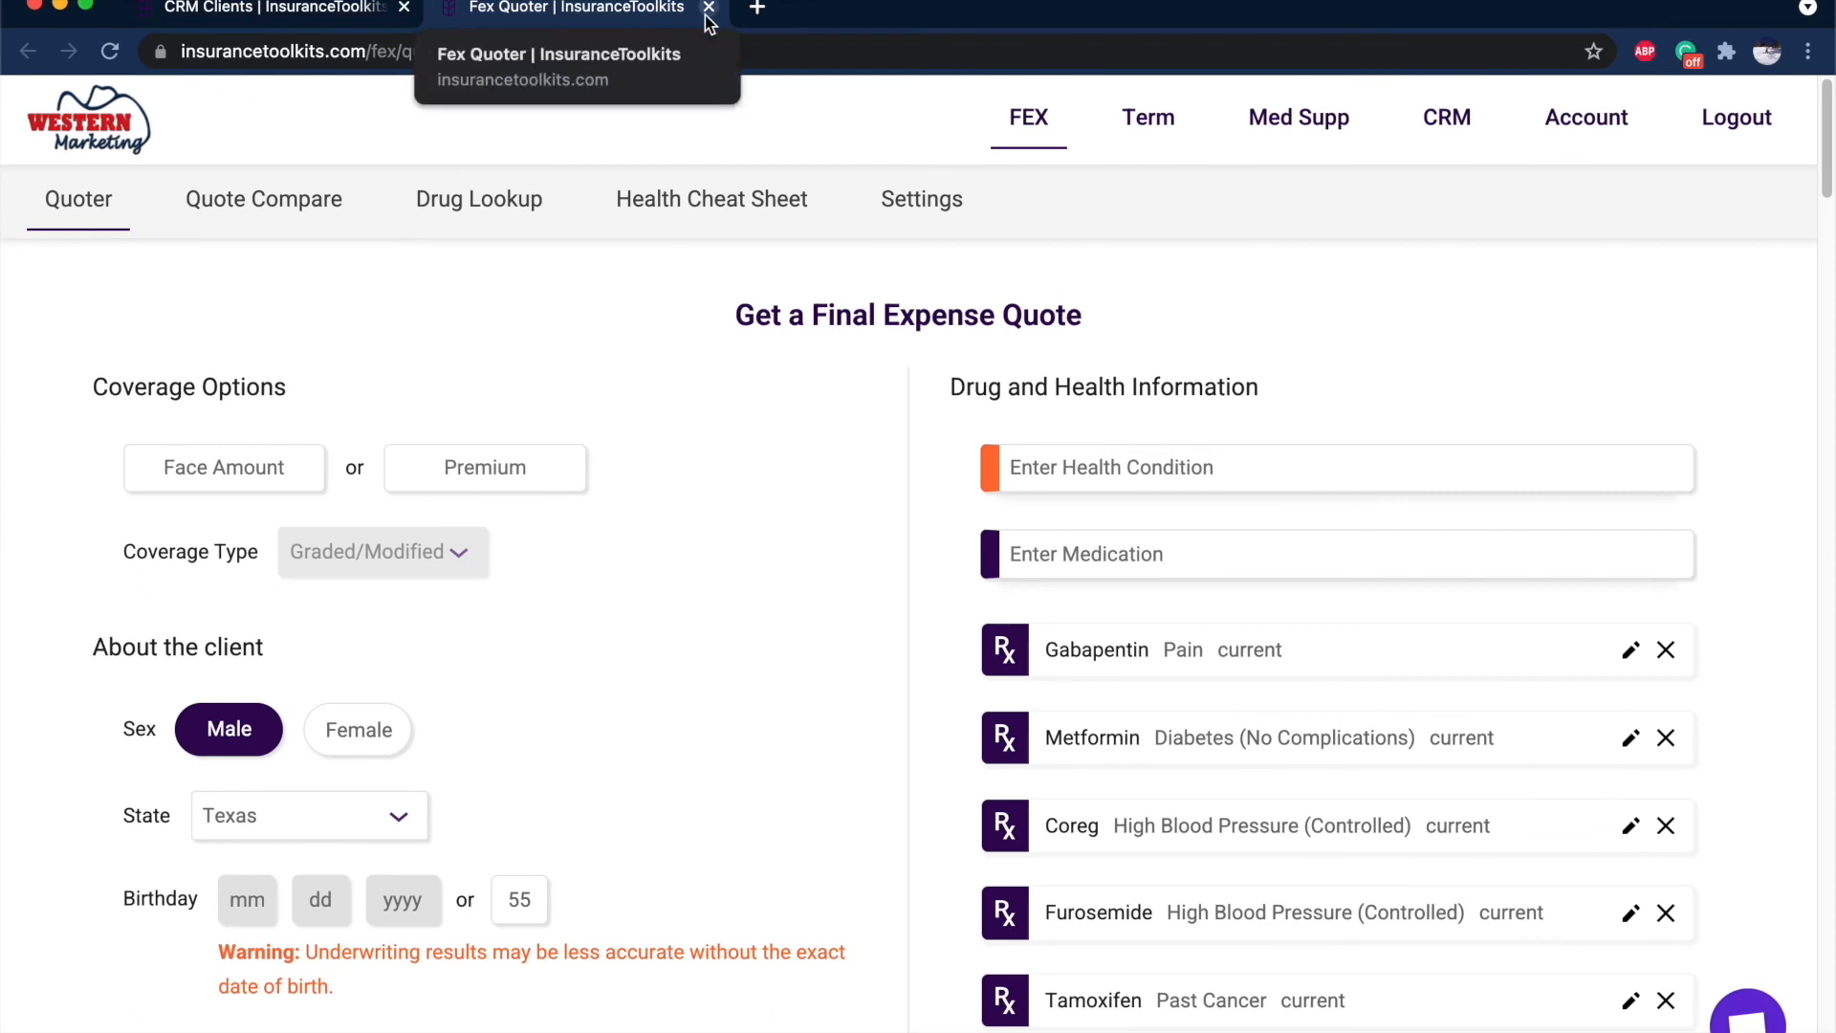
# Close the reopened Fex Quoter tab to get back to the CRM client list.
pyautogui.click(708, 10)
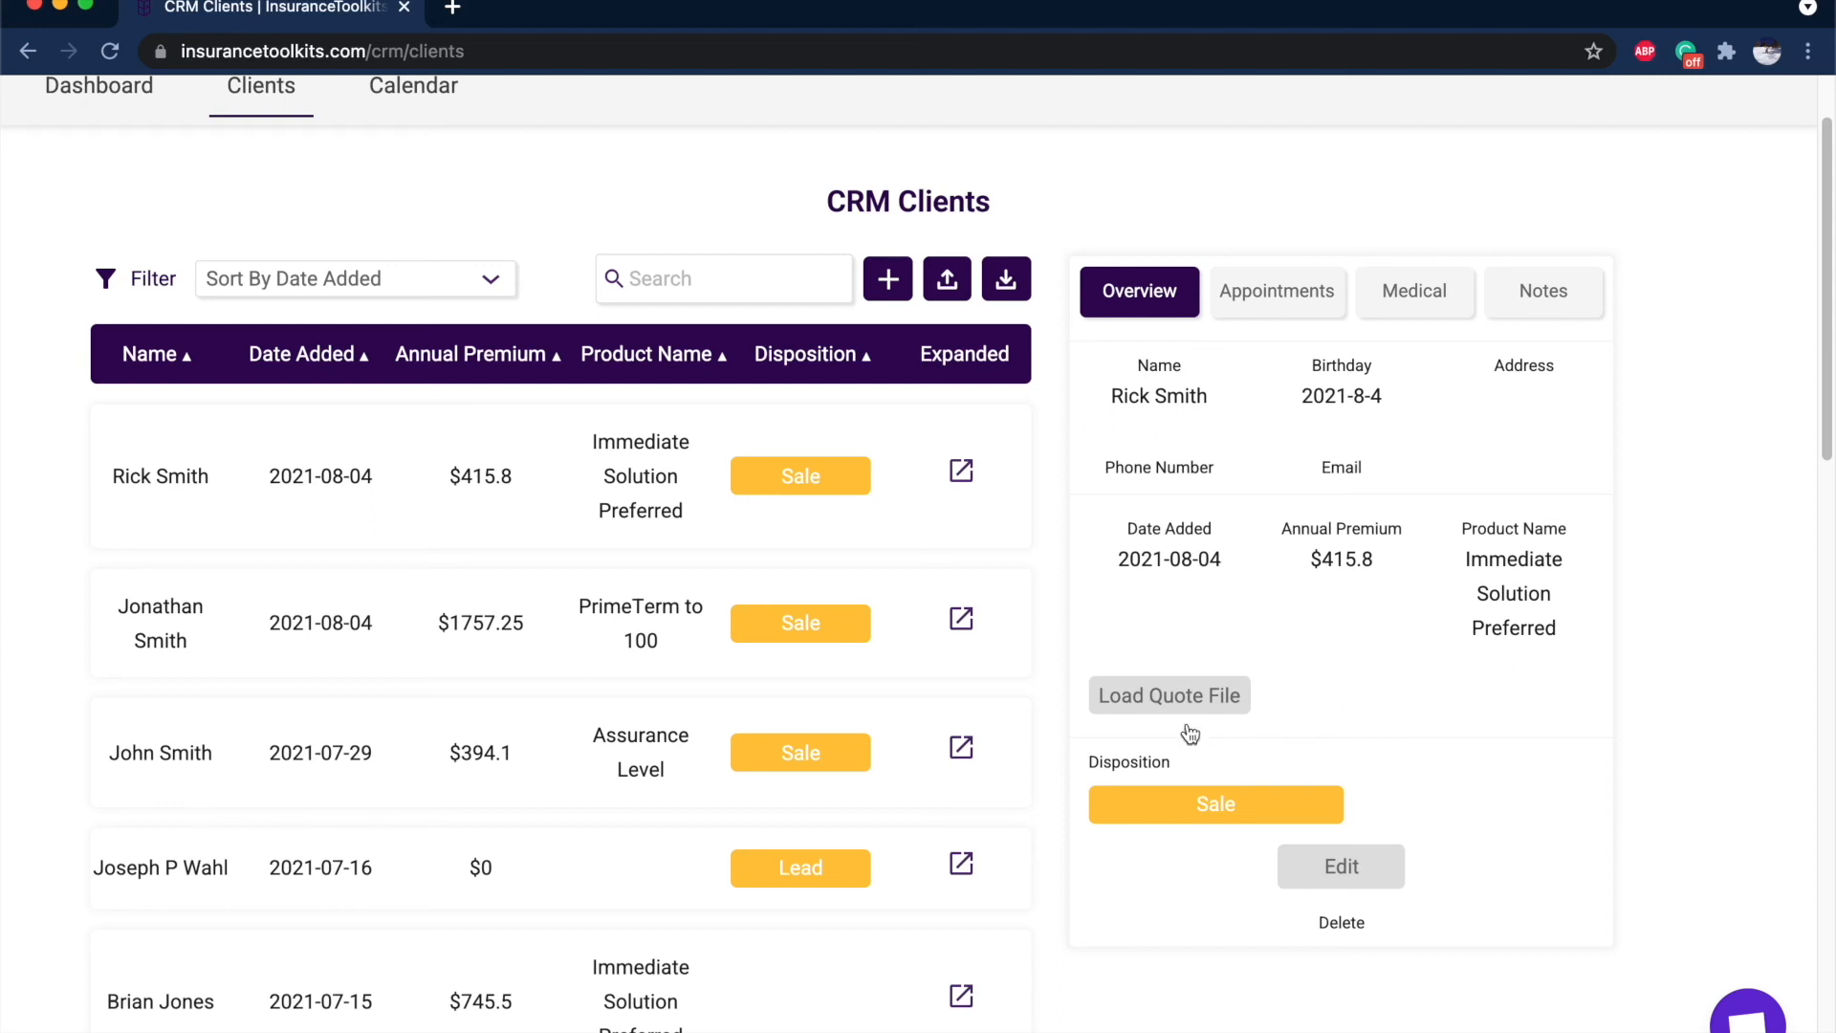
# Load the client's saved quote file (male, Texas, age 55, medications) into a new Fex Quoter tab.
pyautogui.click(1169, 696)
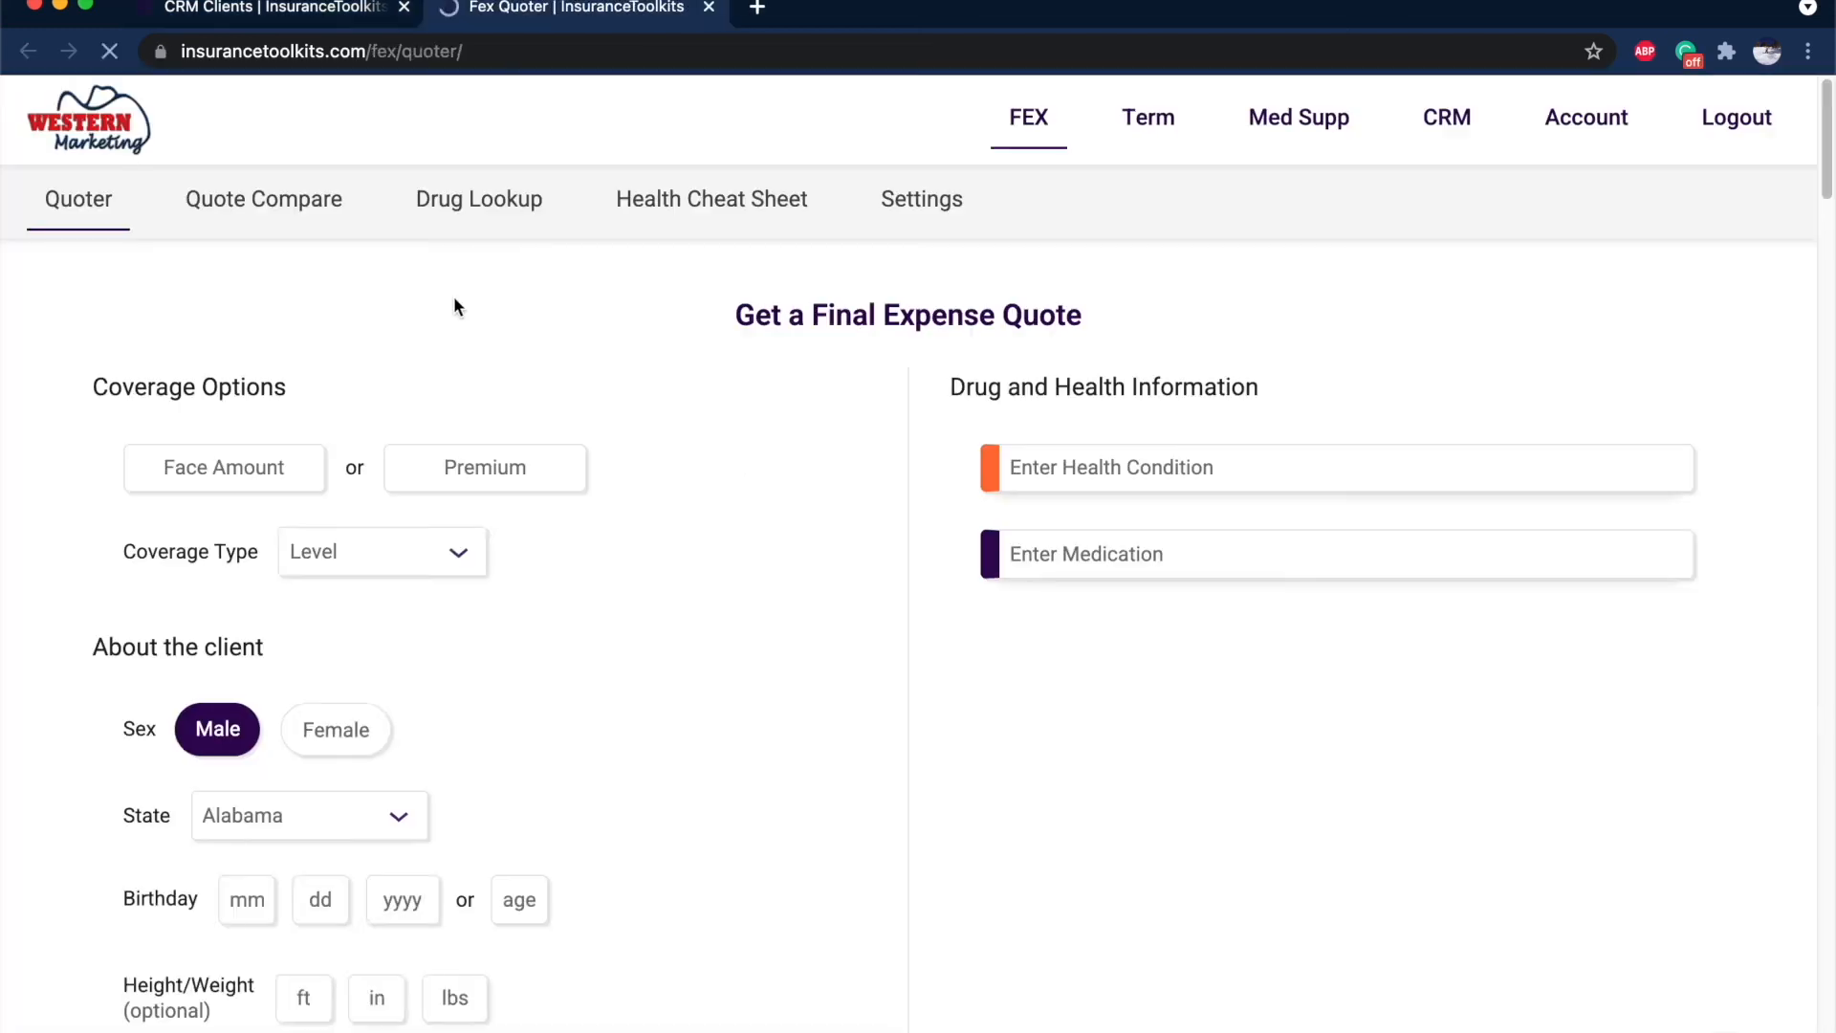
# Requote with a $30 premium, led by Transamerica Immediate Solution Preferred at $8,208.00 face amount.
pyautogui.click(484, 467)
pyautogui.write('30')
pyautogui.scroll(-5, 719, 699)
pyautogui.click(983, 952)
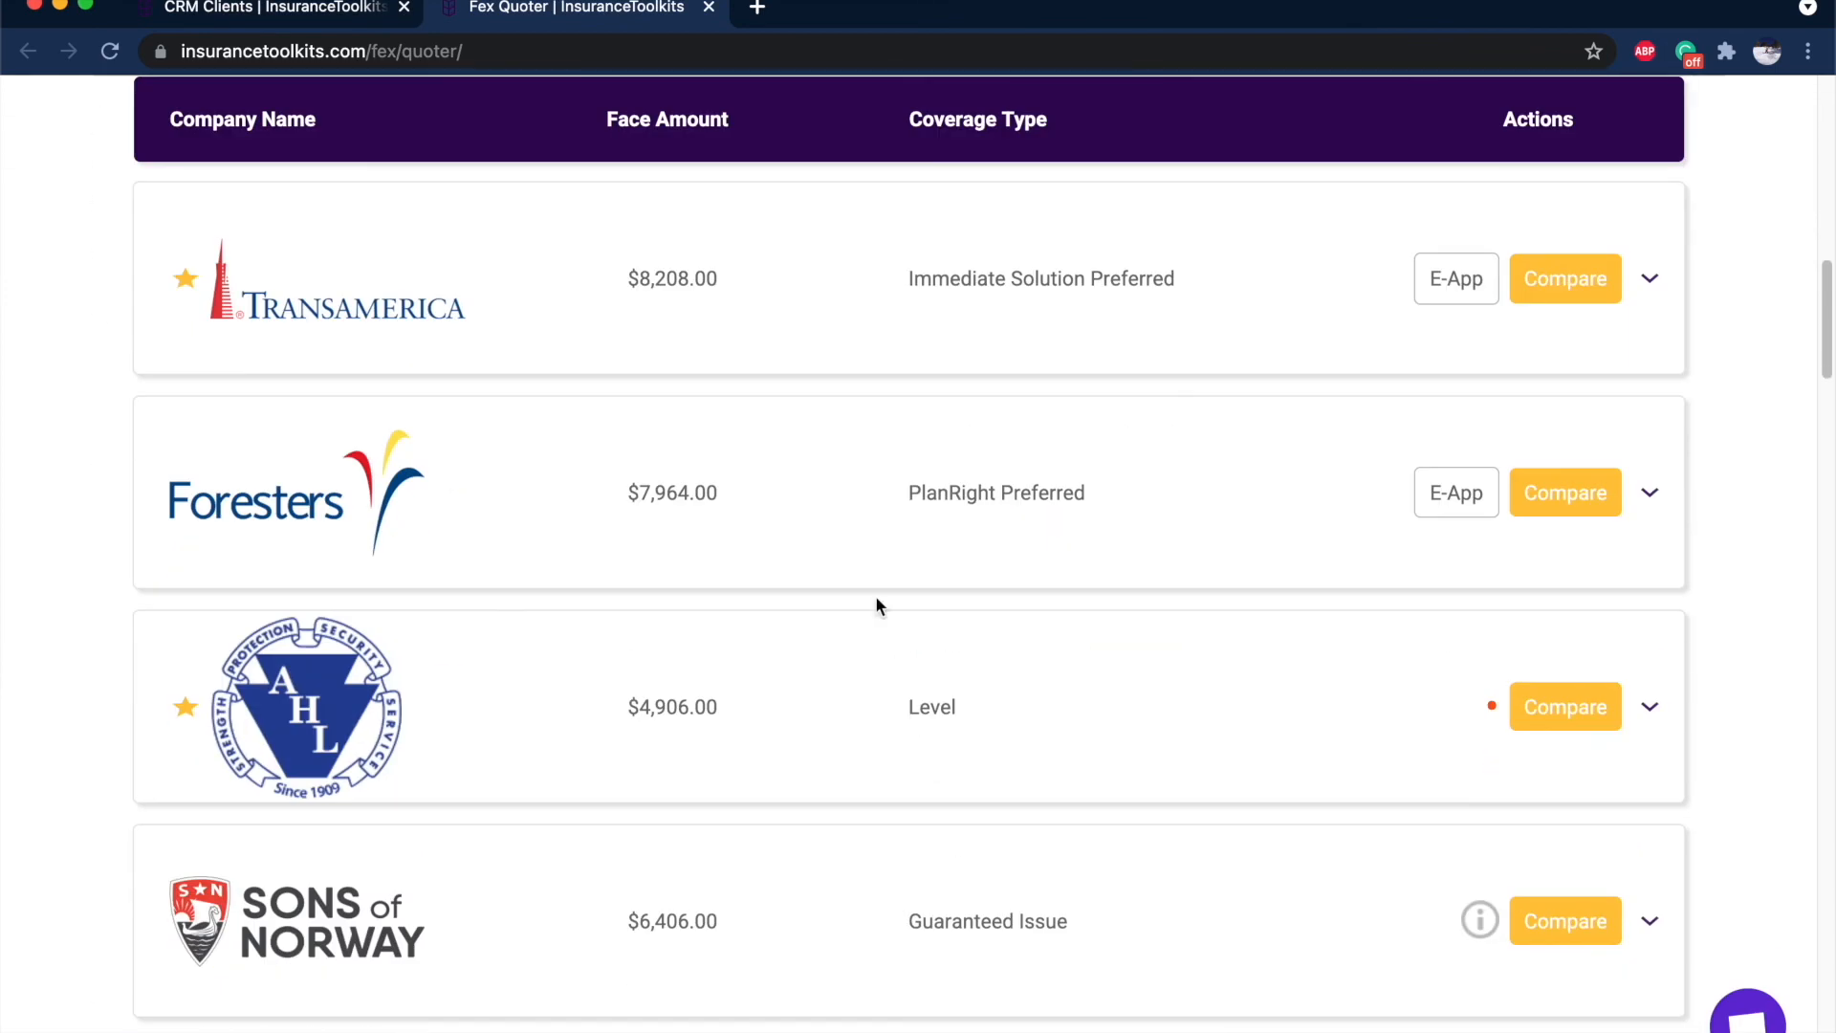
pyautogui.scroll(1, 969, 395)
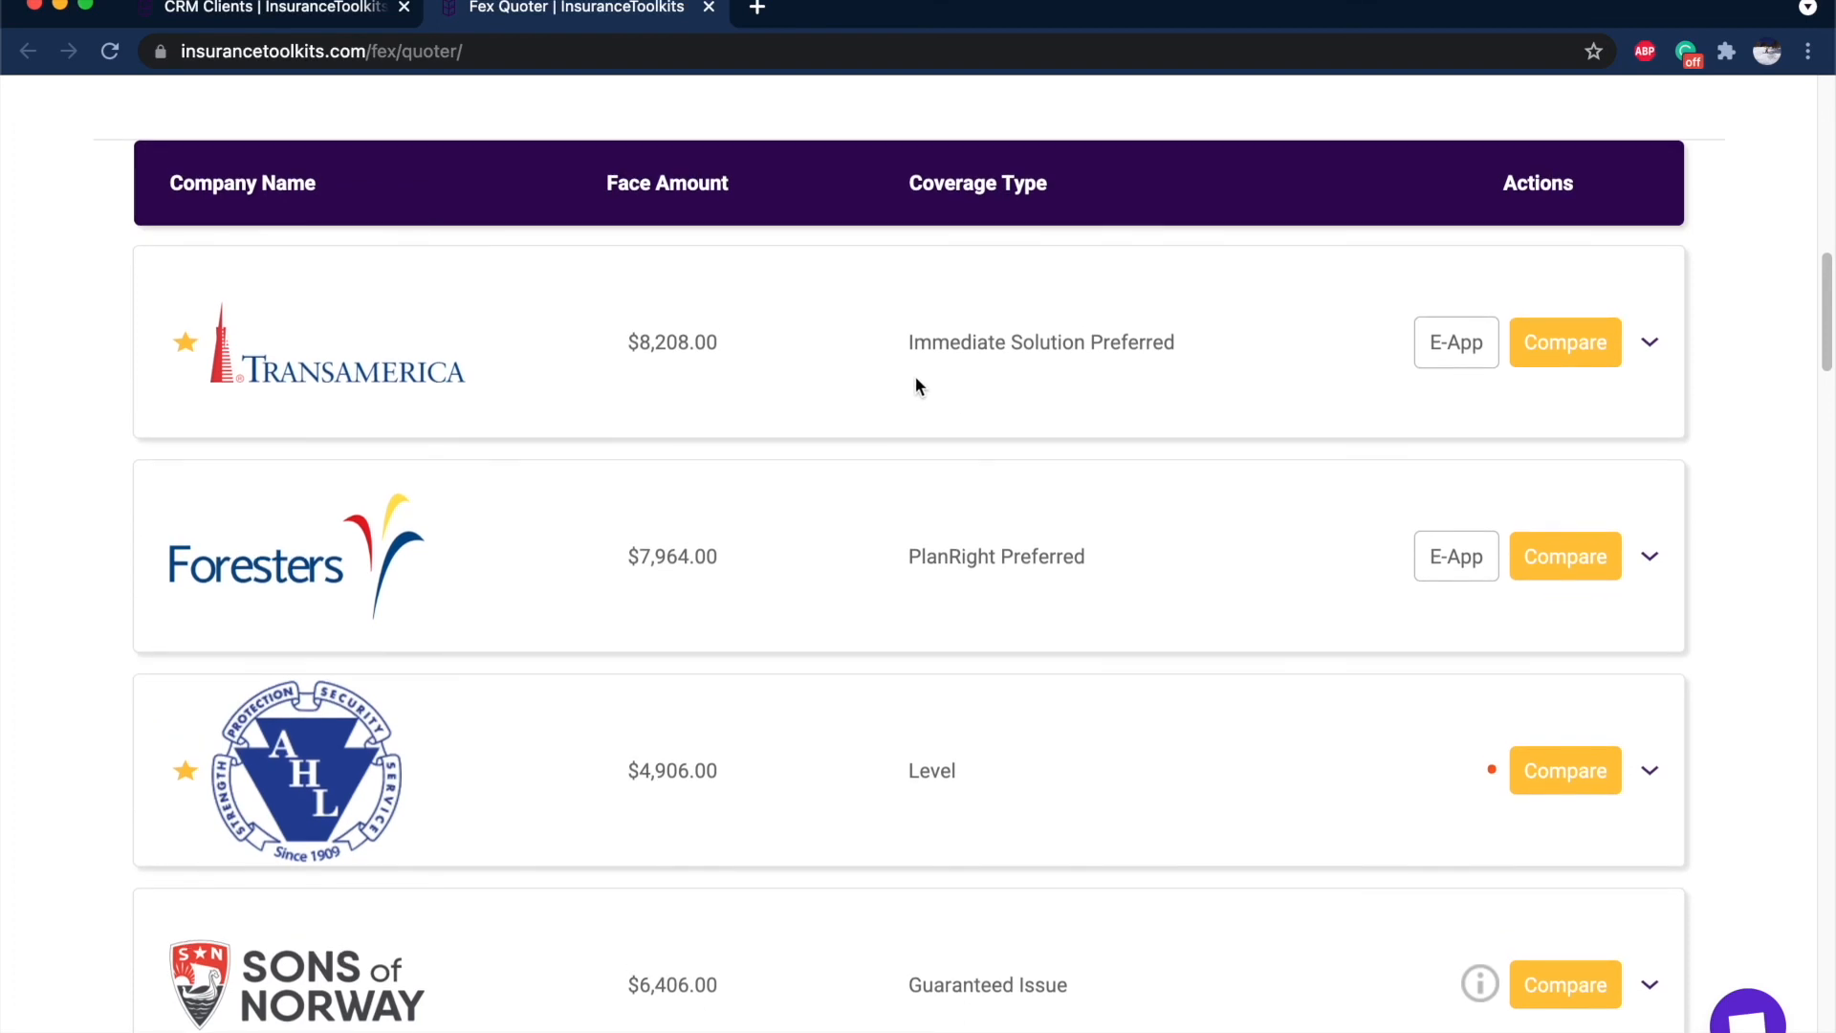
pyautogui.scroll(1, 916, 385)
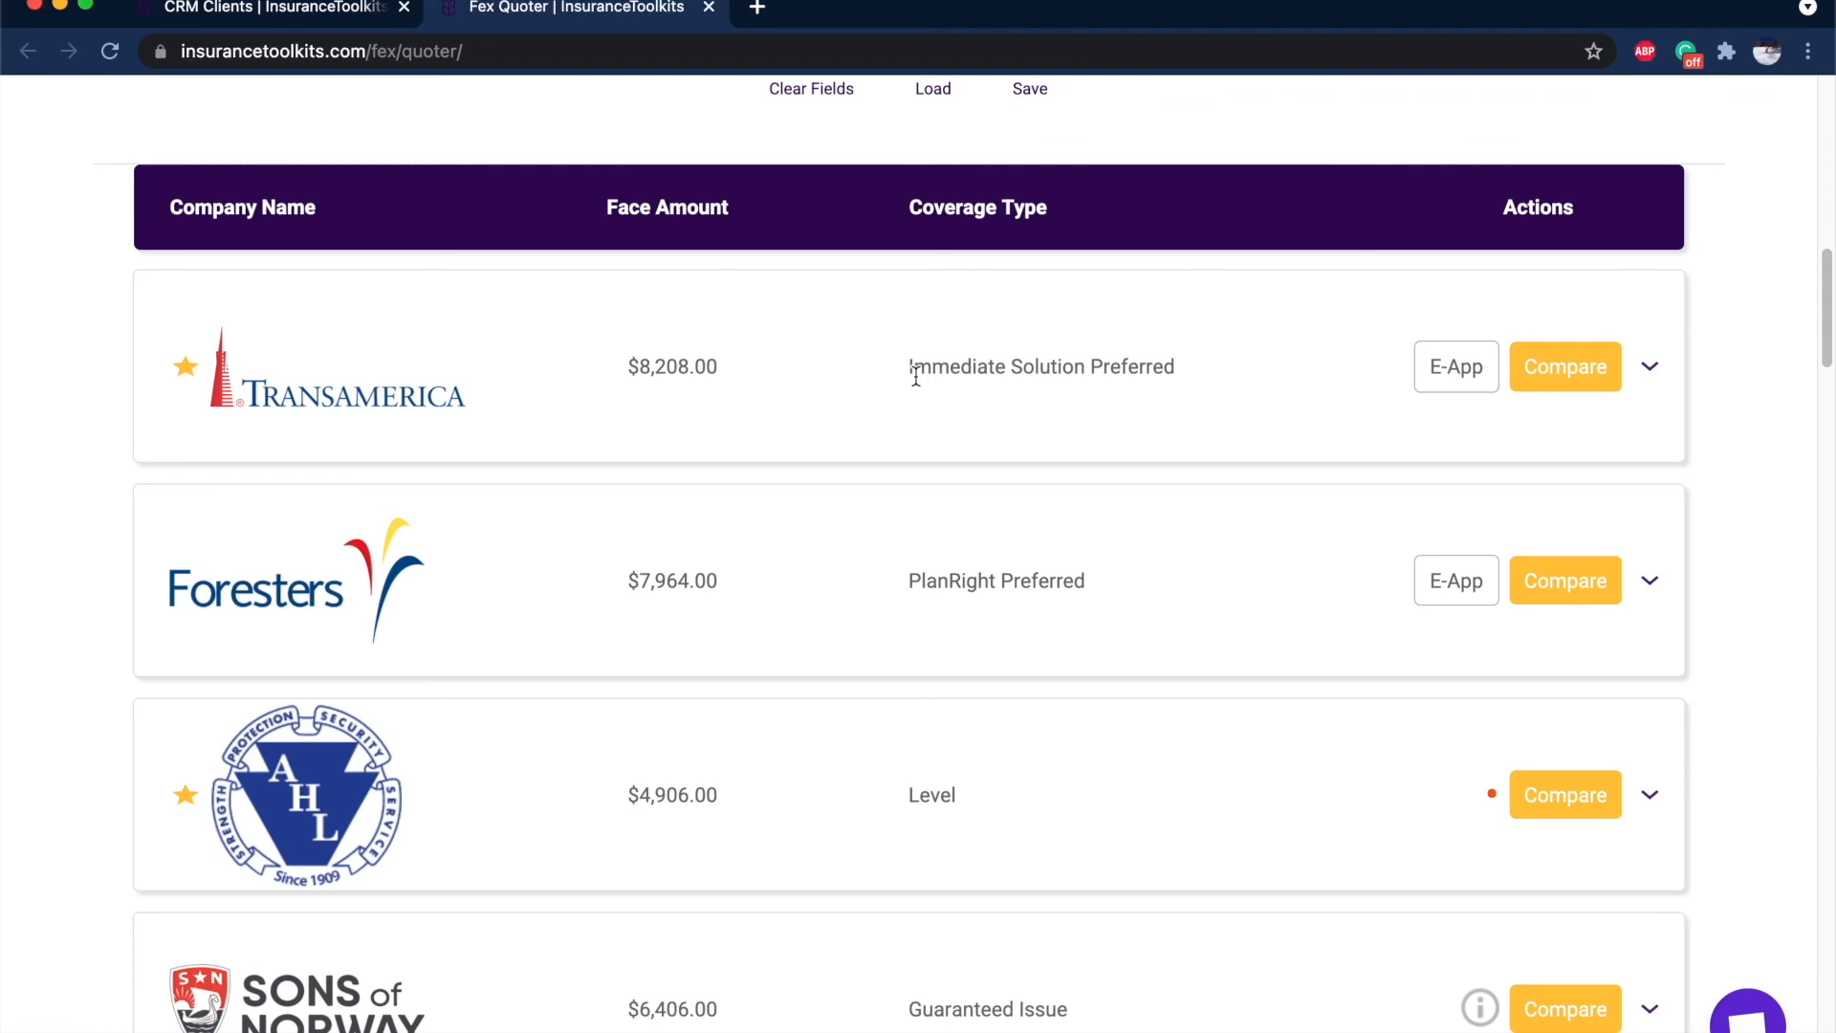
pyautogui.scroll(10, 916, 375)
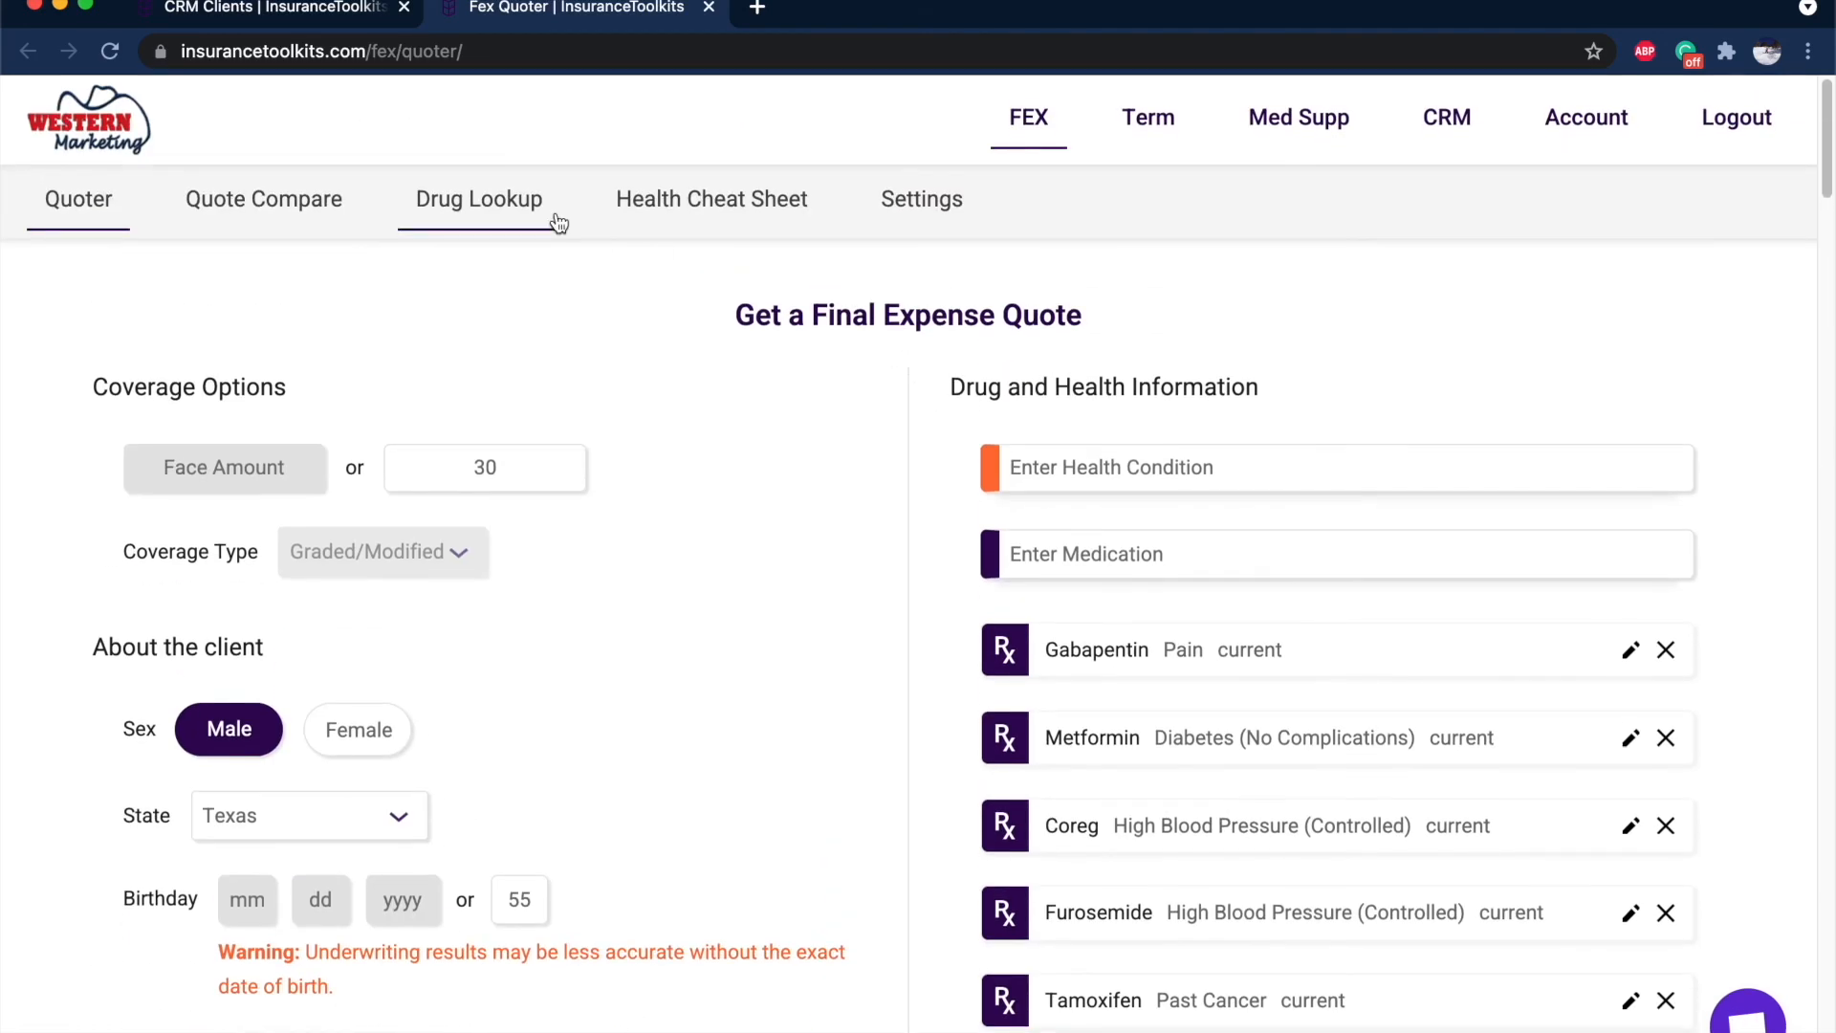
# Open the Drug Lookup from Quote Compare and enter age 55.
pyautogui.click(270, 201)
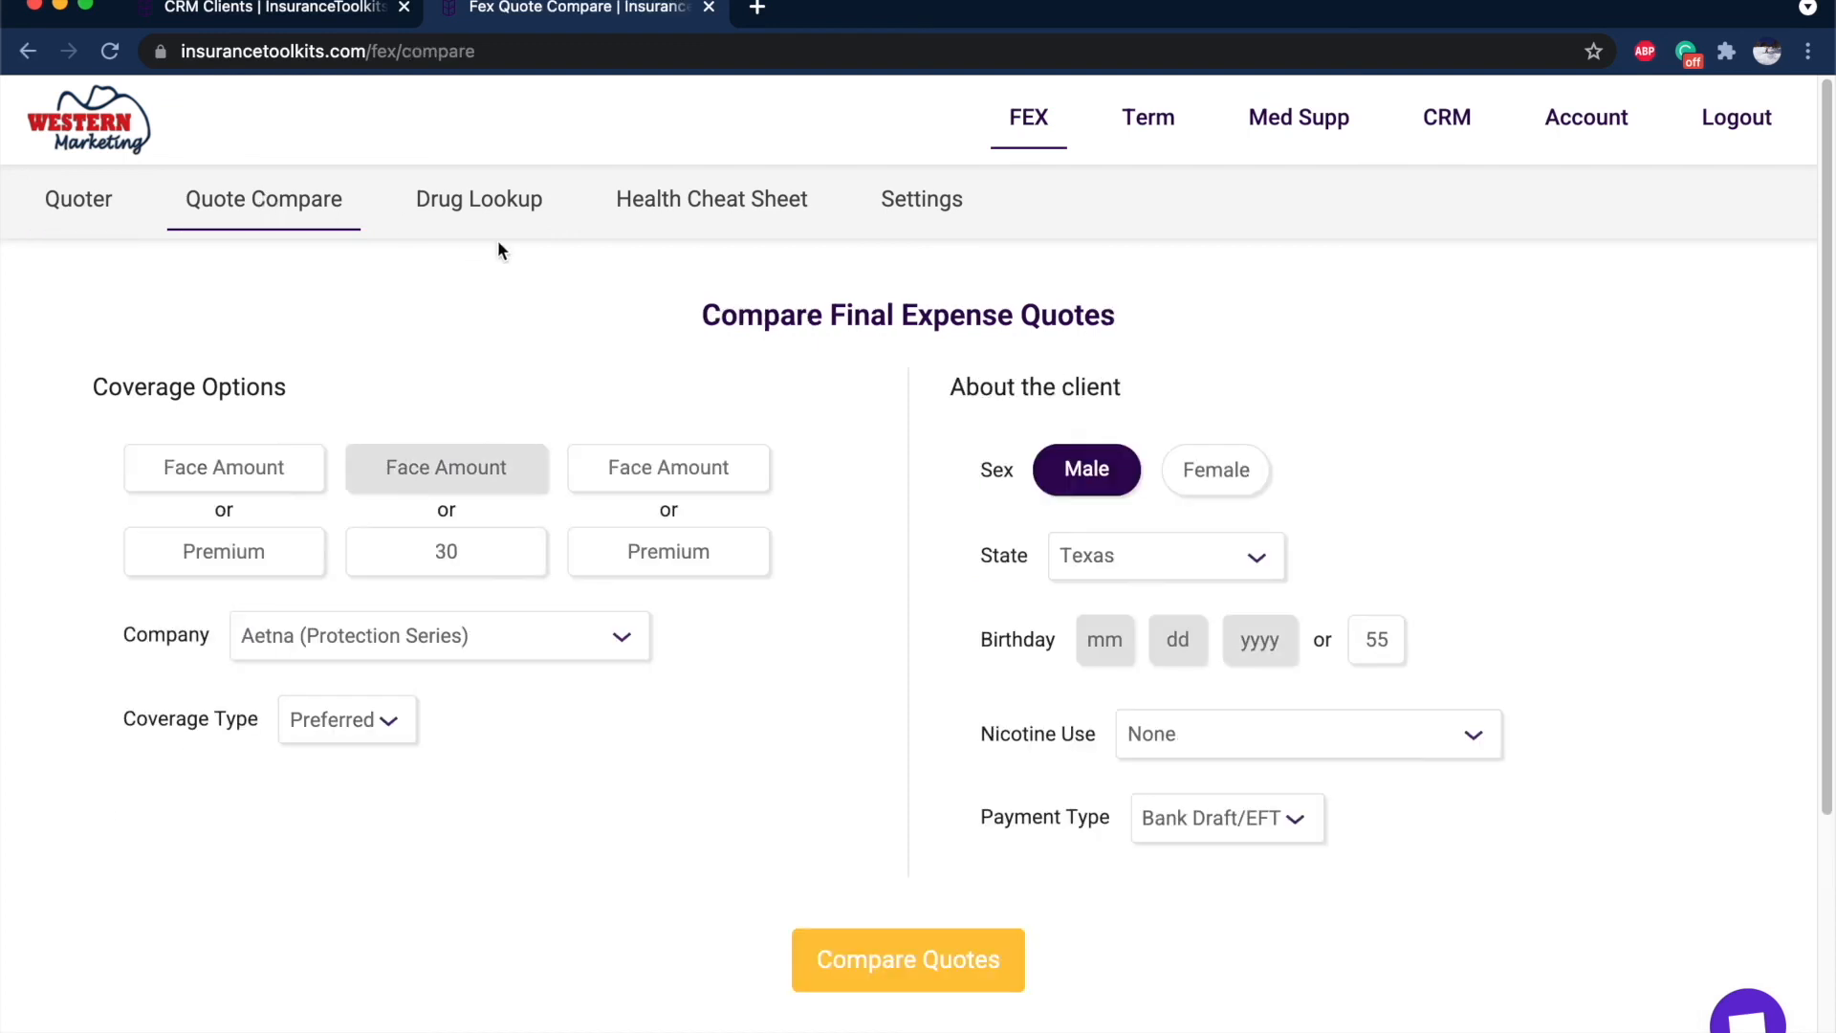
pyautogui.click(499, 225)
pyautogui.click(727, 564)
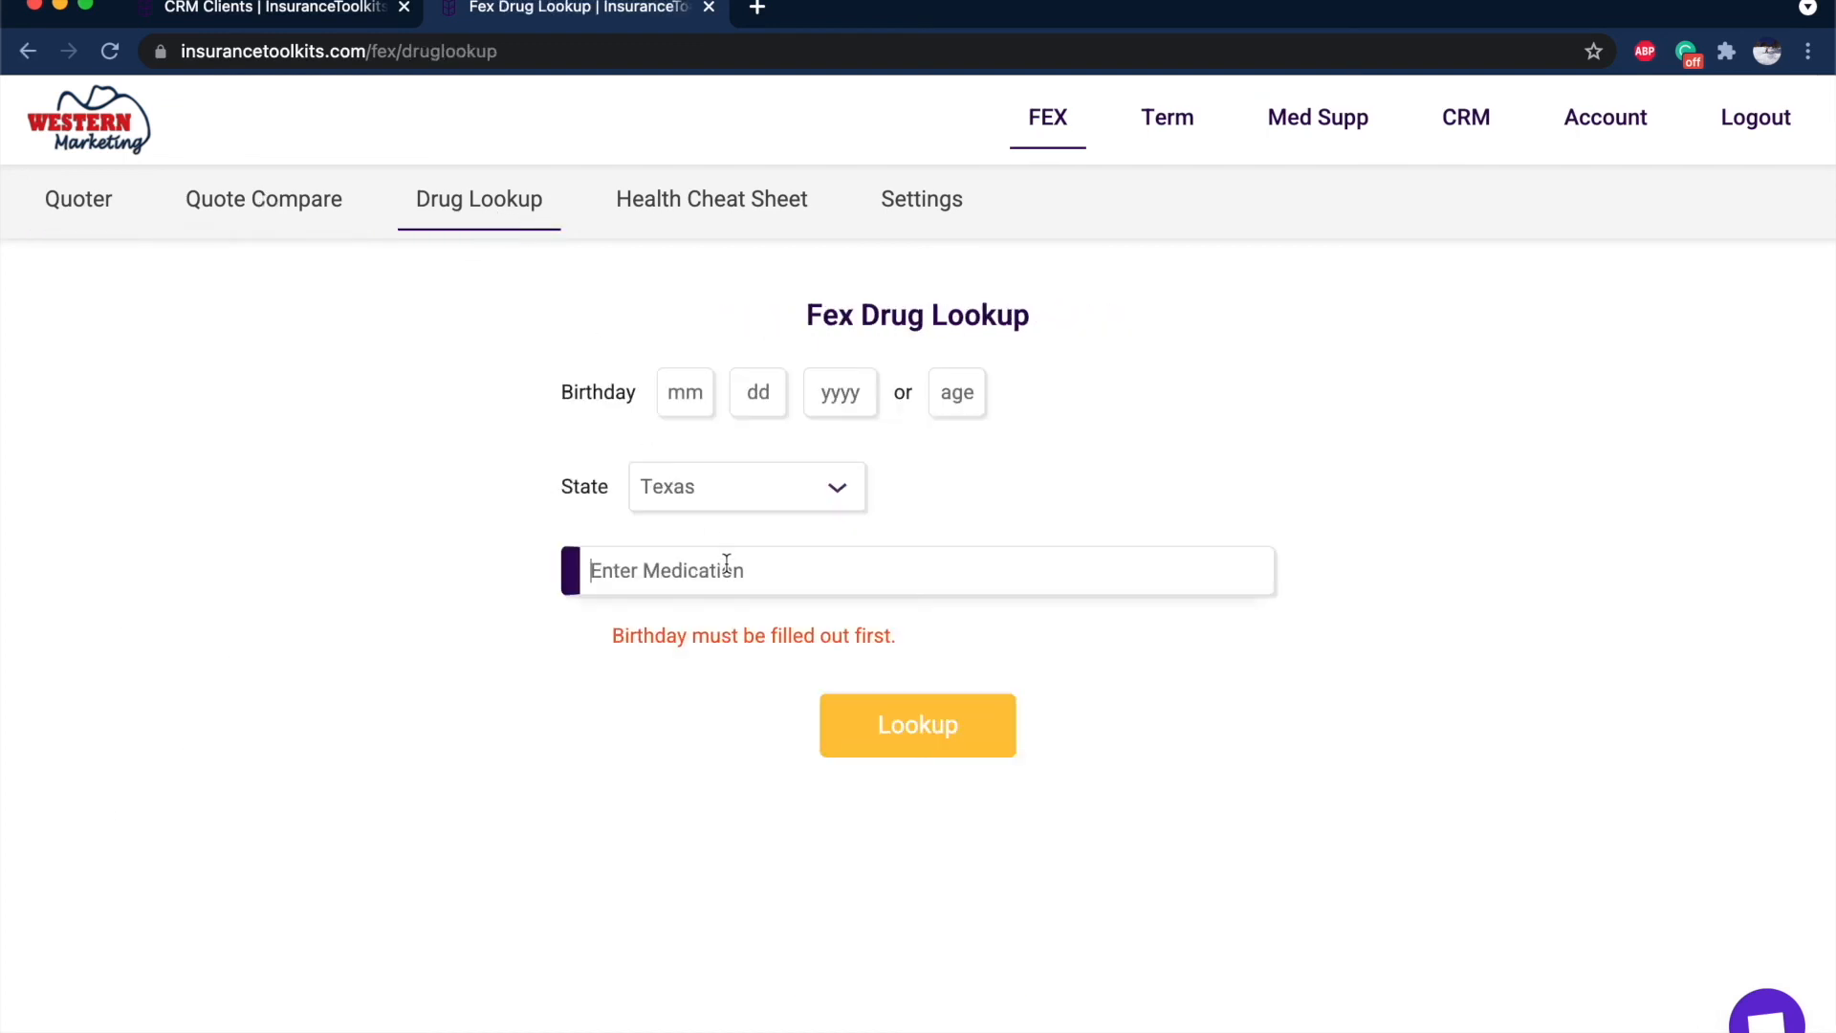
pyautogui.click(971, 390)
pyautogui.write('55')
# Add Spiriva for COPD and run the lookup to see each carrier's acceptance.
pyautogui.click(756, 570)
pyautogui.write('spiriva')
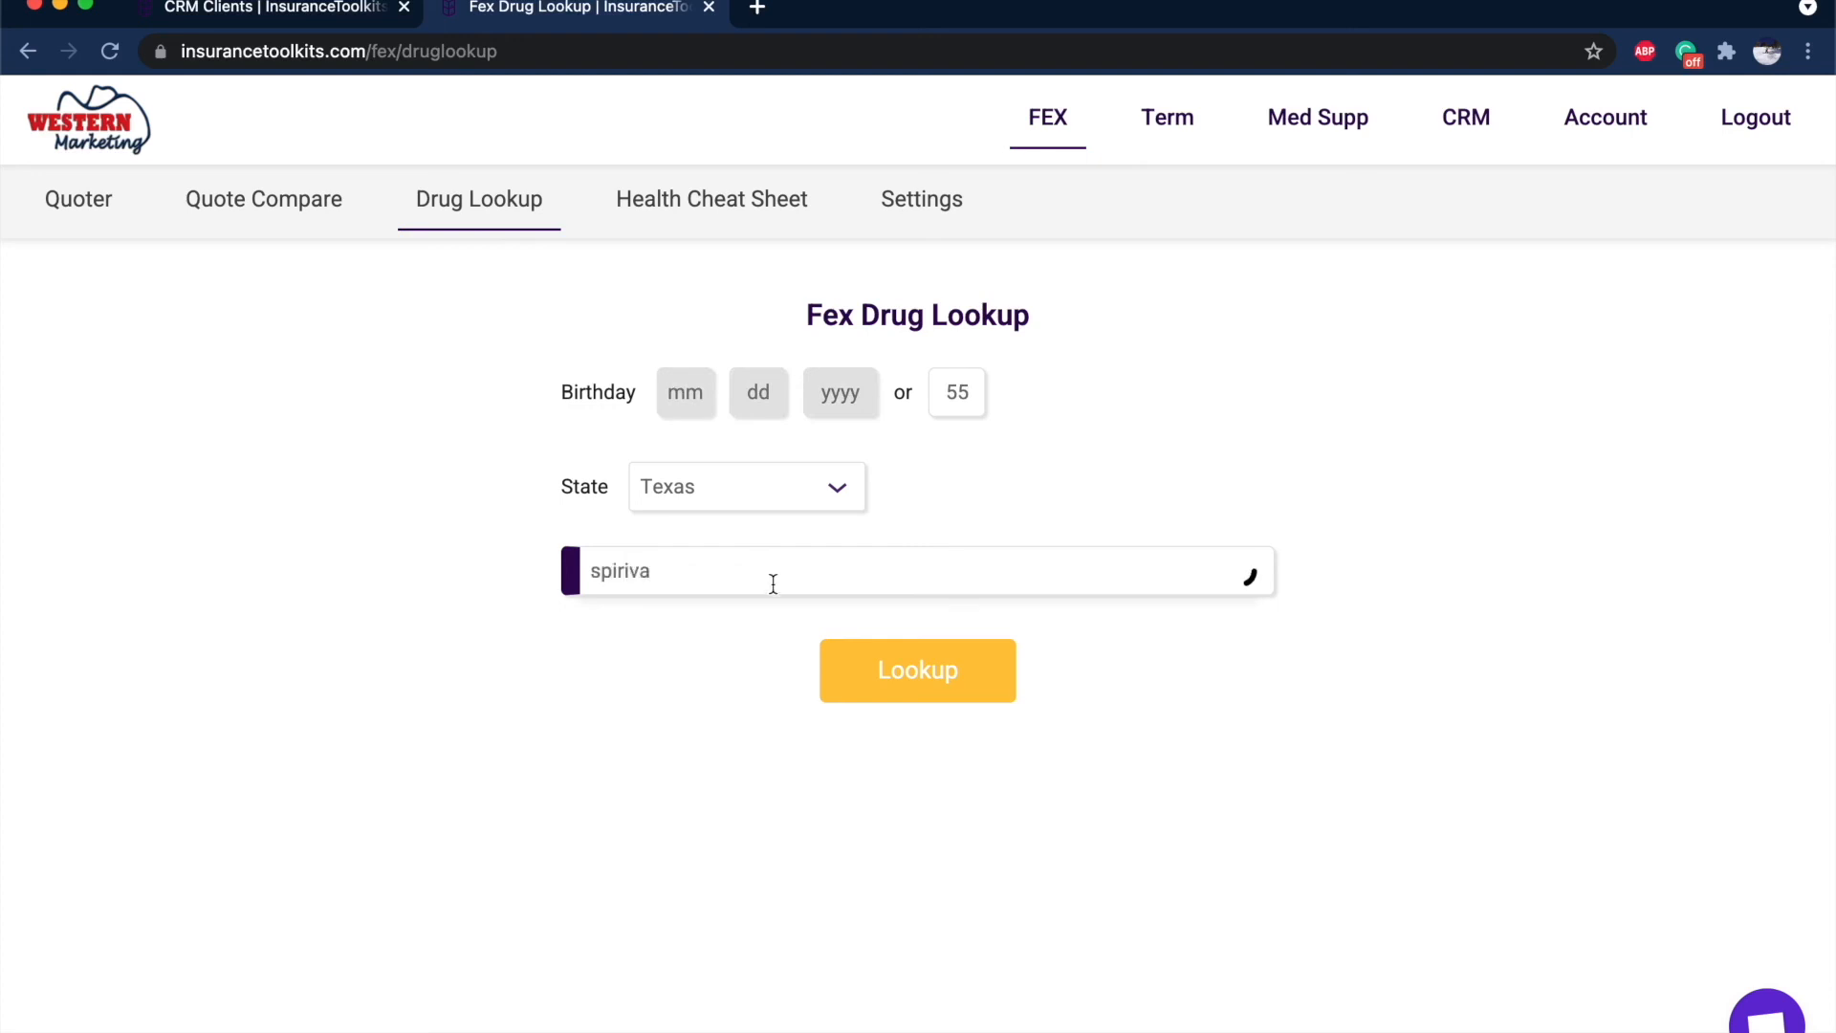
pyautogui.click(713, 631)
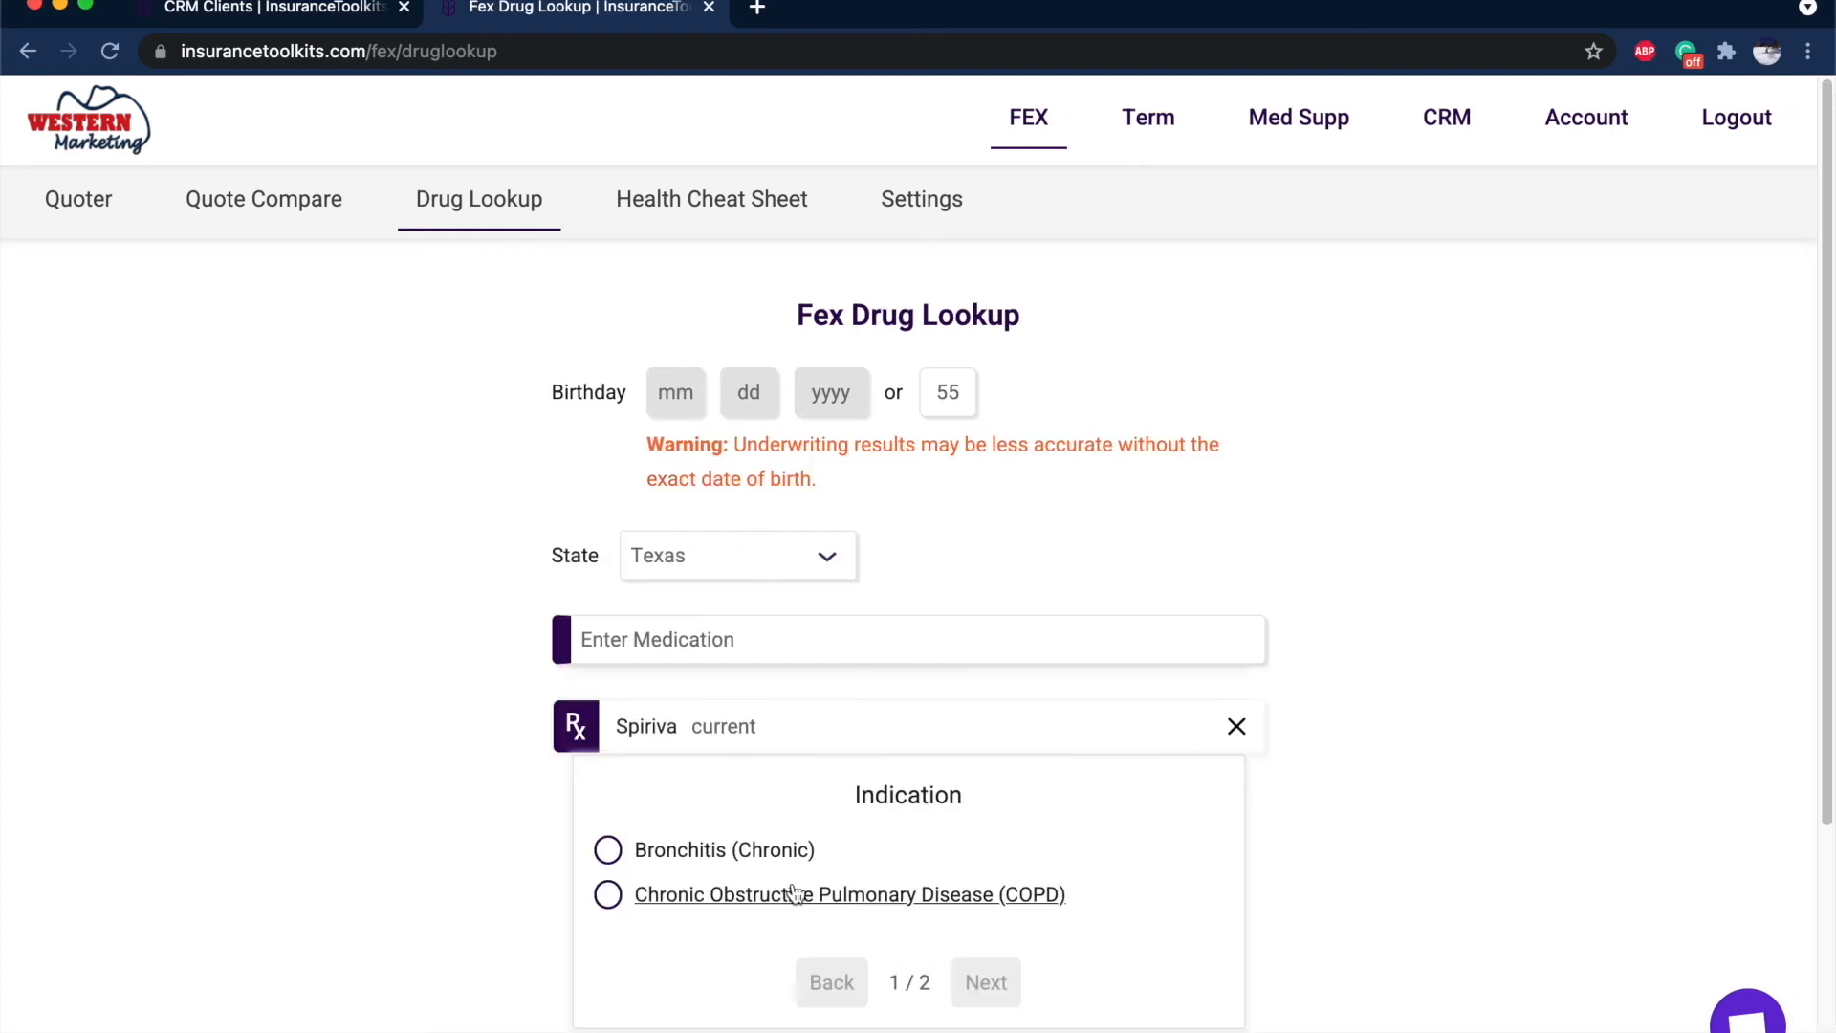
pyautogui.click(851, 894)
pyautogui.scroll(-2, 1023, 918)
pyautogui.click(980, 935)
pyautogui.click(909, 779)
pyautogui.scroll(-4, 1320, 803)
pyautogui.moveTo(1375, 548)
pyautogui.moveTo(1386, 794)
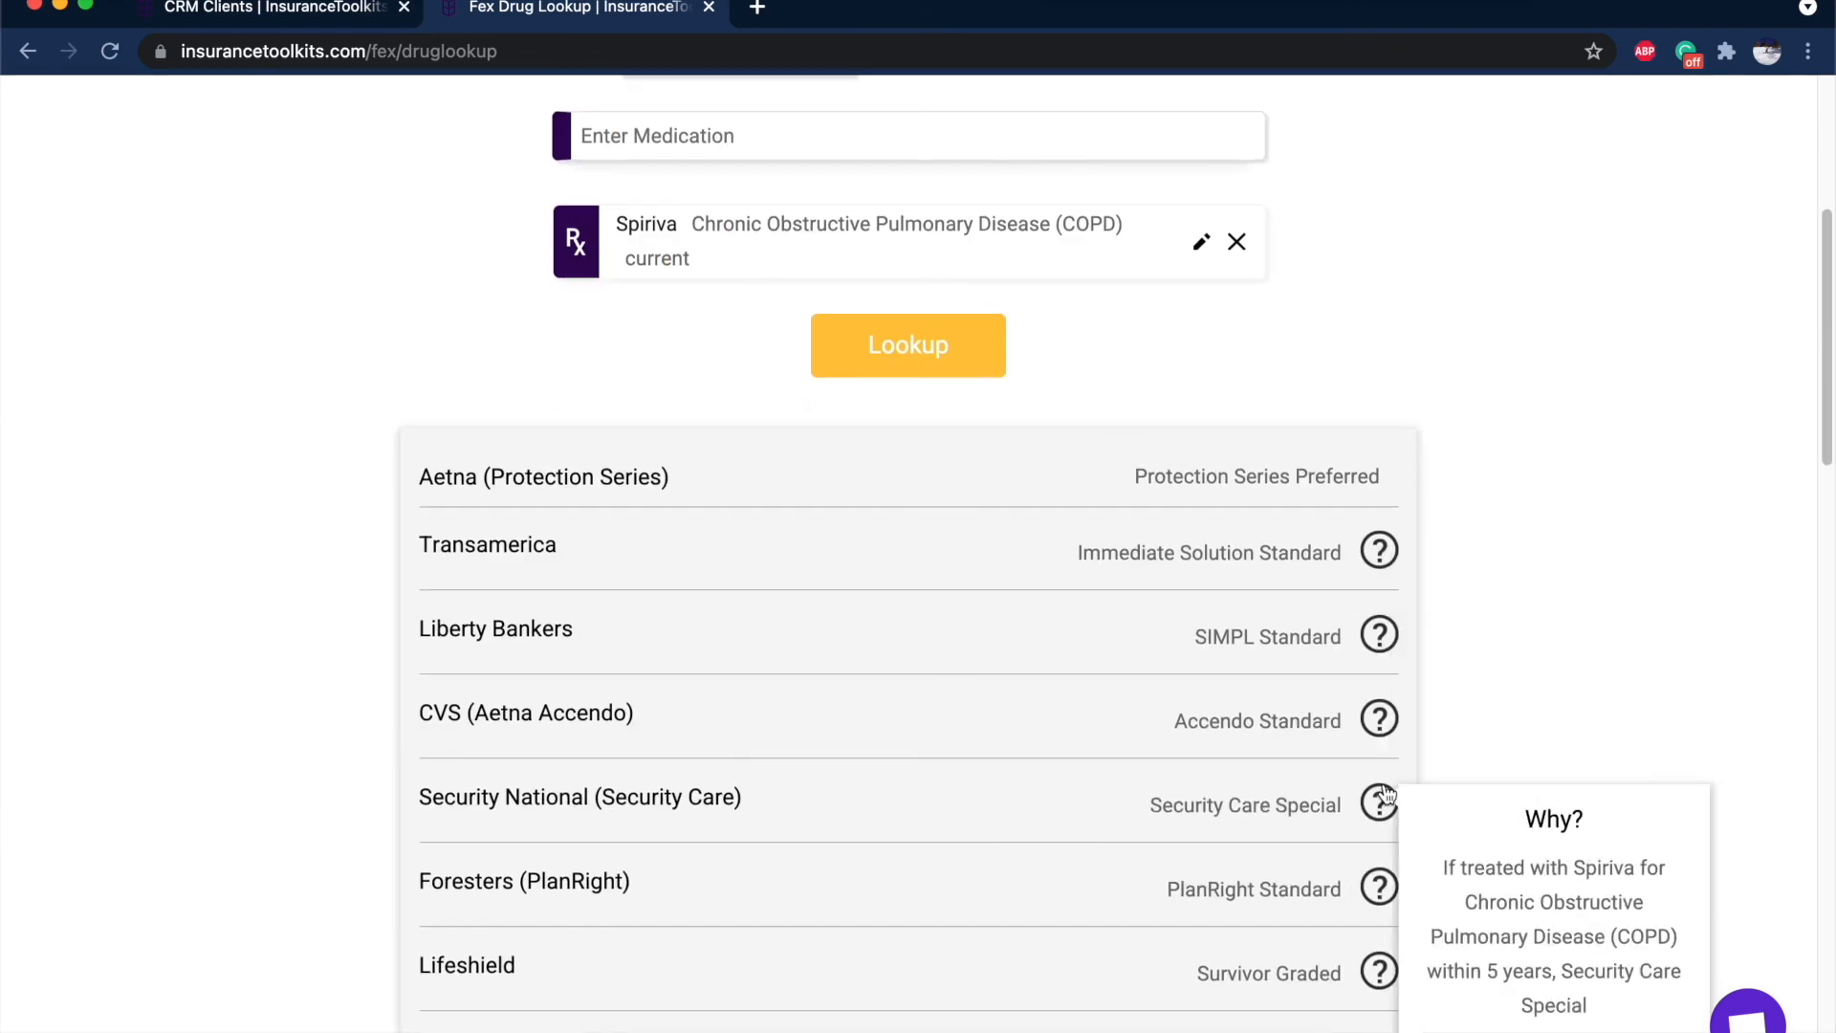
pyautogui.scroll(5, 859, 652)
# Show Health Cheat Sheet rulings for Past Cancer (excluding basal cell), highlighting Lifeshield and Living Promise.
pyautogui.click(701, 211)
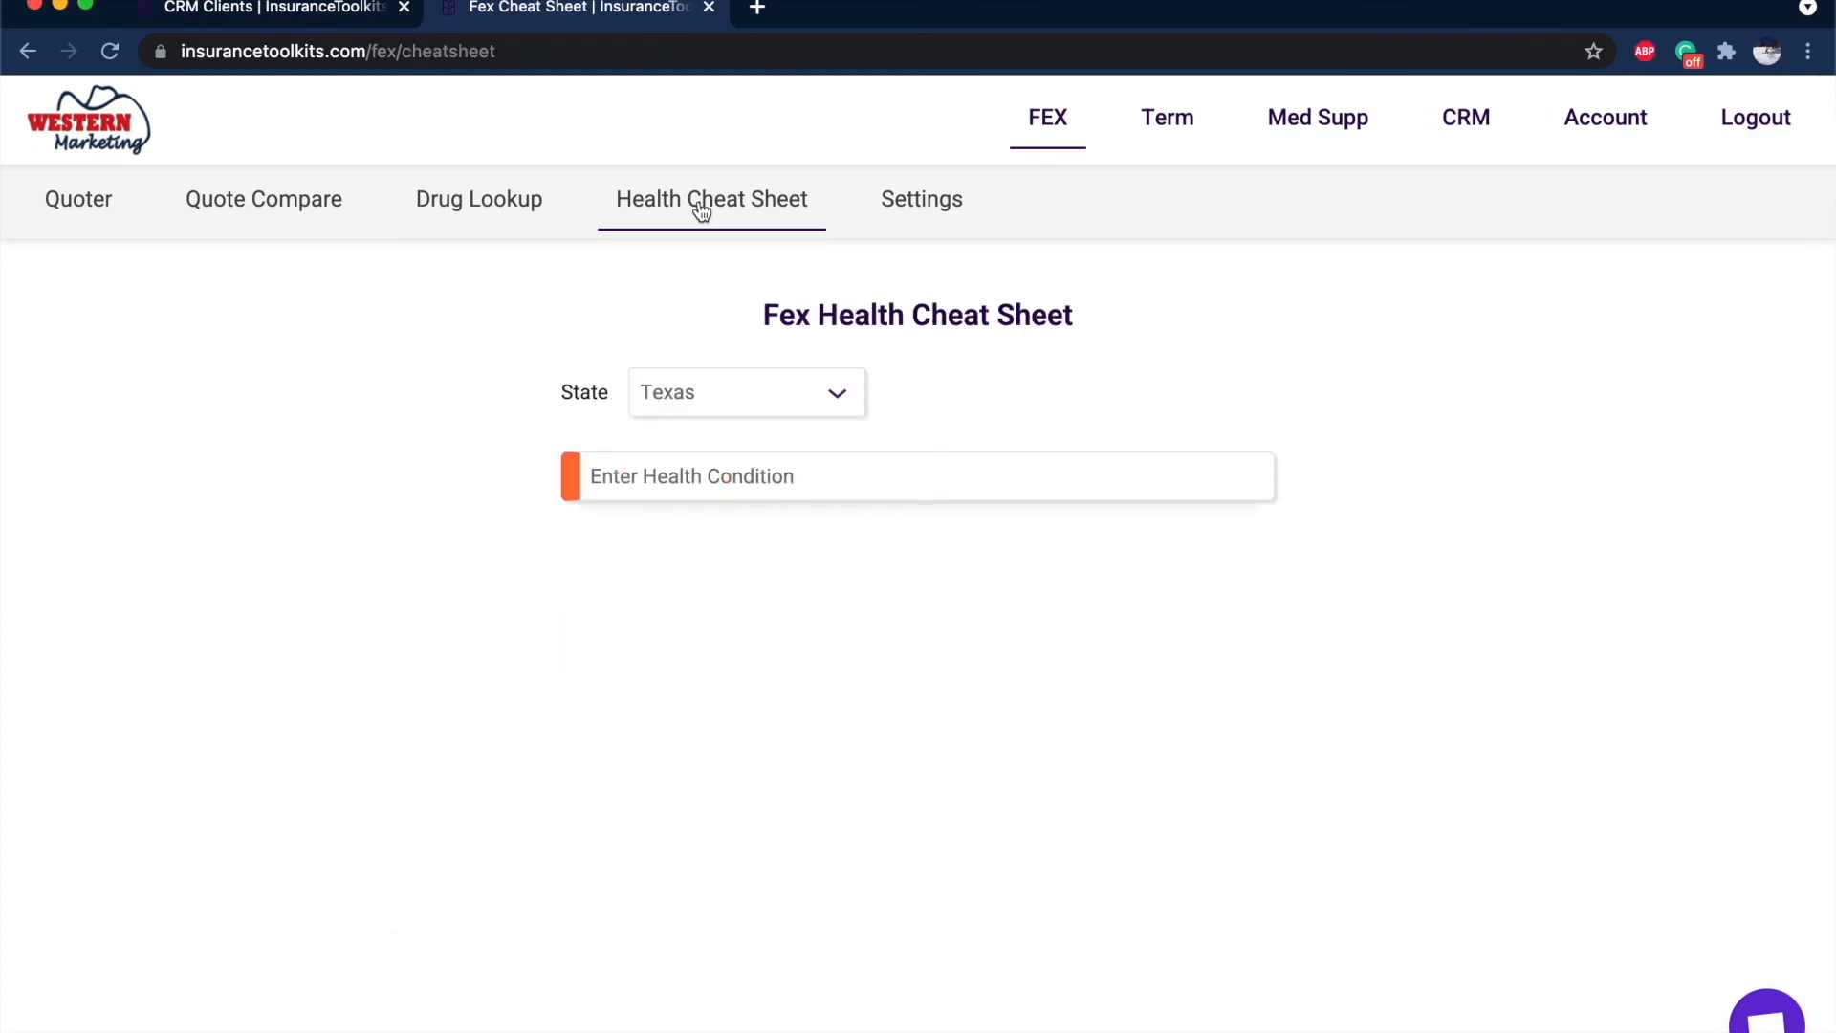
pyautogui.click(749, 468)
pyautogui.write('cancer')
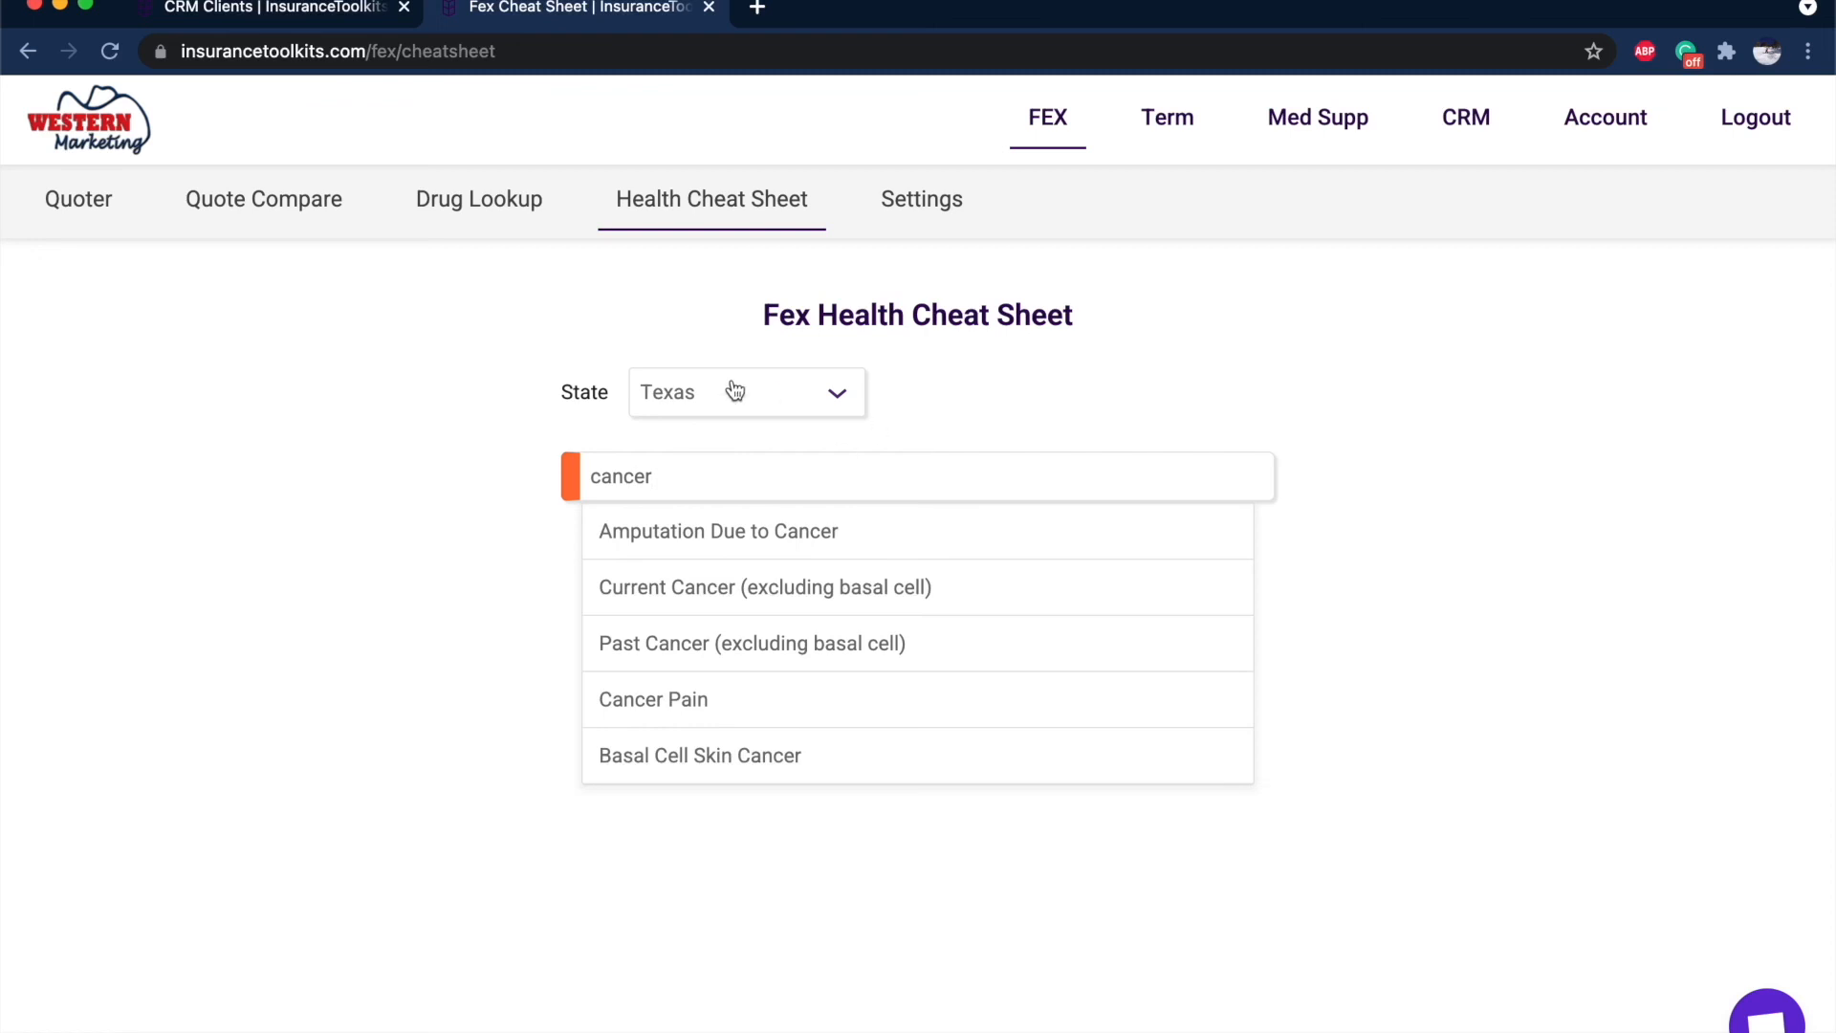
pyautogui.click(780, 660)
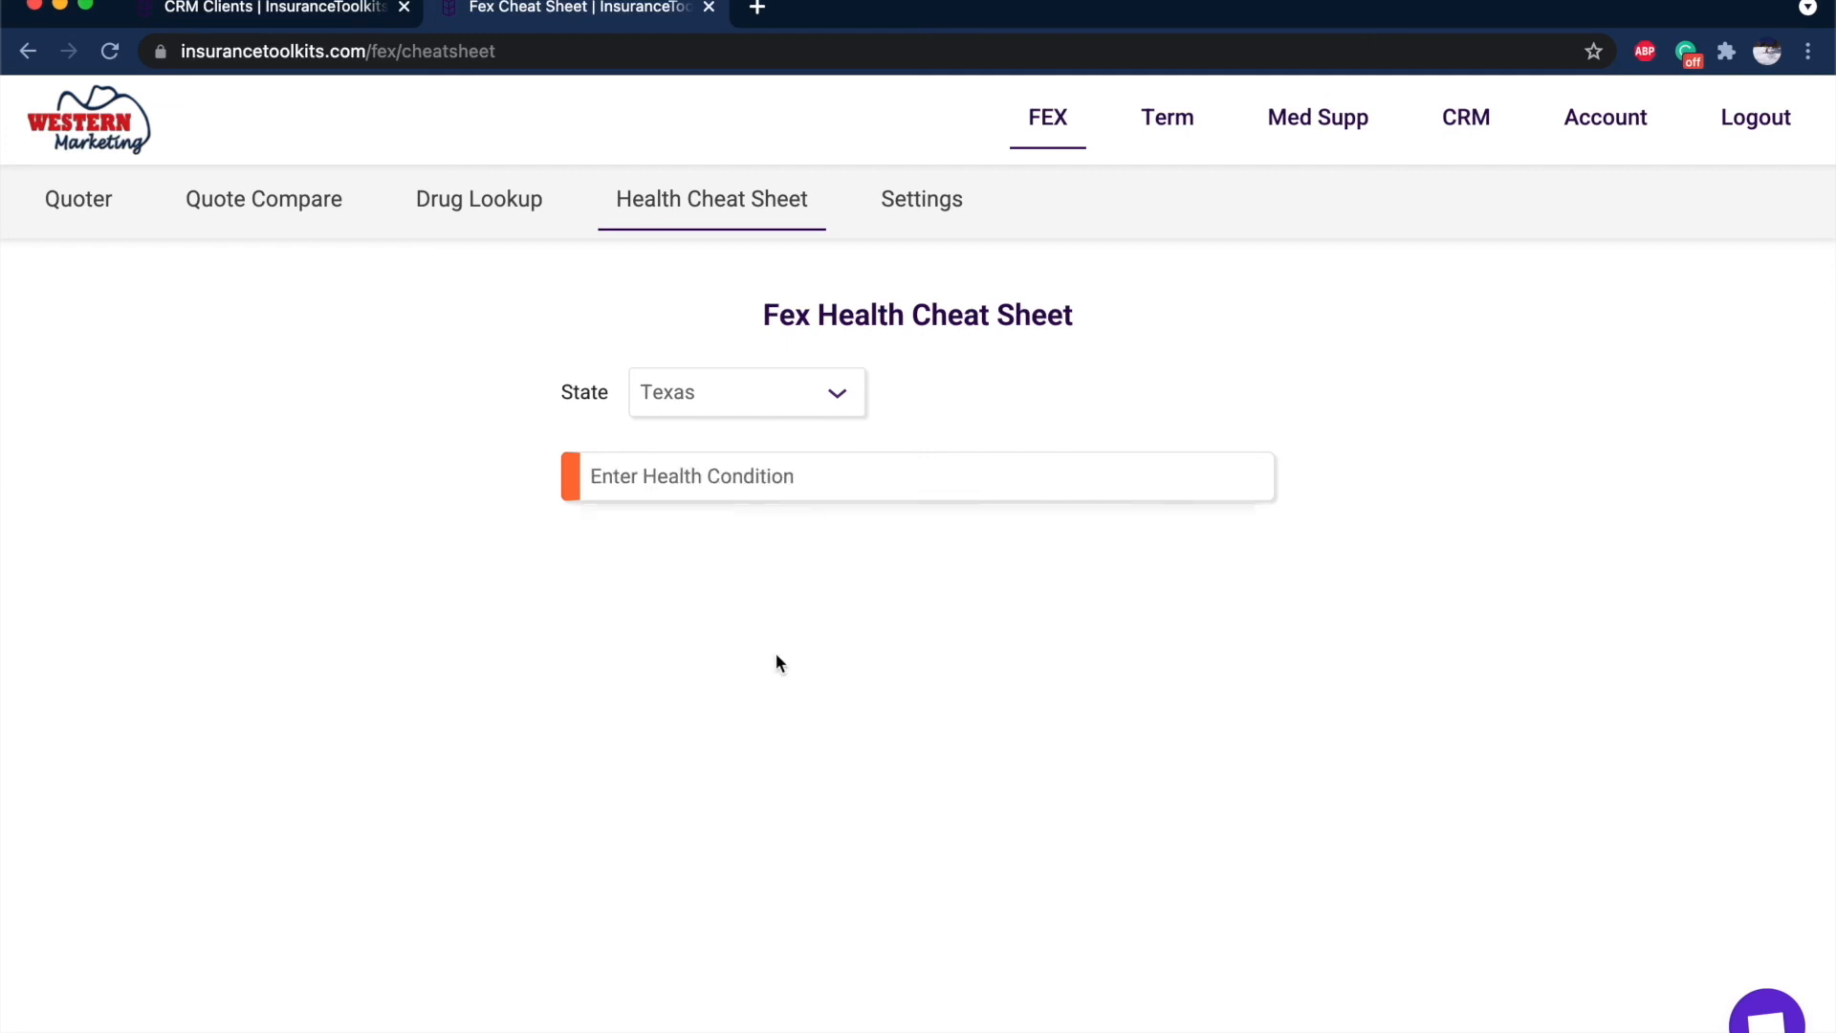
pyautogui.click(737, 478)
pyautogui.write('cancer')
pyautogui.scroll(-5, 812, 483)
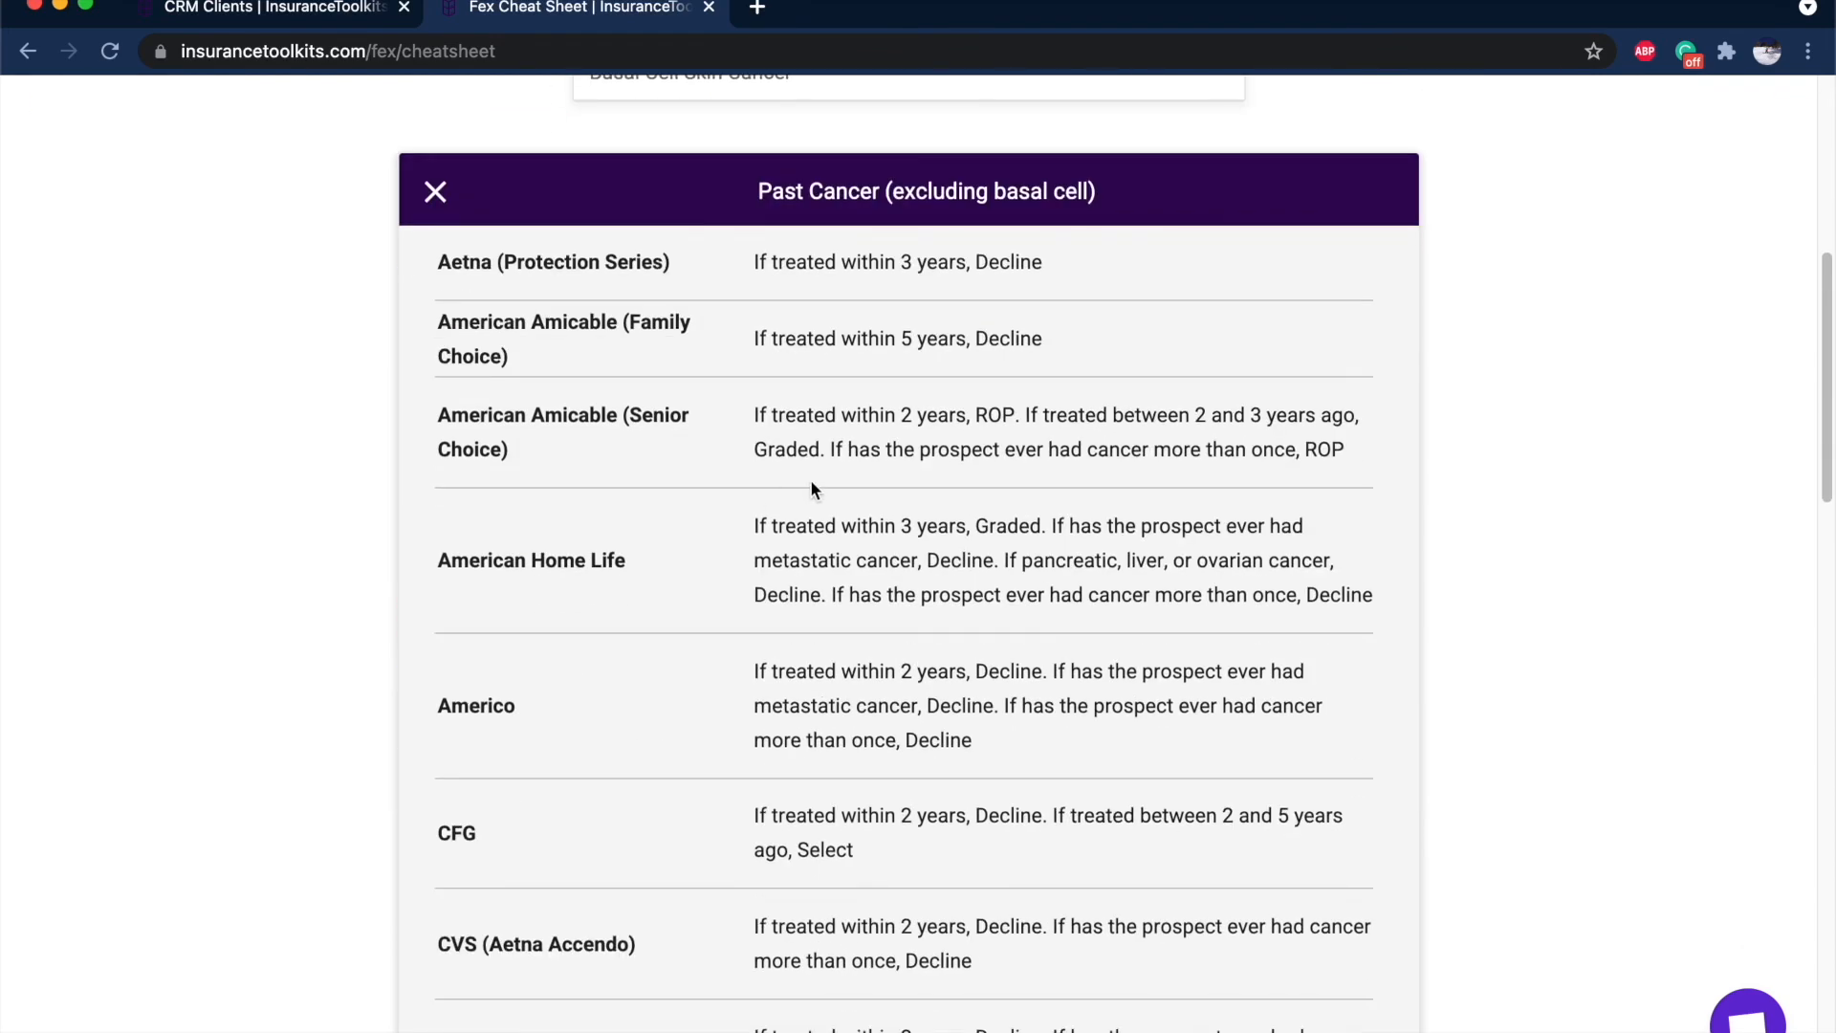
pyautogui.scroll(-12, 633, 160)
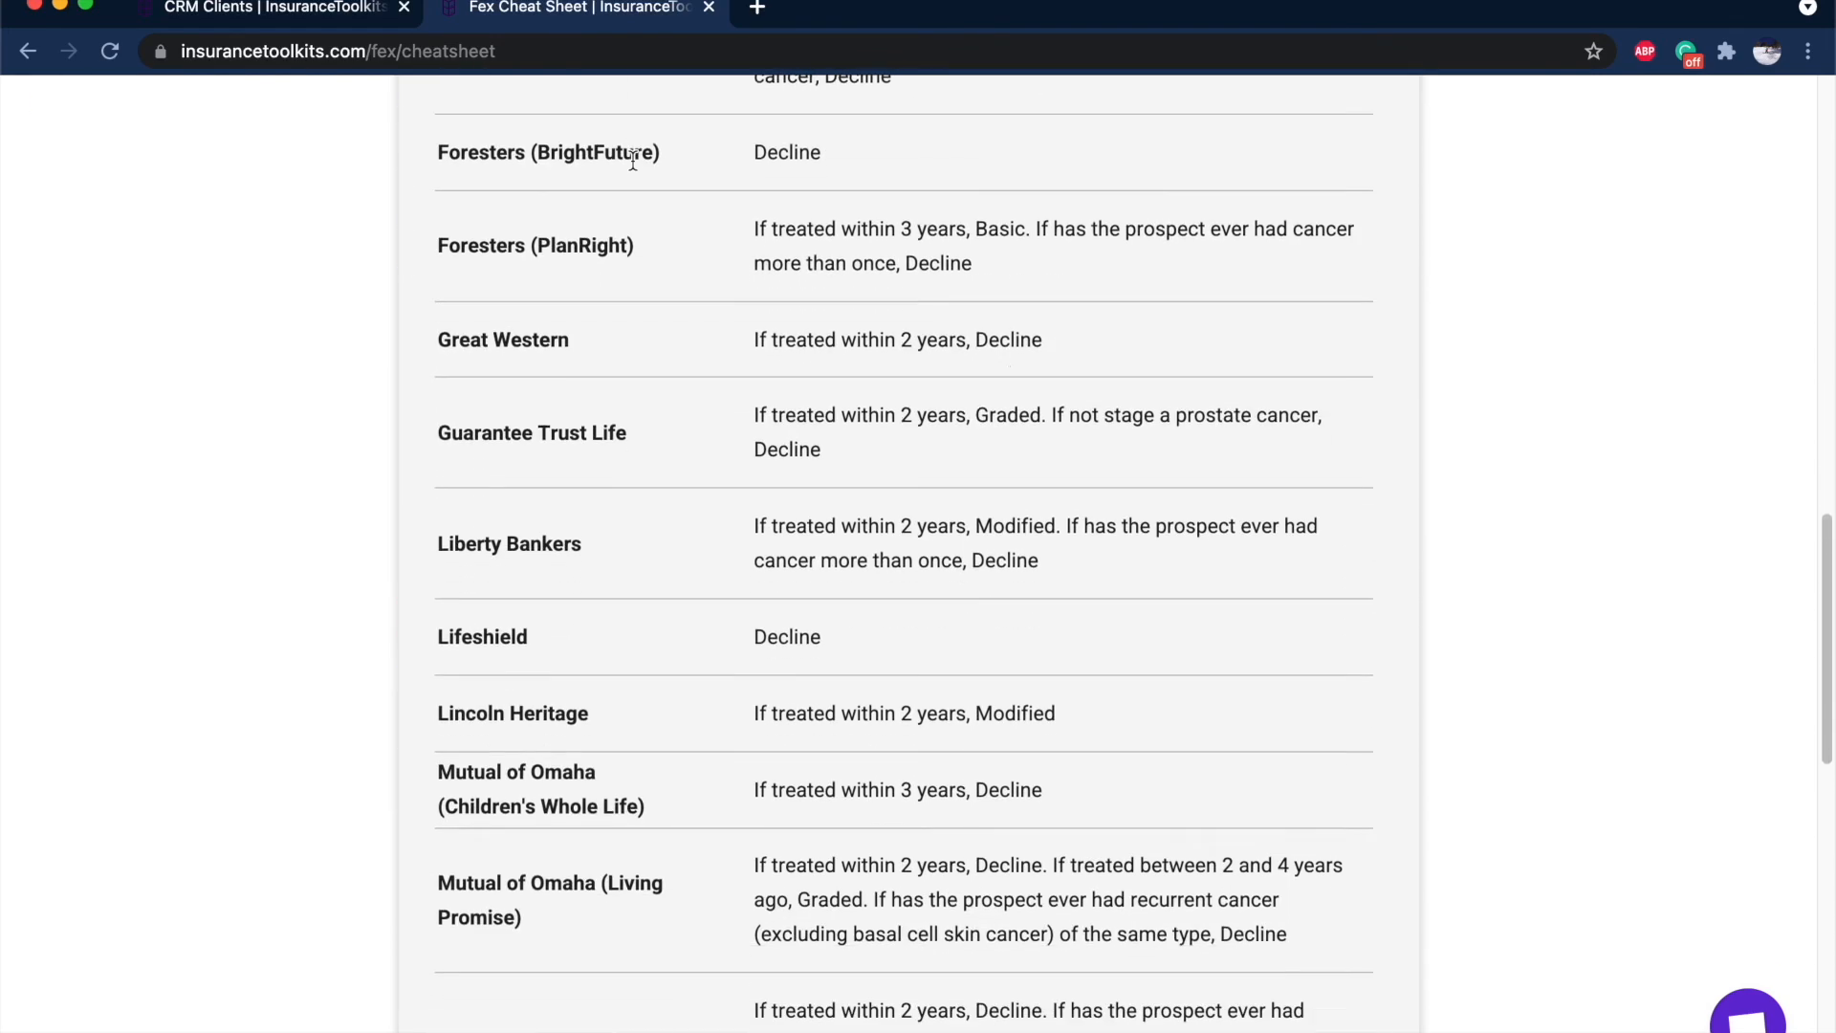
pyautogui.moveTo(743, 333); pyautogui.dragTo(930, 364)
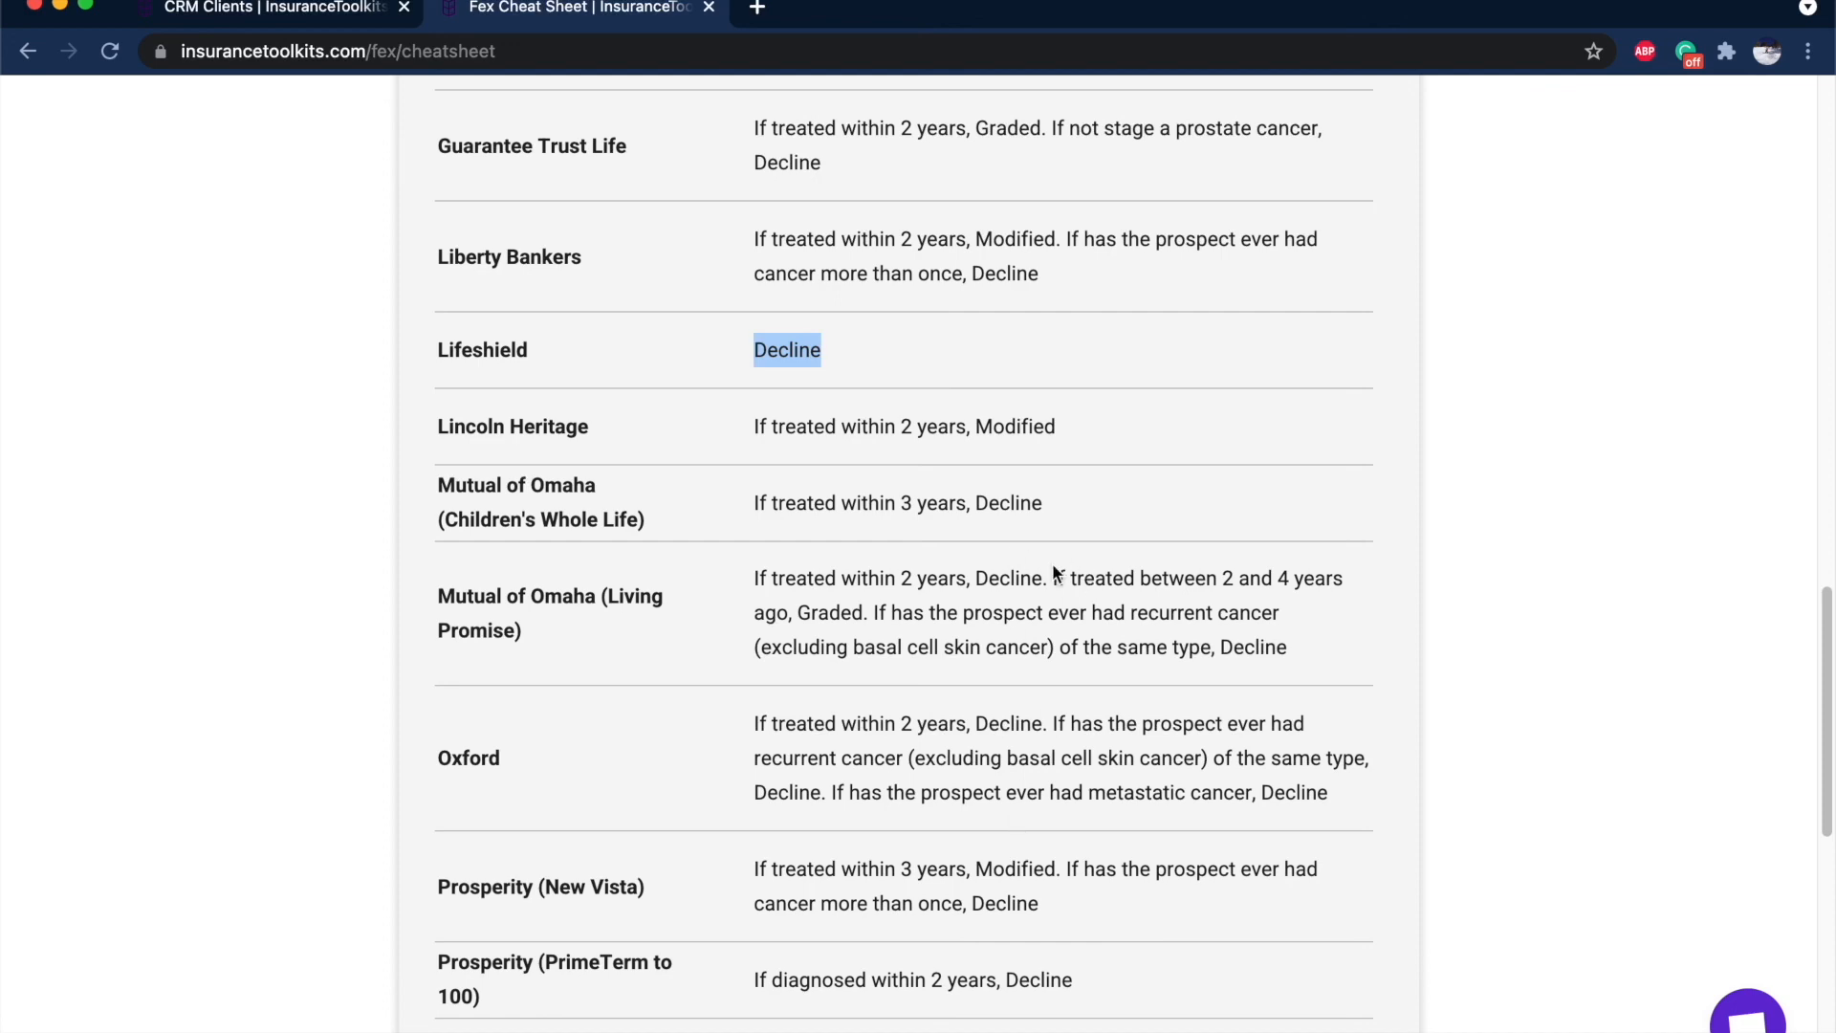
pyautogui.moveTo(1053, 577); pyautogui.dragTo(1312, 691)
pyautogui.scroll(15, 1312, 685)
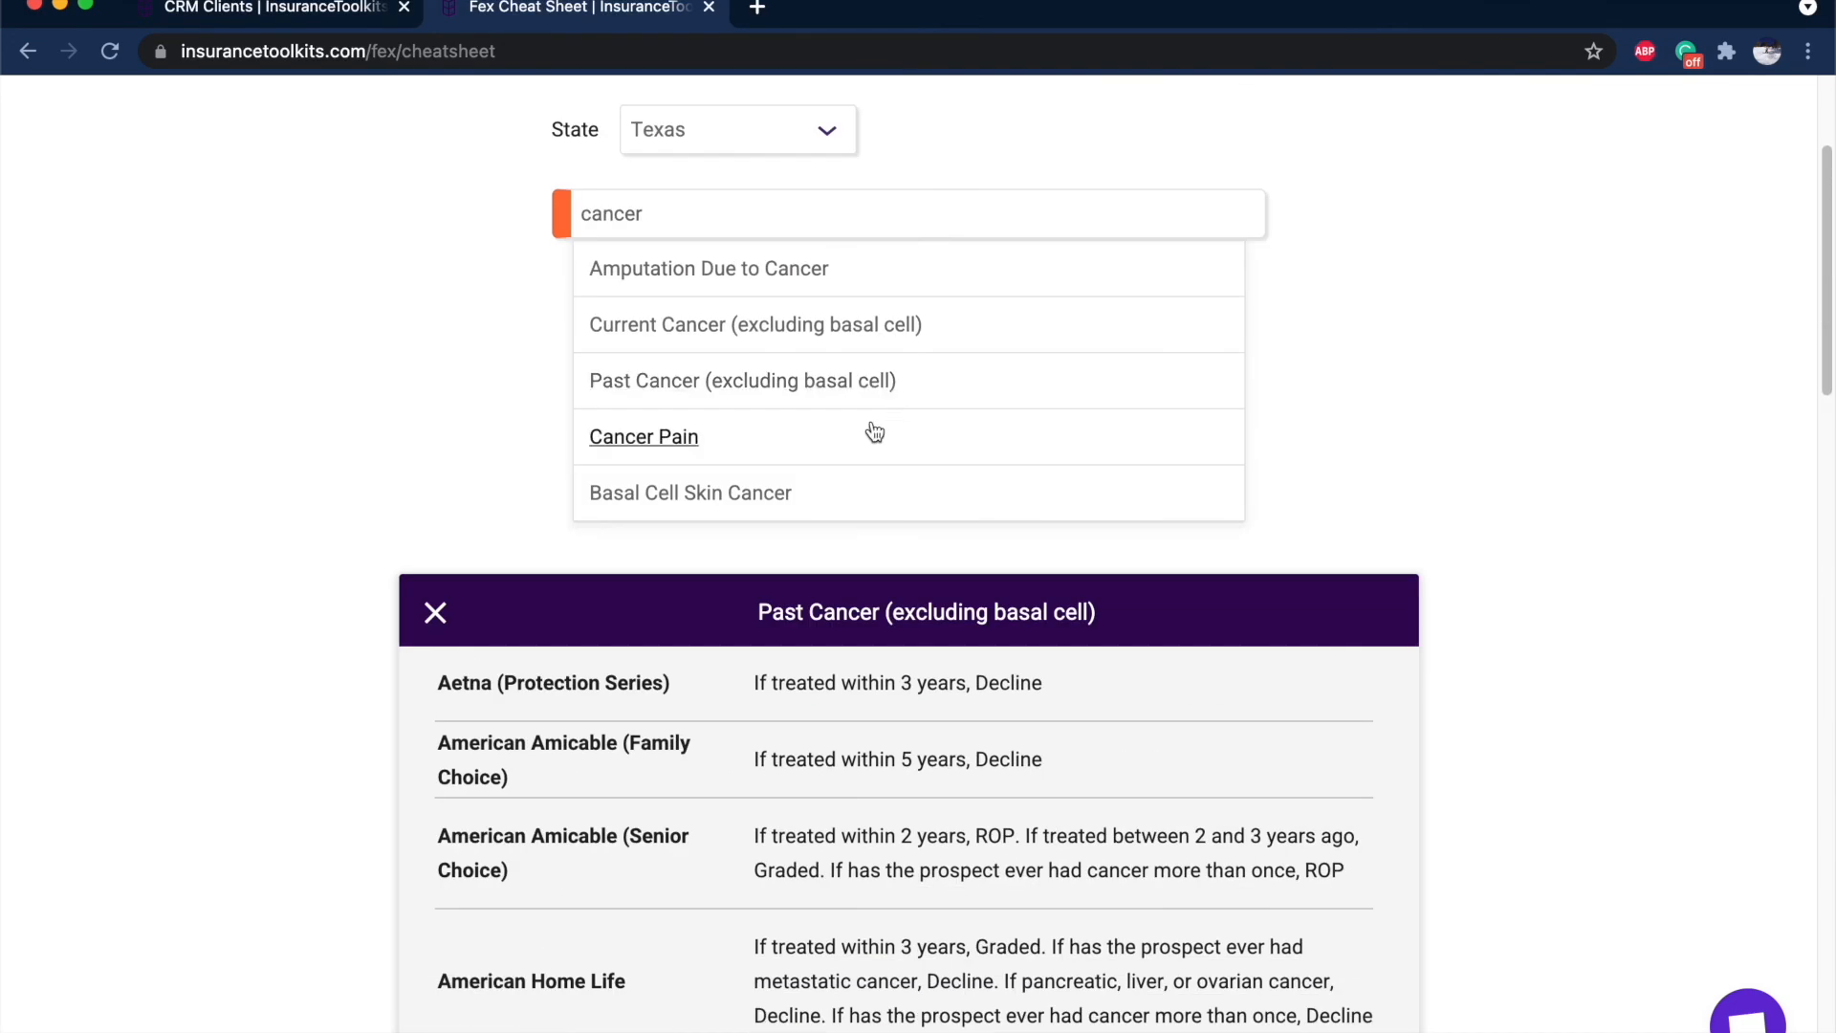
# Replace the search with afib and review the Atrial Fibrillation (AFIB) carrier rulings.
pyautogui.click(688, 213)
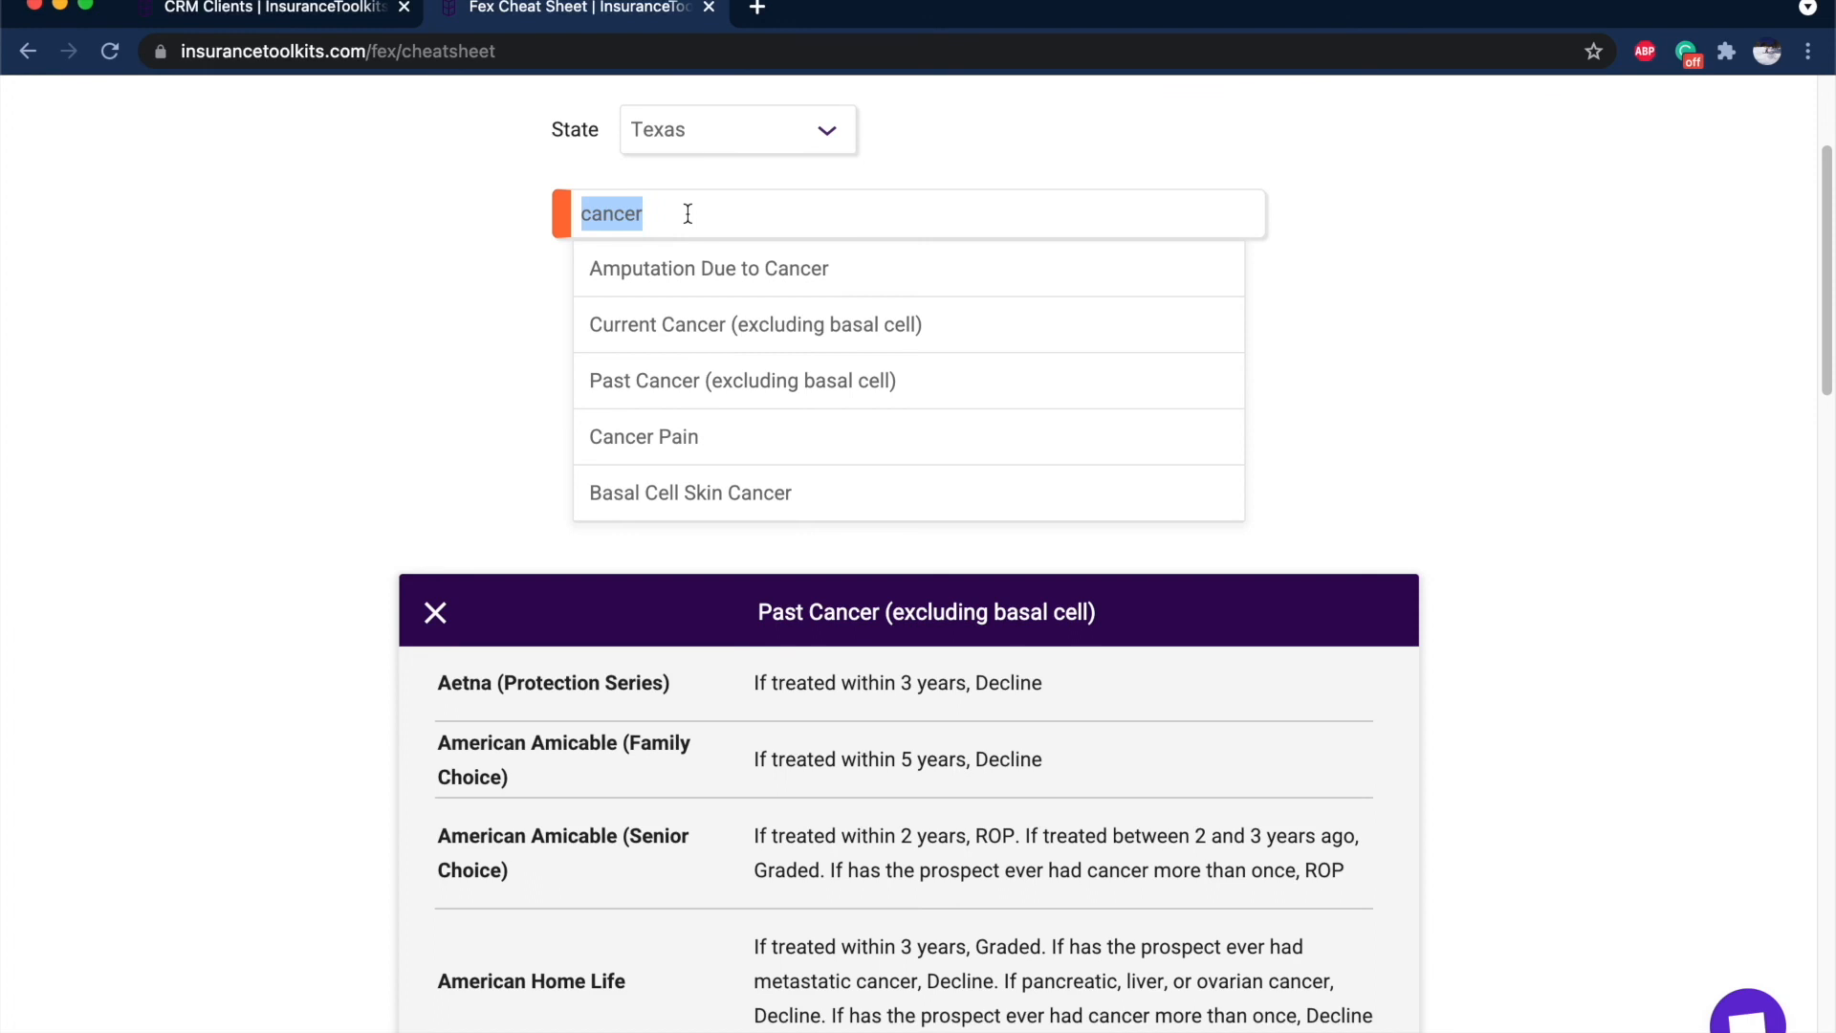
pyautogui.write('afib')
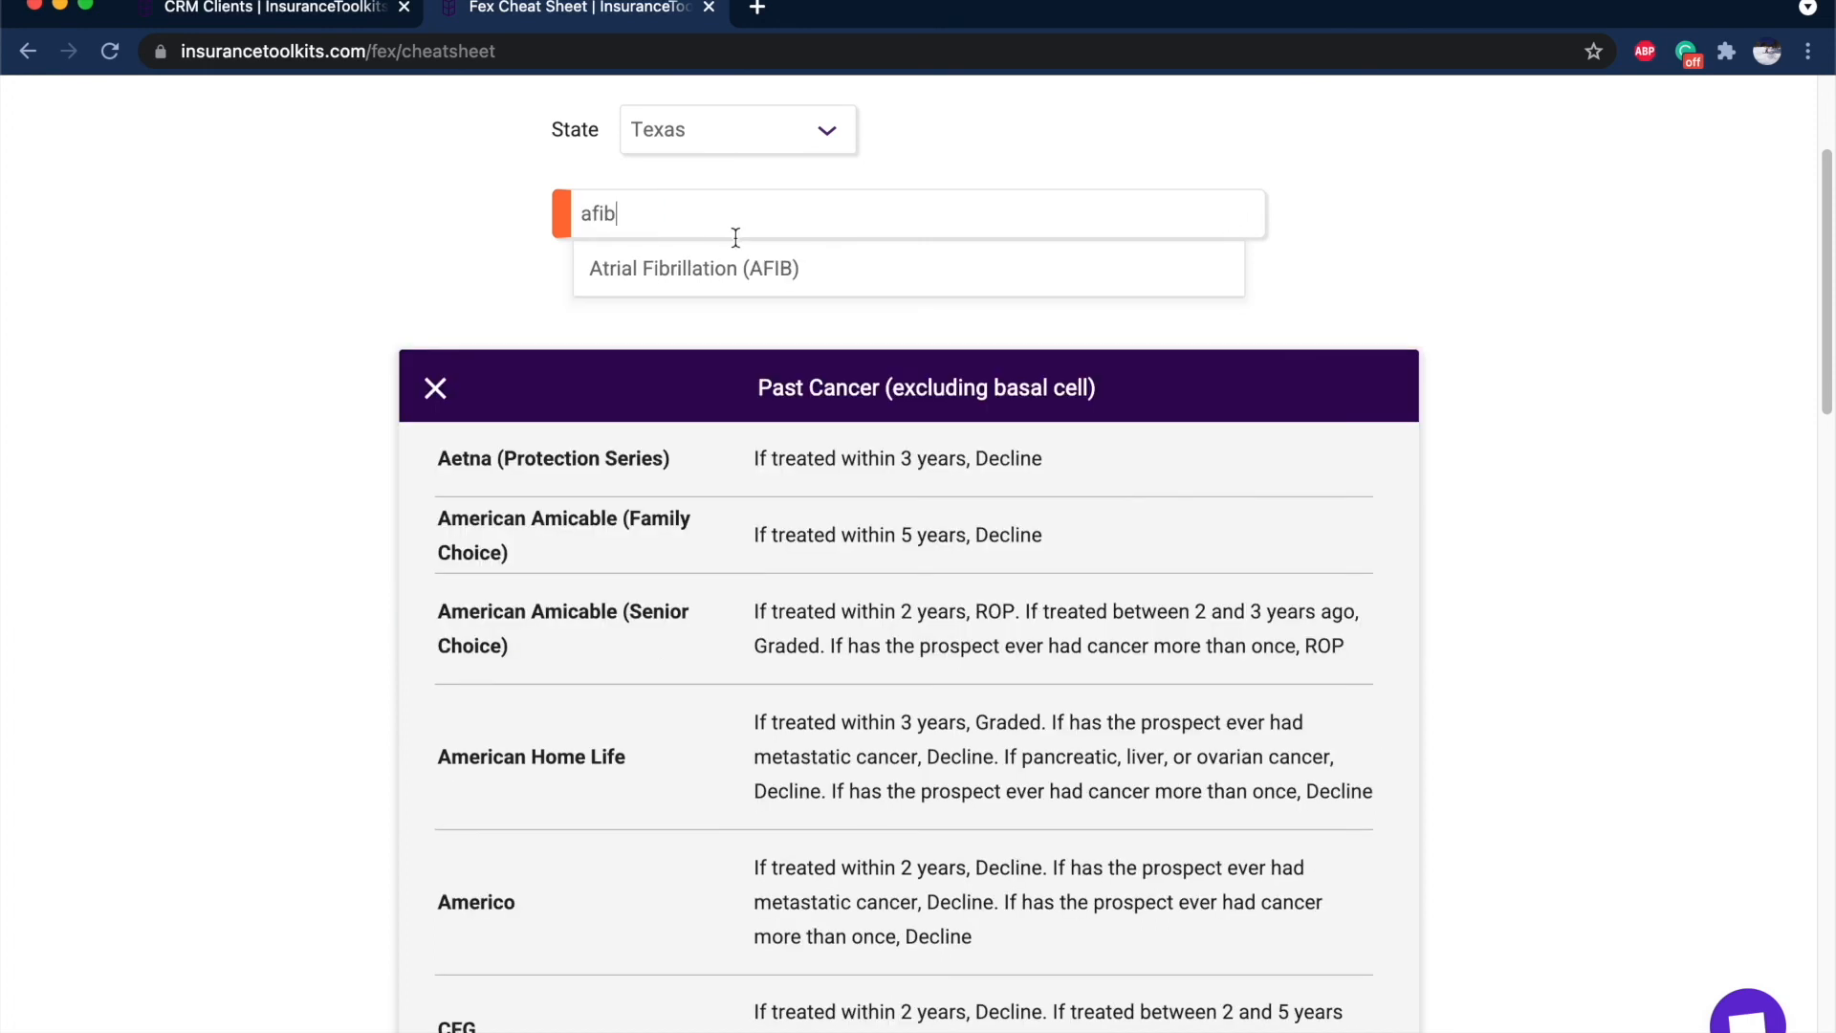
pyautogui.click(727, 272)
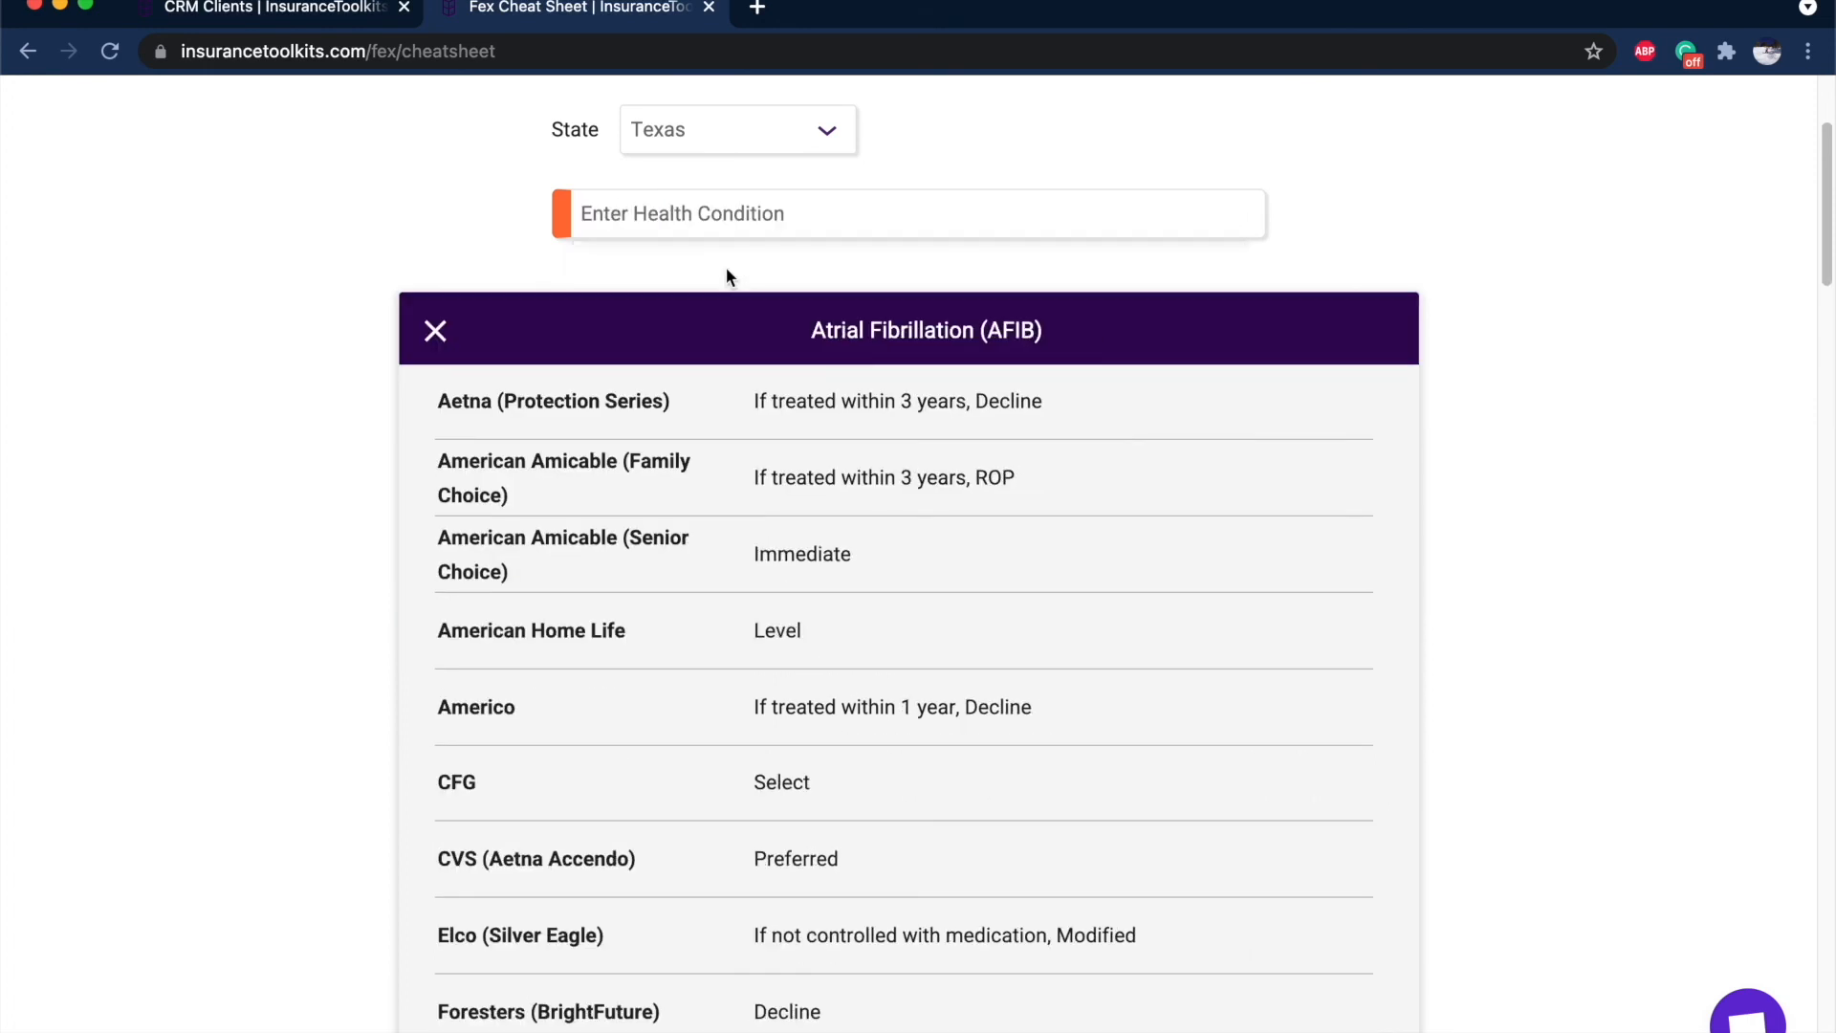
pyautogui.scroll(-4, 1079, 361)
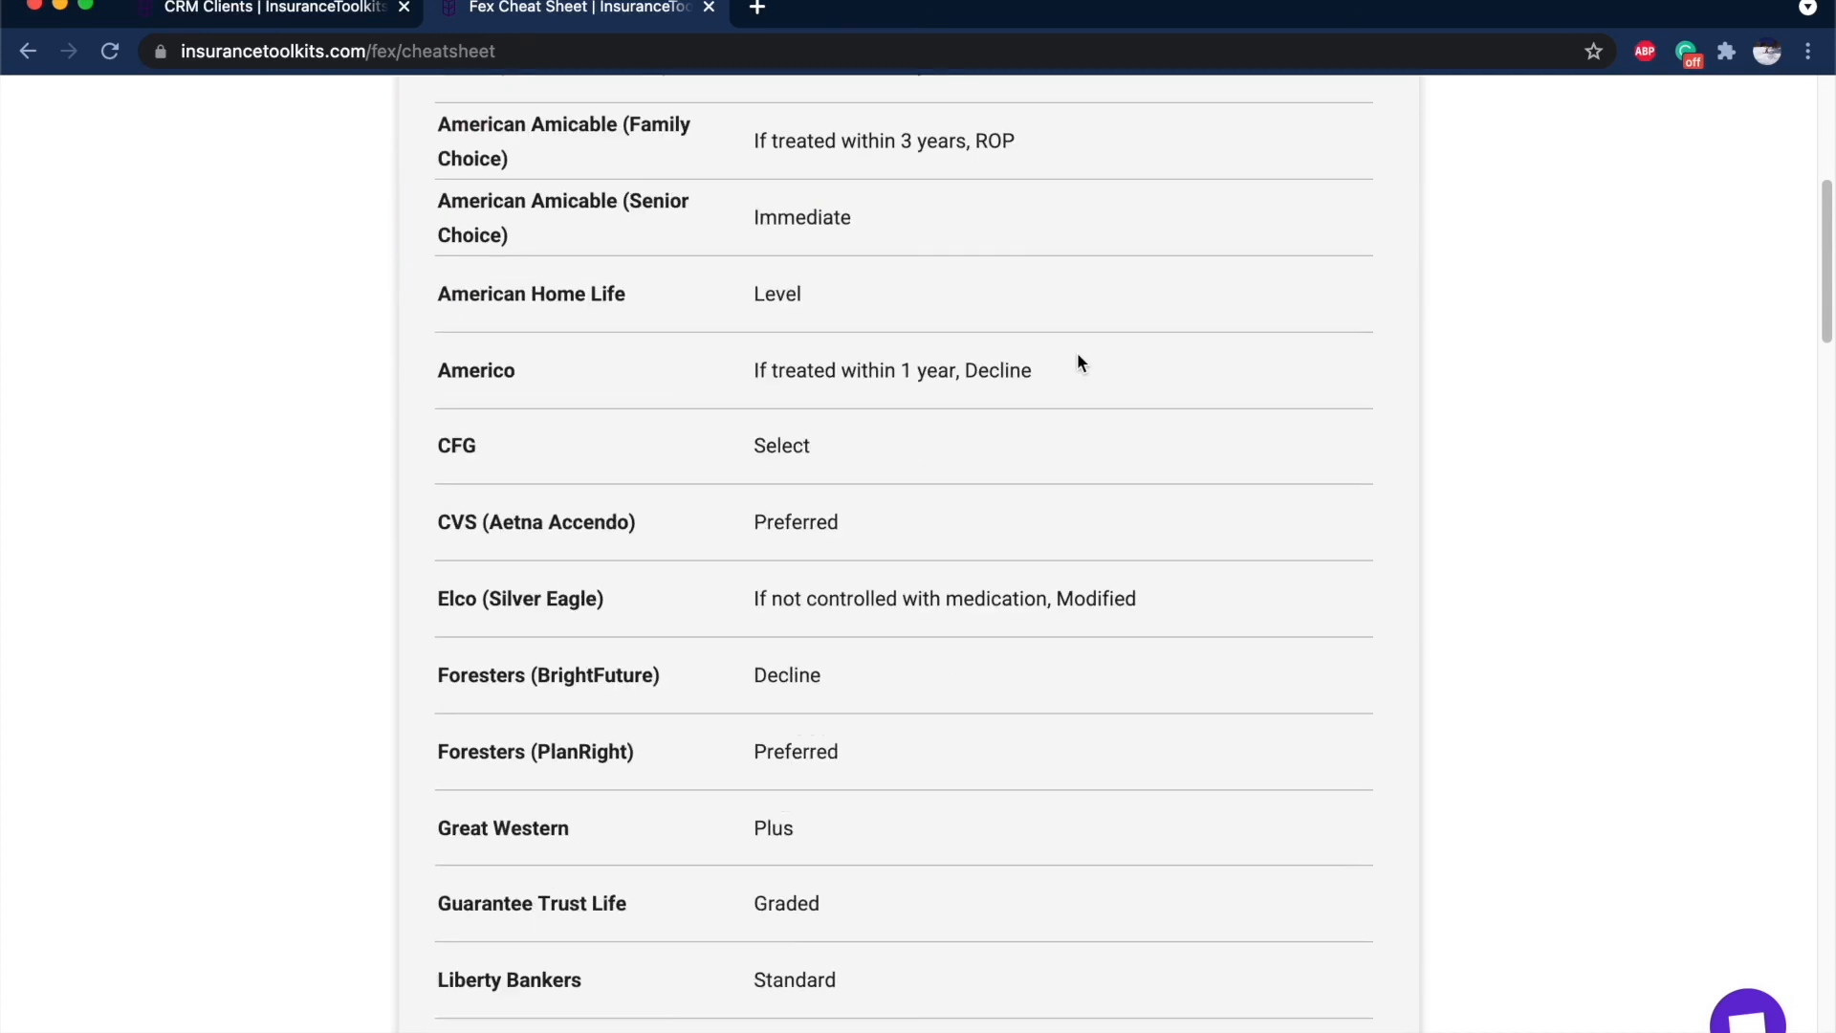
pyautogui.scroll(-15, 1077, 356)
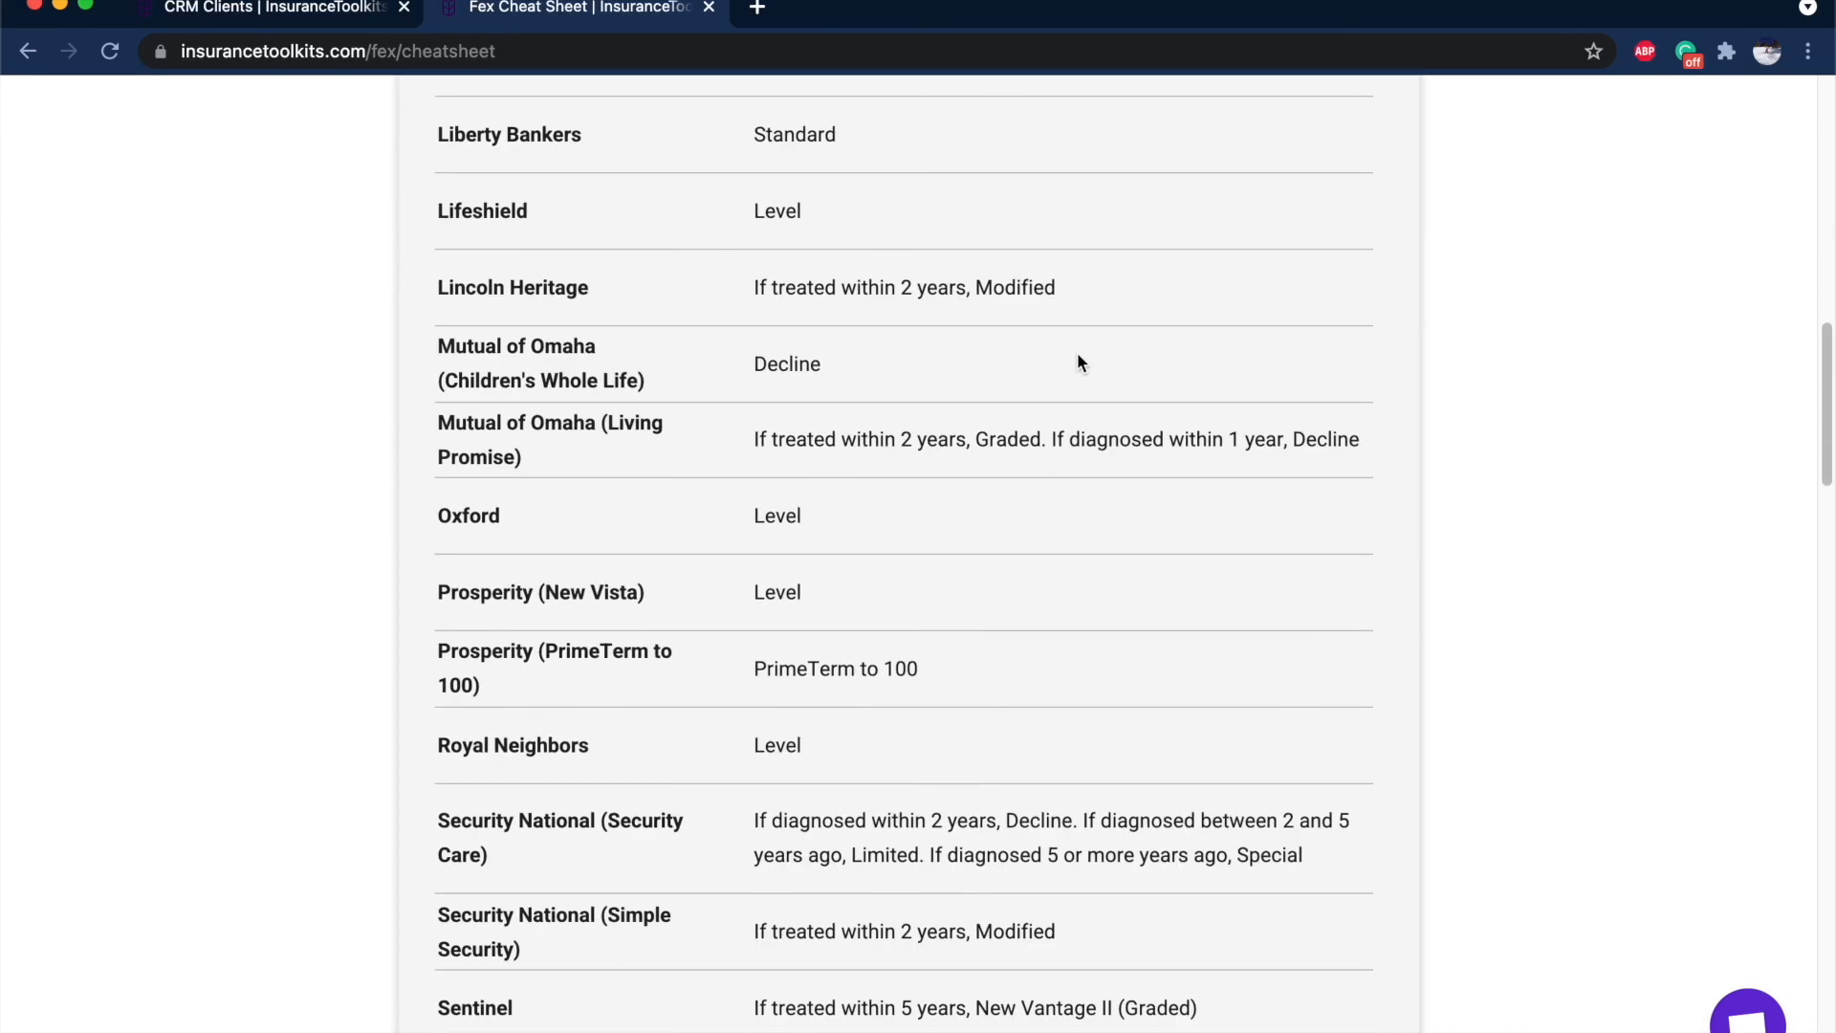
pyautogui.scroll(10, 771, 400)
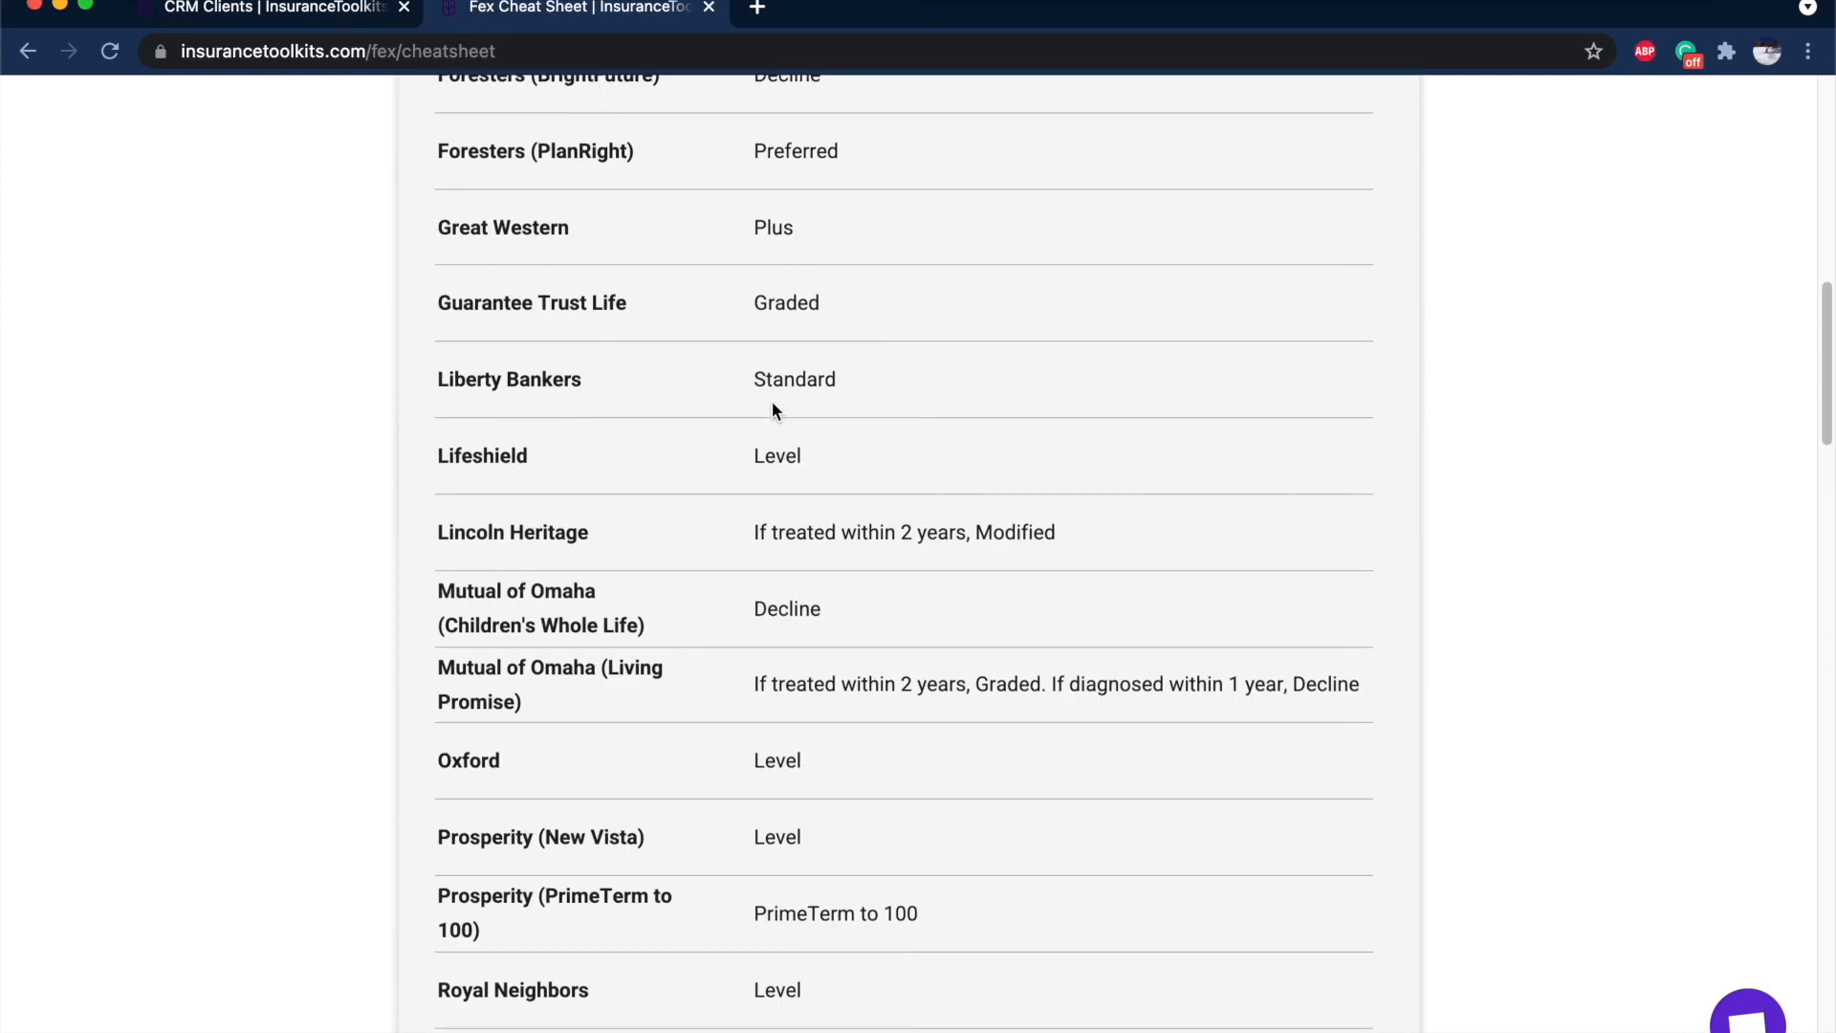
pyautogui.moveTo(765, 681); pyautogui.dragTo(1352, 677)
pyautogui.click(1359, 681)
pyautogui.scroll(12, 1360, 681)
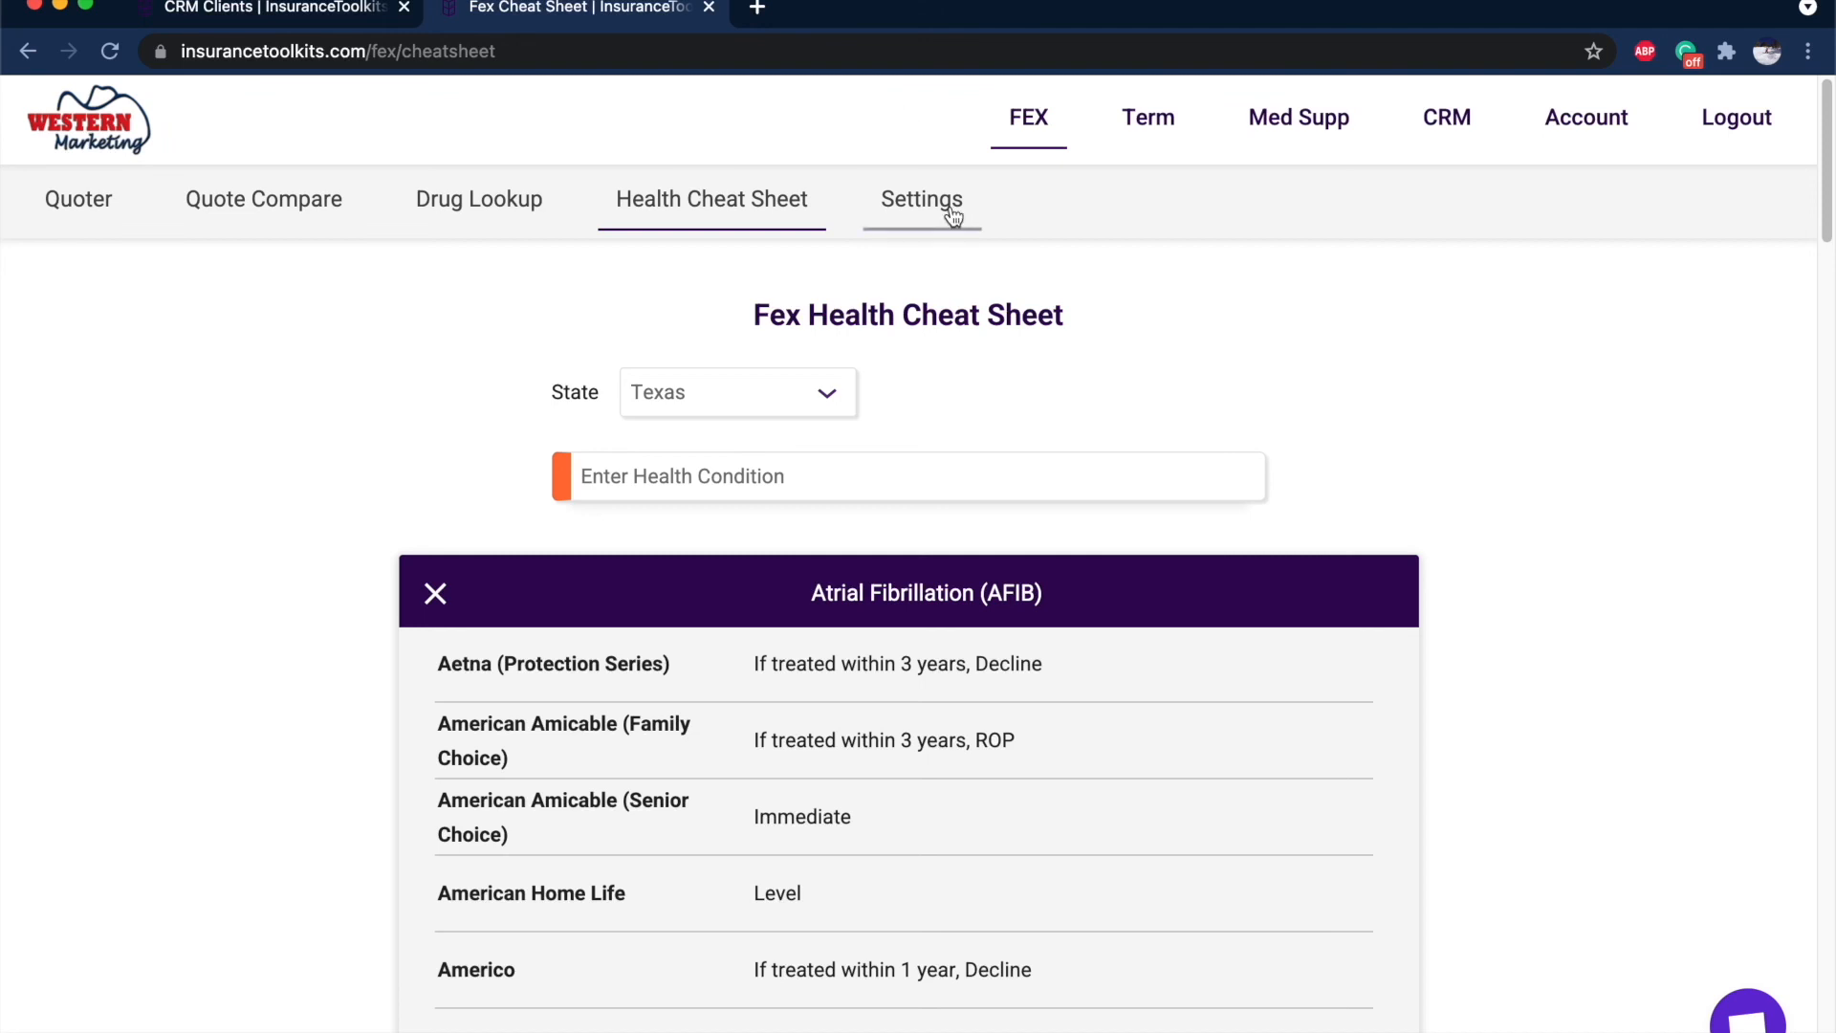
# Run a Term Quoter quote for the Texas male client.
pyautogui.click(1134, 144)
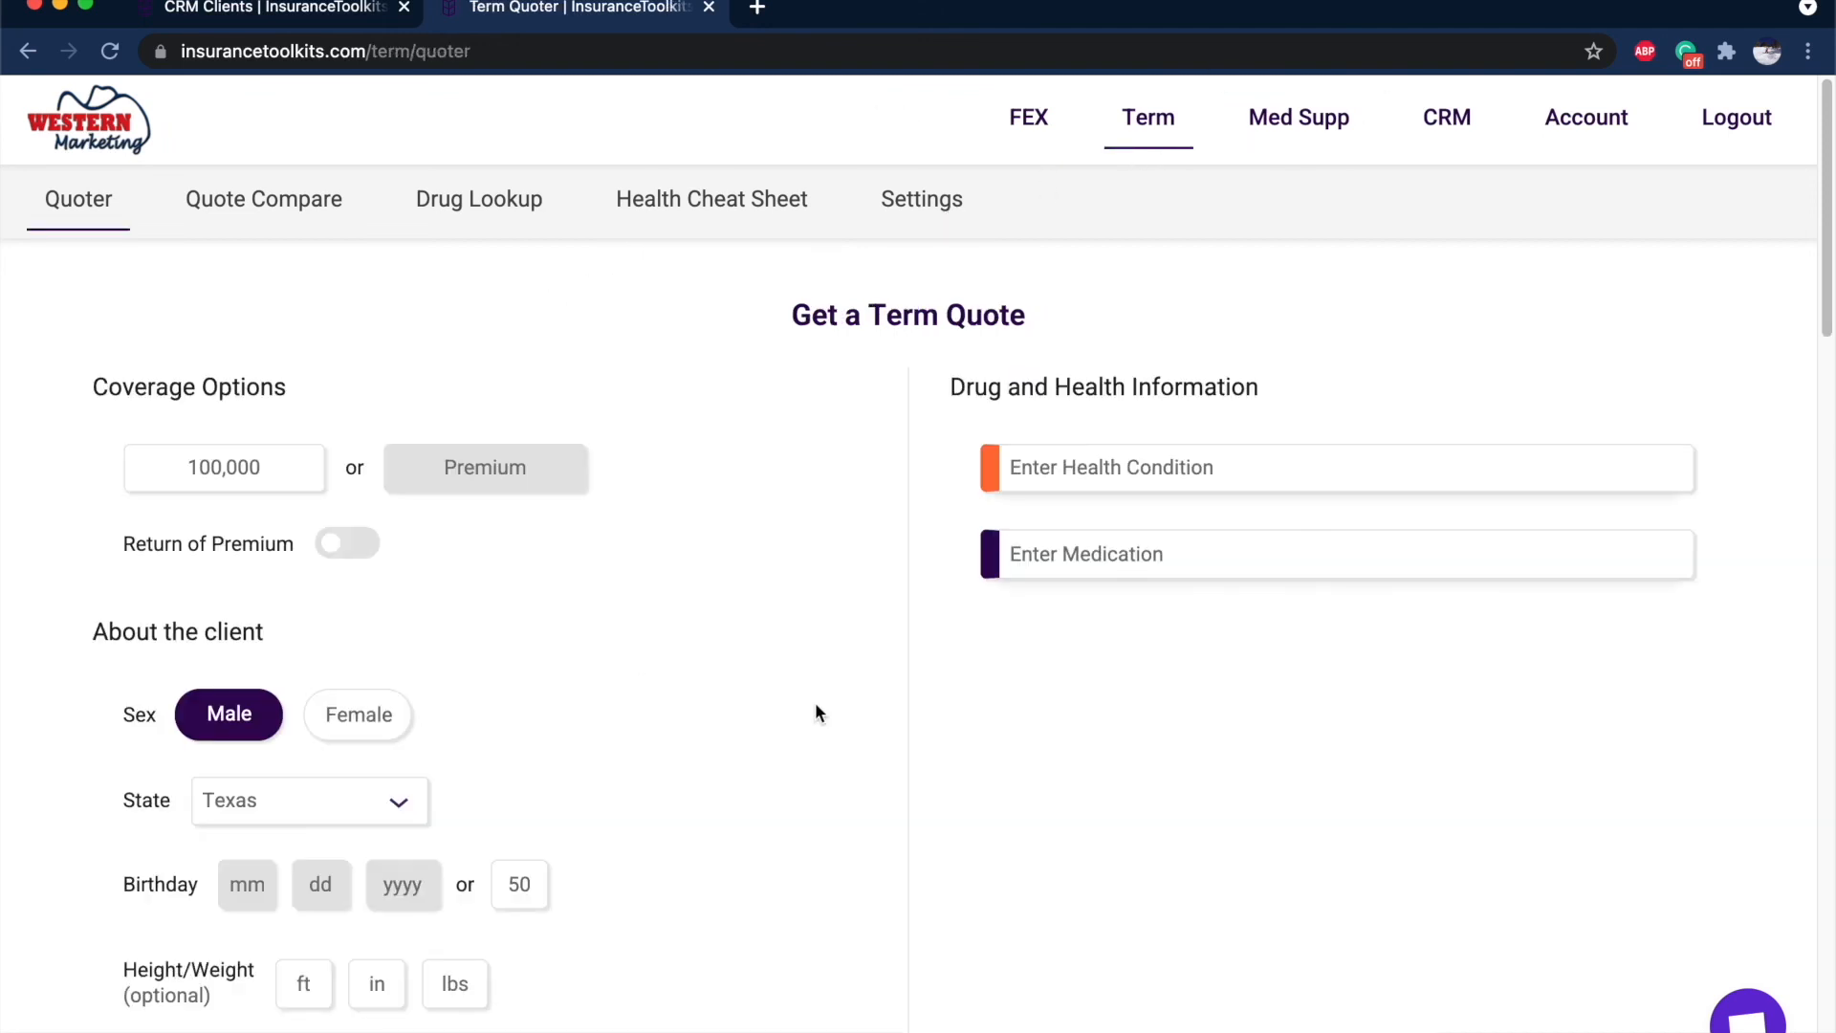
pyautogui.scroll(-5, 815, 702)
pyautogui.click(947, 769)
pyautogui.scroll(-10, 852, 237)
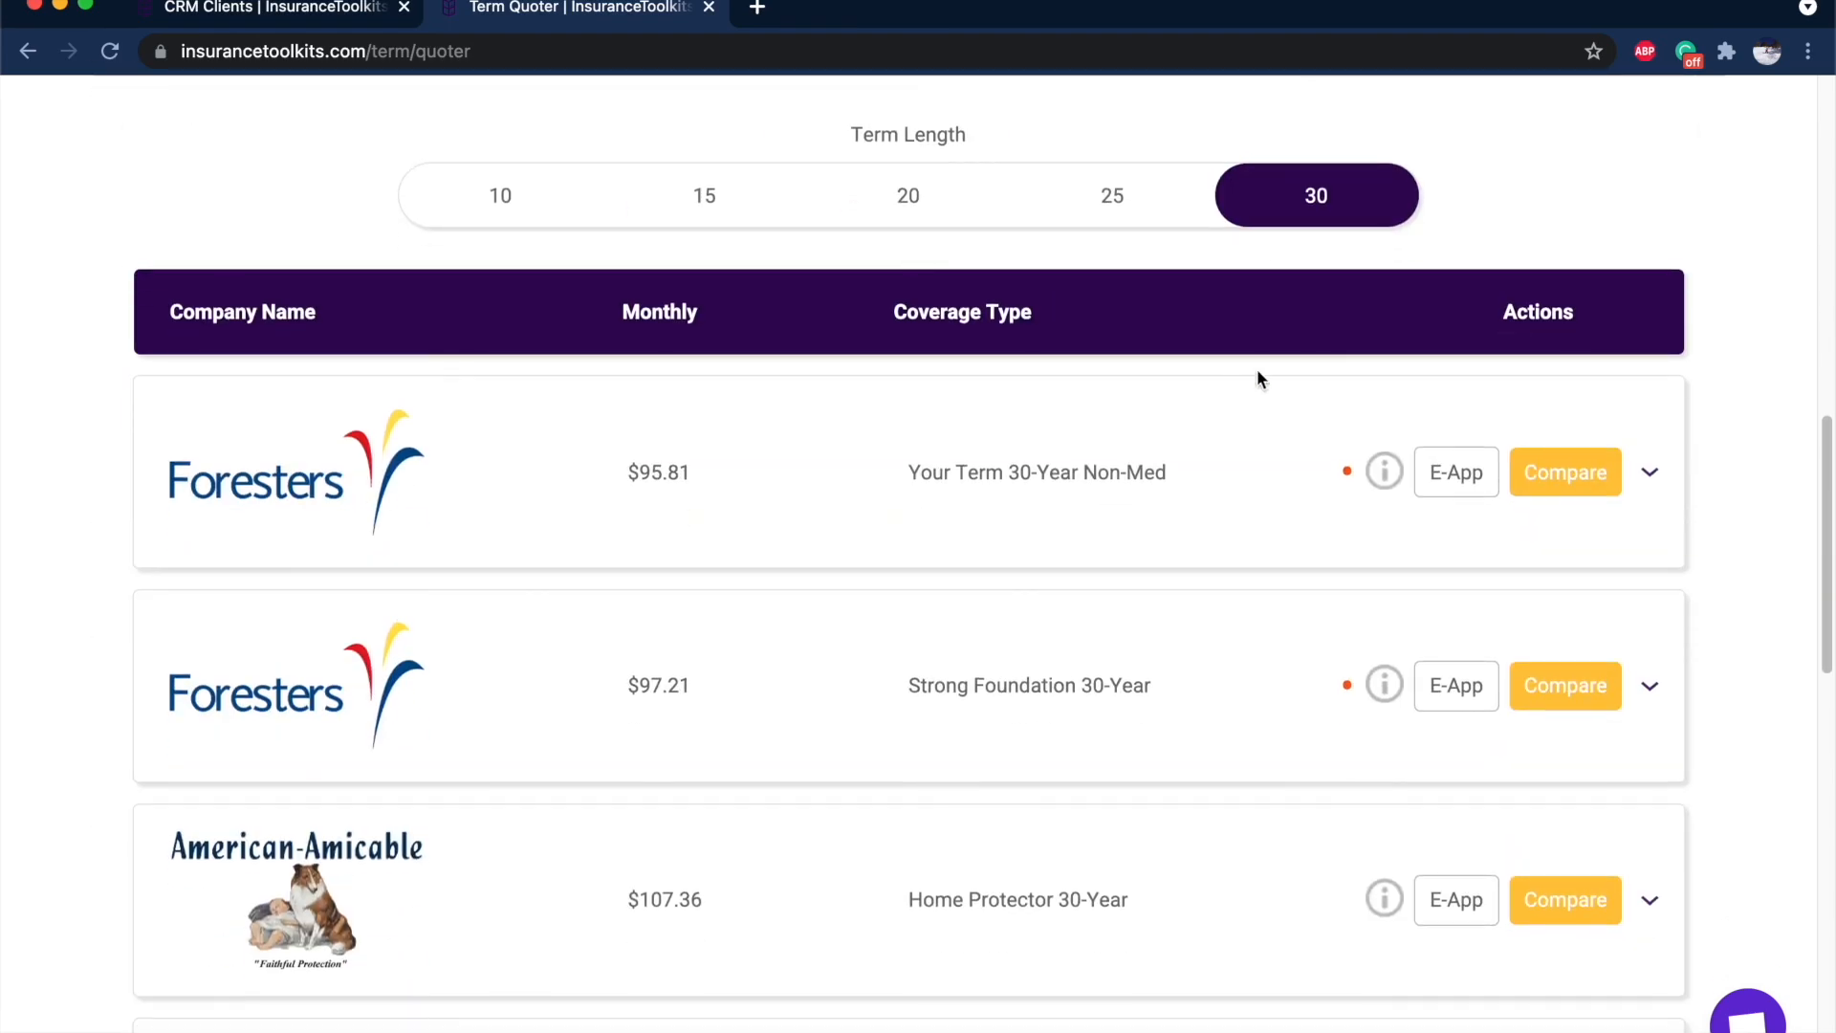
pyautogui.moveTo(1350, 685)
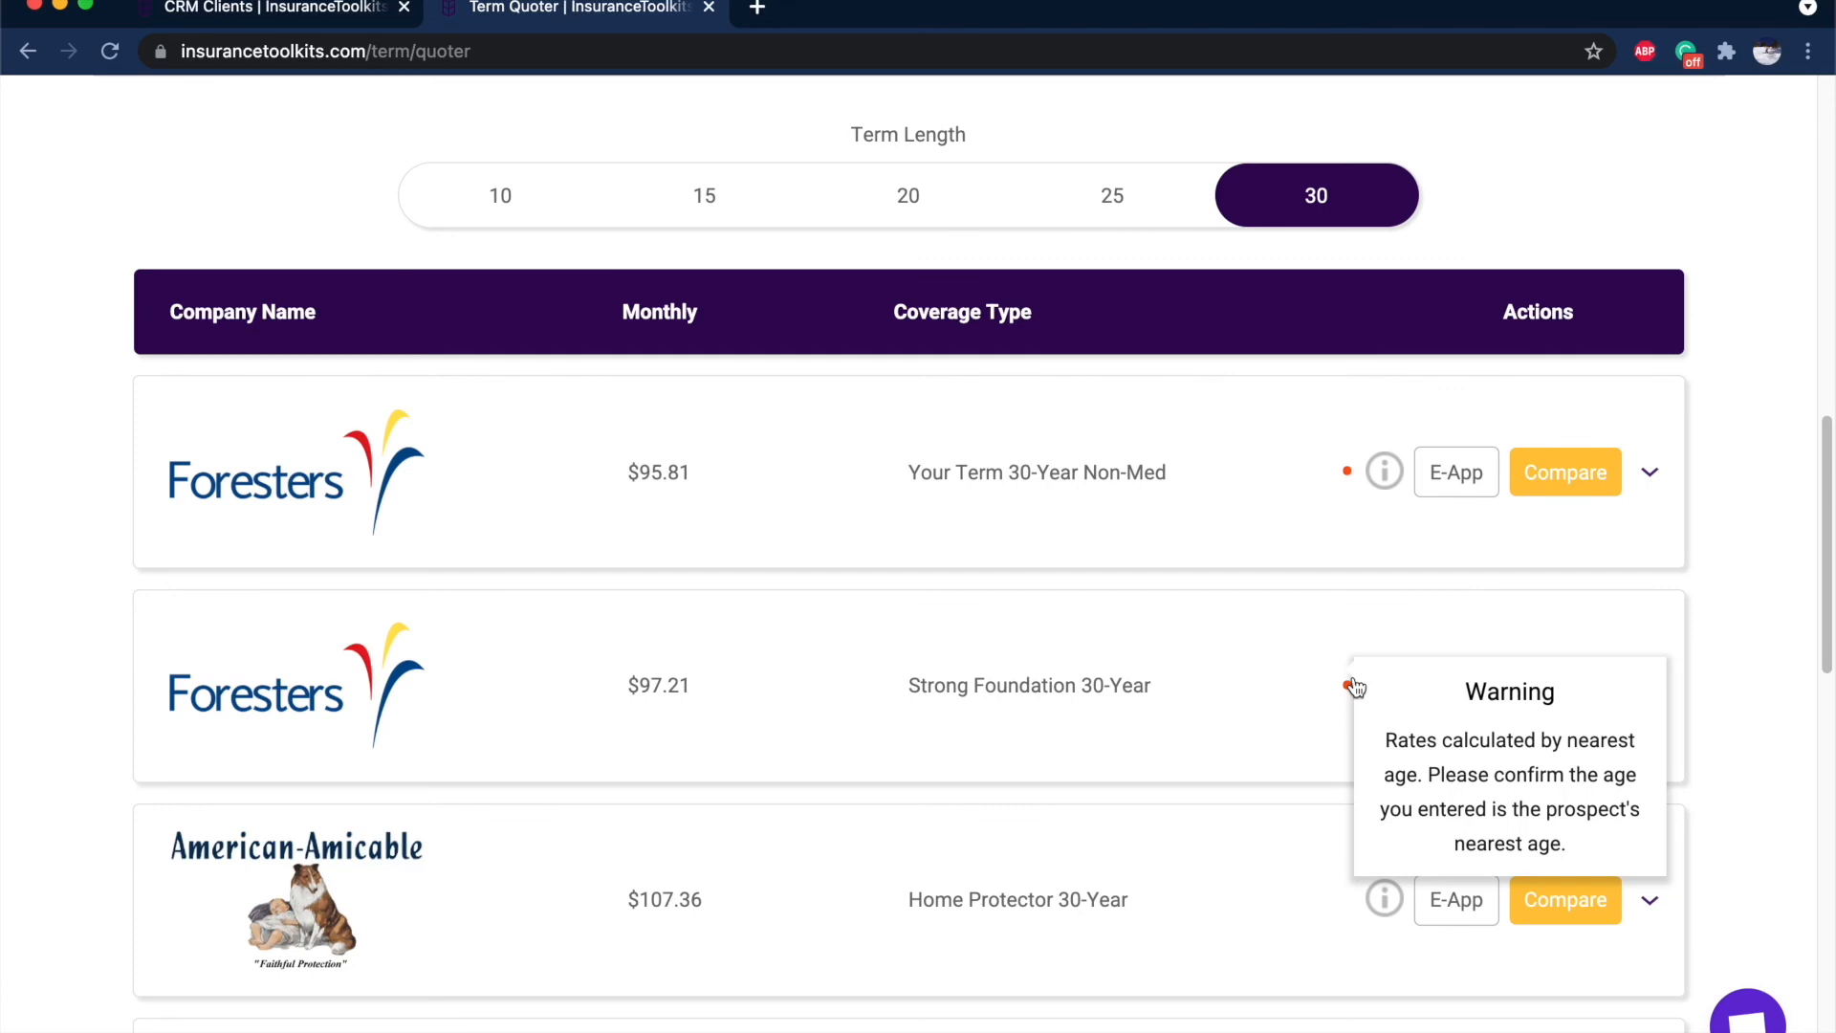
pyautogui.scroll(-5, 1352, 685)
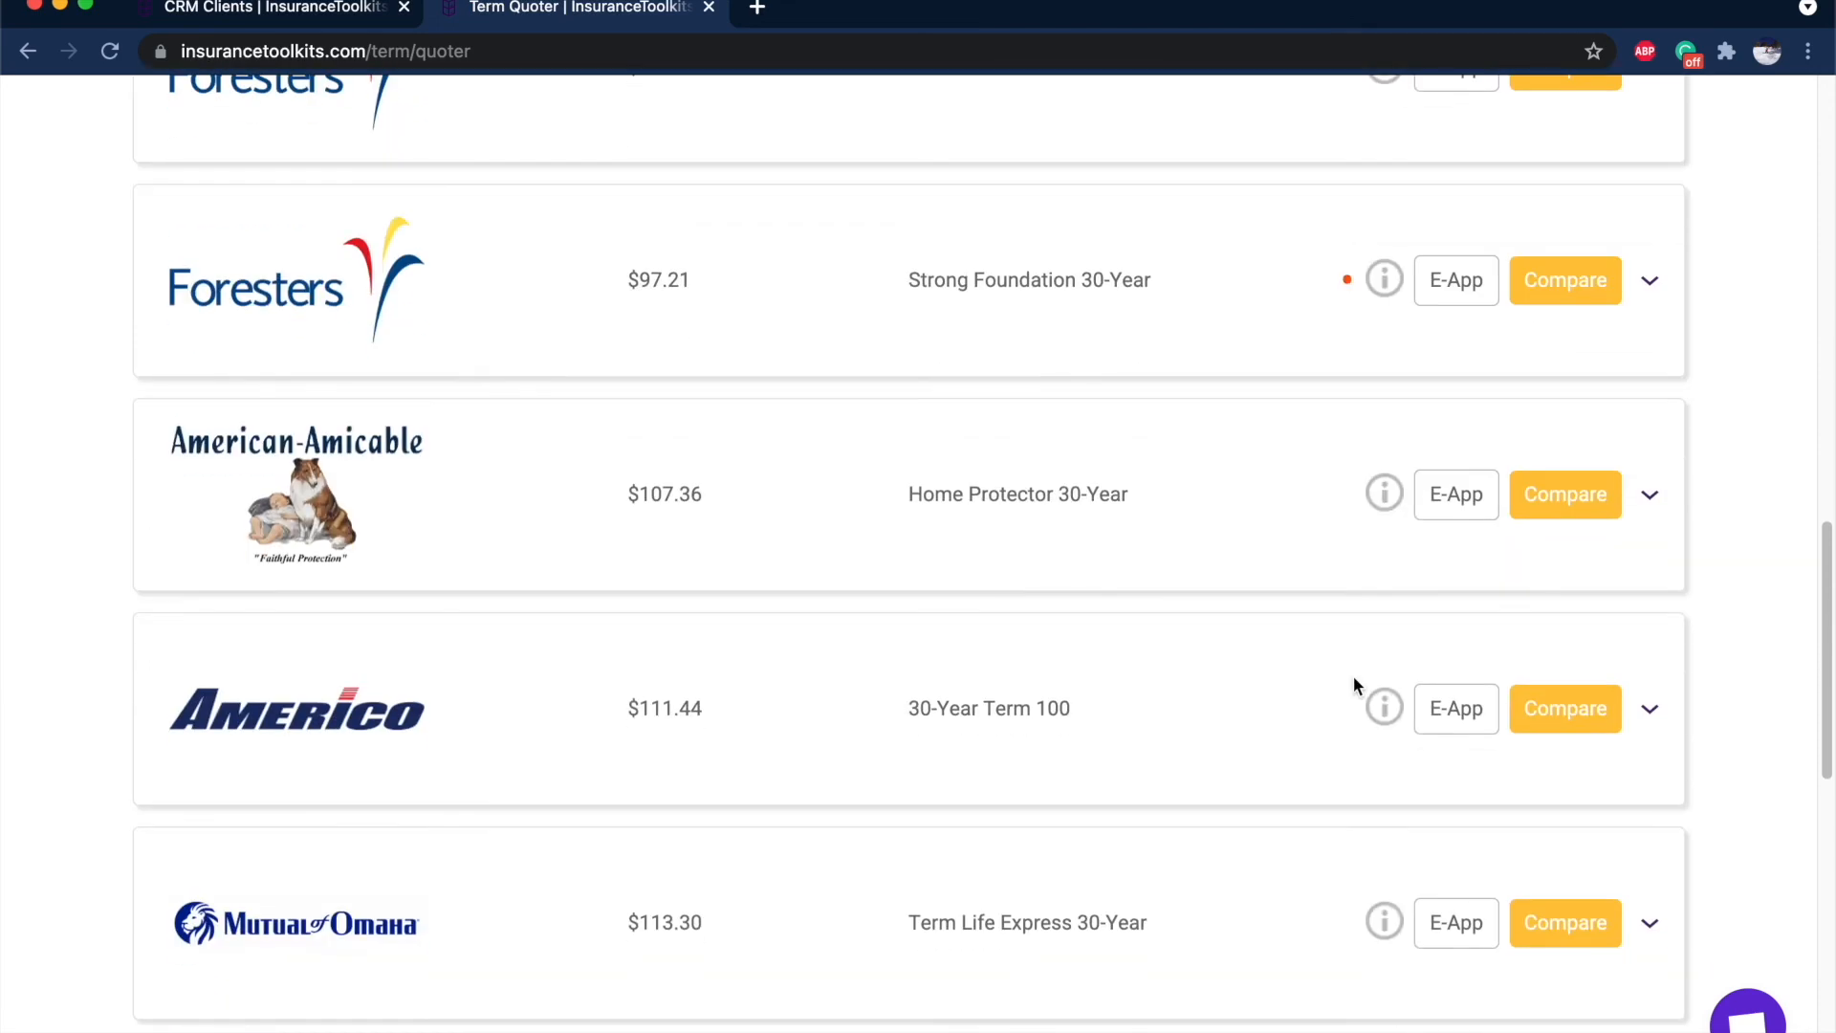
pyautogui.scroll(3, 1353, 679)
pyautogui.scroll(8, 1352, 675)
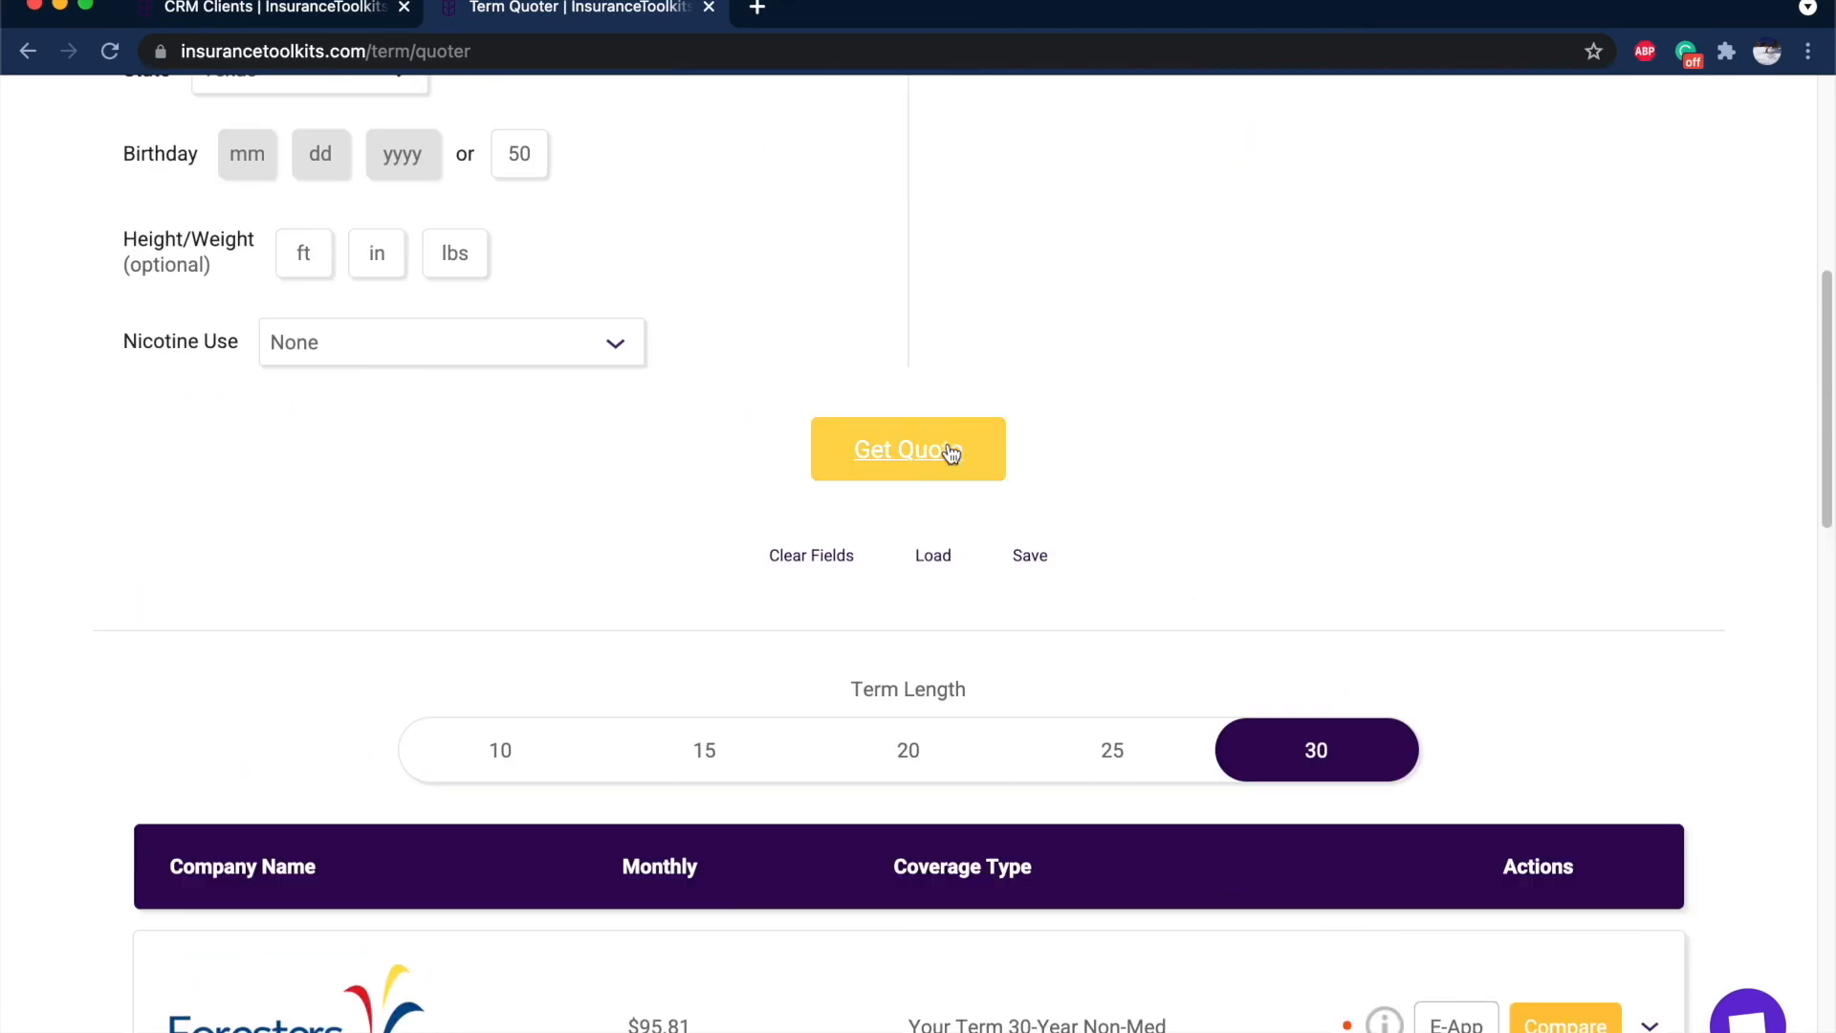
# Switch the term length to 20 years and compare the rates.
pyautogui.click(961, 777)
pyautogui.scroll(6, 835, 631)
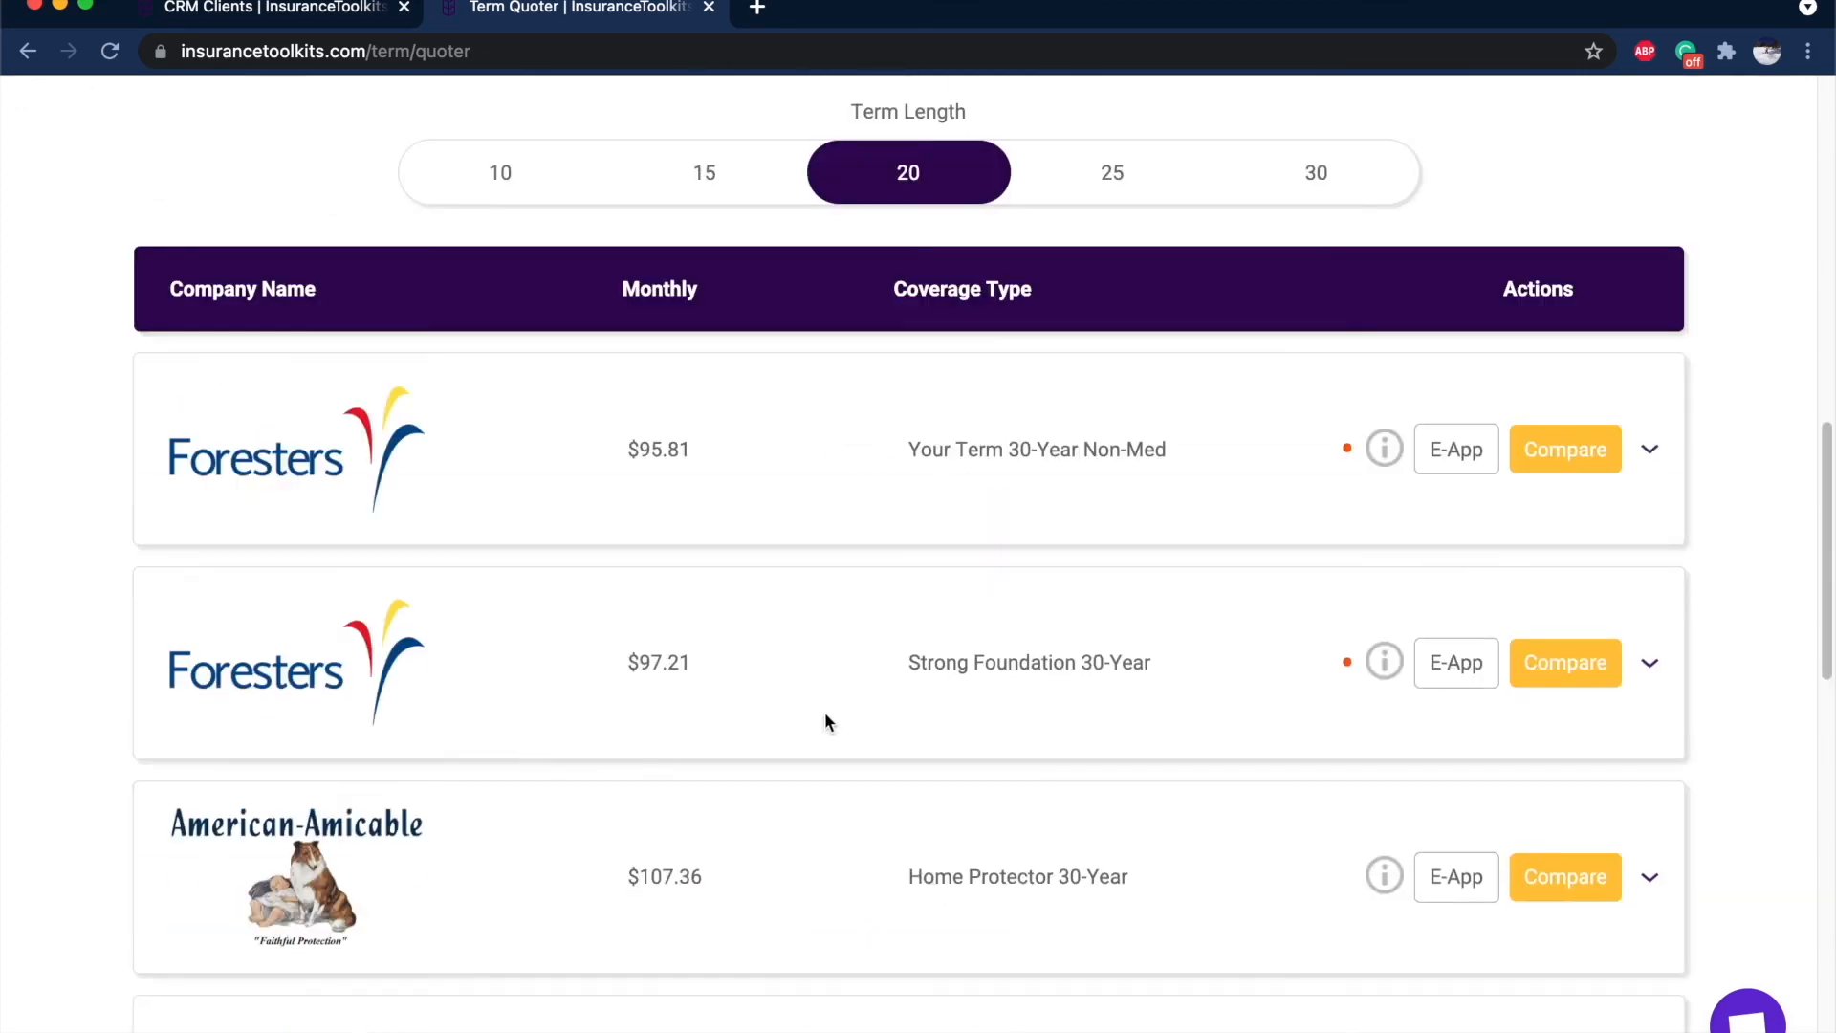
pyautogui.scroll(-1, 1300, 466)
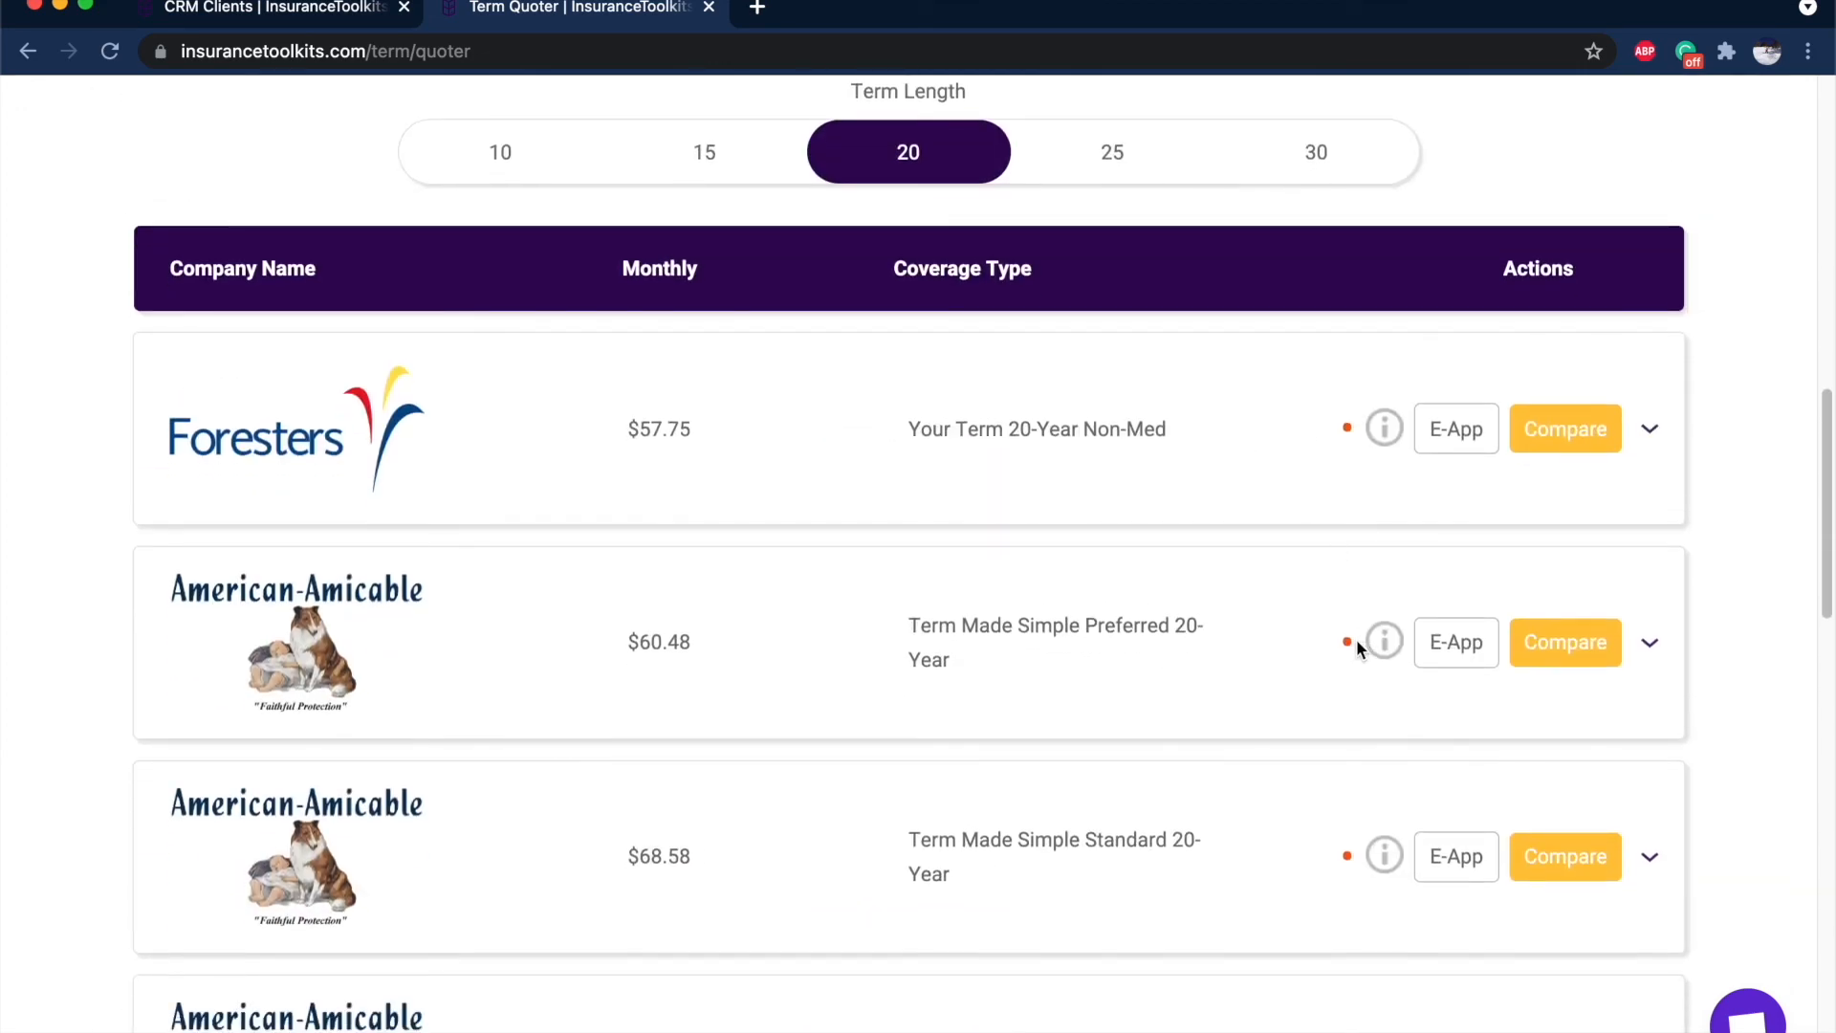
pyautogui.moveTo(1349, 649)
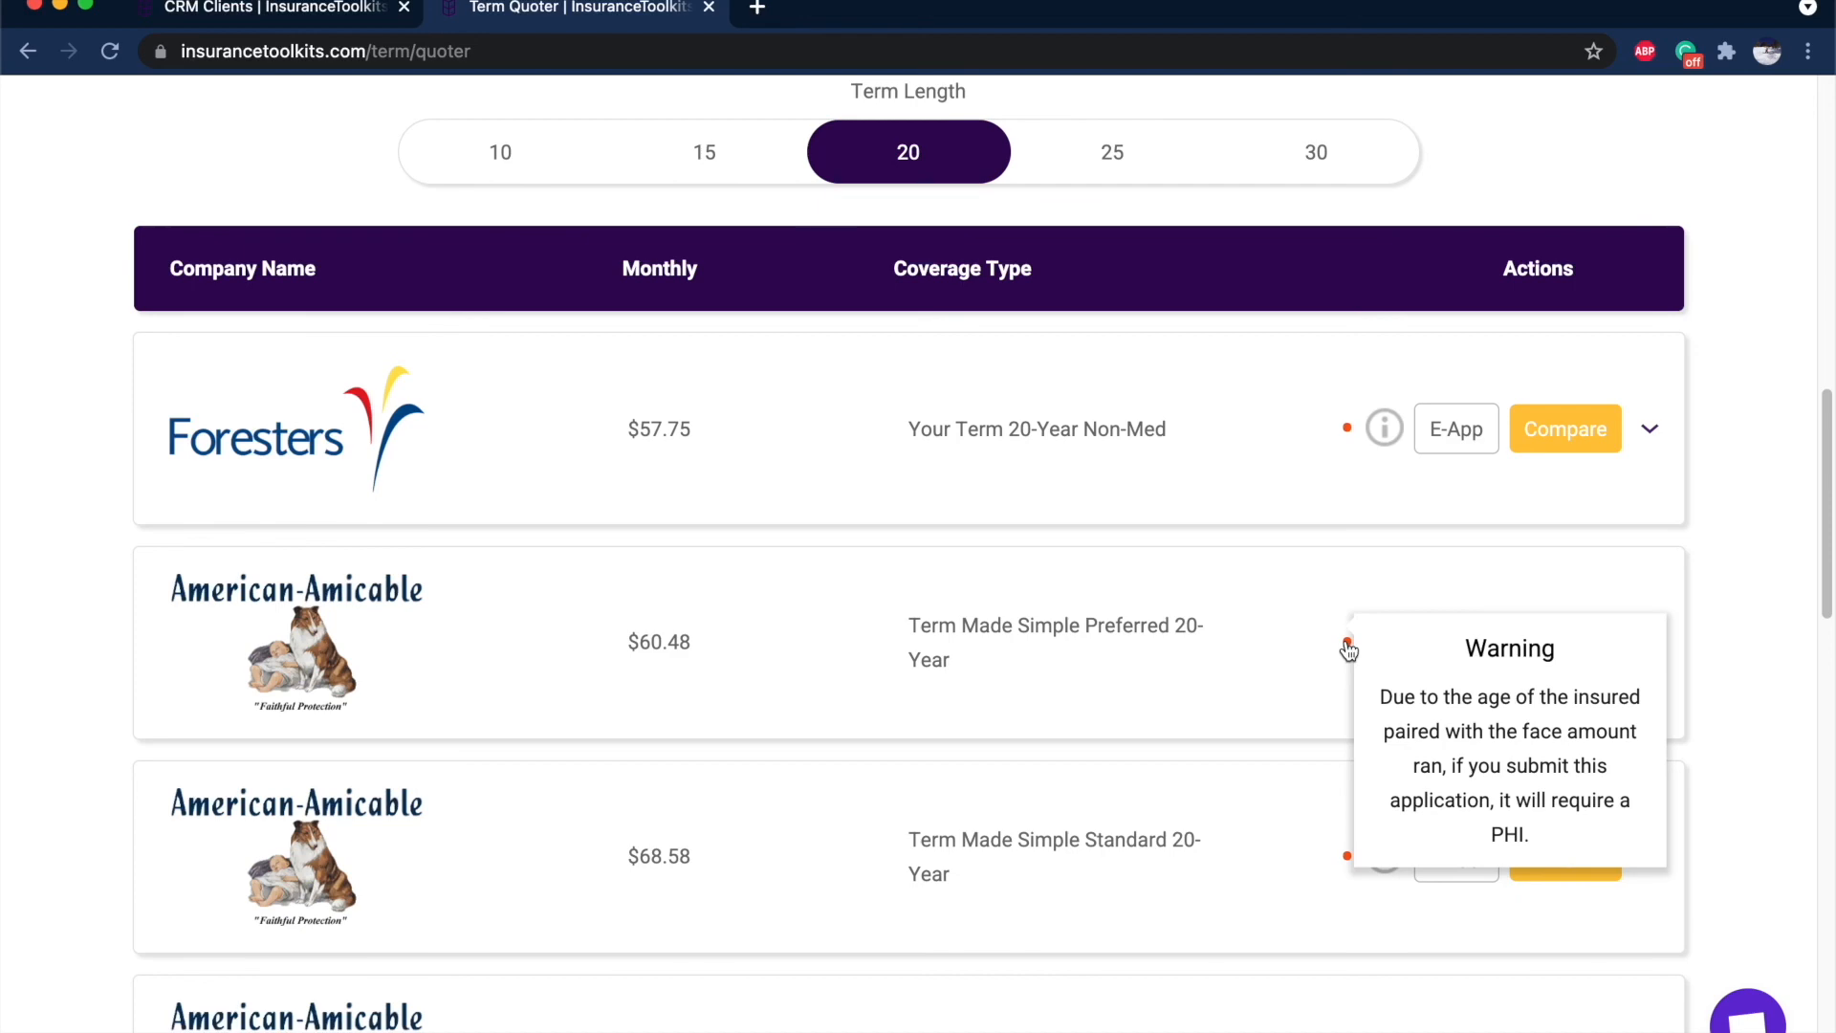
pyautogui.scroll(10, 1334, 641)
# Include Return of Premium and review 30-year quotes, led by Americo 30-Year CBO 50 at $137.58 monthly.
pyautogui.click(352, 314)
pyautogui.scroll(-10, 1530, 727)
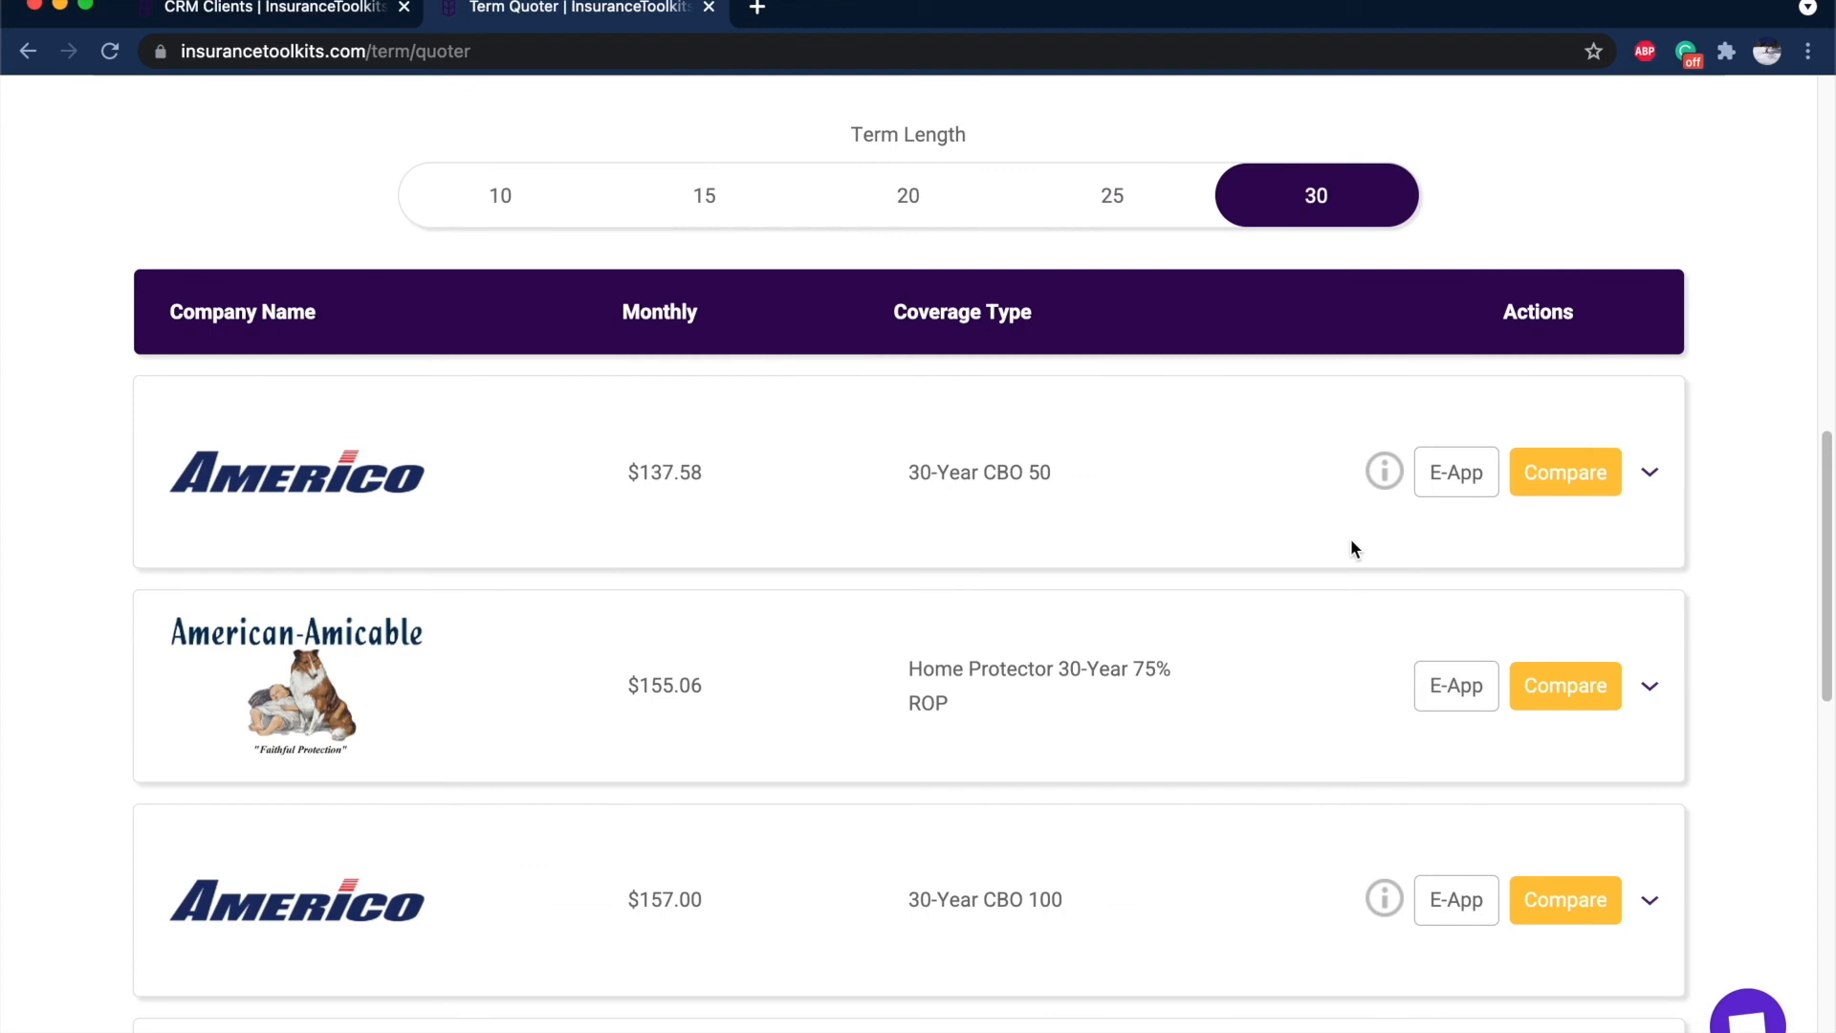
pyautogui.moveTo(1383, 483)
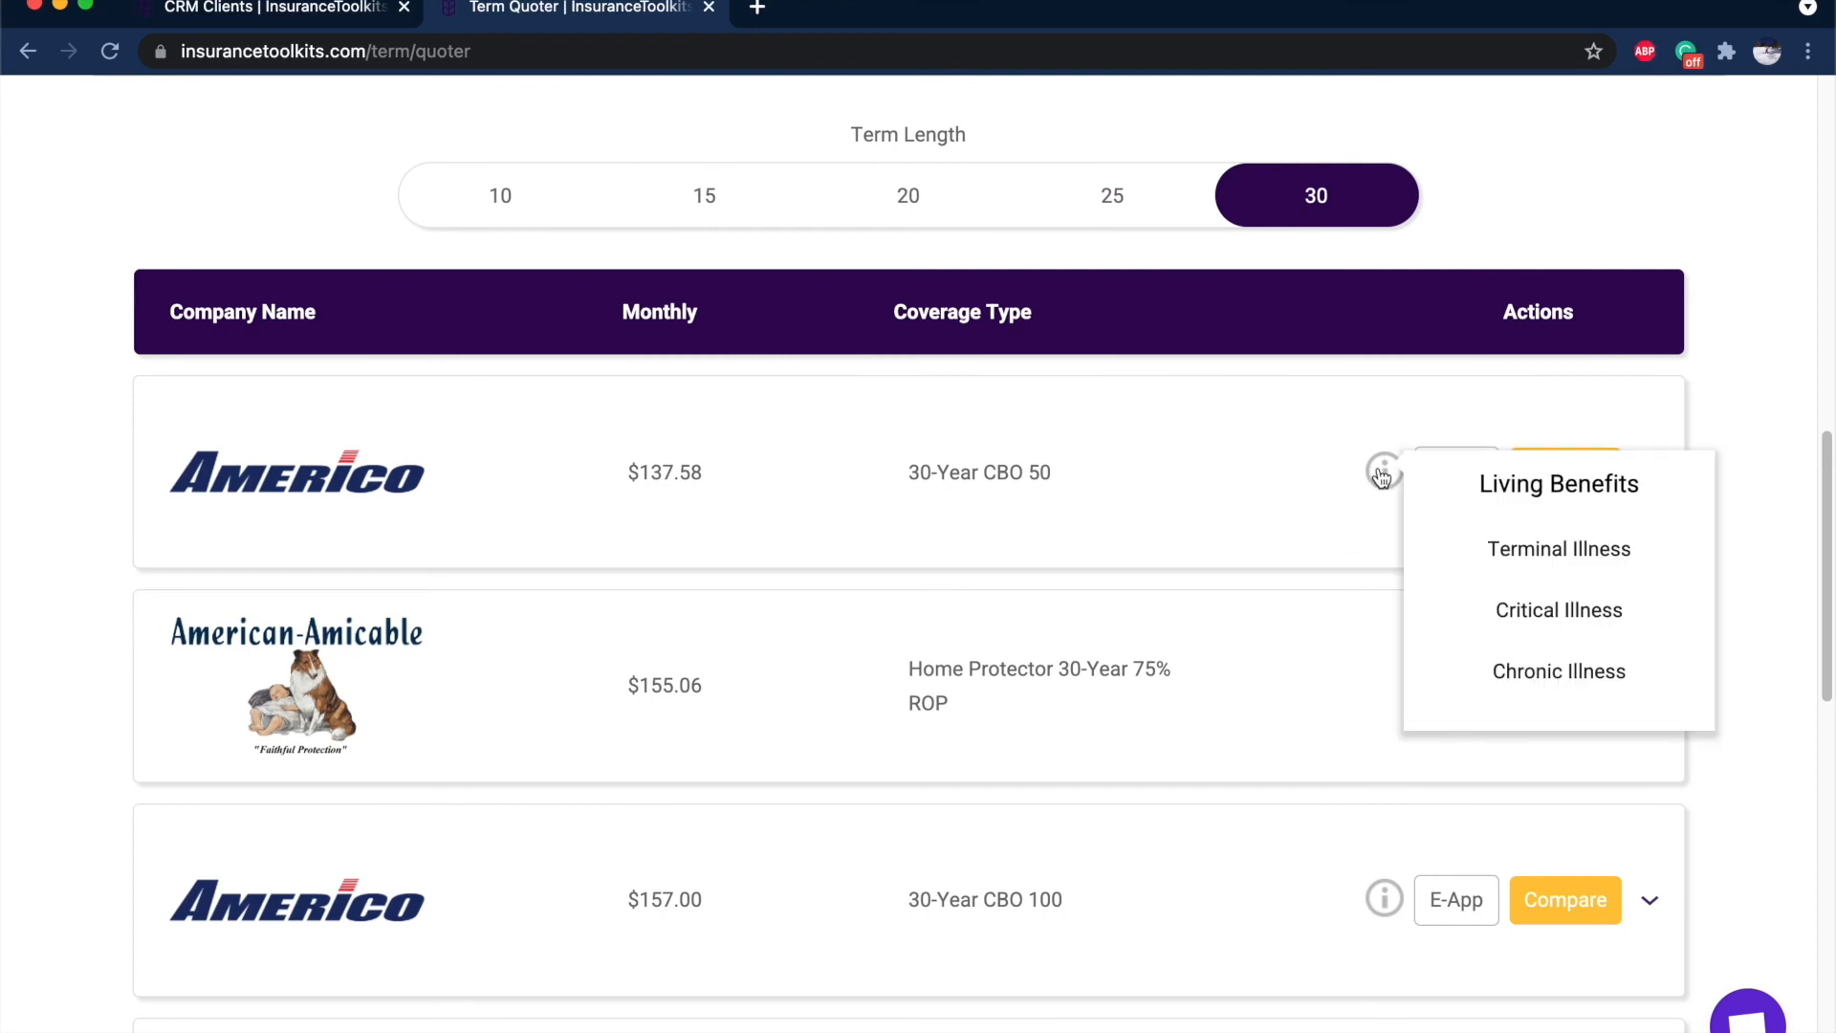
pyautogui.scroll(-5, 1382, 476)
pyautogui.moveTo(1382, 677)
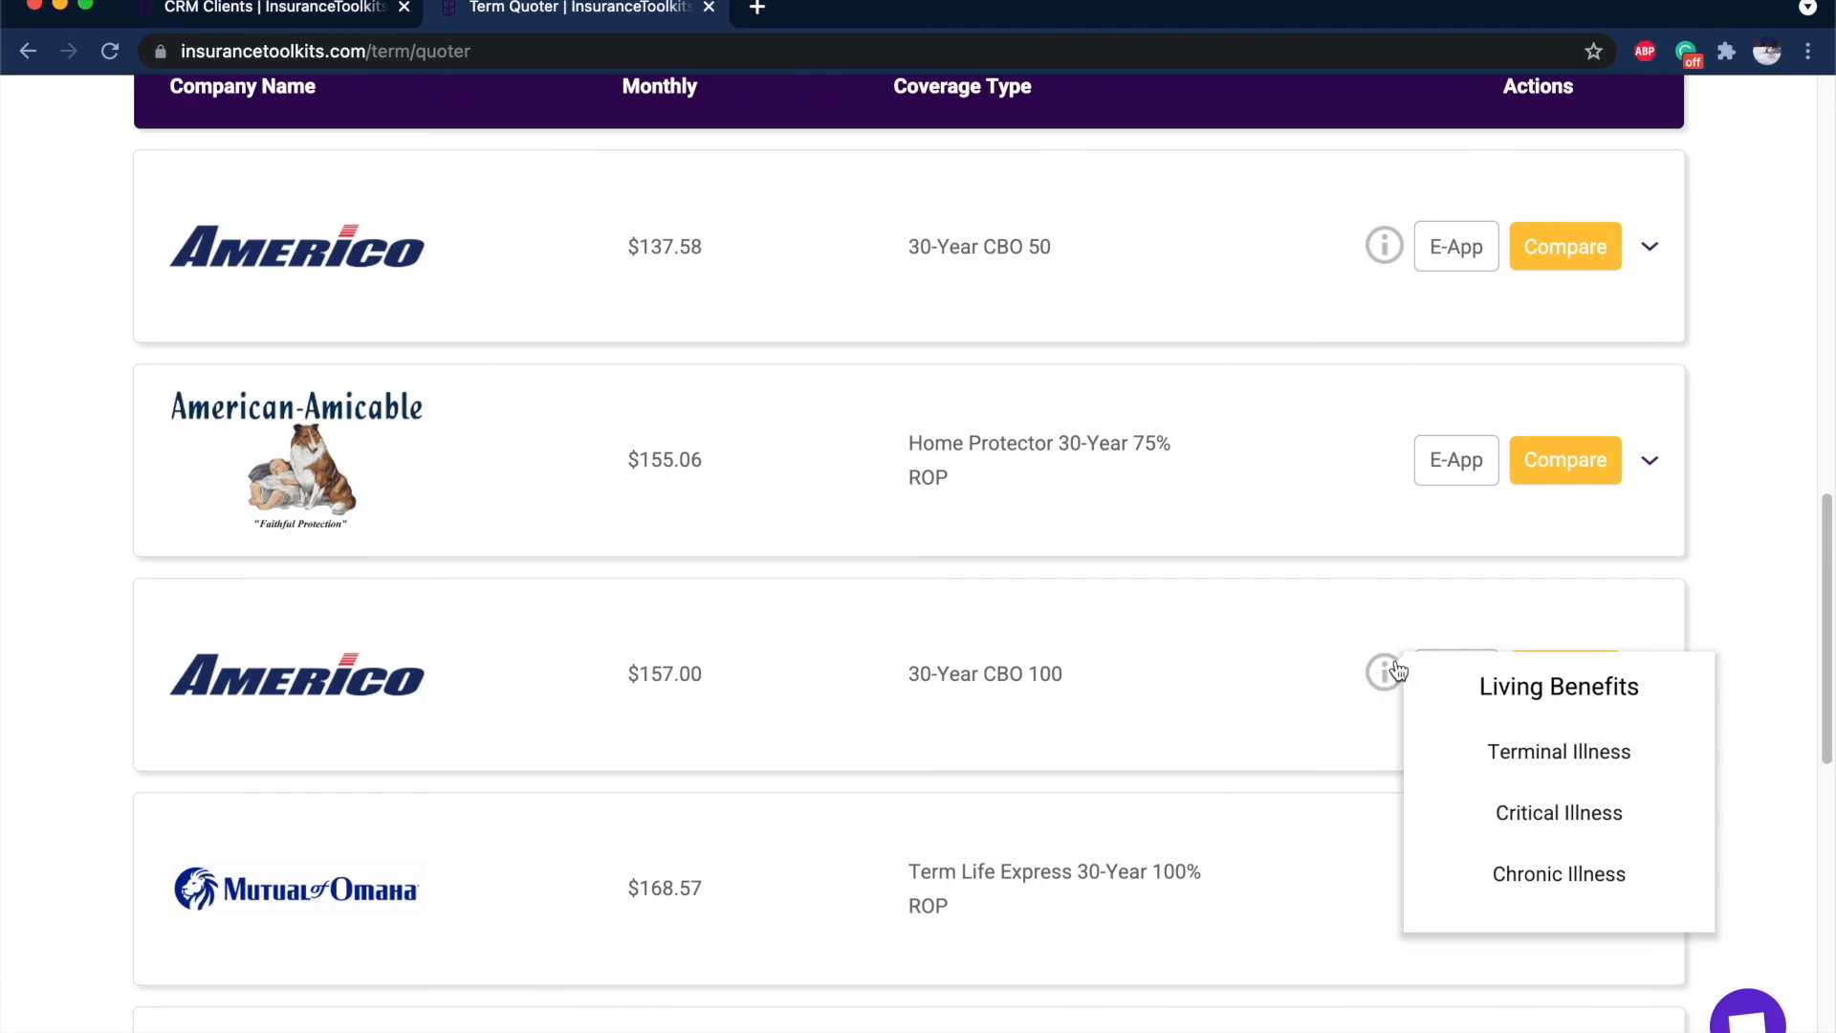
pyautogui.scroll(10, 1399, 670)
# Check Med Supp settings, then quote the 65-year-old in zip 73301: Aetna Plan G at $122.00.
pyautogui.click(1291, 119)
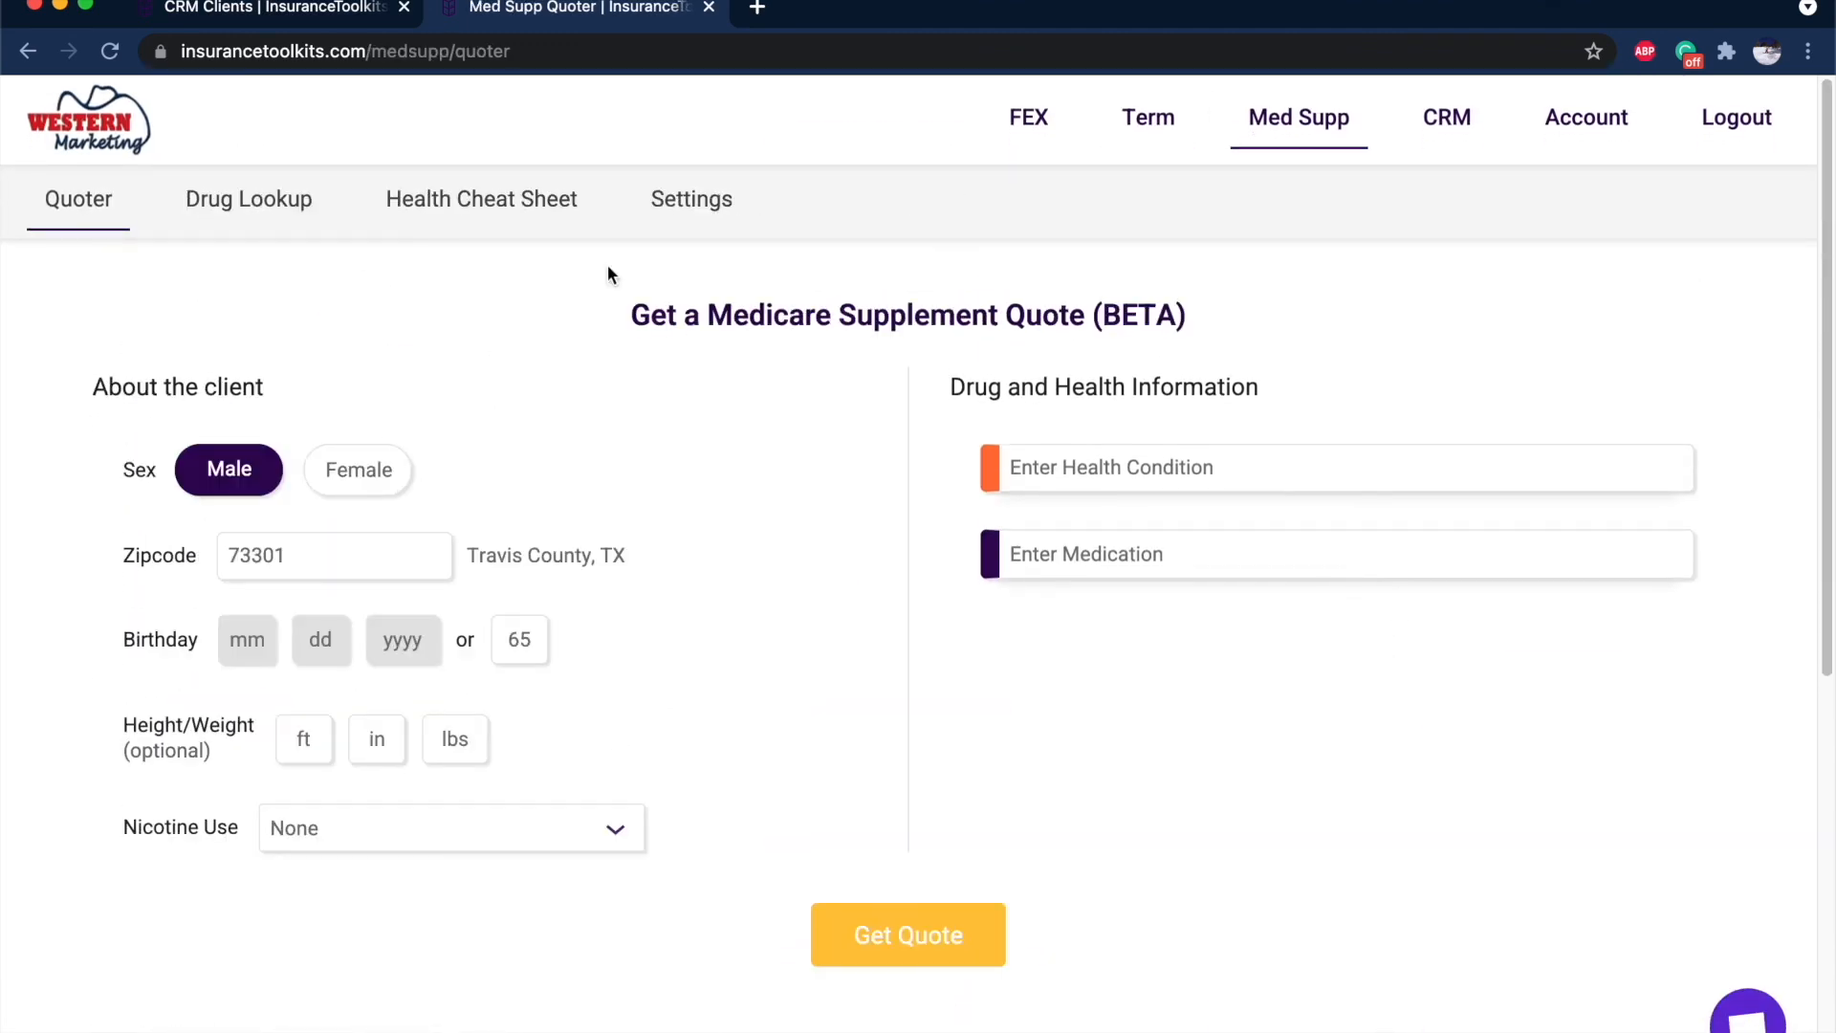
pyautogui.click(681, 198)
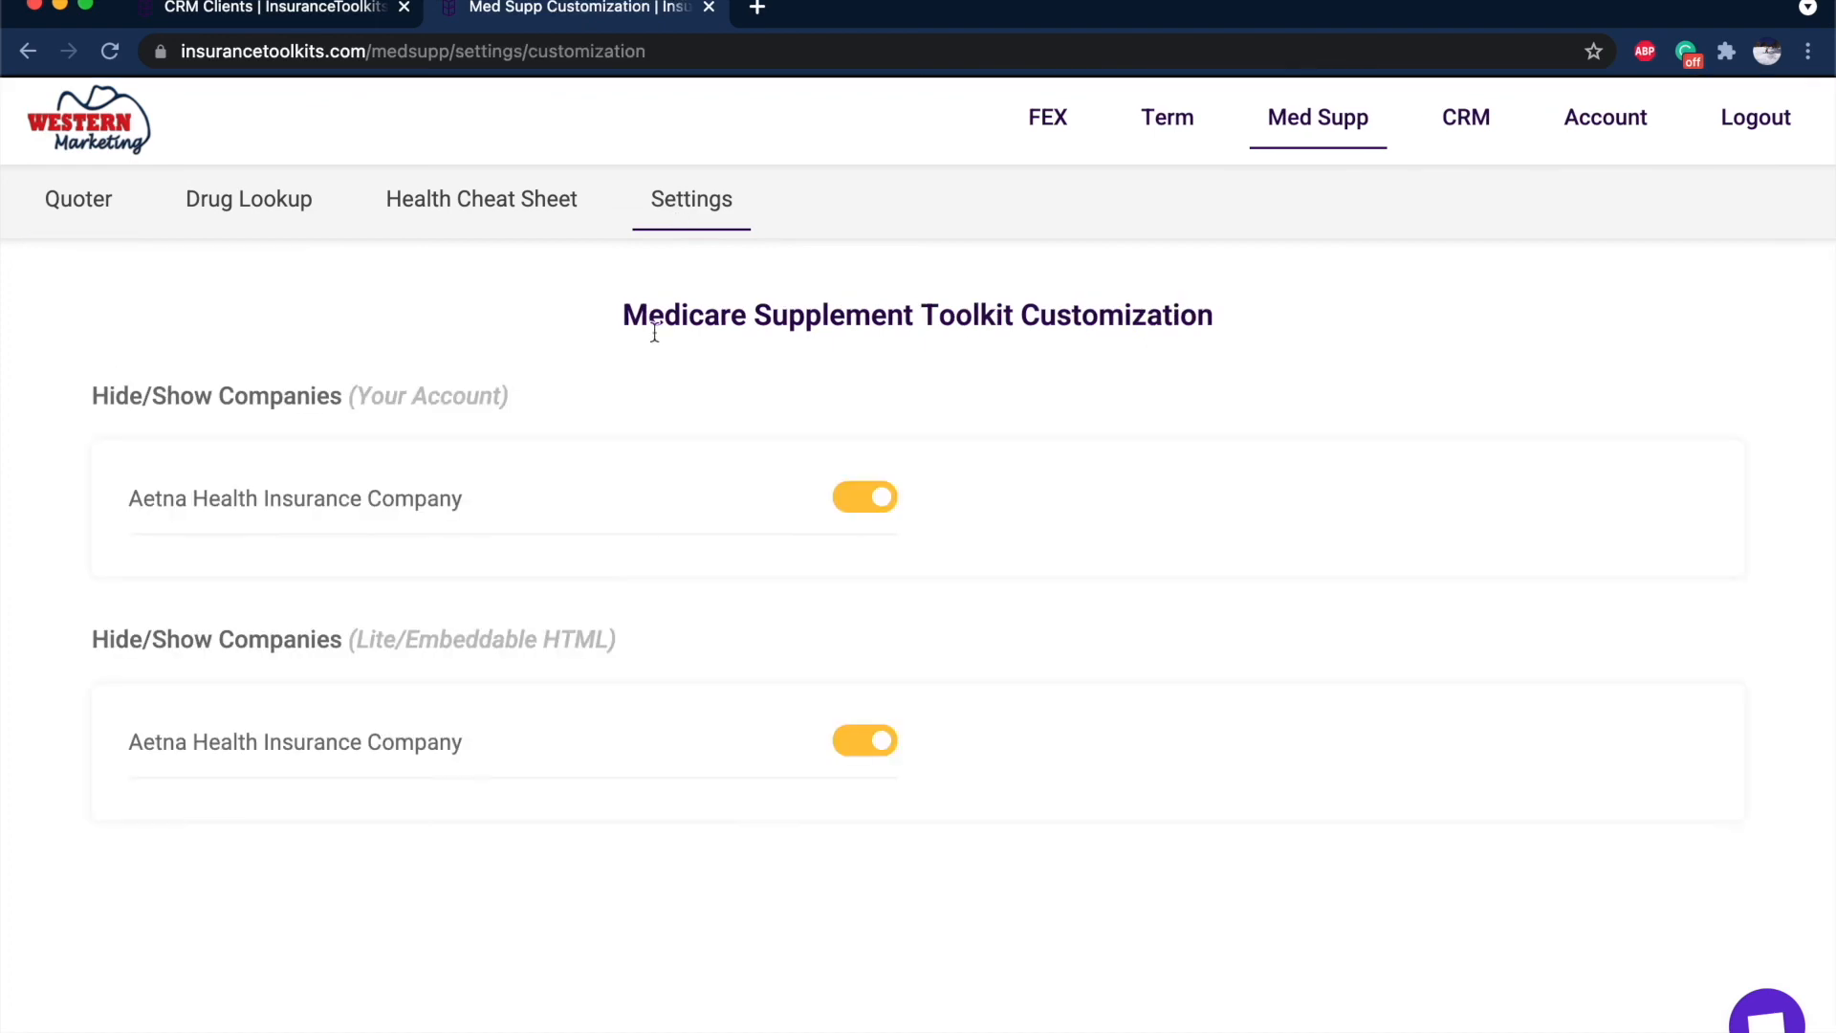
pyautogui.click(86, 198)
pyautogui.scroll(-2, 1127, 728)
pyautogui.click(897, 799)
pyautogui.scroll(-5, 1152, 672)
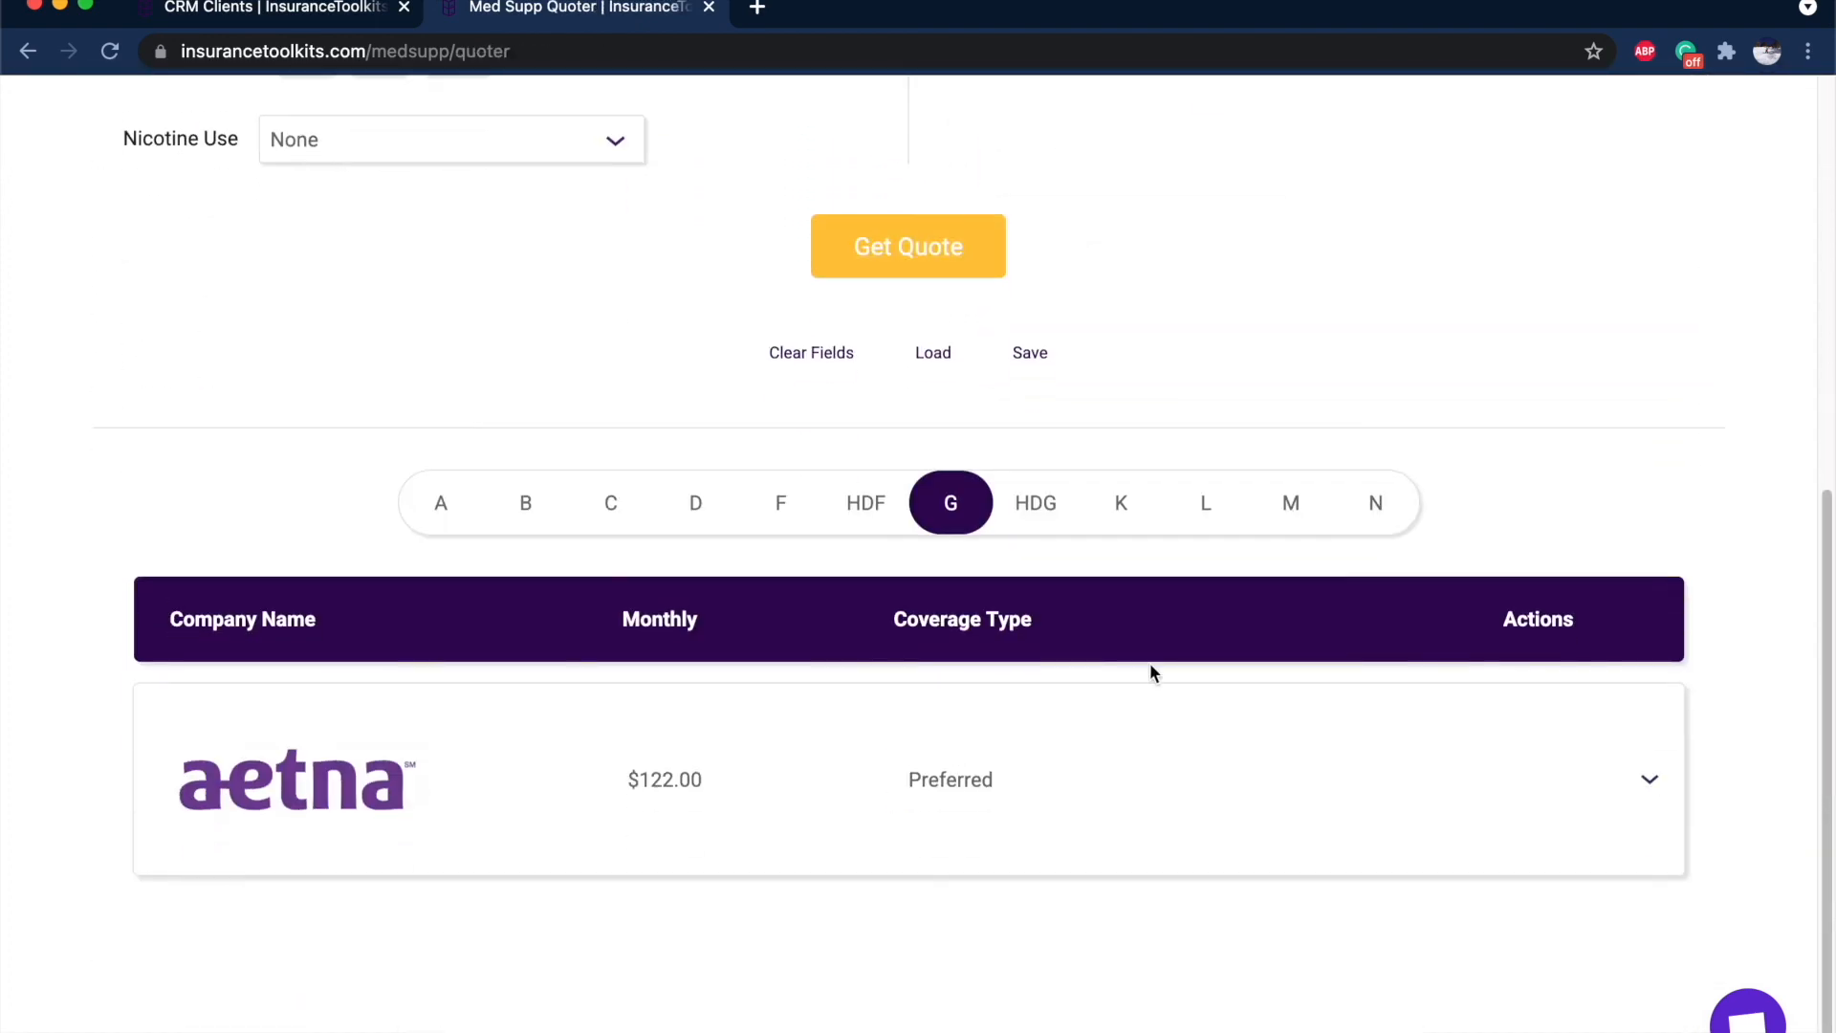
pyautogui.scroll(7, 702, 698)
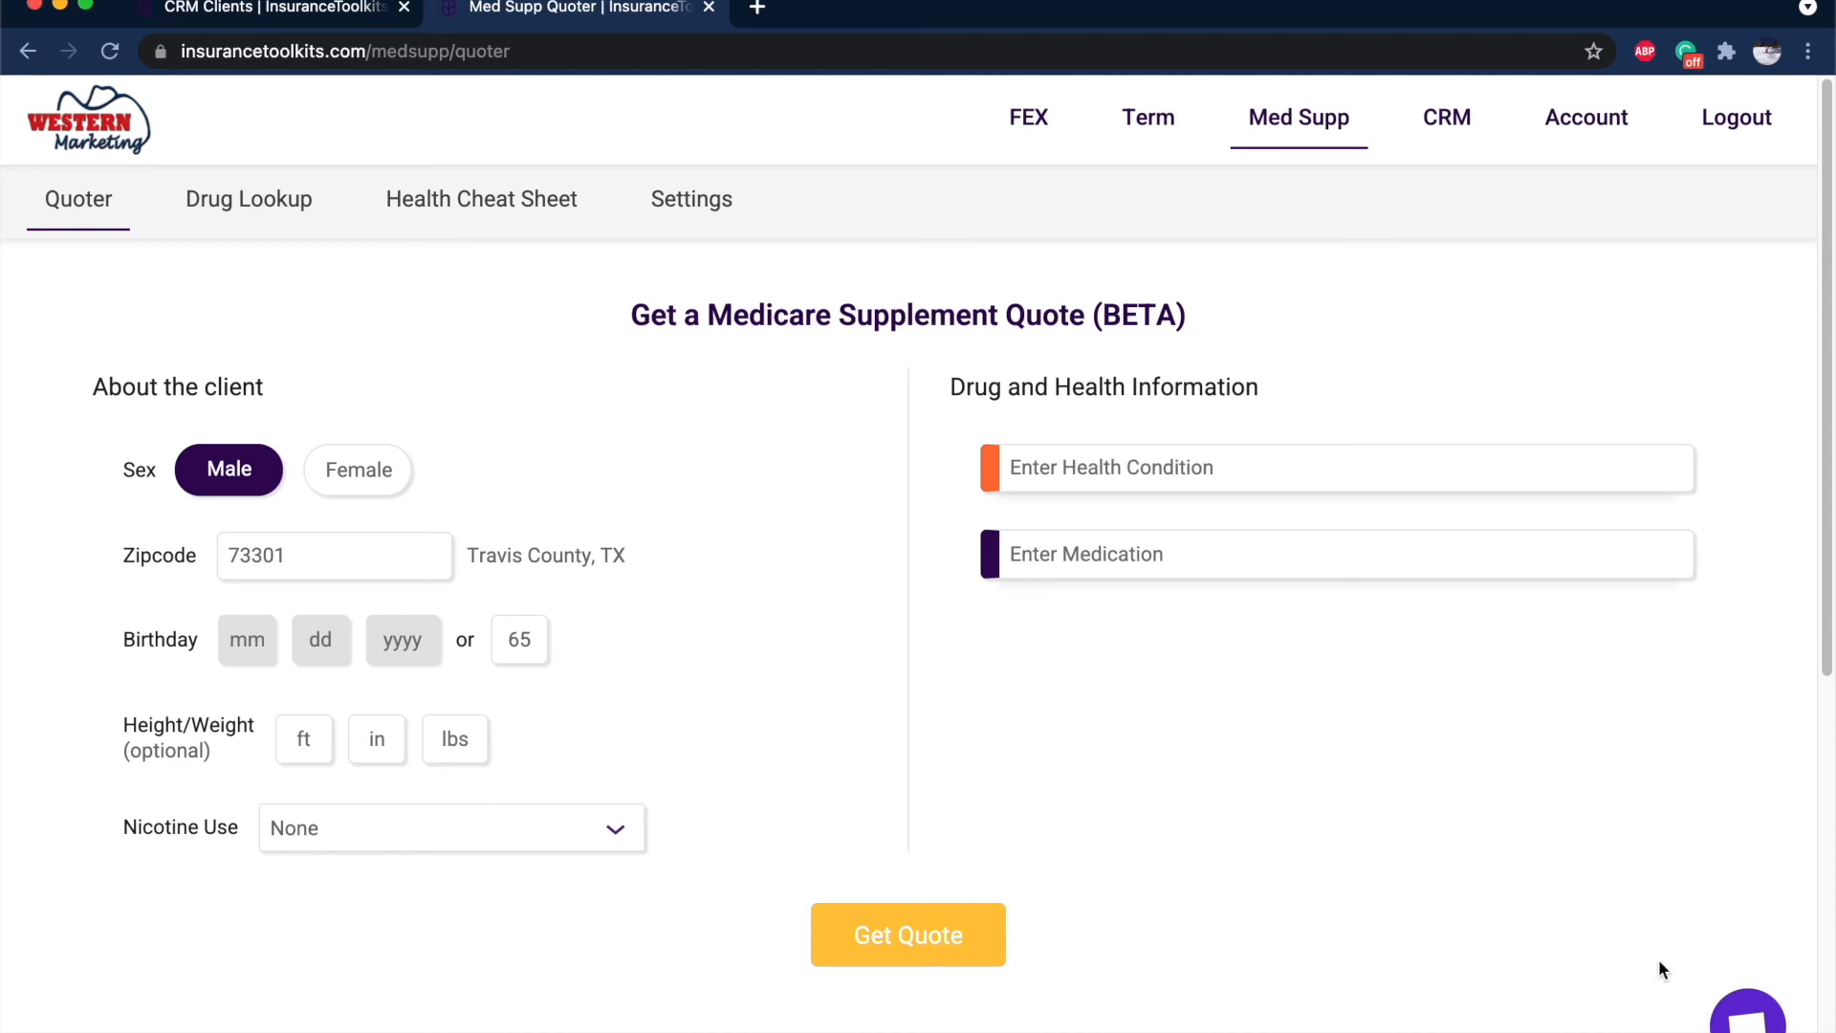
# Open the Crisp live support chat from the bottom-right chat bubble.
pyautogui.click(1732, 1002)
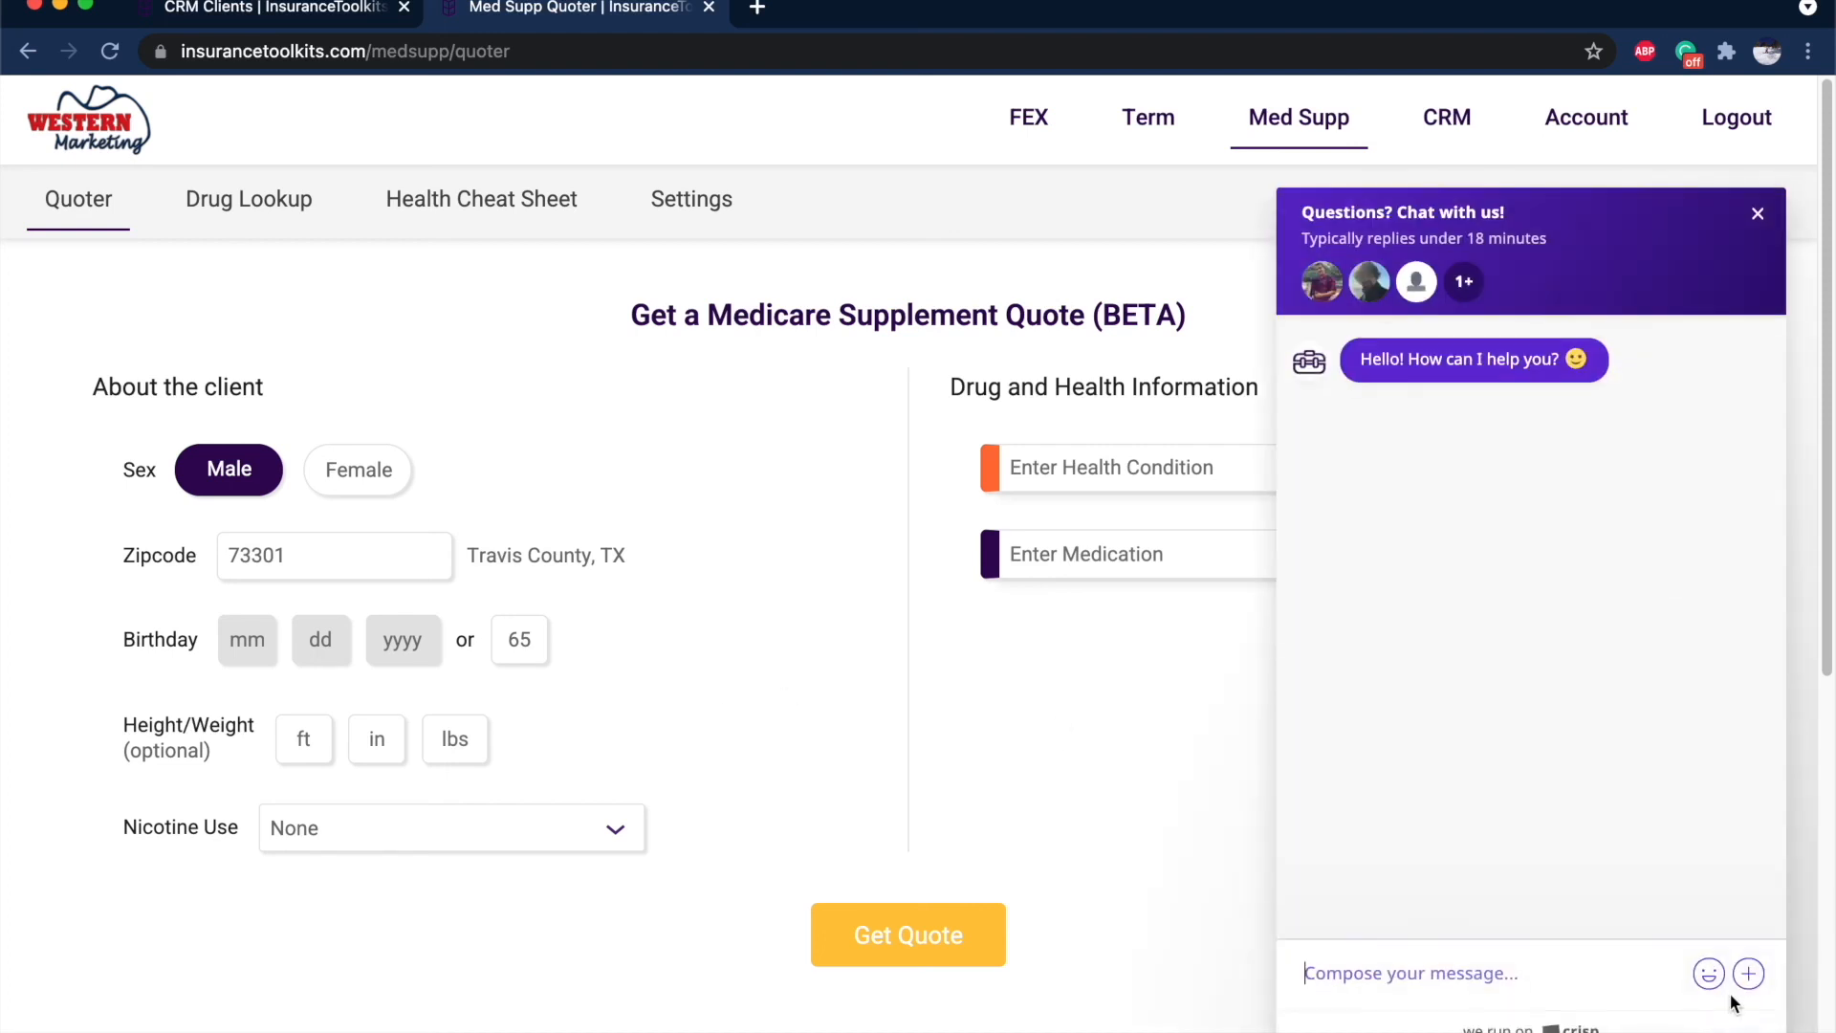